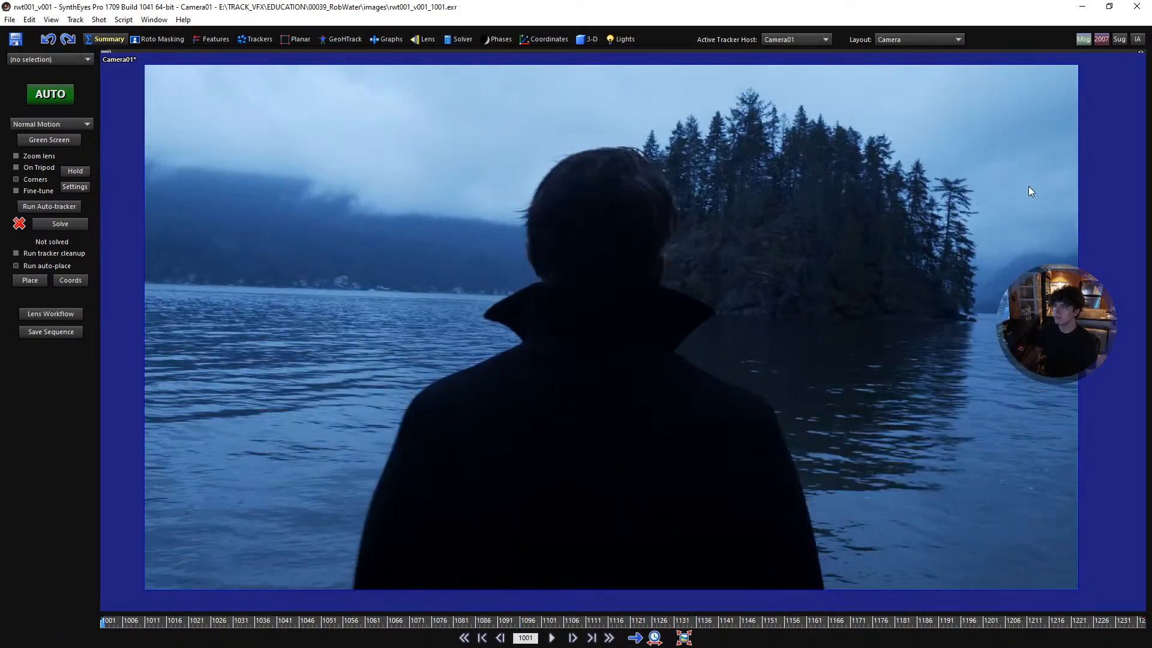
- On frame 1001, place a tracker on the second treetop from the island's right edge, enlarge its search area, track it forward and lock it
scroll(971, 160, up, 6)
key(c)
click(811, 156)
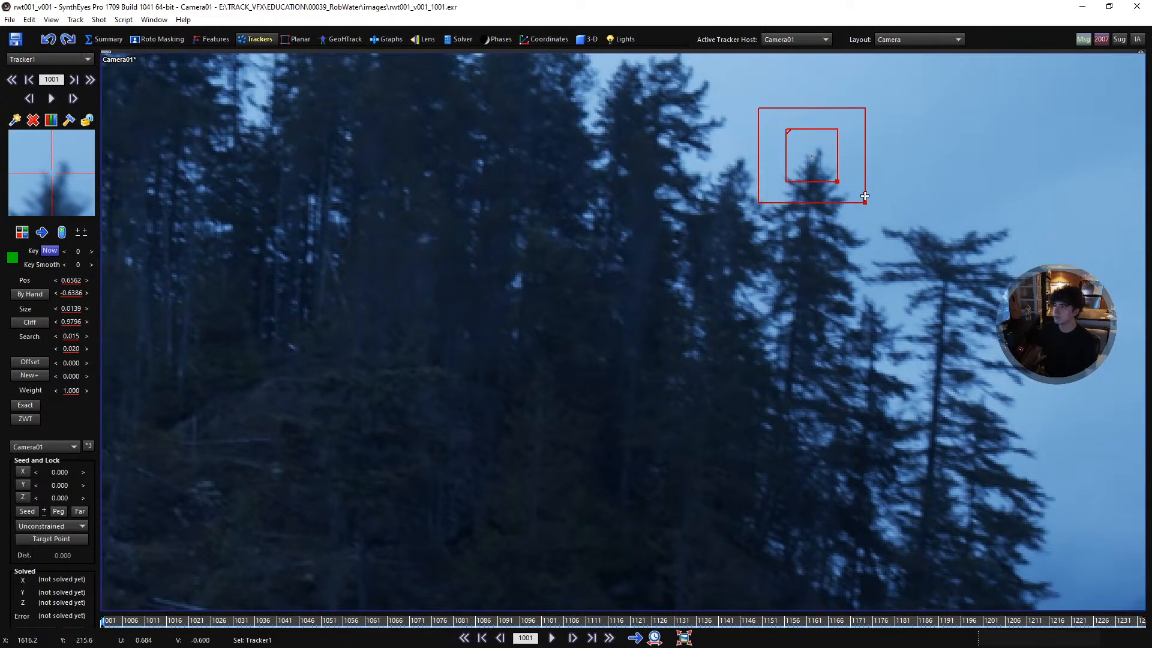
scroll(945, 313, down, 5)
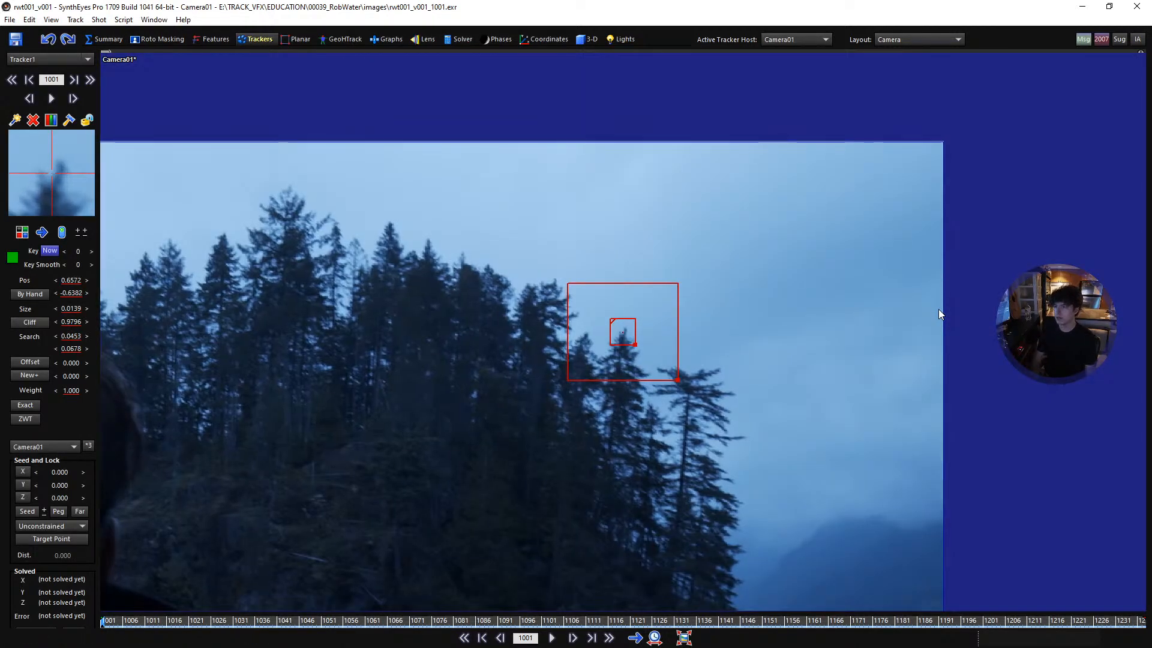
key(space)
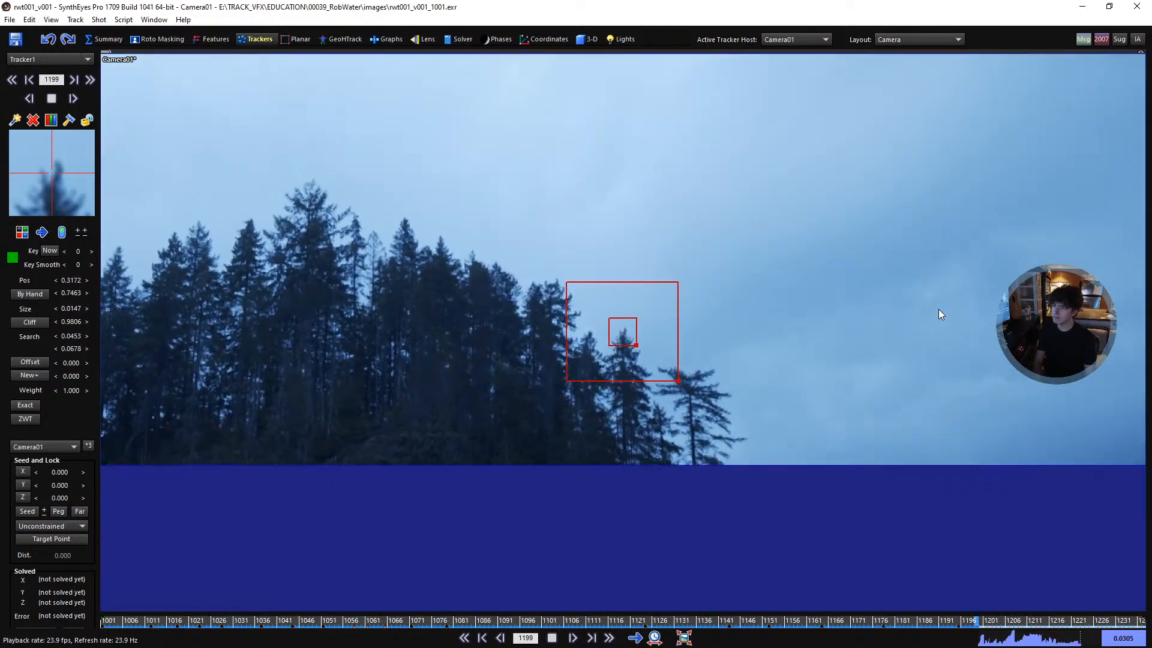
key(l)
key(comma)
key(a)
key(a)
key(a)
key(a)
key(a)
key(a)
key(a)
key(a)
key(a)
key(a)
key(a)
key(a)
key(a)
key(a)
key(a)
key(a)
key(a)
key(a)
key(a)
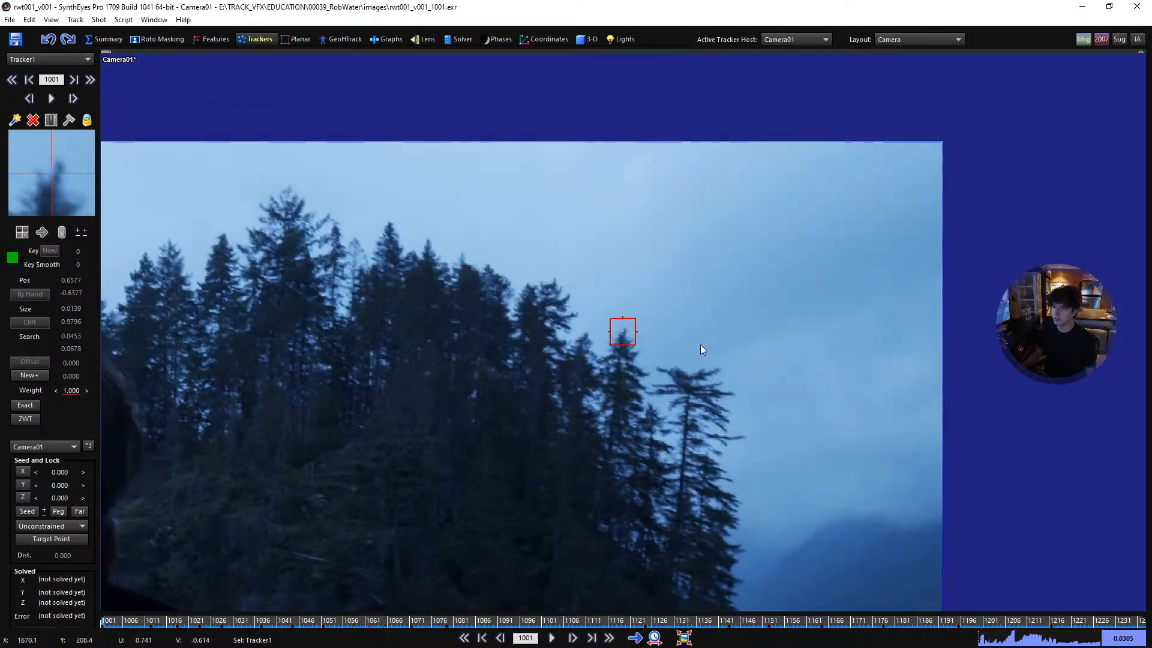
- From frame 1001, track the neighbouring treetop one peak further up the island's right slope through the shot and lock its tracker
key(space)
drag(170, 620, 1, 586)
click(558, 280)
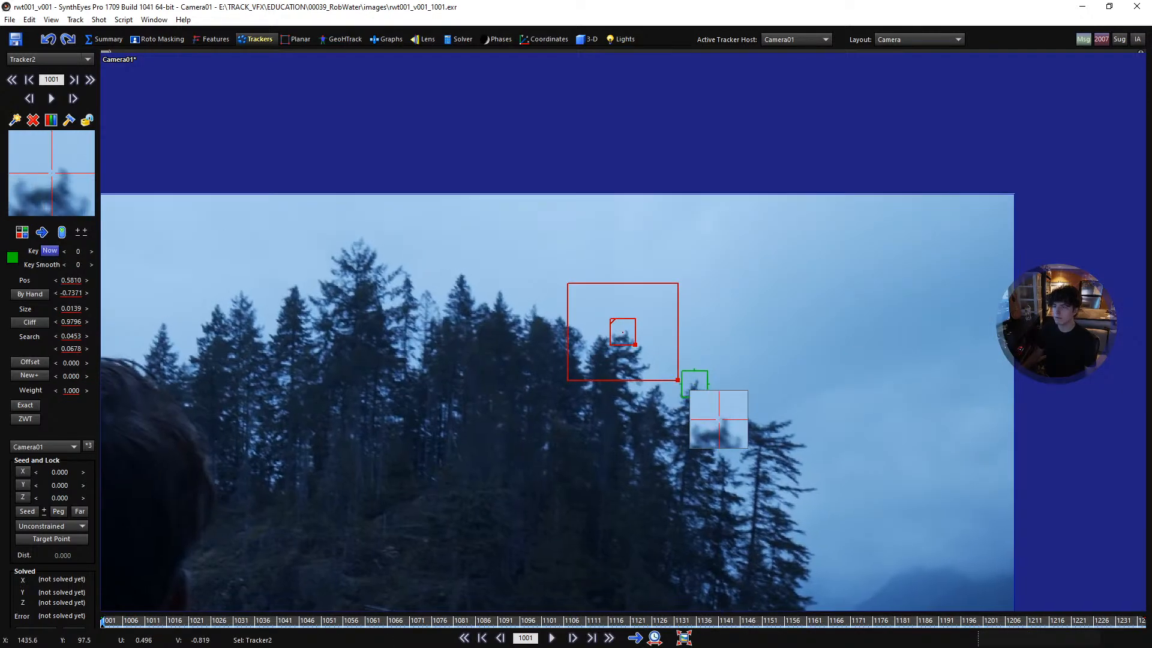
drag(622, 331, 635, 330)
key(space)
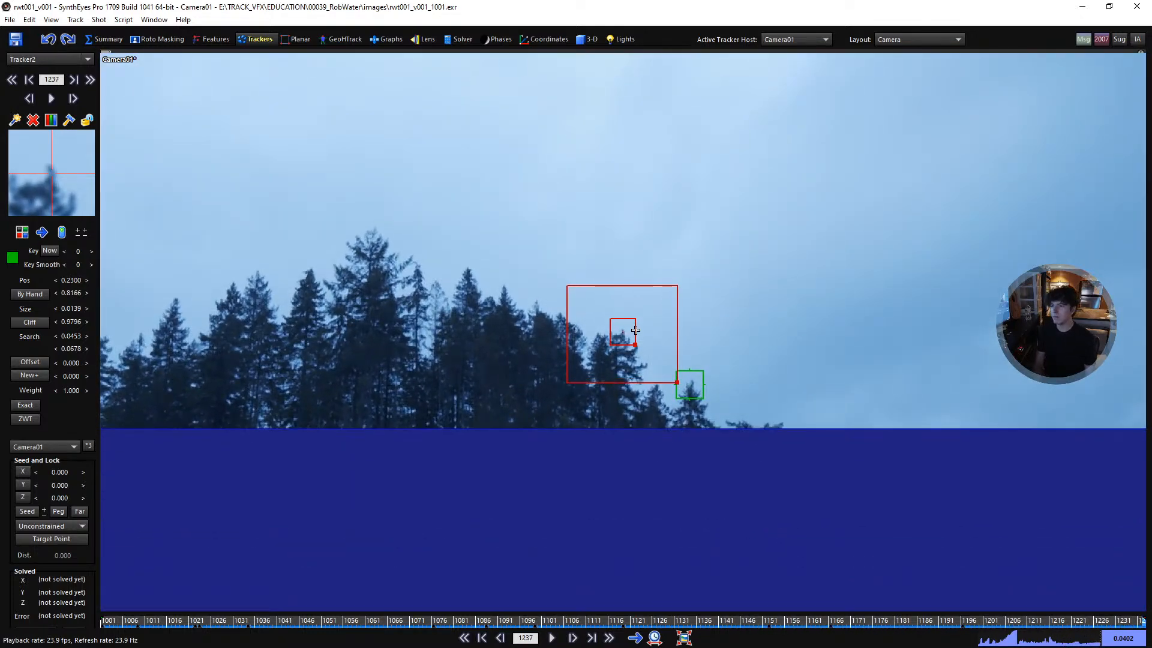
key(l)
key(shift+a)
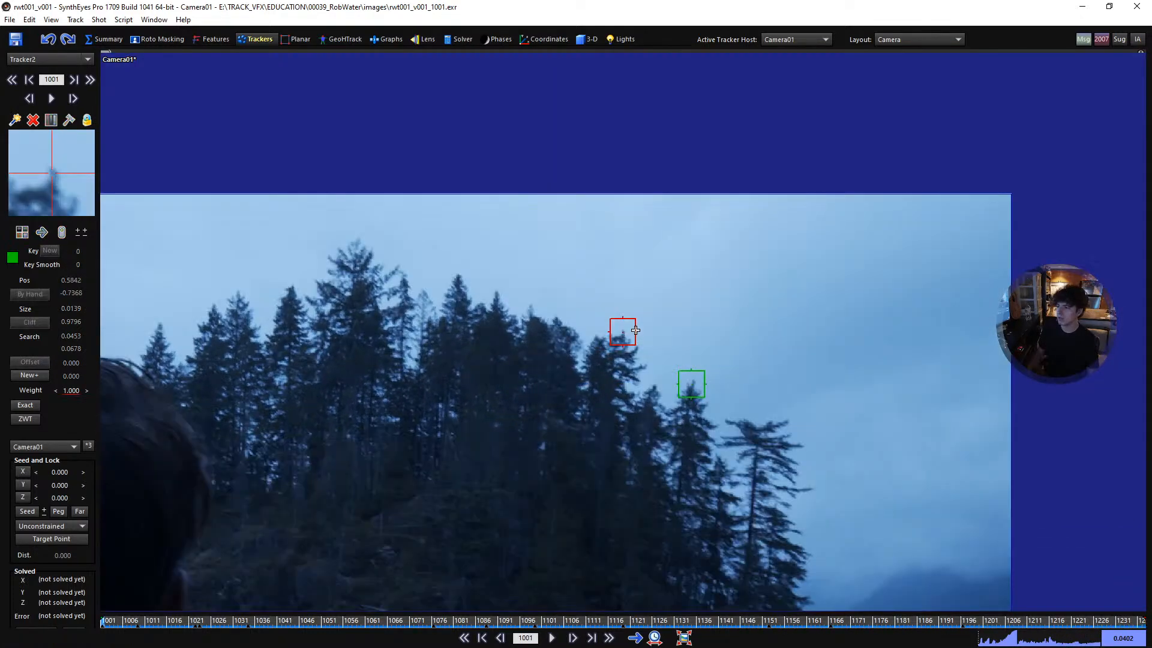
- From frame 1001, track the pointed treetop just right of the island's tallest tree through the shot and lock its tracker
click(458, 276)
key(space)
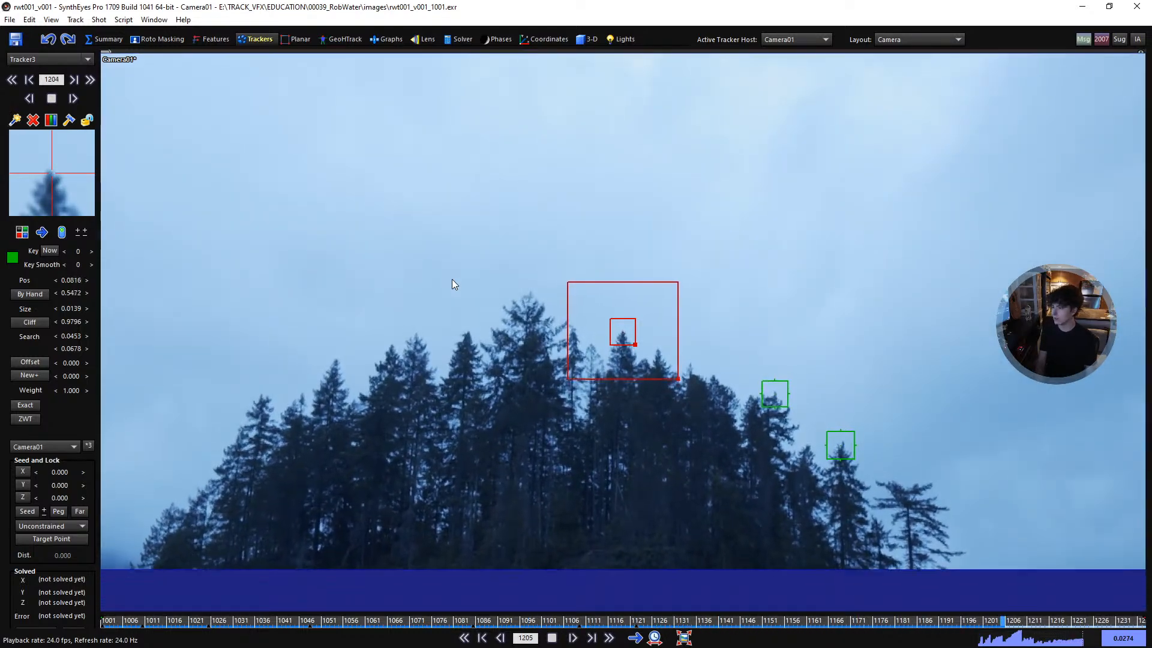
key(shift+l)
key(shift+a)
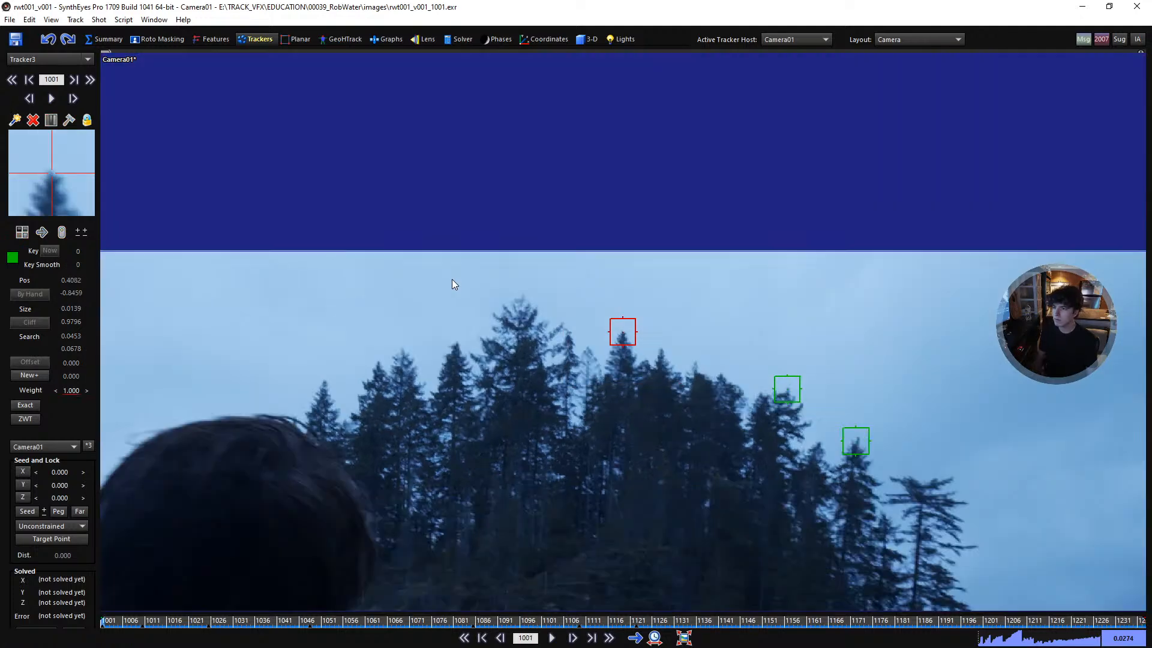
- Add a tracker to the right edge of the island's tallest treetop, track it forward from frame 1001 and lock it
key(c)
drag(546, 311, 558, 322)
key(space)
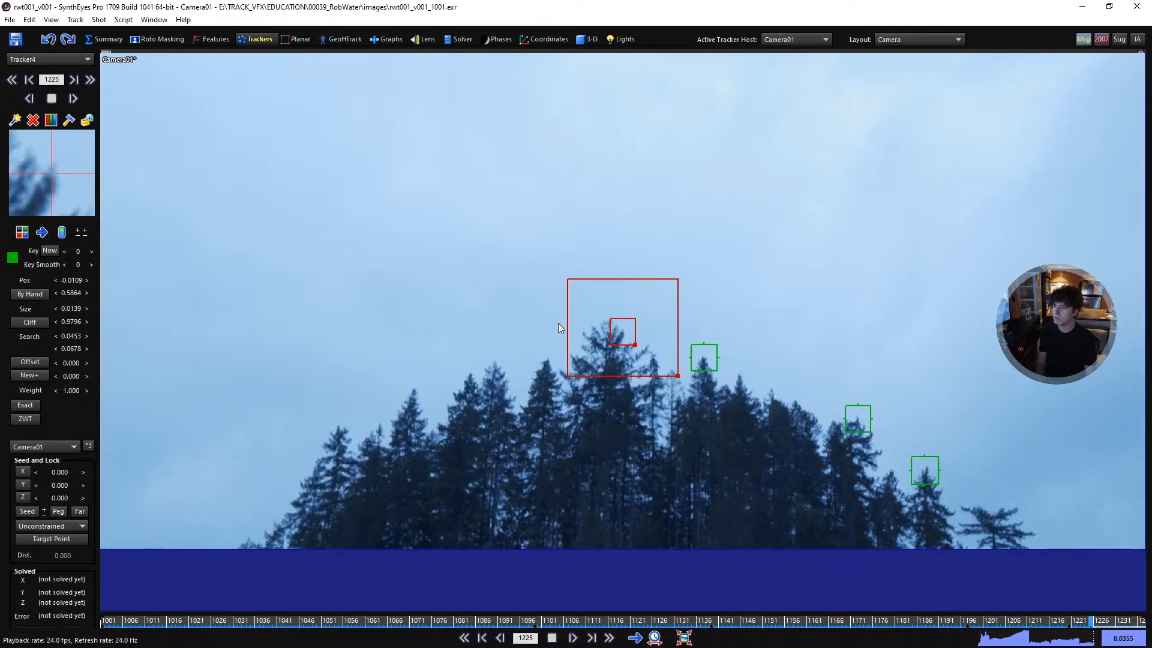
key(Home)
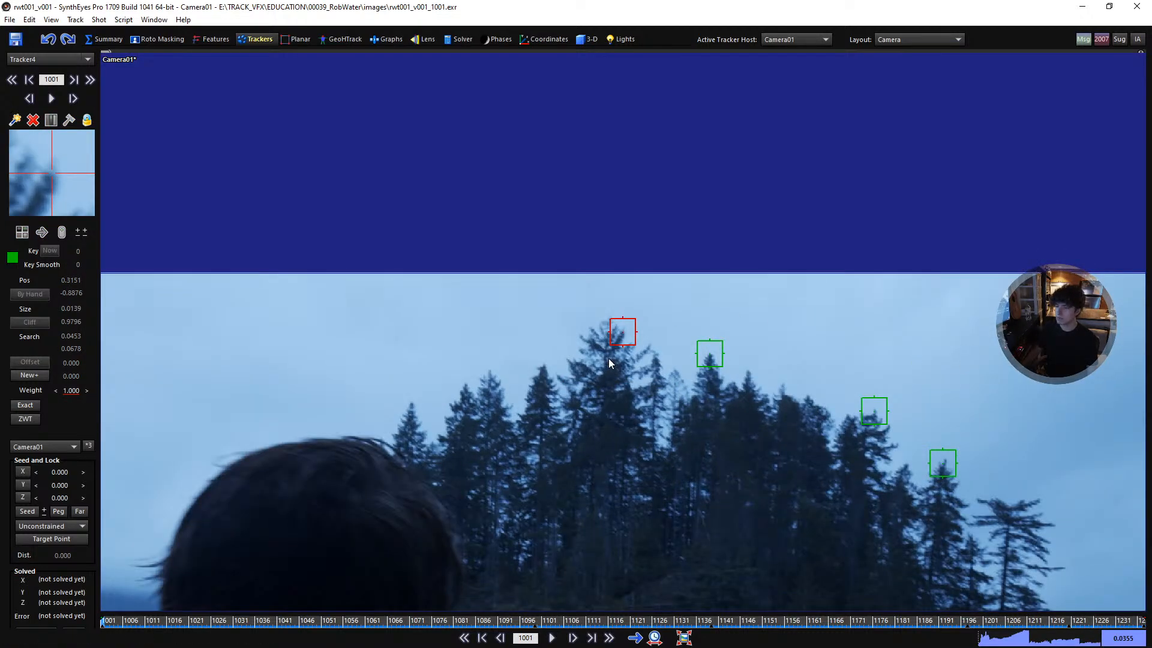
- Add a tracker to the first treetop left of the tallest tree, track it forward from frame 1001 and lock it
key(c)
drag(540, 366, 535, 377)
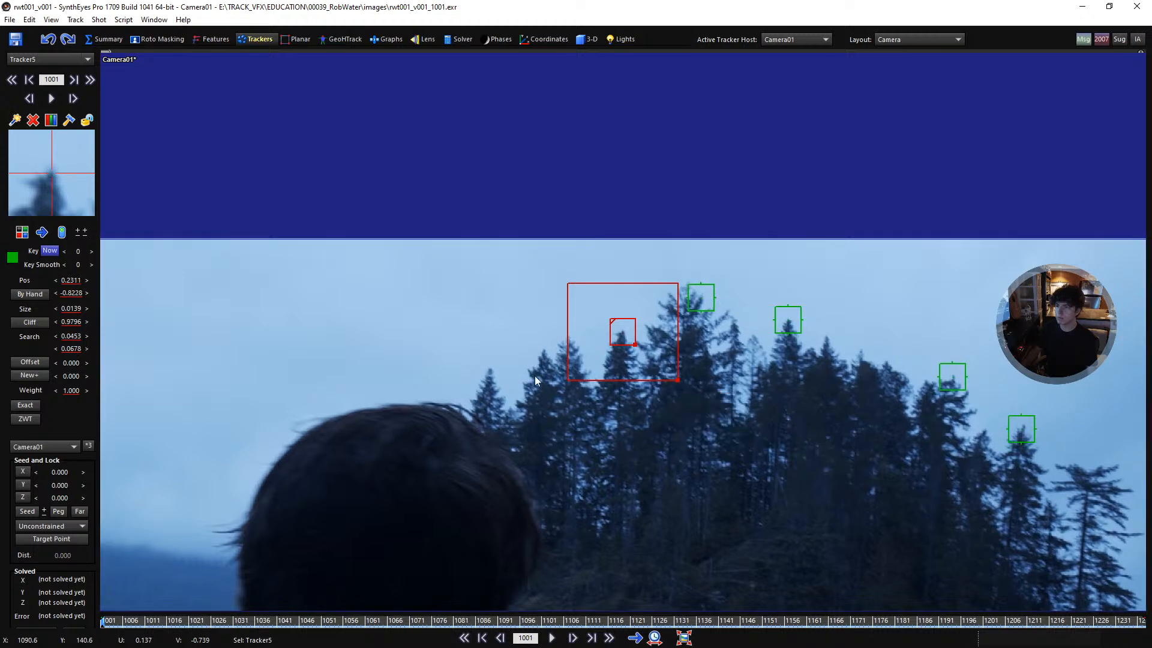
key(ctrl+f)
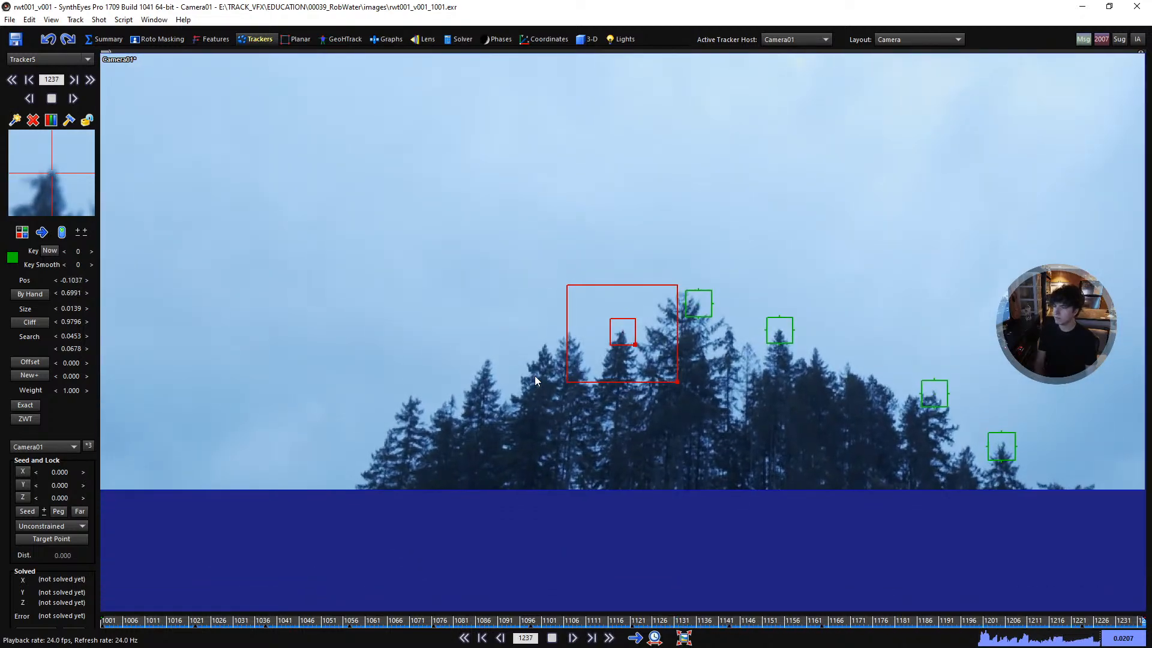
key(shift+a)
- Add a tracker to the second treetop left of the tallest tree, track it forward from frame 1001 and lock it
key(c)
drag(540, 344, 528, 330)
key(space)
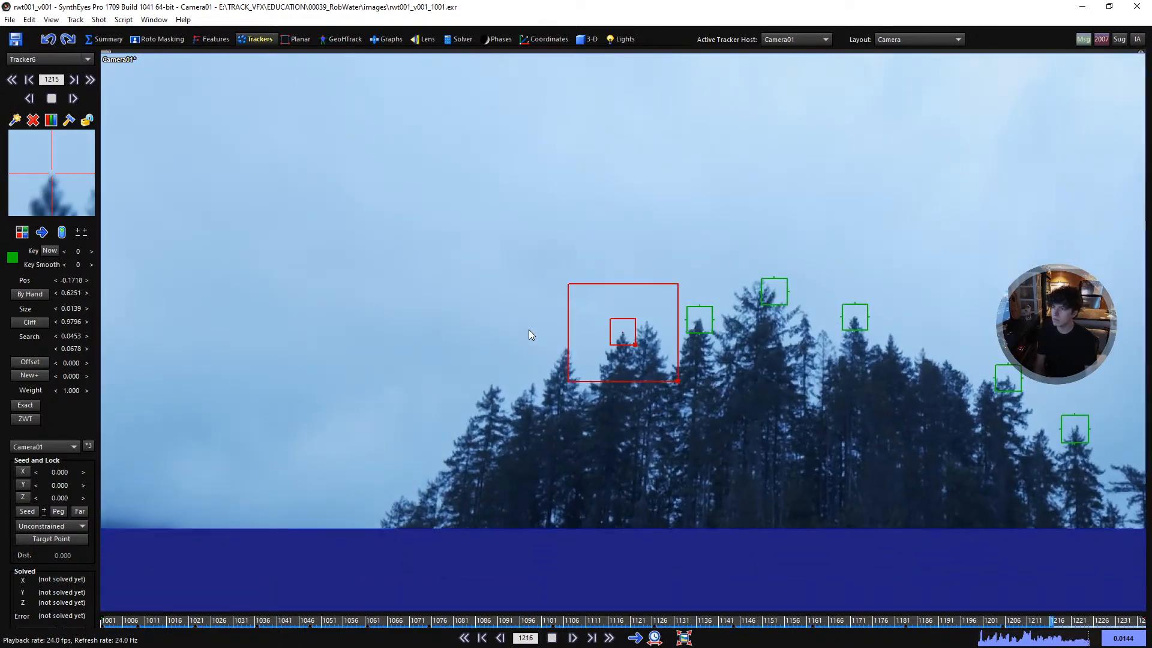
key(Home)
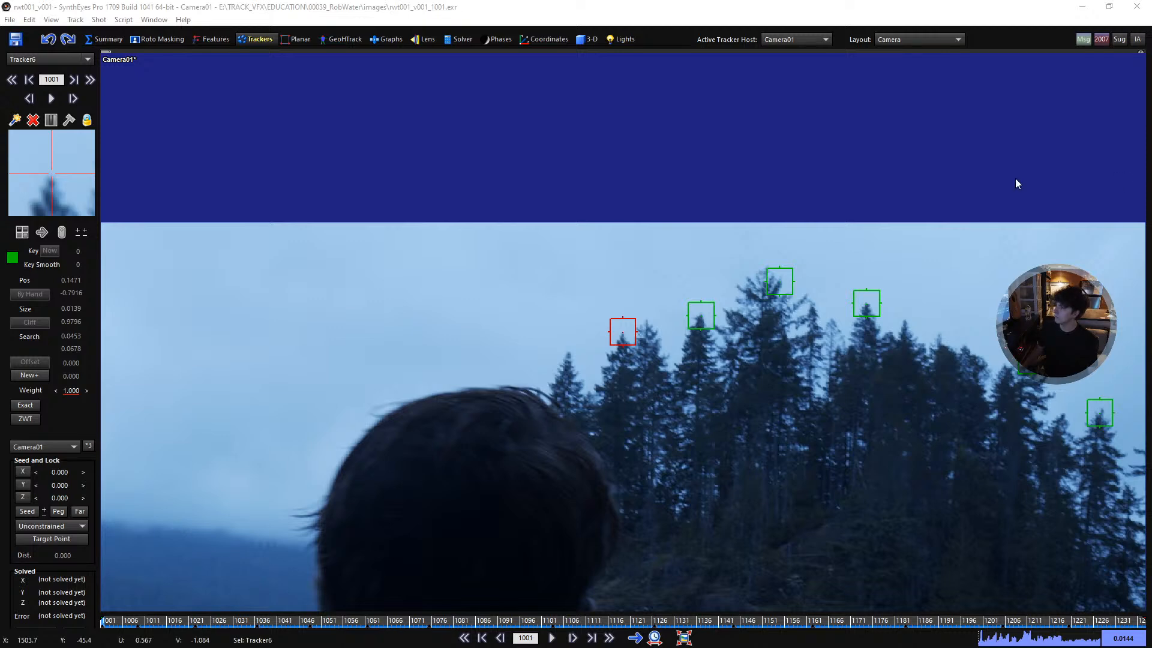
- Place a tracker on the treetop just above the man's hair at frame 1001, track it forward and lock it
scroll(562, 352, down, 2)
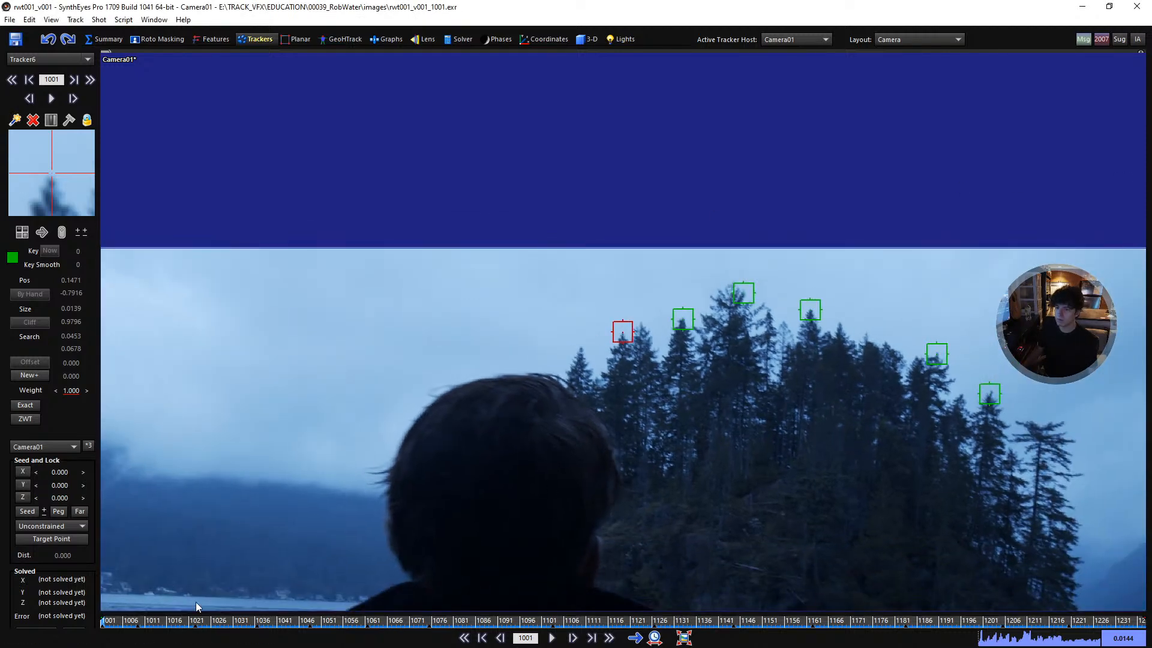
drag(191, 620, 1, 602)
scroll(578, 350, up, 2)
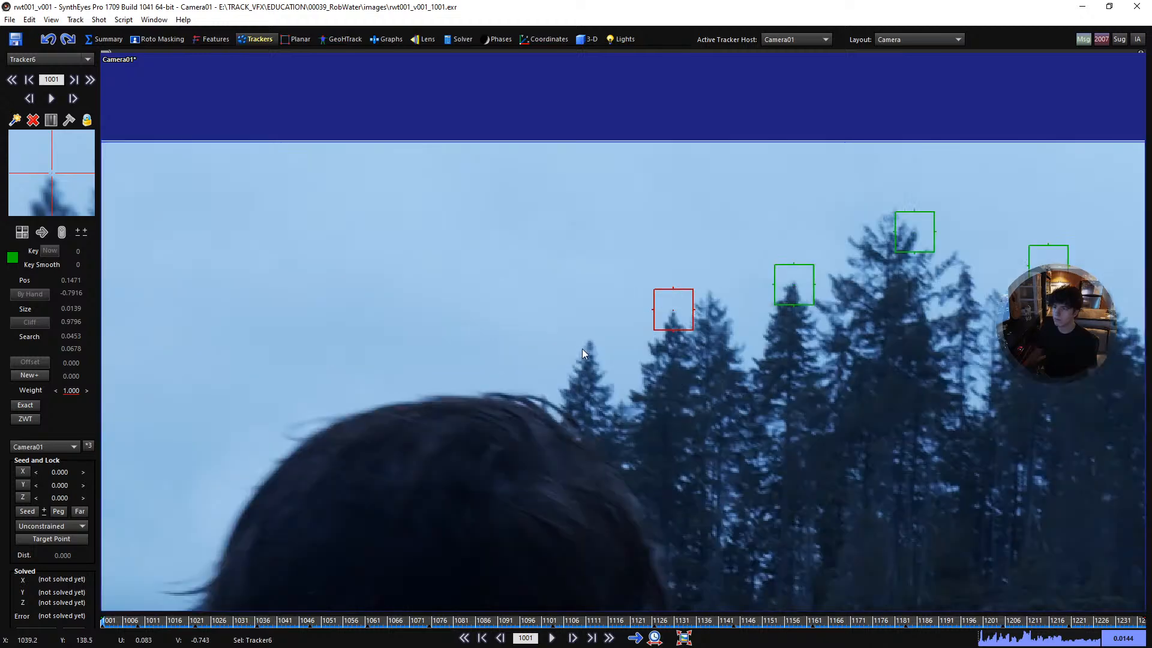
click(592, 342)
key(ctrl+f)
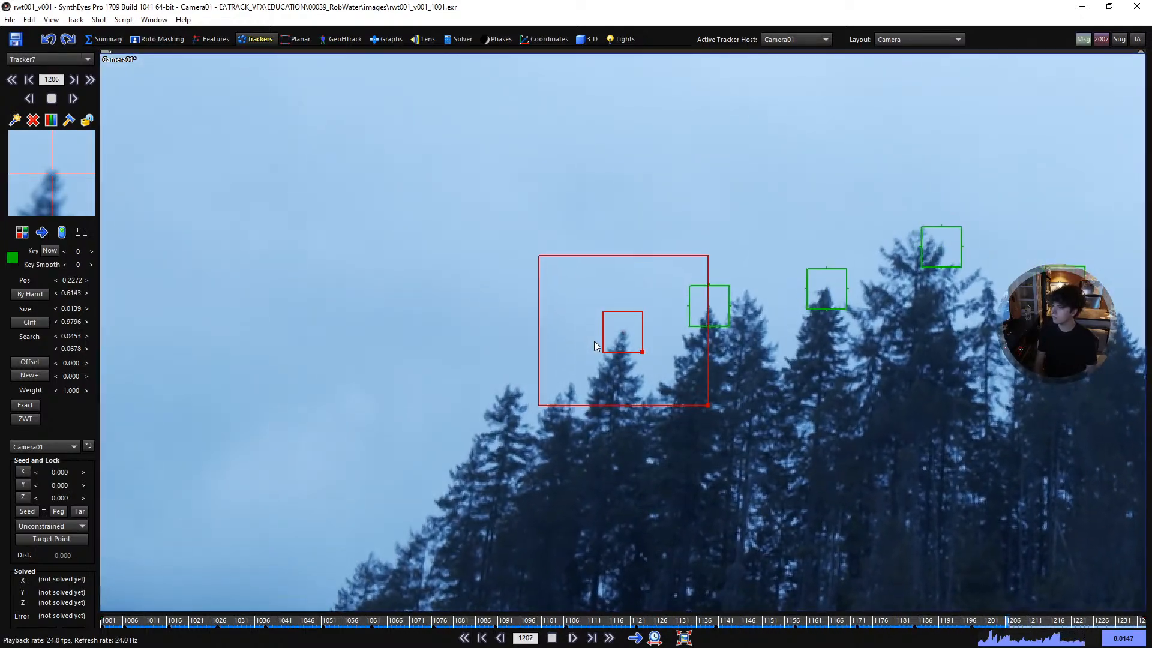
key(l)
key(shift+a)
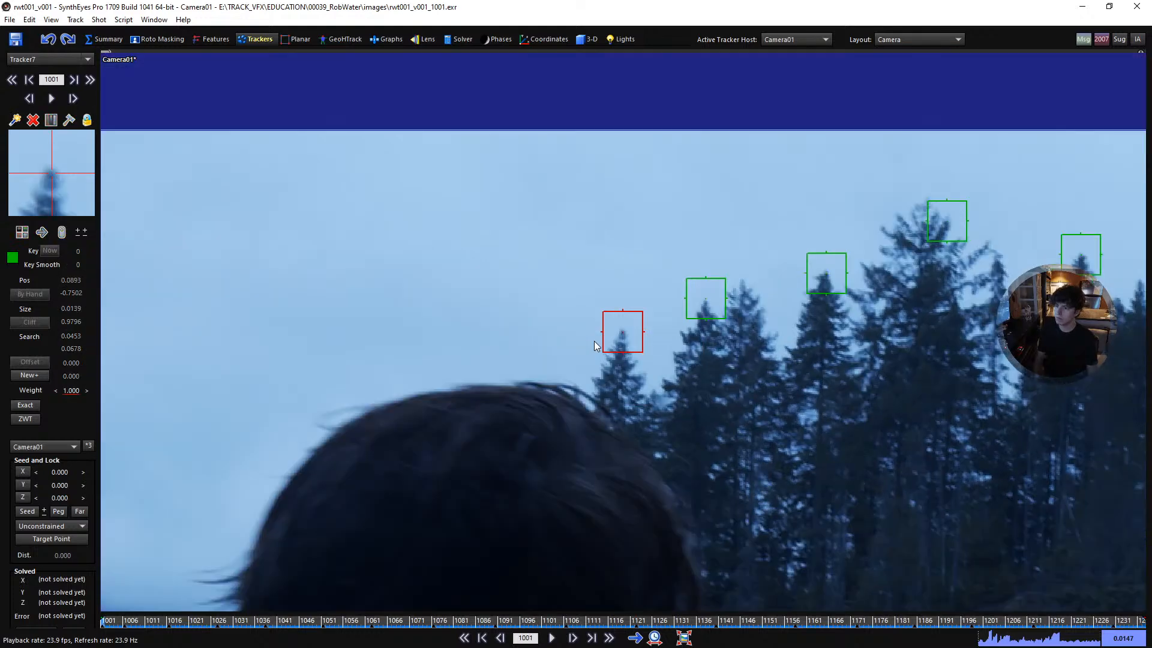
- Advance until the man's head clears the trees, track a treetop further left on the island forward, and return to the first frame
key(space)
key(space)
key(s)
key(s)
key(s)
key(s)
key(c)
drag(526, 401, 517, 398)
key(space)
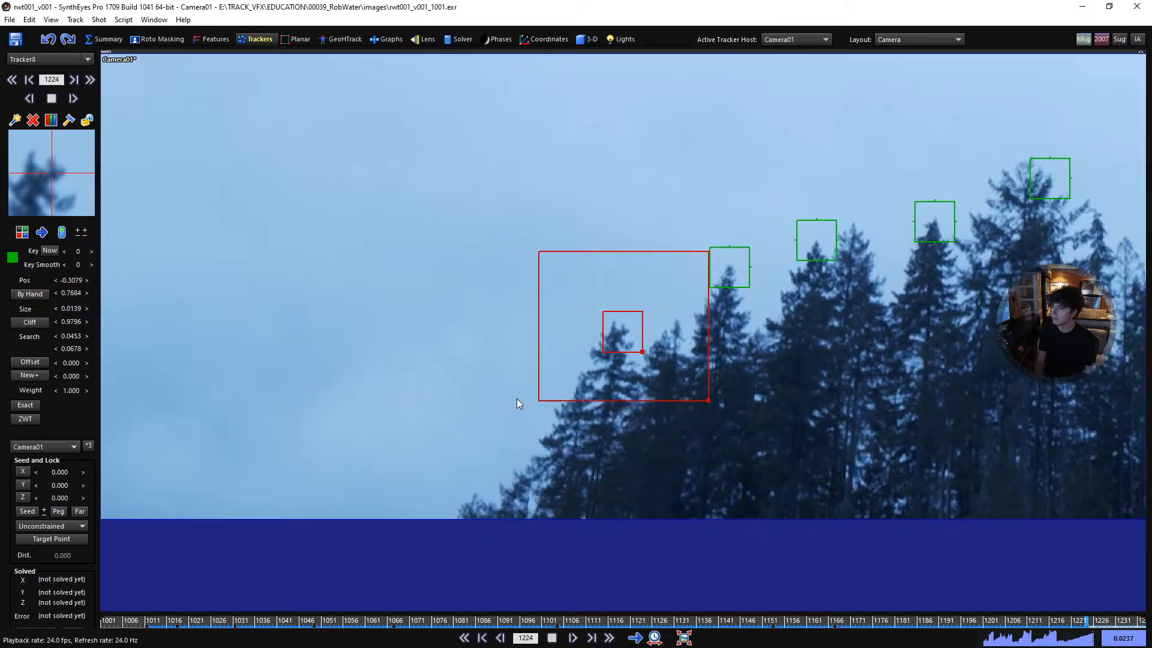
key(shift+a)
- On frame 1001, place a tracker on the small tree between the two rightmost tall trees and track it forward
scroll(480, 360, down, 6)
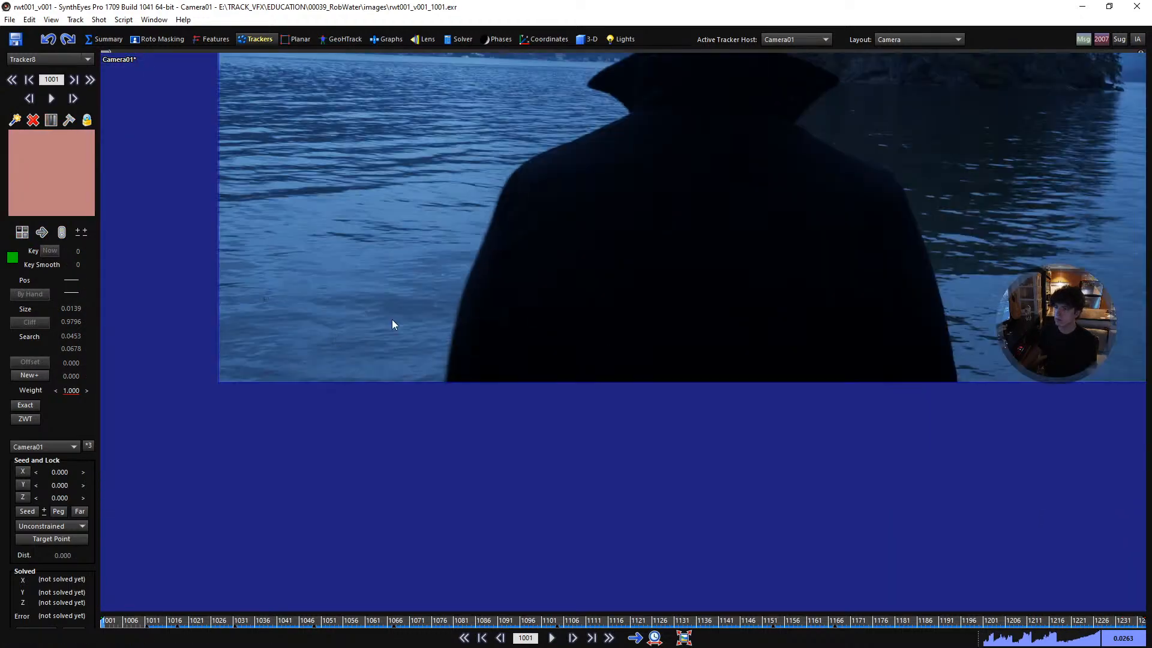
middle_drag(633, 172, 341, 541)
middle_drag(474, 466, 663, 369)
key(space)
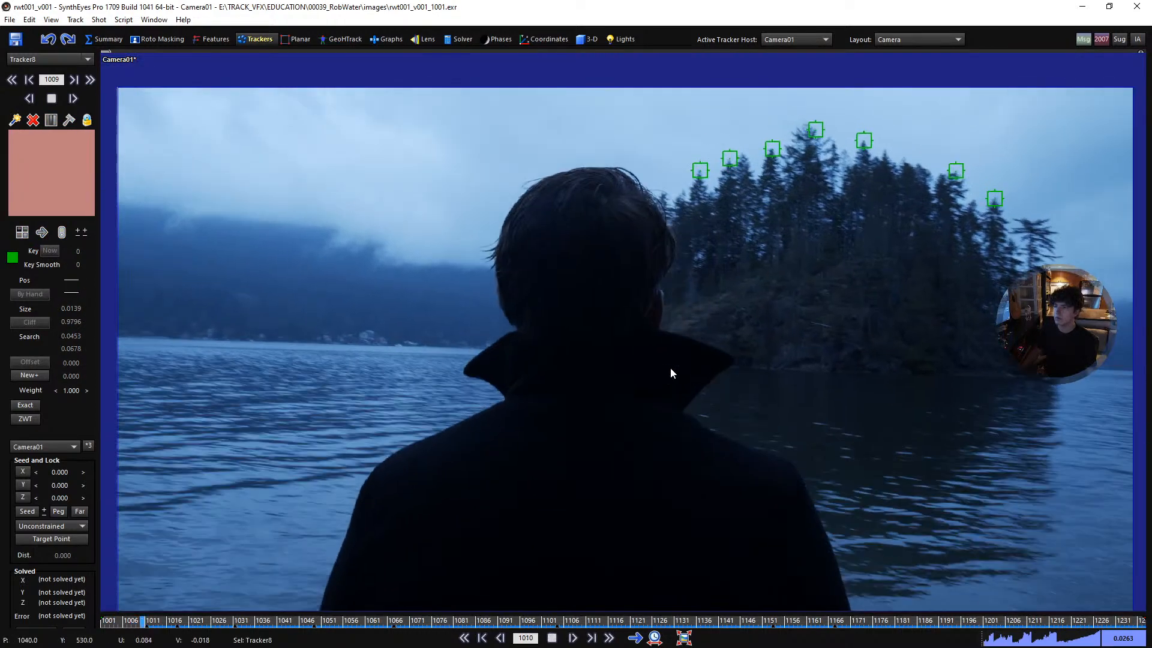
key(shift+a)
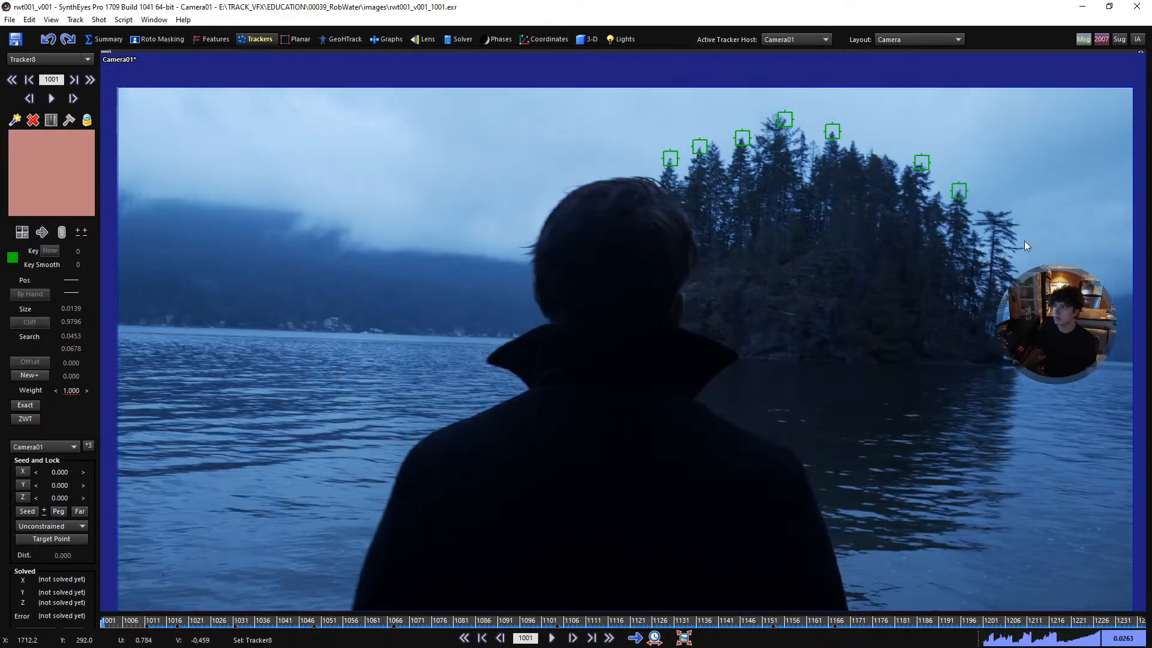
scroll(1023, 247, up, 5)
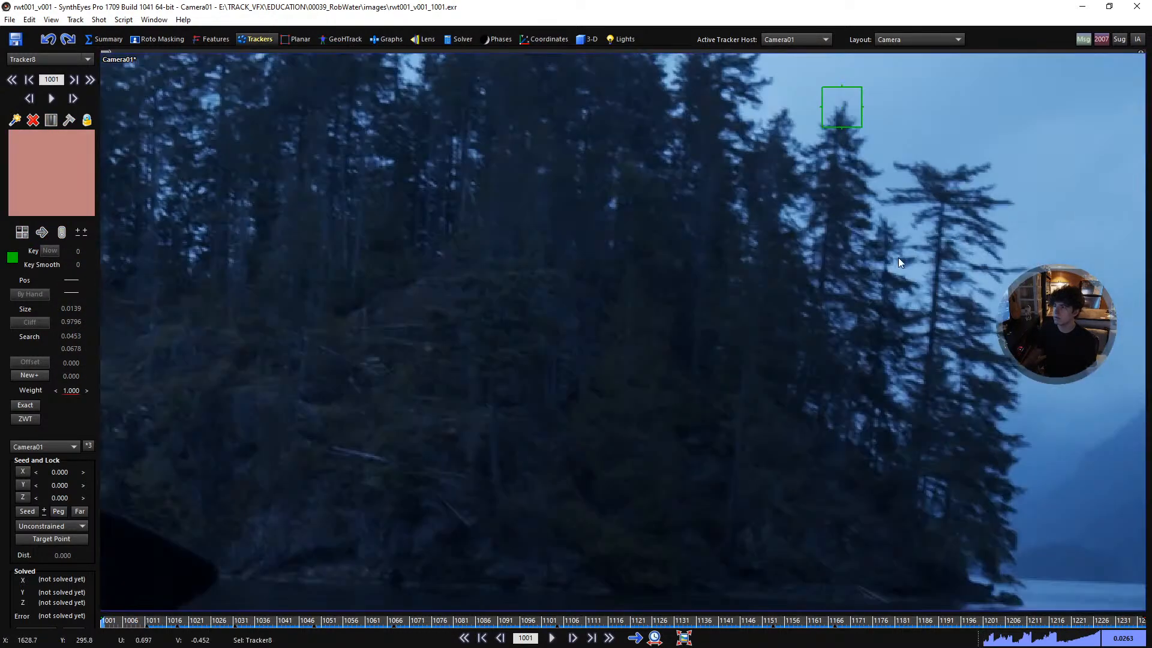
click(887, 266)
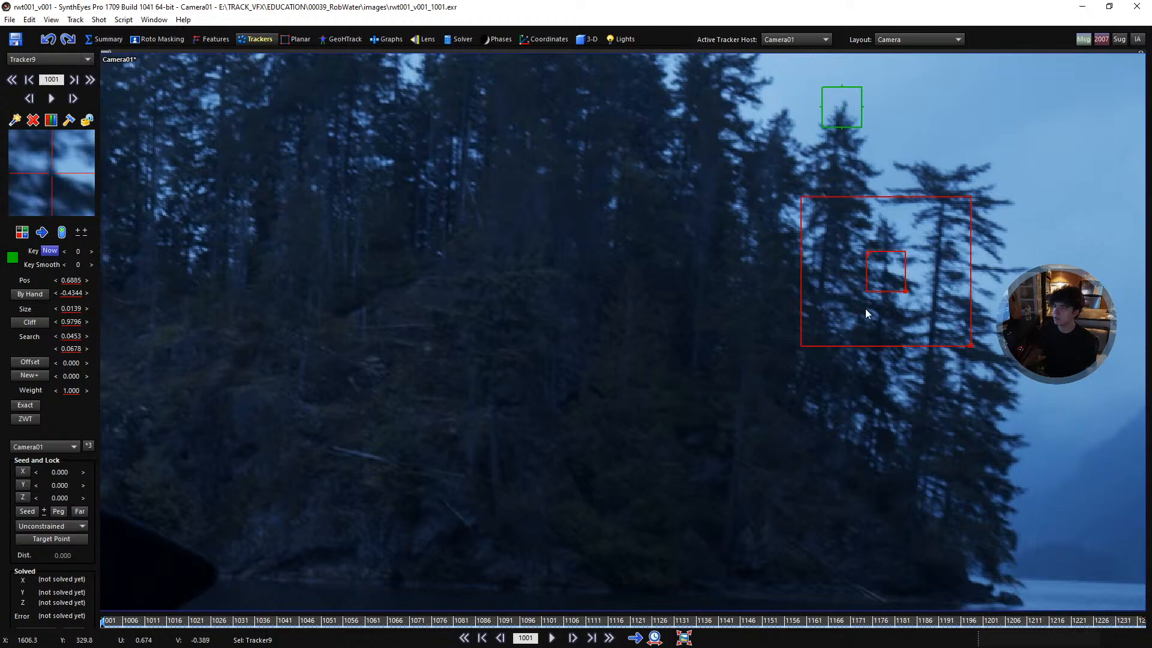
key(space)
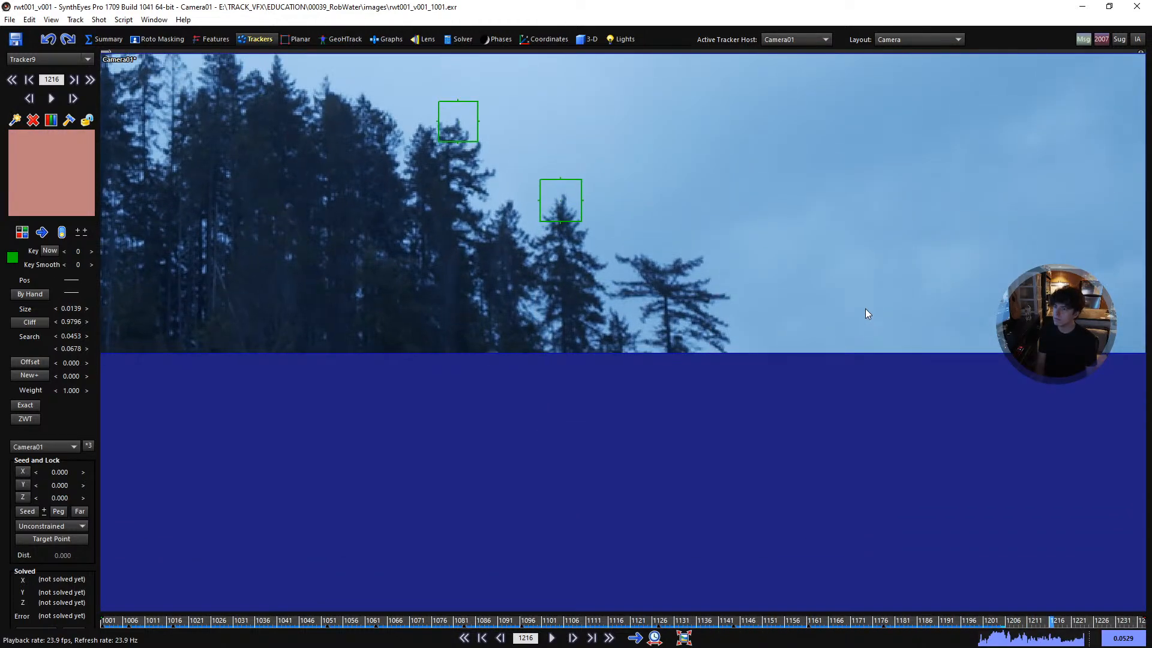
- Step back to the small tree's last usable frames around 1204, lock its tracker there and return to frame 1001
key(Left)
key(Left)
key(Left)
key(Left)
key(Left)
key(Left)
key(Left)
key(Left)
key(Left)
key(Left)
key(Left)
key(Left)
key(Left)
key(Left)
key(Left)
key(Right)
key(Right)
key(Right)
key(Right)
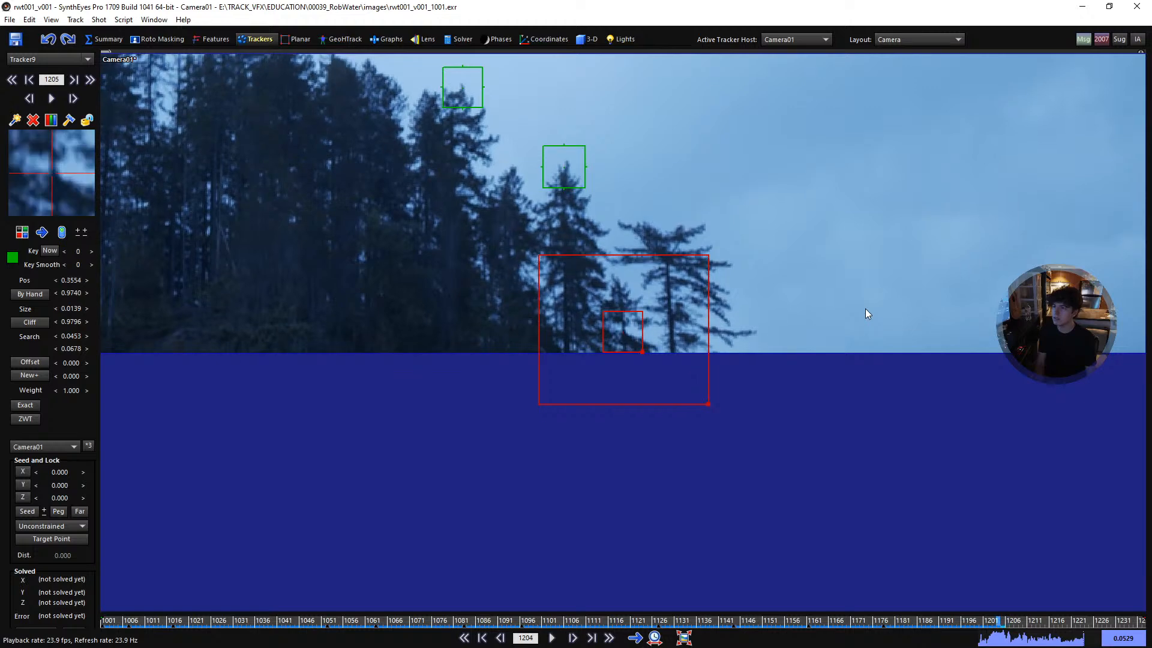
key(Left)
key(Right)
key(j)
key(l)
key(Left)
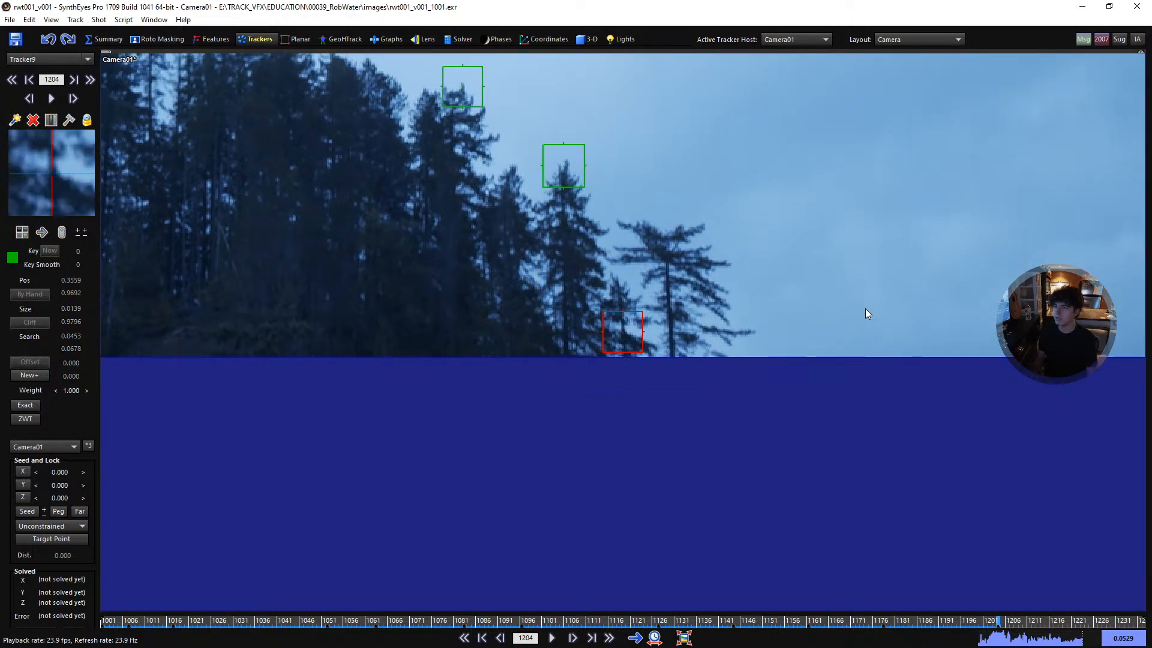
key(a)
key(a)
key(a)
key(a)
key(a)
key(a)
key(a)
key(a)
key(a)
key(a)
key(a)
- Play back the existing tracks briefly, and from frame 1001 track the small pale spot on the island's dark hillside forward
scroll(578, 321, down, 3)
middle_drag(472, 340, 670, 341)
key(space)
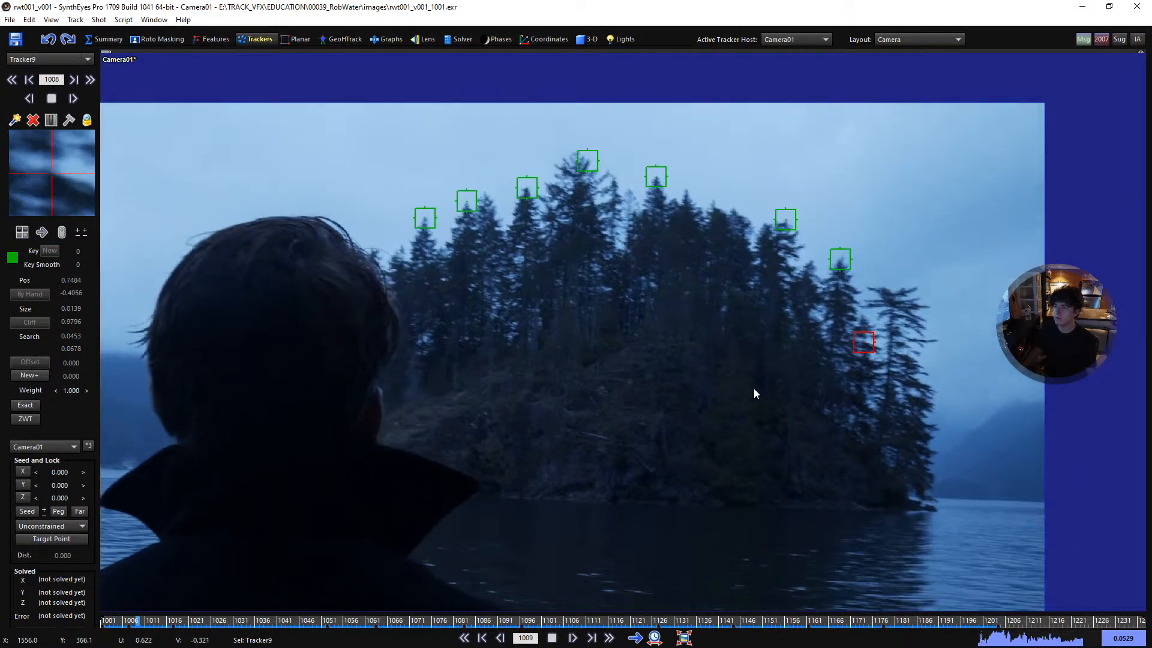
key(space)
key(shift+a)
scroll(579, 383, up, 6)
key(c)
drag(635, 329, 627, 328)
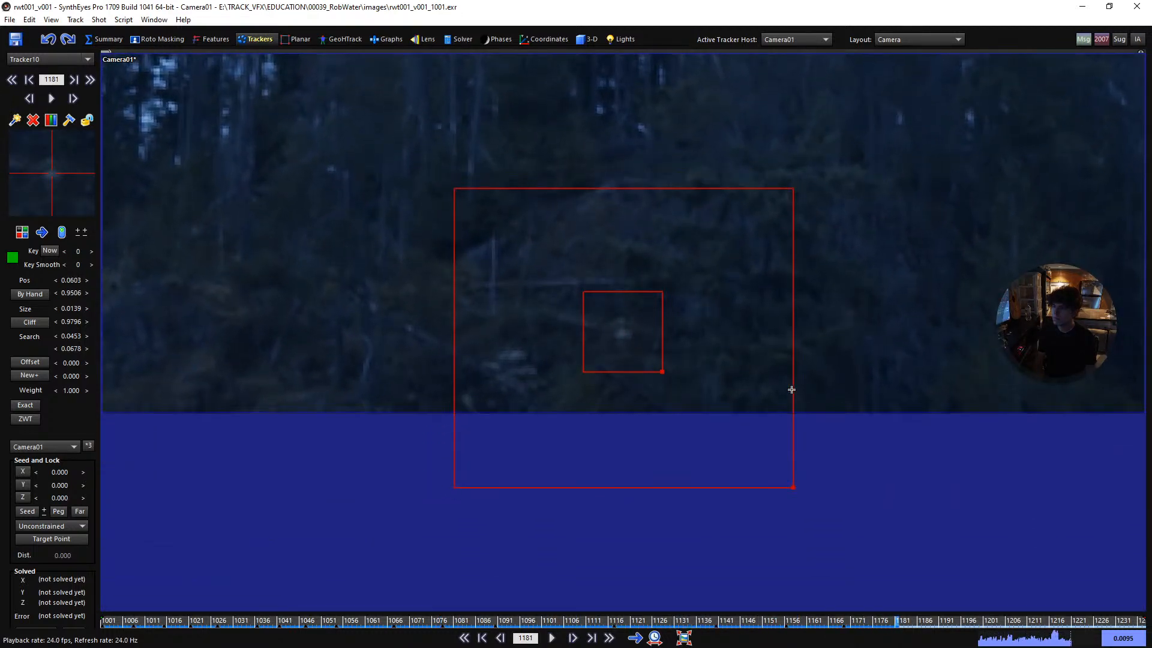
- Check the end of the pale spot's track around frame 1181, lock the tracker and return to frame 1001
key(d)
key(s)
key(s)
key(d)
key(d)
key(Home)
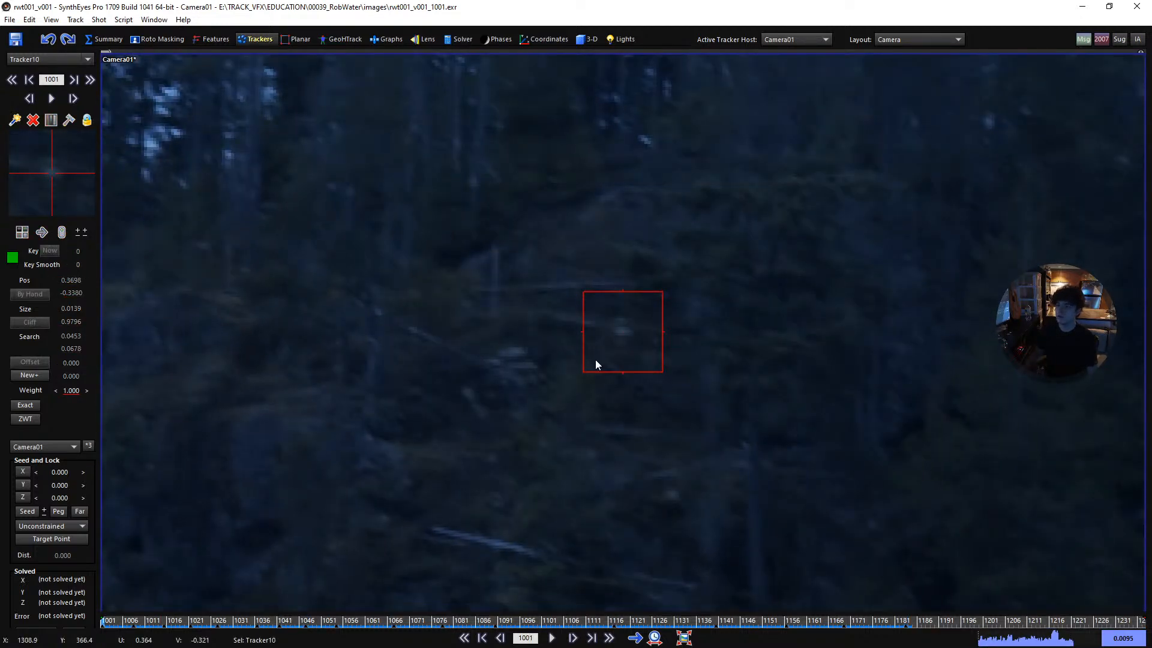
- Place a tracker on the larger pale patch left of the tracked hillside spot, track it forward from frame 1001 and lock it
click(513, 367)
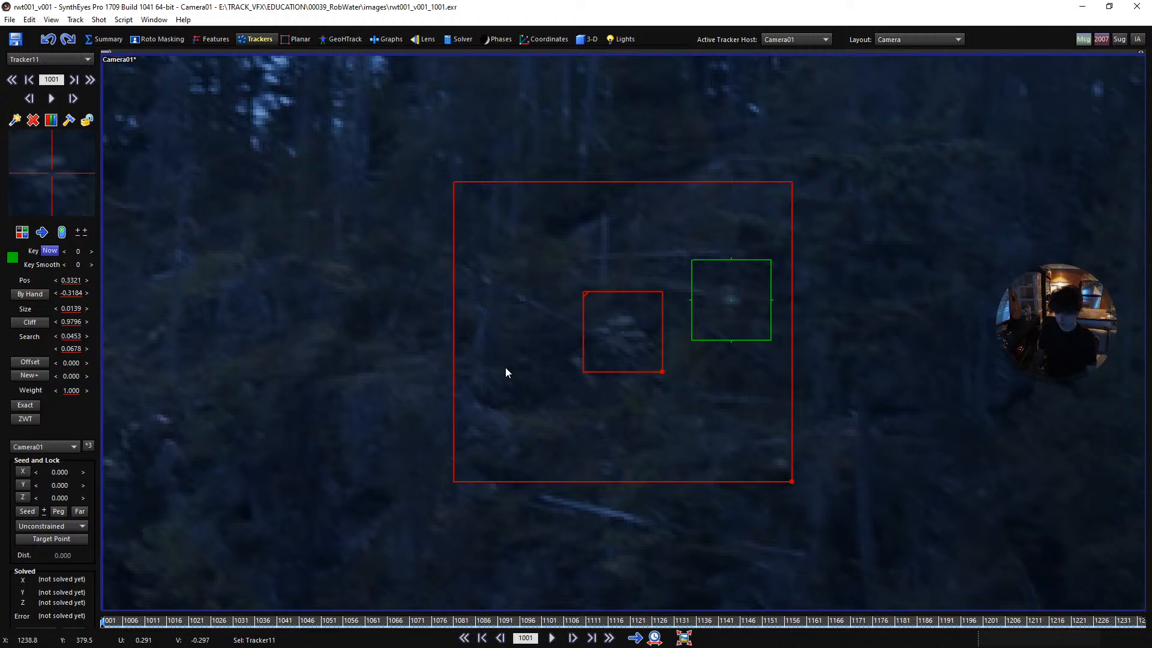
key(space)
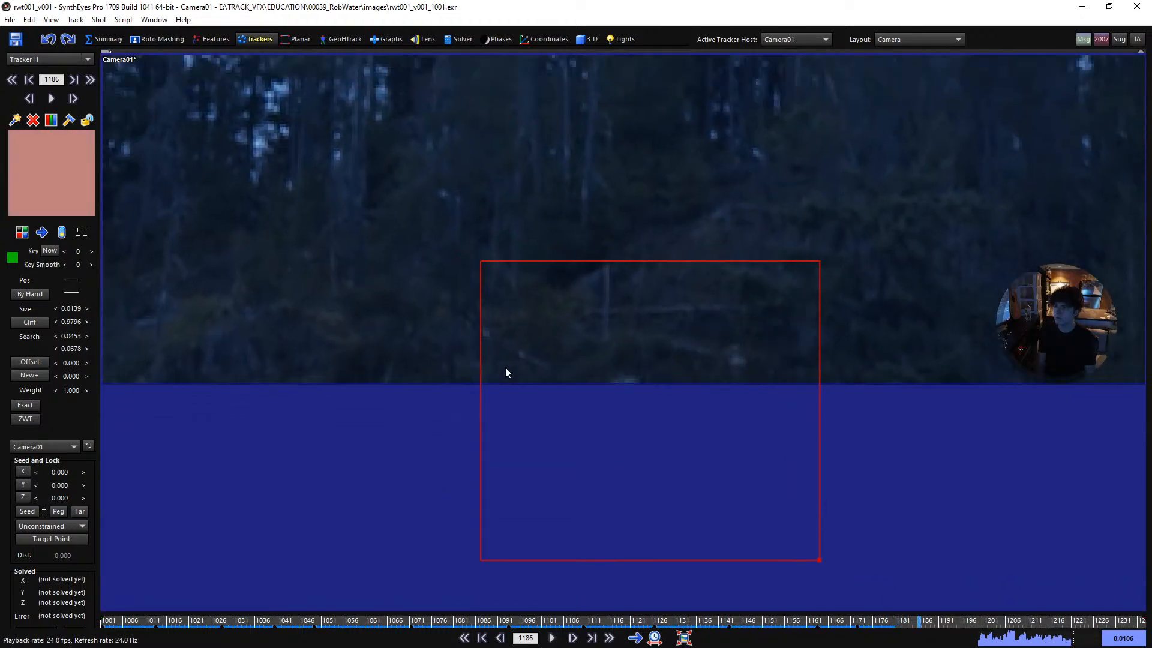
key(l)
key(shift+a)
- At frame 1001, place a tracker on the small bright gap between the trunks mid-island and start tracking it forward
scroll(671, 369, down, 3)
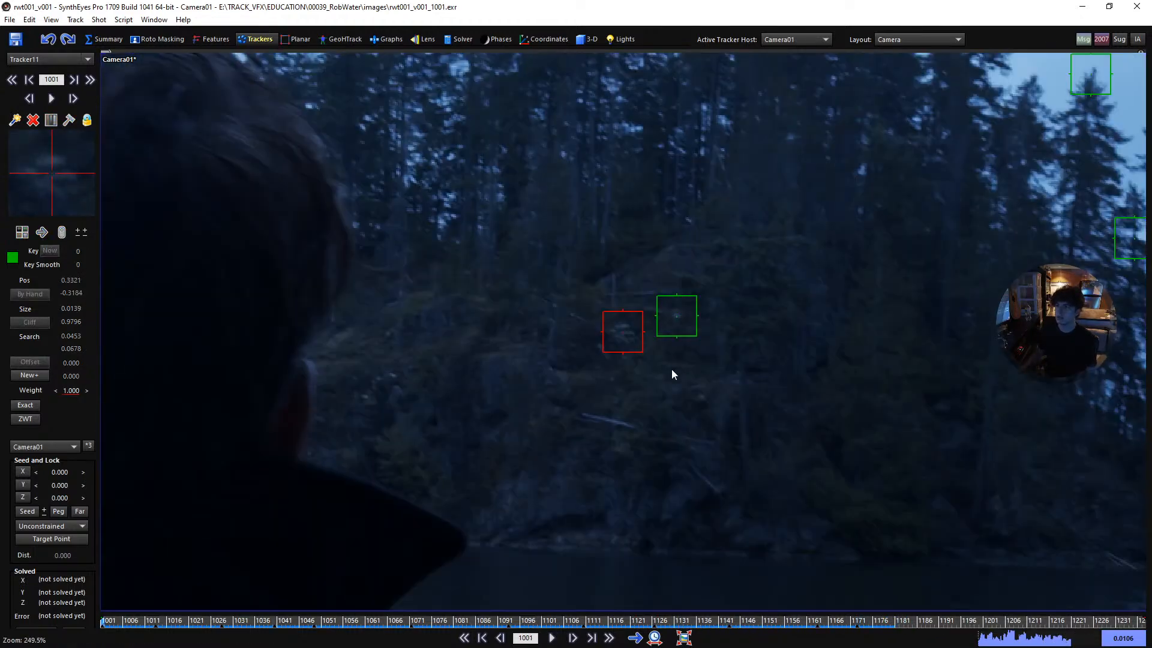
key(c)
click(702, 151)
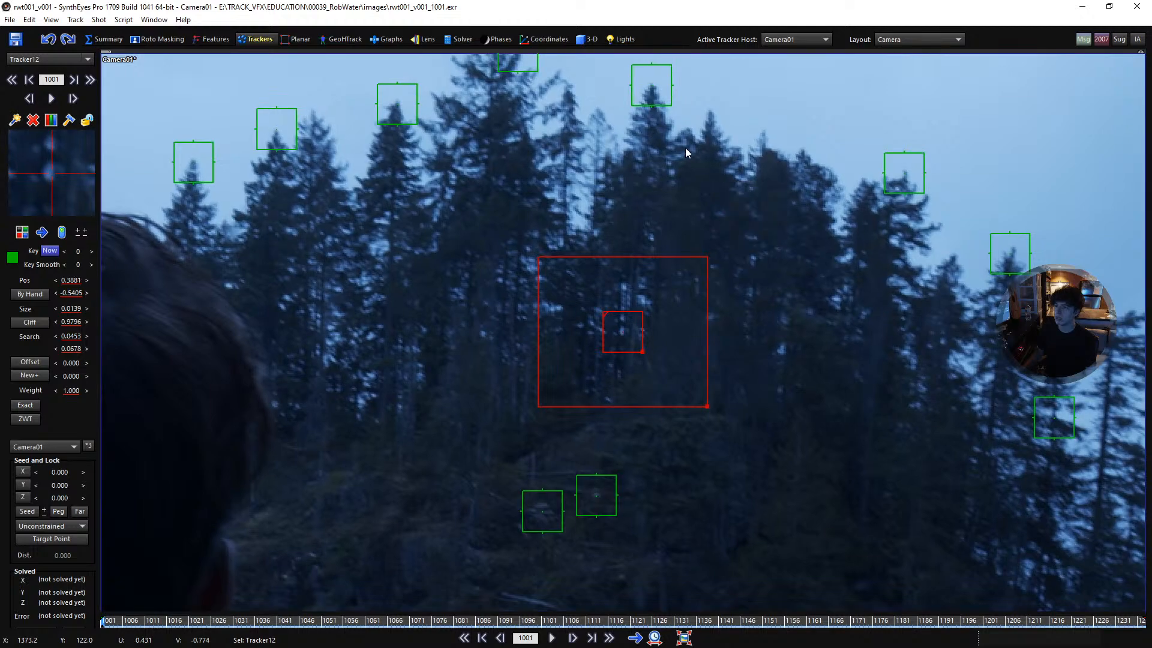
scroll(713, 247, up, 2)
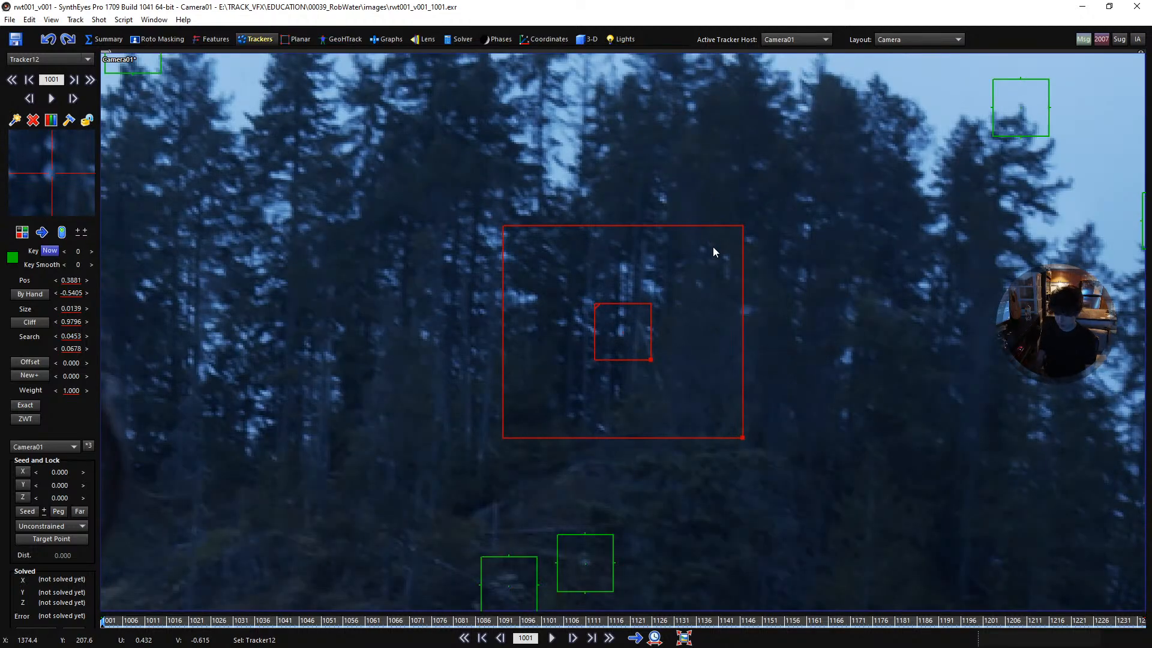
key(ctrl+f)
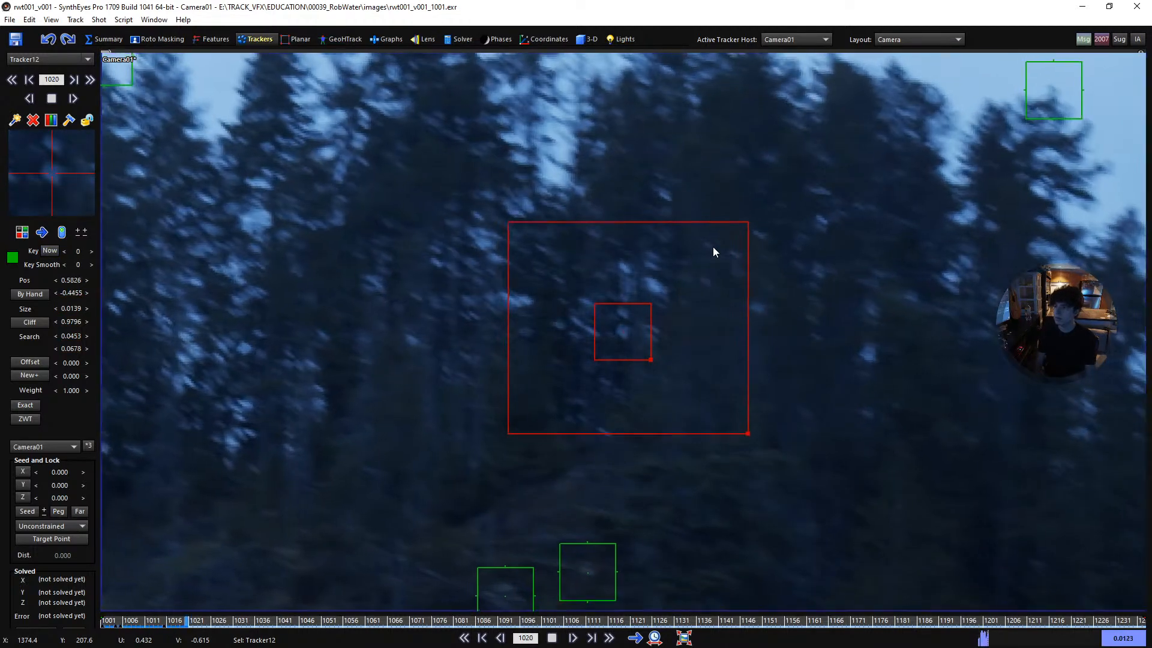
- Pause the trunk-gap track, step back through its recent frames and run it again to about frame 1042
key(space)
key(Left)
key(Left)
key(Left)
key(Left)
key(Left)
key(Left)
key(Left)
key(Left)
key(Left)
key(Left)
key(Left)
key(Left)
key(Left)
key(Left)
key(Left)
key(Left)
key(Left)
key(Left)
key(Left)
key(Left)
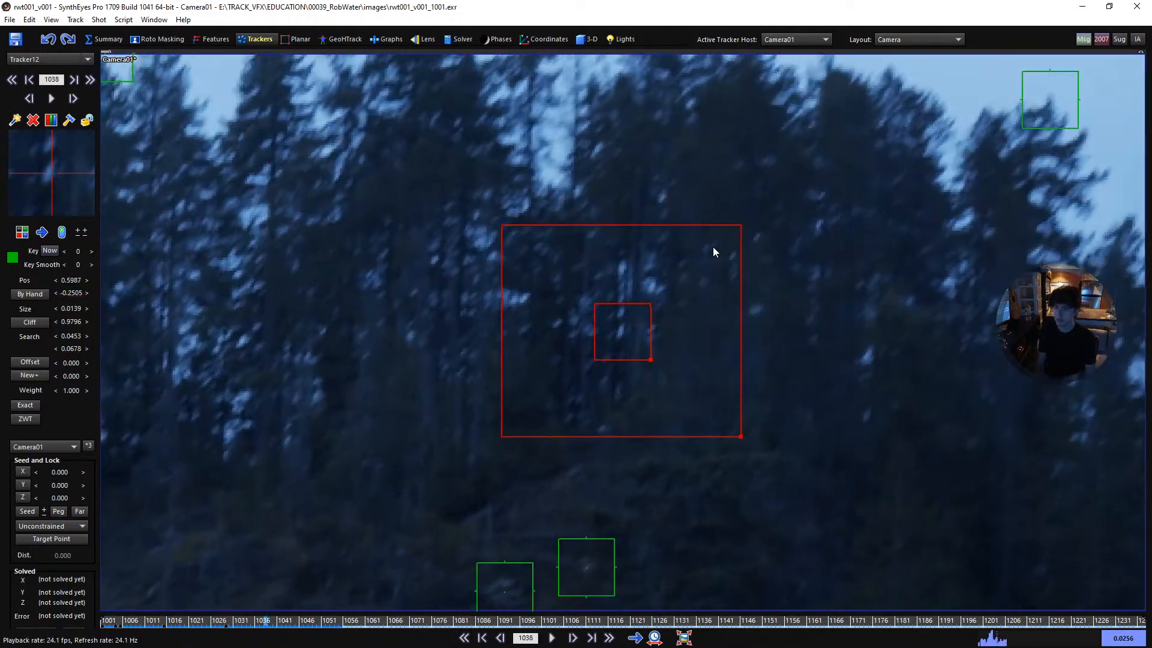
key(ctrl+f)
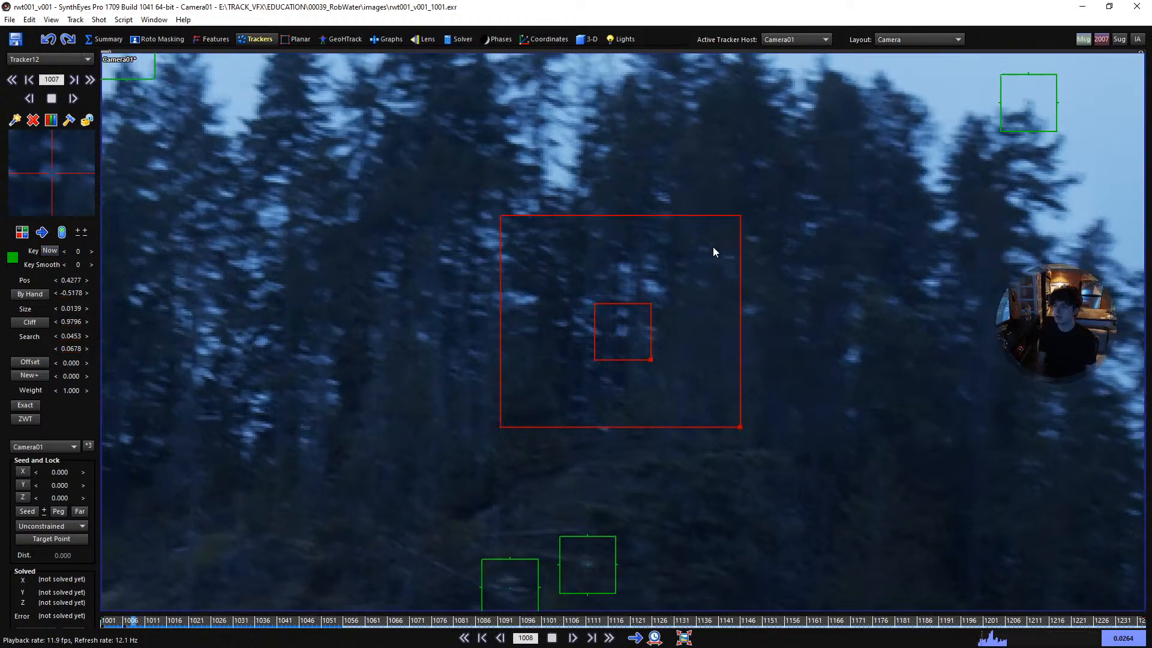
key(space)
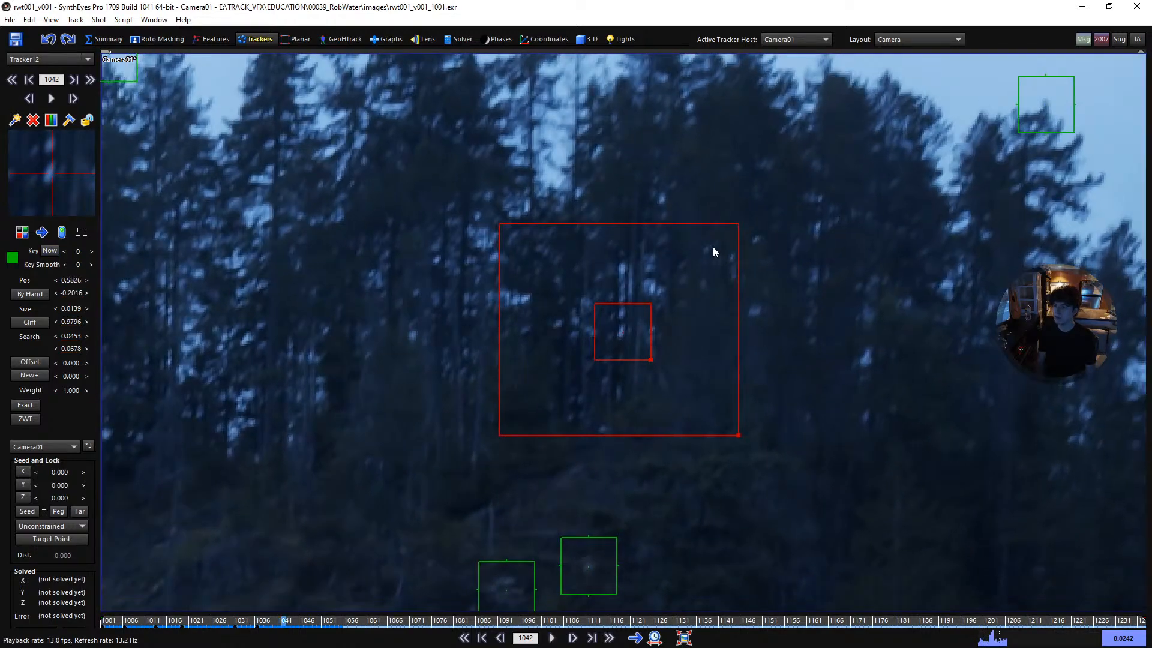
- Examine the trunk-gap tracker frame by frame between about frames 1026 and 1064 for drift during the motion blur
key(Left)
key(Left)
key(Left)
key(Left)
key(Left)
key(Left)
key(Left)
key(Left)
key(Left)
key(Left)
key(Left)
key(Left)
key(Left)
key(Left)
key(Left)
key(Left)
key(Left)
key(Left)
key(Right)
key(Right)
key(Right)
key(Right)
key(Right)
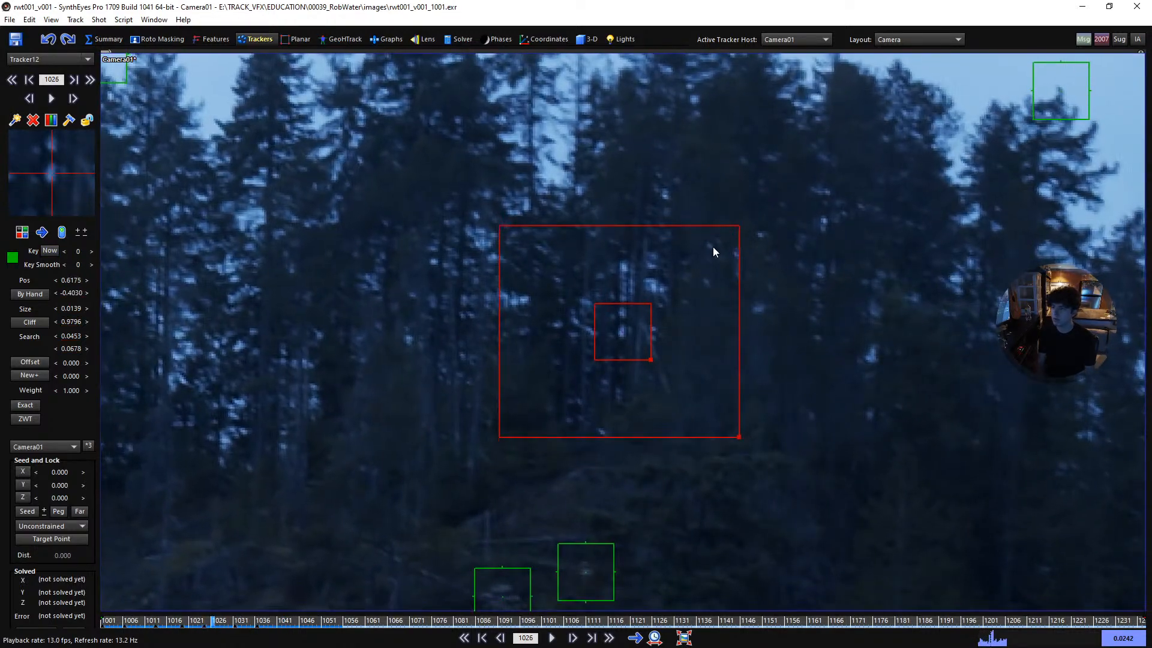
key(Right)
key(Right)
key(Right)
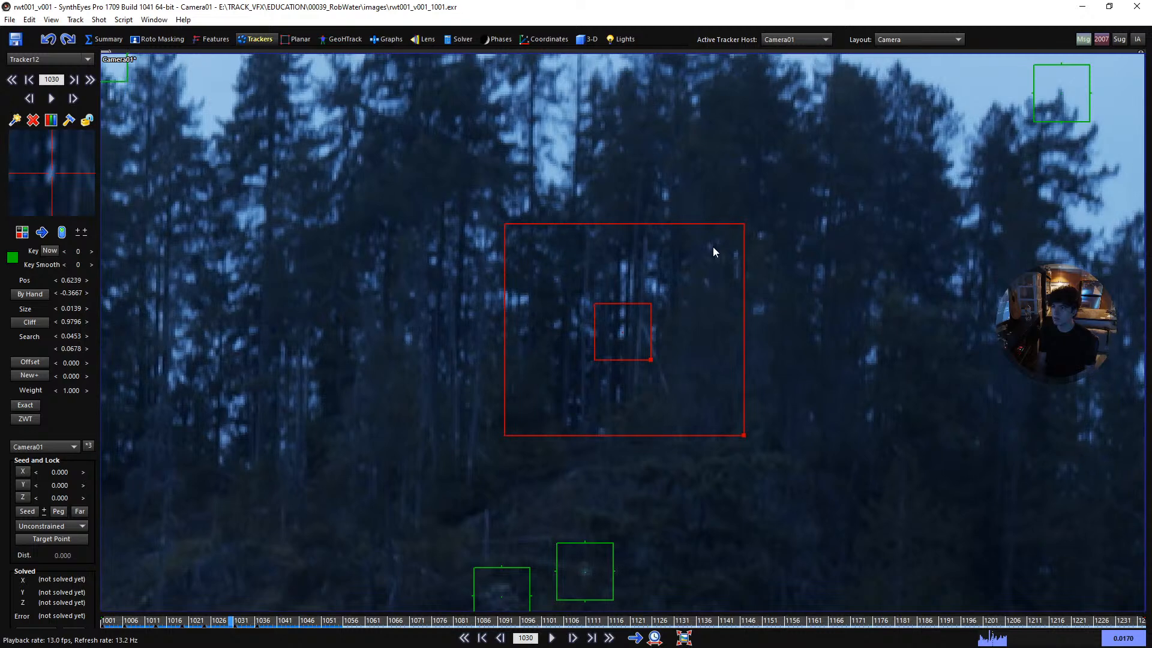
key(Right)
key(Right)
key(Right)
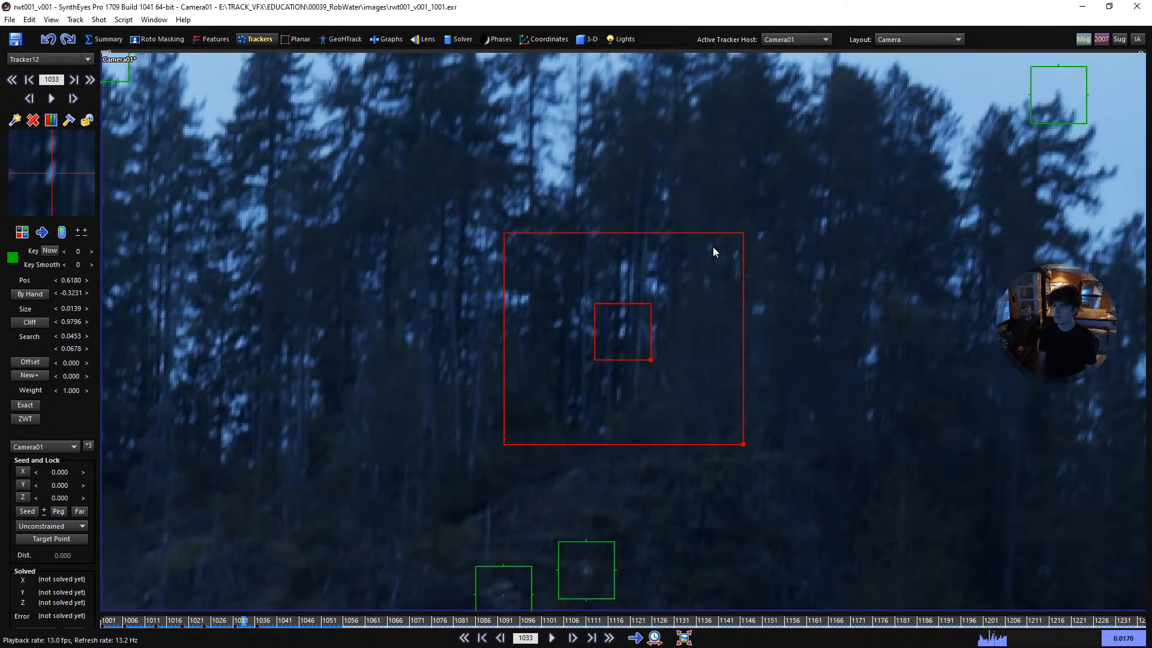
key(Right)
key(Right)
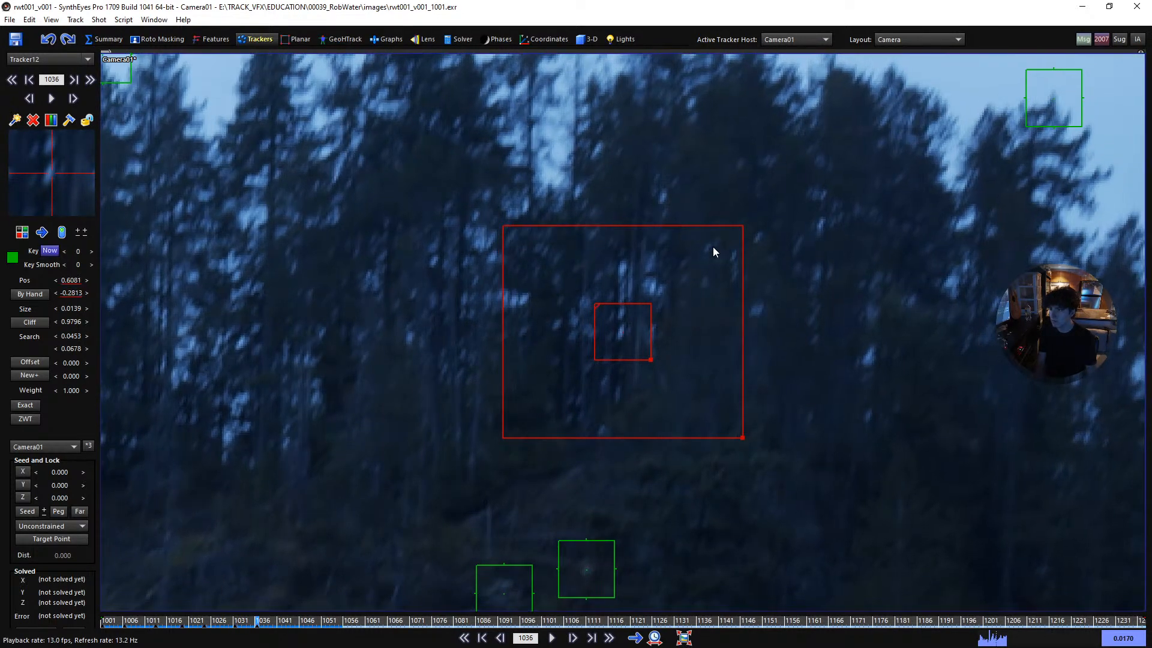
key(Right)
key(Right)
key(Right)
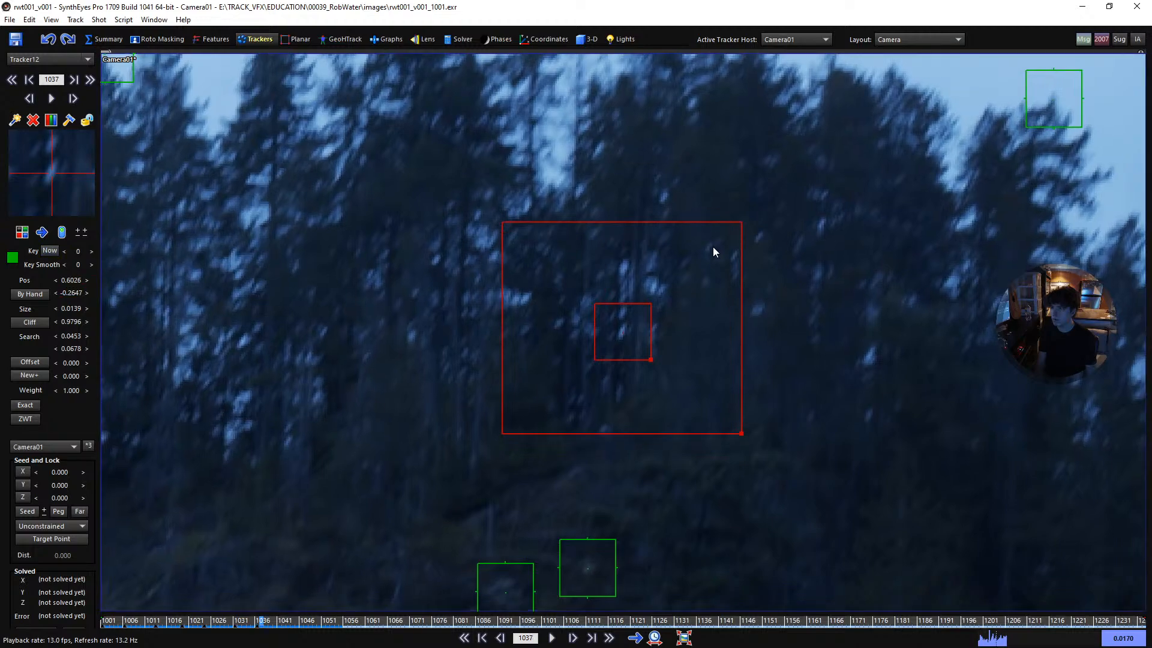
key(Right)
key(Right)
key(Right)
key(Right)
key(Right)
key(Right)
key(Right)
key(Right)
key(Right)
key(Right)
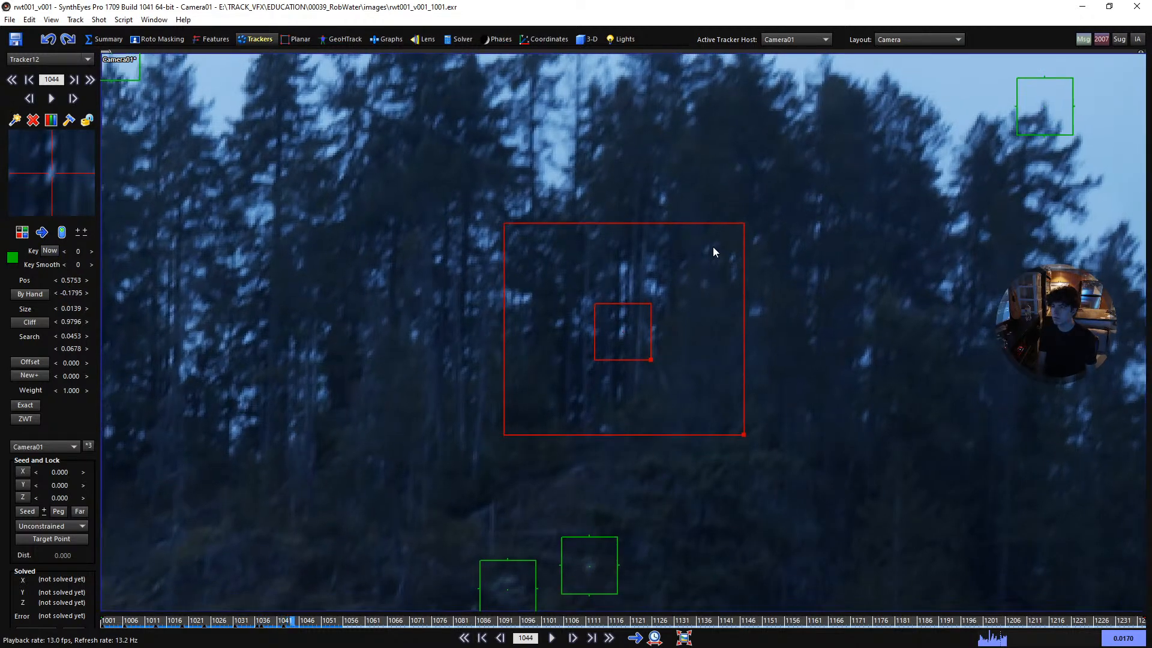
key(Right)
key(Right)
key(Right)
key(Right)
key(Right)
key(Right)
key(Right)
key(Right)
key(Right)
key(Right)
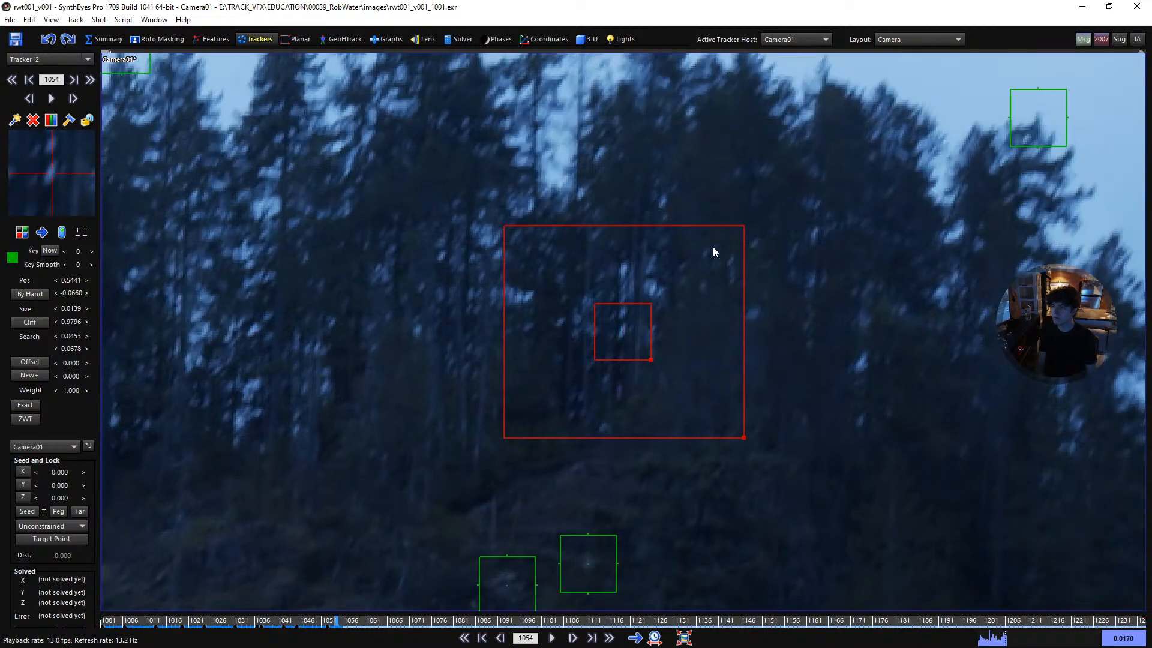
key(Right)
key(Right)
key(Right)
key(Right)
key(Right)
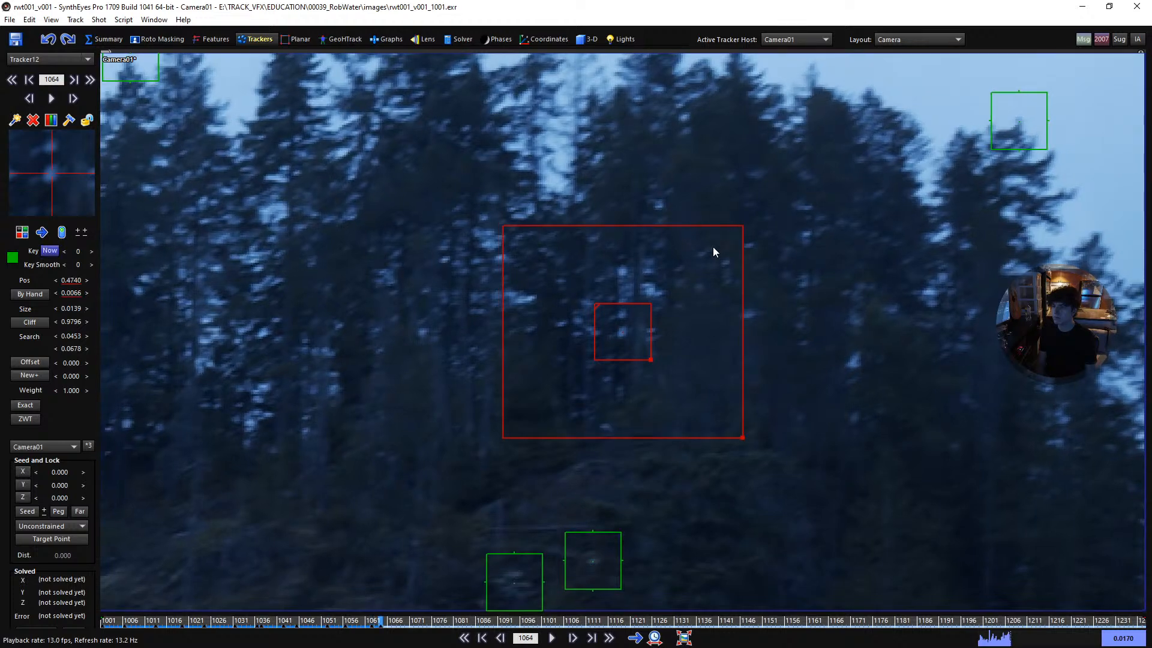
- Continue the trunk-gap track from frame 1064 to frame 1188, lock the tracker and return to frame 1001
scroll(712, 246, up, 2)
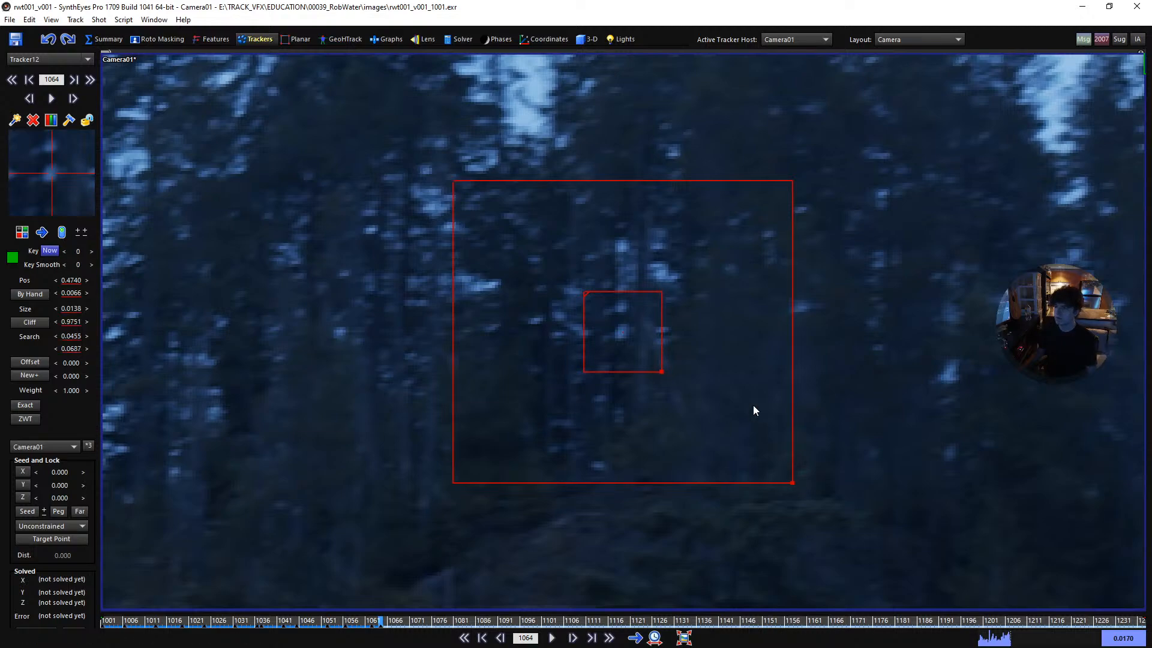
scroll(753, 410, down, 2)
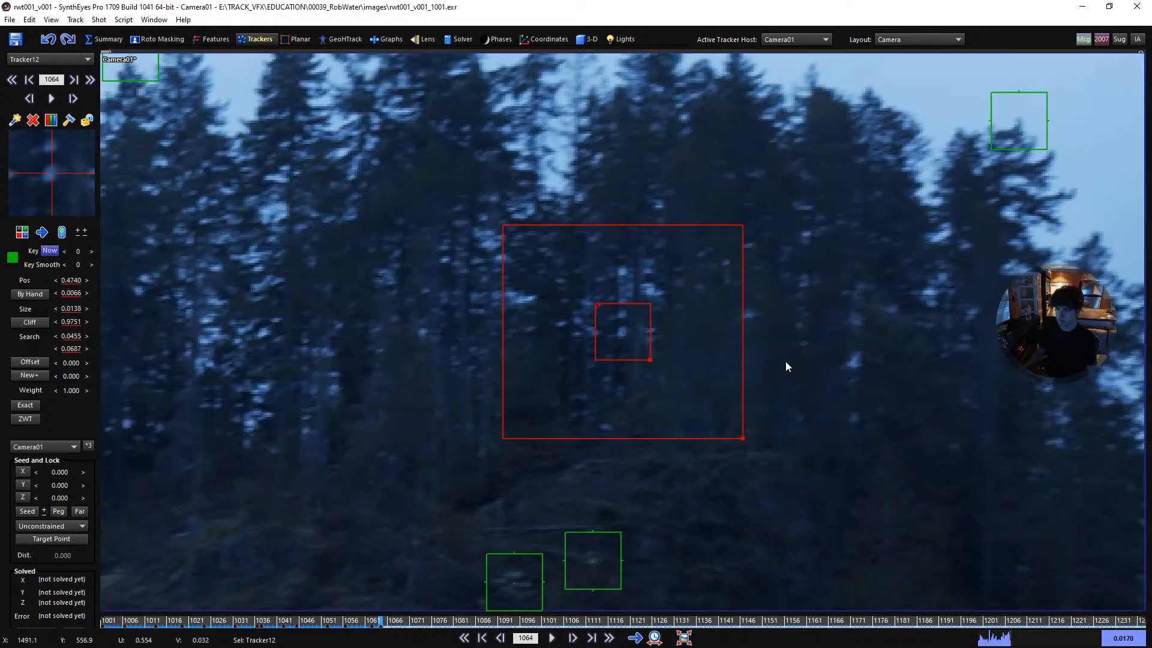
key(space)
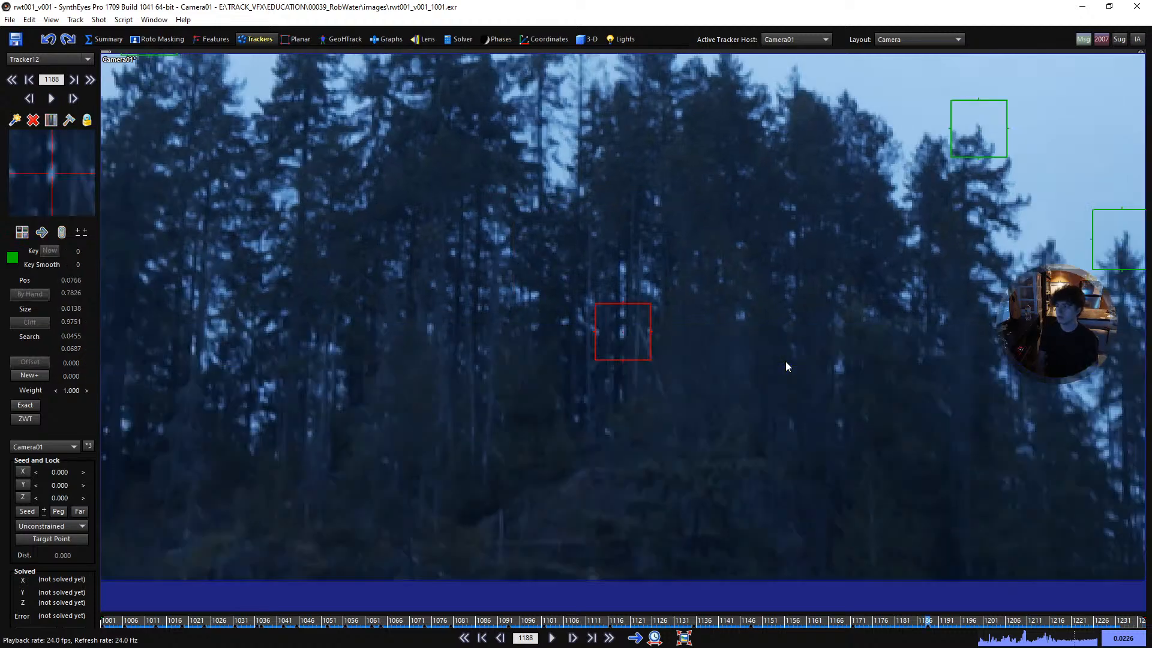
key(shift+a)
scroll(558, 411, down, 3)
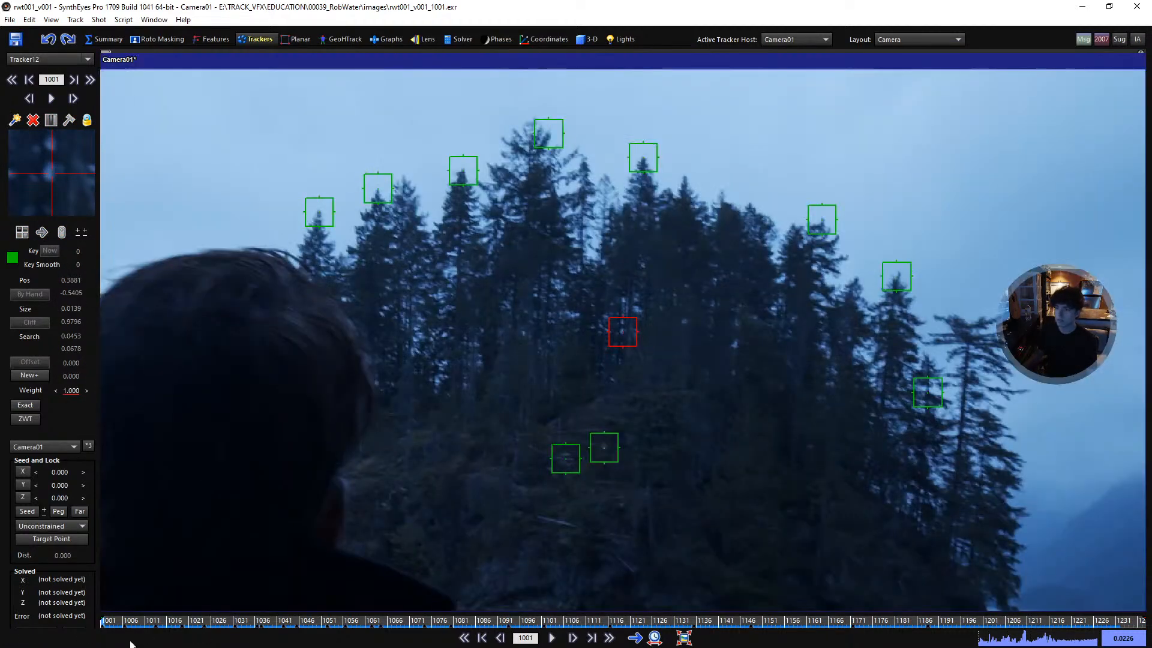
- Place a tracker on the sky gap right of the tallest tree and track it forward from frame 1001 to 1237
mouse_move(106, 627)
mouse_down()
mouse_move(979, 627)
mouse_move(103, 627)
mouse_up()
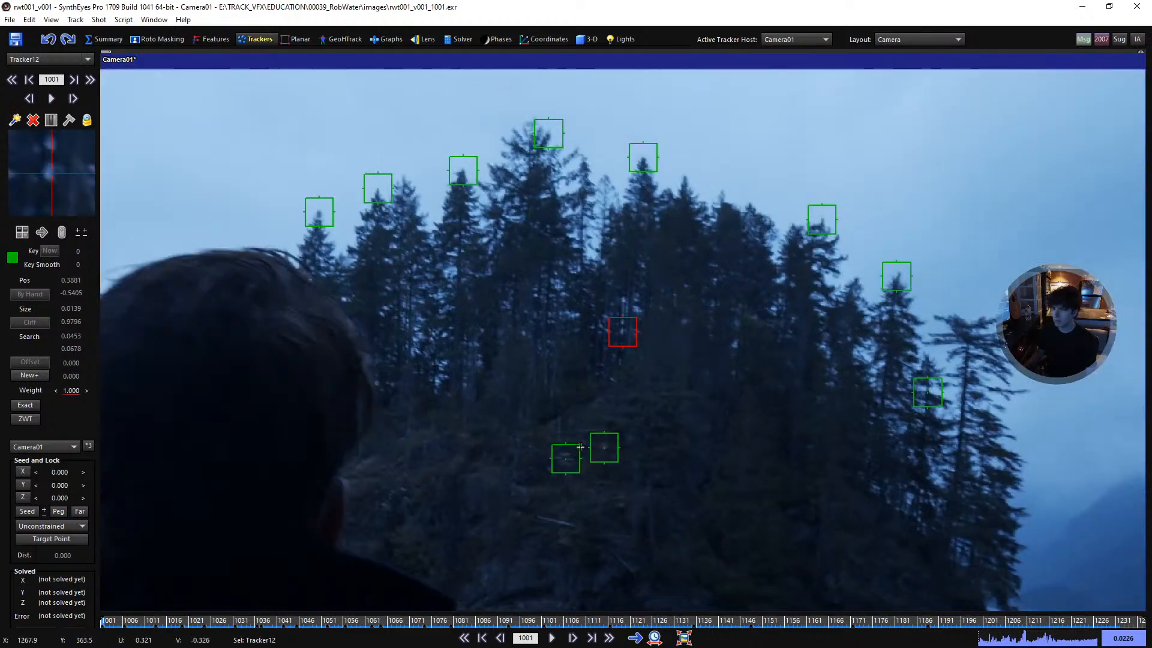
scroll(636, 420, down, 2)
scroll(610, 289, up, 4)
click(596, 311)
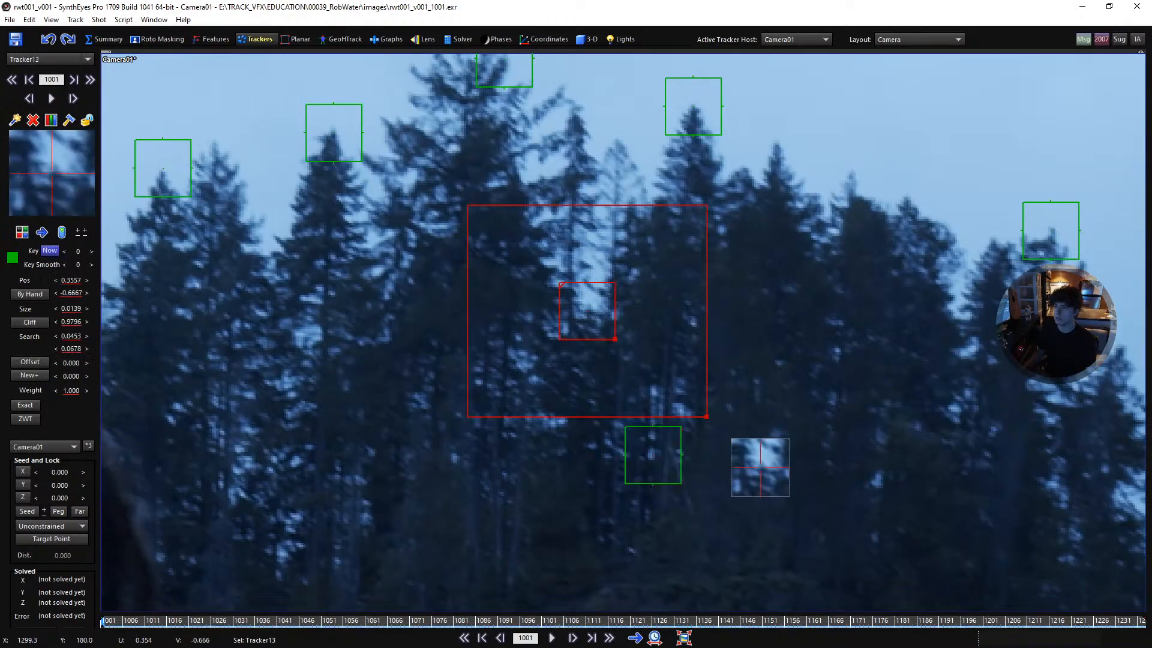
key(ctrl+f)
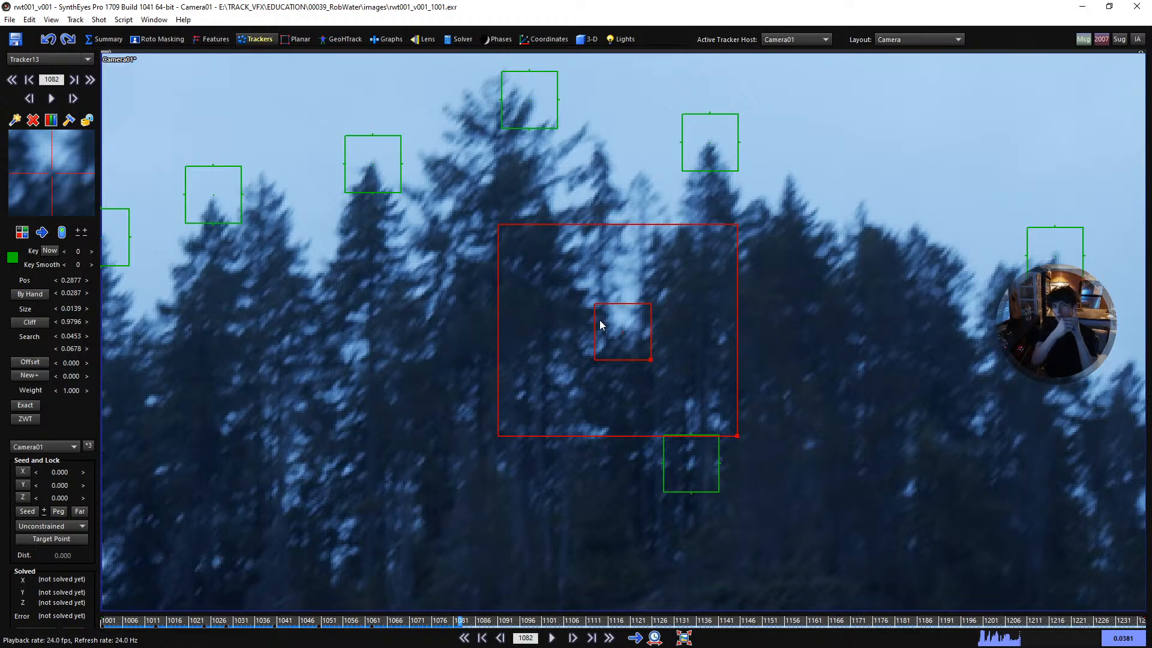
key(space)
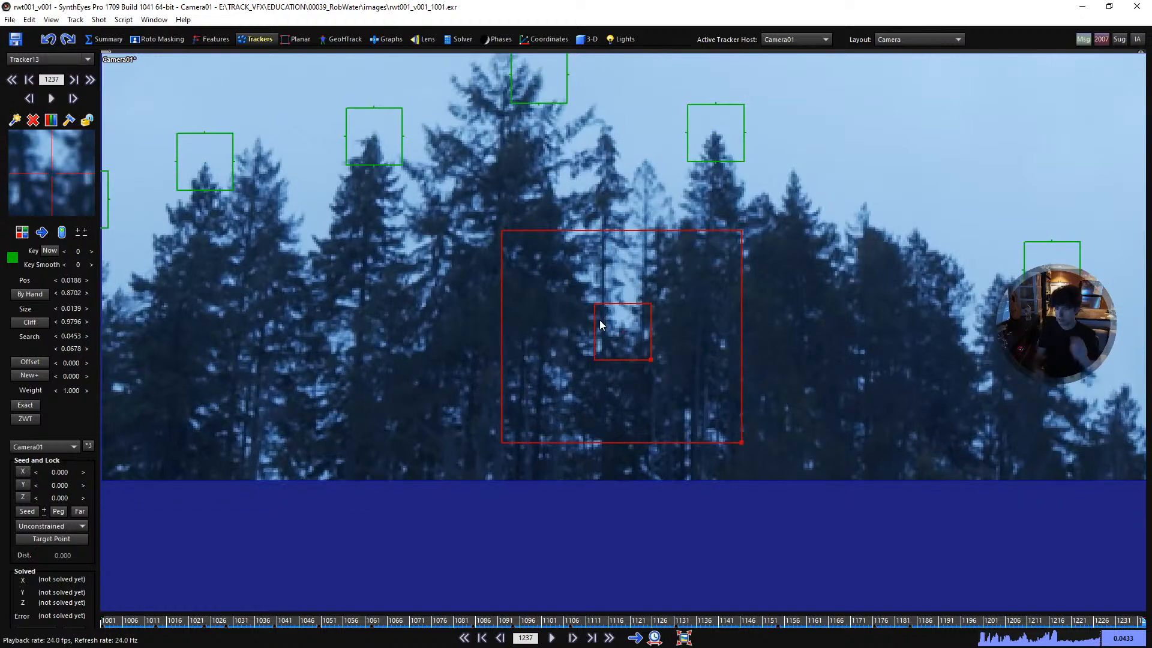
- Lock the sky-gap tracker and return to frame 1001 at the island's shoreline
key(l)
key(shift+a)
scroll(600, 319, down, 5)
middle_drag(489, 365, 523, 189)
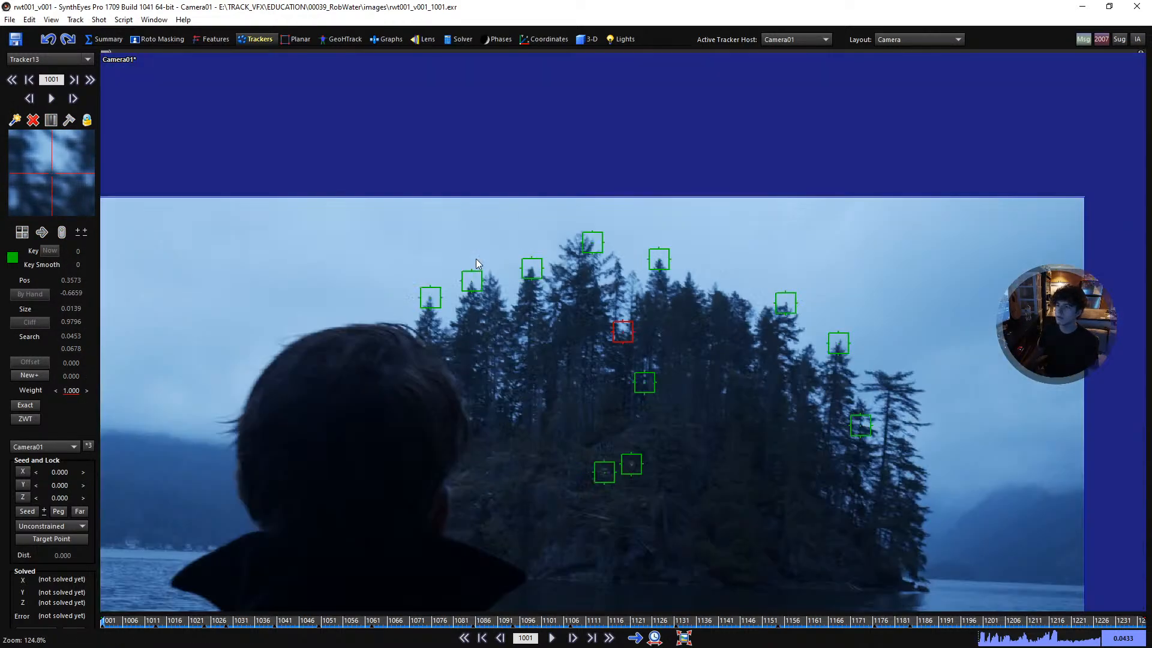
key(space)
- Place a tracker on the dark notch at the waterline, track it forward past frame 1128, lock it and return to frame 1001
key(space)
key(shift+a)
scroll(714, 466, up, 5)
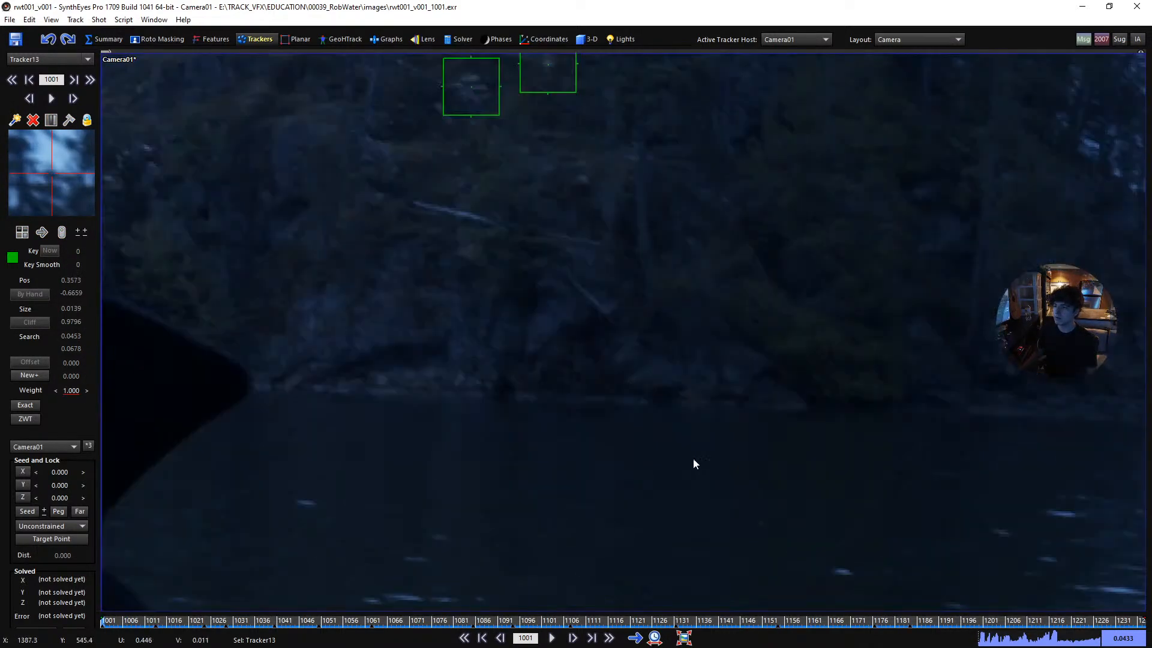
click(506, 388)
key(space)
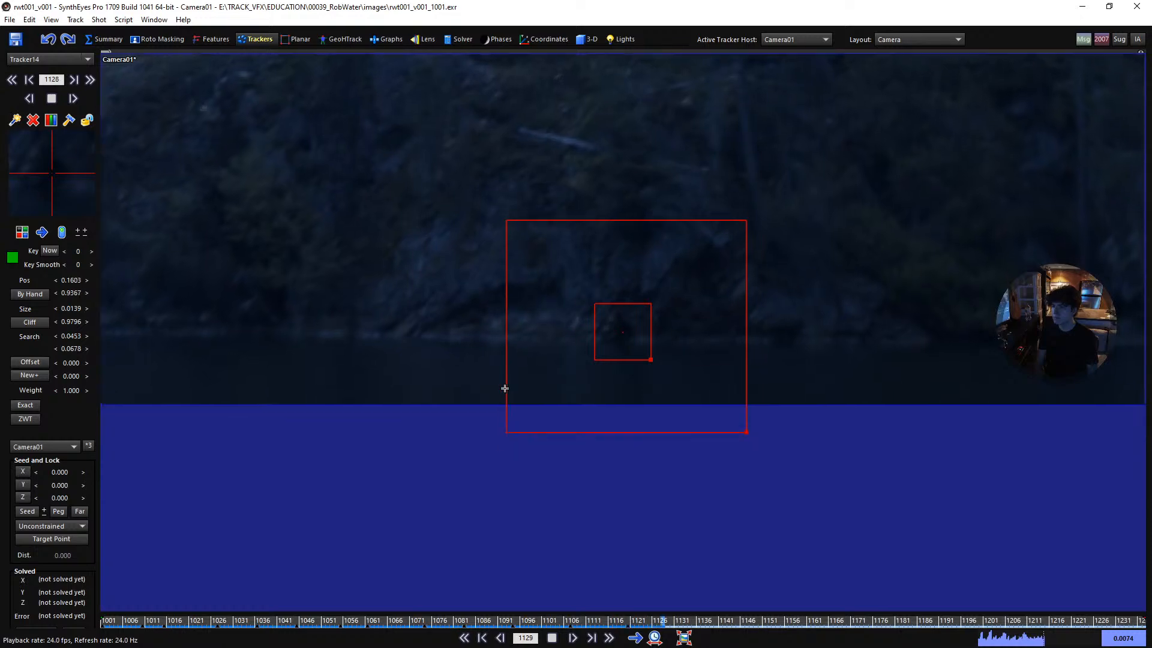
key(space)
key(l)
key(a)
key(a)
key(a)
key(a)
key(a)
key(a)
key(a)
key(a)
key(a)
key(a)
key(a)
key(a)
key(a)
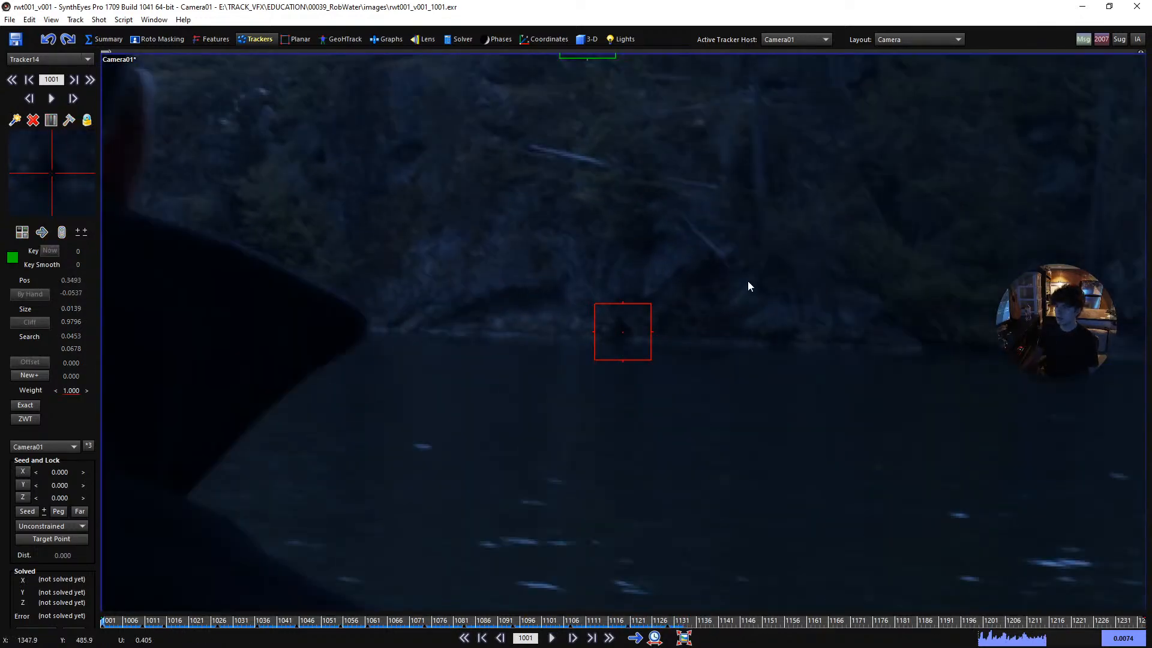
- Place a tracker on the dark shoreline feature right of the waterline notch, track it forward past frame 1130 and lock it
key(c)
click(883, 307)
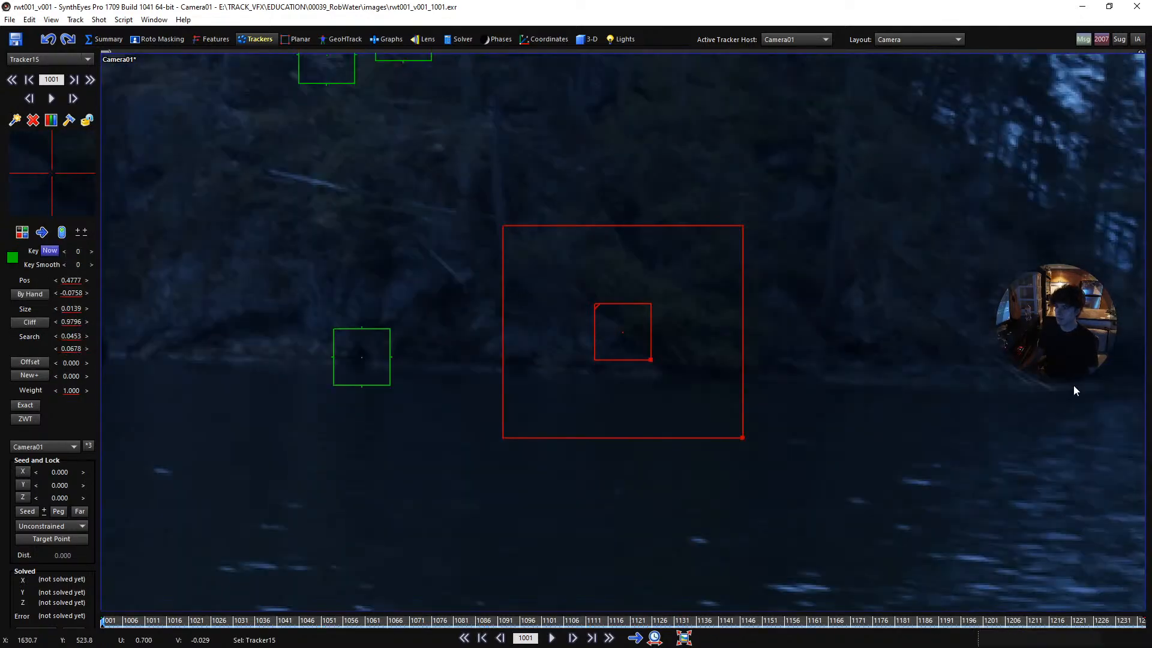
key(space)
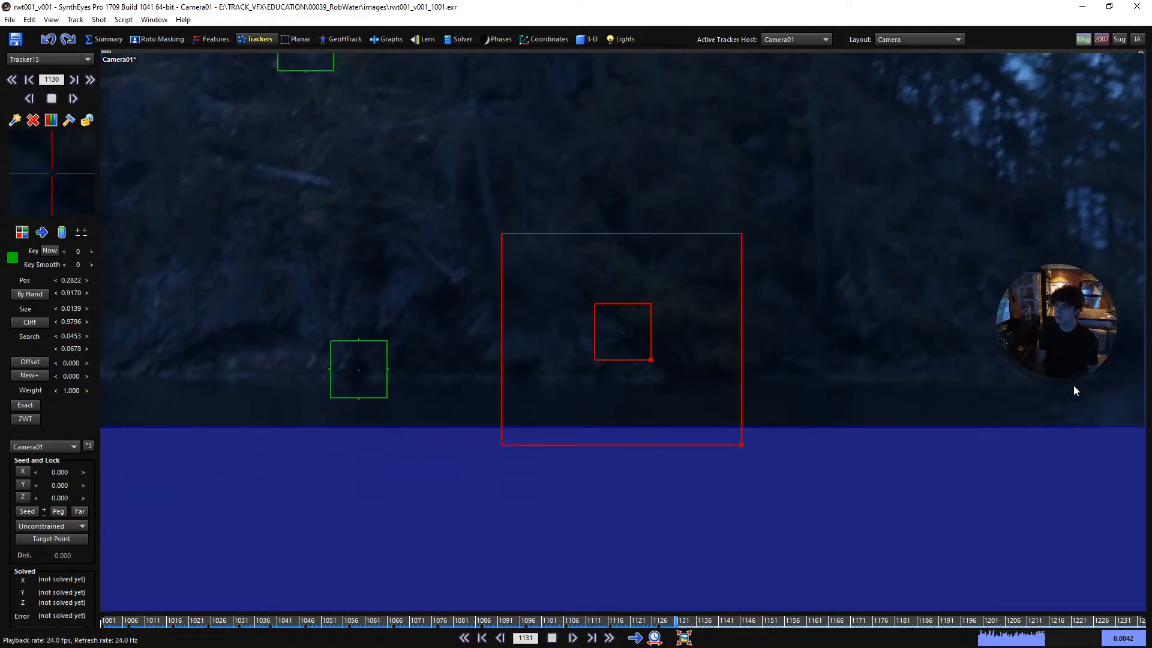
key(l)
key(a)
key(a)
key(a)
key(a)
key(a)
key(a)
key(a)
key(a)
key(a)
key(a)
key(a)
key(a)
key(a)
key(a)
key(a)
key(a)
key(a)
key(a)
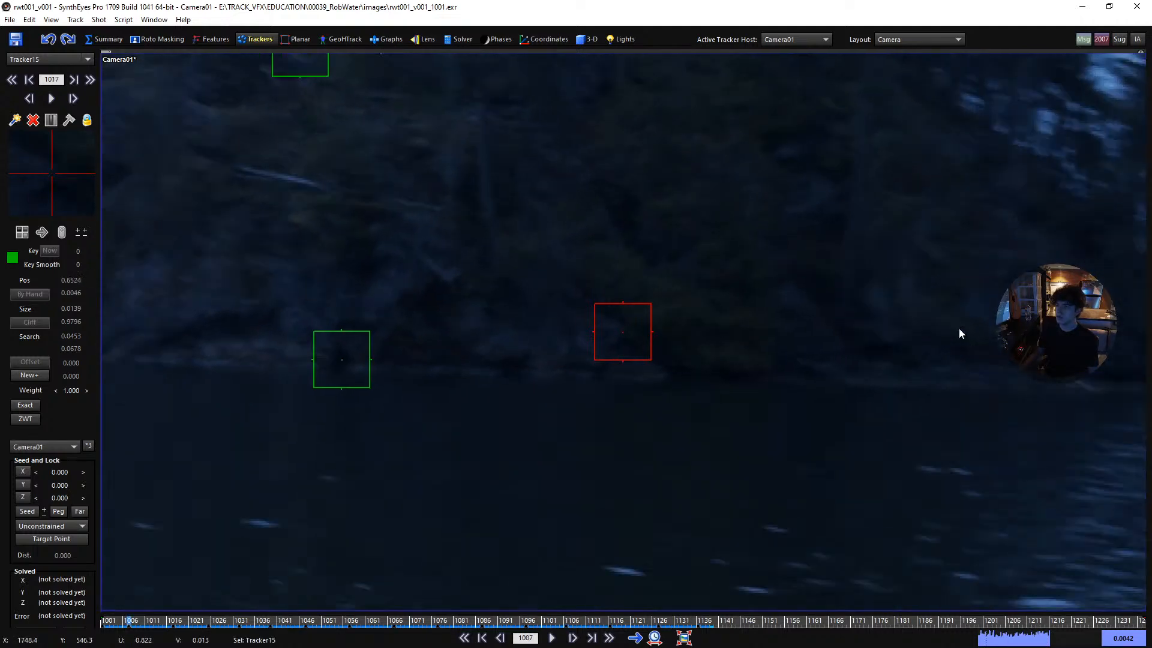
- Place a tracker on the pale foliage gap low in the island's right-hand trees, track it from frame 1001 and lock it
scroll(701, 351, down, 4)
middle_drag(720, 282, 602, 358)
scroll(705, 308, up, 3)
click(697, 323)
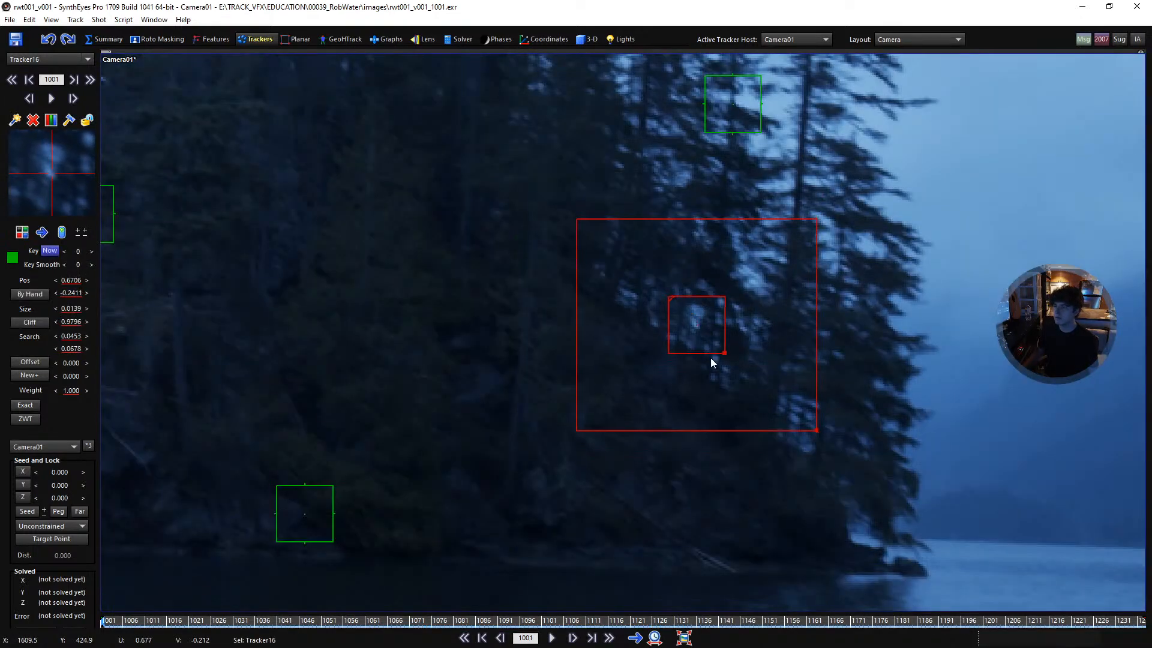
key(ctrl+f)
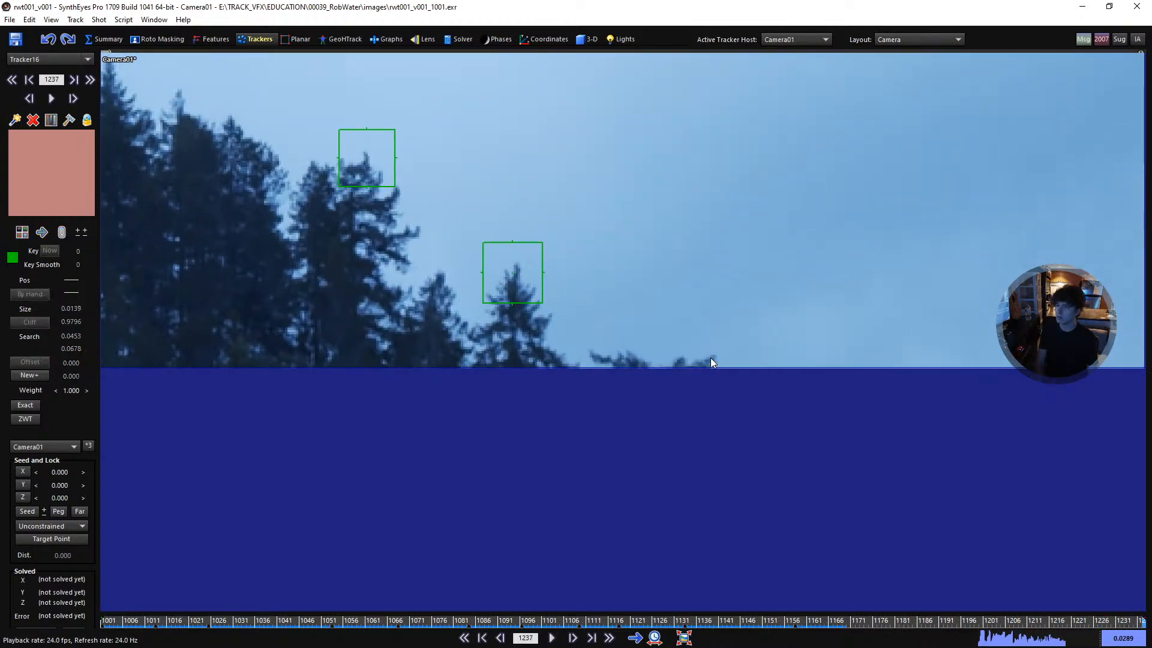
key(a)
key(shift+a)
scroll(620, 376, down, 6)
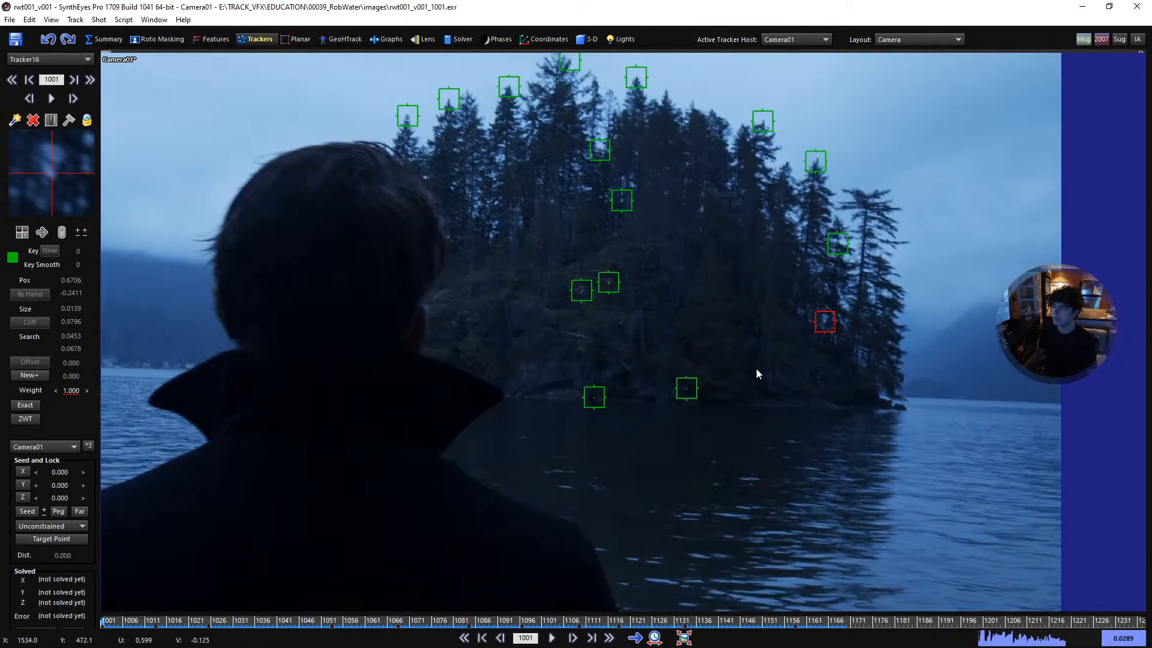
- Scrub through the whole shot to review all the island trackers, ending back at frame 1001
scroll(653, 349, down, 2)
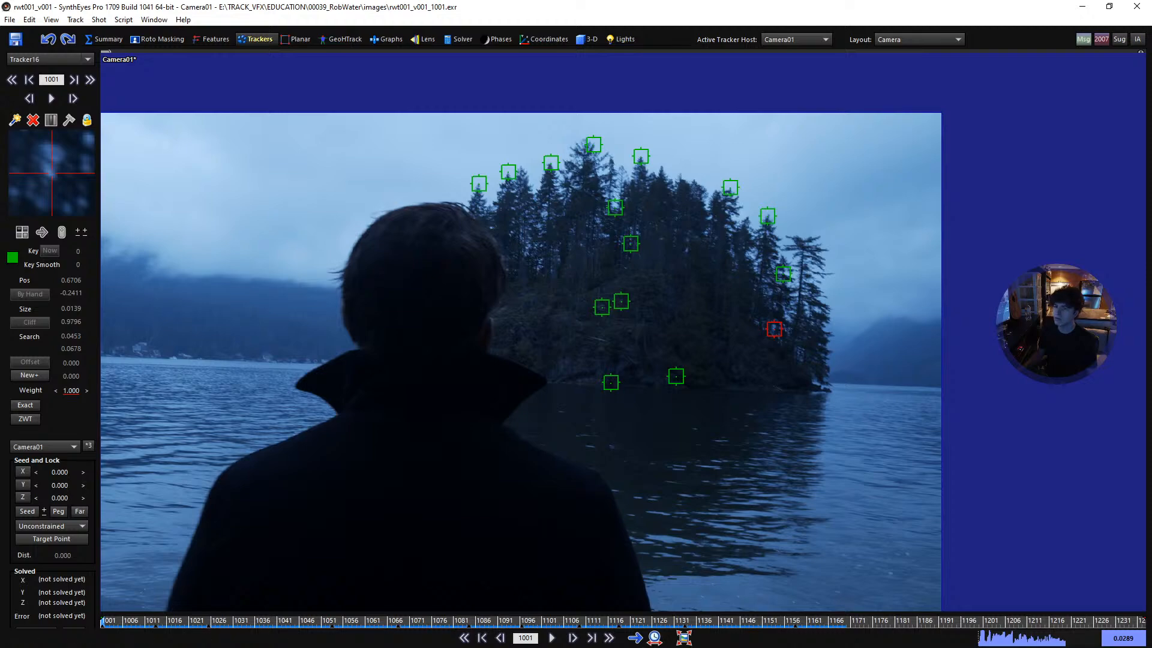
drag(155, 624, 1121, 624)
key(shift+a)
- Place a tracker on the bright foliage gap in the island's left trees, track it forward to frame 1210 and lock it
scroll(544, 209, up, 5)
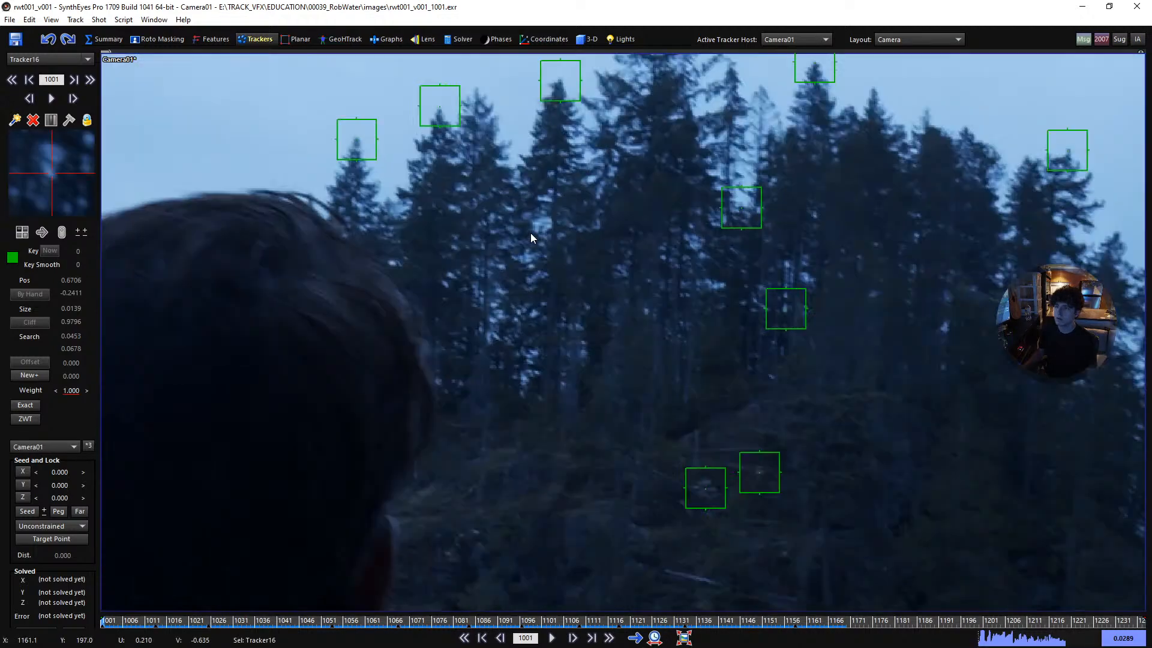
scroll(530, 237, up, 3)
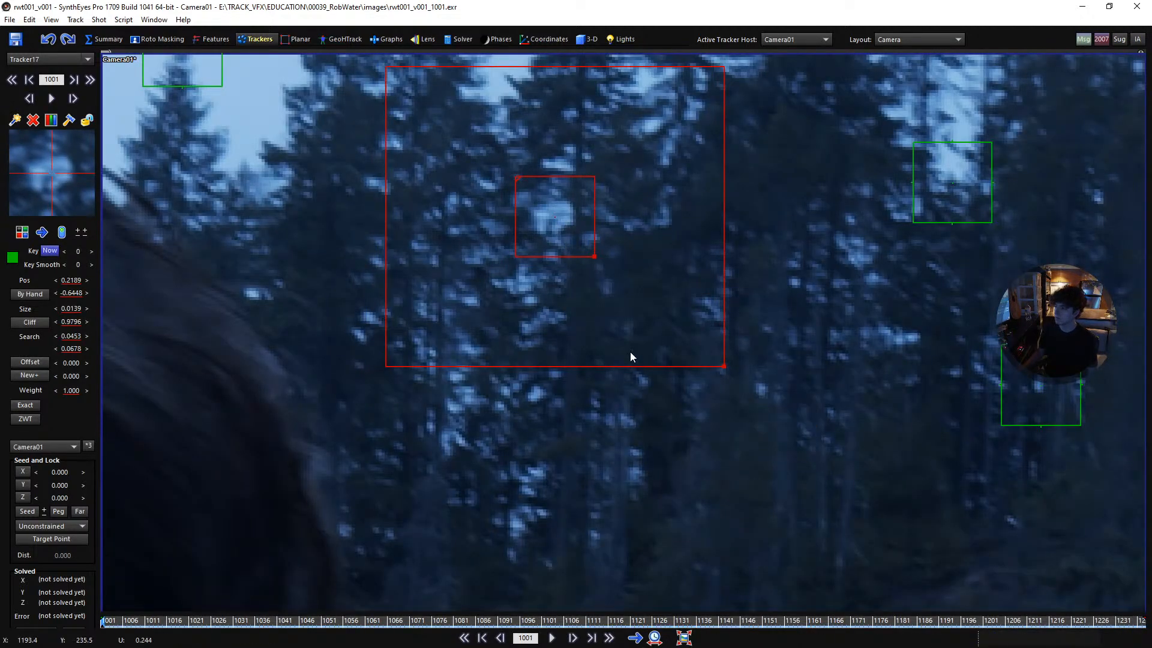
middle_drag(621, 346, 689, 382)
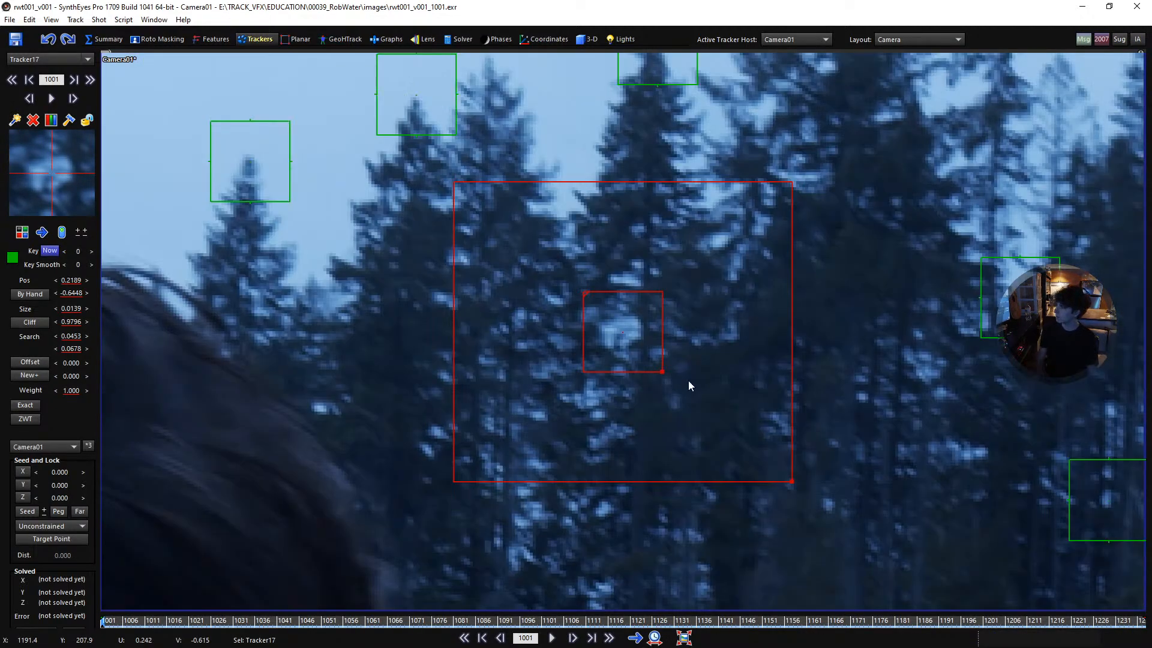
key(space)
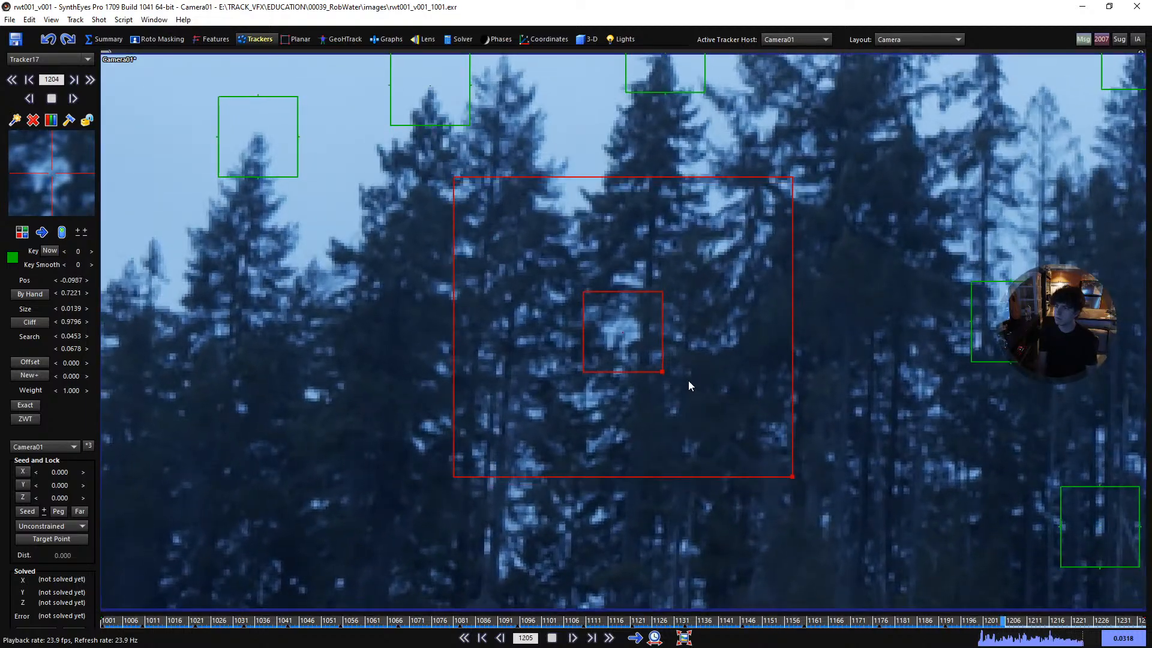
key(l)
- Place a tracker on the sky gap between the pointed tree and the tallest tree and track it forward to frame 1237
shift+scroll(688, 380, up, 20)
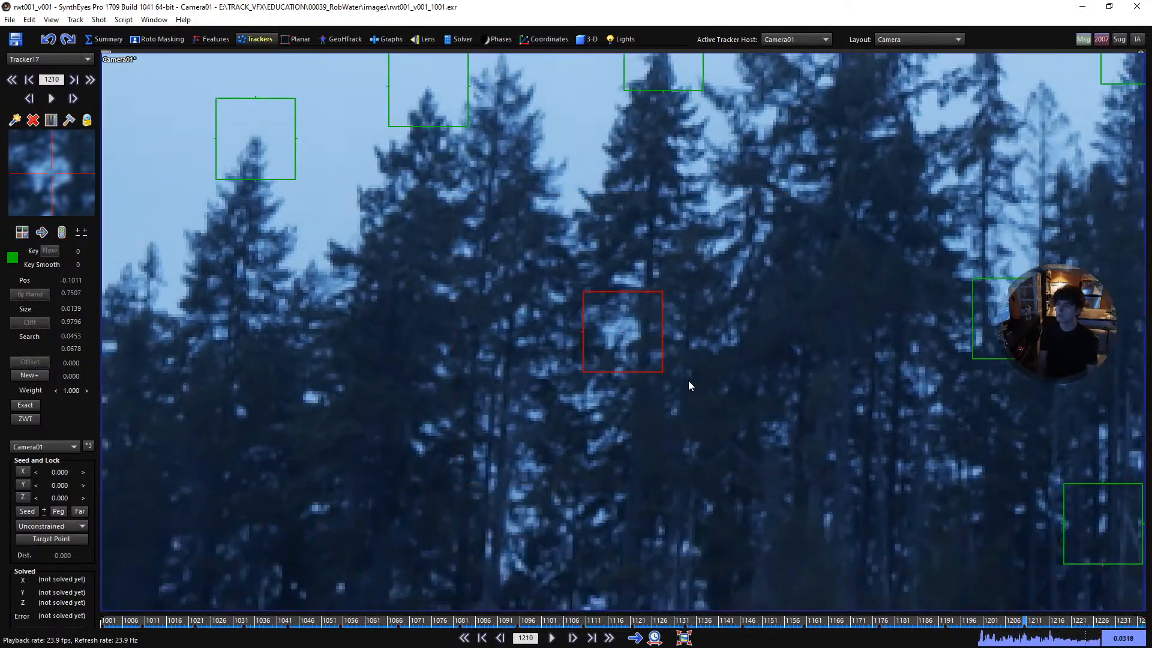
click(714, 196)
key(space)
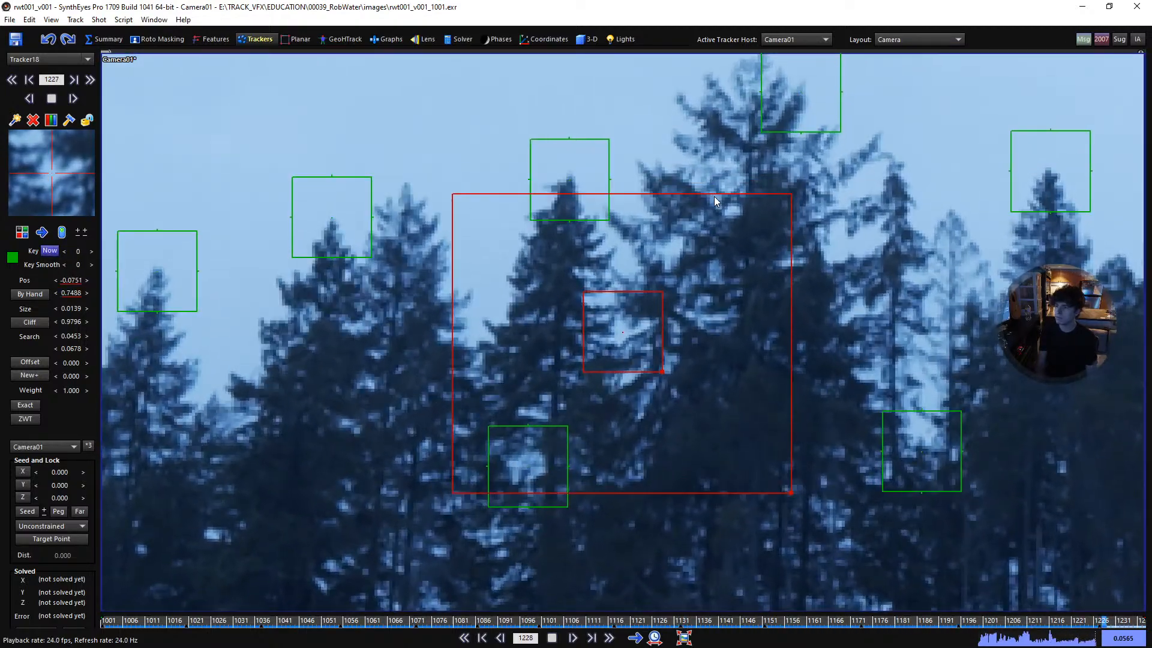
- Lock the sky-gap tracker, return to frame 1001 and scrub the opening frames to preview the far shoreline
key(l)
key(Home)
scroll(701, 192, down, 4)
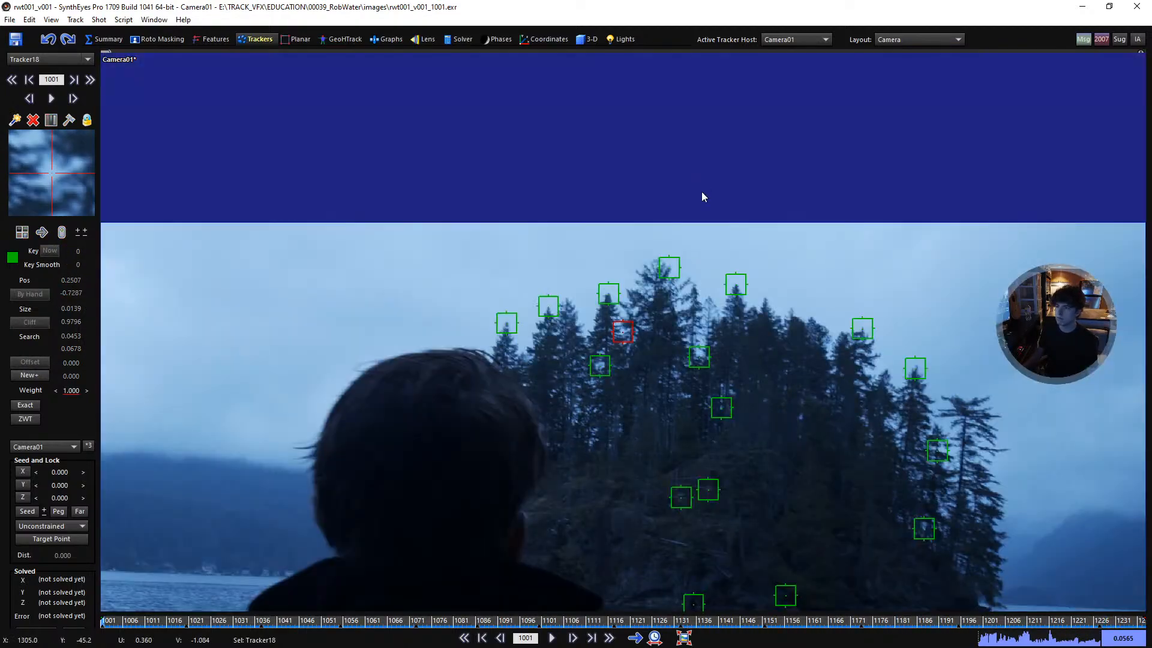
scroll(618, 328, down, 2)
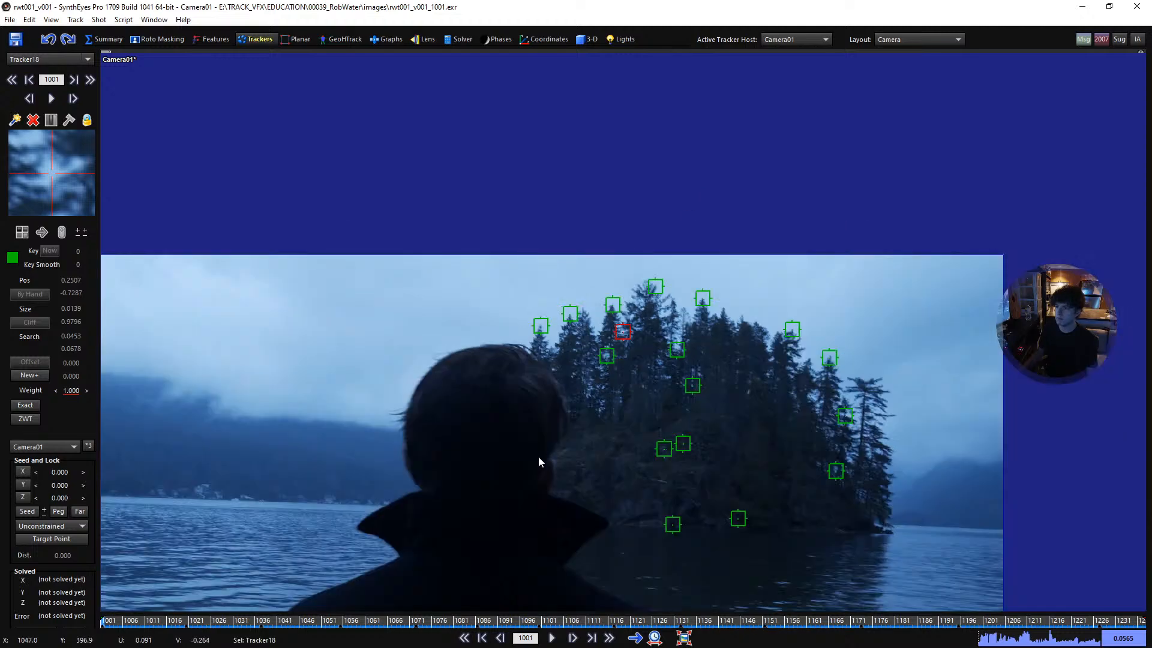
middle_drag(536, 504, 590, 330)
scroll(567, 470, down, 2)
middle_drag(556, 455, 584, 418)
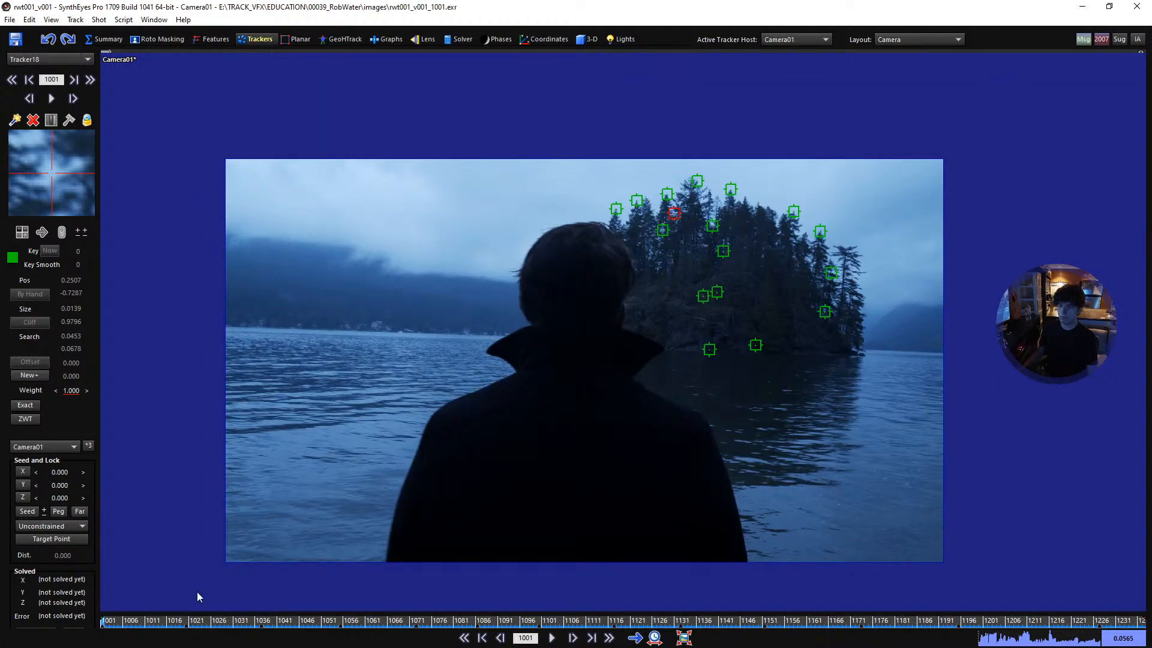
drag(199, 622, 1, 631)
- Place a tracker of size 0.0131 on the roof corner of the large shoreline house at frame 1001 and track it forward to frame 1025
scroll(380, 338, up, 5)
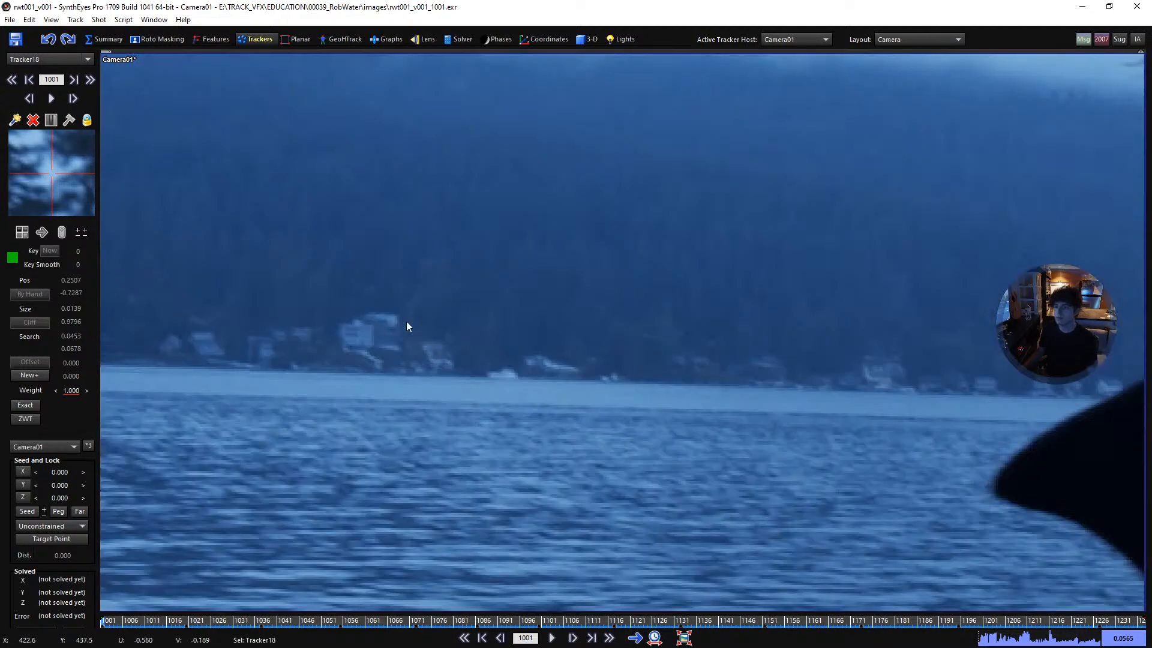
click(396, 316)
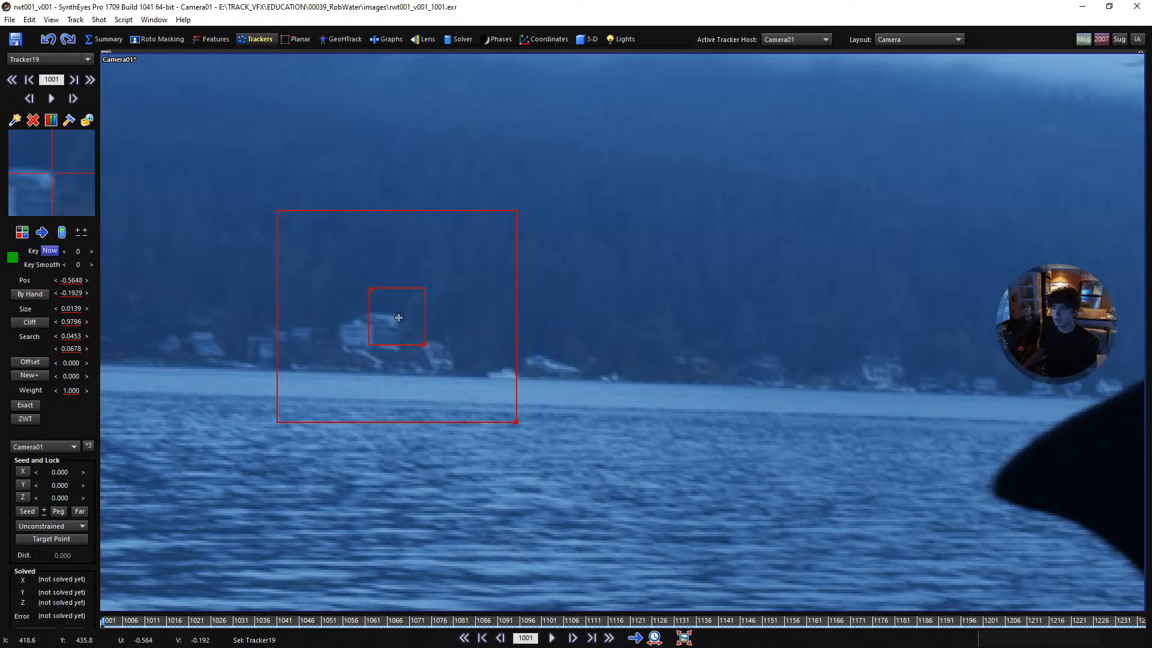
middle_drag(399, 317, 643, 362)
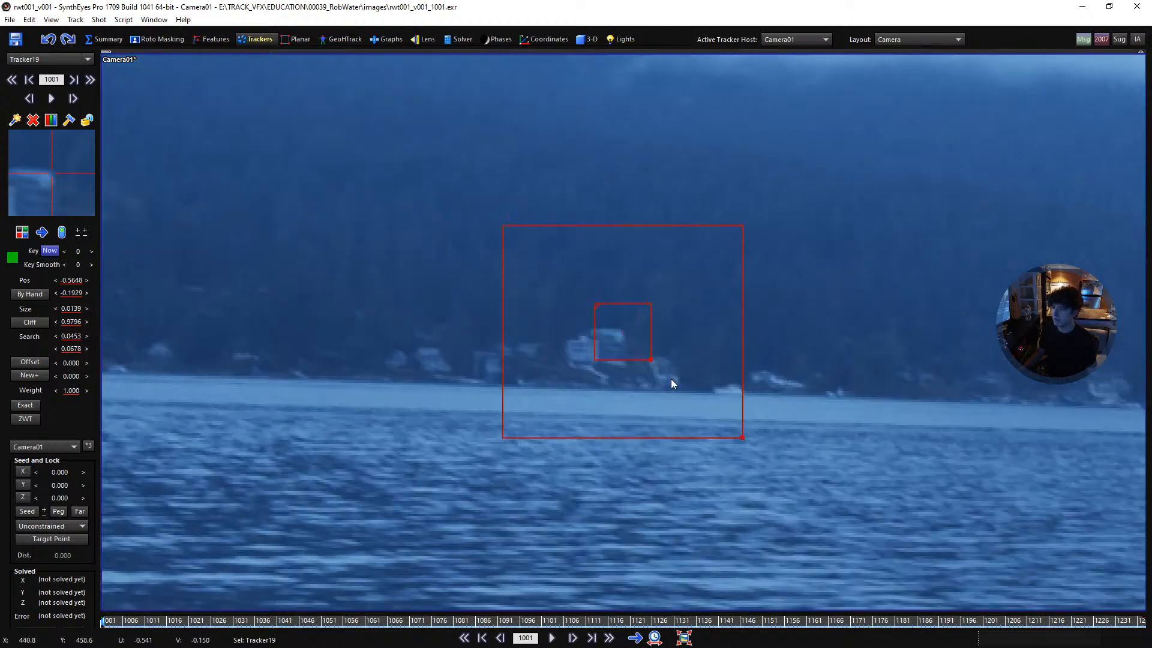
drag(652, 360, 652, 351)
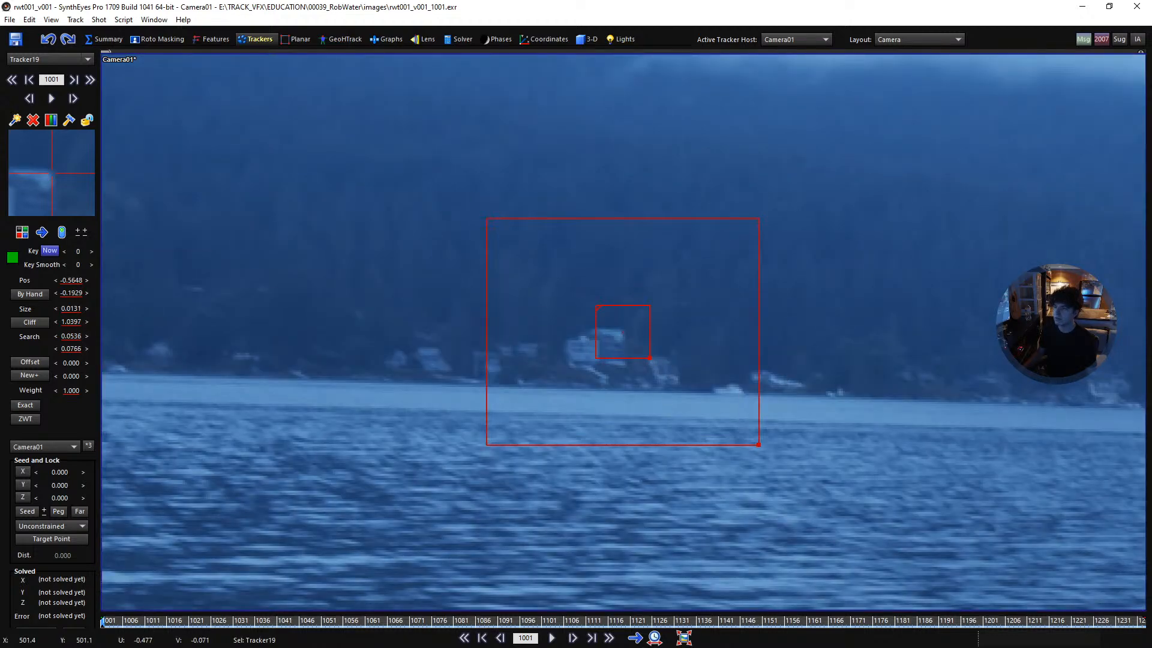
scroll(786, 427, down, 1)
scroll(836, 401, up, 1)
mouse_move(836, 400)
middle_down()
mouse_move(768, 456)
mouse_move(740, 435)
mouse_move(823, 393)
middle_up()
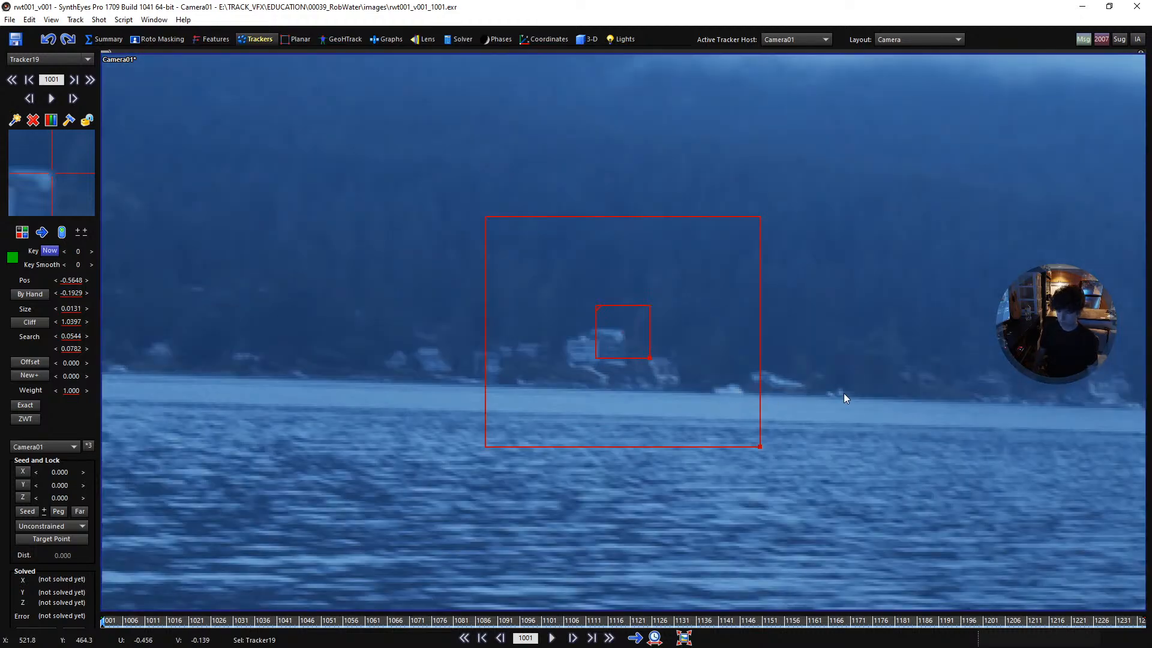
key(ctrl+f)
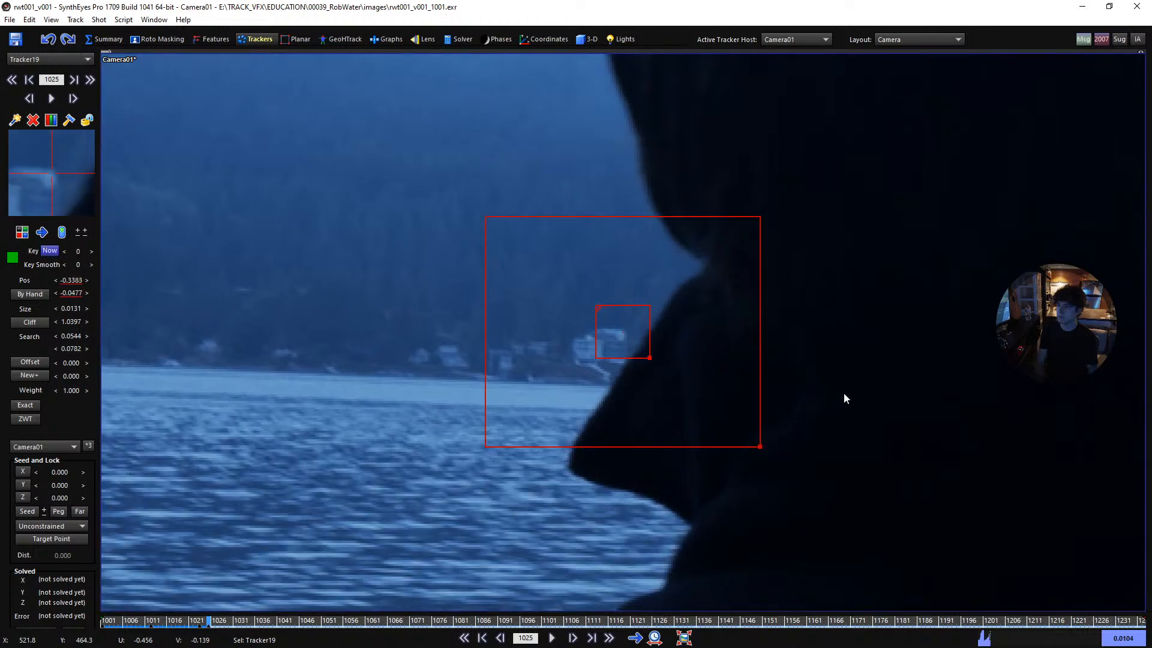
- Step back and forth around frame 1025 and end the large house tracker's range just before the man's silhouette covers it
key(Left)
key(Right)
key(Left)
key(Right)
key(Left)
key(Left)
key(Right)
key(Right)
key(Right)
key(Right)
key(Left)
key(Left)
- Play past the man's head and re-place the tracker on the same large house roof corner at frame 1082
scroll(659, 320, down, 6)
key(space)
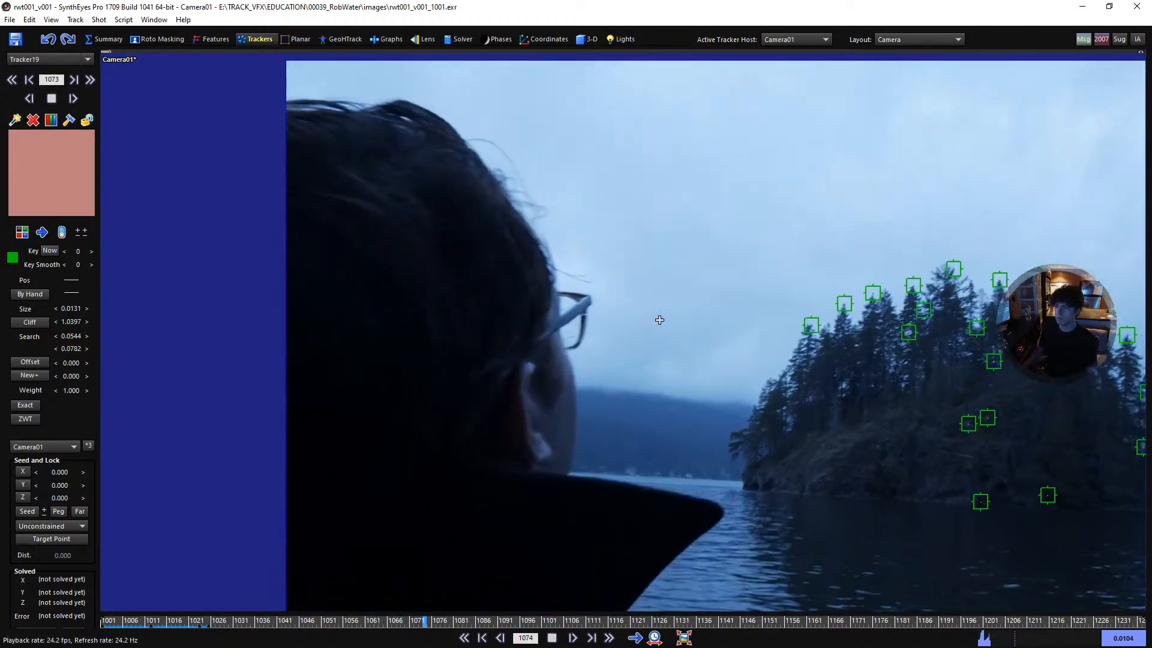
key(space)
click(469, 486)
scroll(624, 343, up, 5)
- Compare the large house tracker's keyframes and fine-tune its frame 1082 position to -0.6405, 0.4864 to match the earlier pattern
key(a)
key(f)
key(a)
key(f)
key(a)
key(f)
key(a)
key(a)
key(f)
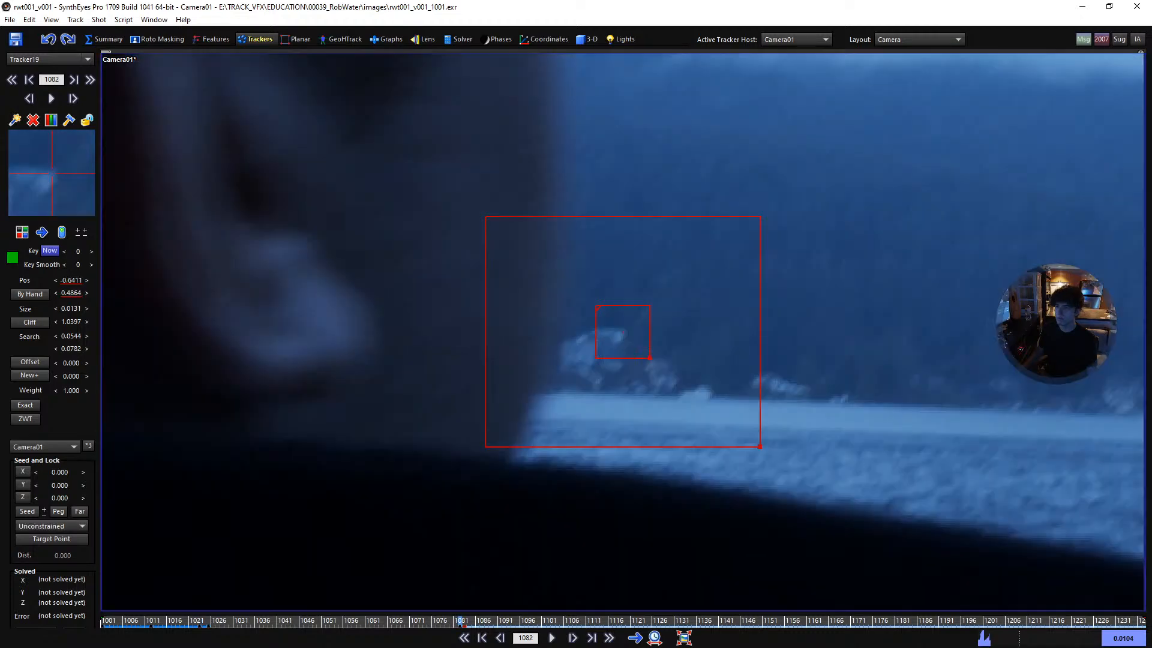
key(a)
key(f)
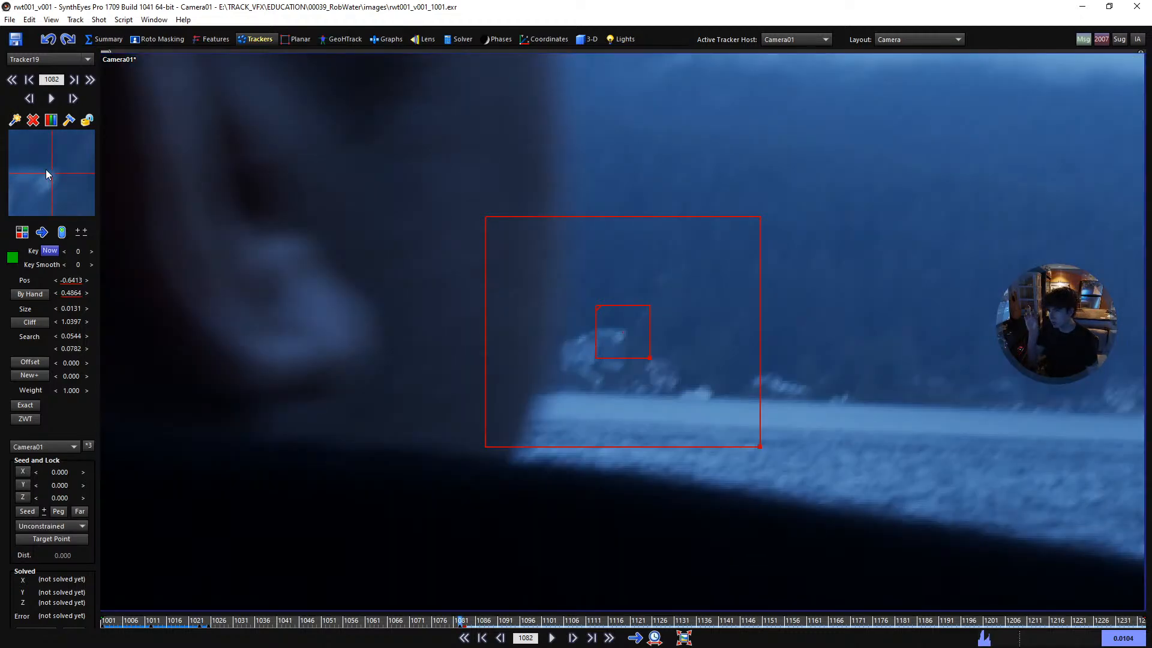
key(a)
key(f)
key(a)
key(f)
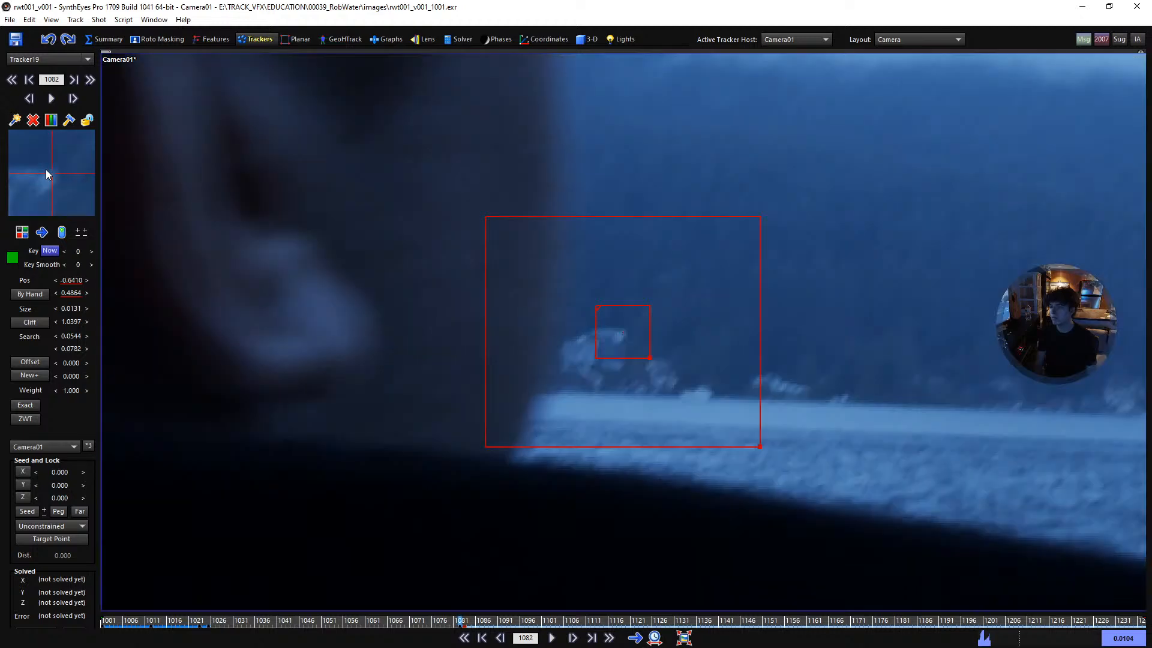
key(a)
key(f)
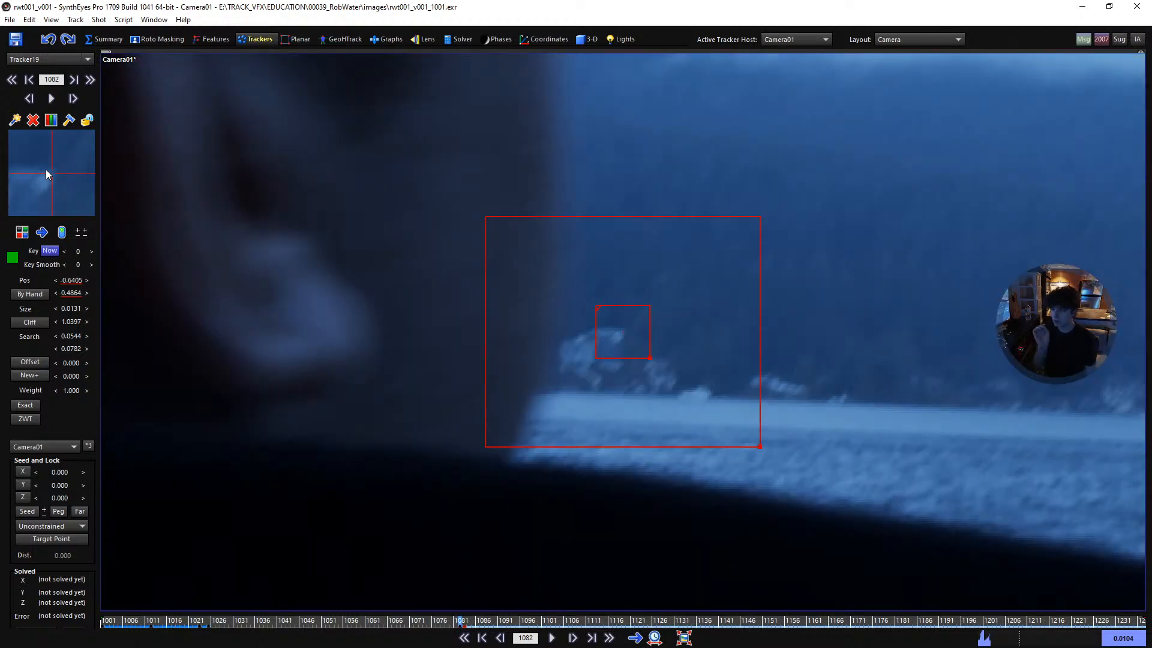
- Track the large house roof corner forward in small increments from frame 1082 to frame 1106
key(d)
key(d)
key(d)
key(d)
key(d)
key(d)
key(d)
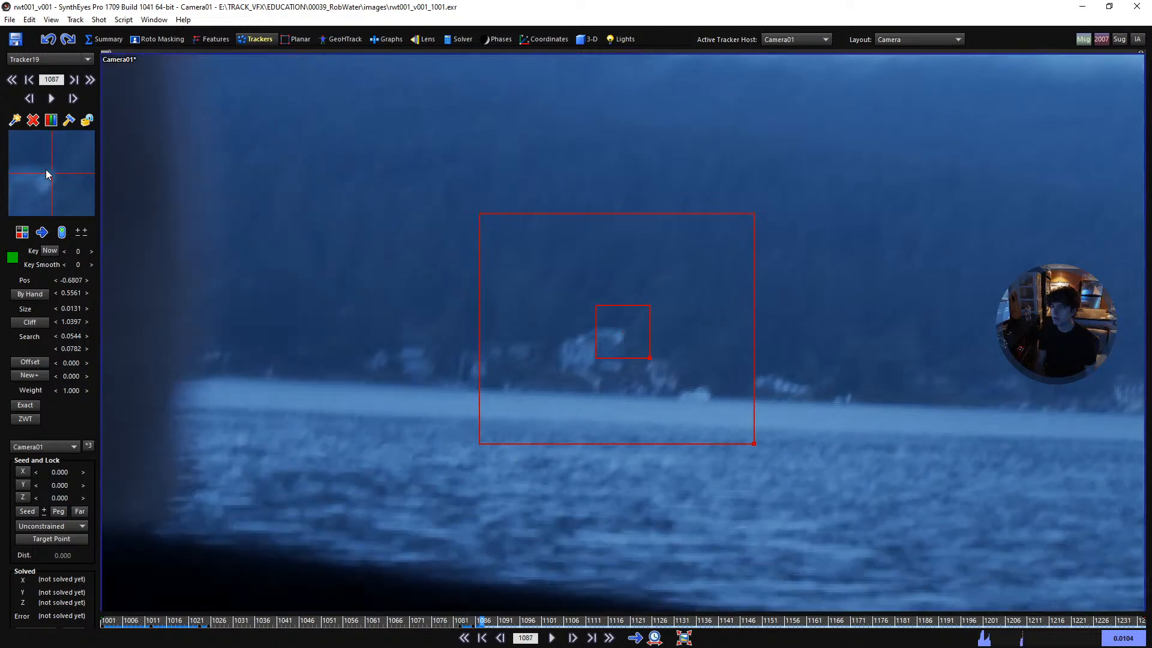
key(d)
key(d)
key(d)
key(d)
key(d)
key(d)
key(d)
key(d)
key(d)
key(d)
key(d)
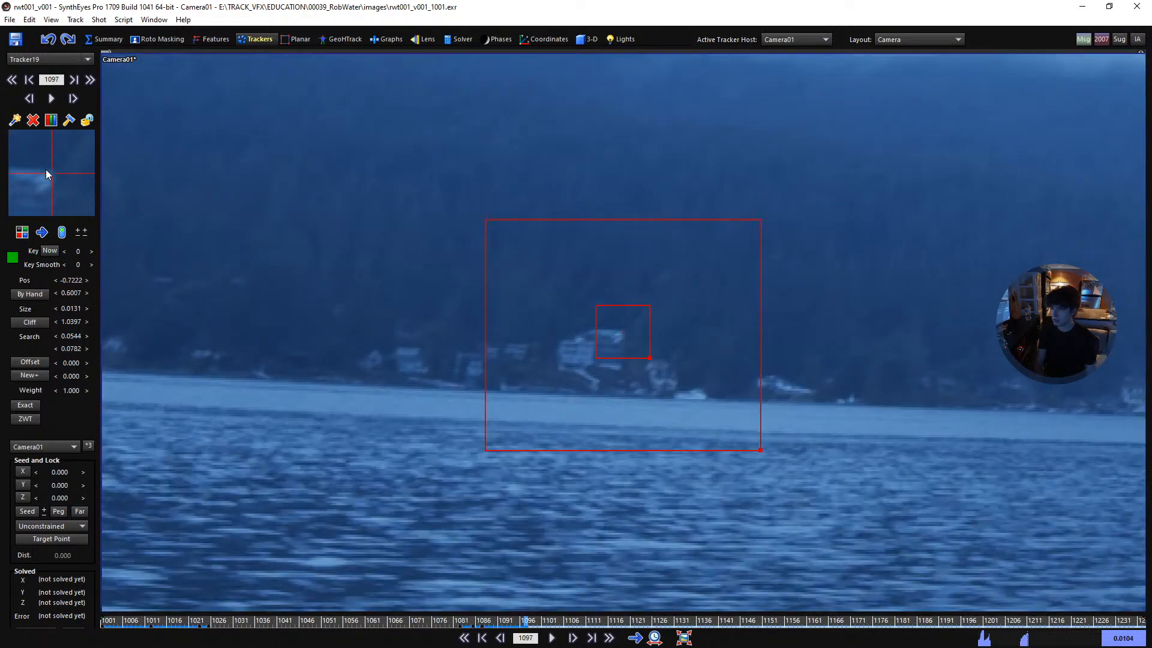
key(d)
key(d)
key(d)
key(d)
key(d)
key(d)
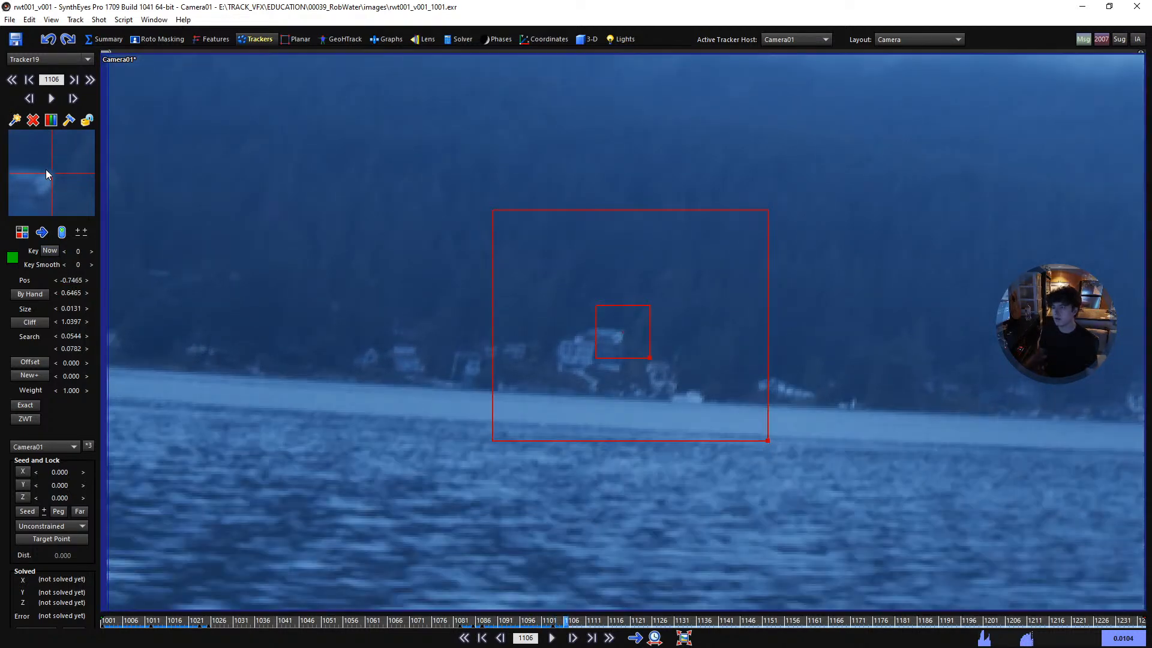
- Continue tracking the large house roof corner to frame 1147 near the image edge, lock the tracker and return to frame 1001
drag(159, 623, 572, 640)
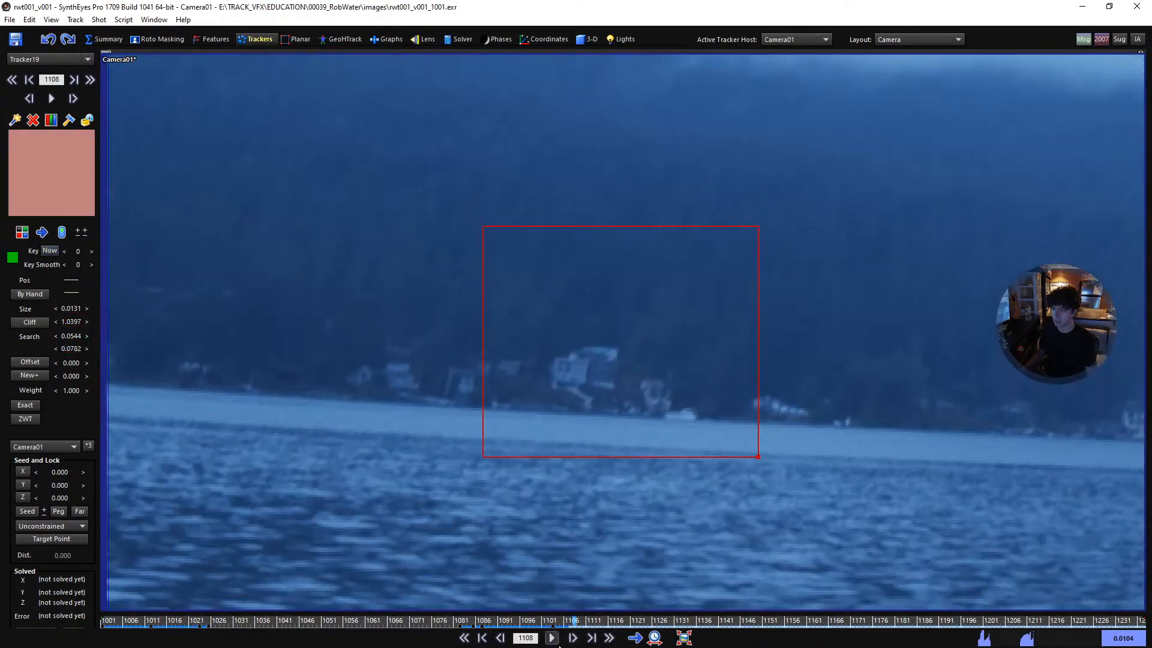
click(573, 638)
click(553, 638)
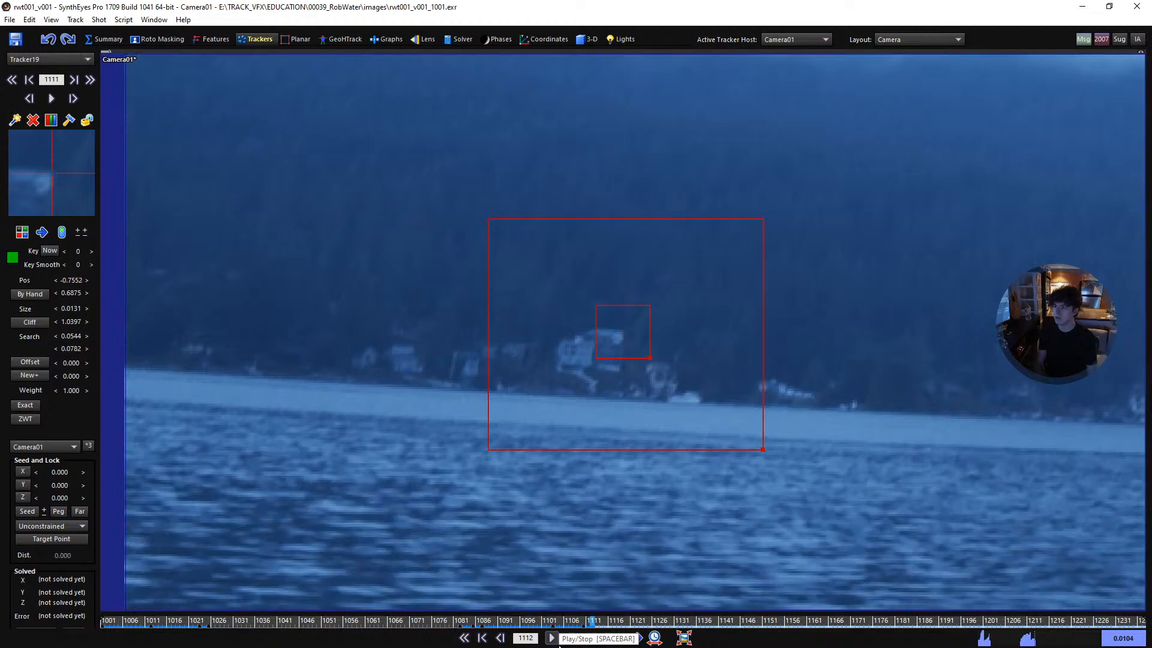
click(551, 638)
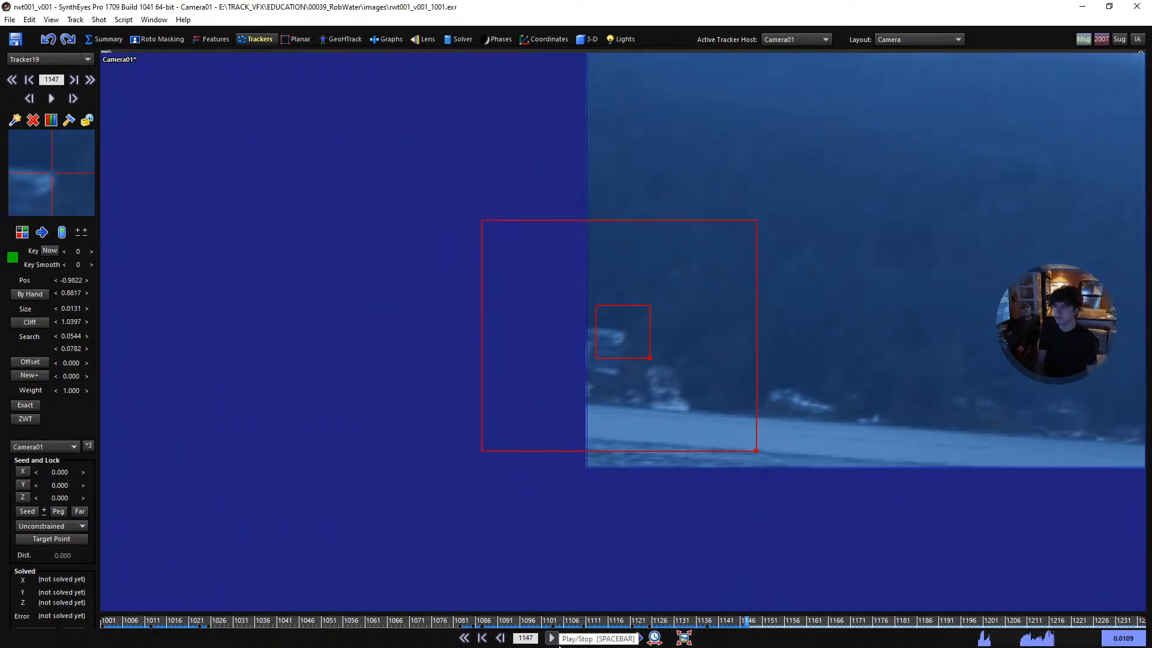
key(Home)
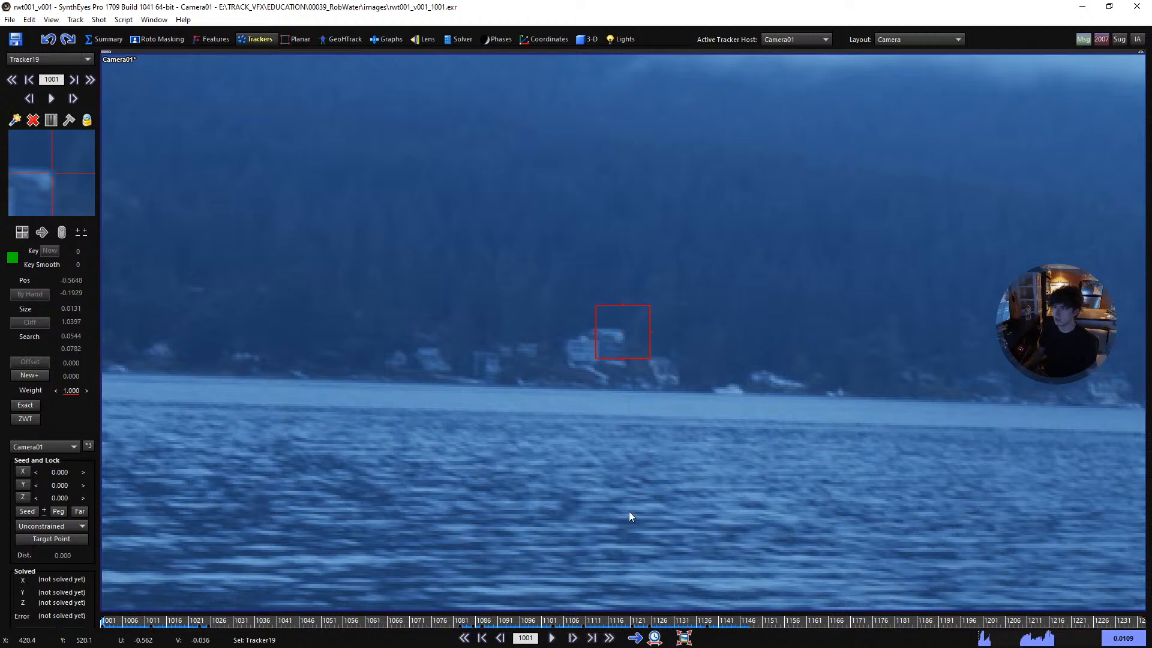
- Place a tracker on the small pale shoreline house left of the large one at frame 1001 and track it forward to frame 1034
scroll(588, 427, down, 15)
middle_drag(654, 396, 492, 382)
scroll(492, 381, up, 1)
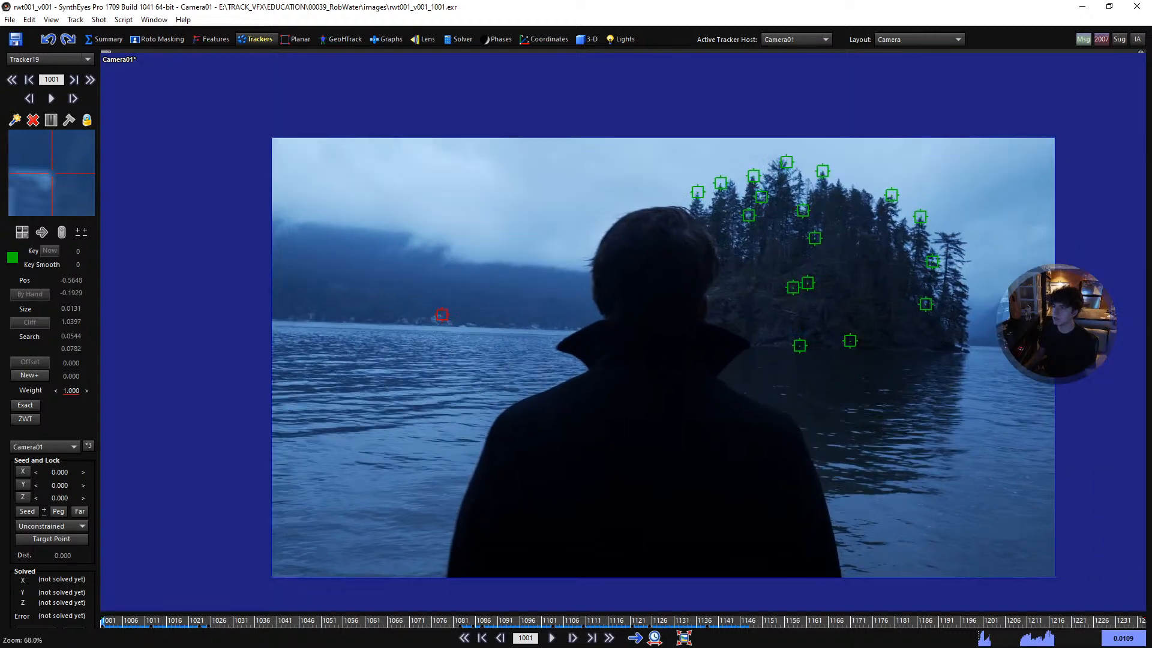
scroll(562, 380, up, 1)
middle_drag(563, 380, 531, 350)
scroll(531, 350, up, 1)
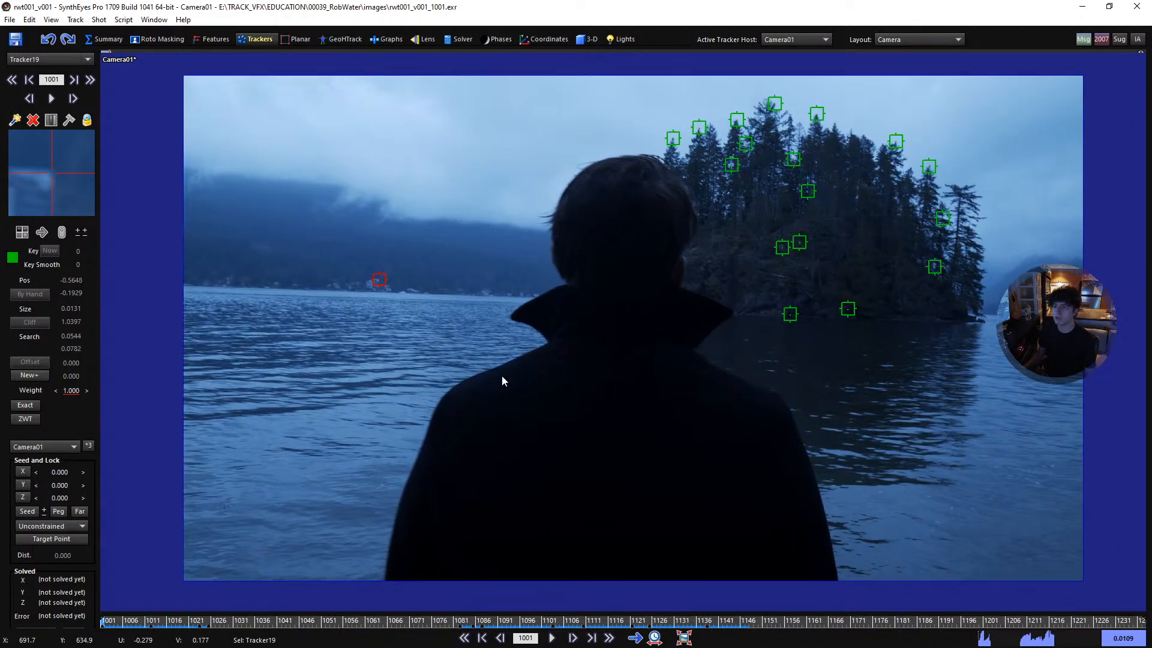
drag(137, 627, 97, 637)
scroll(284, 280, up, 8)
middle_drag(285, 282, 358, 301)
click(329, 300)
key(5)
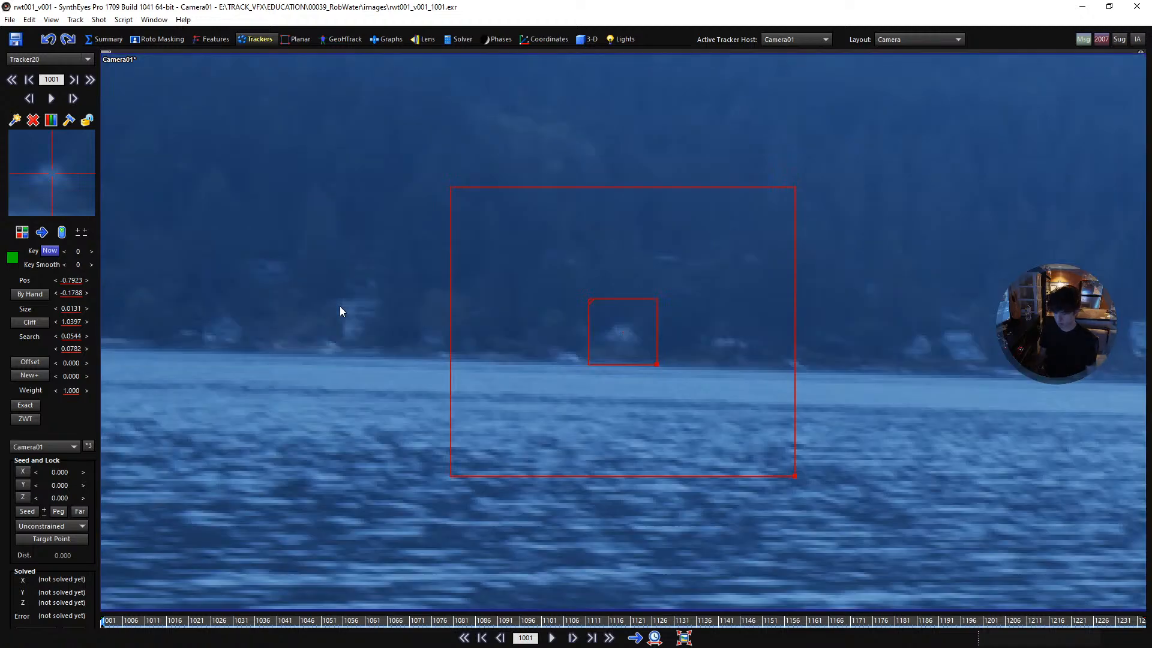
key(space)
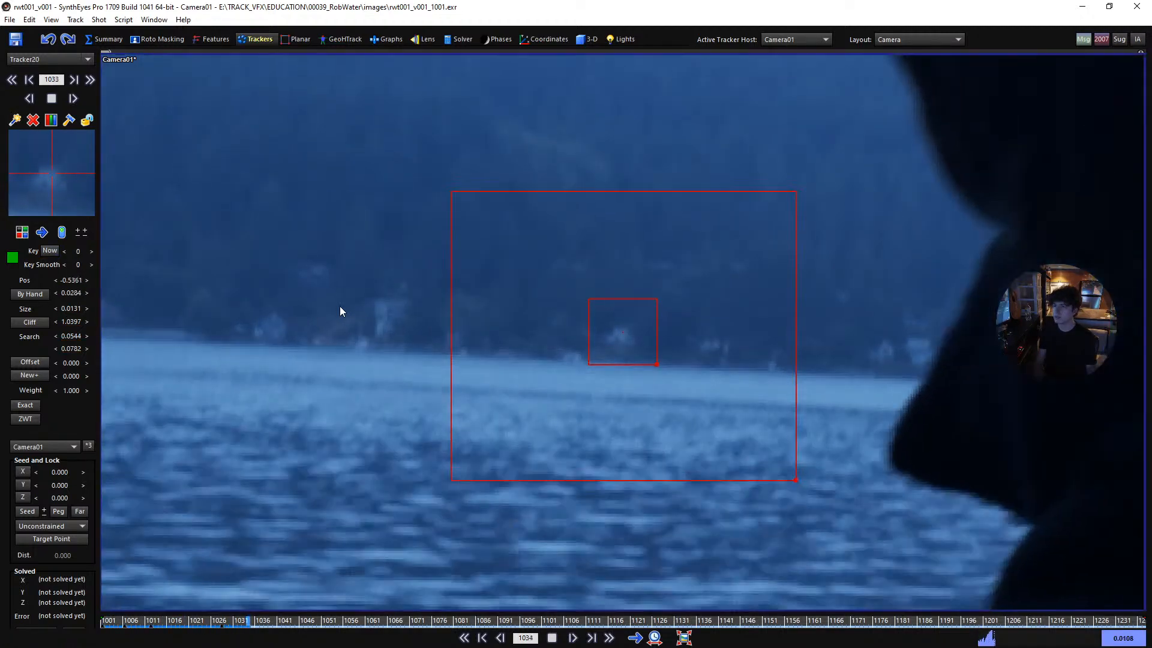
key(space)
- Track the small house frame by frame until the man's head covers it and switch the tracker off by frame 1047
key(d)
key(d)
key(d)
key(d)
key(s)
key(s)
key(d)
key(s)
key(d)
key(d)
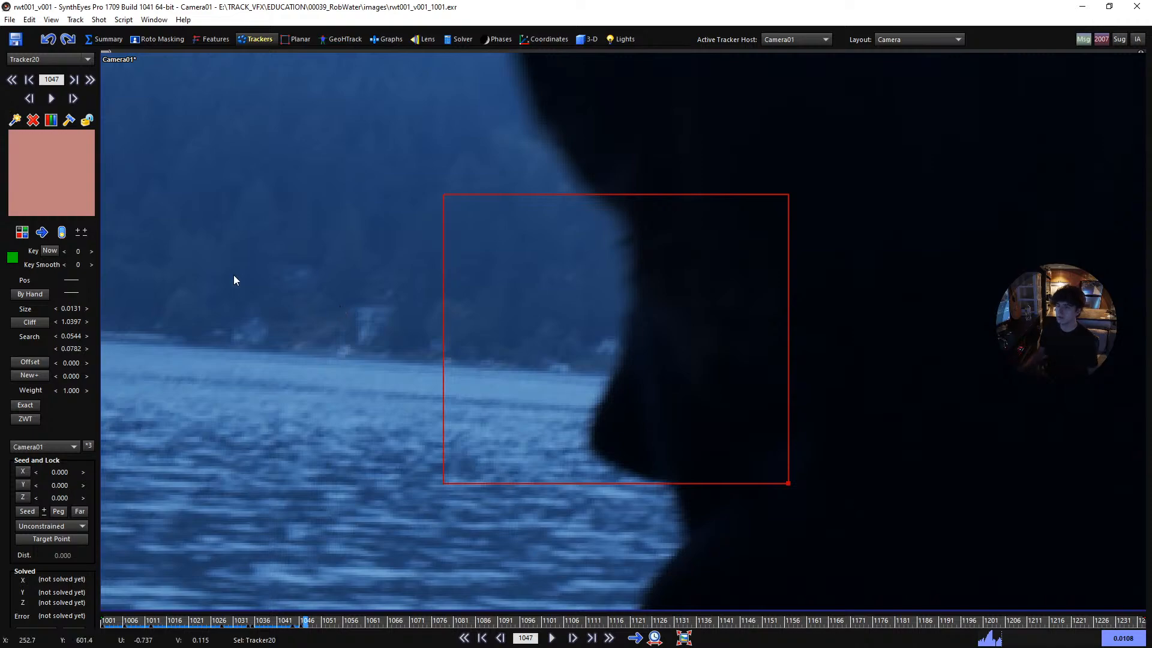
scroll(366, 297, down, 5)
key(s)
- Play past the occlusion and re-place the tracker on the small shoreline house at frame 1089
key(space)
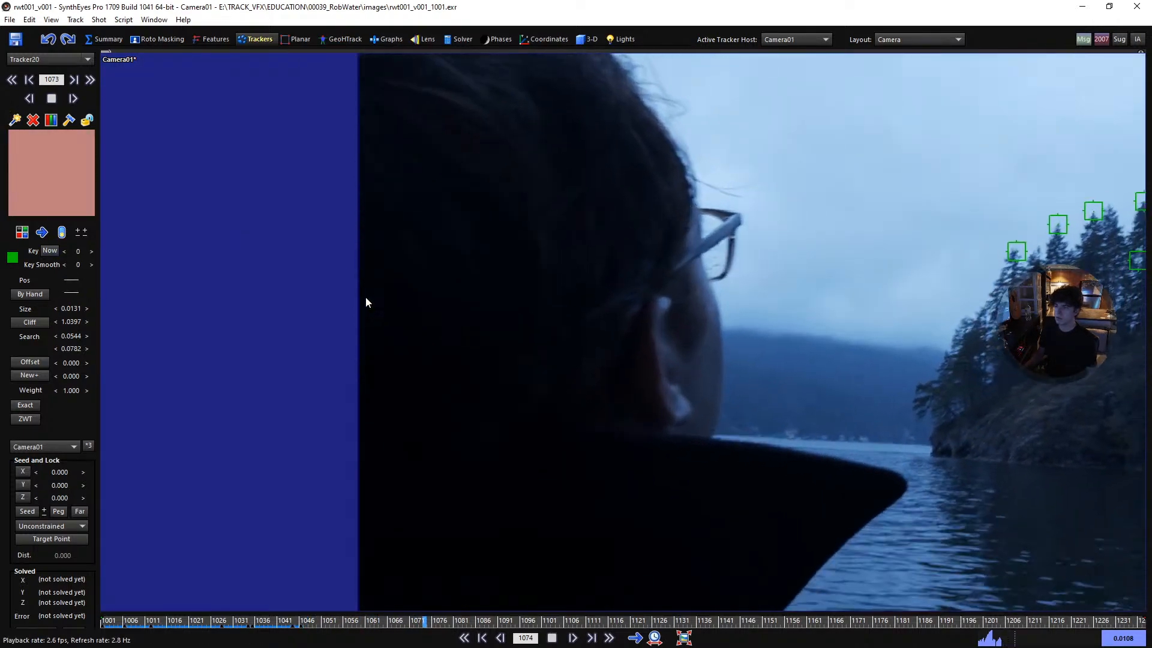
key(space)
key(s)
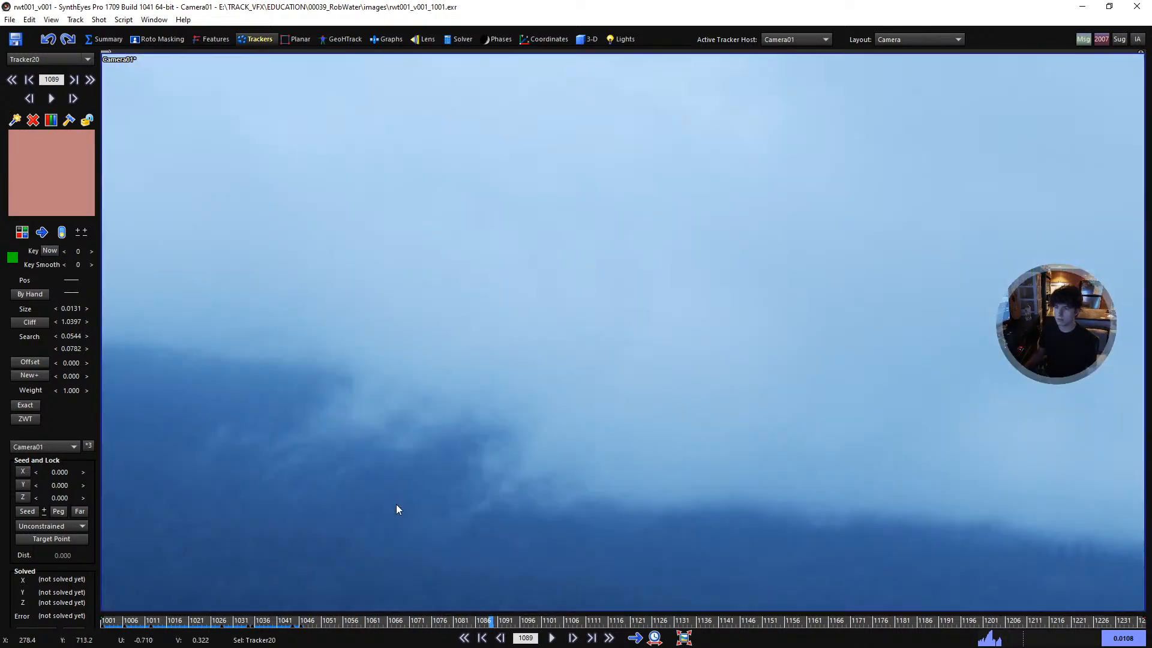
click(395, 493)
scroll(740, 290, up, 2)
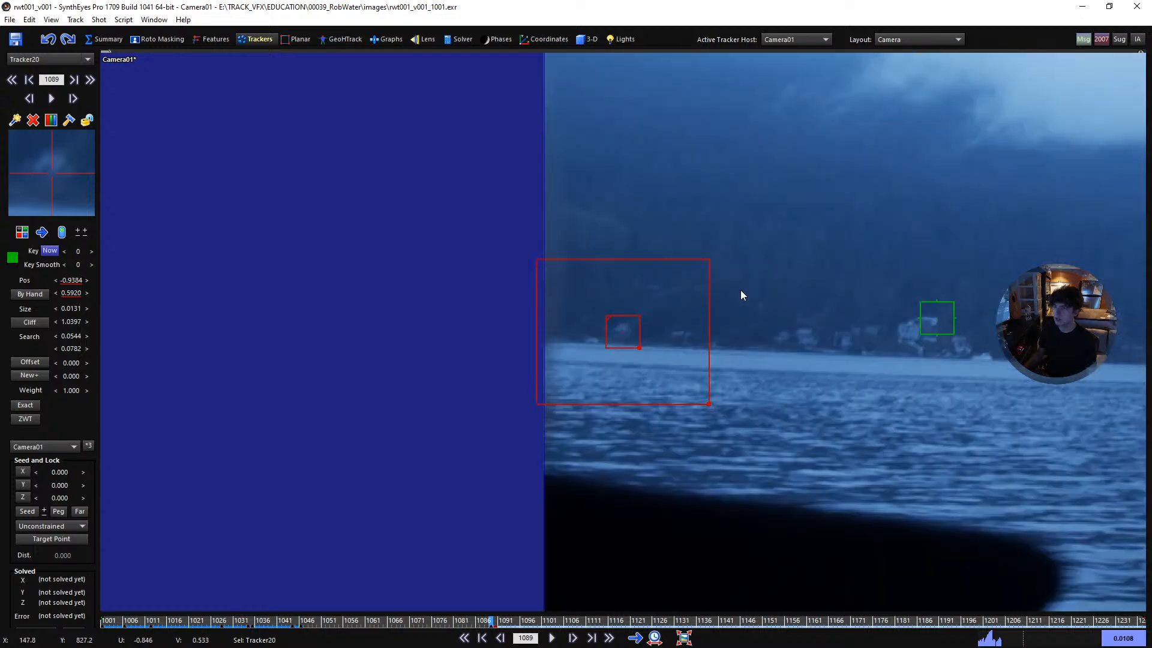
- Nudge the small house tracker vertically at frame 1089 and compare its keyframes until the pattern matches
key(8)
key(8)
key(8)
key(8)
key(8)
key(8)
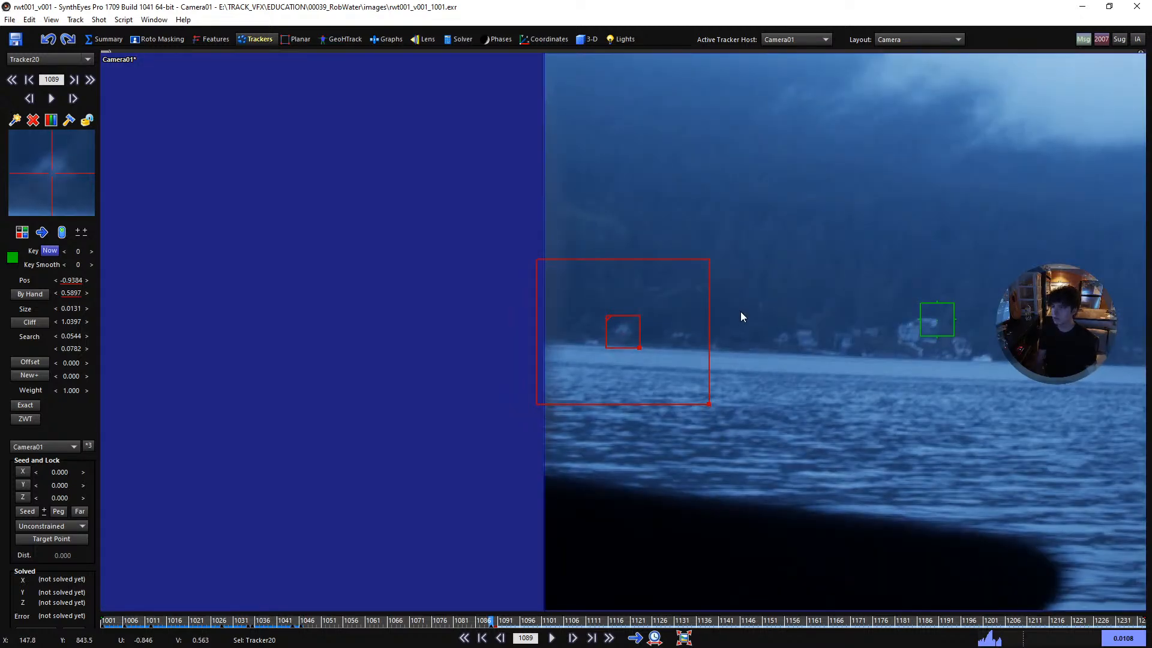
key(8)
key(8)
key(a)
key(f)
key(a)
key(f)
key(a)
key(f)
- Track the small house forward from frame 1089 to frame 1099 and reduce the tracker size to 0.0123
key(d)
key(d)
key(d)
key(d)
key(d)
key(d)
key(d)
key(d)
key(d)
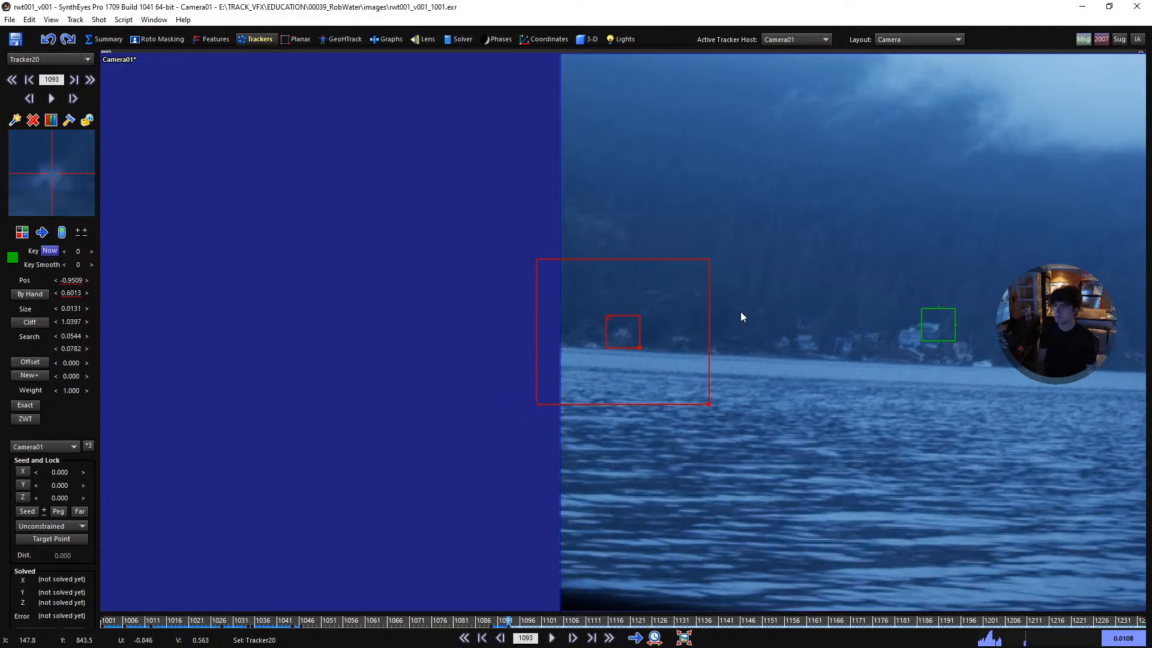
key(d)
key(minus)
key(minus)
key(minus)
key(minus)
key(minus)
key(minus)
key(minus)
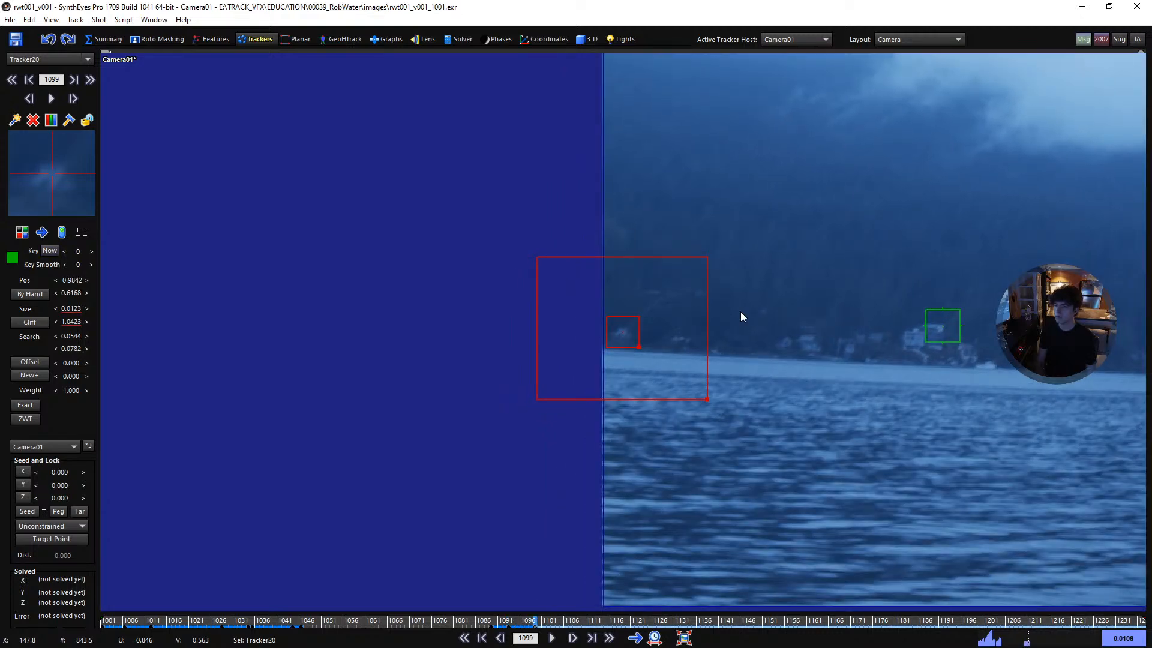
- Reduce the small house tracker to size 0.0095, check its last frames at the image edge and switch it off by frame 1102
key(d)
key(s)
key(d)
key(s)
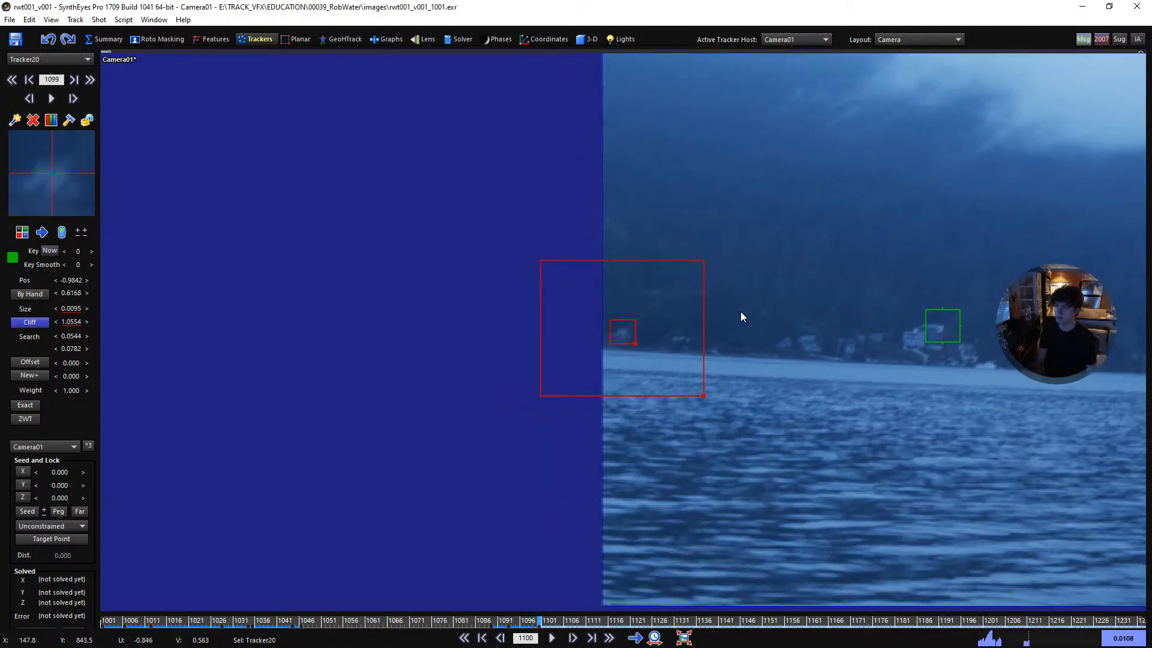
key(d)
key(d)
key(s)
key(d)
key(s)
key(d)
key(Left)
key(Left)
key(s)
key(d)
key(d)
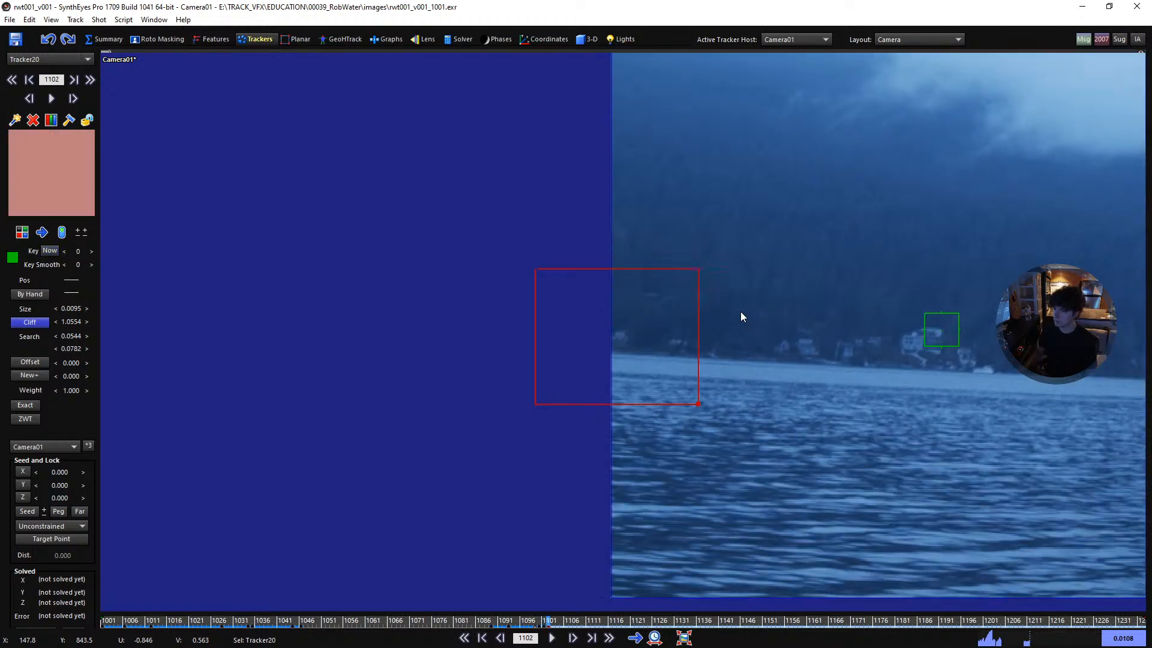
- Review the small house tracker's earlier keyframes, lock it and return to frame 1001
key(s)
key(a)
key(a)
key(a)
key(a)
key(a)
key(a)
key(a)
key(a)
key(Home)
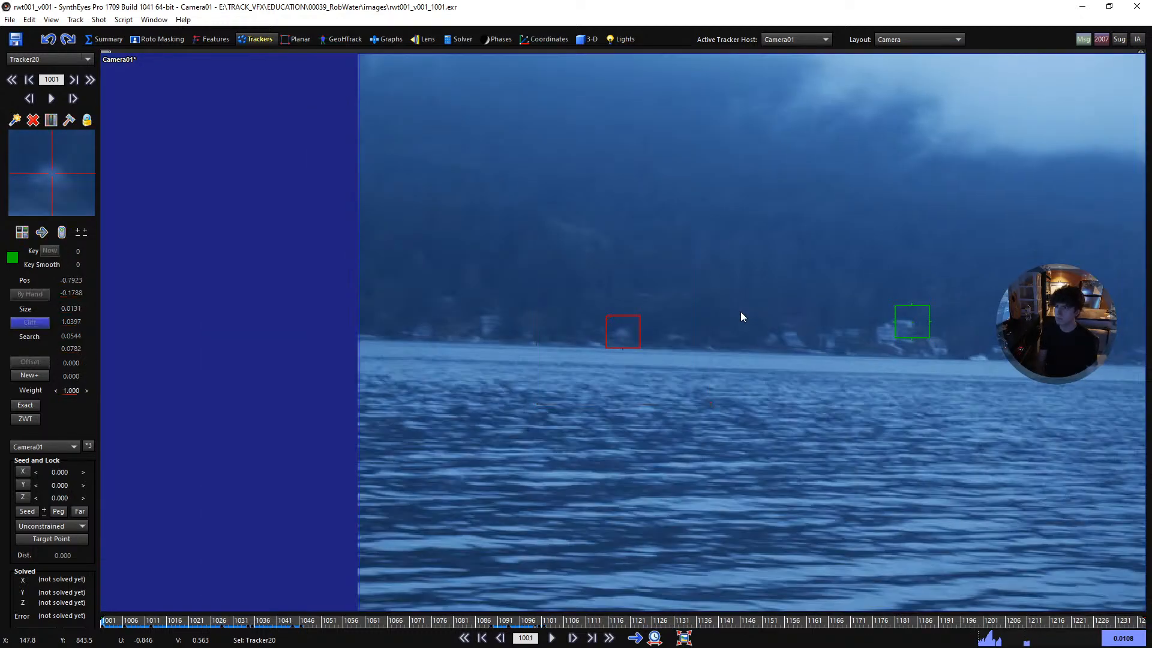
- Place a new tracker at frame 1001 on the shoreline house between the two existing house trackers
key(space)
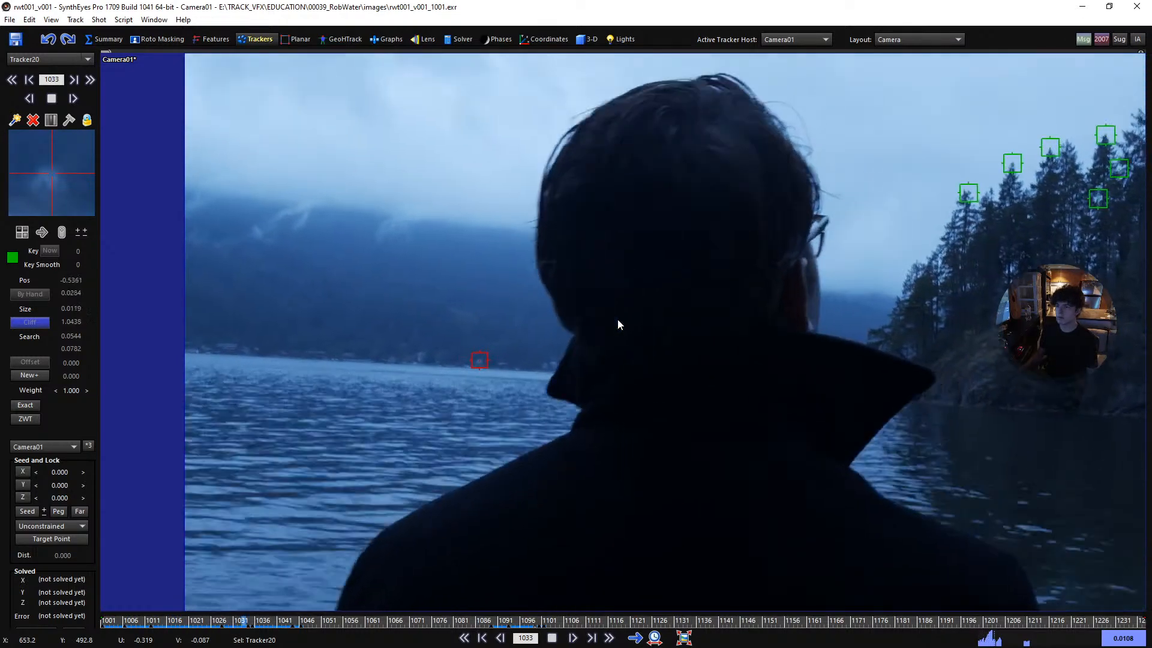
key(space)
key(Home)
scroll(404, 297, up, 5)
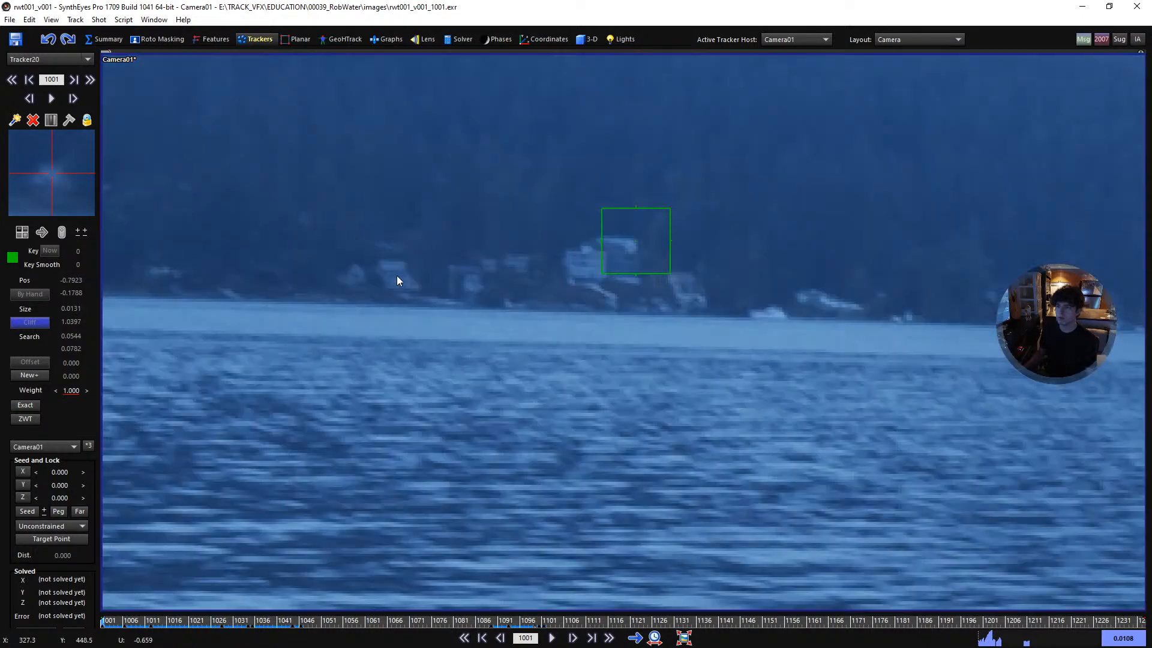
key(5)
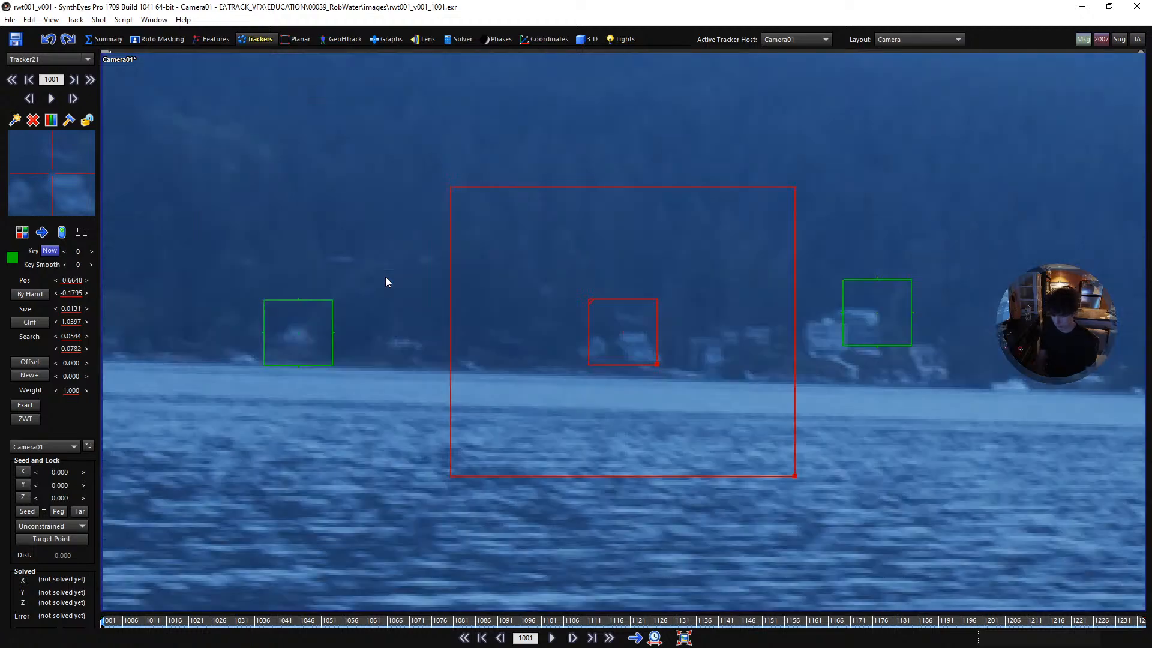
- Track the new house forward to frame 1033 and switch its tracker off at frame 1034 as the man's head covers it
key(space)
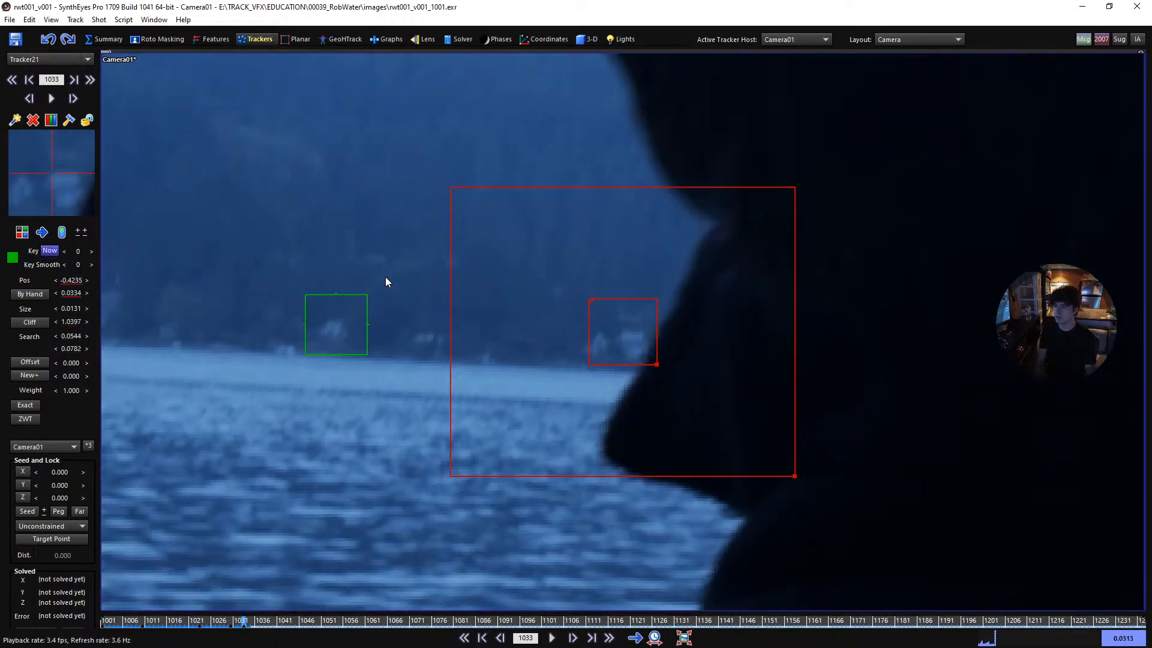
key(ctrl+z)
scroll(570, 344, down, 3)
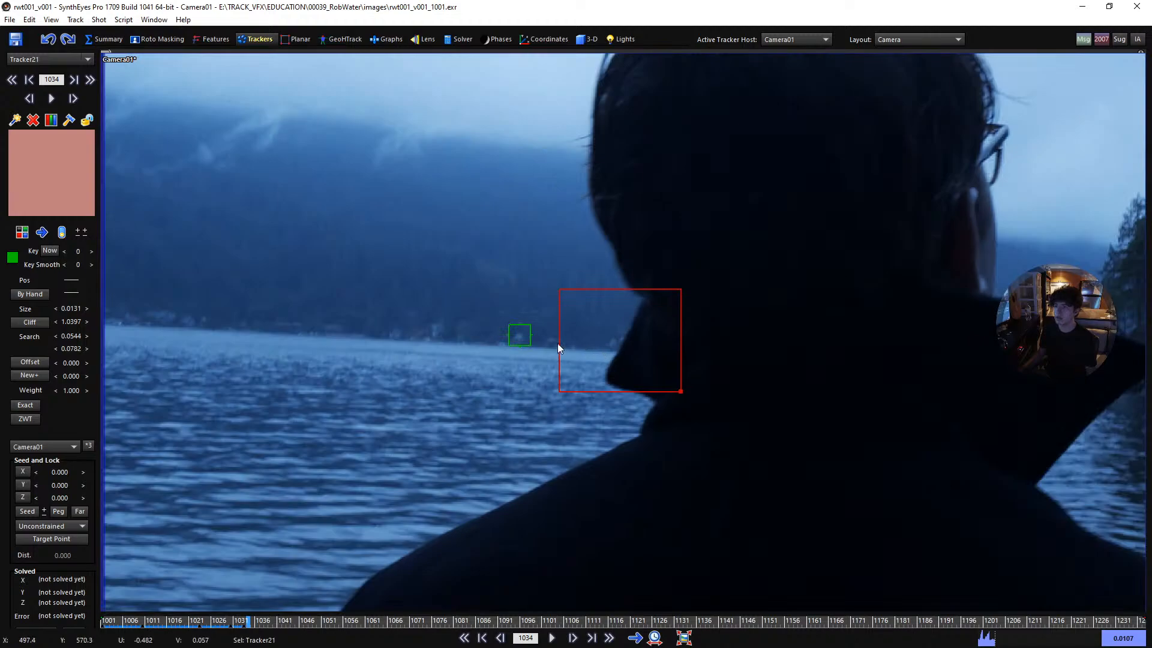
- Resume the house tracker at frame 1085, where the house emerges from behind the man's face
key(space)
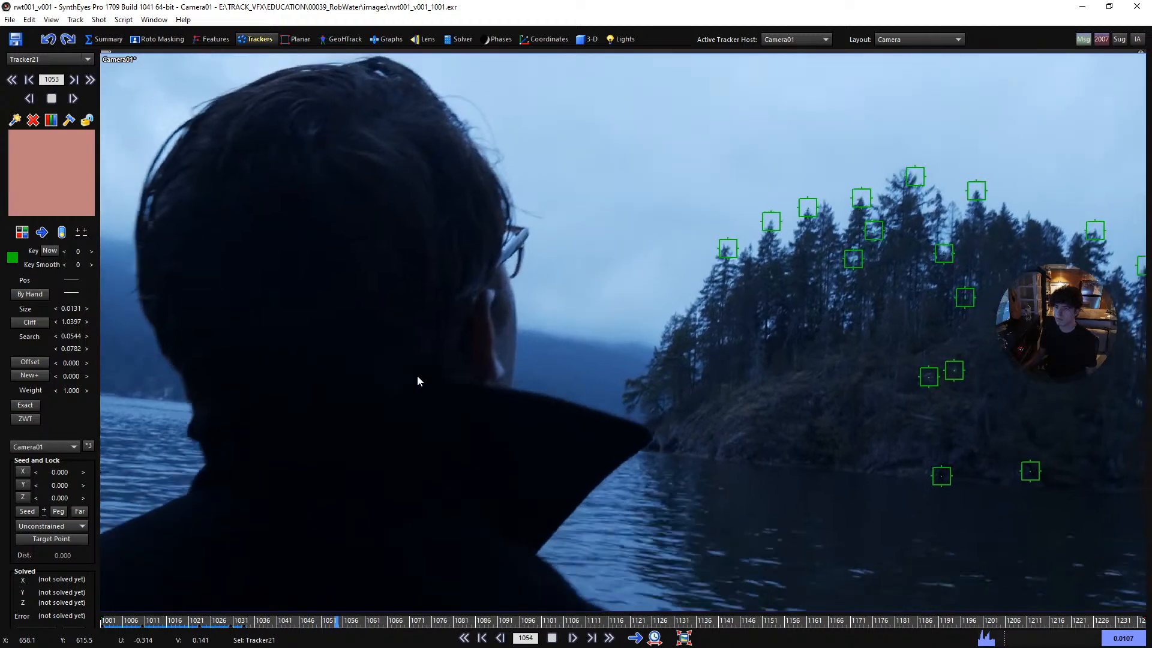
key(space)
middle_drag(386, 399, 808, 277)
key(space)
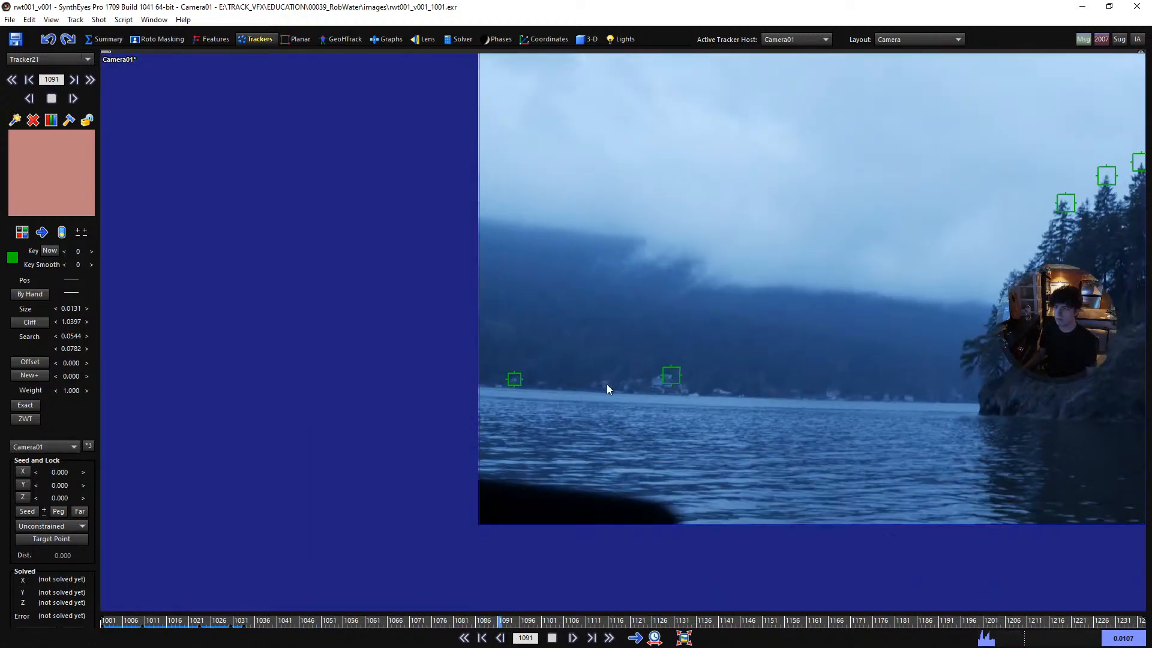
key(space)
scroll(595, 390, up, 2)
scroll(595, 391, up, 2)
key(Left)
key(Left)
key(Left)
key(Left)
key(Left)
key(Left)
key(Left)
key(Right)
key(Right)
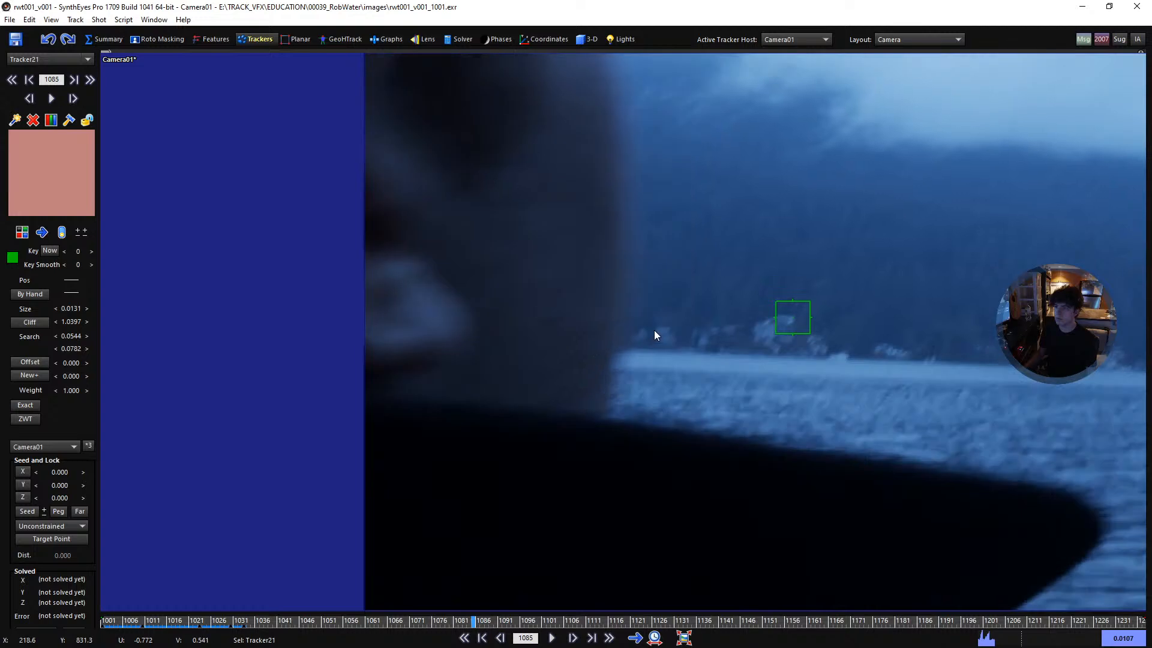
click(655, 330)
scroll(656, 331, up, 2)
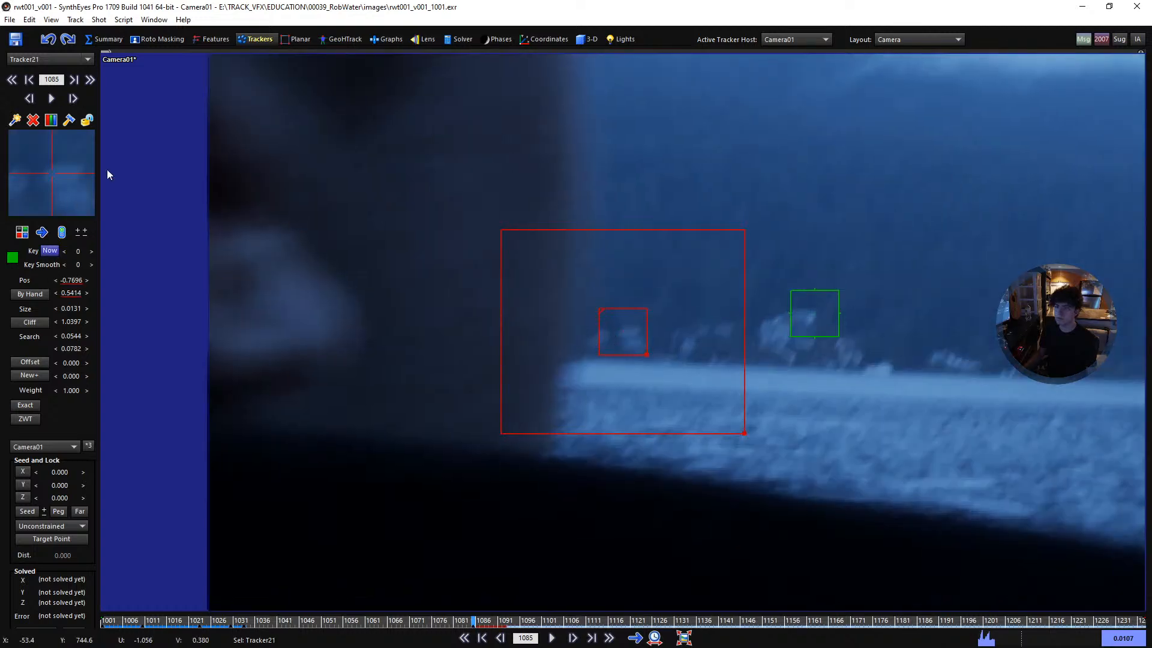
click(108, 174)
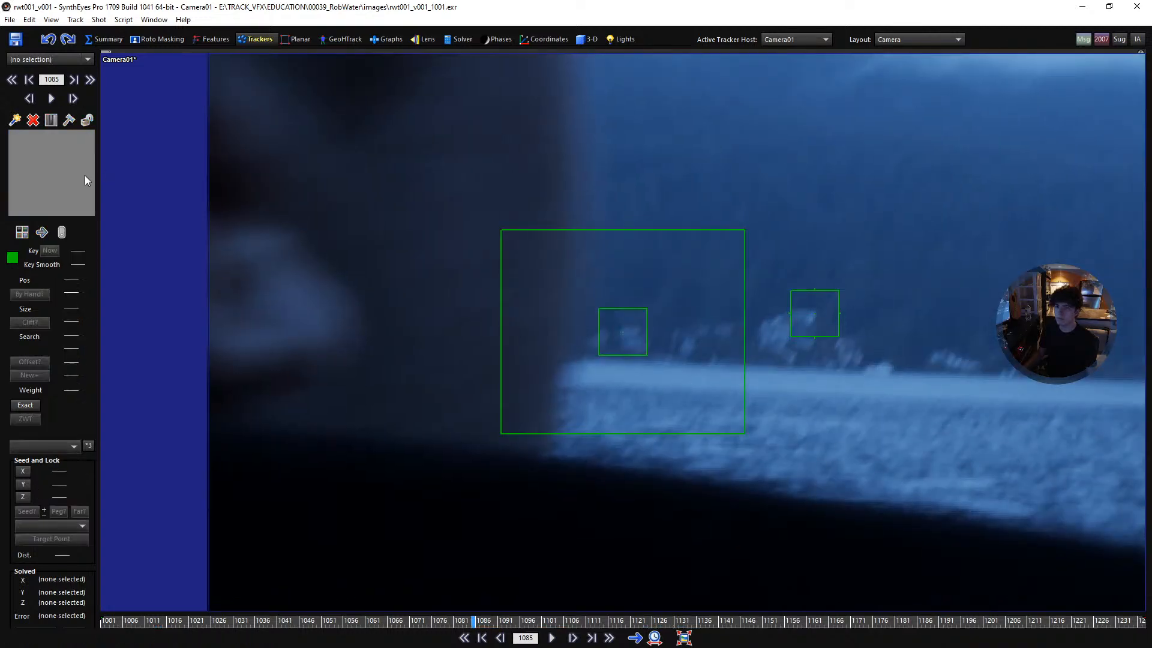
key(ctrl+z)
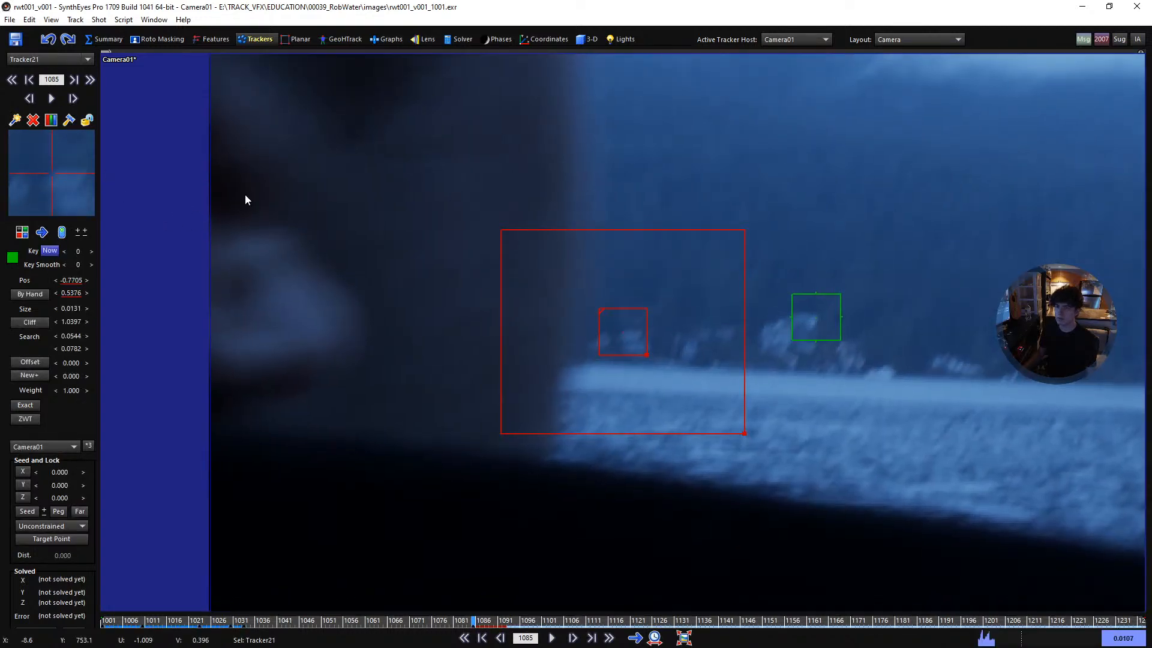
- Fine-tune the house tracker's position at frame 1085 against its pattern at frame 1033
scroll(637, 290, up, 2)
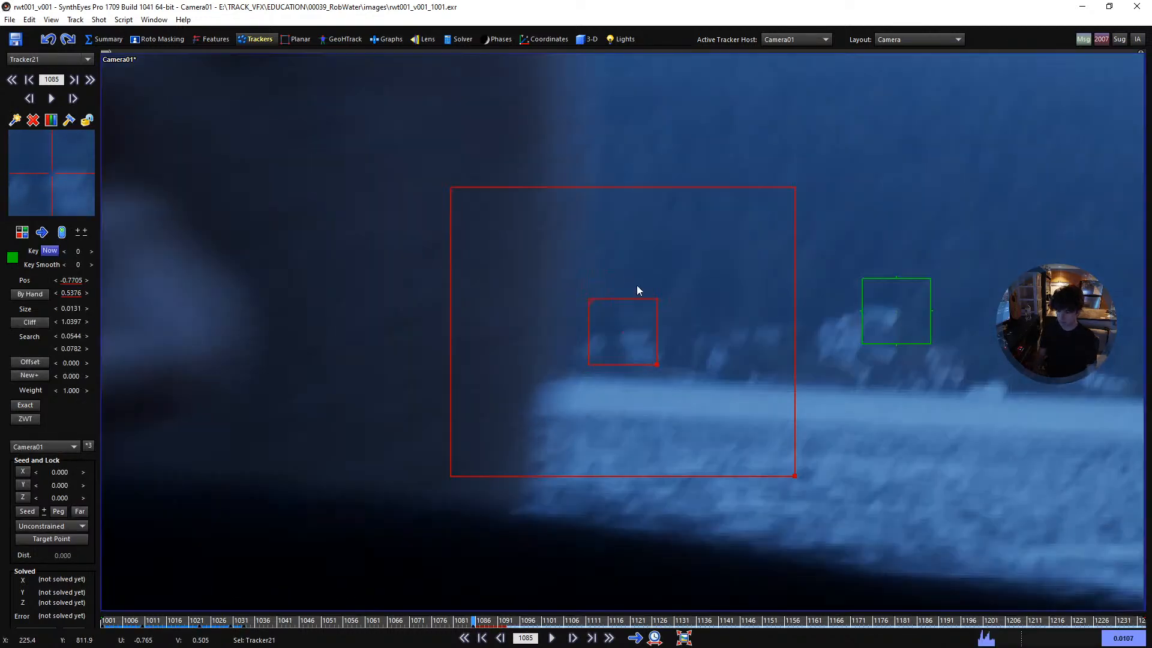
key(a)
key(f)
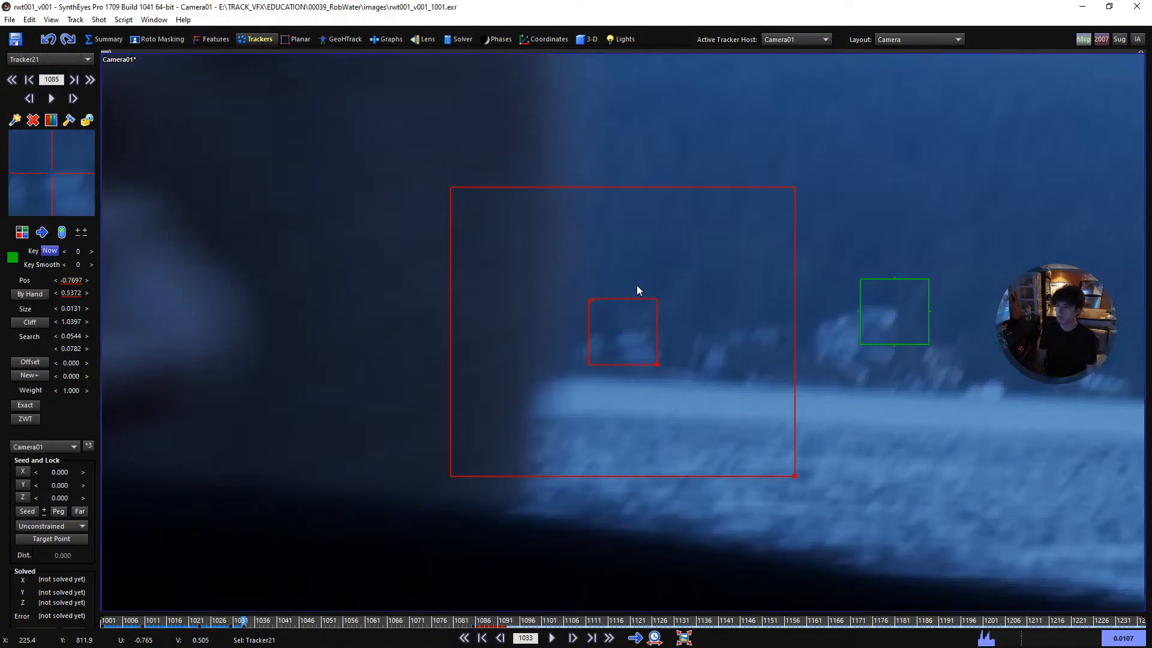
- Track the house forward from frame 1085 to the image edge around frame 1132
key(d)
key(d)
key(d)
key(d)
key(d)
key(d)
key(d)
key(d)
key(d)
key(d)
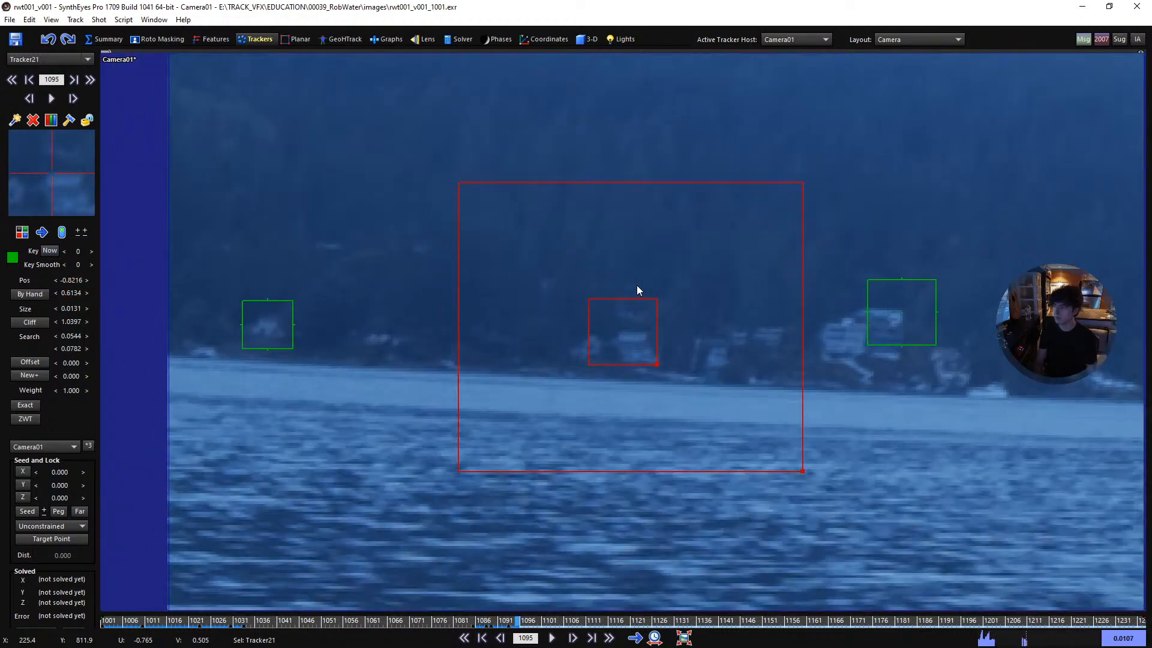
key(d)
key(d)
key(d)
key(d)
key(d)
key(d)
key(d)
key(d)
key(d)
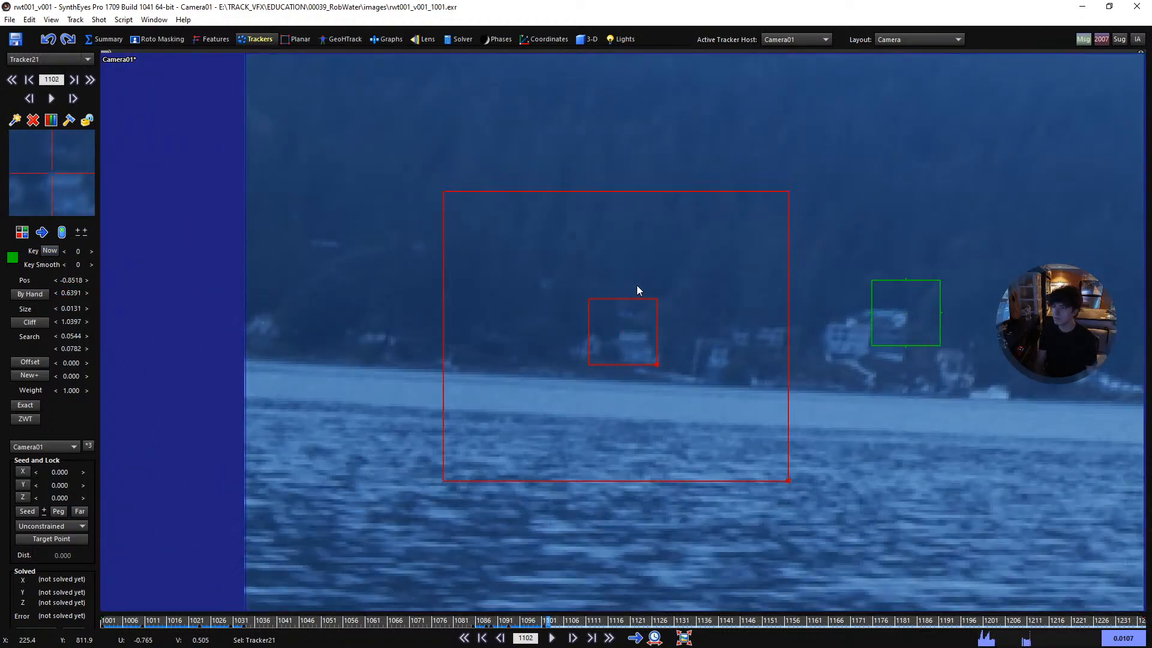
key(d)
key(d)
key(d)
key(d)
key(d)
key(d)
key(d)
key(d)
key(d)
key(d)
key(d)
key(d)
key(d)
key(d)
key(d)
key(d)
key(d)
key(d)
key(d)
key(d)
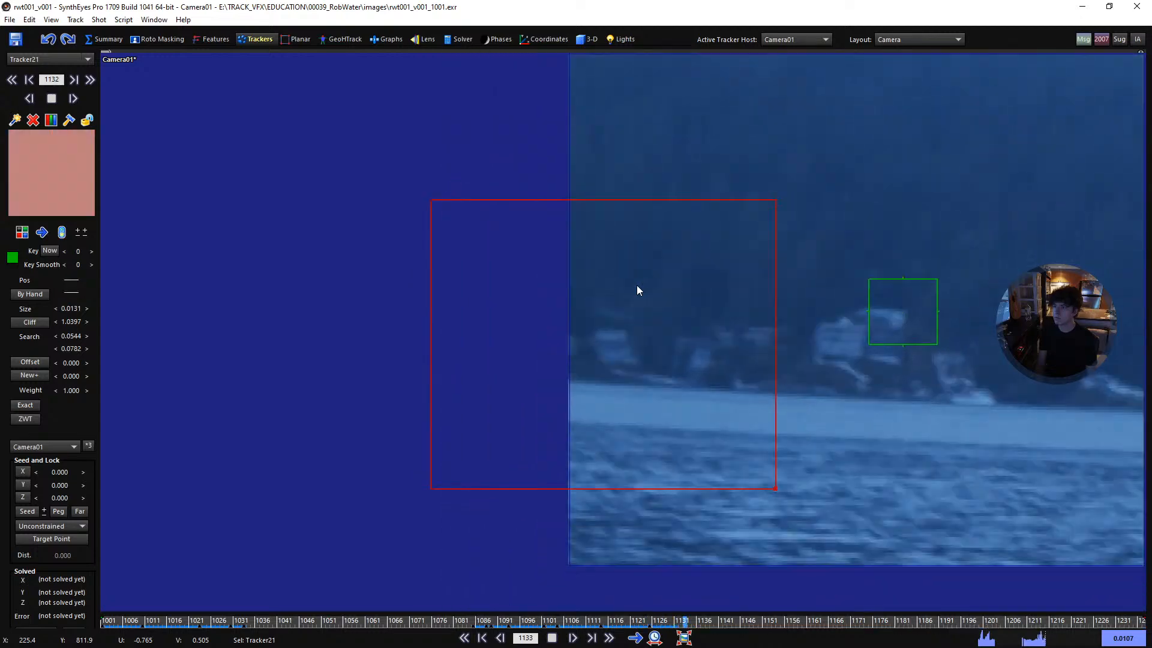
- Nudge the house tracker into place at frame 1132 and end its track at frame 1133 at the image edge
key(s)
key(s)
key(d)
key(d)
key(KP_4)
key(KP_8)
key(KP_4)
key(KP_2)
key(s)
key(s)
key(d)
key(d)
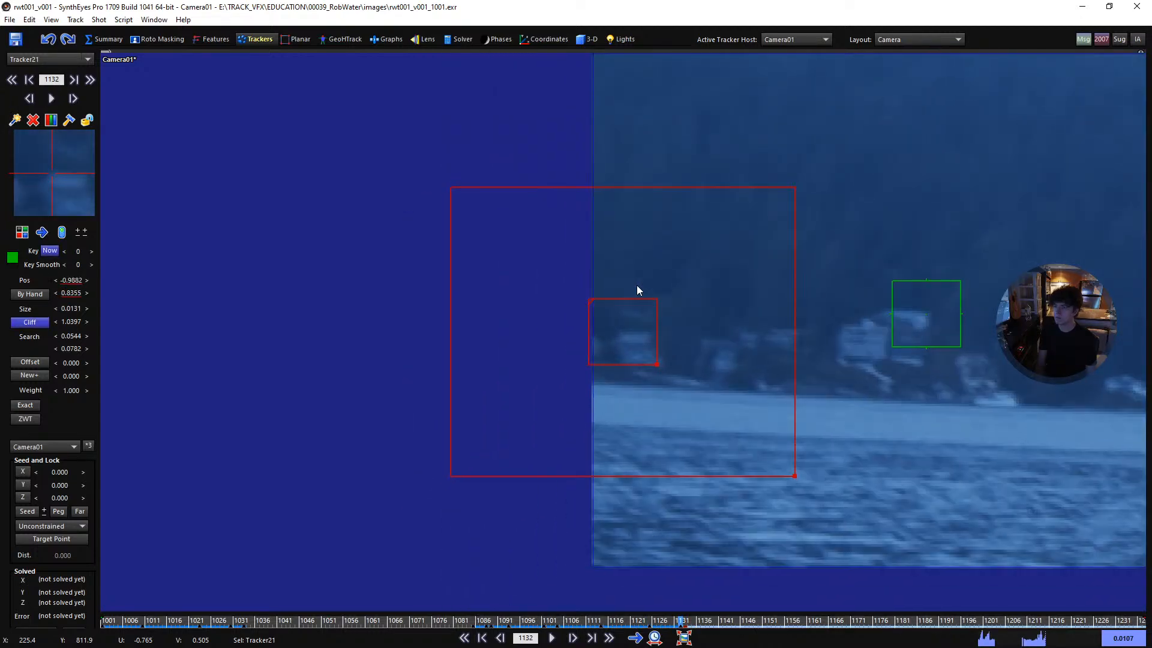
key(d)
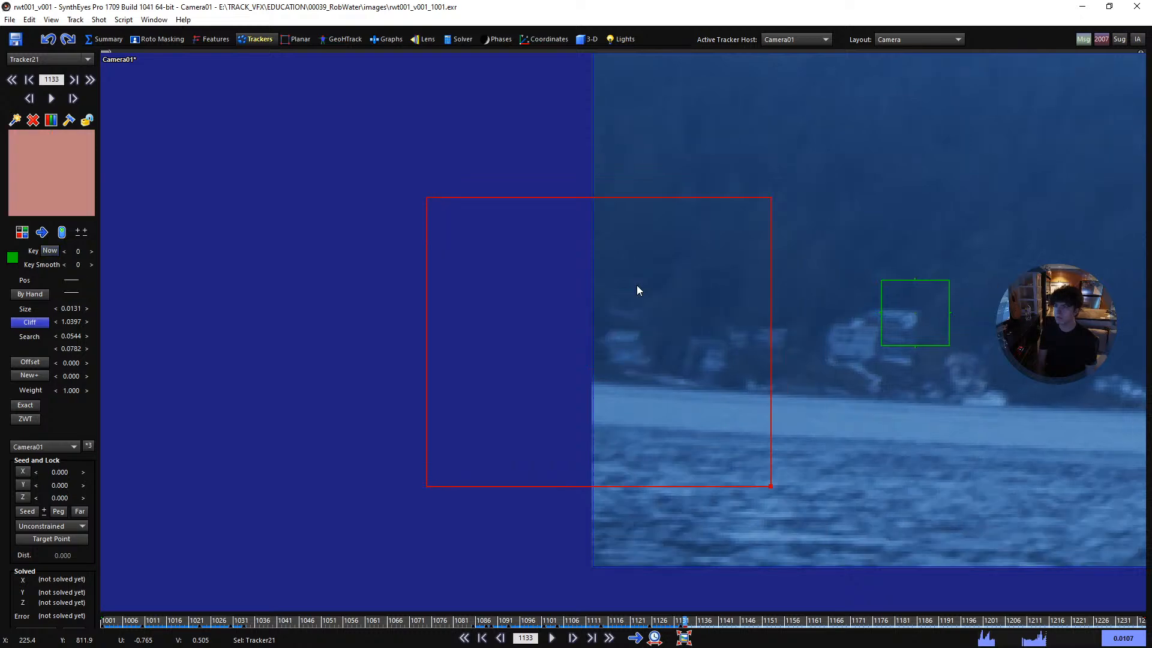
- Lock the house tracker and step back through its keyframes to frame 1001
key(s)
key(l)
key(a)
key(a)
key(a)
key(a)
key(a)
key(a)
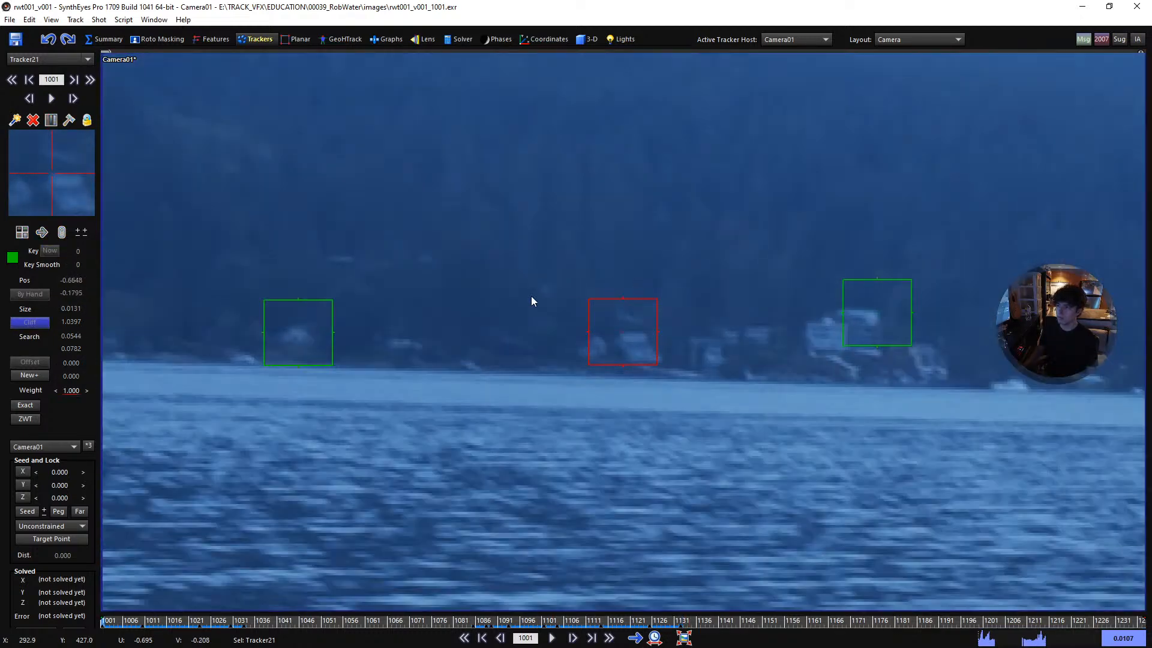
- Scrub the whole shot between frames 1001 and 1052 to examine the gap between the man's head and the island for trackable features
scroll(491, 297, down, 5)
scroll(600, 348, down, 4)
middle_drag(732, 391, 390, 346)
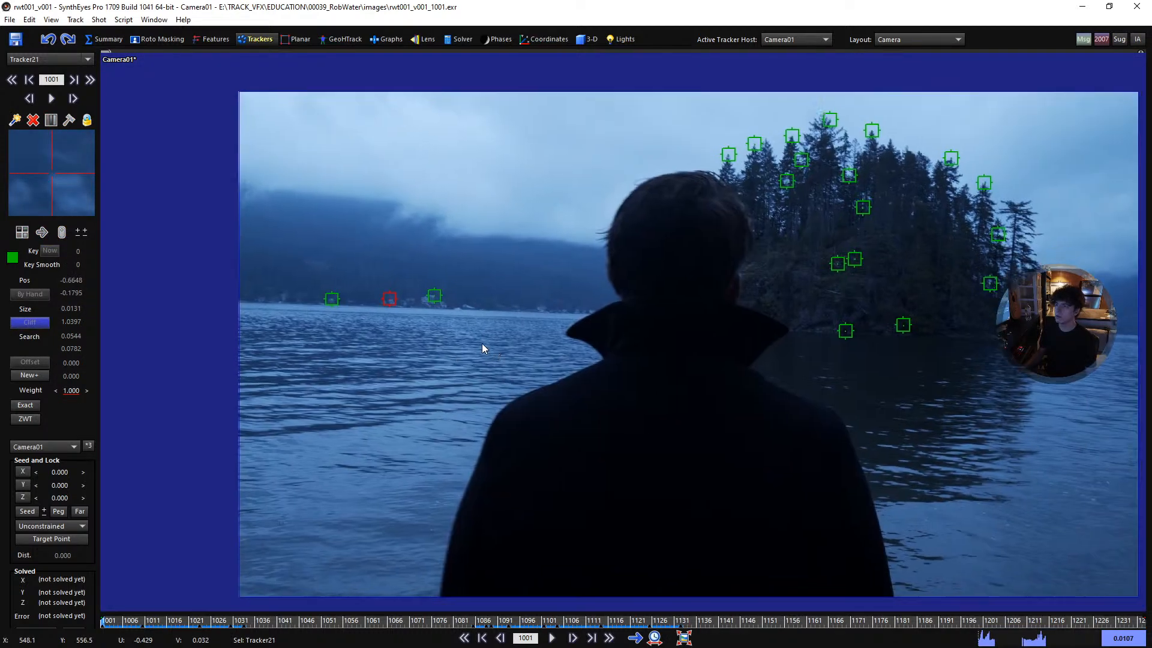
key(space)
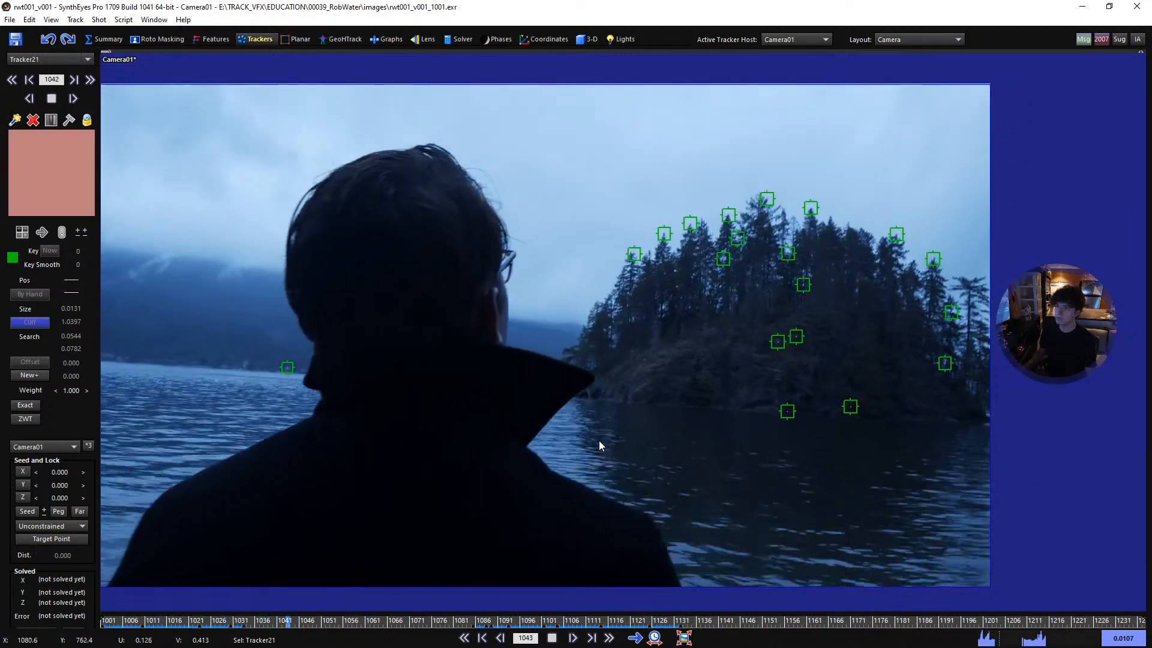
key(space)
middle_drag(306, 456, 404, 427)
key(Left)
key(Left)
key(Left)
key(Left)
key(Left)
key(Left)
key(Left)
key(Left)
key(Left)
key(Left)
key(Left)
key(Left)
key(Left)
key(Left)
key(Left)
key(Left)
key(Left)
key(Left)
key(Left)
key(Left)
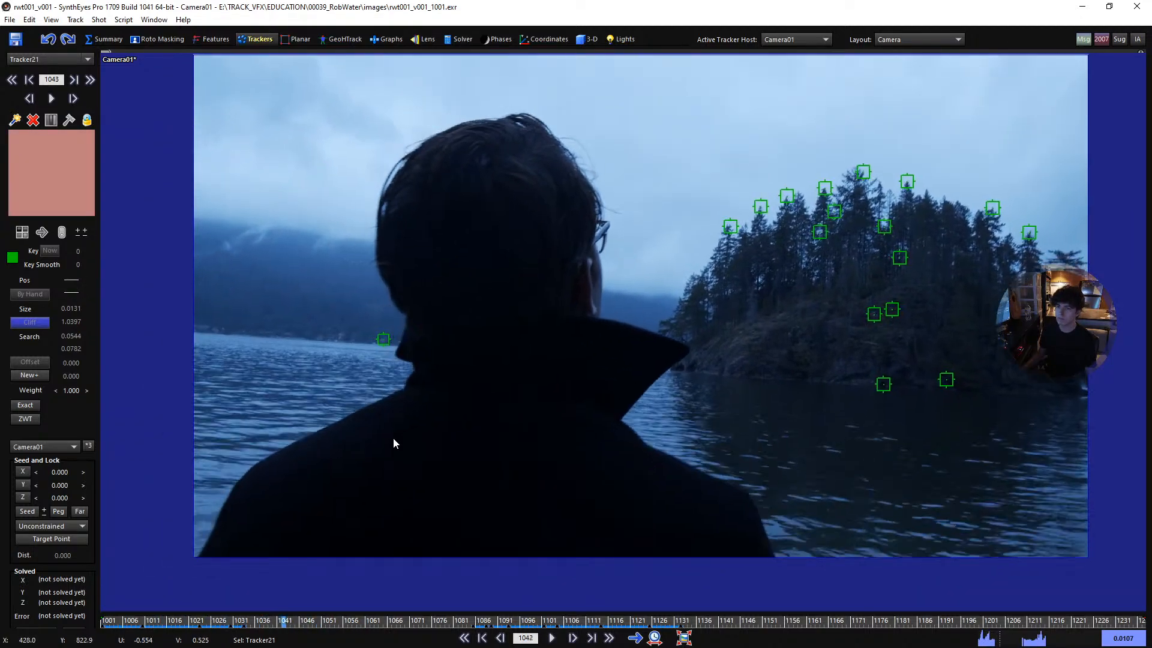
key(Right)
key(Right)
key(Right)
key(Right)
key(Right)
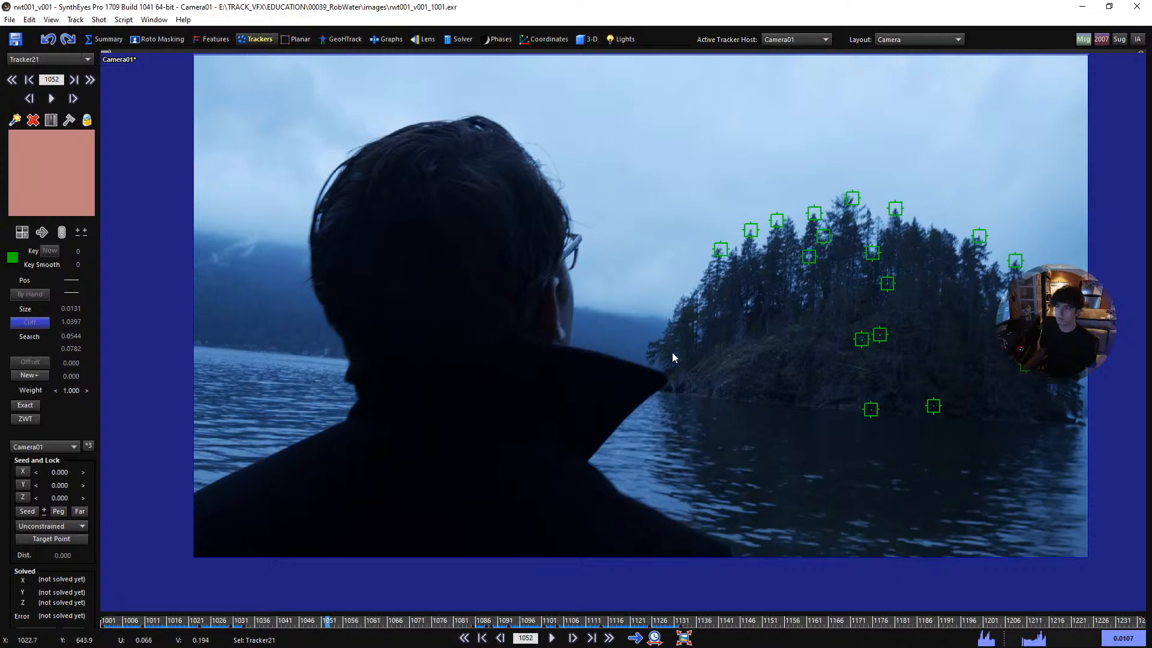
key(Left)
key(Left)
key(Left)
key(Left)
key(Left)
key(Left)
key(Left)
key(Left)
key(Left)
key(Left)
key(Left)
key(Left)
key(Left)
key(Left)
key(Left)
key(Left)
key(Left)
key(Left)
key(Left)
key(Left)
scroll(682, 248, up, 5)
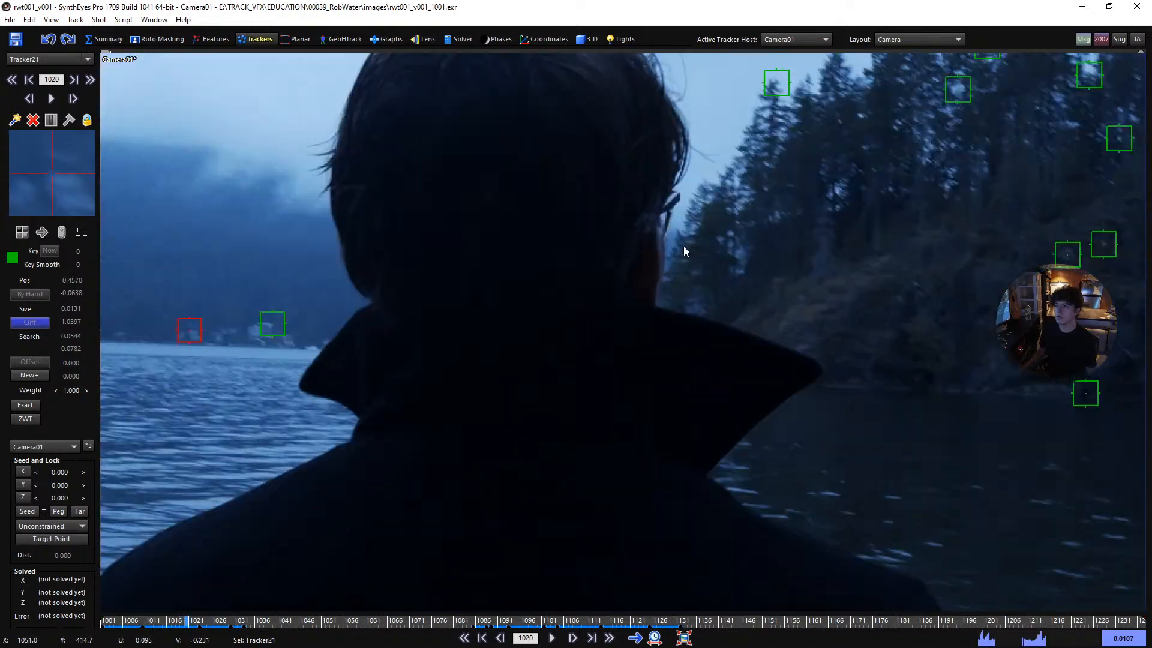
- Place a tracker on the island's outer tree edge beside the man's glasses at frame 1021 and track it forward to around frame 1190
key(Right)
click(692, 243)
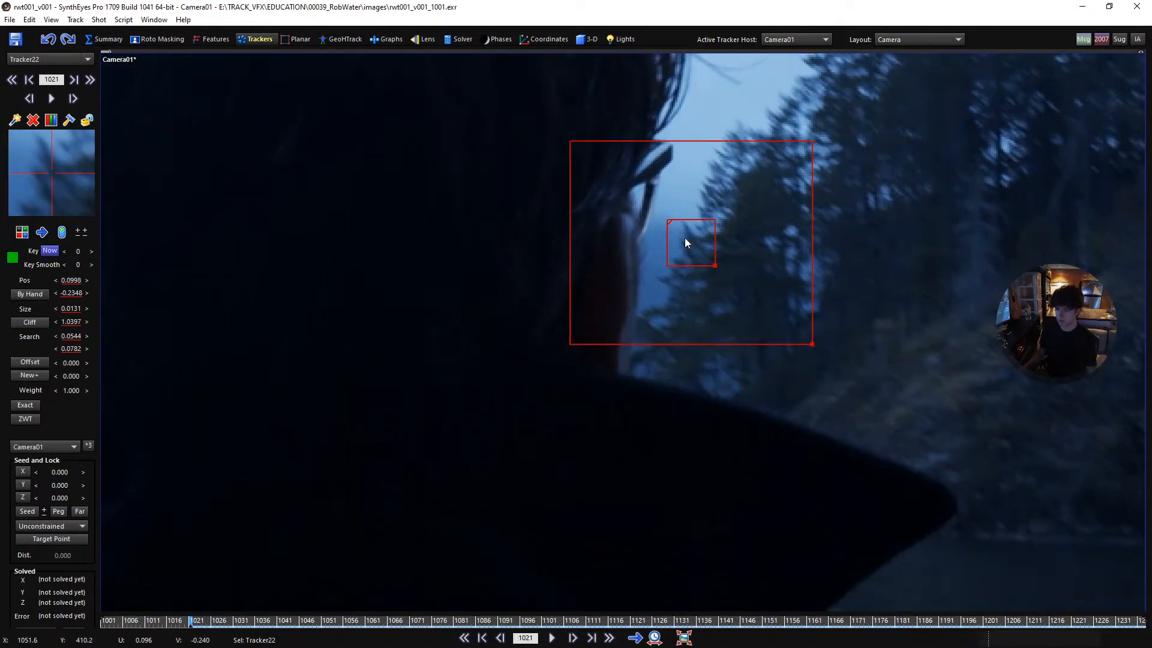
key(ctrl+f)
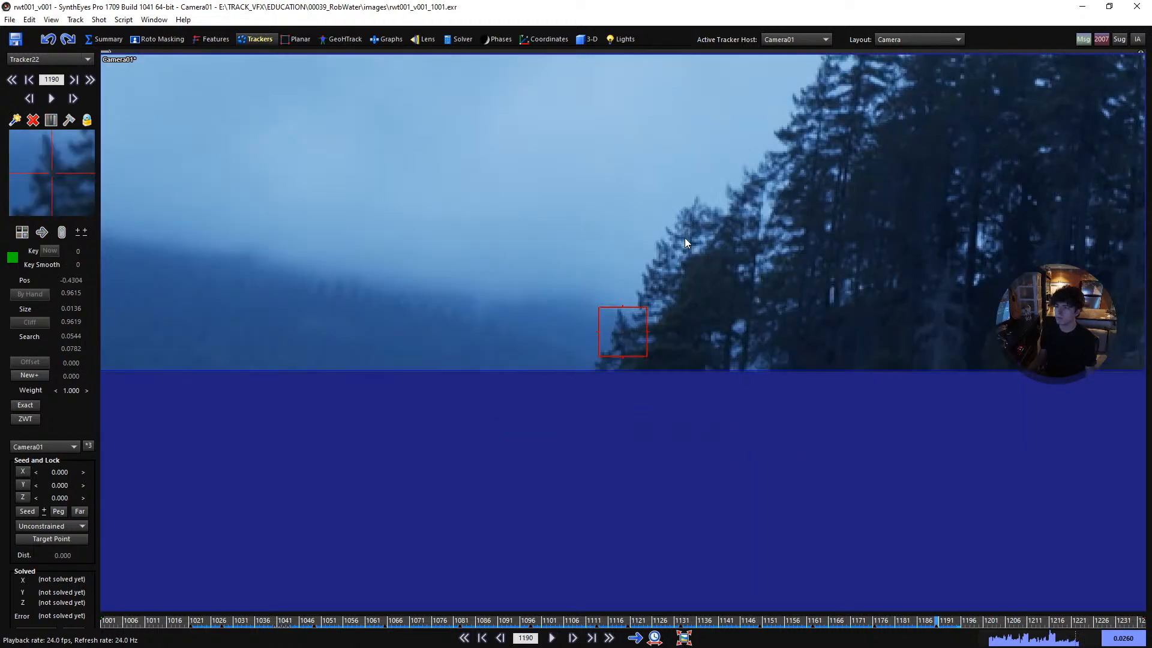
- Place a tracker on the island's lower overhanging branches at frame 1022 and track it forward past frame 1157
shift+scroll(685, 237, up, 20)
shift+scroll(603, 340, down, 8)
shift+scroll(592, 407, up, 5)
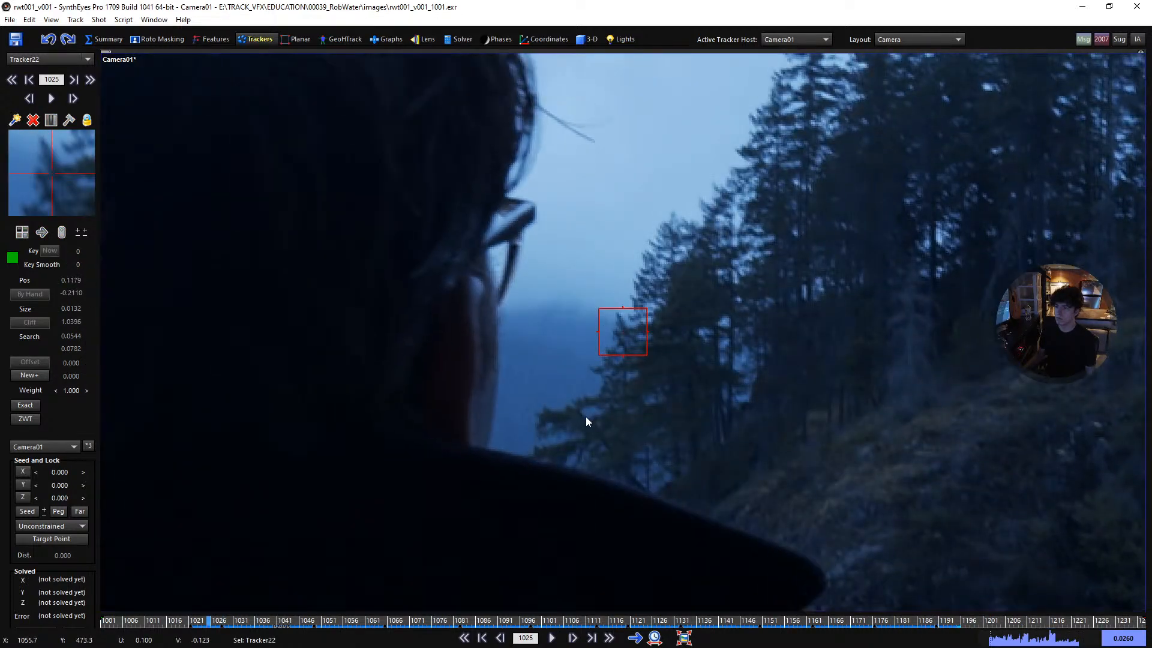
shift+scroll(586, 416, up, 3)
click(590, 413)
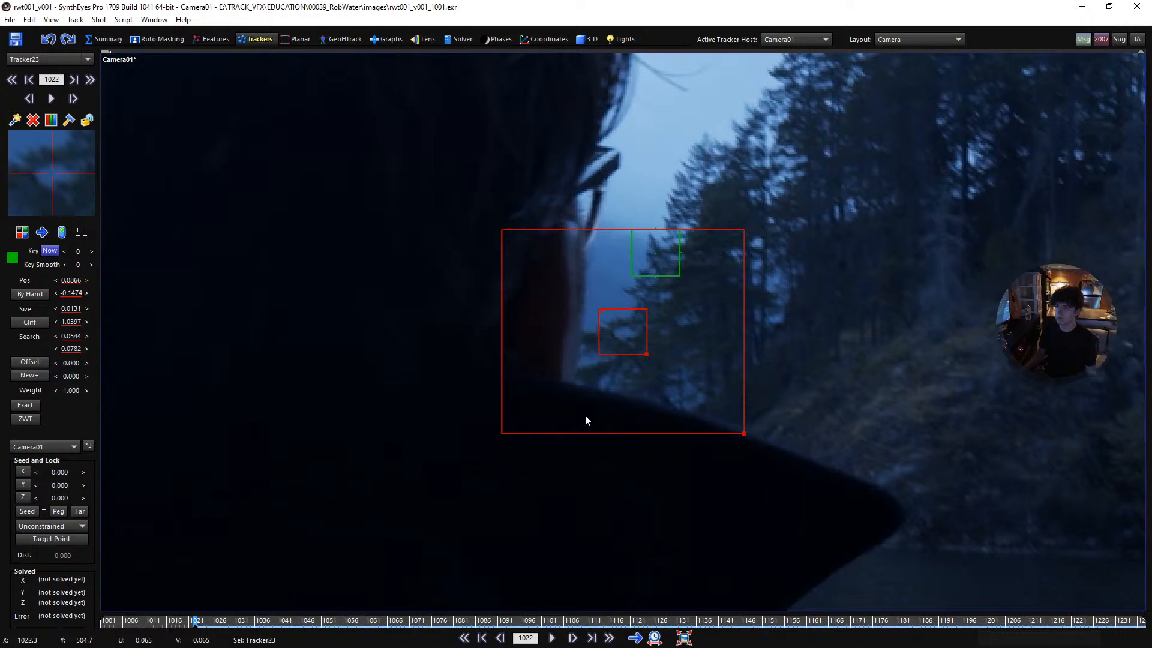
key(ctrl+f)
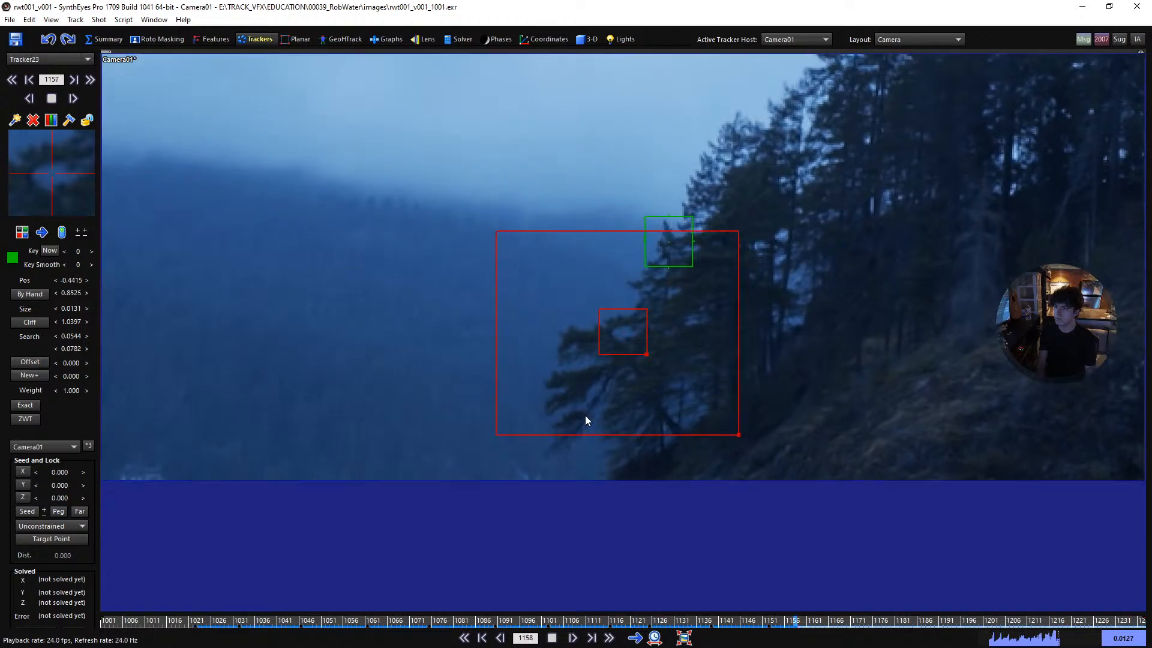
- Lock the lower branch tracker and review its keyframes back and forth along the shot
key(l)
key(a)
key(a)
key(a)
key(a)
key(a)
key(a)
key(a)
key(a)
key(a)
key(a)
key(a)
key(a)
key(a)
key(f)
key(f)
key(f)
key(f)
key(f)
key(f)
key(f)
key(f)
key(f)
key(f)
key(f)
key(f)
key(a)
key(a)
key(a)
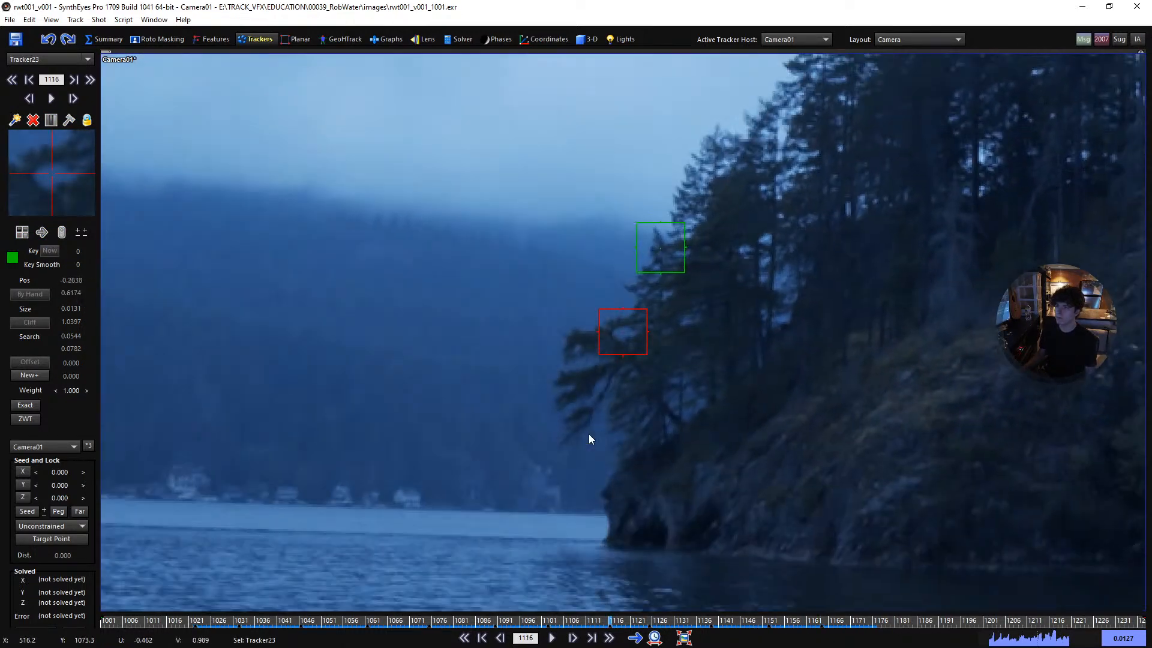
key(a)
key(a)
key(a)
key(a)
key(a)
key(a)
key(a)
key(f)
key(f)
key(f)
key(f)
key(f)
key(f)
key(f)
key(f)
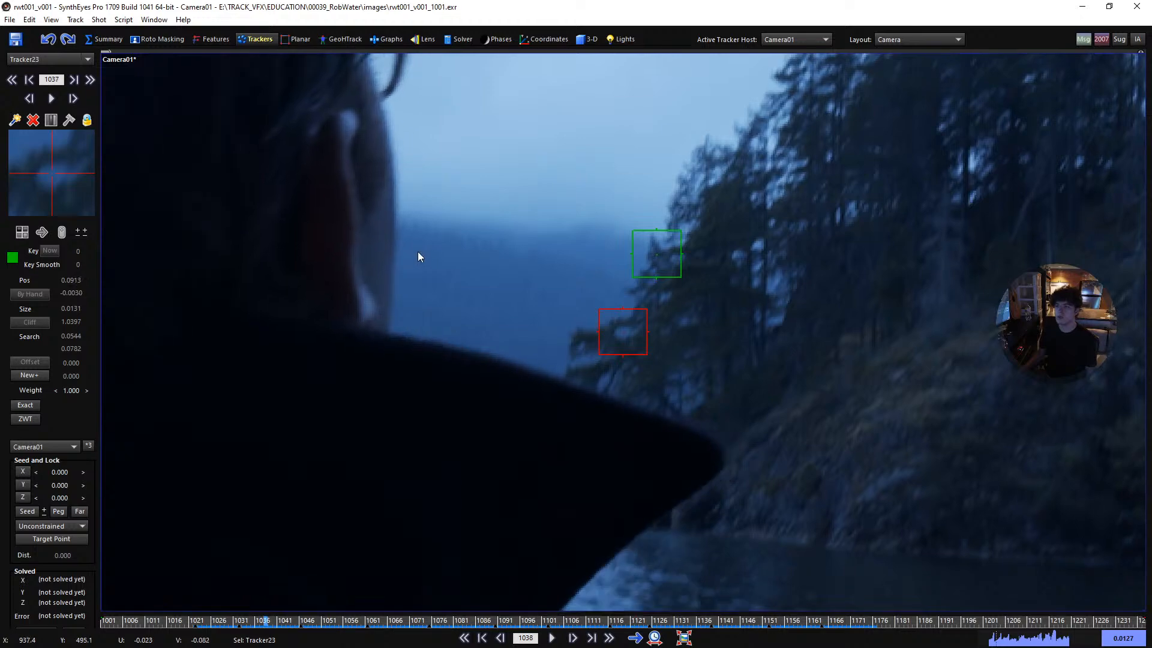
- Place a tracker on the distant ridge's treetops at frame 1042, enlarge it to size 0.0146 and track it forward to the image edge
click(406, 226)
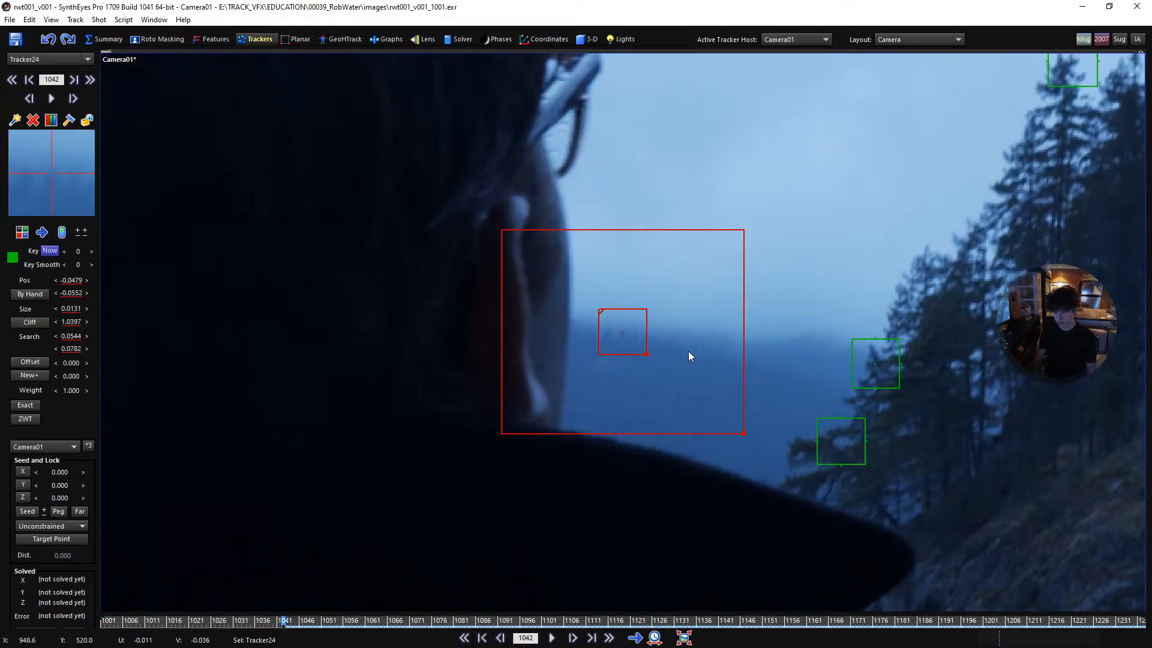
key(f)
key(f)
key(f)
key(f)
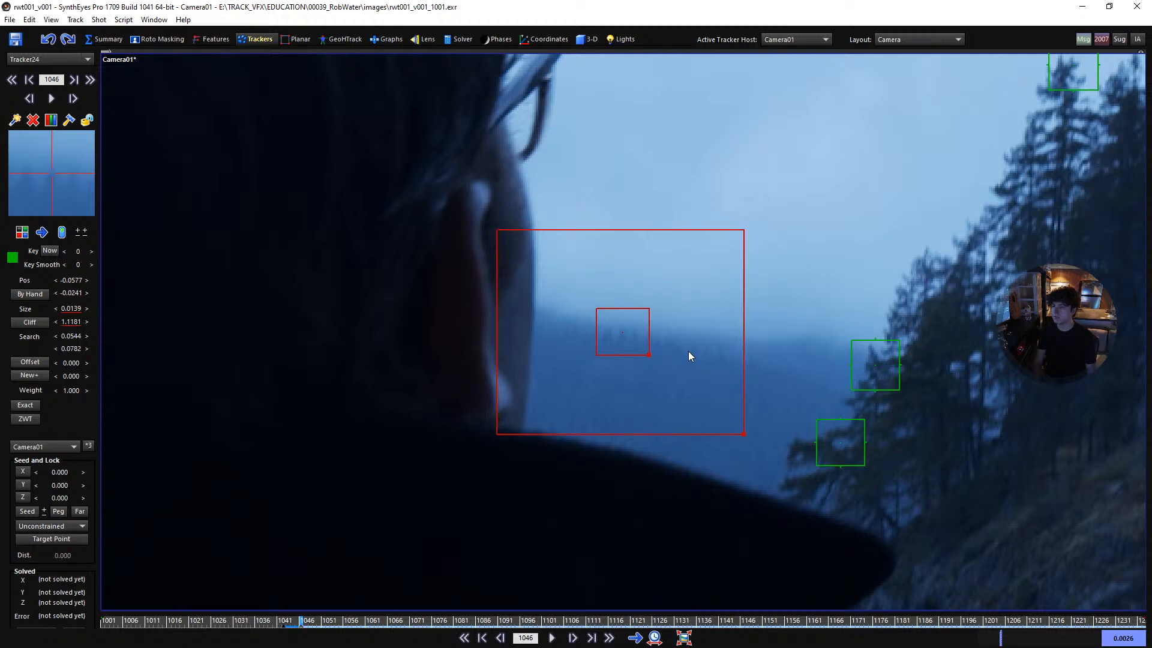
key(space)
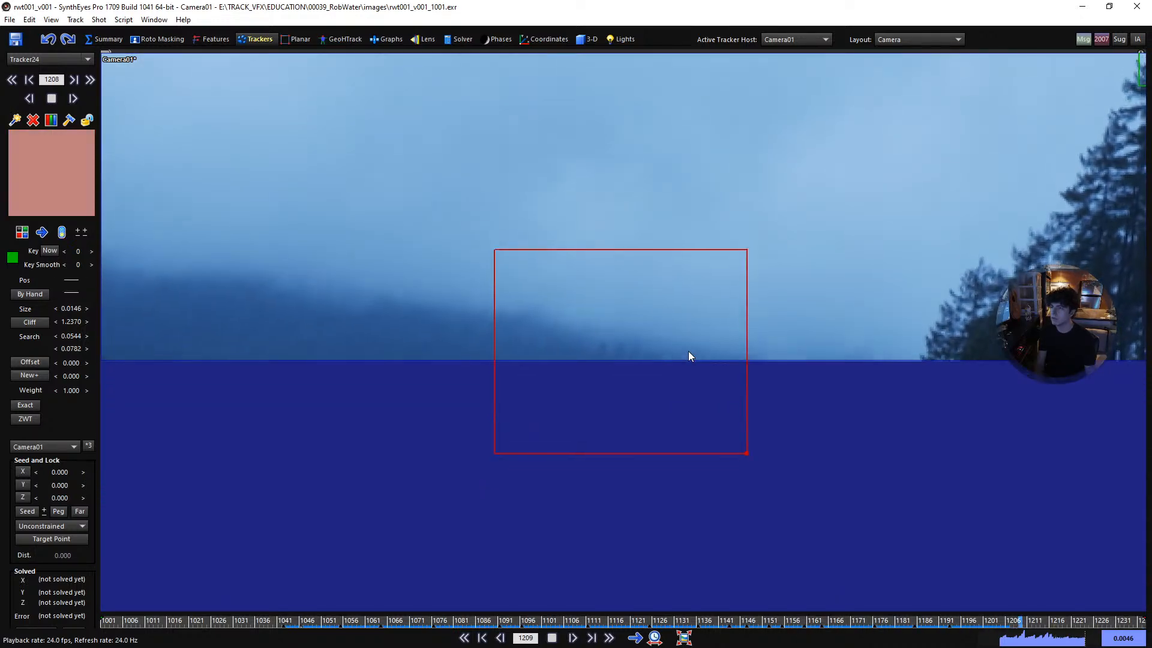
- Lock the ridge tracker and review its keyframes back to frame 1042
key(l)
key(a)
key(a)
key(a)
key(a)
key(a)
key(a)
key(a)
key(a)
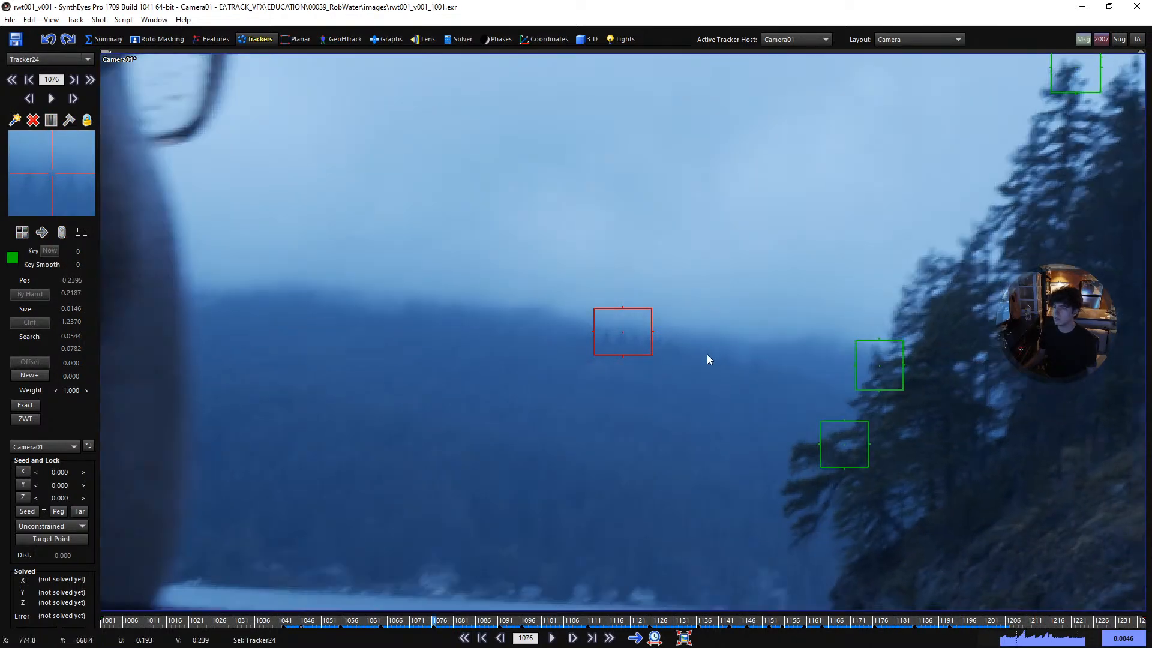
key(a)
key(a)
key(a)
key(a)
key(a)
key(a)
key(a)
key(a)
key(a)
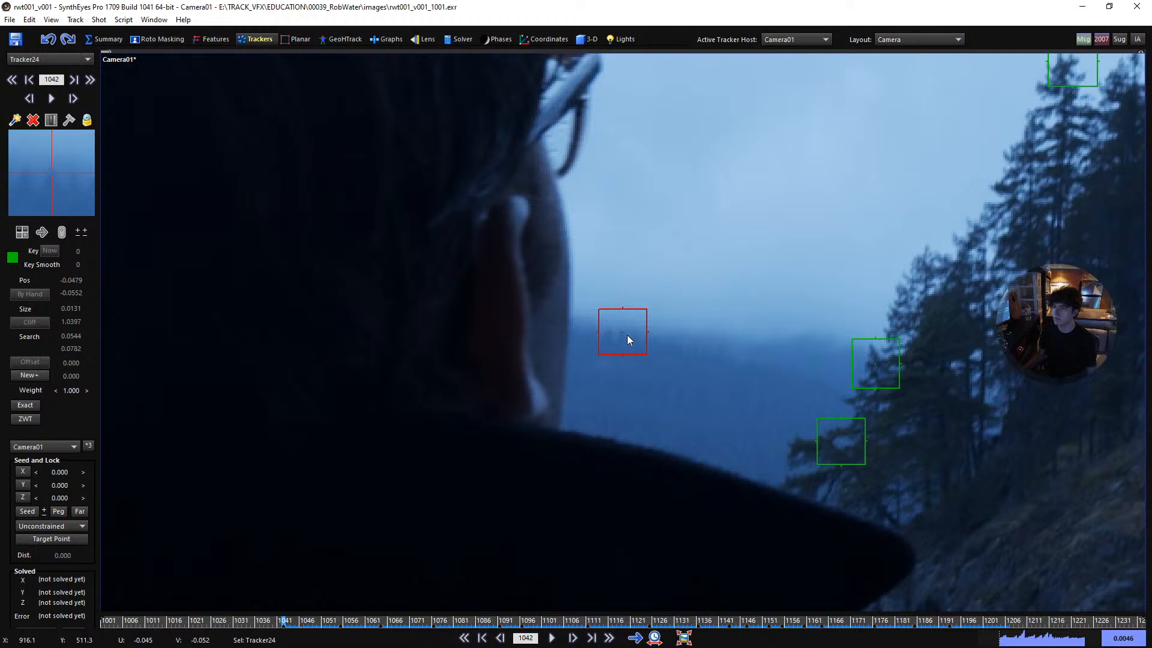
- Place another tracker on the distant ridge's treetops at frame 1042, enlarge it to size 0.0223 at frame 1057 and track it forward to the image edge
click(610, 337)
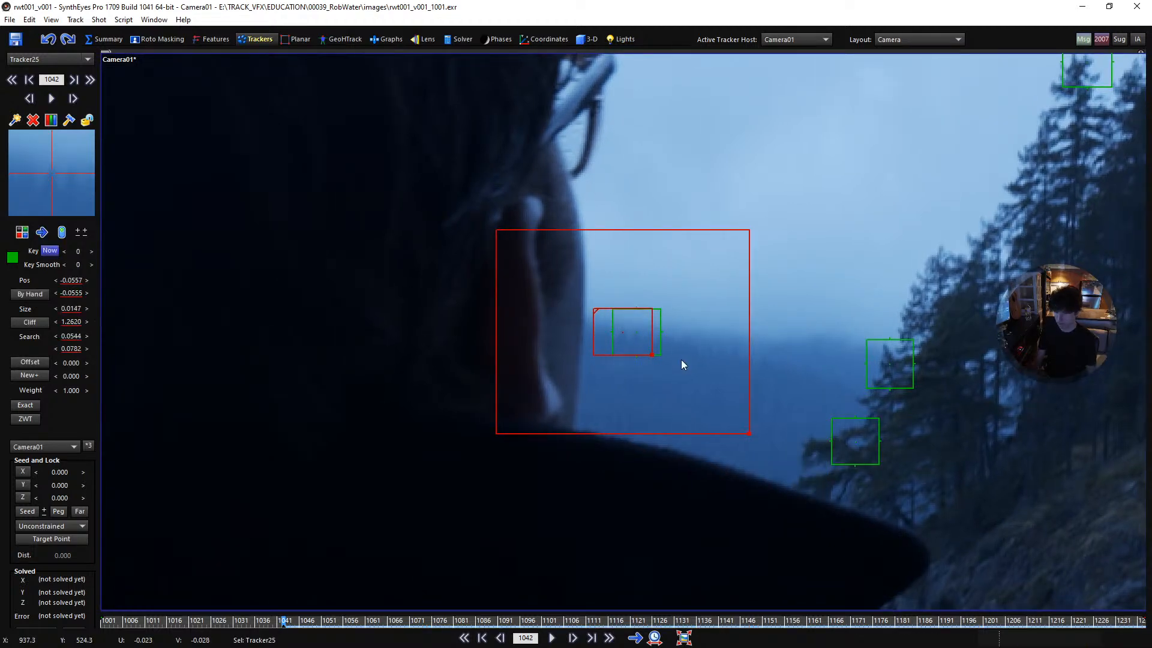
key(space)
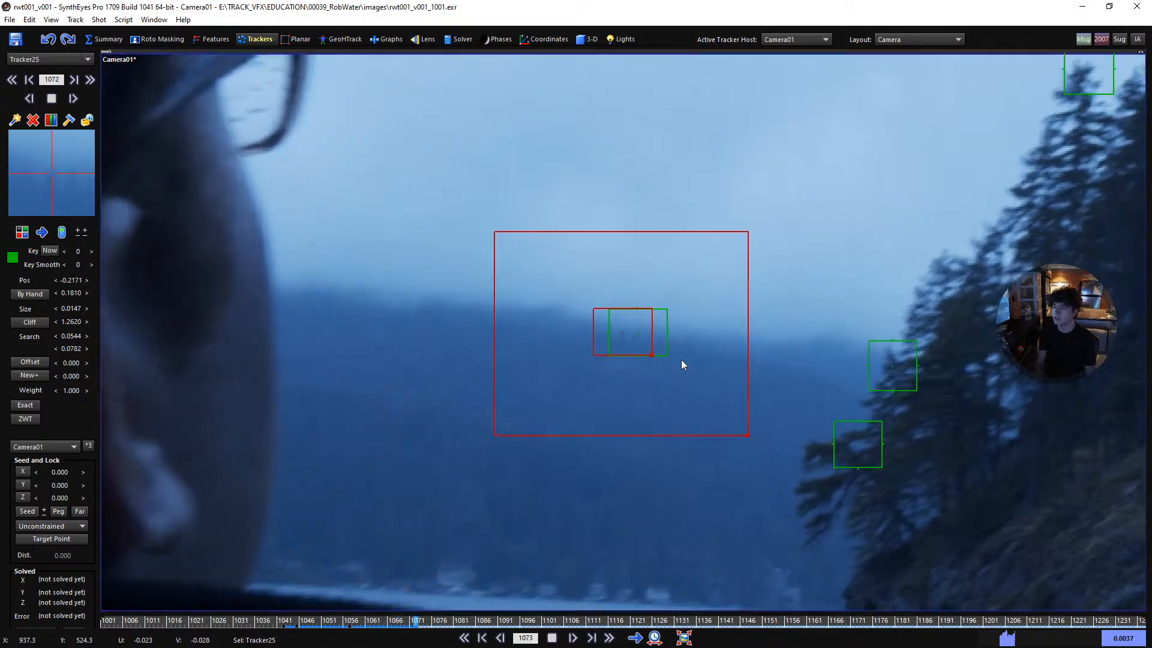
key(space)
key(a)
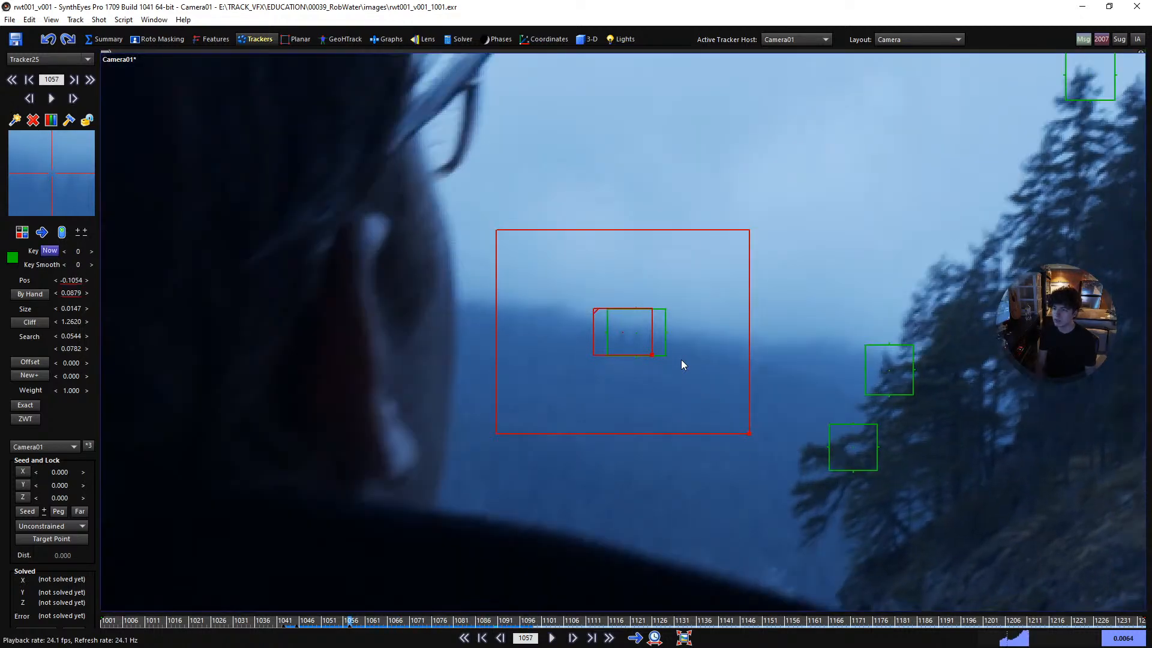
ctrl+scroll(681, 360, up, 7)
ctrl+scroll(682, 360, up, 4)
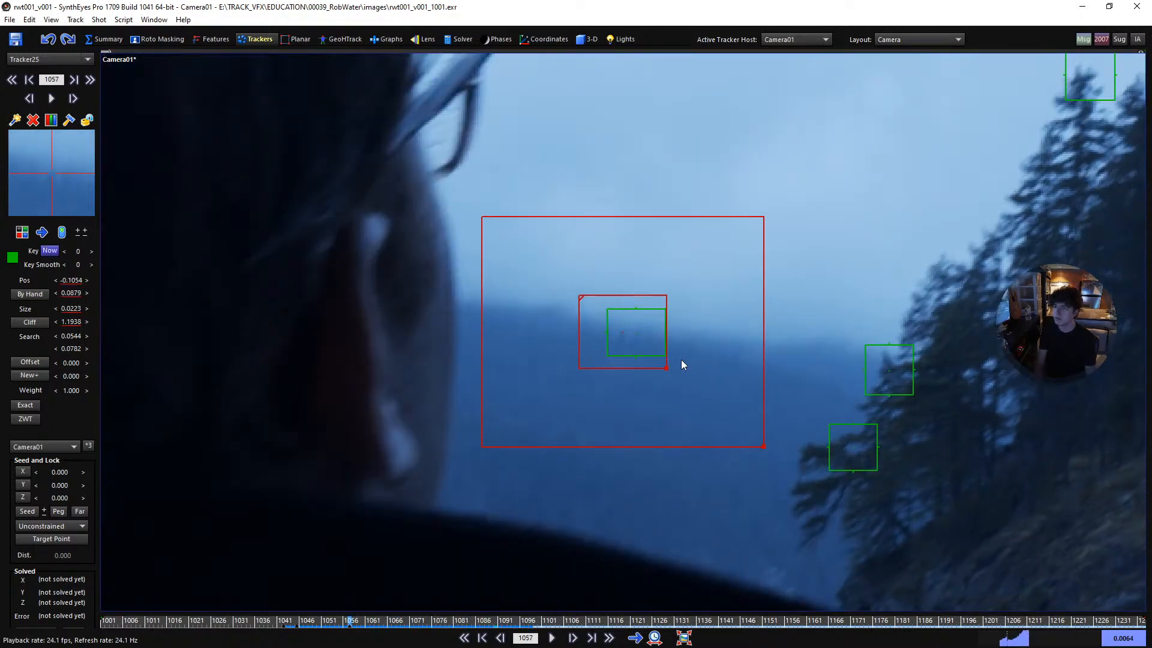
key(space)
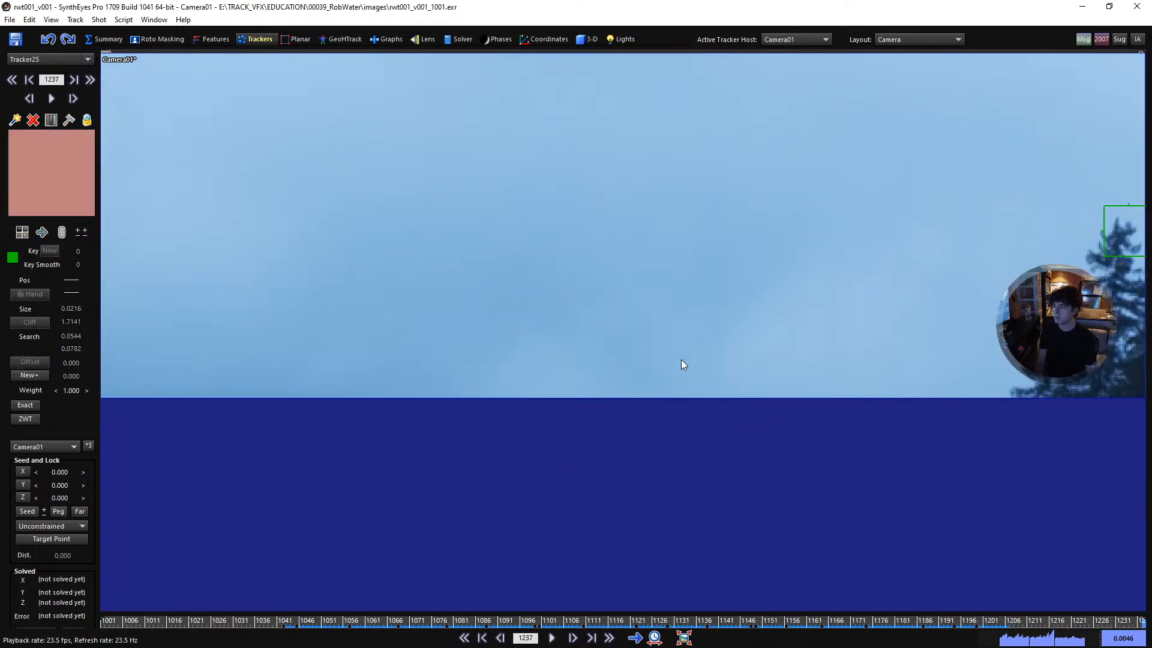
- Review the new ridge tracker's last keyframes near the image edge and lock it
key(a)
key(d)
key(d)
key(d)
key(d)
key(d)
key(d)
key(s)
key(s)
key(s)
key(d)
key(s)
key(s)
key(j)
key(l)
key(s)
- Scrub between frames 1209 and 1198 to examine the ridge tracker where it leaves the image
scroll(681, 359, up, 1)
scroll(780, 391, down, 2)
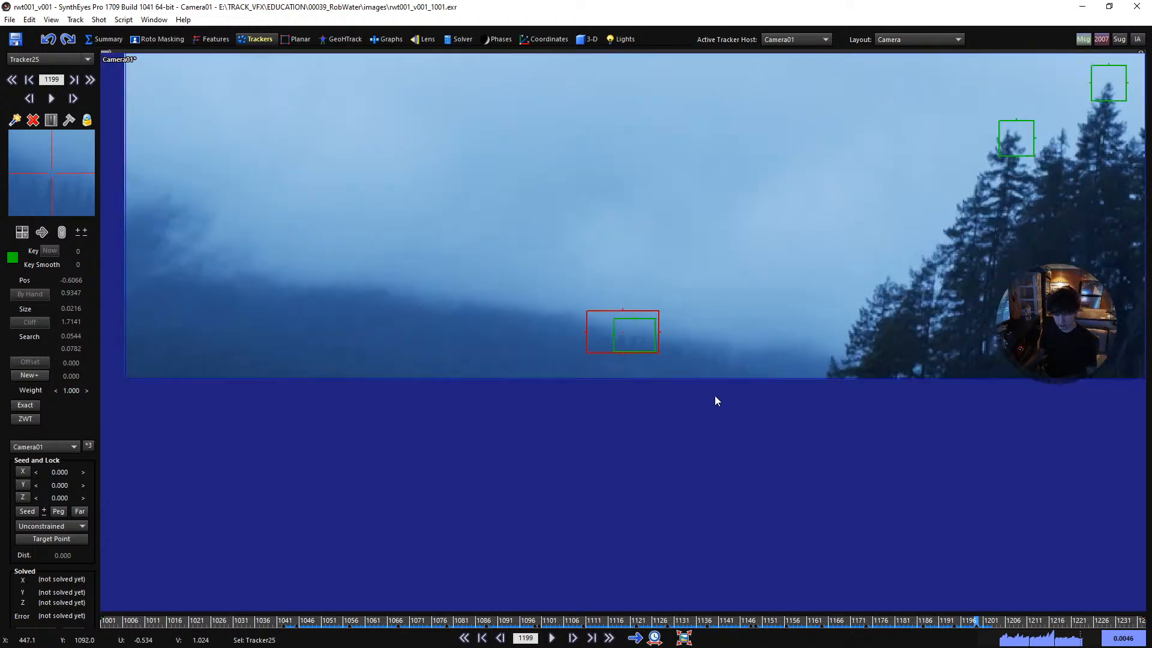
scroll(714, 390, down, 1)
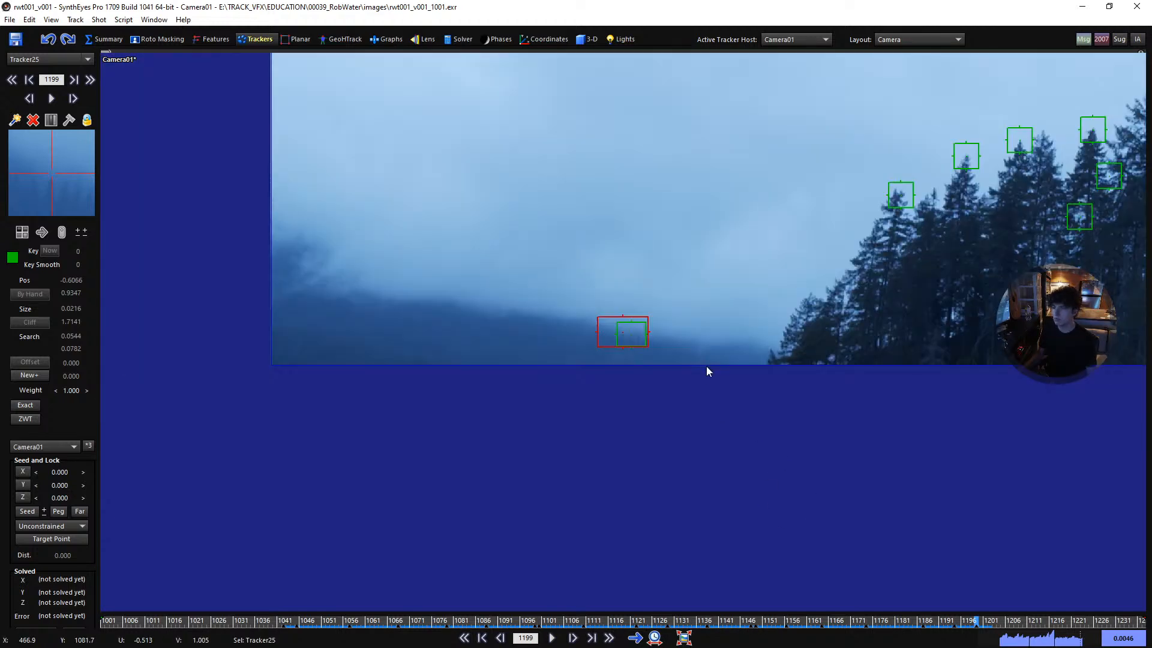
scroll(685, 340, up, 2)
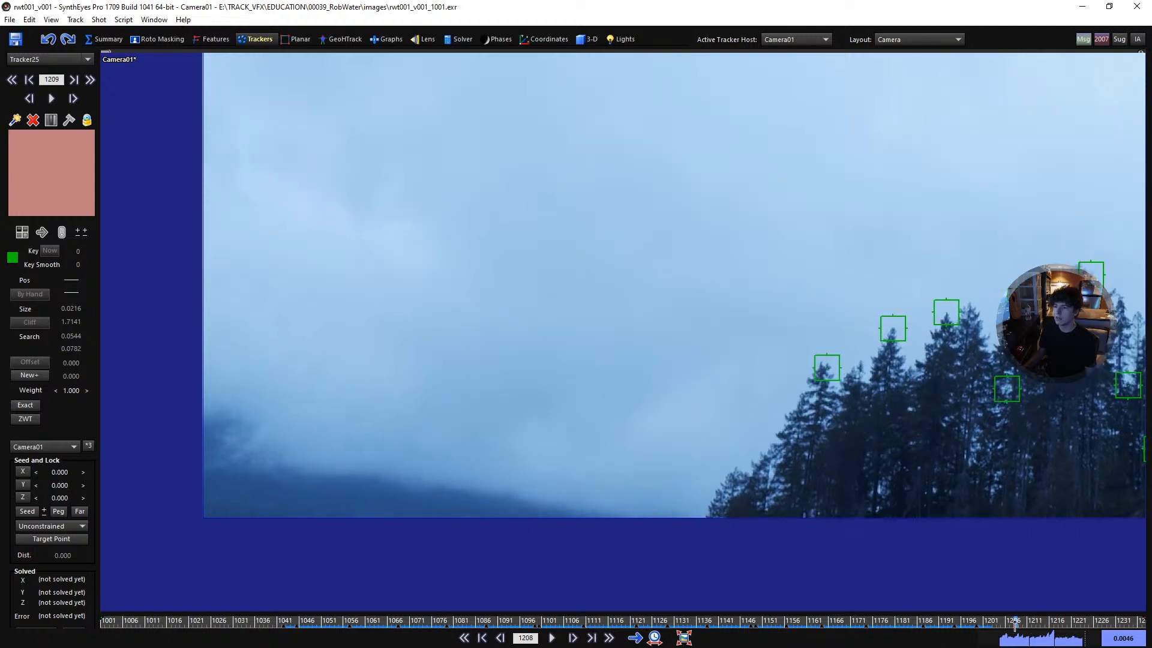
drag(1020, 622, 973, 627)
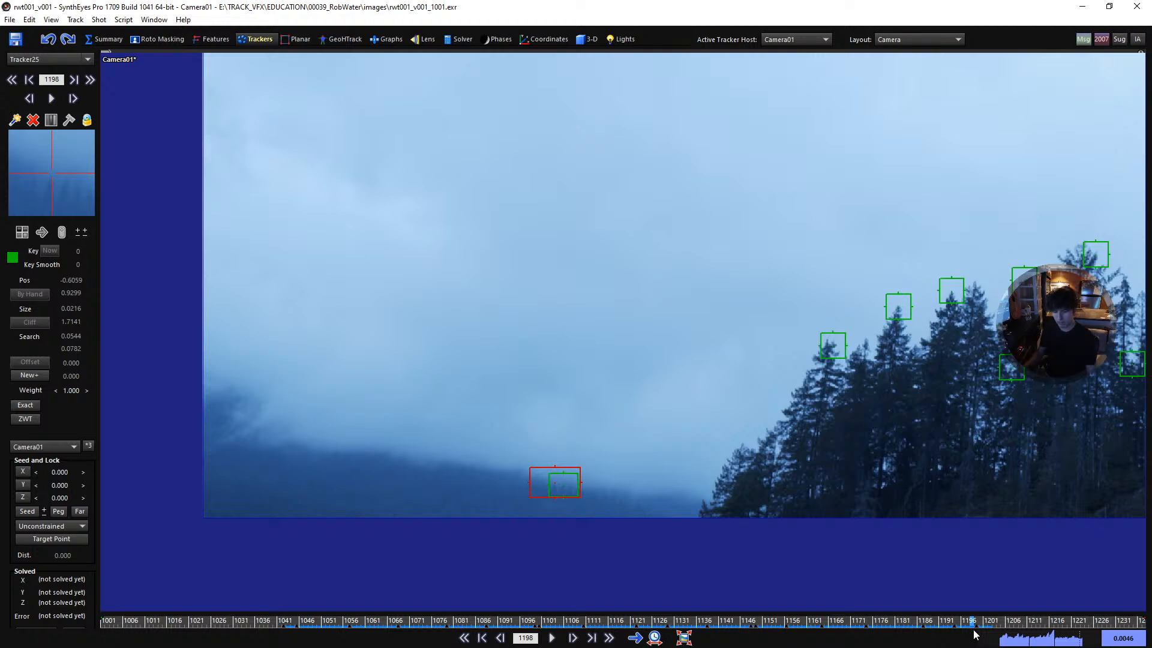
- Return to frame 1001 and play the shot to look over all placed trackers, ending back at the first frame
scroll(697, 407, down, 3)
middle_drag(693, 311, 455, 509)
key(shift+a)
middle_drag(499, 441, 425, 515)
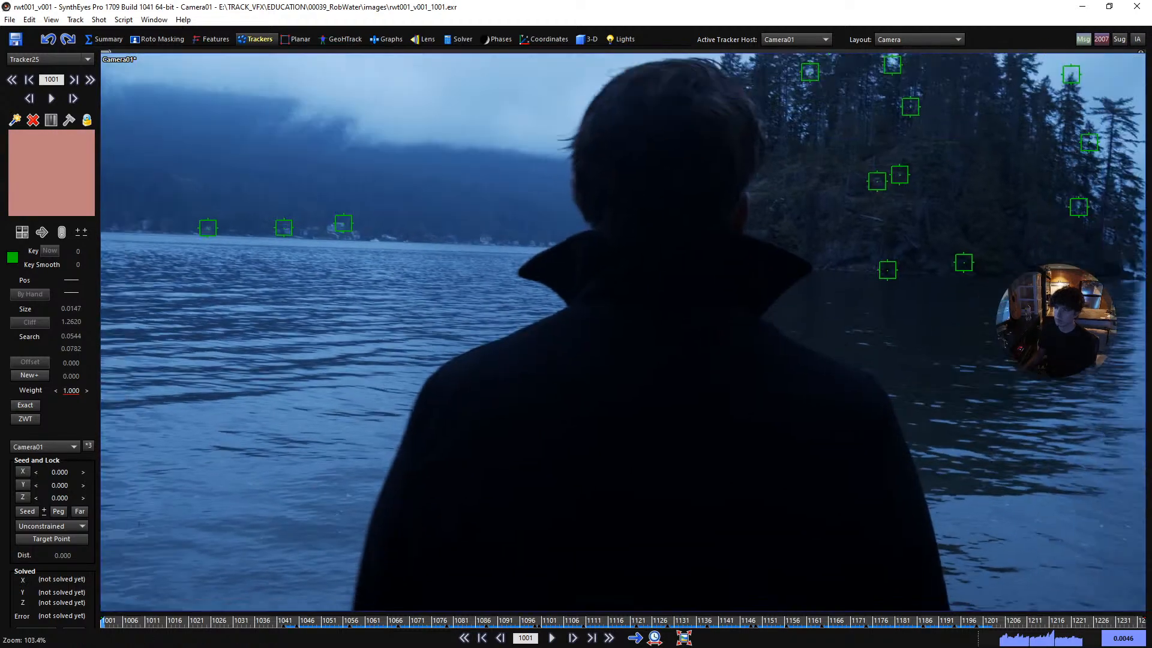
scroll(425, 487, down, 1)
scroll(519, 466, down, 1)
middle_drag(519, 467, 470, 473)
key(space)
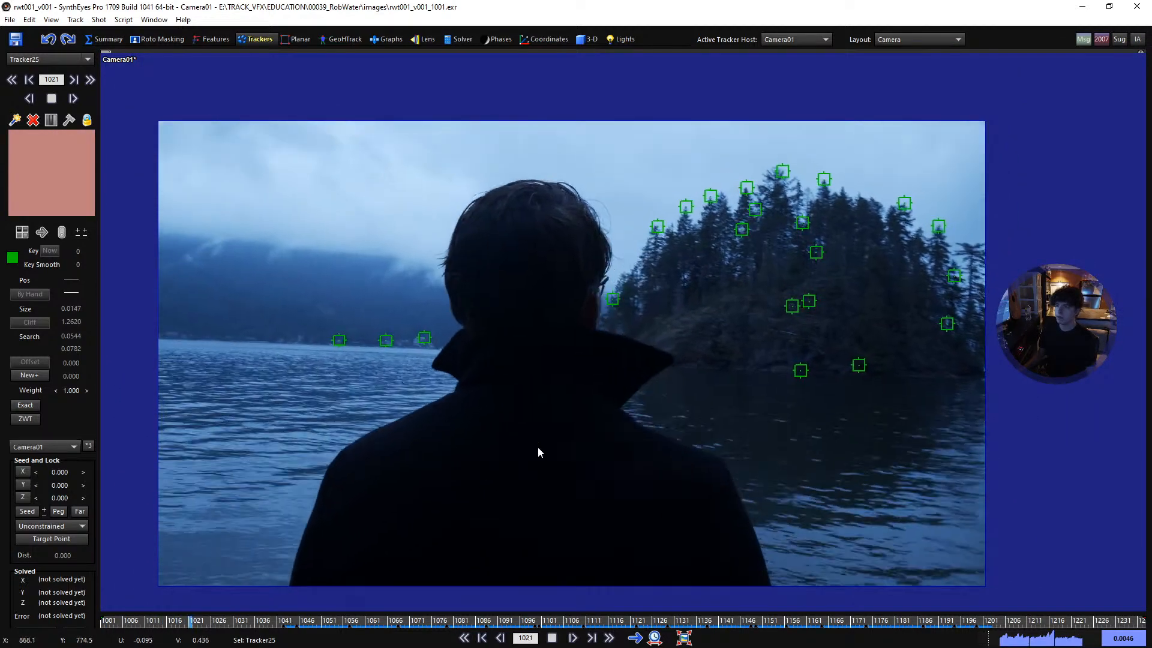
key(shift+a)
- Place a tracker on the tip of the man's coat collar at frame 1001 and set its size to 0.0142
scroll(650, 366, up, 4)
scroll(700, 293, up, 4)
click(707, 282)
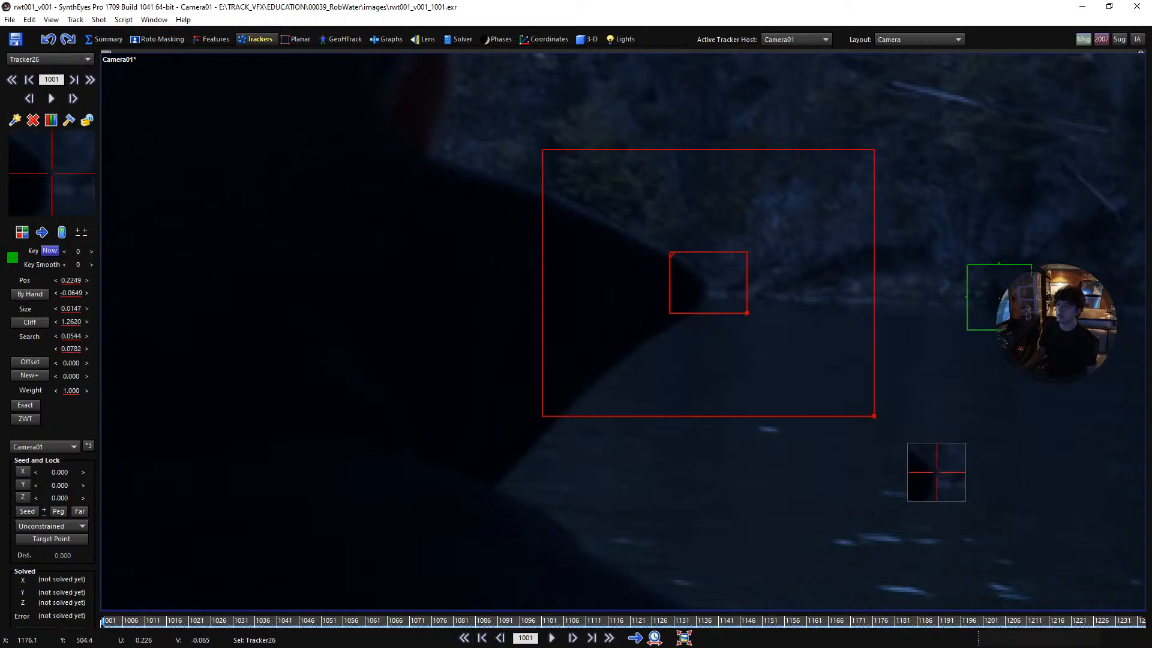
drag(708, 282, 738, 319)
drag(668, 259, 666, 259)
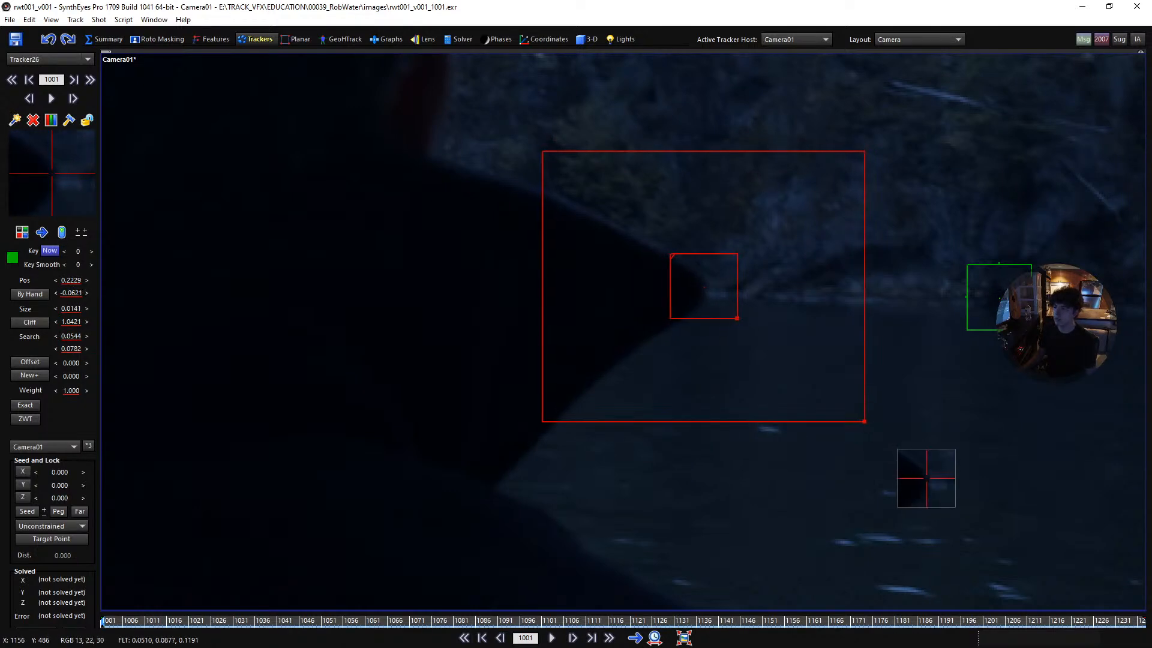
click(672, 255)
click(724, 300)
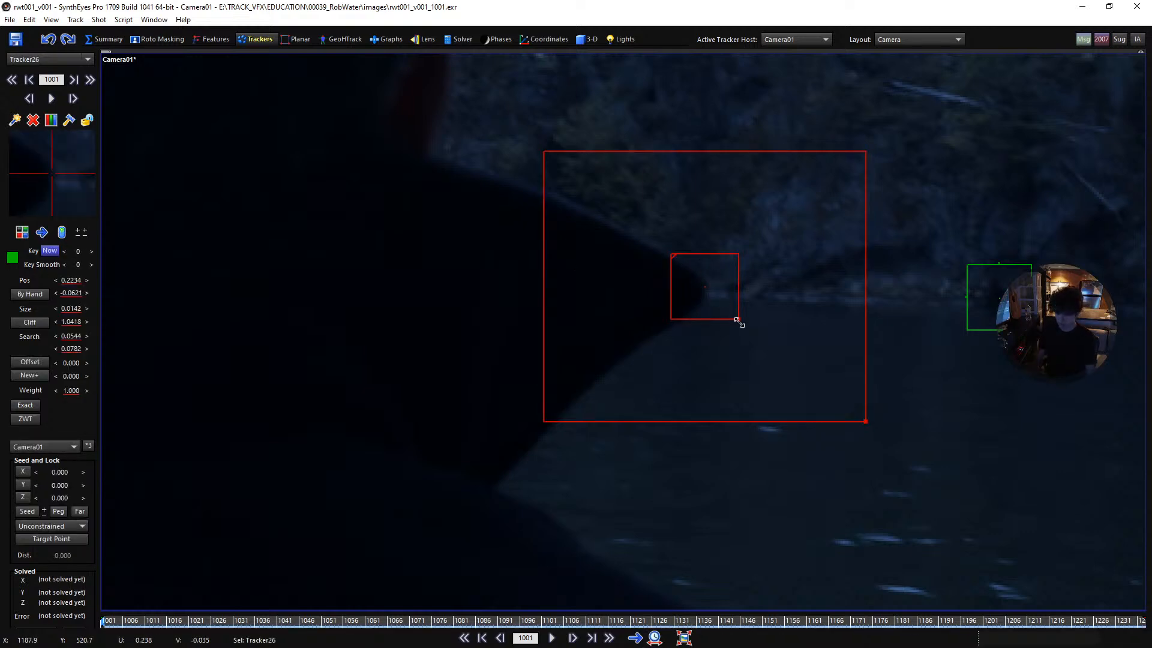
- Track the collar tip forward to frame 1008, stepping back once to check the opening frames
key(d)
key(d)
key(5)
key(s)
key(s)
key(d)
key(d)
key(d)
key(d)
key(d)
key(d)
key(d)
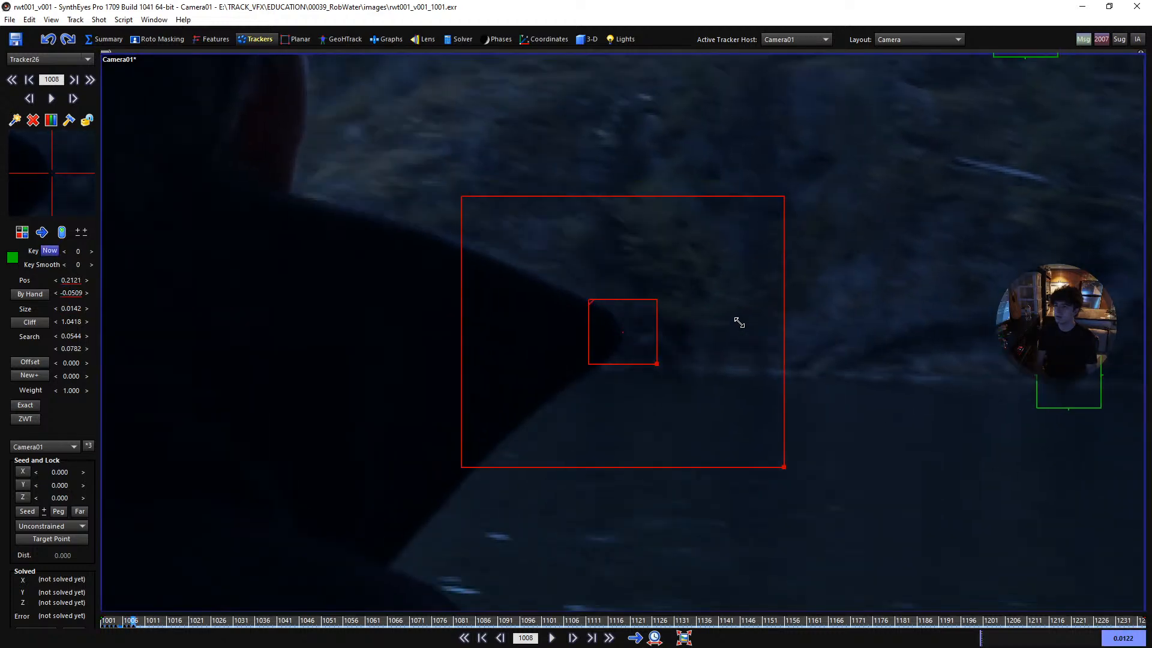
- Continue tracking the collar tip forward from frame 1008 to frame 1029
key(d)
key(d)
key(d)
key(d)
key(d)
key(d)
key(d)
key(d)
key(d)
key(d)
key(d)
key(d)
key(d)
key(d)
key(d)
key(d)
key(d)
key(d)
key(d)
key(d)
key(d)
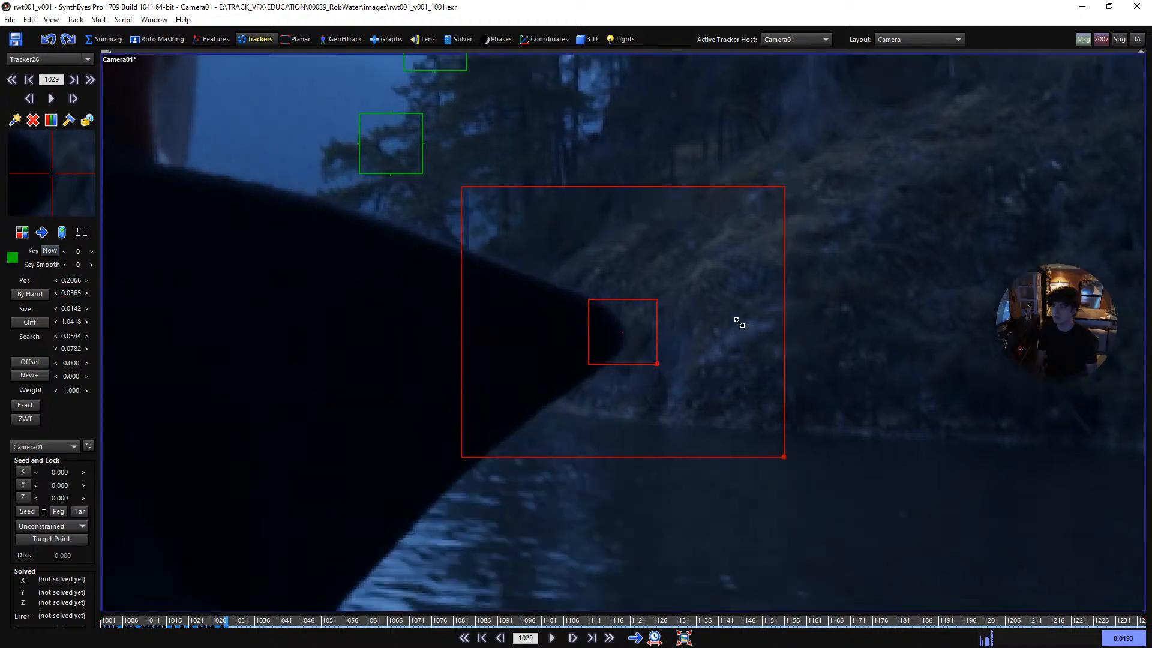
- Track the collar tip from frame 1029 to frame 1043, keying its position on the tip
key(d)
key(d)
key(d)
key(d)
key(d)
key(d)
key(d)
key(d)
key(d)
key(d)
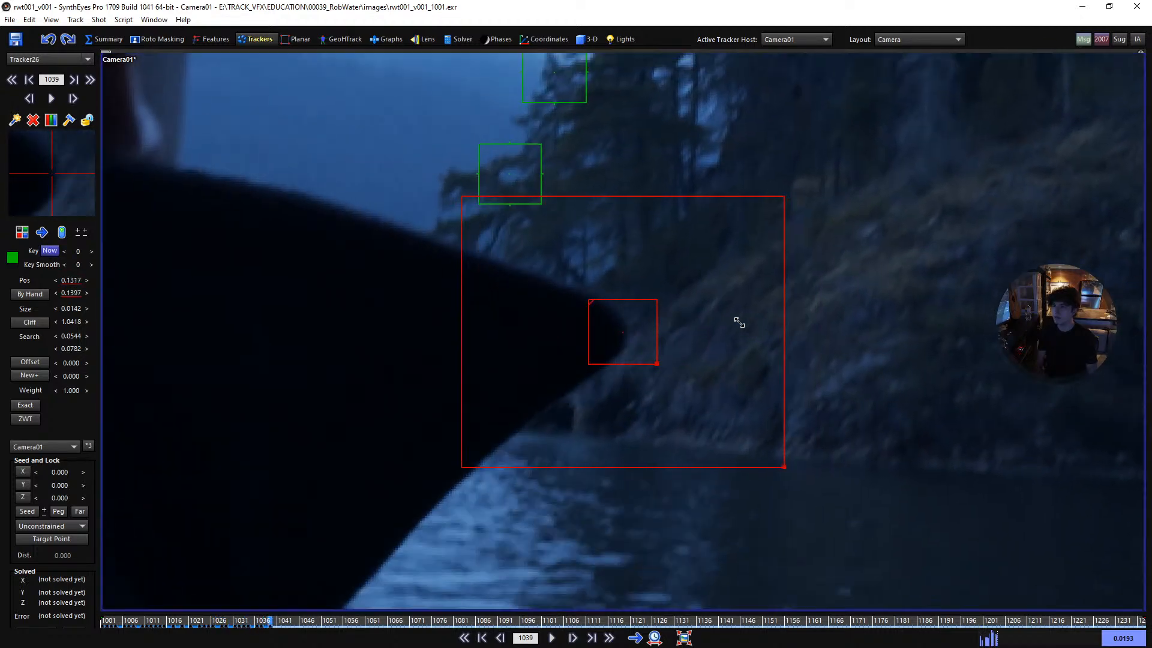
key(d)
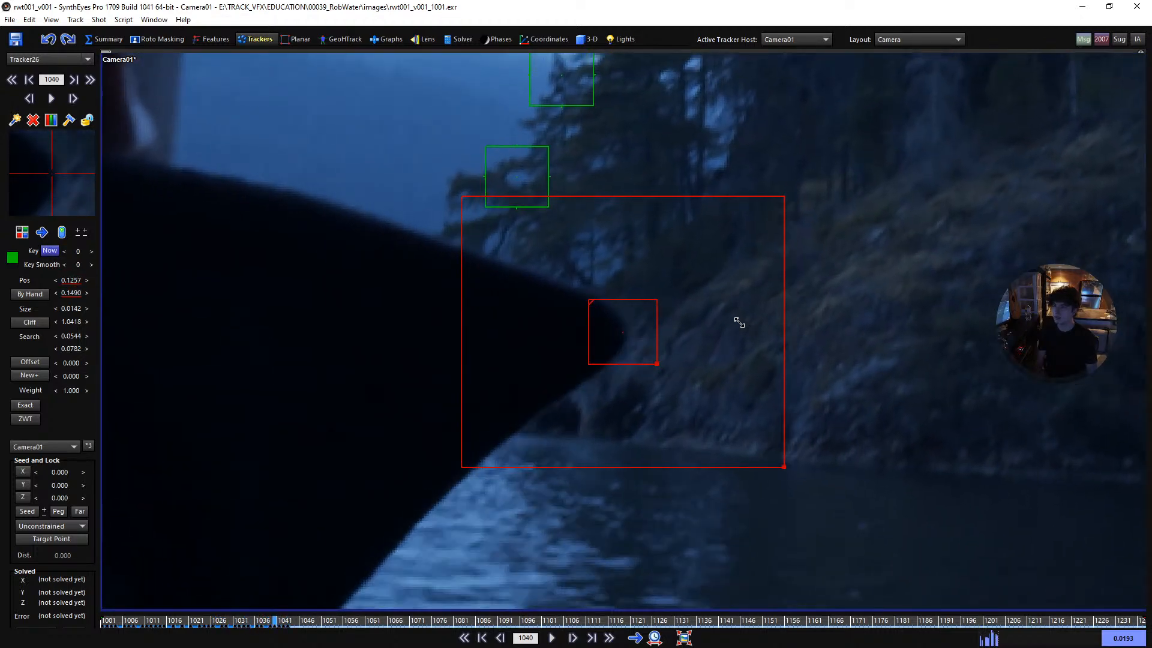
key(d)
key(d)
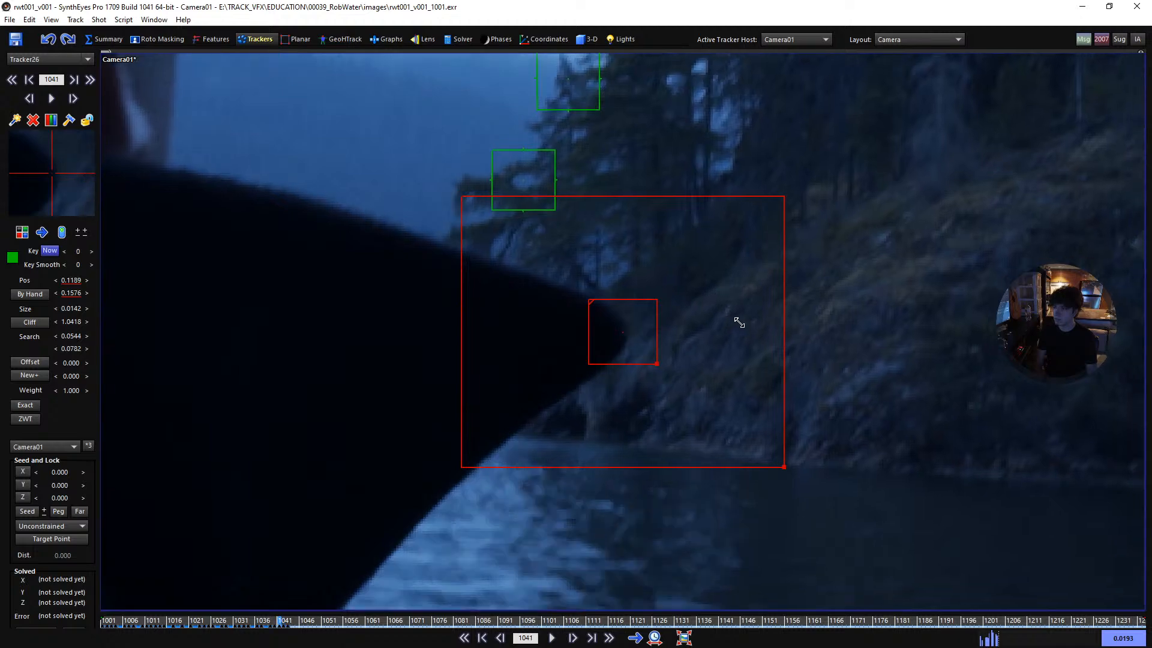
key(d)
key(d)
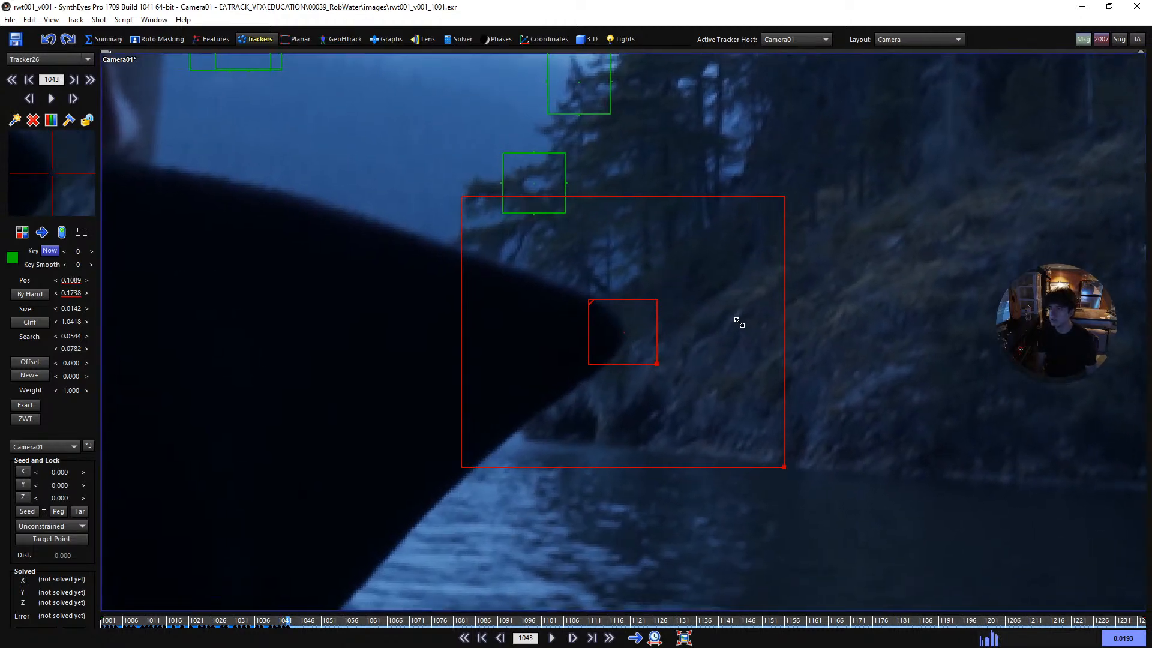
- Advance the collar tip tracker from frame 1043 to frame 1052, keeping it keyed on the tip
key(d)
key(d)
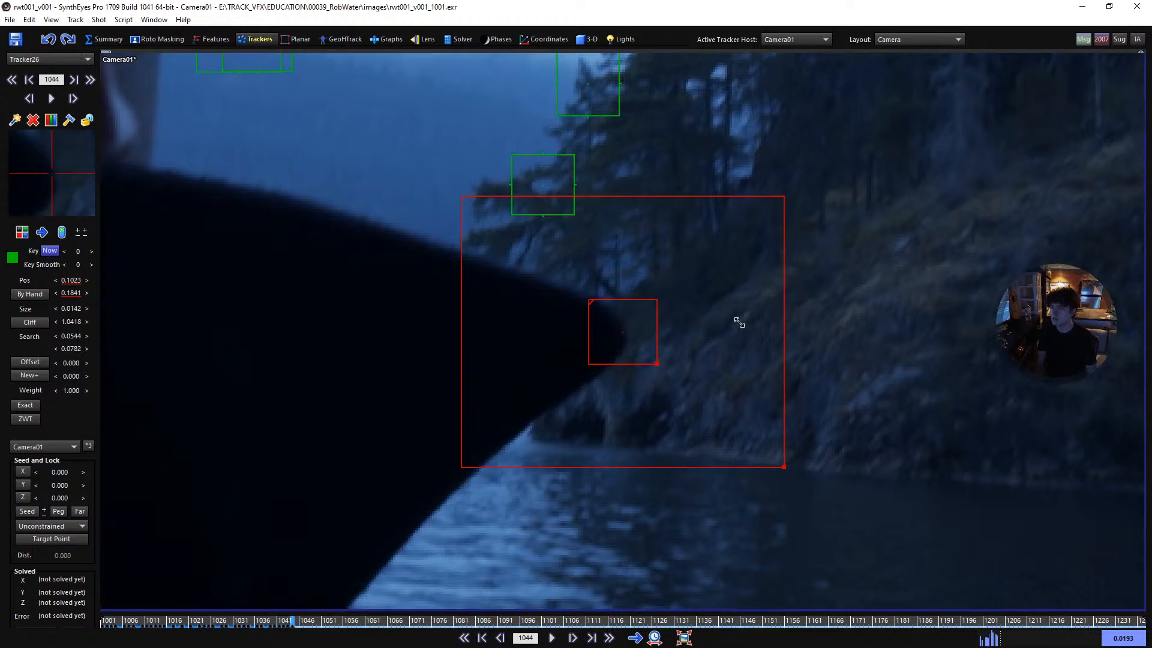
key(d)
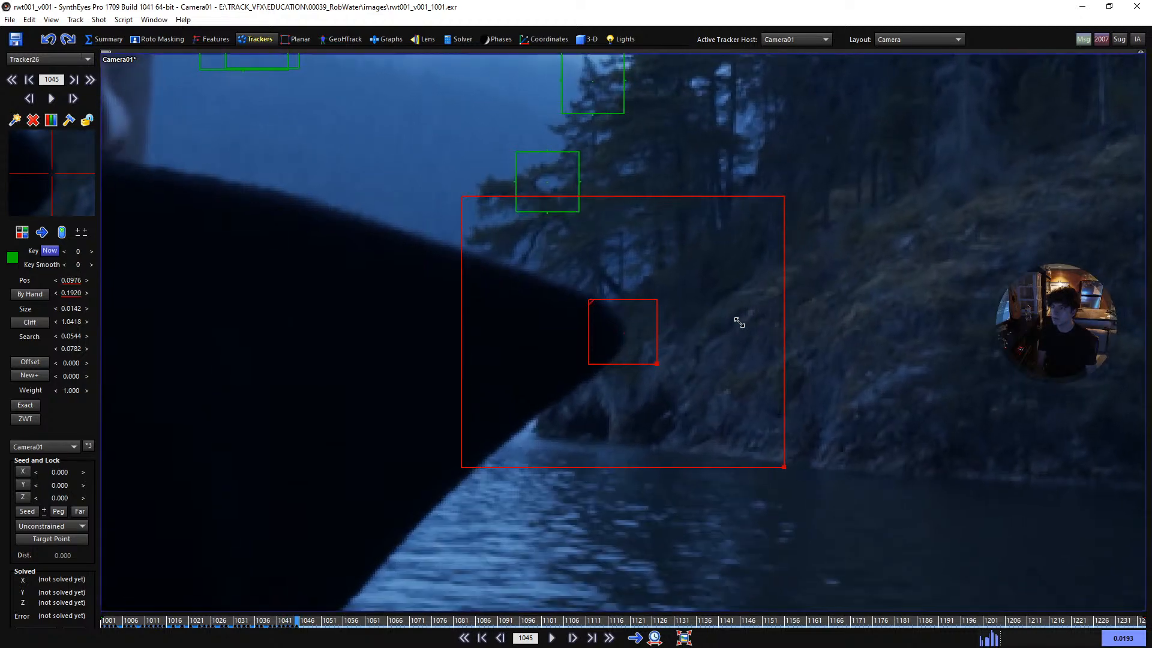
key(d)
key(d)
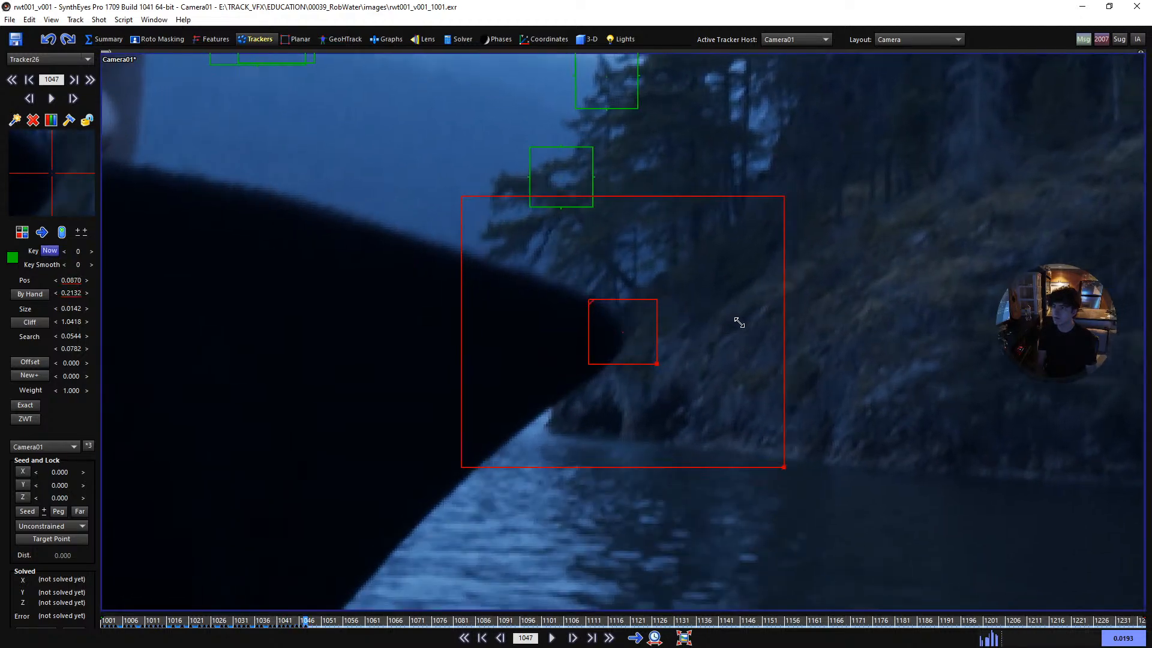
key(d)
key(d)
key(d)
key(d)
key(d)
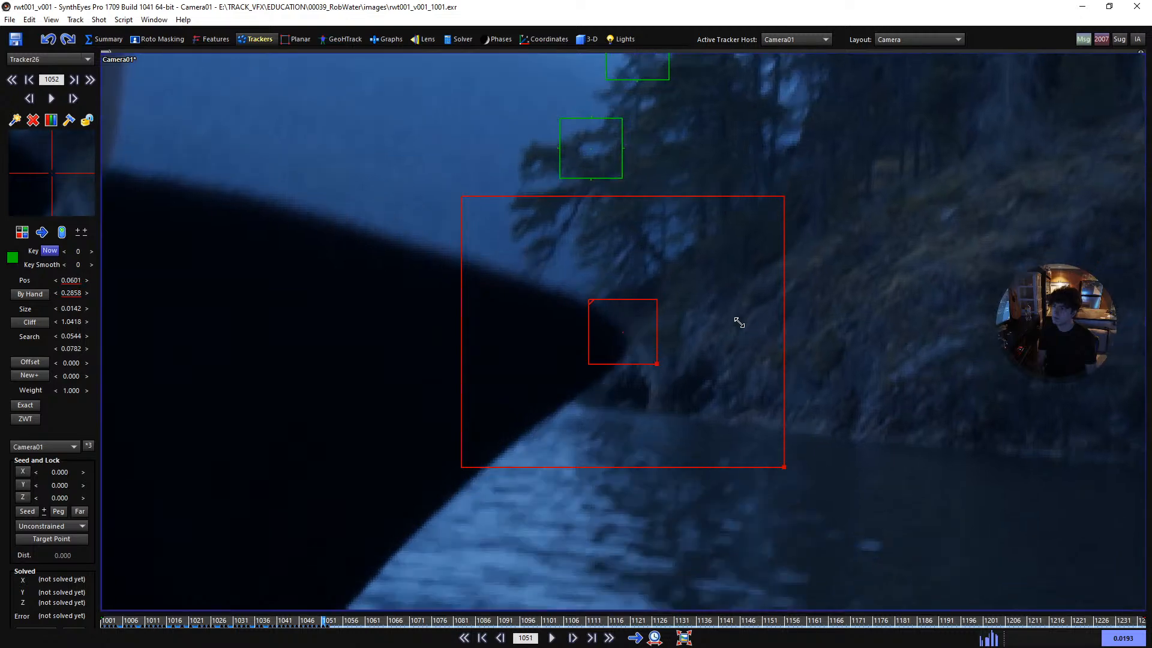
- Recheck the collar tracker around frame 1051, nudge it down onto the tip at frame 1052 and advance to frame 1053
key(s)
key(s)
key(d)
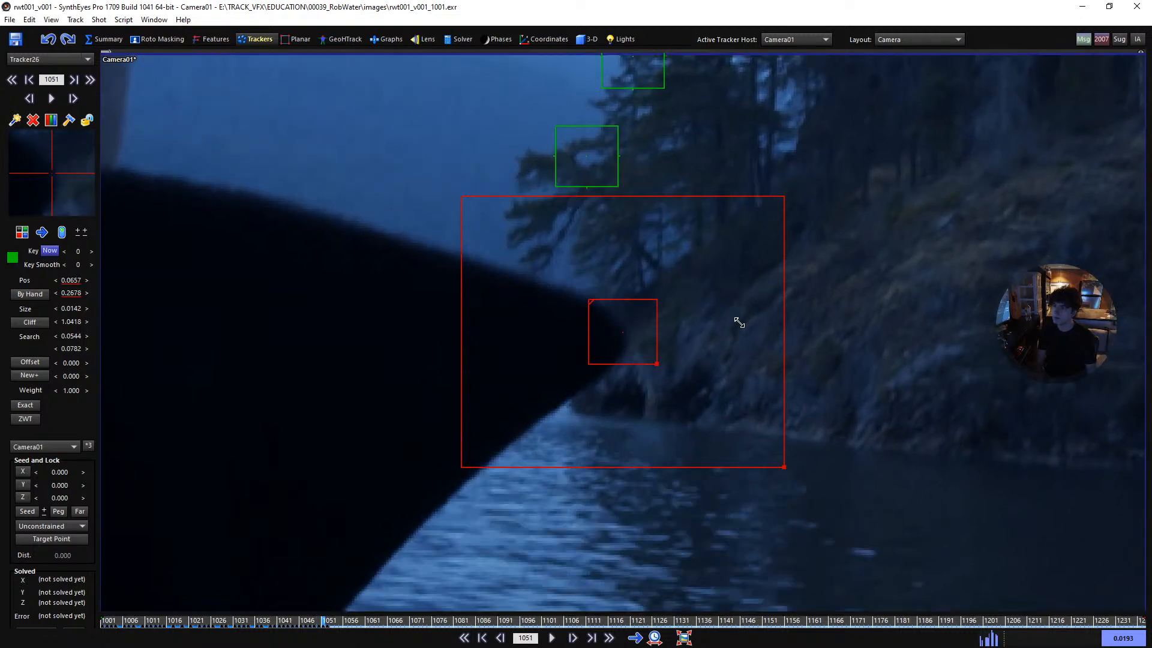
key(d)
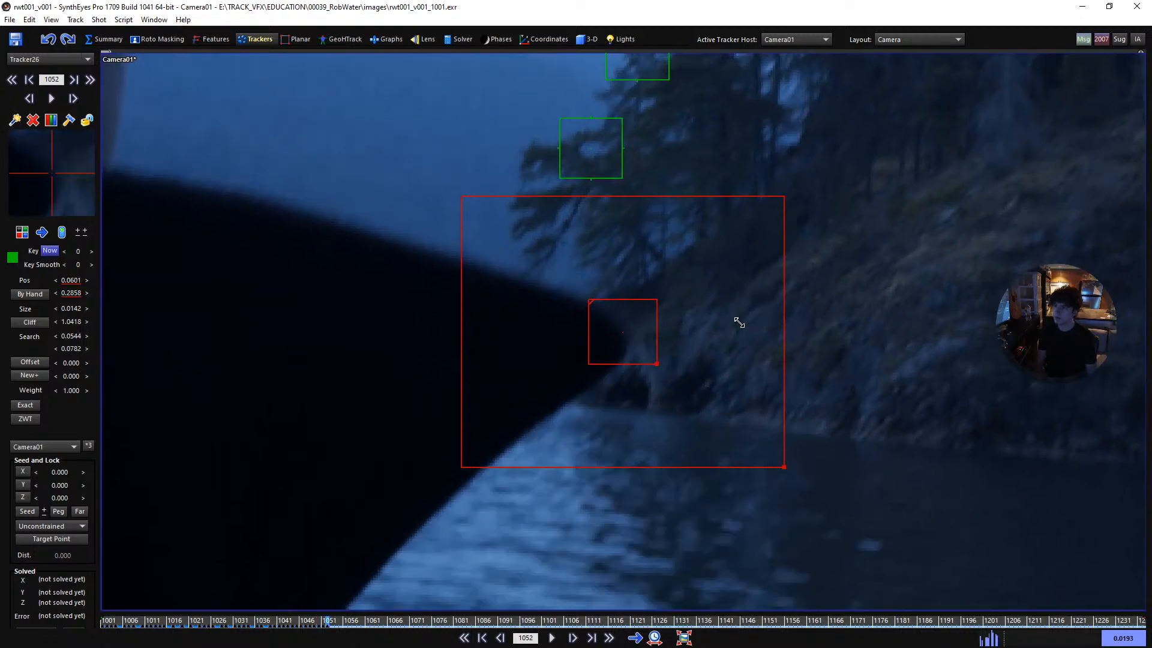
key(Down)
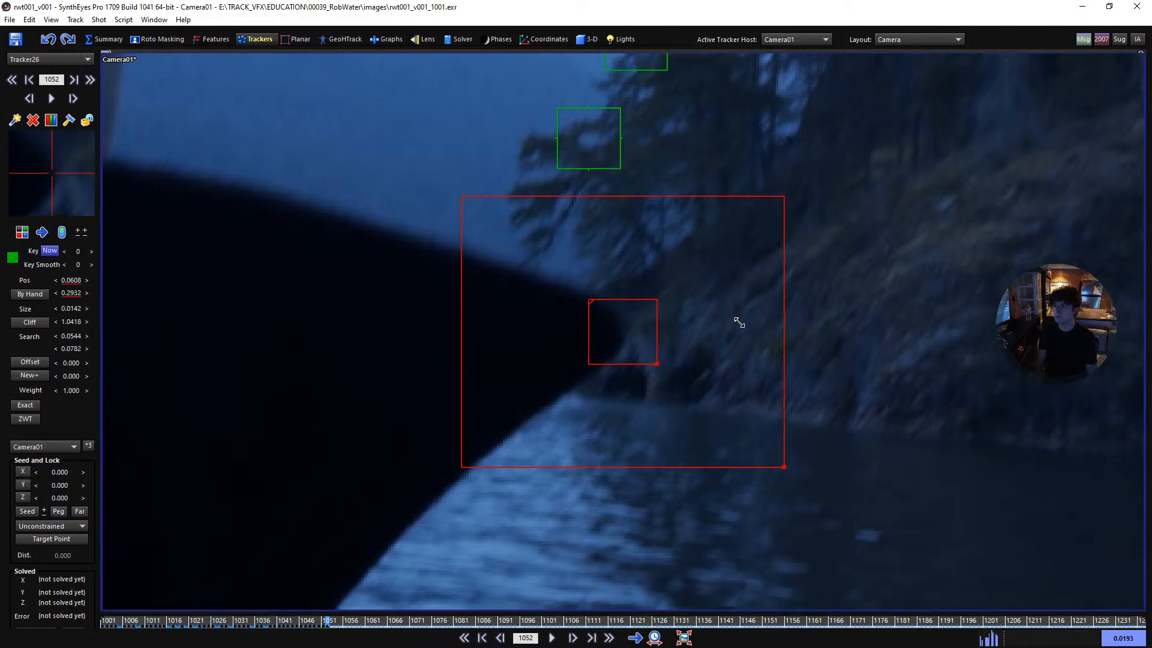
key(d)
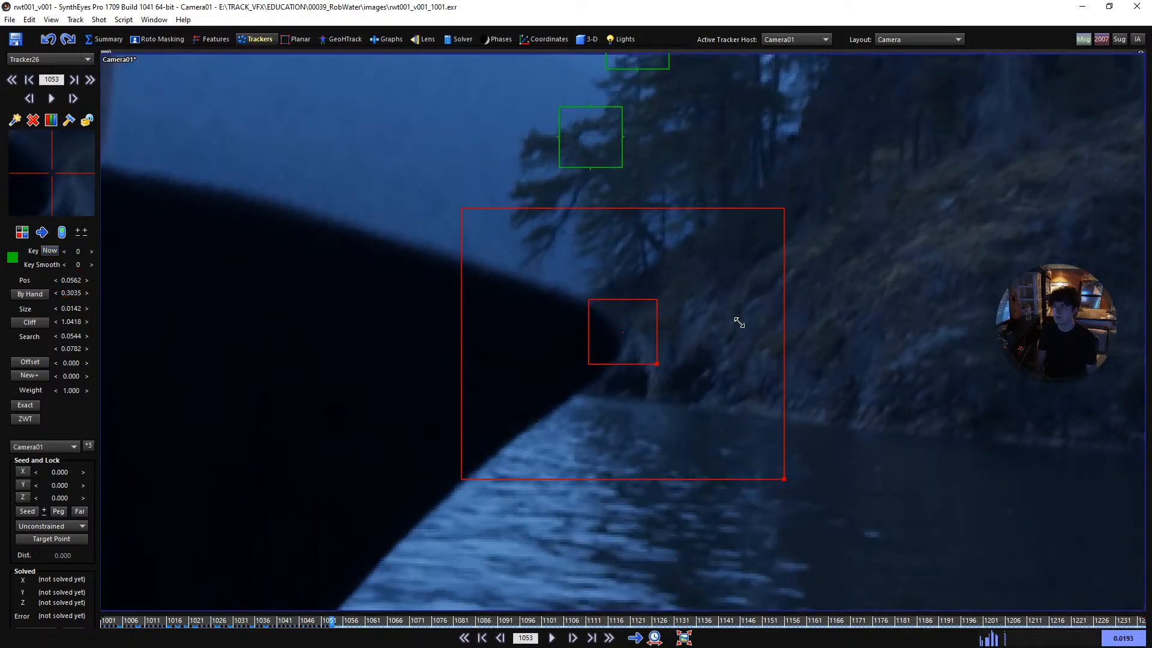
- Return to the collar tracker's previous keyframe and fine-tune its centre on the collar tip in the magnified tracker view
key(a)
scroll(53, 175, up, 2)
scroll(52, 175, down, 2)
scroll(51, 172, up, 1)
key(d)
mouse_move(51, 172)
mouse_down()
mouse_move(52, 148)
mouse_move(51, 172)
mouse_up()
- Track the collar tip forward to frame 1061, stepping back repeatedly to compare its position between neighbouring frames
key(d)
key(s)
key(d)
key(d)
key(s)
key(d)
key(d)
key(d)
key(s)
key(d)
key(s)
key(d)
key(d)
key(d)
key(d)
- Resize the collar tracker to size 0.0152 with aspect 0.8758 and track it forward to frame 1066
key(d)
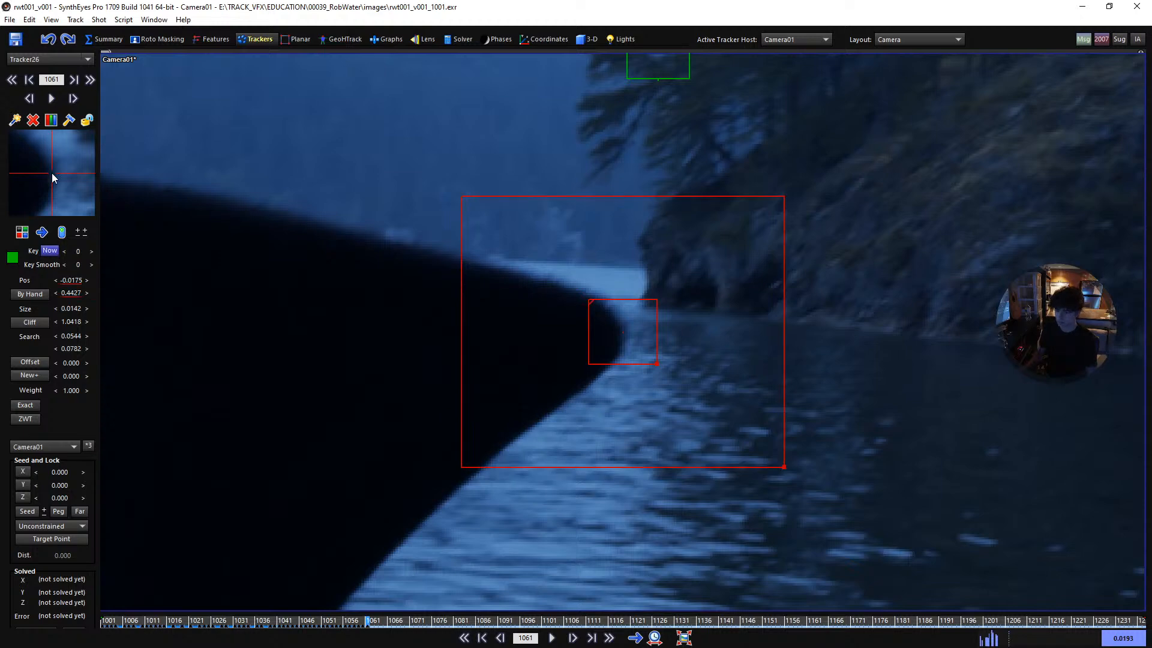
key(d)
key(d)
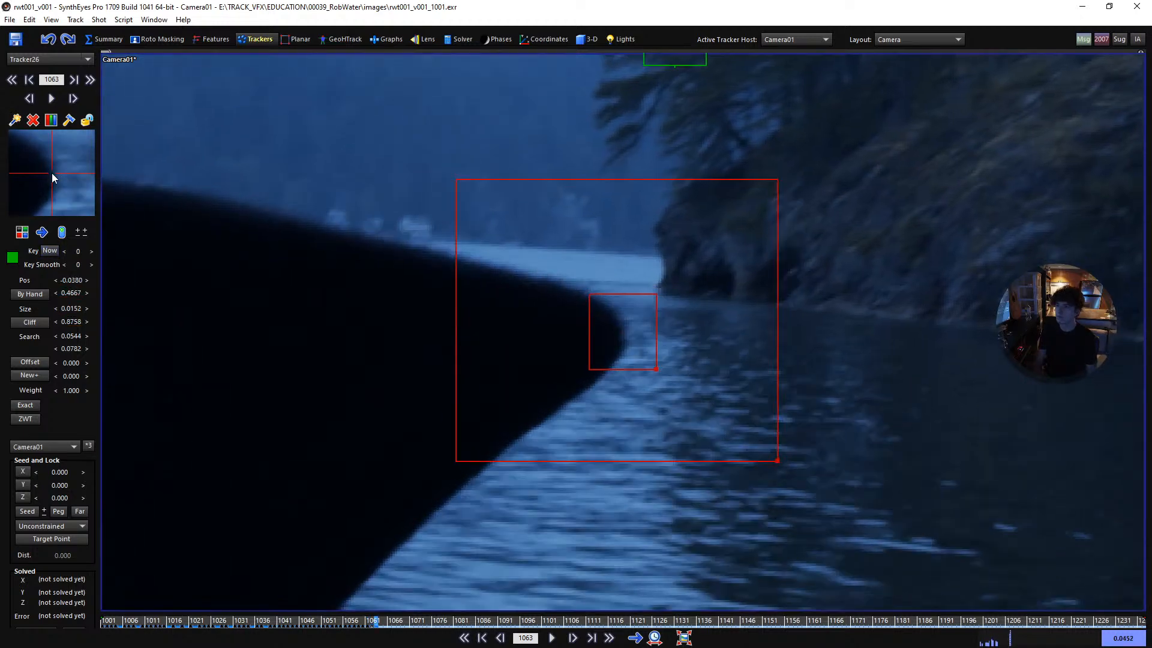
key(d)
key(d)
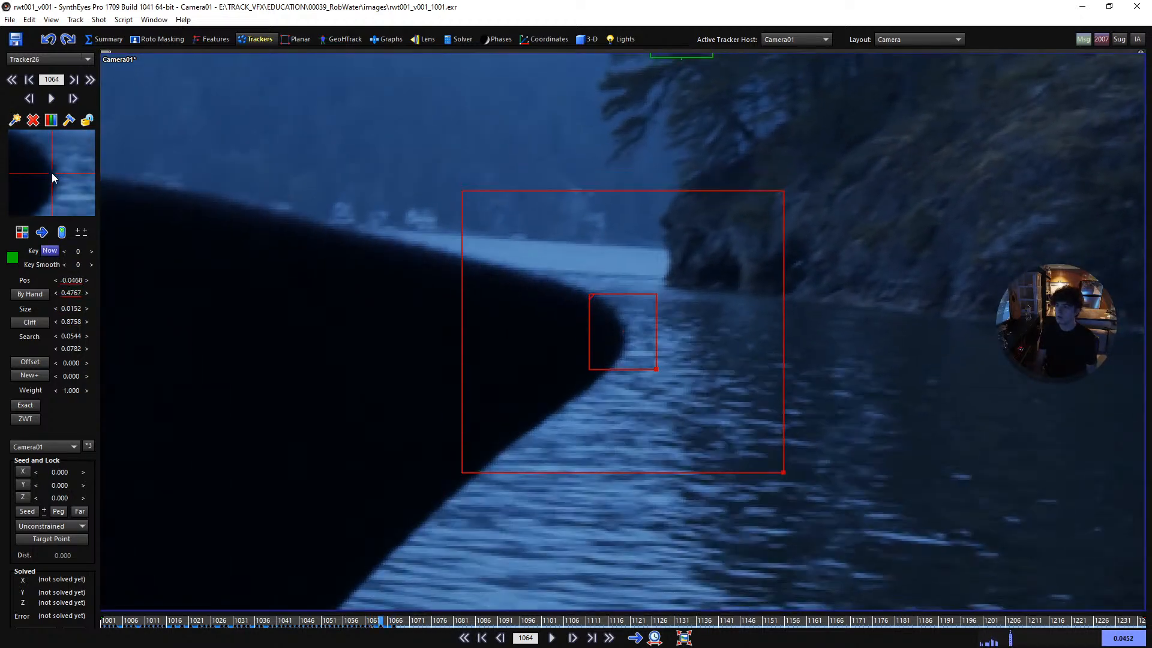
key(d)
- Track the collar tip forward to frame 1076, making the tracker taller at size 0.0166 with aspect 0.7348
key(d)
key(d)
key(d)
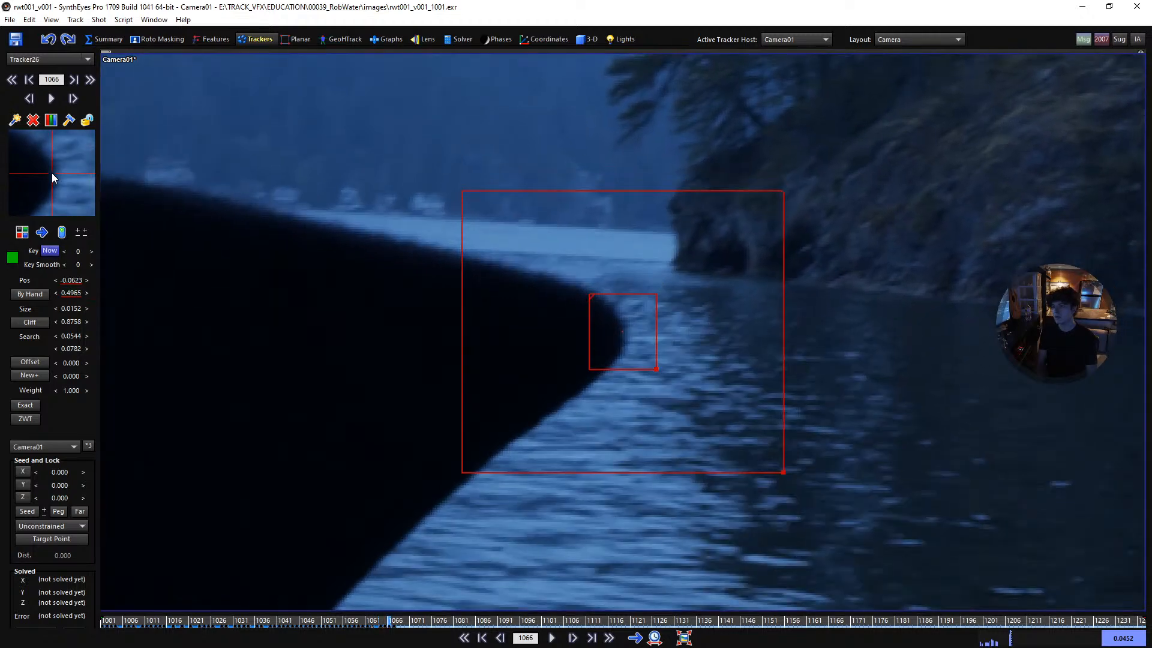
key(d)
key(d)
key(d)
key(d)
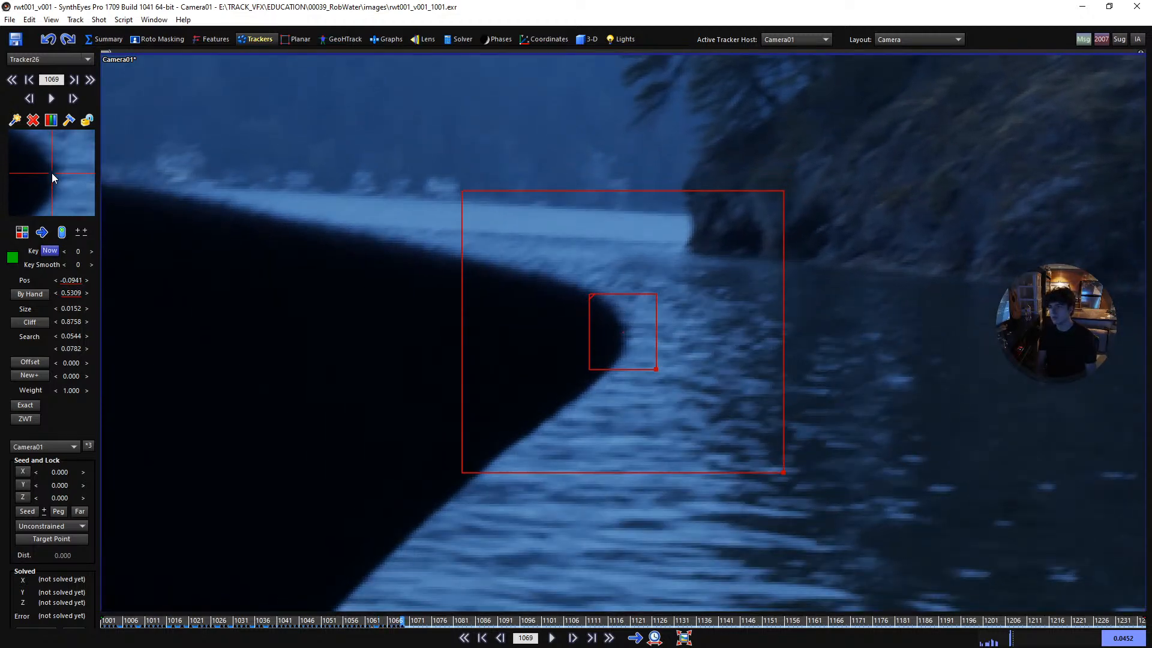
- Track the collar tip forward to frame 1088, enlarging the tracker to size 0.0174 with aspect 0.7450
key(d)
key(d)
key(d)
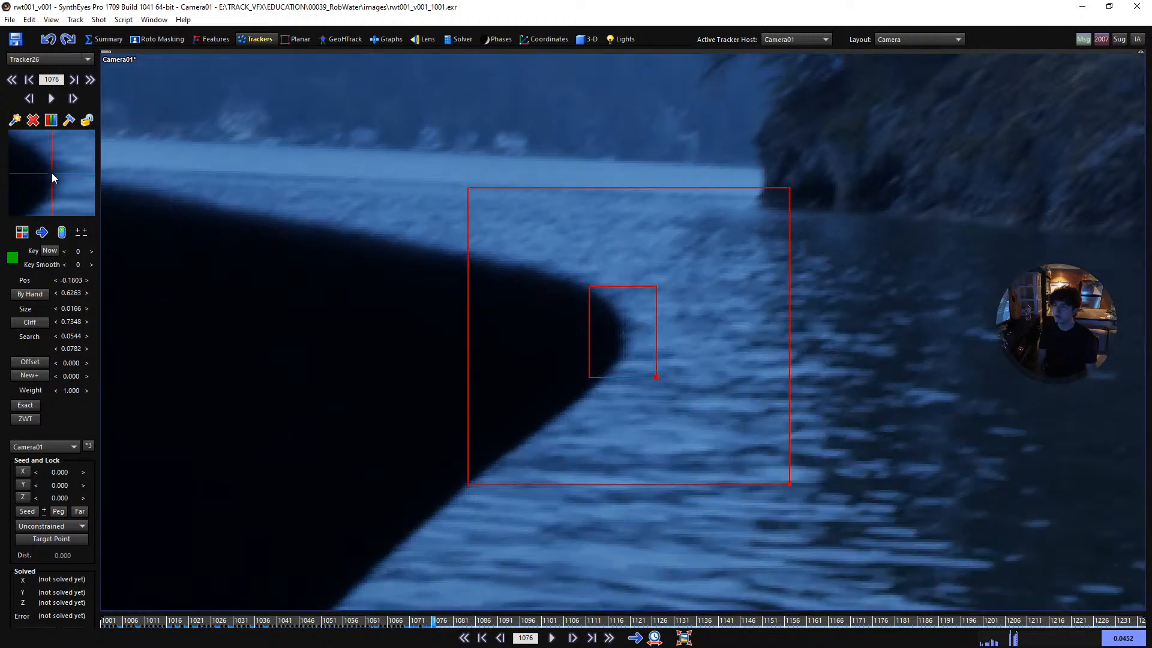
key(d)
key(d)
key(d)
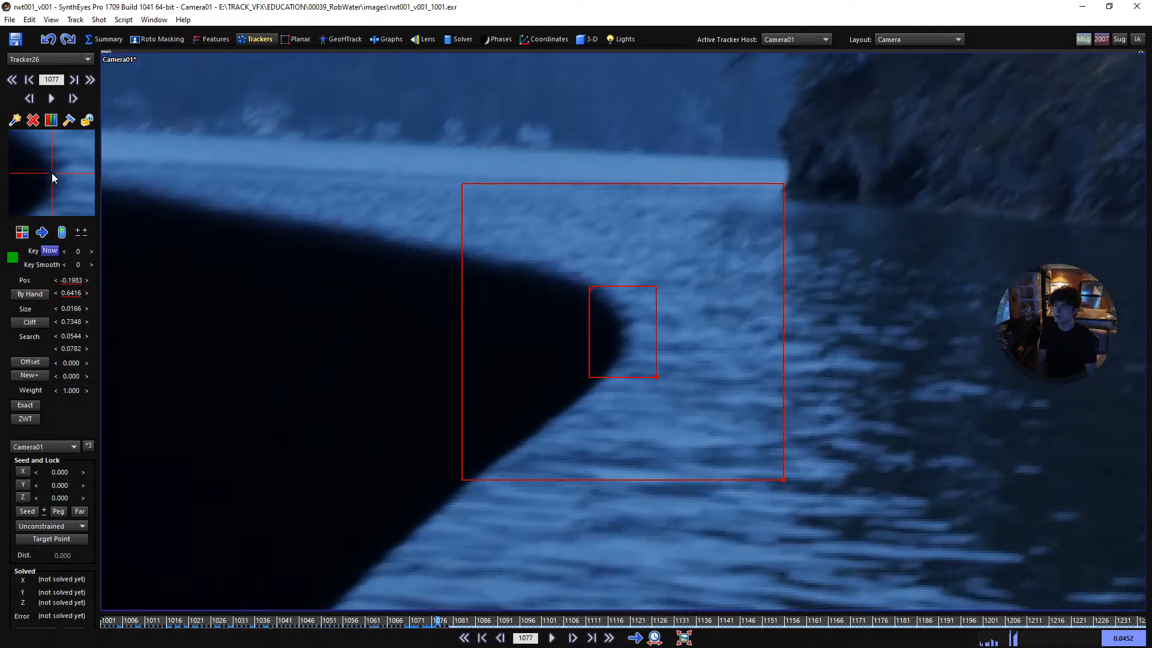
key(d)
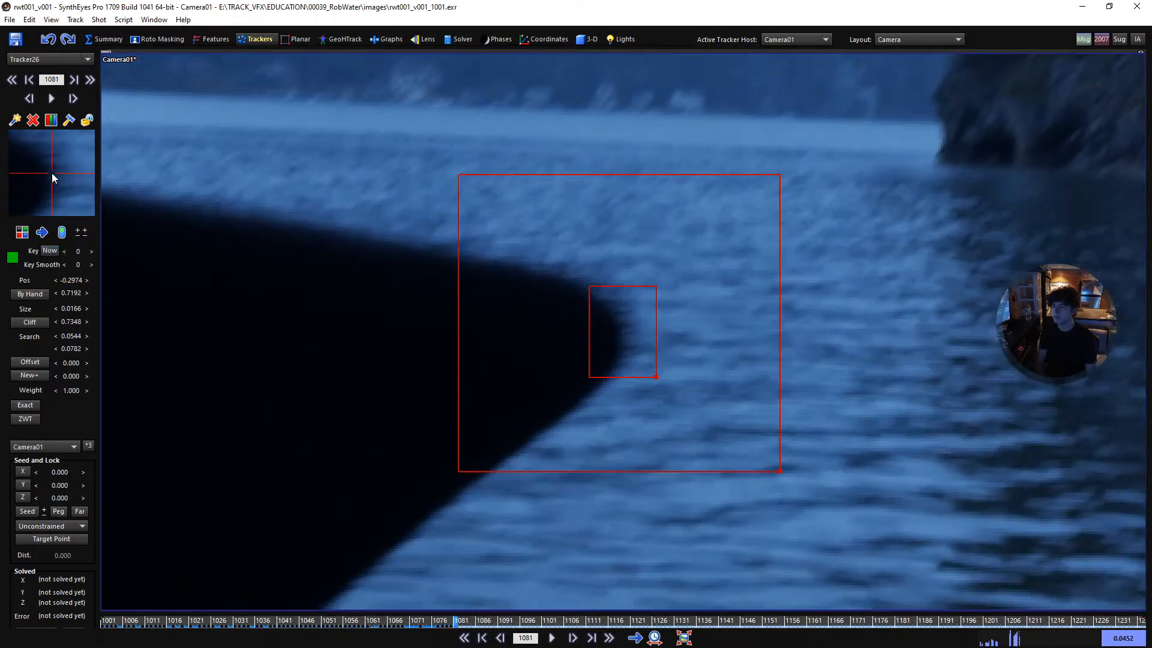
key(d)
key(d)
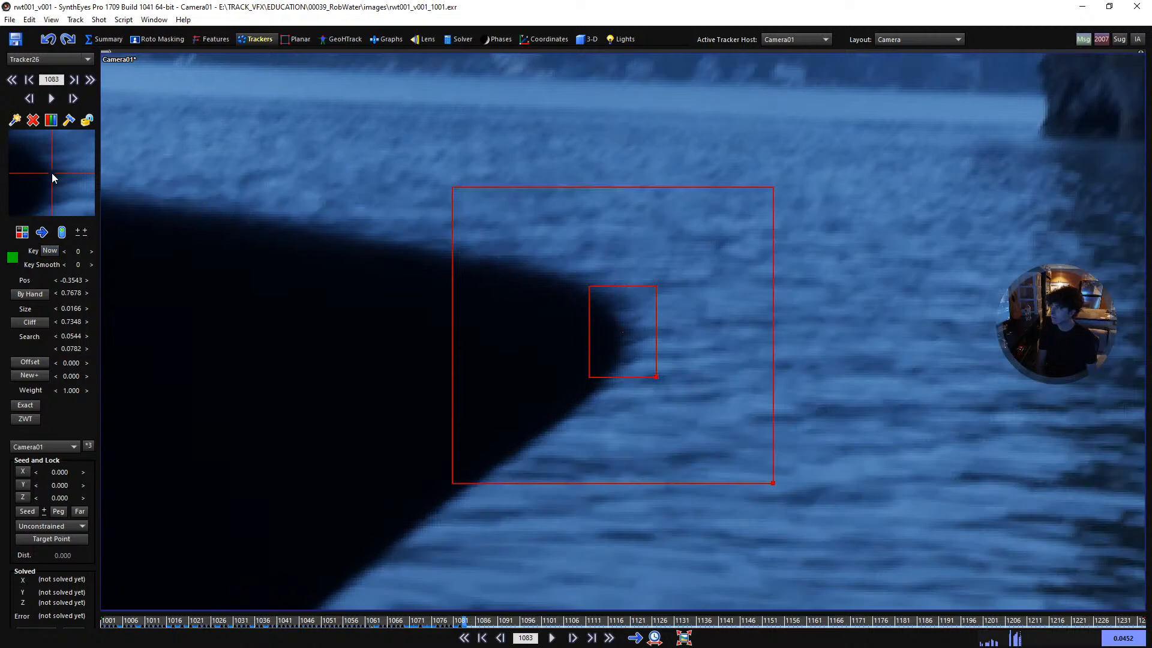
key(d)
key(d)
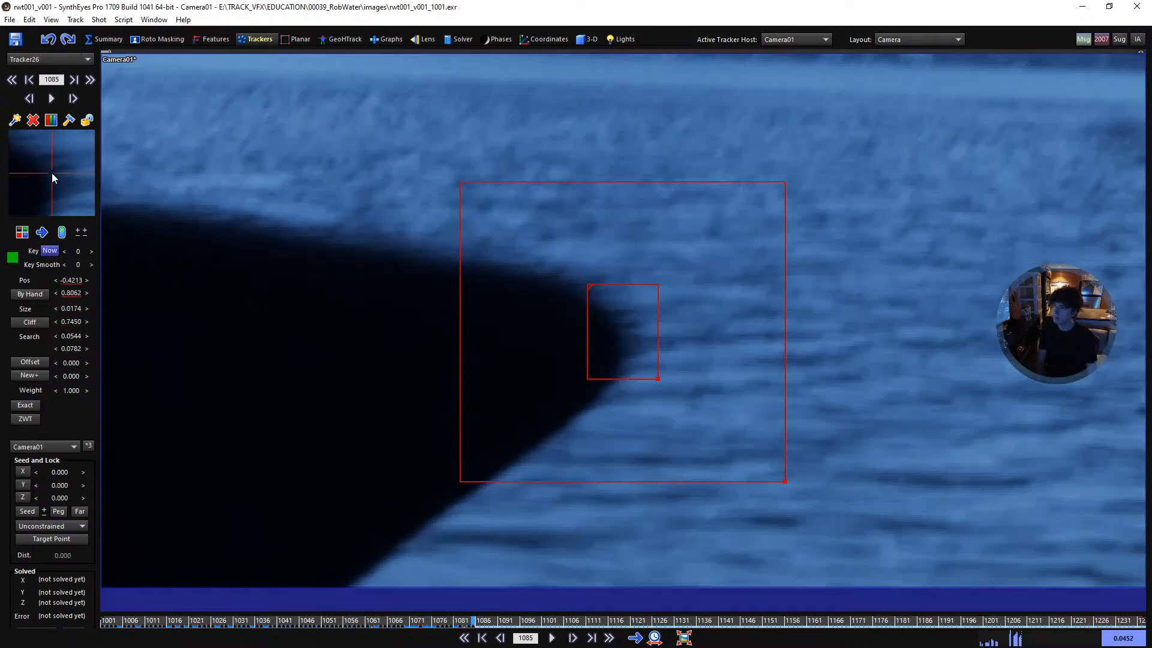
key(d)
key(d)
key(d)
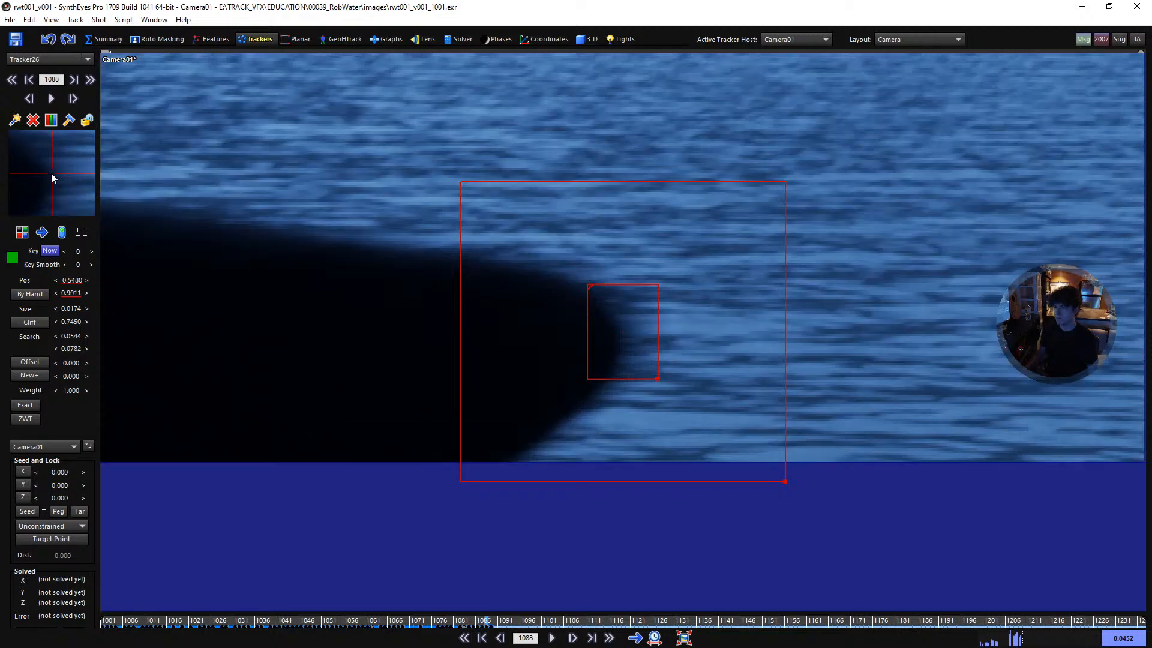
- Track the collar tip to frame 1090, nudging the tracker's centre onto the tip and comparing its position between neighbouring frames
scroll(339, 129, down, 2)
key(s)
key(d)
key(d)
drag(42, 173, 50, 177)
key(s)
key(d)
key(d)
key(s)
key(s)
key(d)
key(d)
key(s)
key(s)
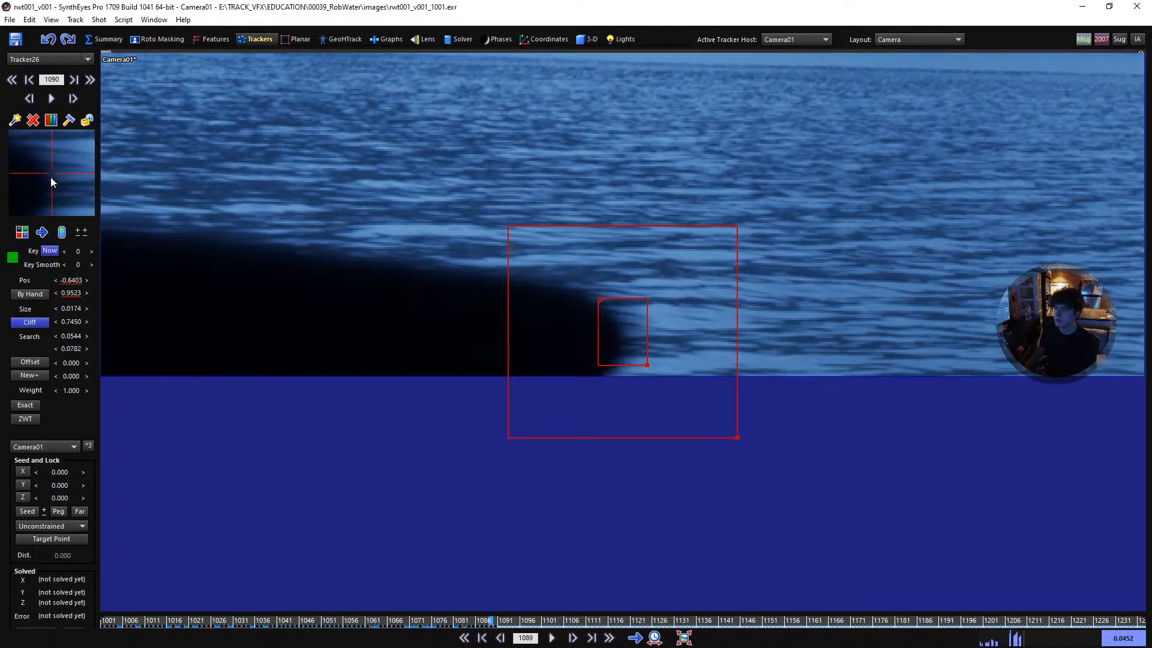
key(d)
key(s)
key(d)
key(s)
key(d)
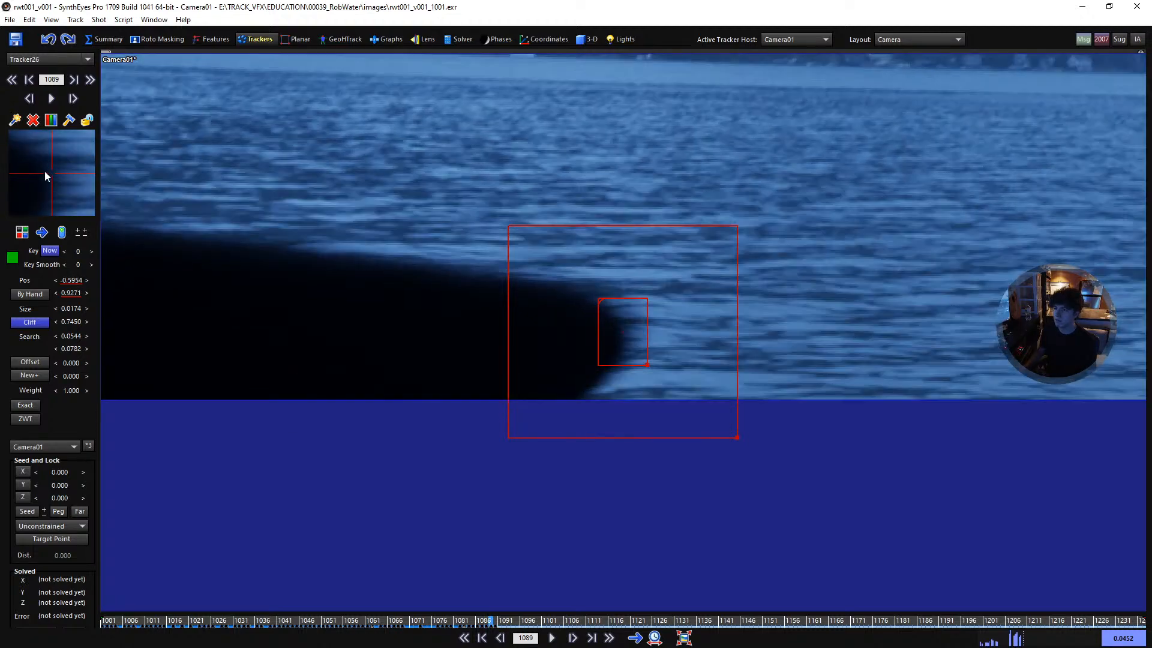
- Advance the collar tracker to the last frames before 1092 and re-centre it on the tip, checking it against neighbouring frames
key(d)
key(d)
drag(50, 168, 51, 172)
key(s)
key(d)
key(s)
key(d)
key(s)
key(s)
key(d)
key(d)
key(s)
key(d)
scroll(528, 510, down, 3)
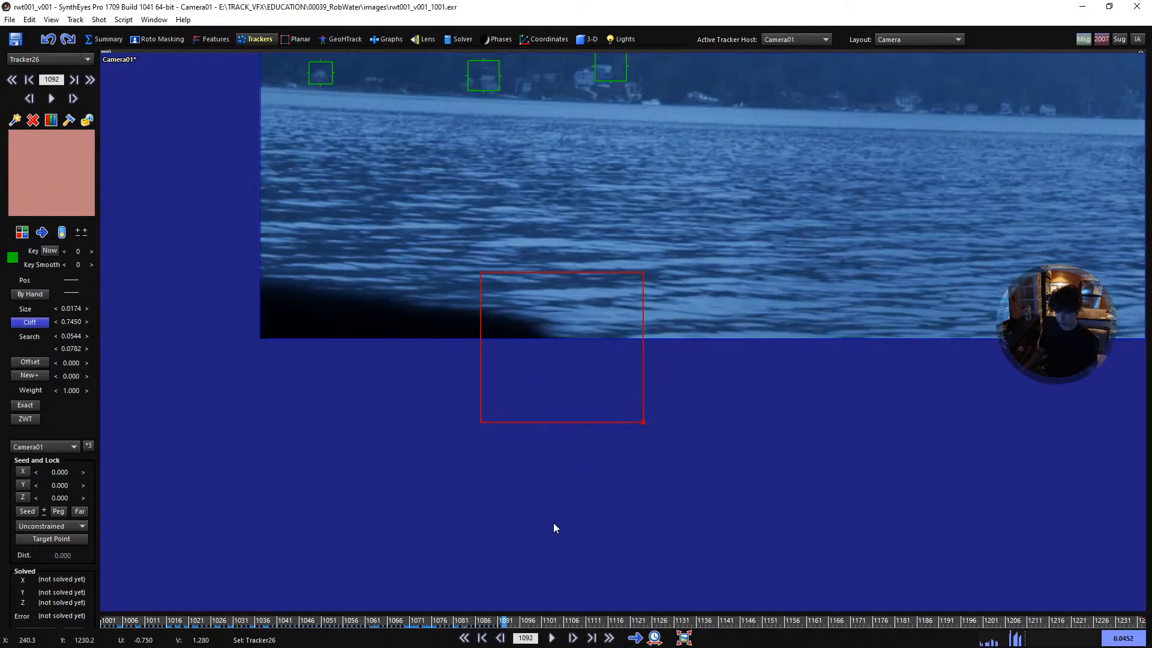
- Lock the finished collar tracker and step back through the shot to frame 1001
key(l)
key(s)
key(s)
key(s)
key(s)
key(s)
key(s)
key(s)
key(s)
key(s)
key(s)
key(s)
key(s)
key(s)
key(s)
key(s)
key(s)
key(s)
key(s)
key(s)
key(s)
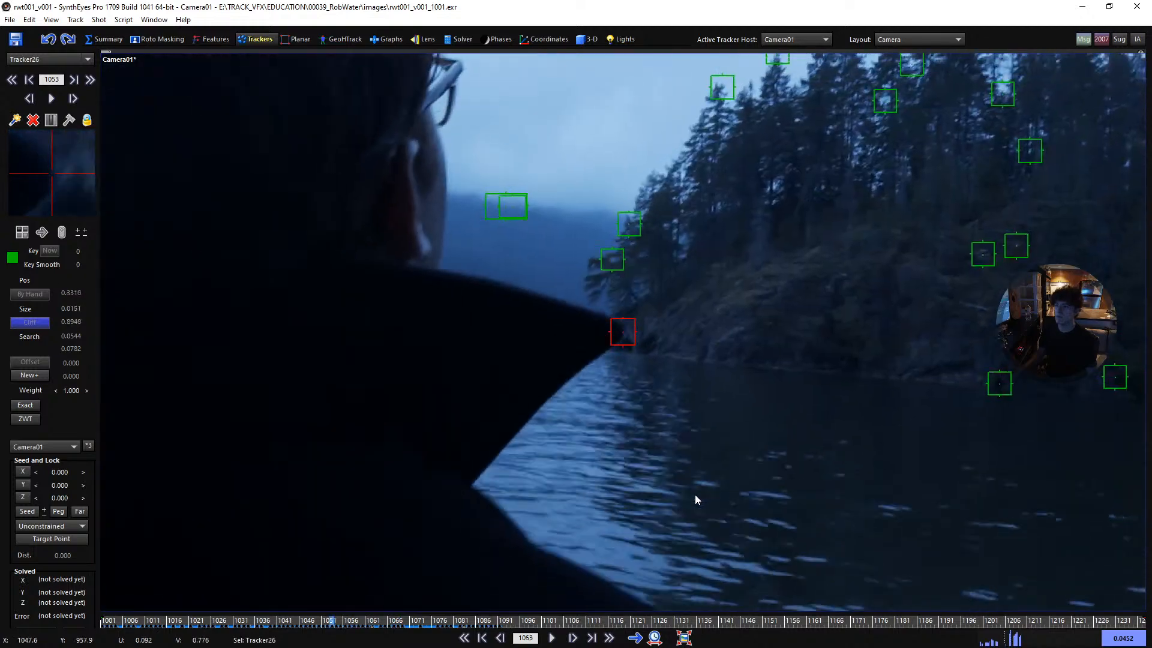
key(s)
key(s)
key(s)
key(s)
key(s)
key(s)
key(s)
key(s)
key(s)
key(s)
key(s)
key(s)
key(s)
key(s)
key(s)
key(s)
key(s)
key(s)
key(s)
key(s)
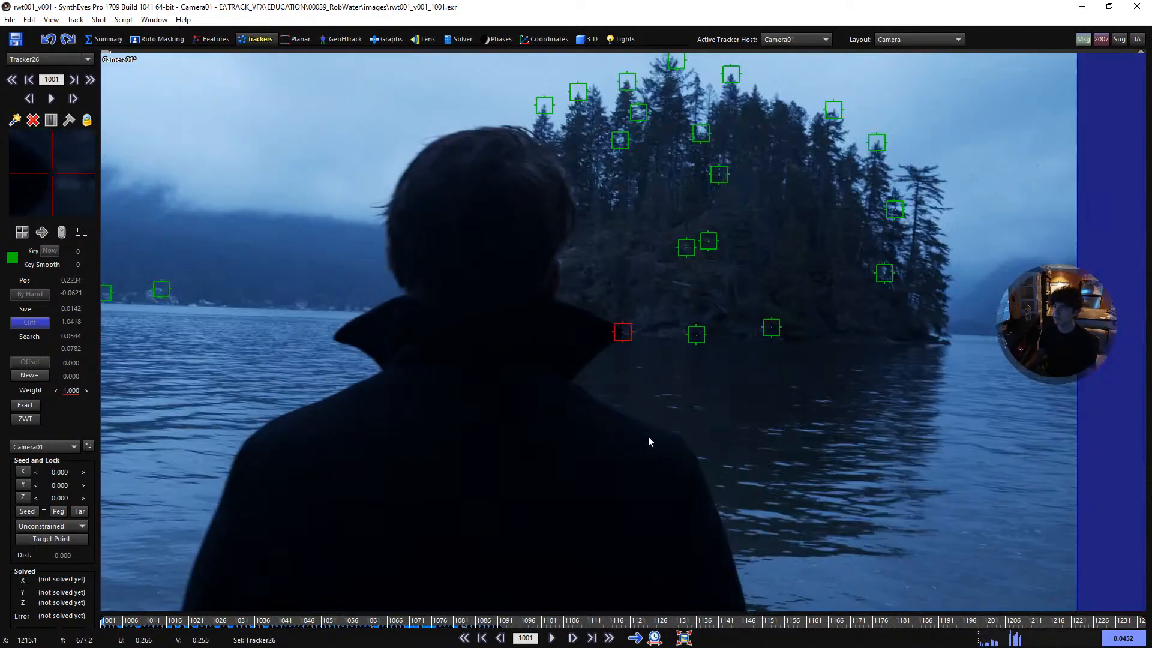
- Add a tracker on the opposite collar tip, against the water, at frame 1001 and track it forward to frame 1020
scroll(457, 327, up, 5)
click(437, 314)
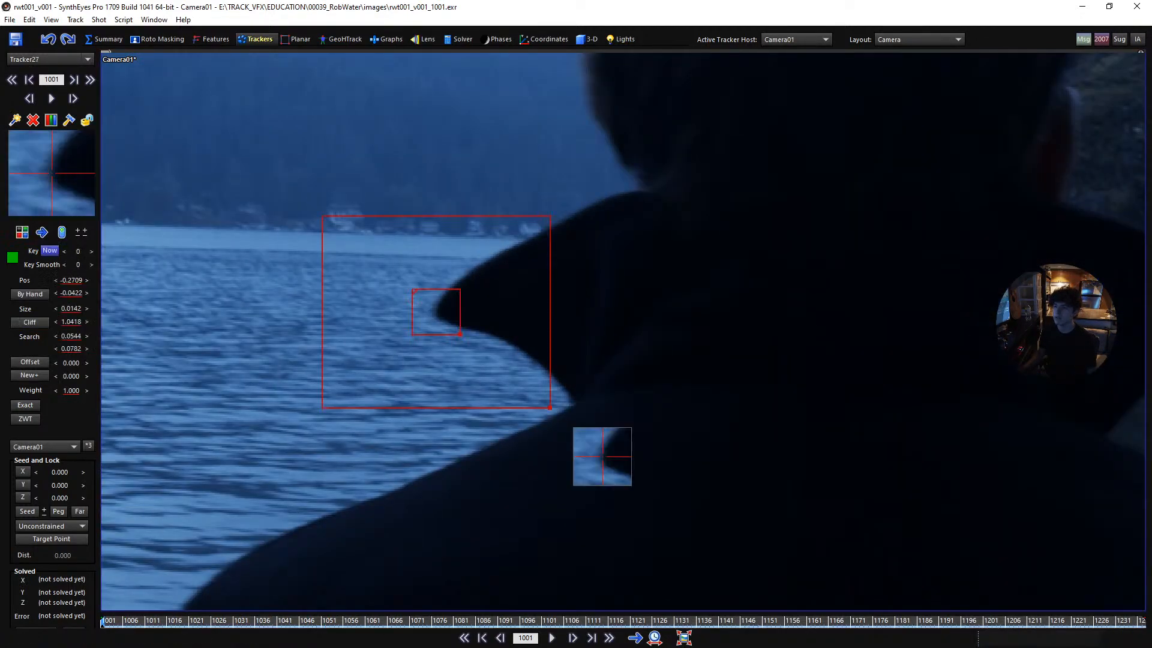
key(d)
key(d)
key(d)
key(d)
key(d)
key(d)
key(d)
key(d)
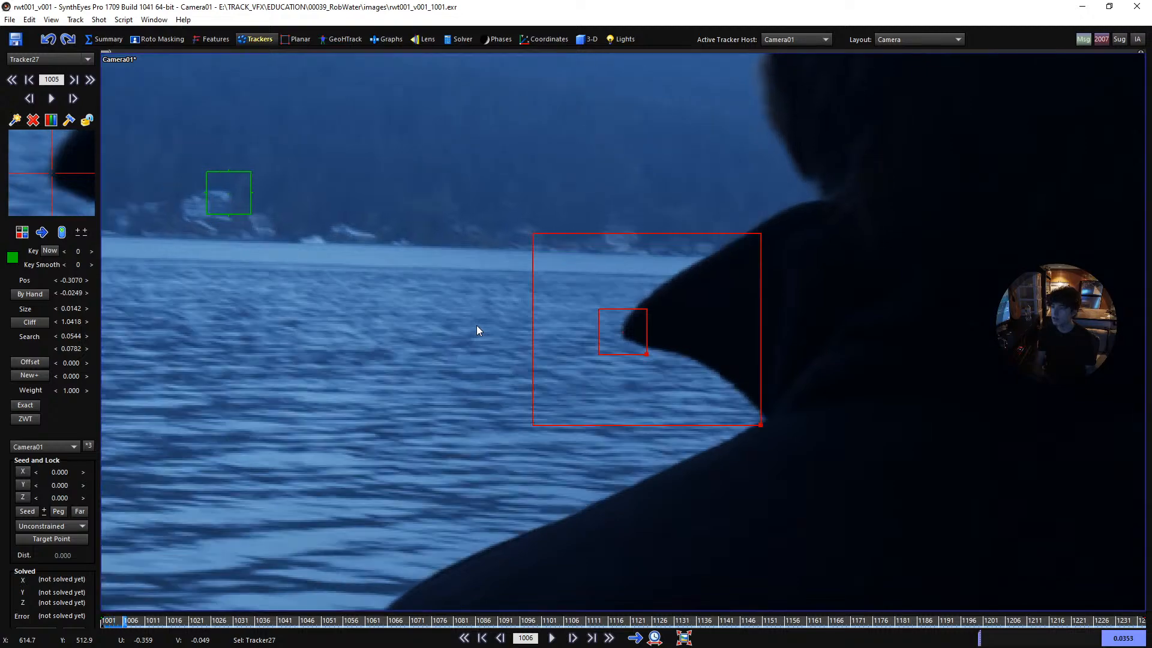
key(d)
key(d)
key(d)
key(d)
key(d)
key(d)
key(d)
key(d)
key(d)
key(d)
key(d)
key(d)
key(d)
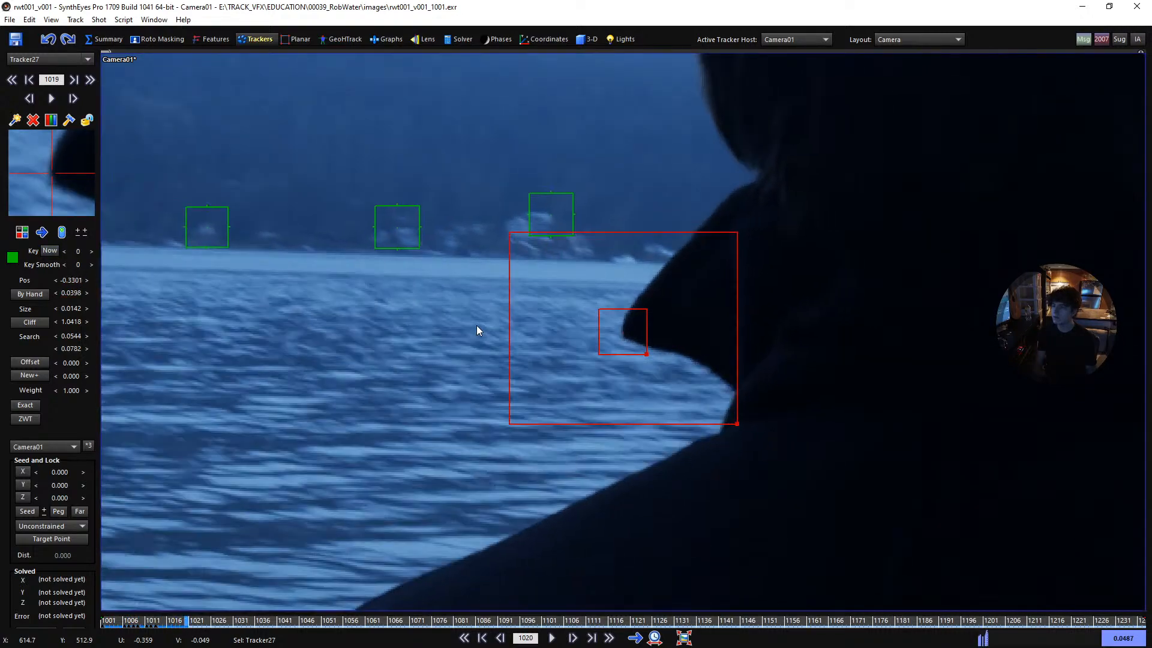
- Track the second collar tip forward from frame 1020 to frame 1057
key(d)
key(d)
key(d)
key(d)
key(d)
key(d)
key(d)
key(d)
key(d)
key(d)
key(d)
key(d)
key(d)
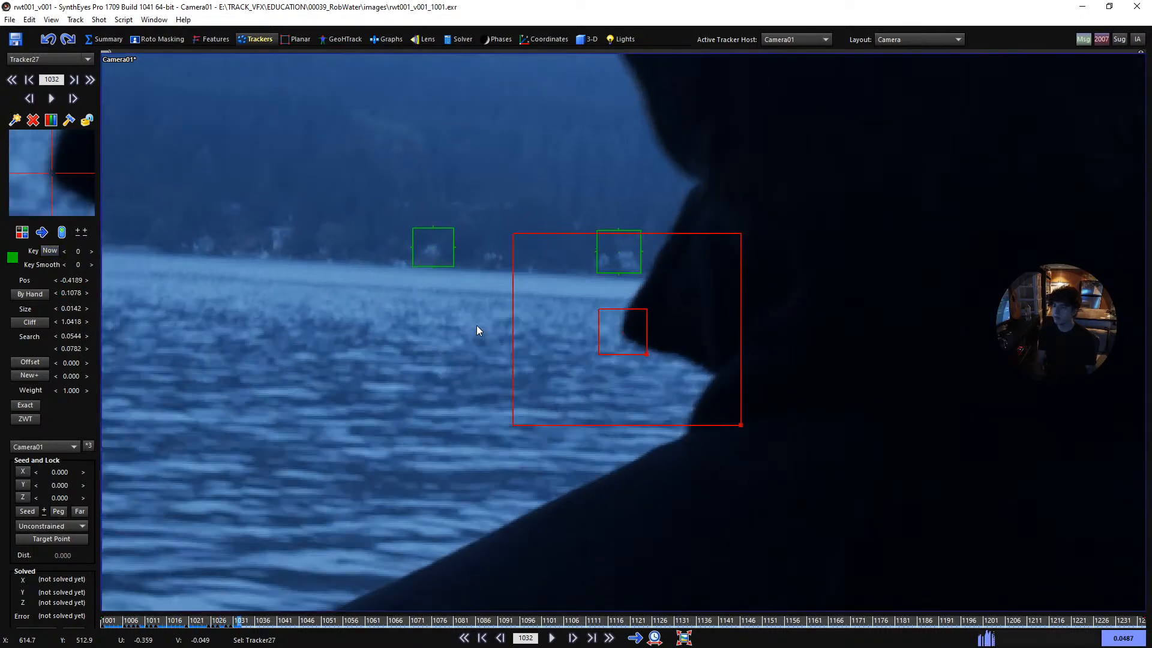
key(d)
key(d)
key(d)
key(d)
key(d)
key(d)
key(d)
key(d)
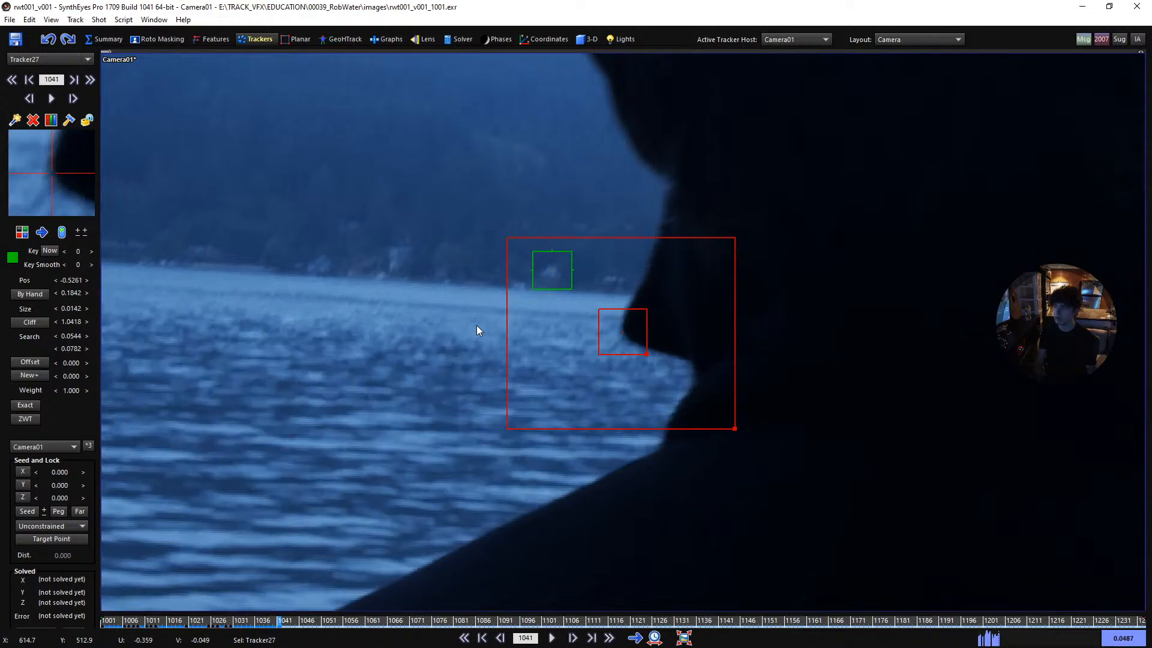
key(d)
key(d)
key(d)
key(d)
key(d)
key(d)
key(d)
key(d)
key(d)
key(d)
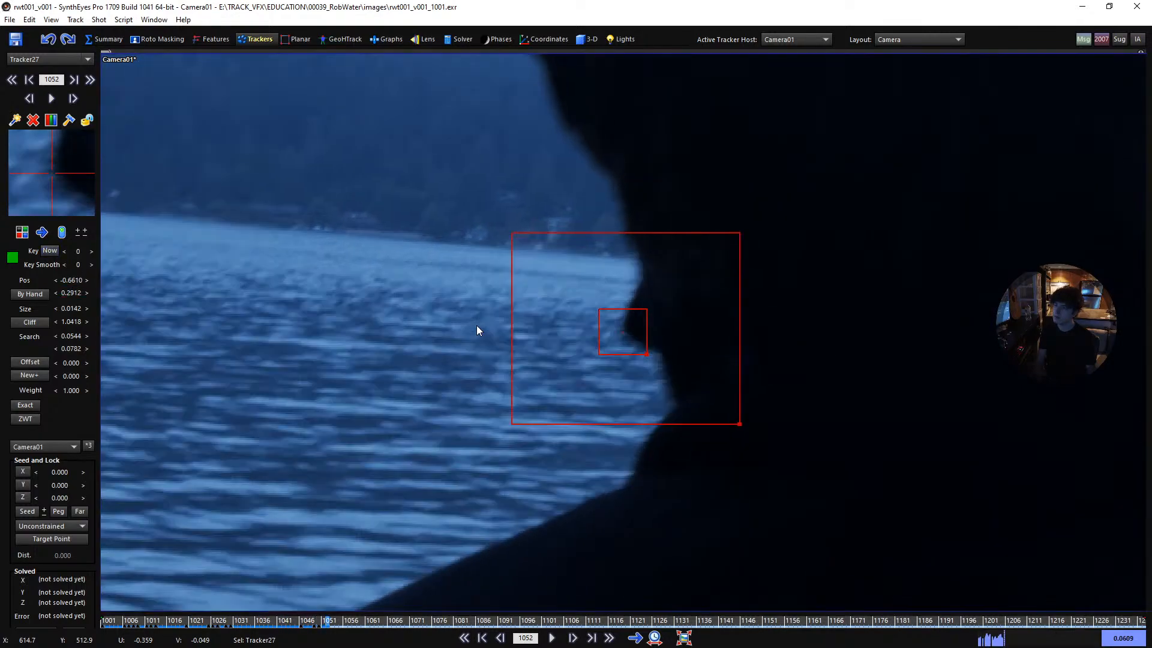
key(d)
key(d)
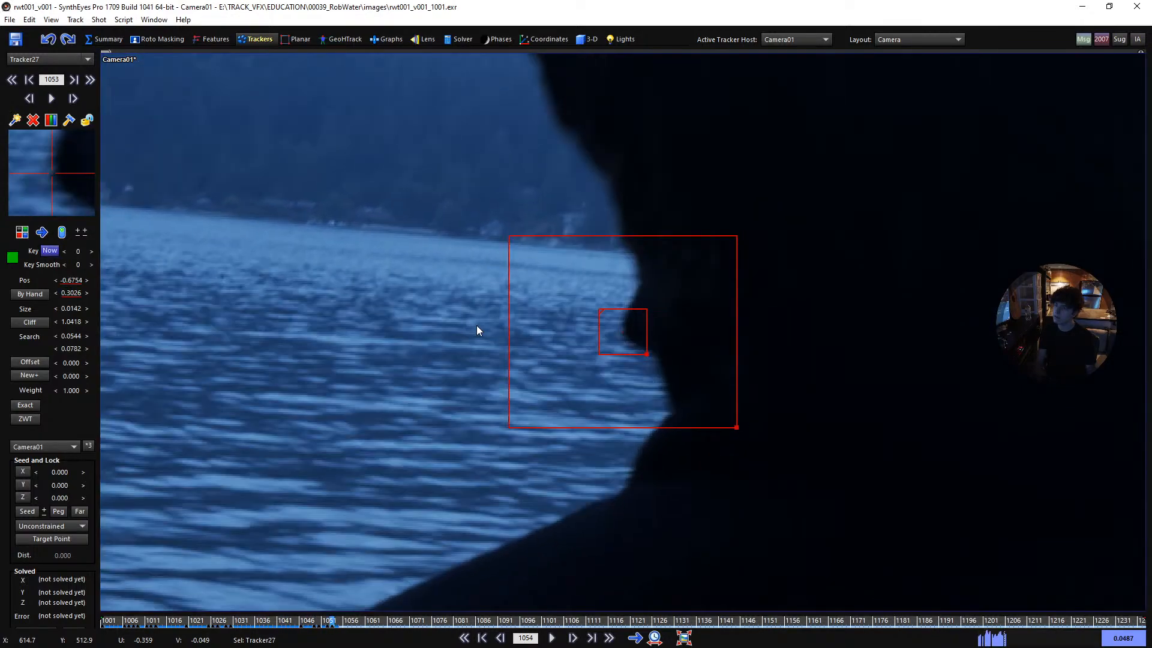
key(d)
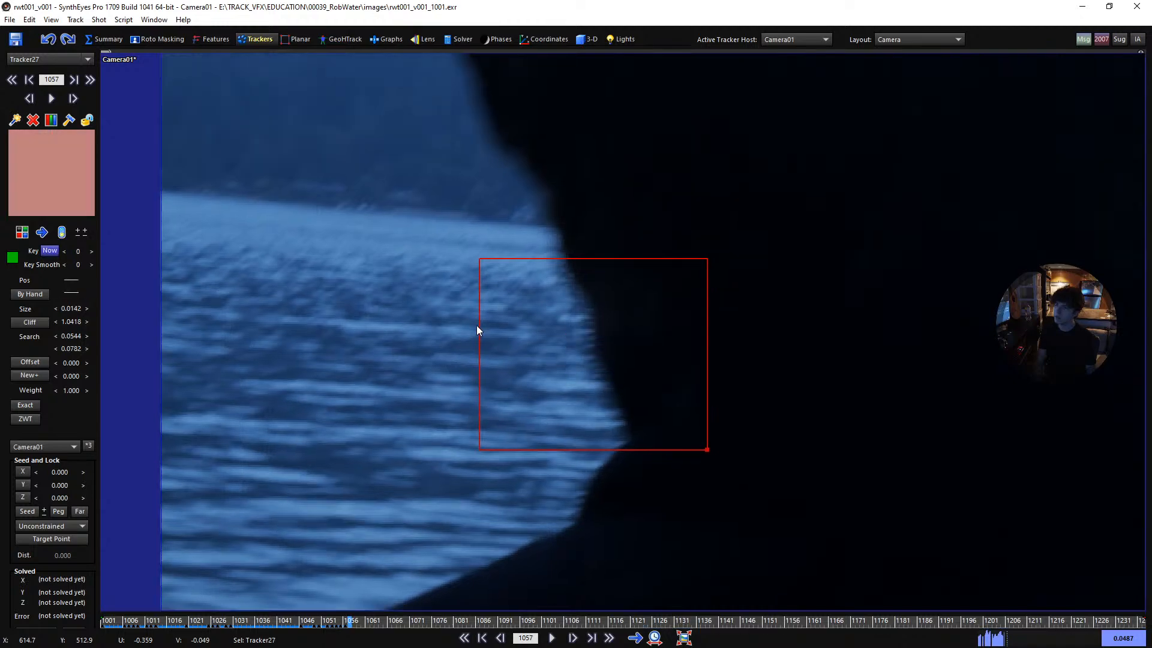
- Step back to frame 1001, lock the second collar tracker and bring the whole image into view
scroll(476, 325, down, 5)
key(s)
key(s)
key(s)
key(s)
key(s)
key(s)
key(s)
key(s)
key(s)
key(s)
key(s)
key(s)
key(s)
key(s)
key(s)
key(s)
key(s)
key(s)
key(s)
key(s)
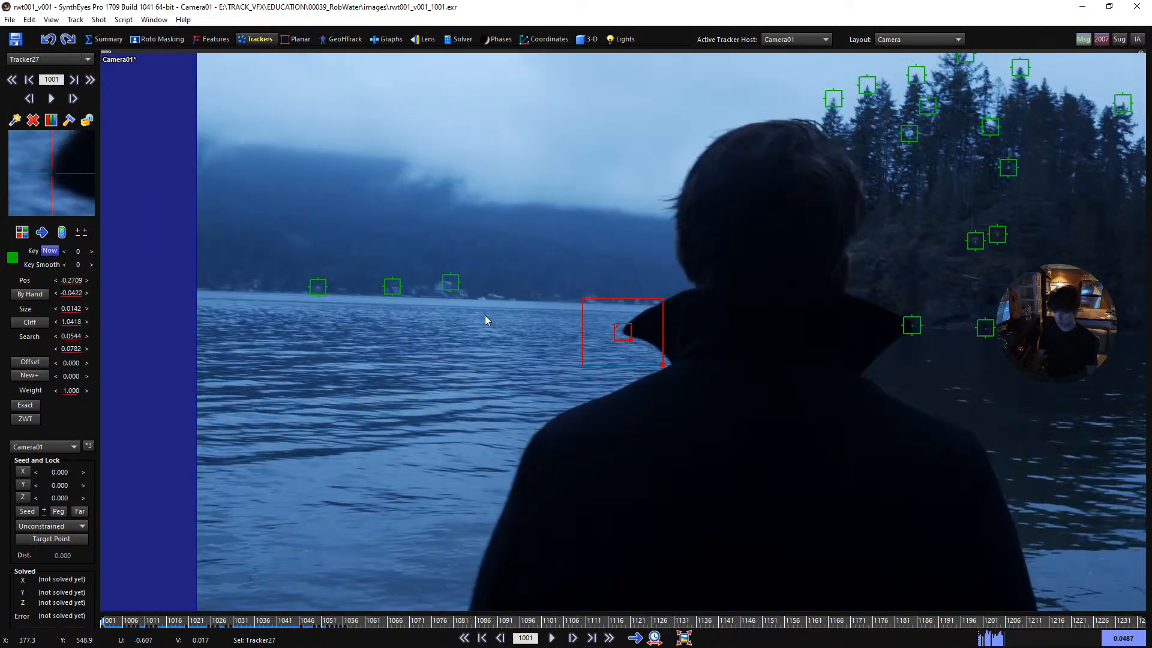
click(484, 314)
scroll(567, 286, down, 2)
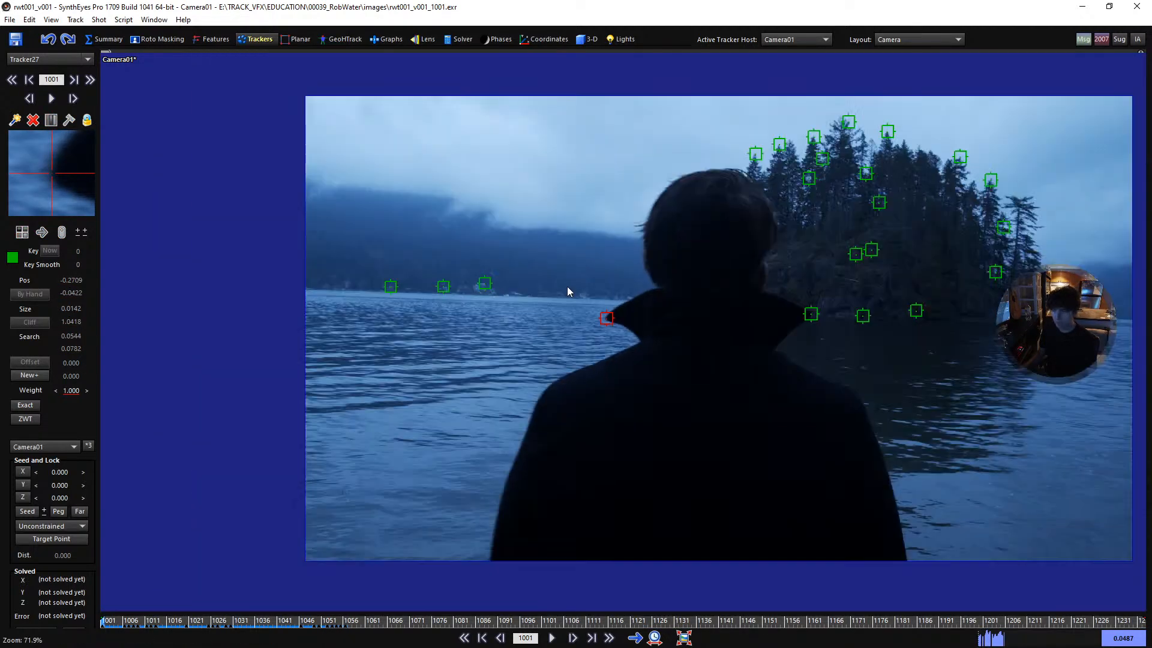
key(t)
middle_drag(748, 336, 665, 342)
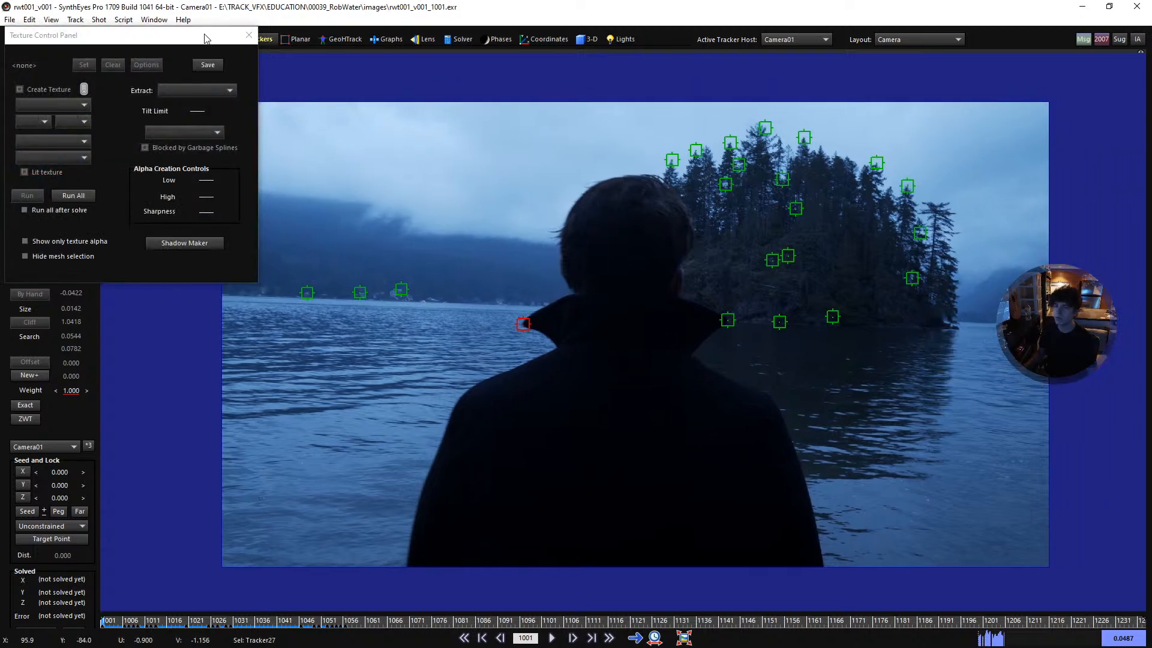
drag(204, 38, 346, 122)
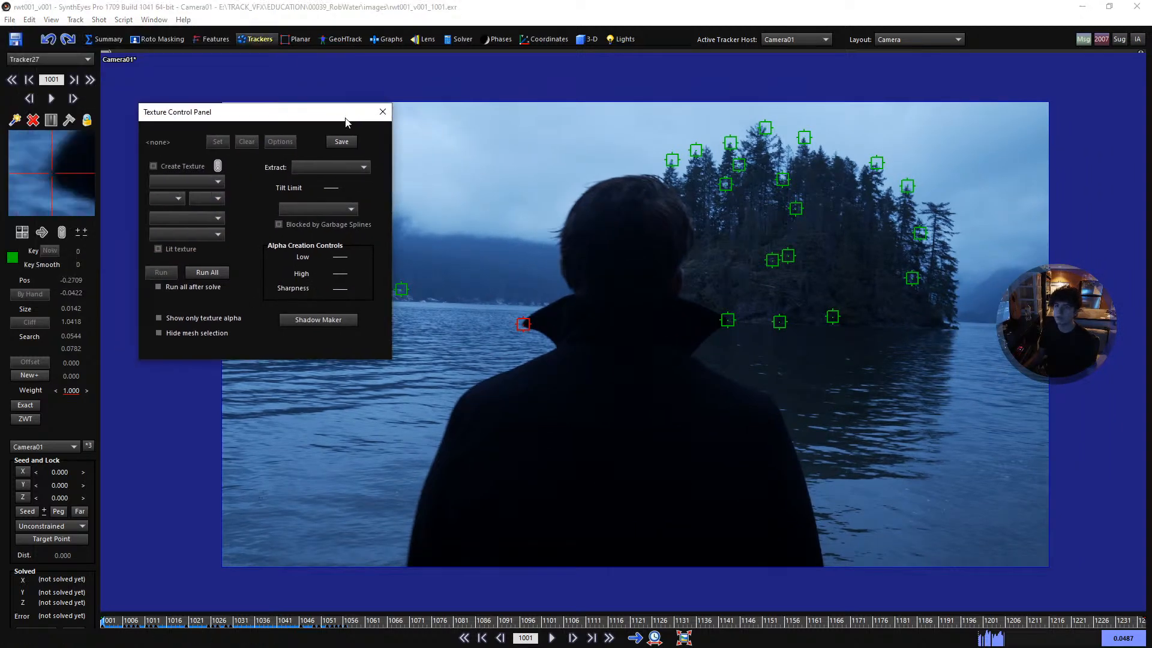
click(382, 113)
- Add a tracker on the hair highlight at frame 1036 with size 0.0165, aspect 1.1056 and search area 0.0723 by 0.0980
scroll(778, 352, up, 1)
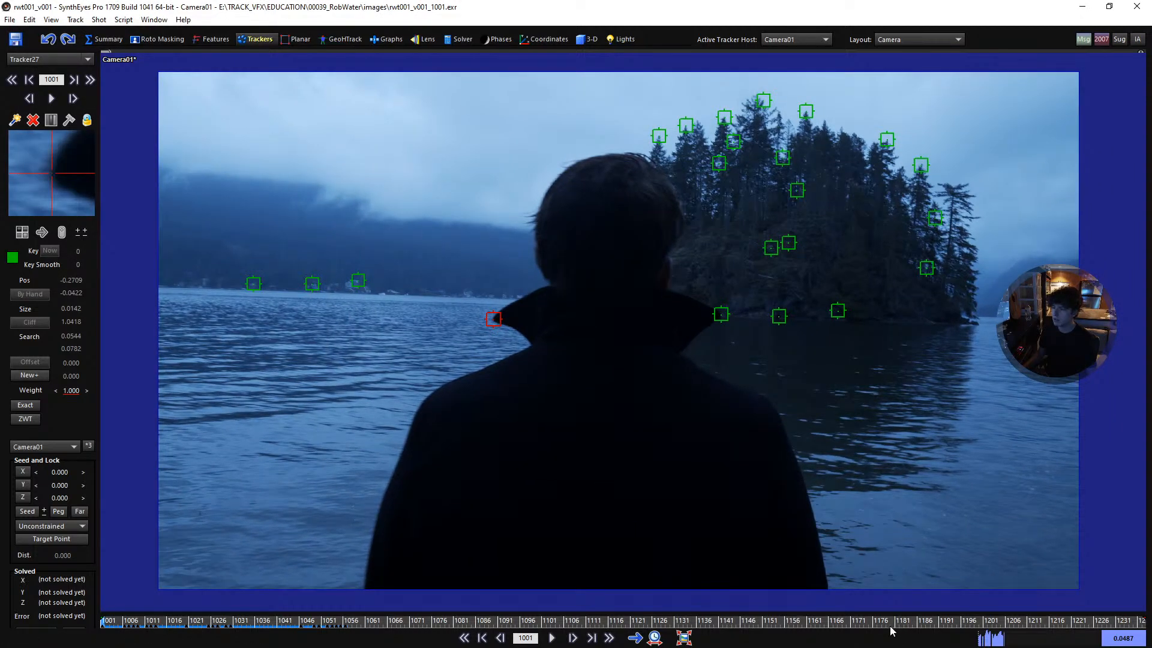
drag(891, 627, 268, 617)
scroll(492, 175, up, 5)
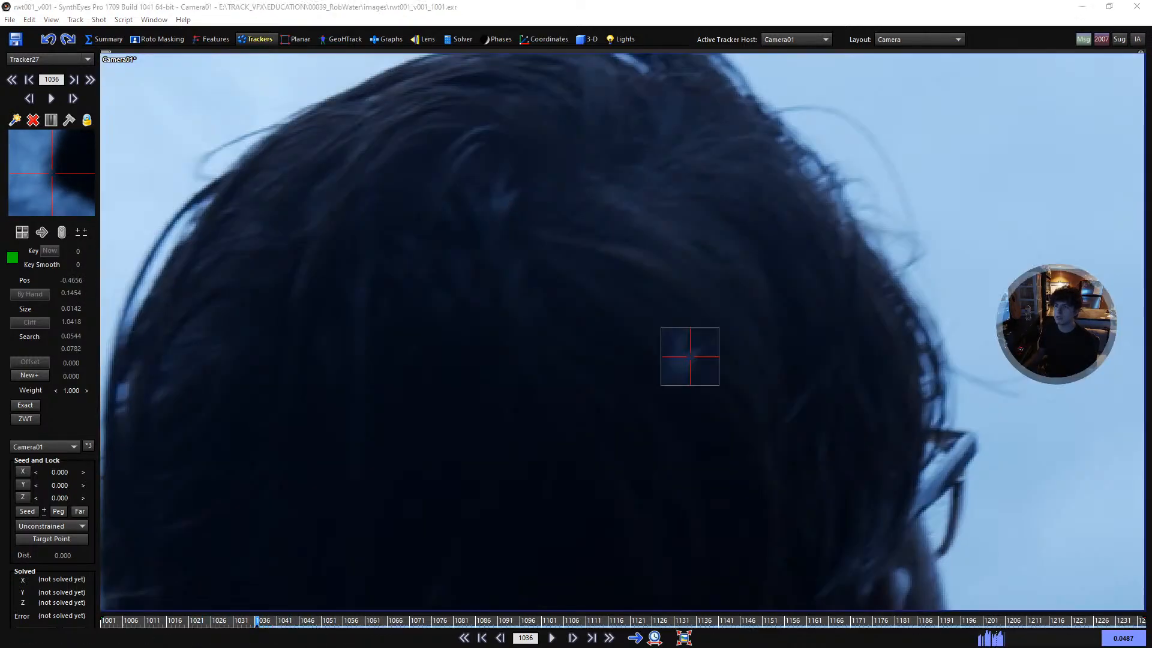
click(501, 201)
drag(528, 227, 533, 230)
key(5)
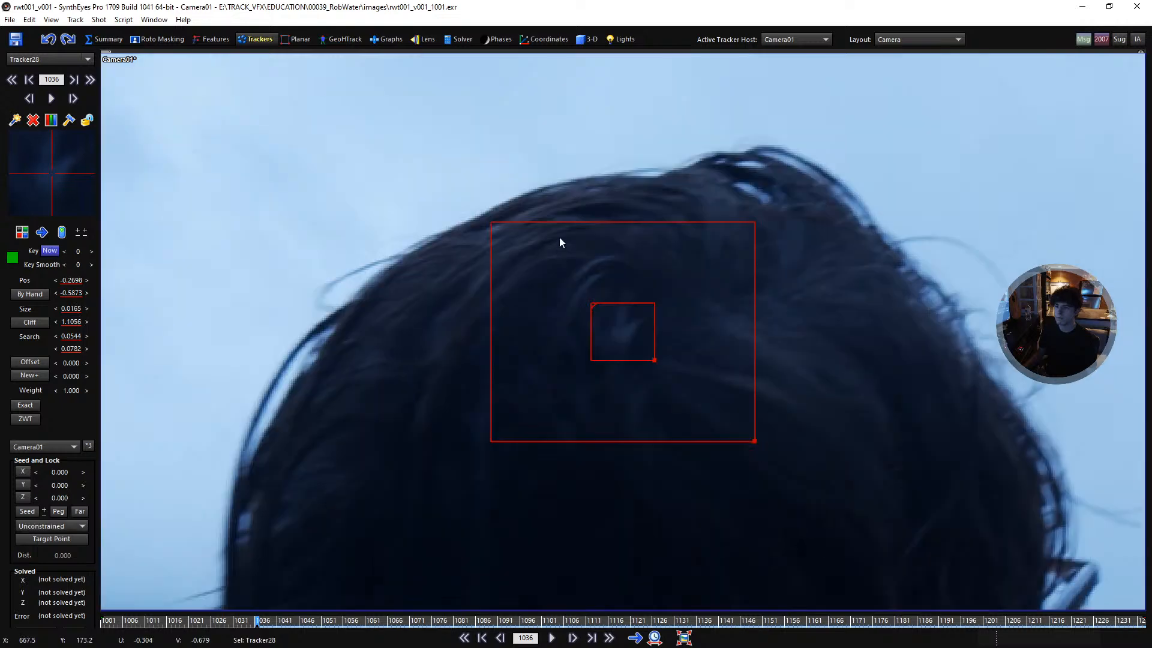
drag(755, 444, 787, 462)
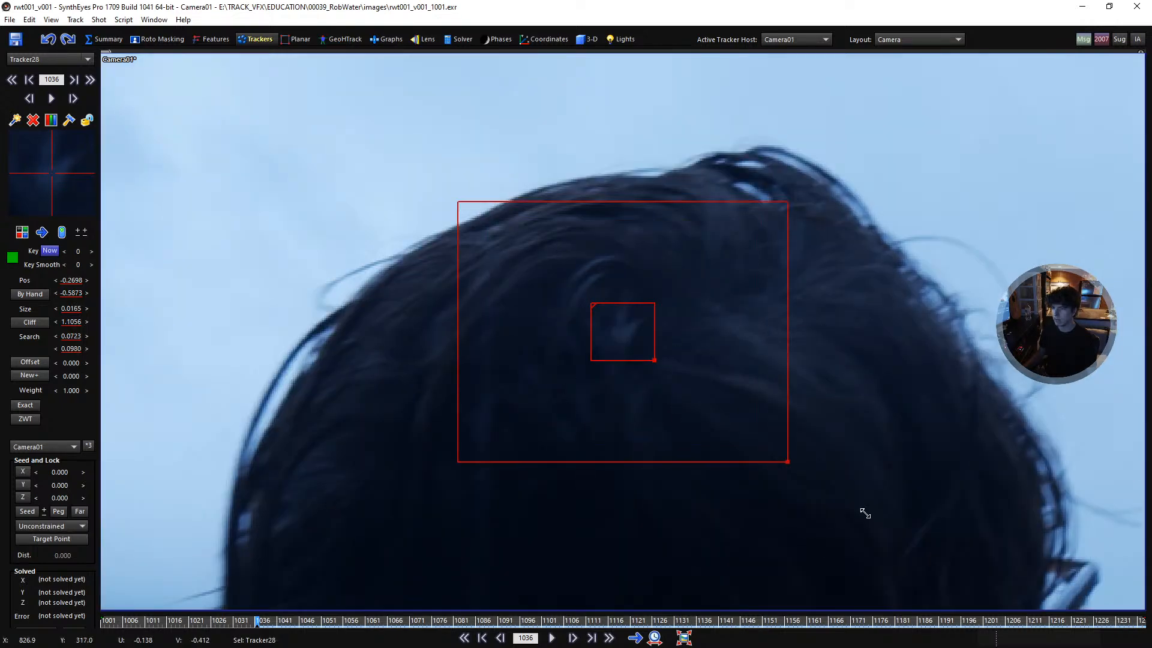
- Track the hair highlight forward past frame 1069, lock its tracker and step back to frame 1063
key(space)
key(5)
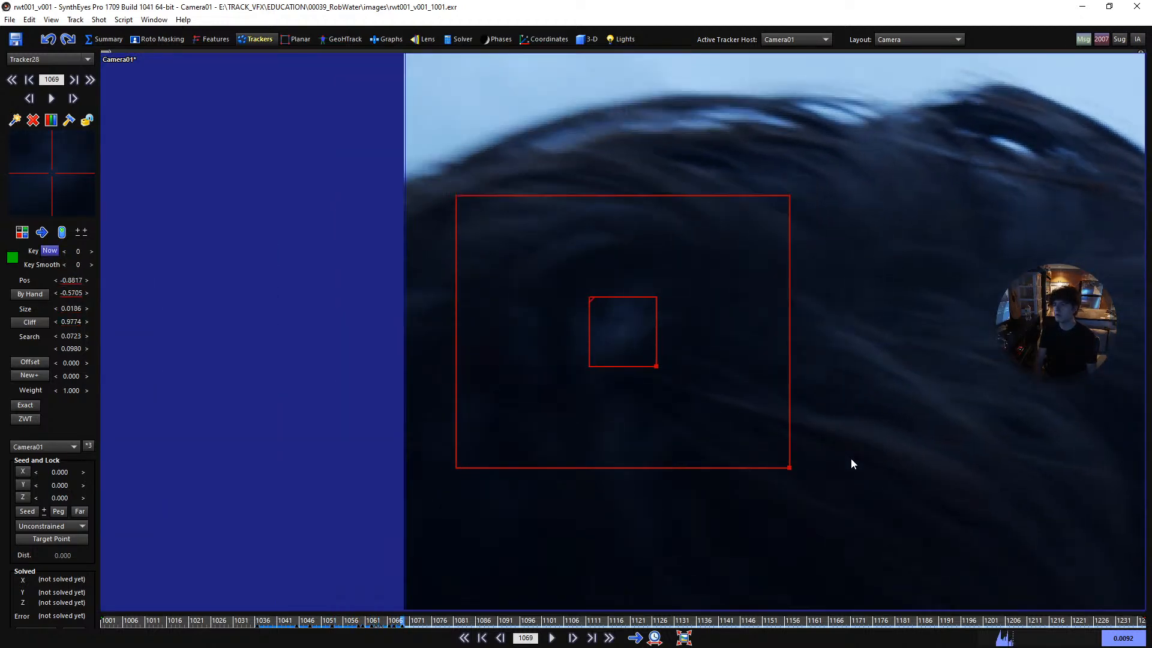
key(d)
key(d)
key(d)
key(l)
key(s)
key(s)
key(s)
key(s)
key(s)
key(s)
key(s)
key(s)
key(s)
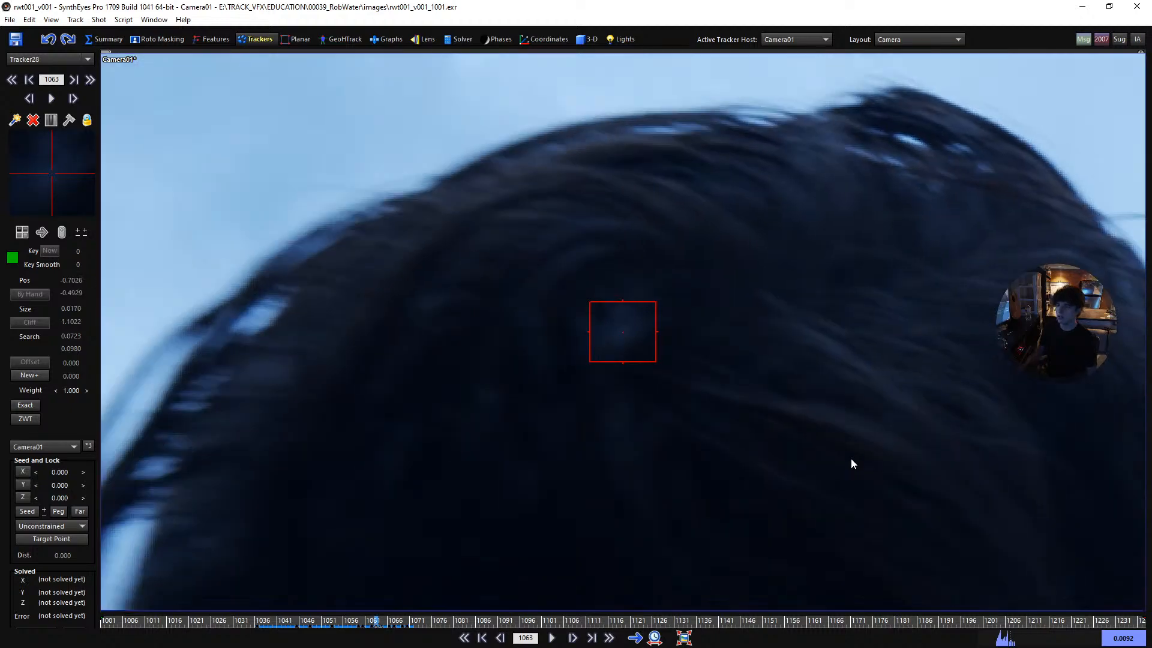
- Return to the start of the shot and play it with the whole image in view to review all the trackers
key(shift+a)
scroll(609, 379, down, 5)
middle_drag(690, 318, 519, 185)
scroll(519, 185, down, 3)
key(space)
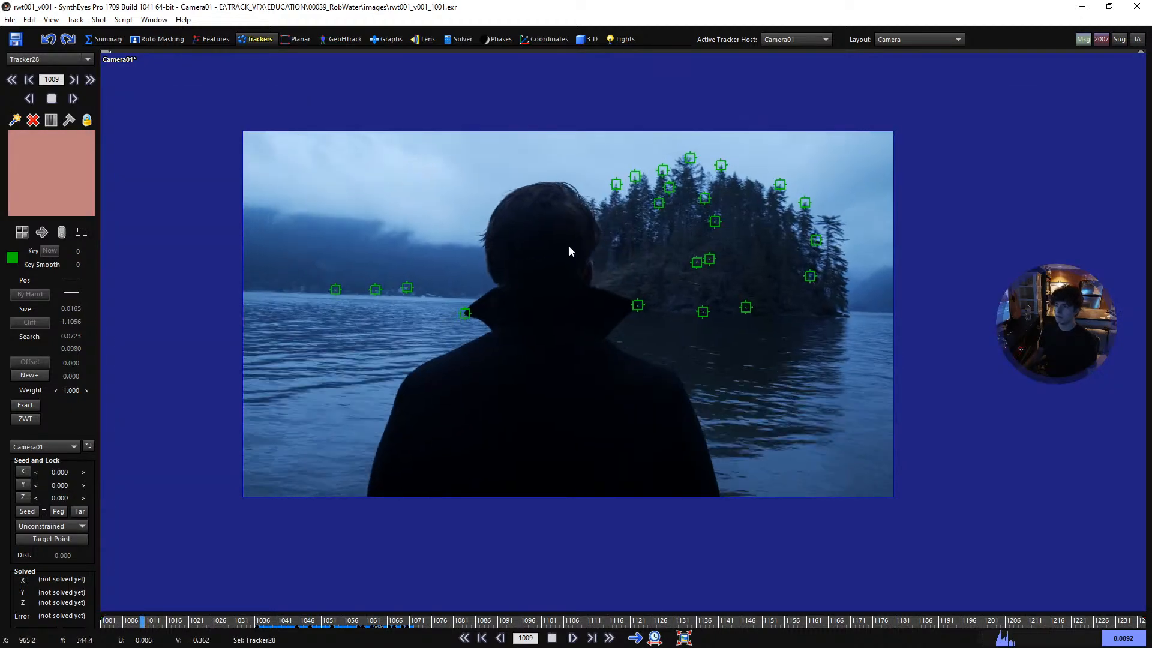
scroll(574, 253, up, 2)
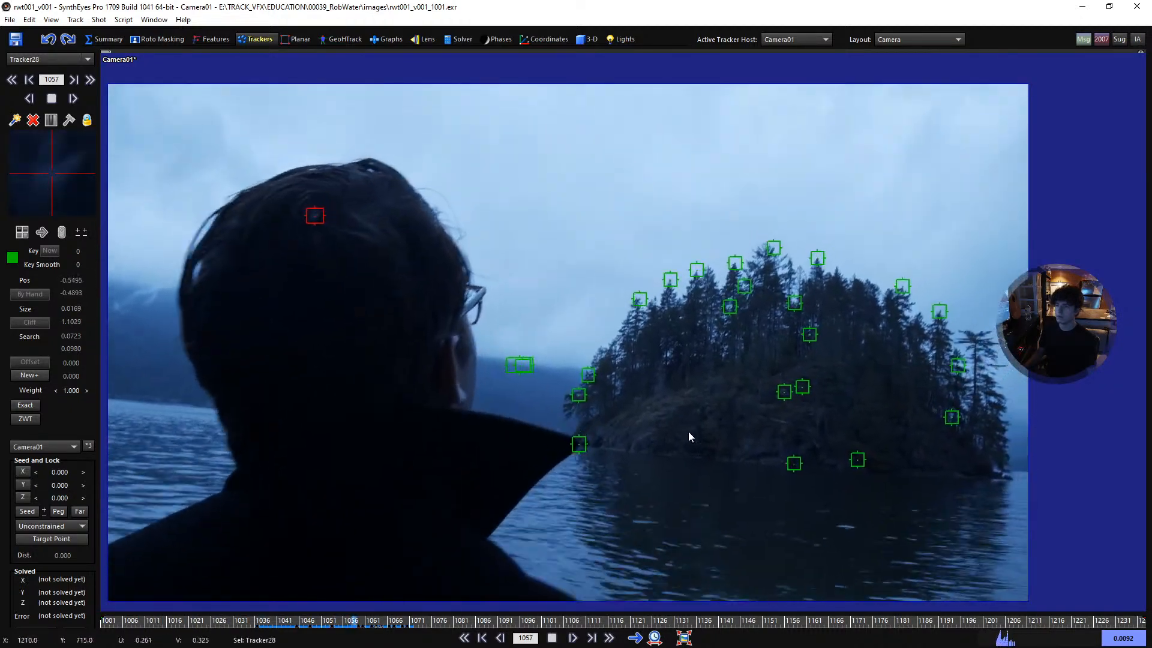
key(space)
- Step back and forth through the middle of the shot to examine the trackers, and return to frame 1001
key(s)
key(s)
key(s)
key(s)
key(s)
key(s)
key(s)
key(s)
key(s)
key(s)
key(s)
key(s)
key(s)
key(s)
key(s)
key(s)
key(s)
key(s)
key(s)
key(s)
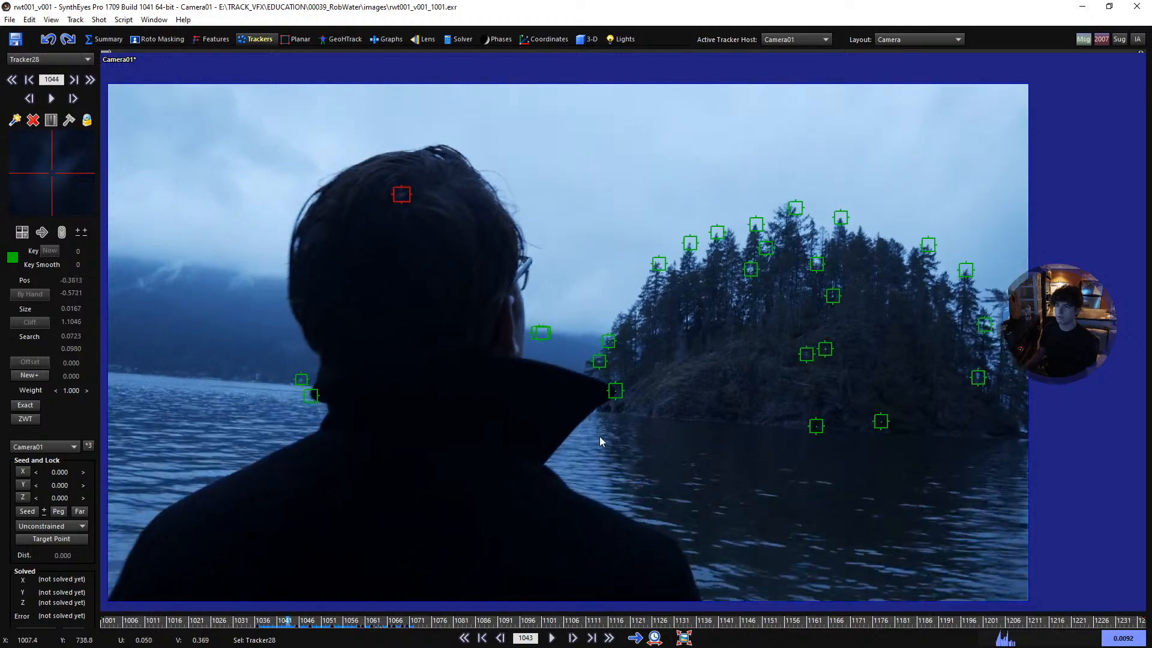
key(s)
key(s)
key(s)
key(s)
key(s)
key(s)
key(s)
key(s)
key(s)
key(s)
key(s)
key(s)
key(s)
key(s)
key(s)
key(s)
key(s)
key(s)
key(s)
key(s)
key(d)
key(d)
key(d)
key(d)
key(d)
key(d)
key(d)
key(d)
key(d)
key(d)
key(d)
key(d)
key(d)
key(d)
key(d)
key(d)
key(d)
key(d)
key(d)
key(d)
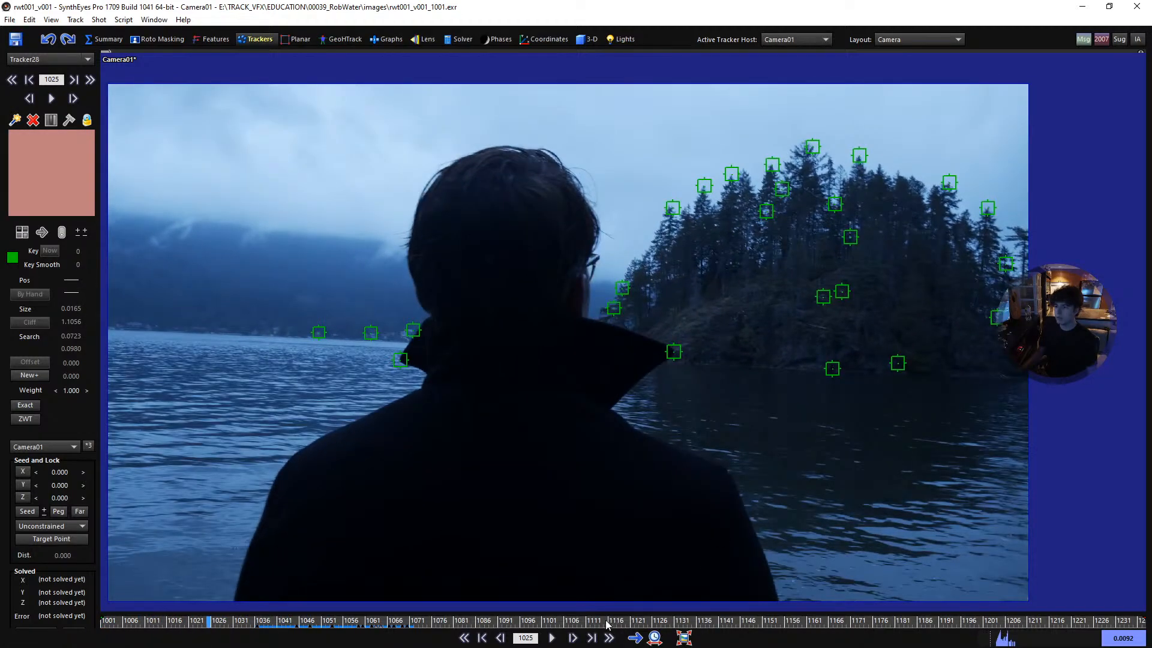
drag(348, 627, 100, 643)
- Add a tracker on a bright foam speck in the water beside the man's shoulder at frame 1001
scroll(909, 545, up, 3)
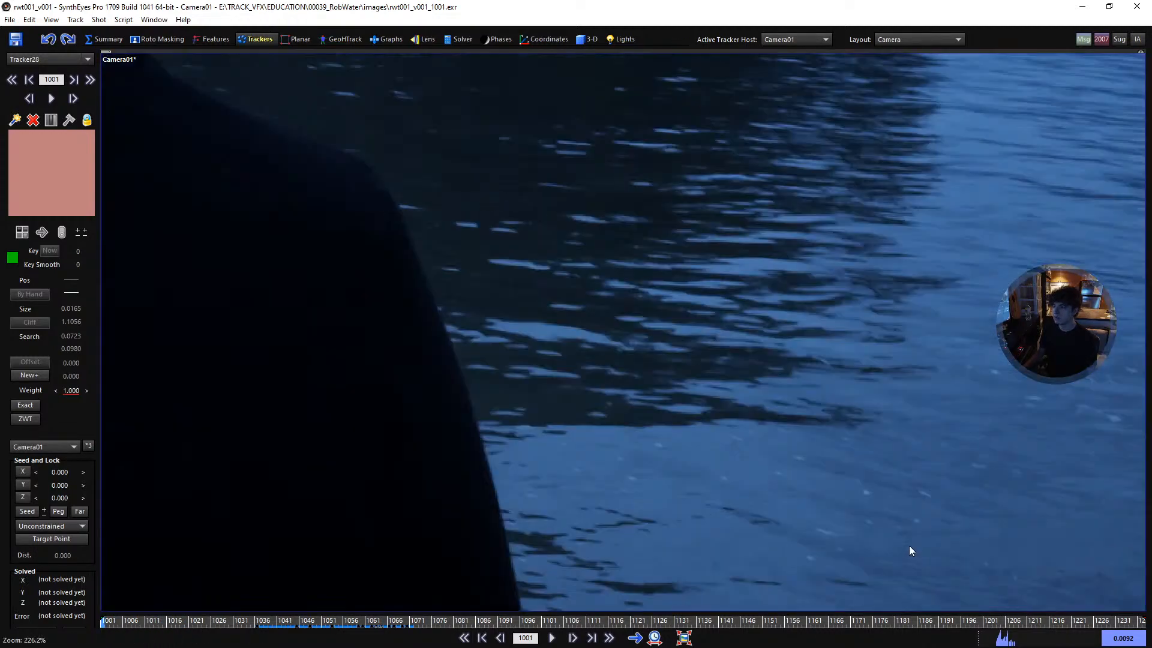
scroll(873, 514, up, 1)
middle_drag(874, 514, 718, 440)
scroll(712, 423, down, 1)
click(713, 424)
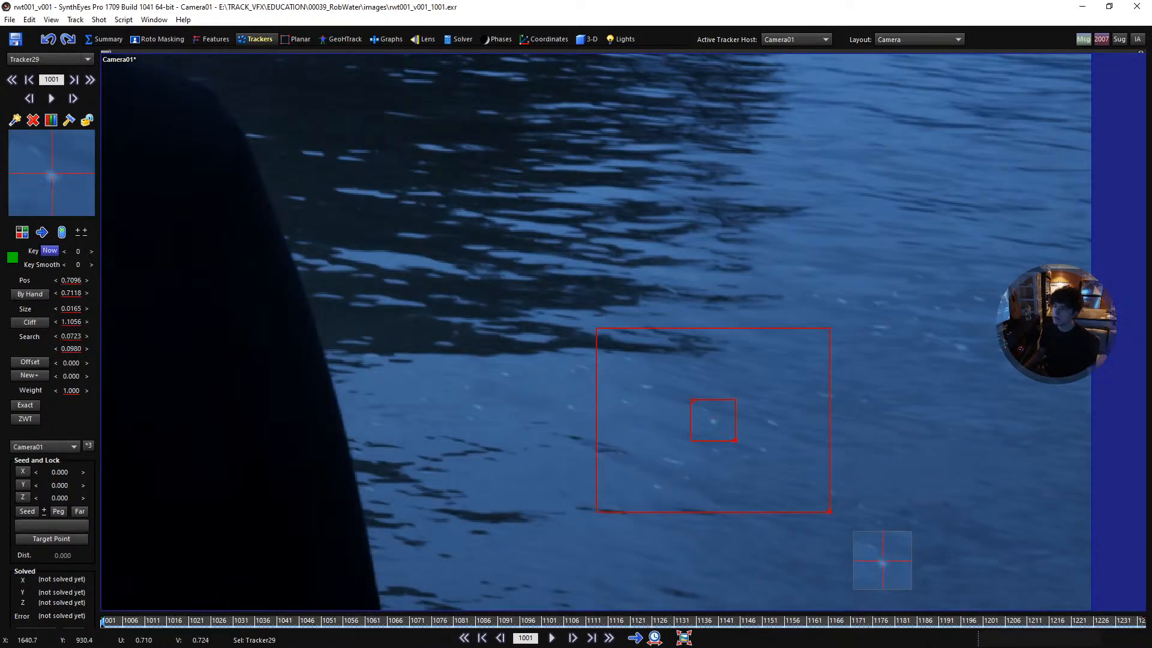
- Enlarge the foam speck tracker's search area to 0.0836 by 0.1171
scroll(689, 420, down, 3)
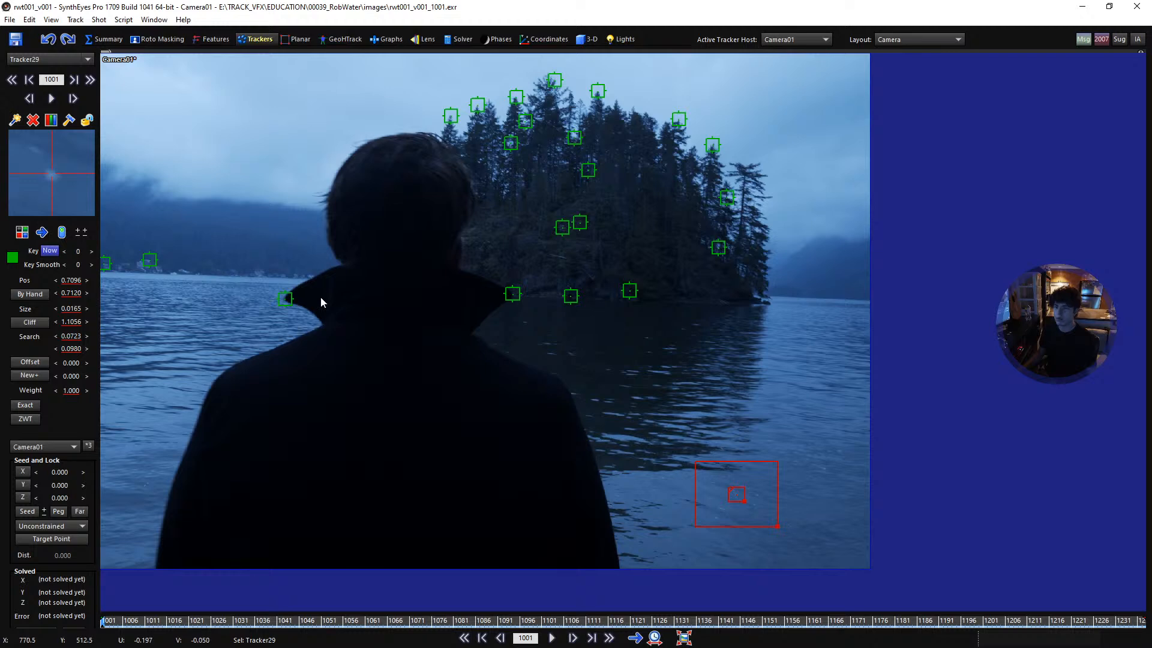
middle_drag(354, 288, 406, 314)
scroll(848, 522, up, 2)
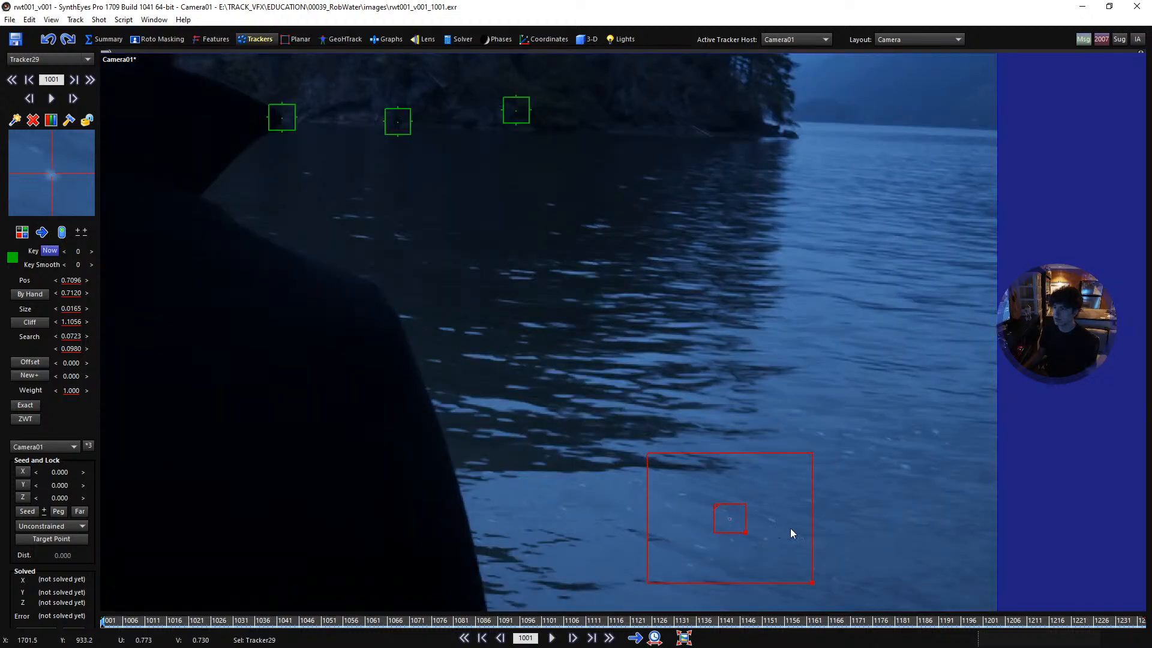
middle_drag(786, 527, 679, 341)
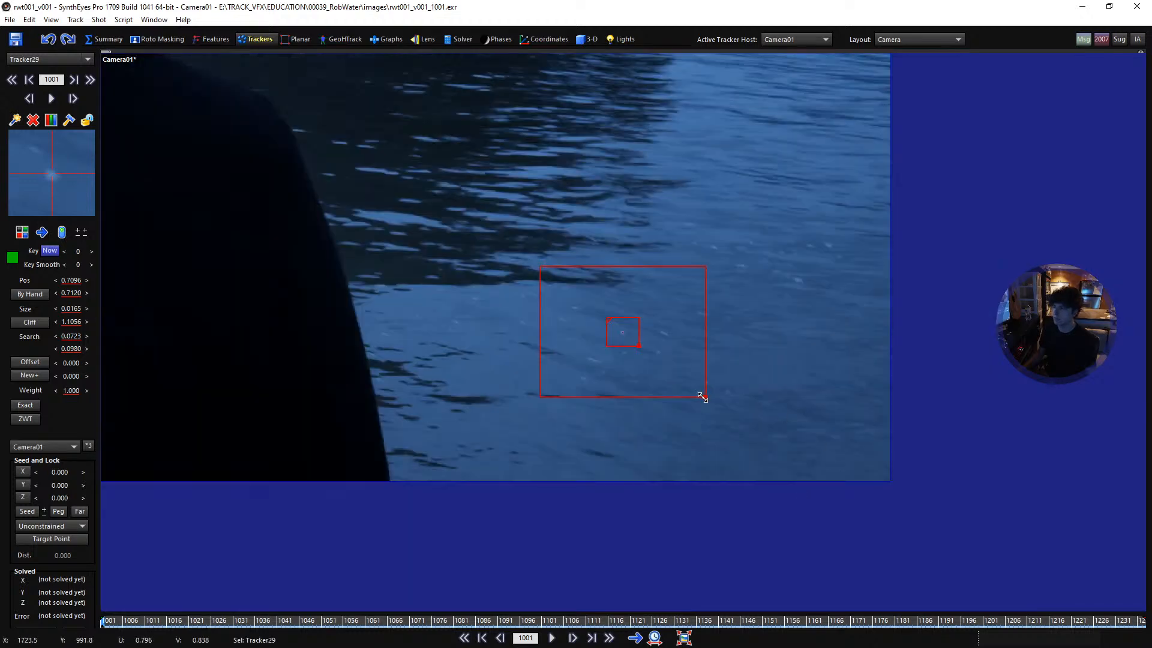
drag(701, 396, 716, 407)
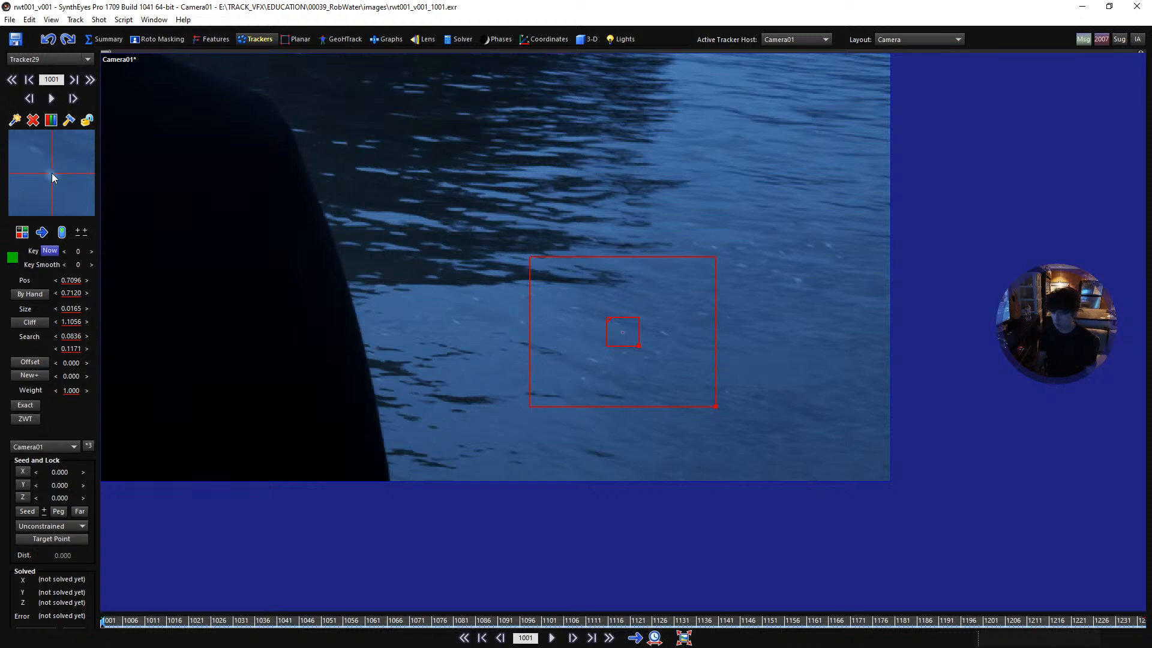
- Follow the foam speck from frame 1001 to 1013, re-centring its tracker by hand and checking the motion frame by frame
scroll(51, 173, down, 6)
scroll(52, 173, down, 1)
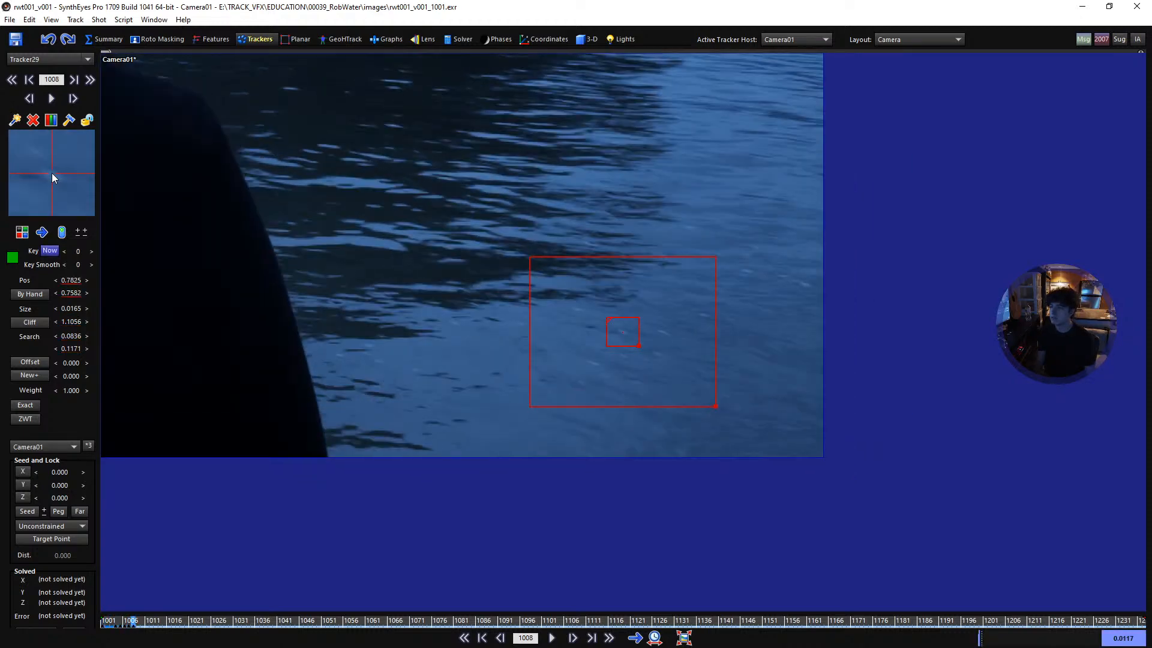
scroll(51, 173, down, 3)
scroll(52, 173, down, 1)
mouse_move(54, 174)
mouse_down()
mouse_move(93, 141)
mouse_move(56, 177)
mouse_move(2, 179)
mouse_move(51, 173)
mouse_move(43, 180)
mouse_up()
scroll(39, 178, up, 1)
scroll(38, 178, up, 1)
scroll(39, 178, down, 2)
scroll(51, 172, up, 1)
scroll(49, 172, down, 2)
scroll(49, 171, down, 1)
scroll(48, 168, up, 1)
scroll(49, 167, down, 1)
scroll(52, 174, up, 1)
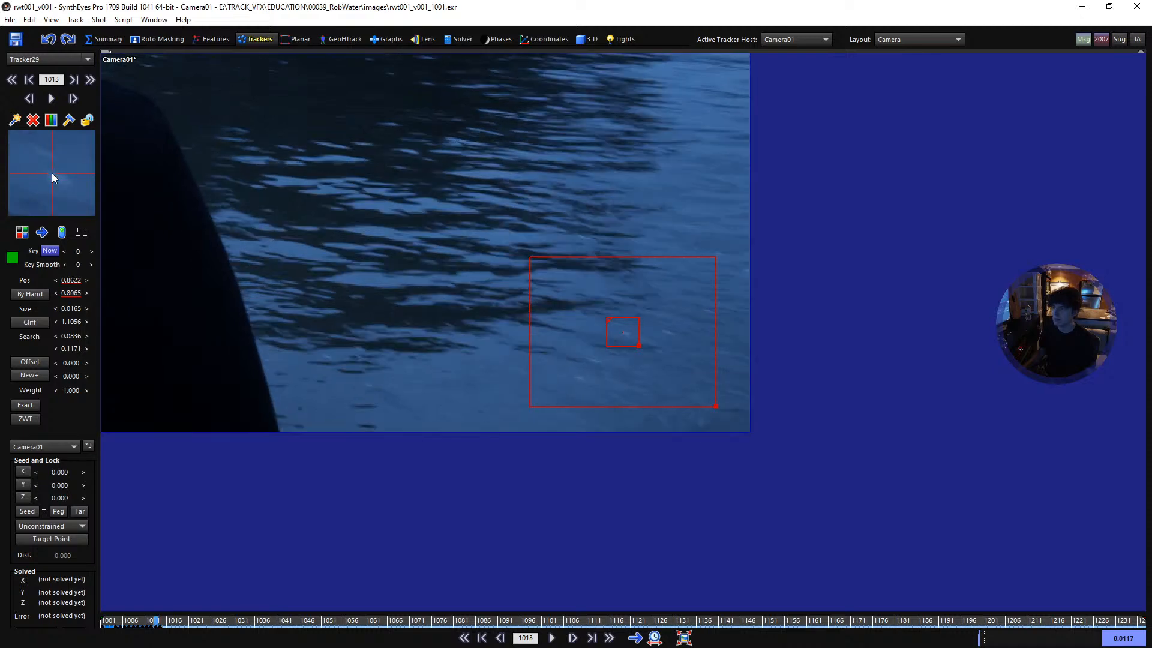
- Re-centre the foam tracker on the speck just after frame 1013 and check its motion up to frame 1017
scroll(51, 172, down, 4)
mouse_move(51, 171)
mouse_down()
mouse_move(32, 160)
mouse_move(53, 171)
mouse_up()
scroll(33, 161, up, 1)
scroll(32, 161, down, 1)
scroll(47, 152, up, 2)
scroll(47, 152, down, 2)
scroll(52, 172, up, 2)
scroll(52, 173, down, 2)
scroll(50, 173, up, 2)
scroll(51, 172, down, 2)
scroll(51, 173, up, 1)
scroll(50, 173, down, 1)
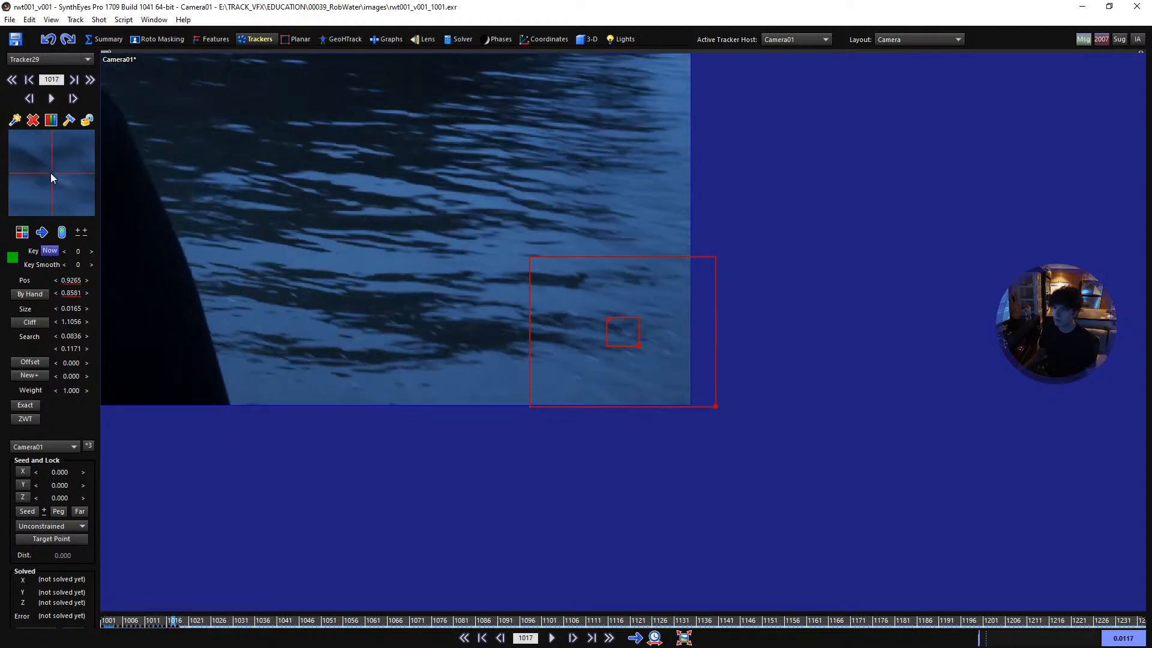
- Re-centre the foam tracker just after frame 1017, follow it until it leaves the image, lock it and return to frame 1001
scroll(50, 173, down, 3)
scroll(52, 173, down, 2)
mouse_move(49, 171)
mouse_down()
mouse_move(63, 174)
mouse_move(46, 171)
mouse_up()
scroll(63, 174, up, 2)
scroll(62, 174, down, 2)
scroll(46, 170, up, 1)
scroll(45, 170, down, 1)
scroll(52, 170, up, 1)
scroll(52, 173, down, 1)
scroll(51, 172, up, 1)
scroll(51, 173, down, 1)
scroll(79, 180, down, 1)
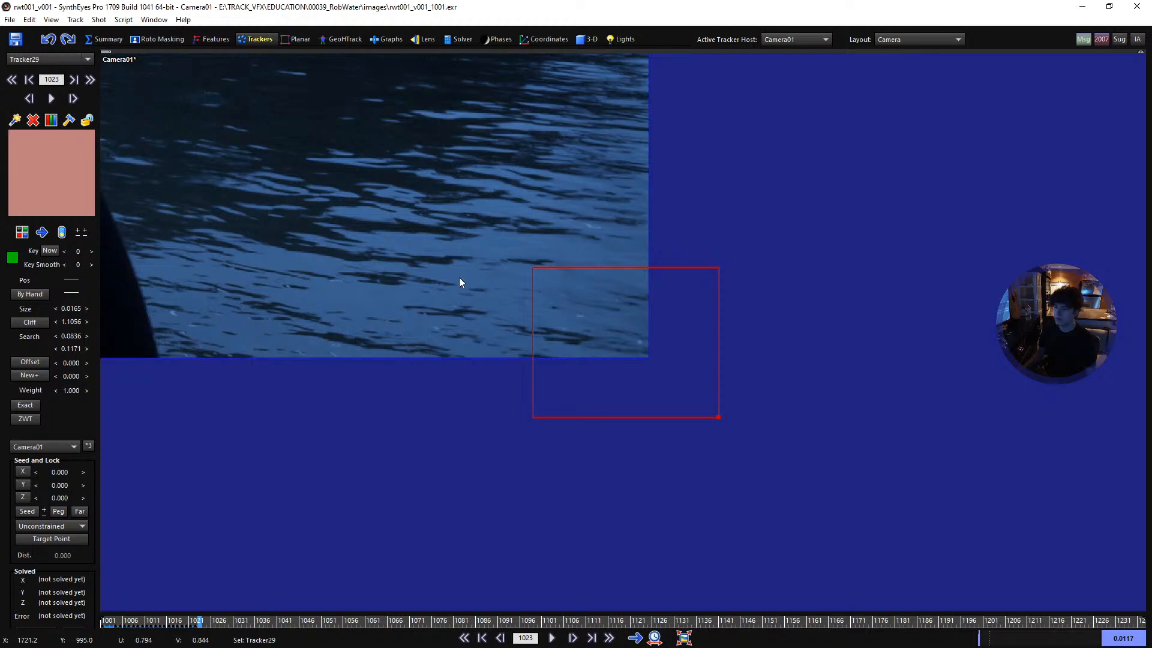
key(l)
key(shift+a)
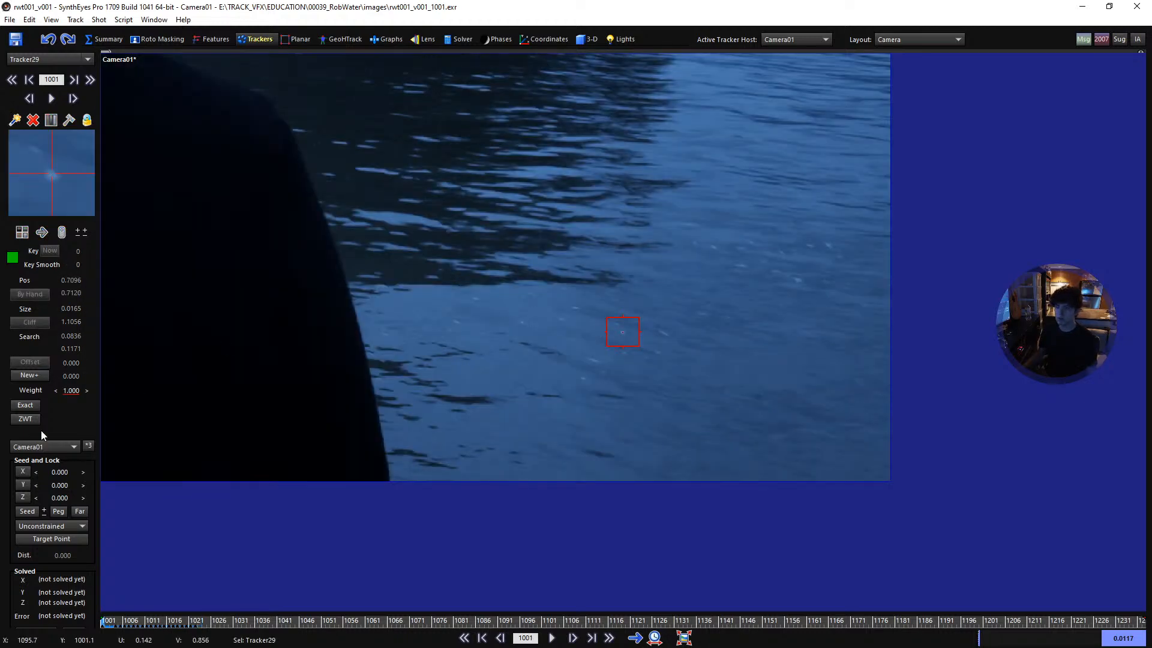
- Set the foam speck tracker's weight to 0.500
click(72, 390)
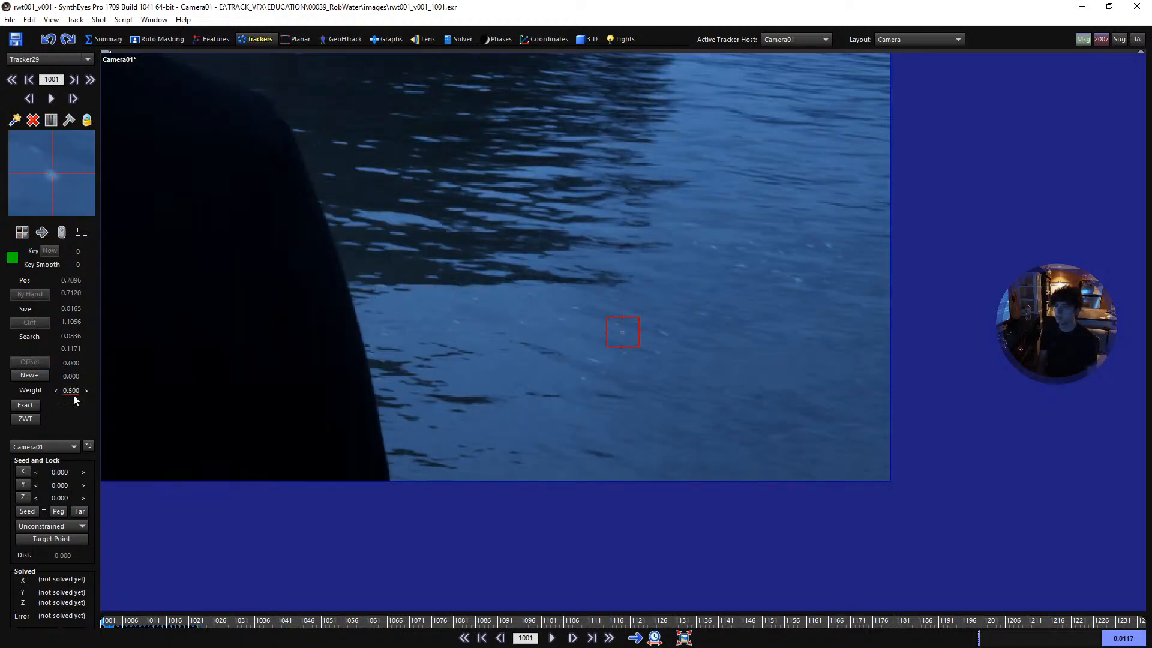
scroll(639, 279, down, 5)
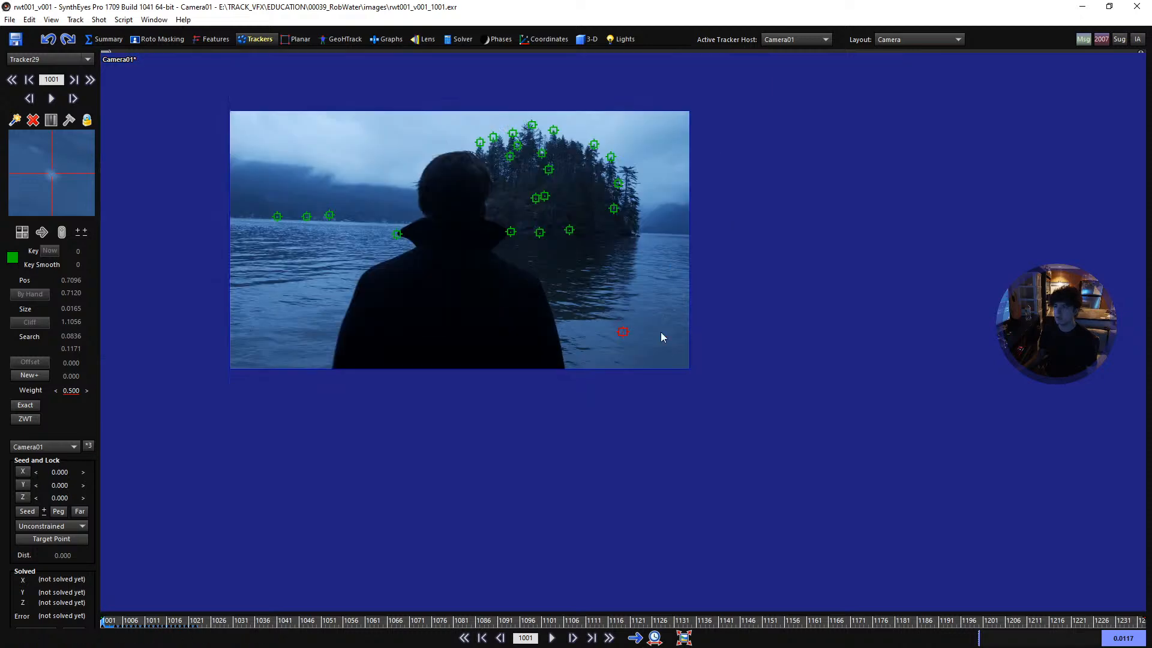
scroll(622, 325, up, 2)
middle_drag(396, 234, 543, 358)
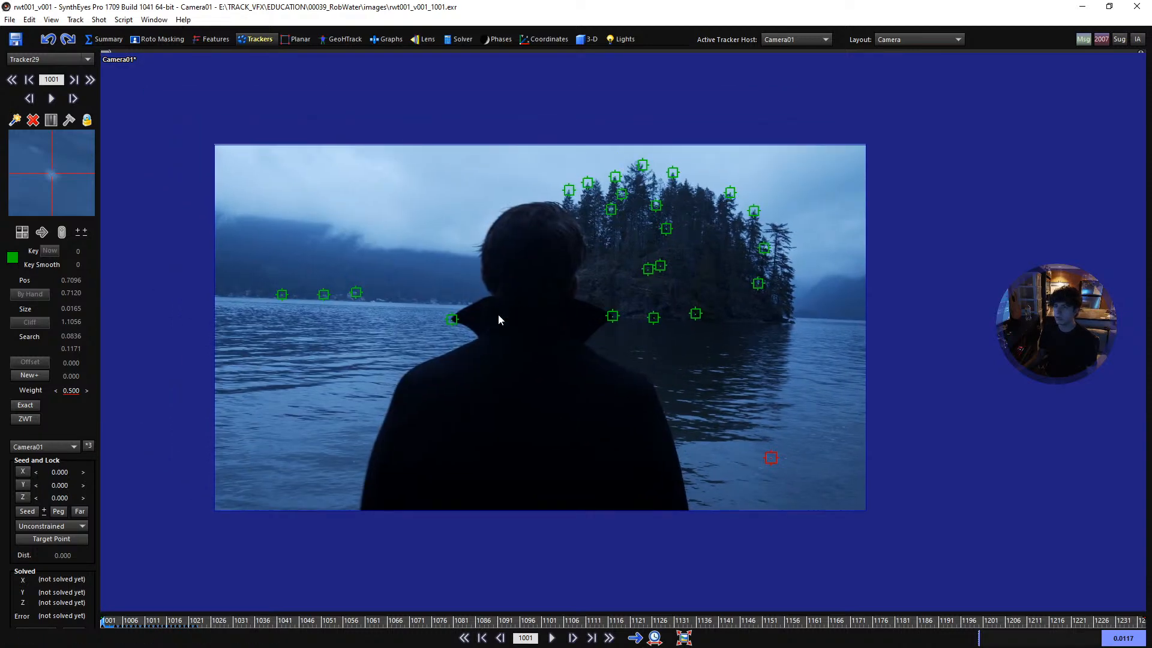
- Play the shot and step back and forth through its first frames to examine how the trackers move, ending at frame 1001
key(space)
key(space)
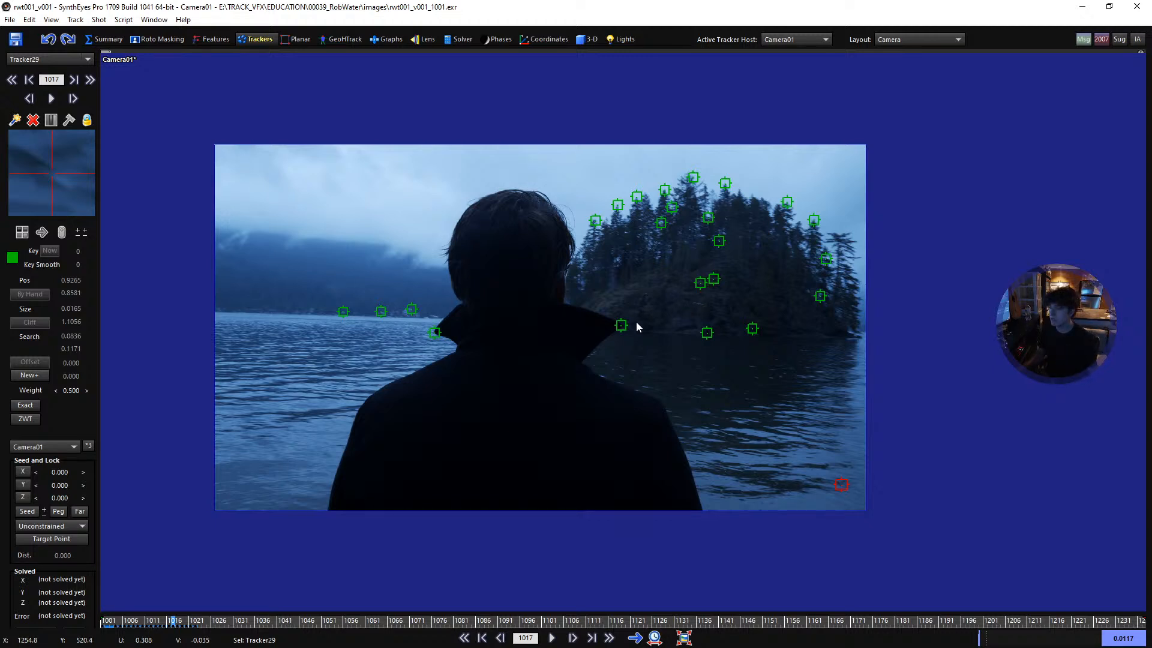
scroll(486, 288, up, 1)
middle_drag(485, 287, 528, 291)
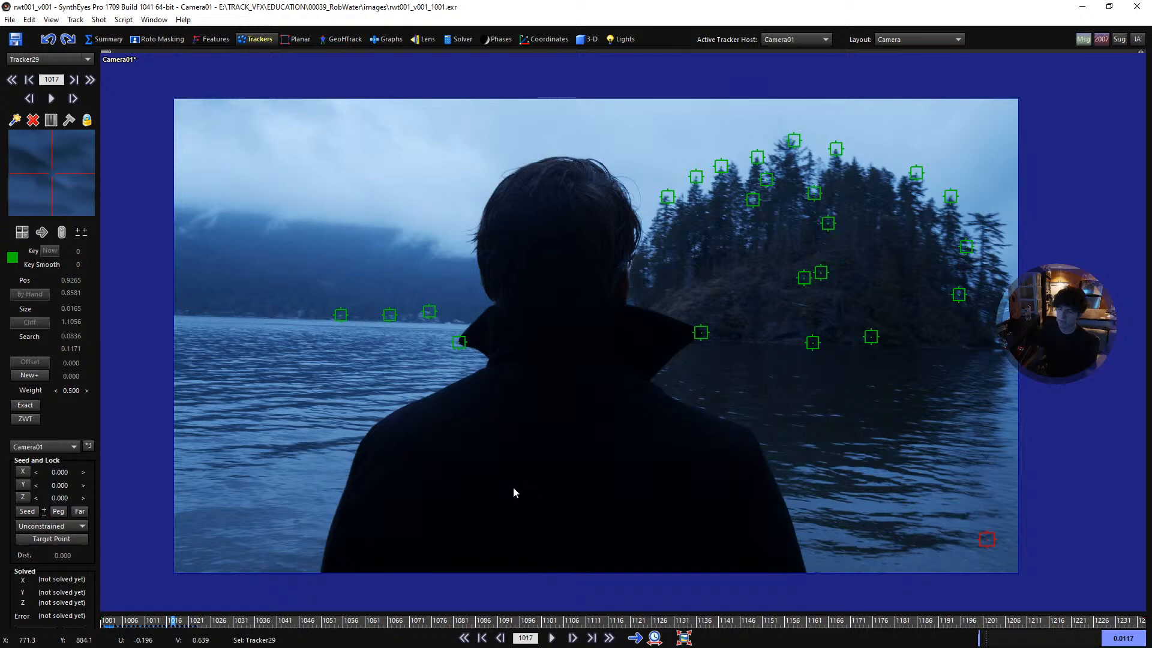
drag(220, 622, 56, 625)
key(Right)
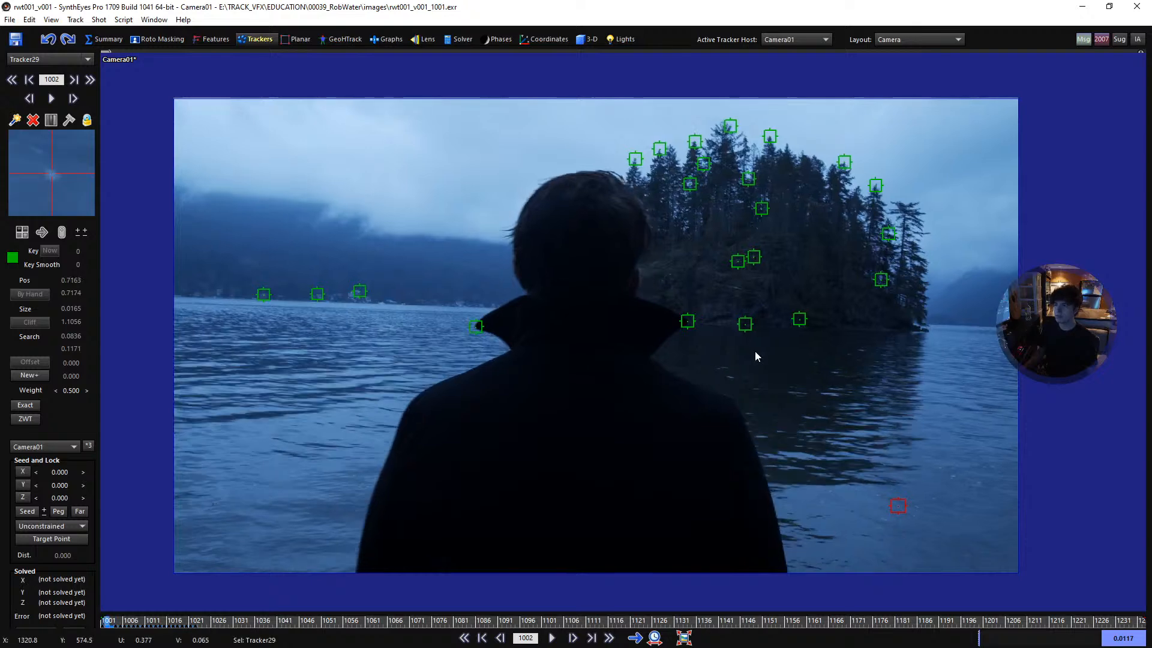
key(Right)
key(Right)
key(Right)
key(Right)
key(Right)
key(Left)
key(Left)
key(Left)
key(Left)
key(Left)
key(Left)
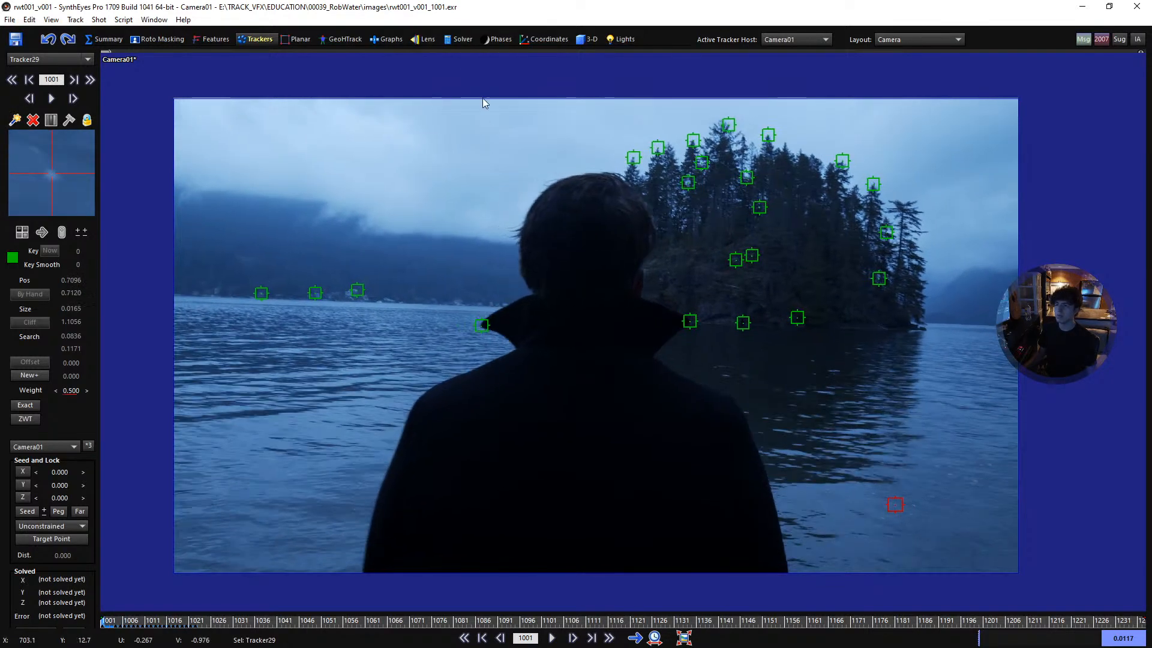
- Set the solver's begin frame manually to 1012 and its end frame to 1021, and run the automatic camera solve
click(451, 41)
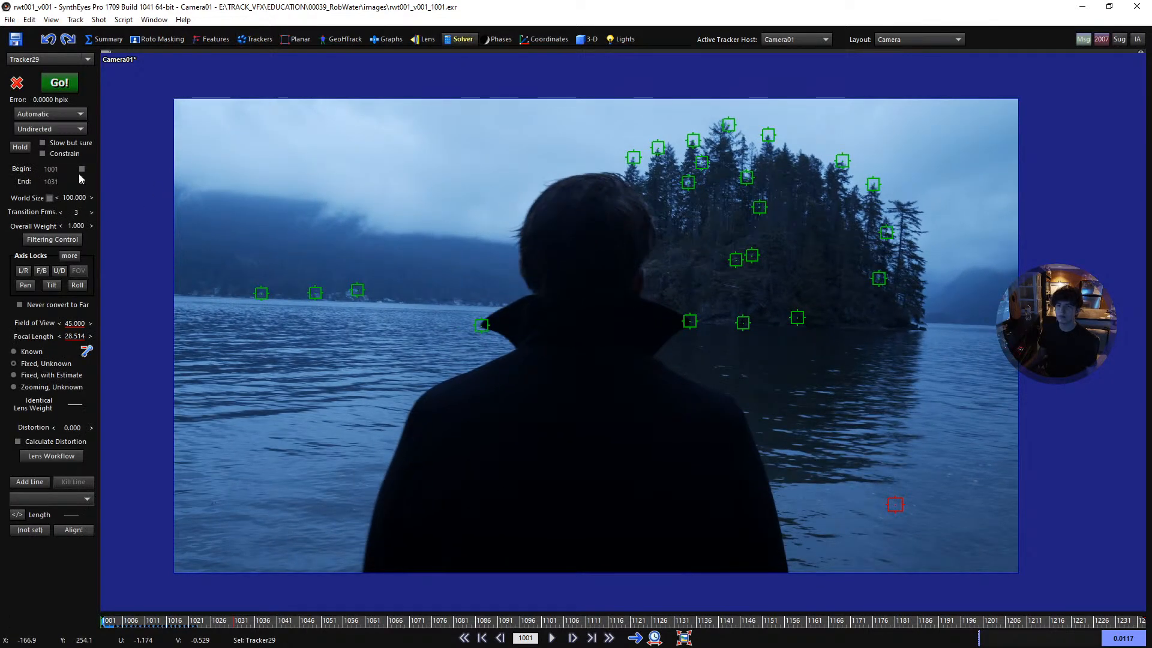
click(82, 181)
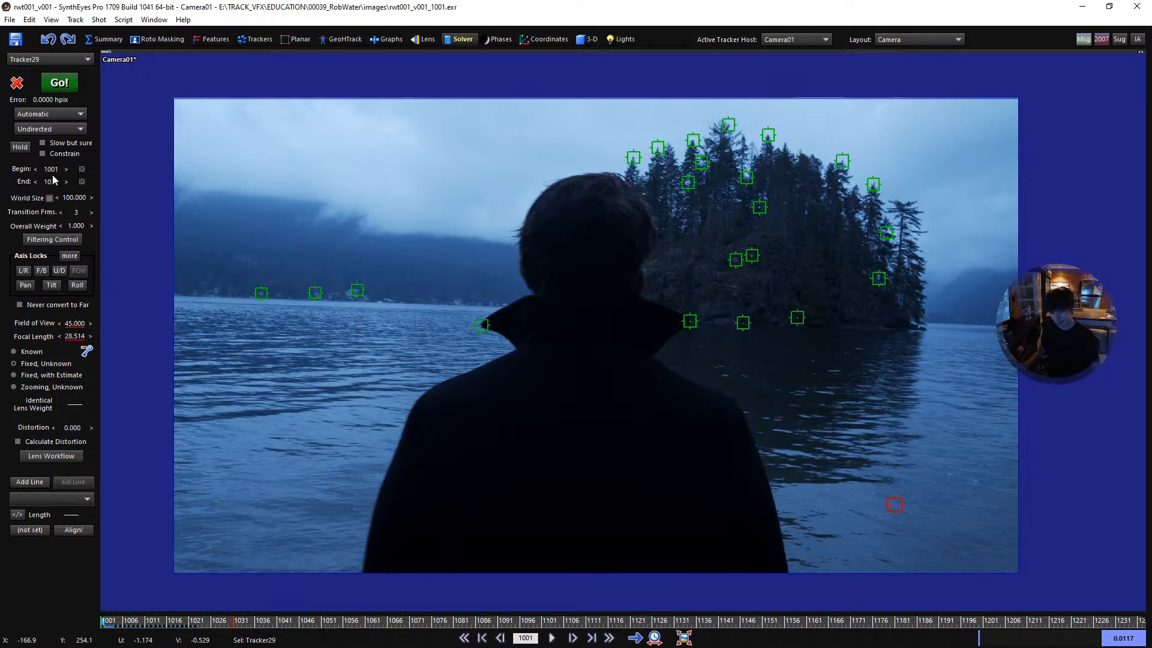
drag(141, 624, 169, 626)
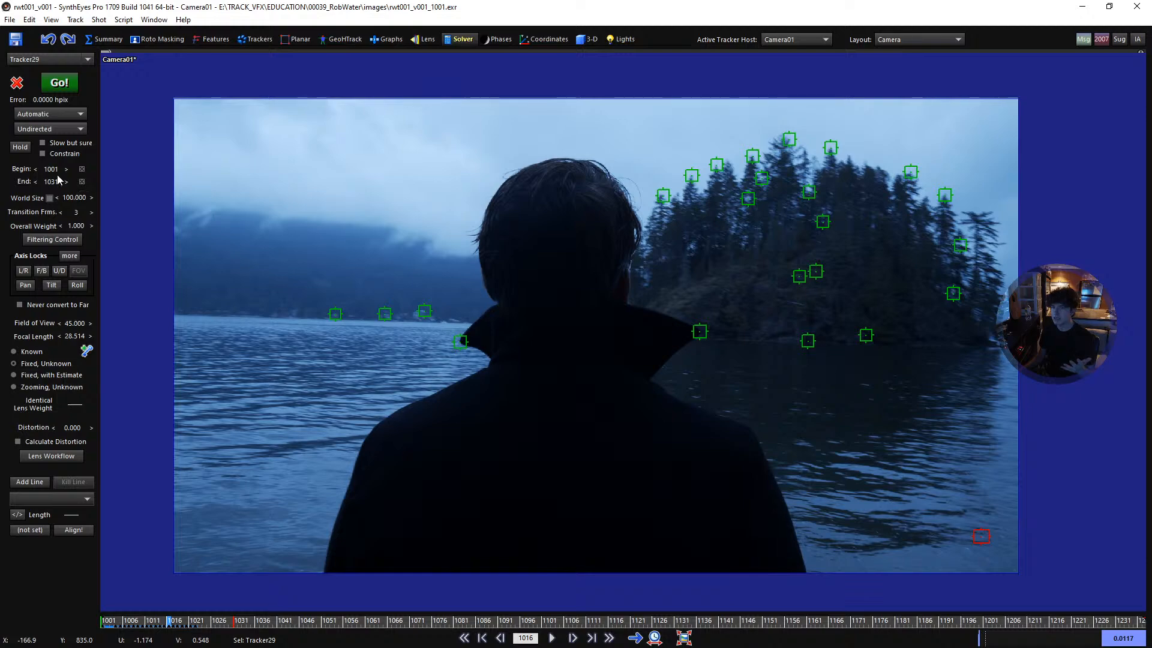
mouse_move(107, 623)
mouse_down()
mouse_move(187, 624)
mouse_move(138, 624)
mouse_move(152, 624)
mouse_up()
mouse_move(52, 182)
mouse_down()
mouse_move(62, 182)
mouse_move(34, 182)
mouse_move(77, 182)
mouse_move(65, 181)
mouse_up()
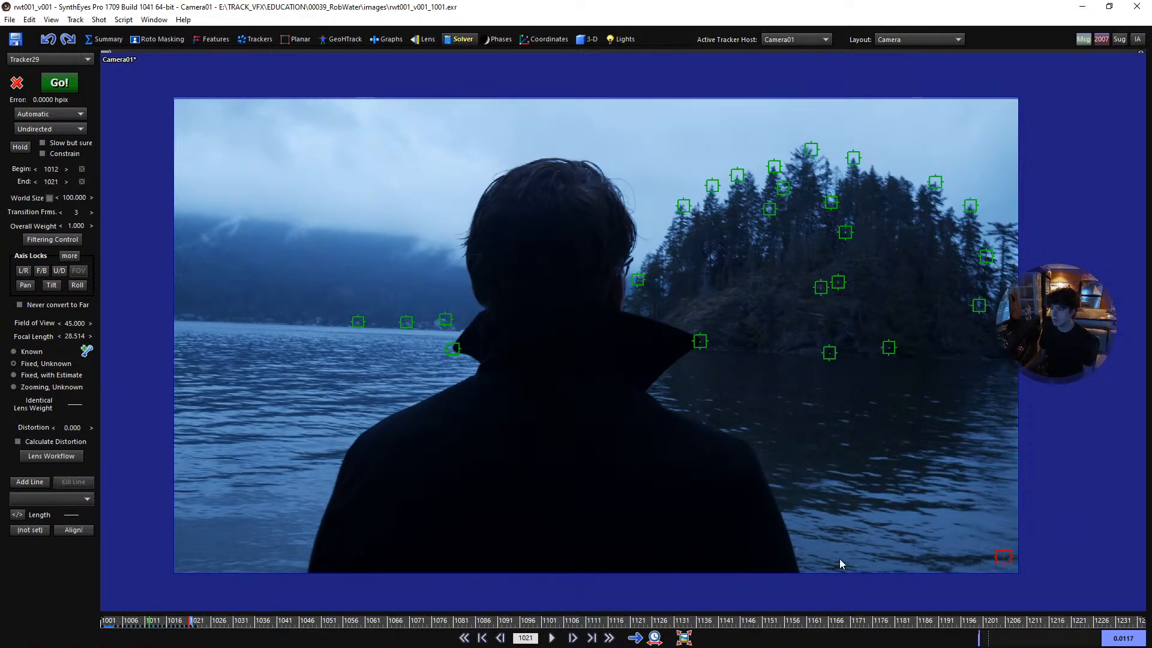
mouse_move(176, 621)
mouse_down()
mouse_move(159, 621)
mouse_move(169, 621)
mouse_up()
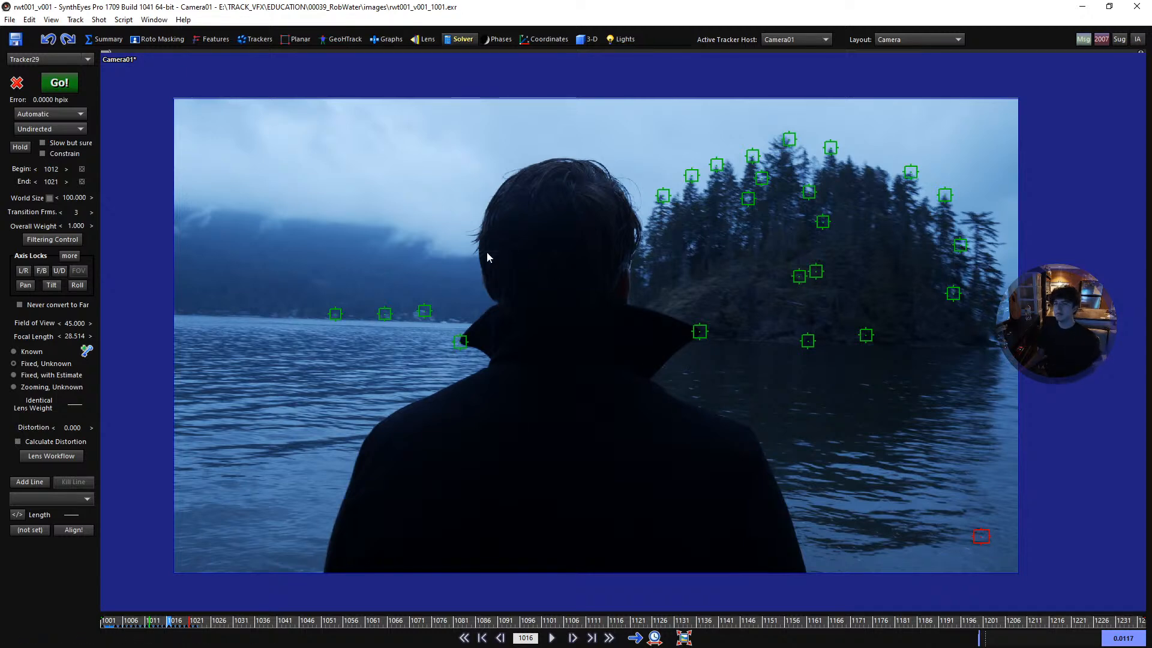
click(59, 83)
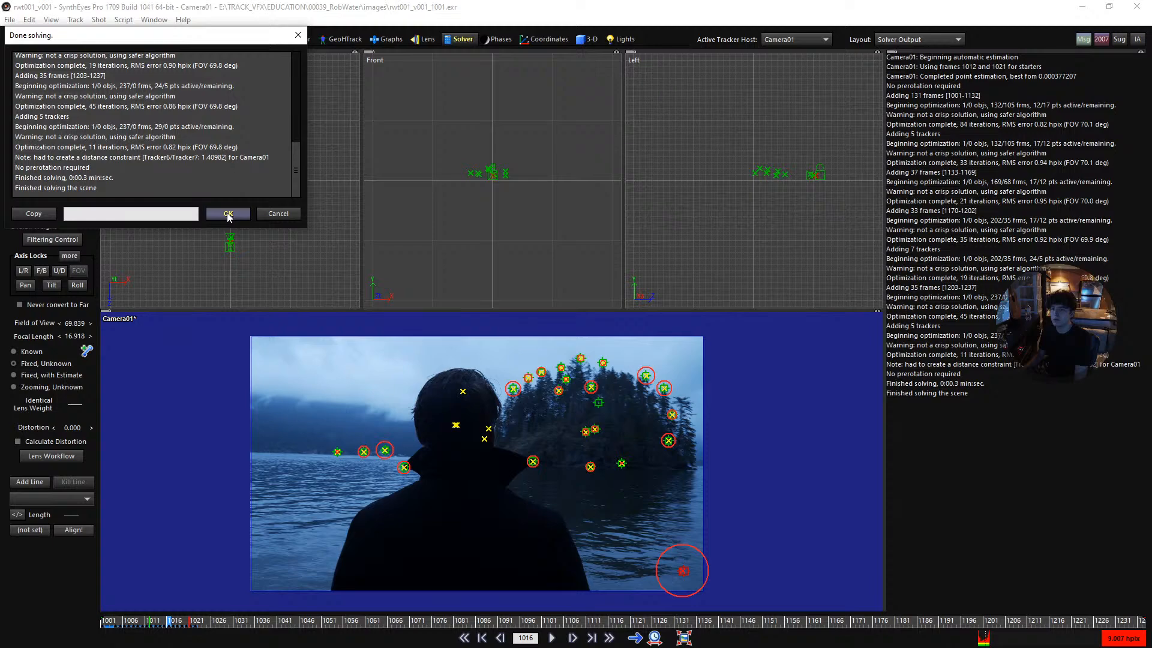
click(228, 215)
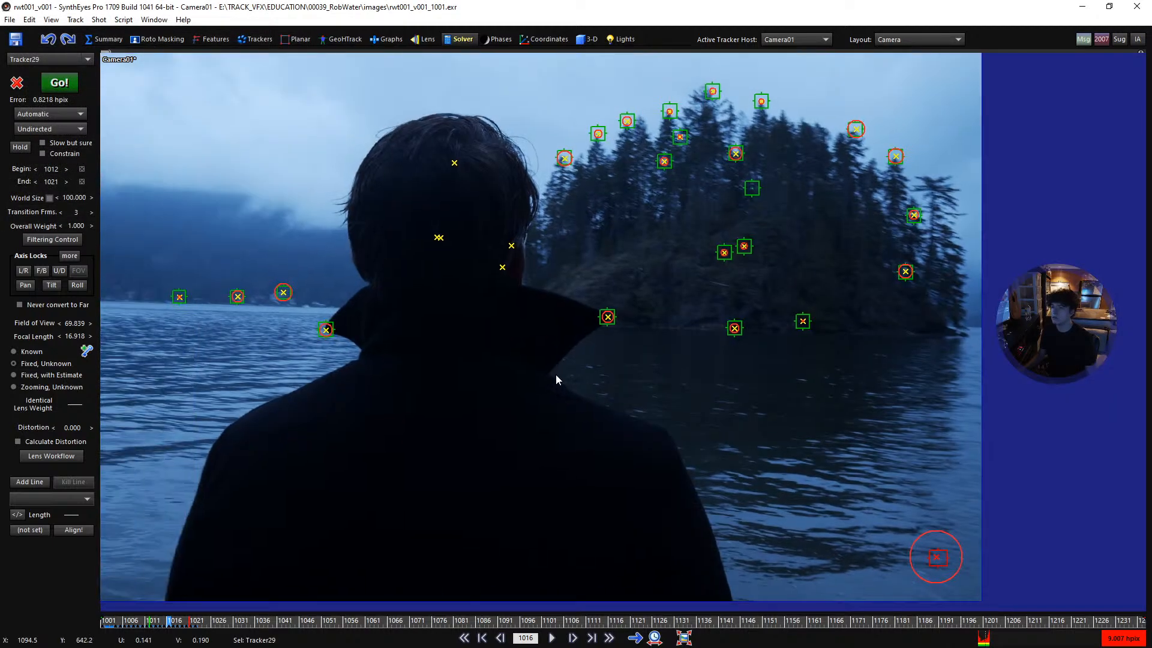
- Play the solved shot from frame 1001 to examine the trackers' errors against their solved points
key(shift+a)
scroll(552, 354, down, 1)
middle_drag(509, 321, 601, 353)
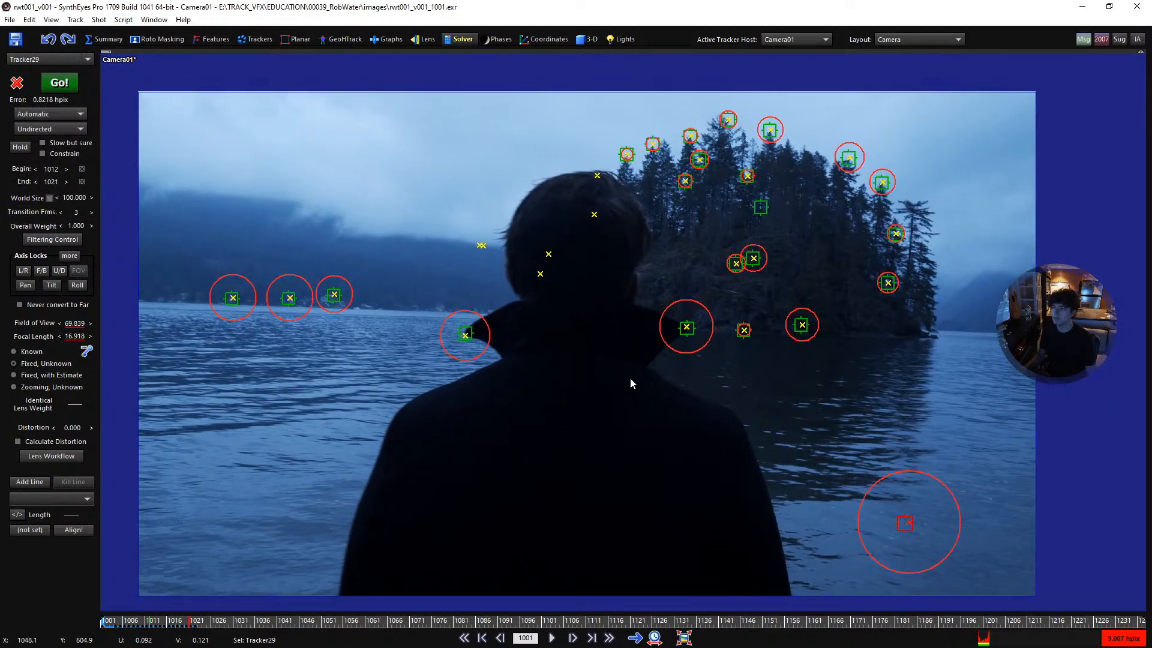
key(space)
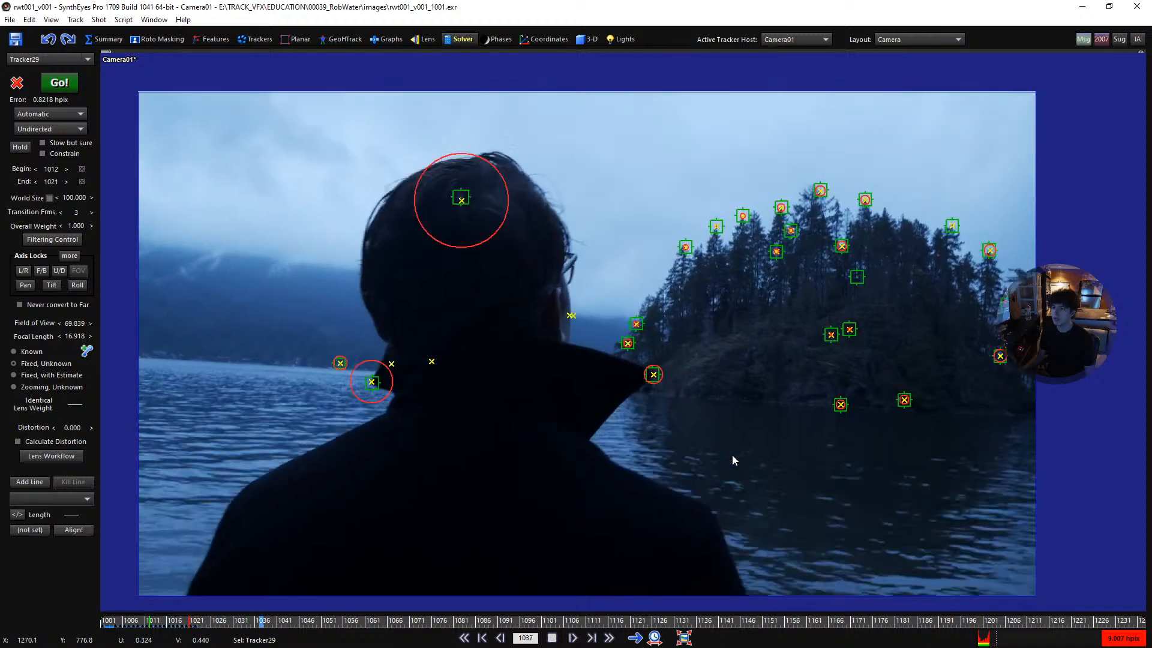
scroll(660, 426, down, 1)
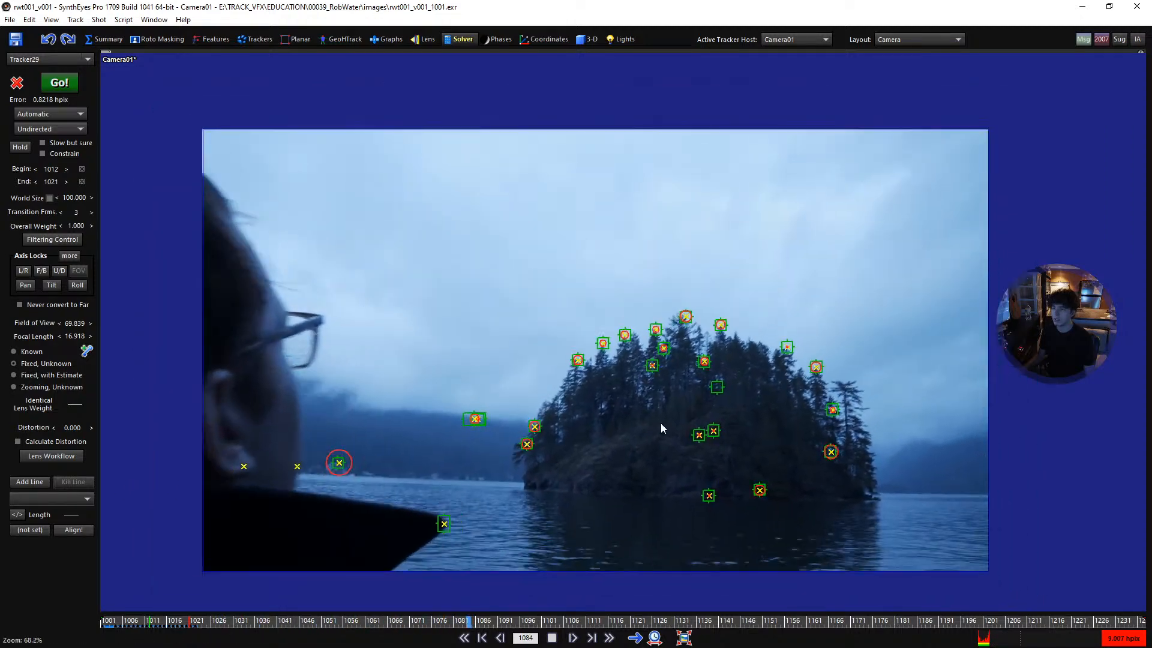
scroll(598, 384, down, 1)
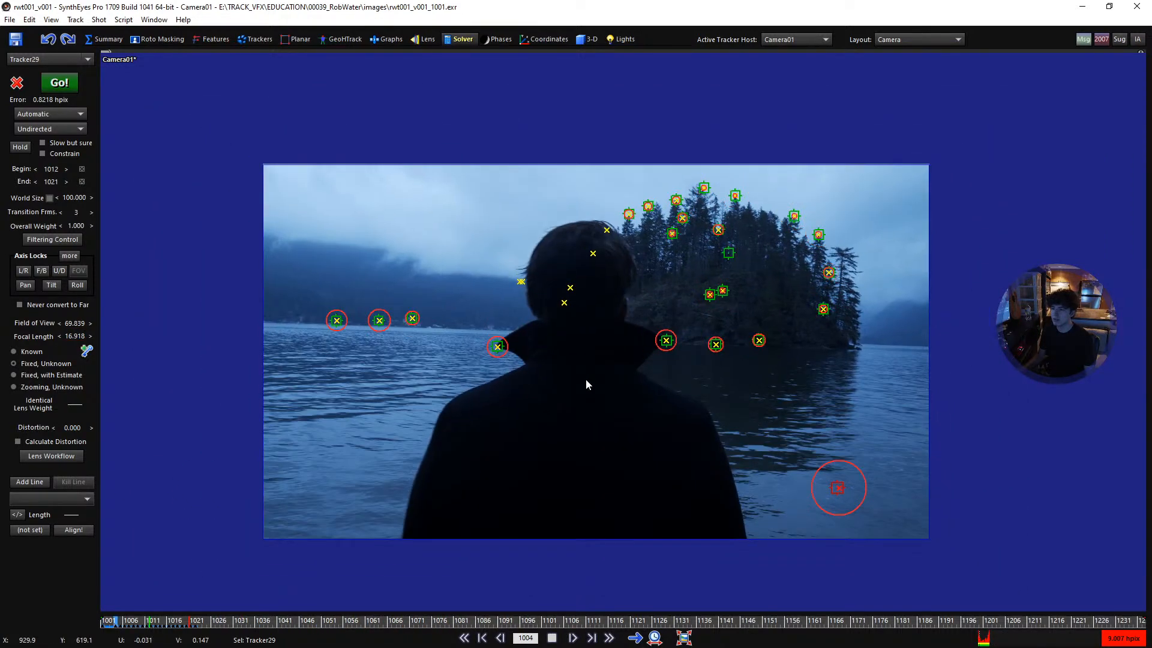
middle_drag(598, 357, 627, 344)
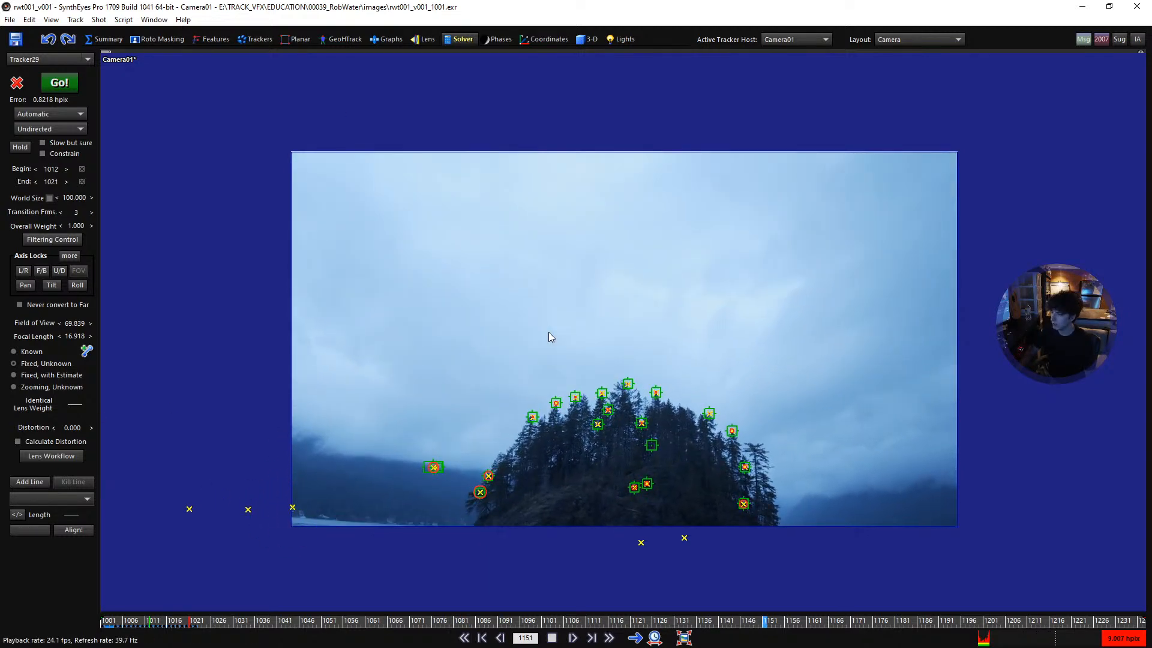
key(space)
- Step through the frames around 1012 to compare the collar, shoreline and foam trackers with their solved points
drag(793, 622, 151, 630)
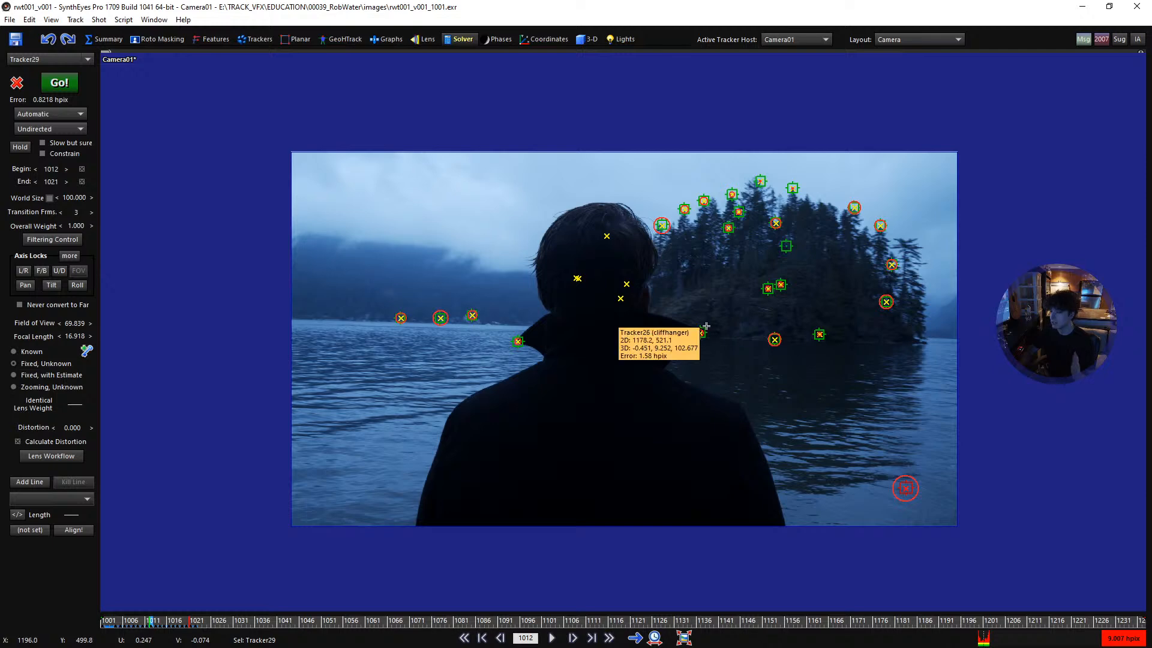
key(Left)
key(Left)
key(Right)
key(Right)
key(Right)
key(Right)
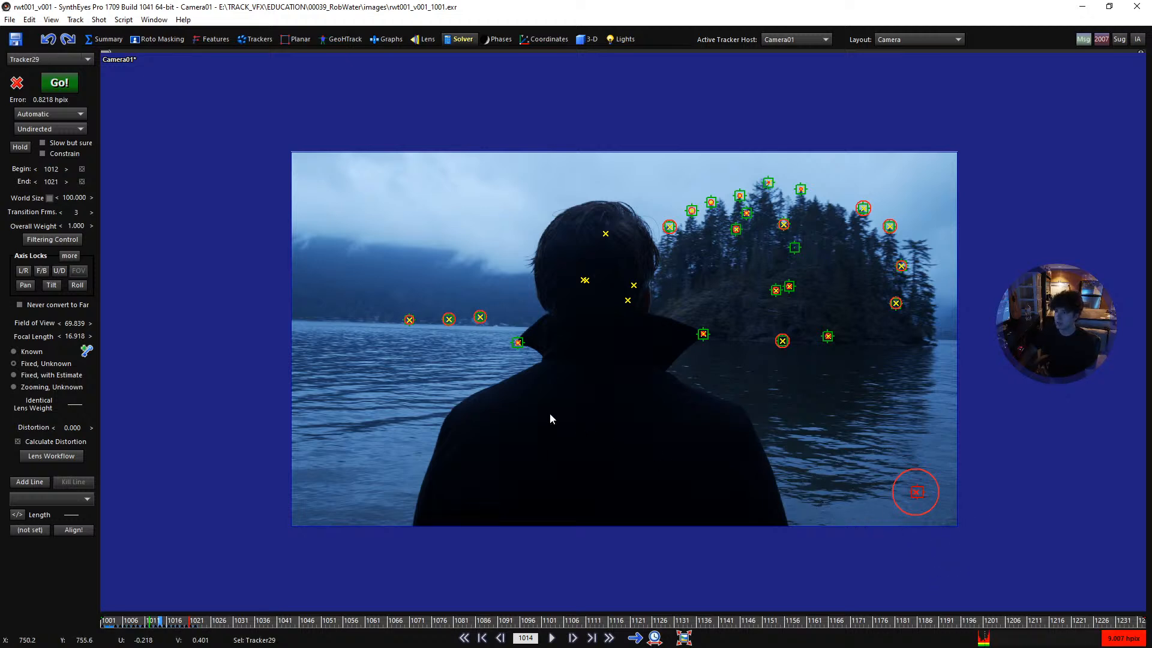
- Select the nine trackers on the shoreline houses, collar tips, hair, foam and far ridge, and return to frame 1001
mouse_move(713, 327)
mouse_down()
mouse_move(365, 332)
mouse_move(624, 404)
mouse_up()
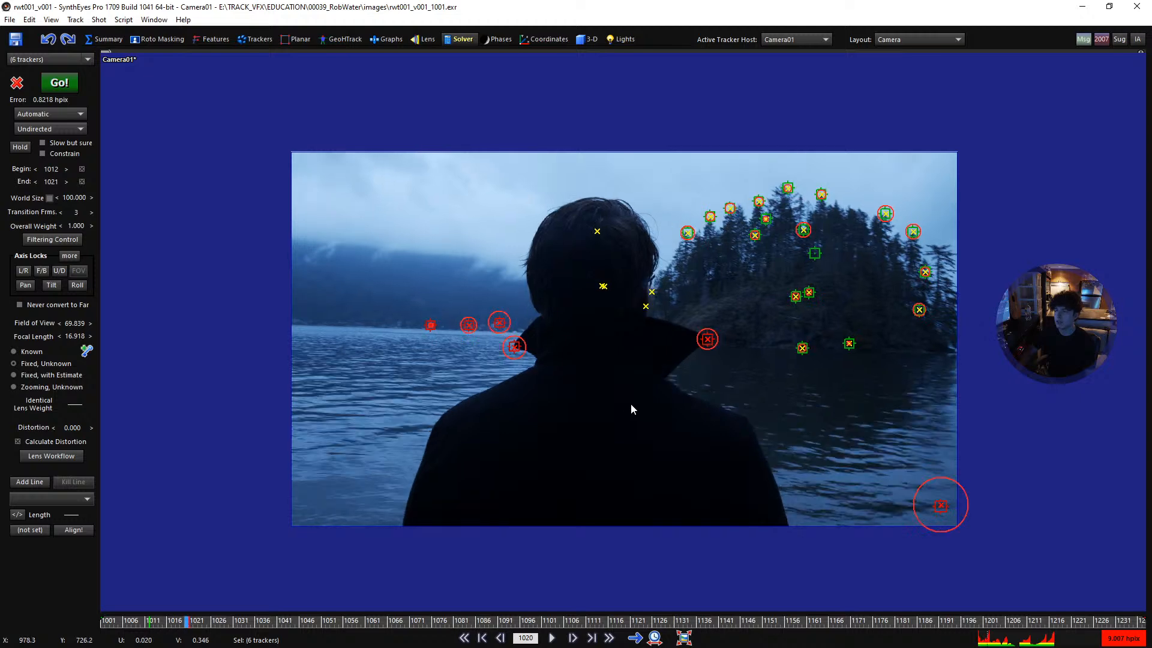
ctrl+click(521, 235)
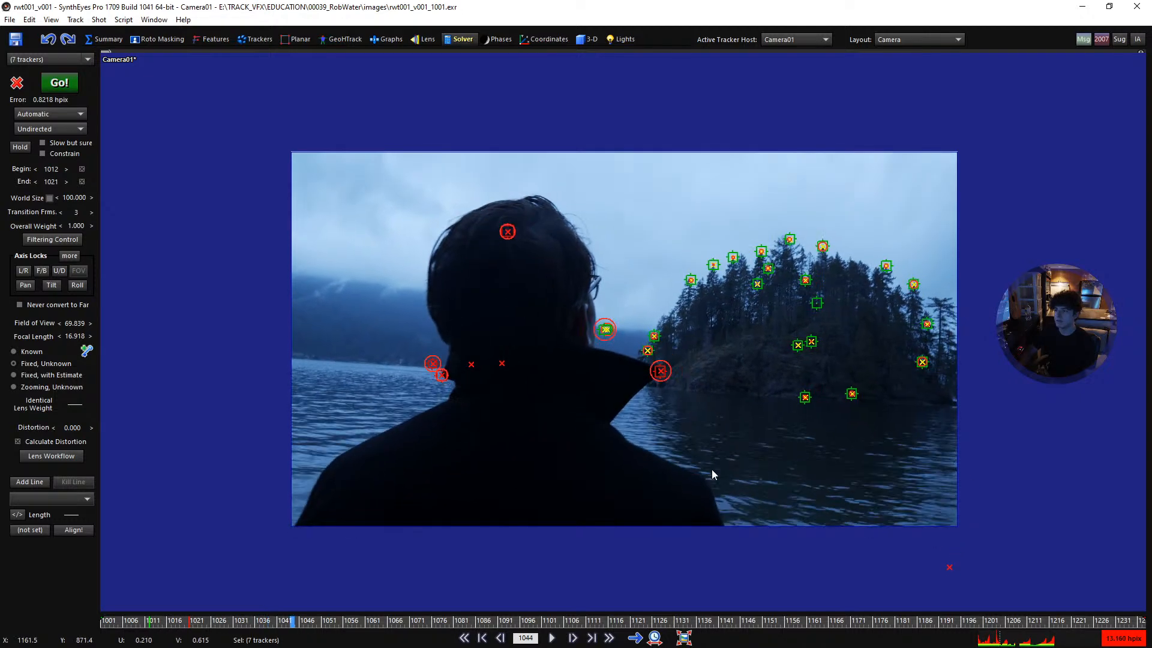
drag(636, 601, 520, 611)
drag(534, 381, 335, 452)
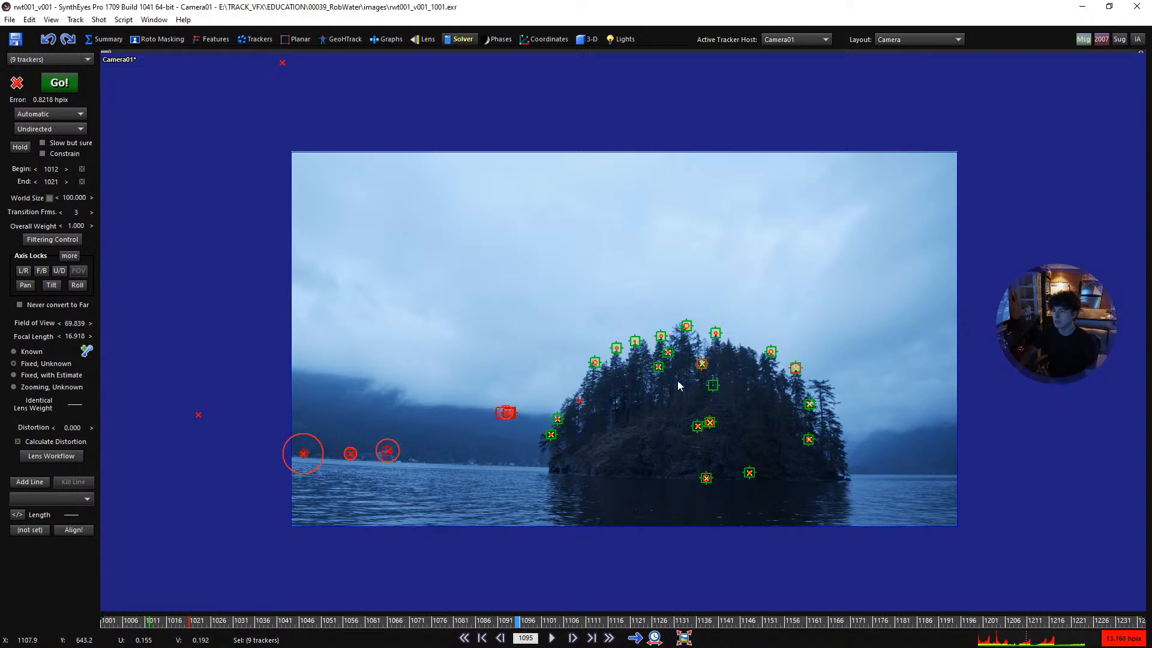
drag(862, 627, 165, 608)
key(d)
key(shift+a)
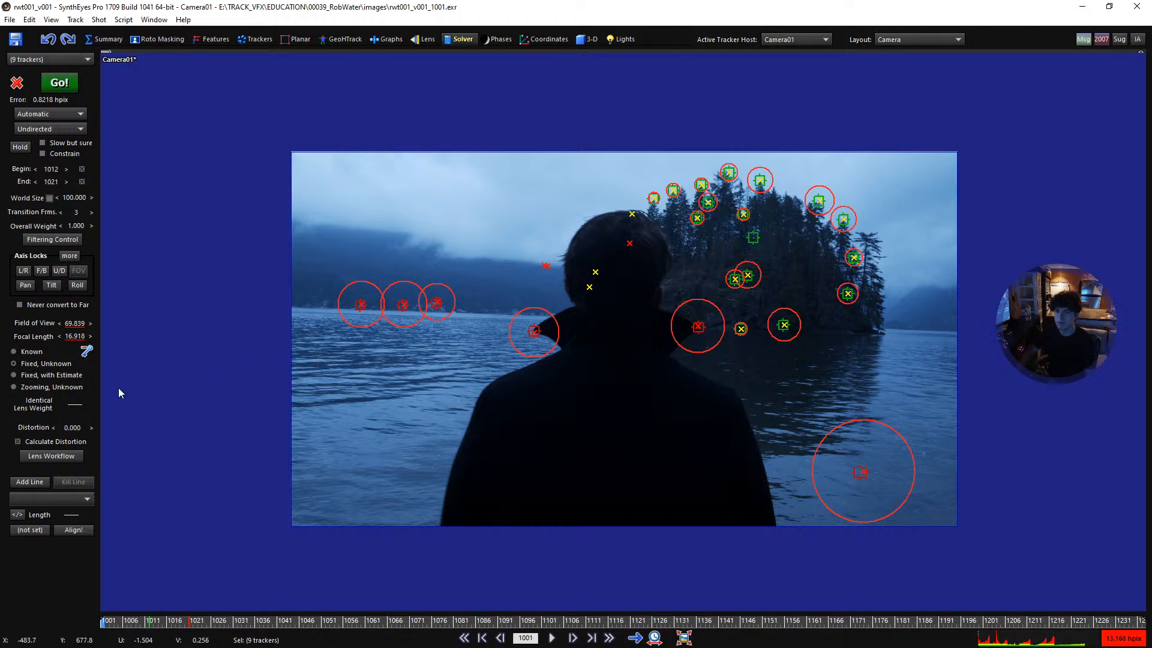
- Set the camera's solving mode to Tripod
click(59, 115)
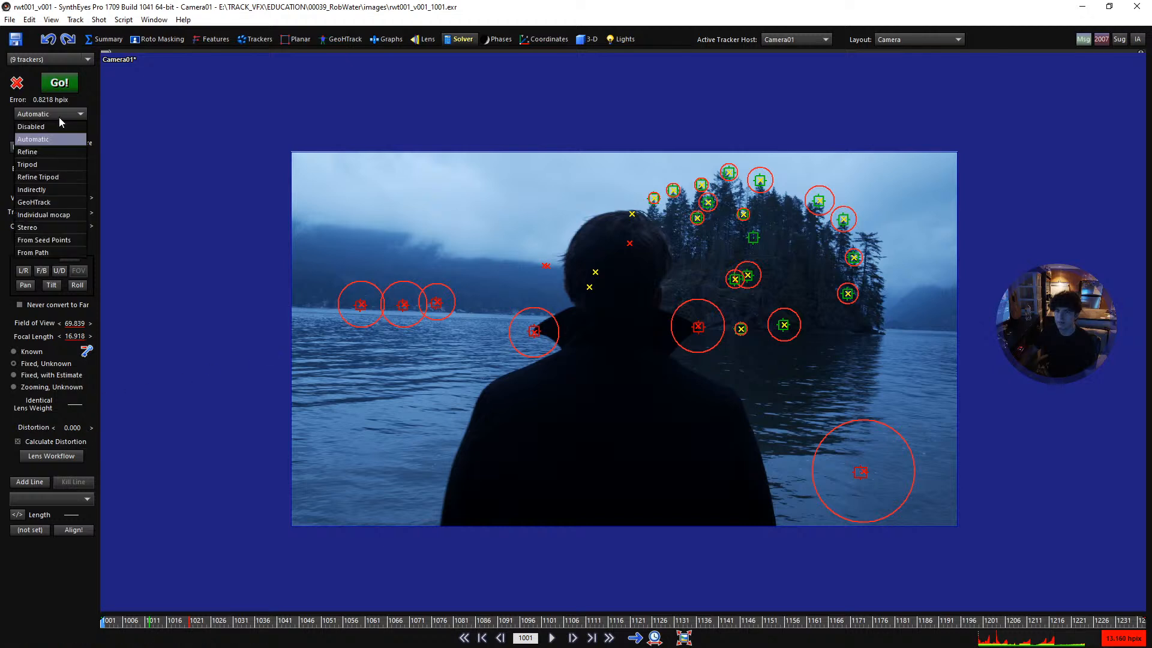
click(56, 164)
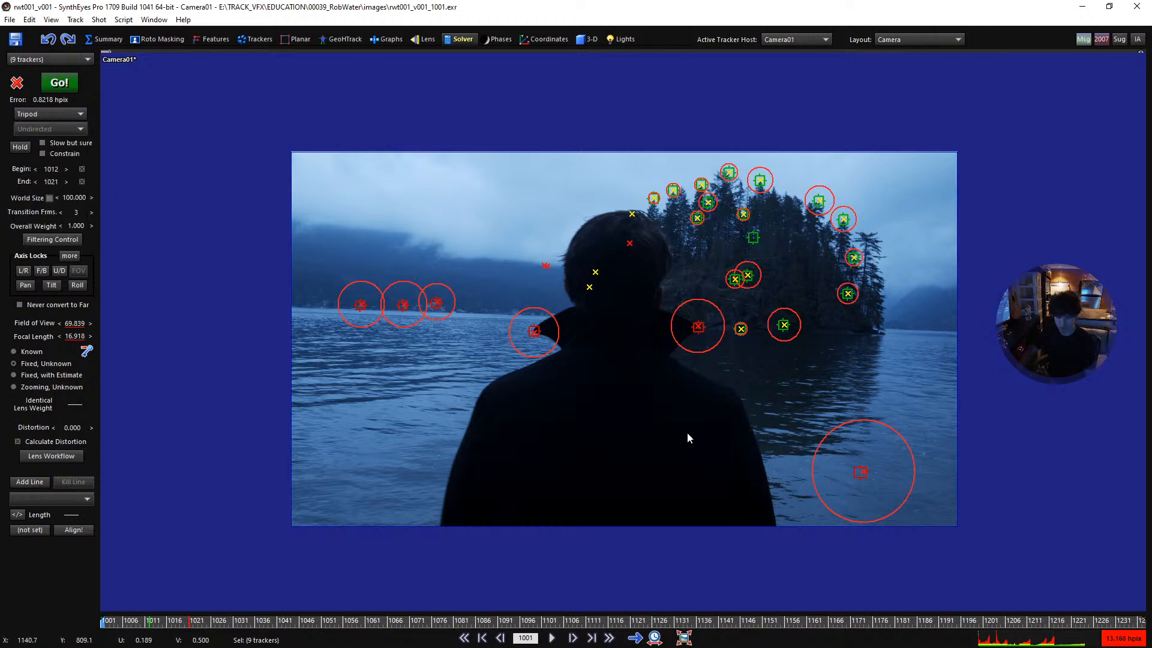
scroll(726, 366, up, 1)
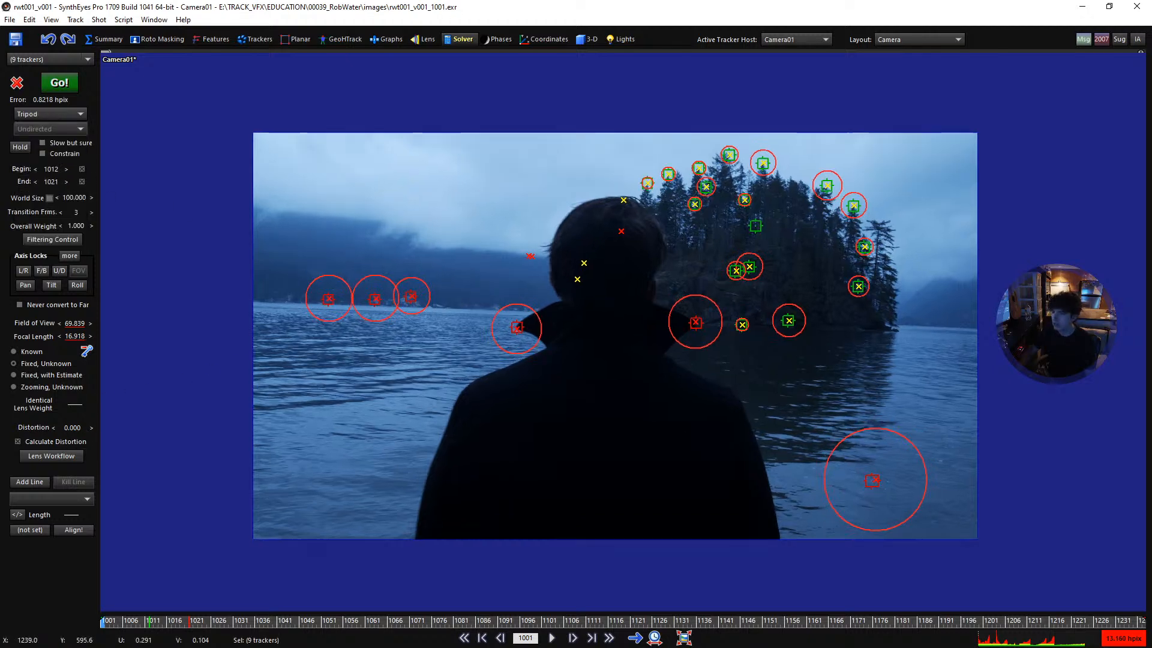
- Make the nine selected trackers zero-weighted and return to the solver settings
click(241, 42)
click(30, 420)
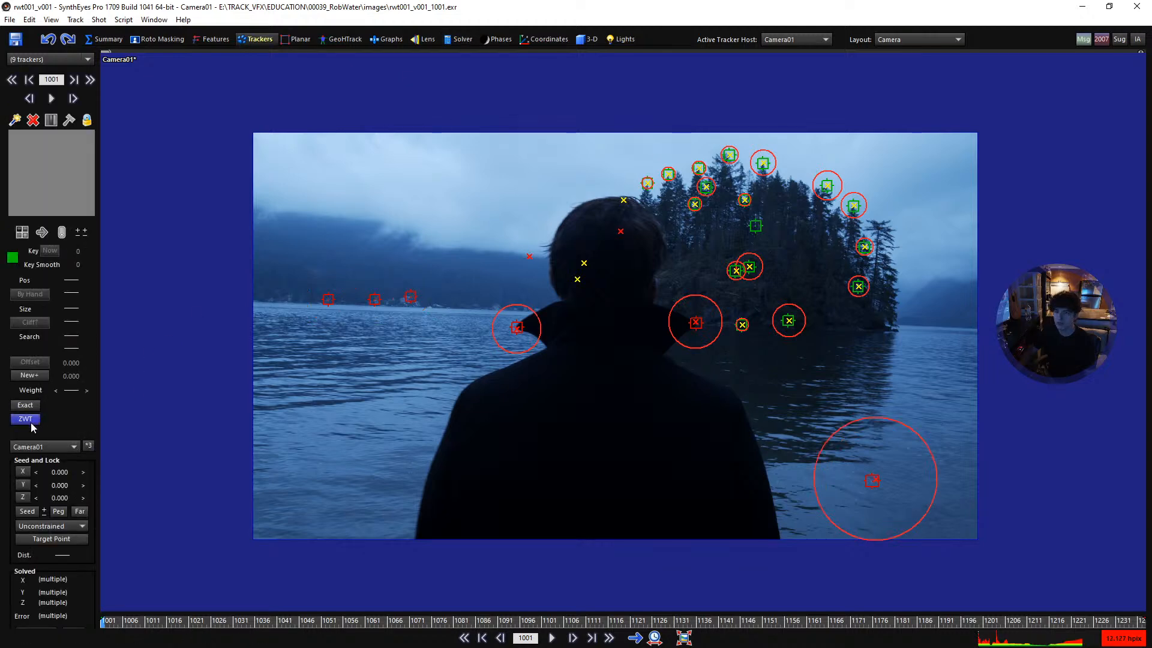
click(448, 40)
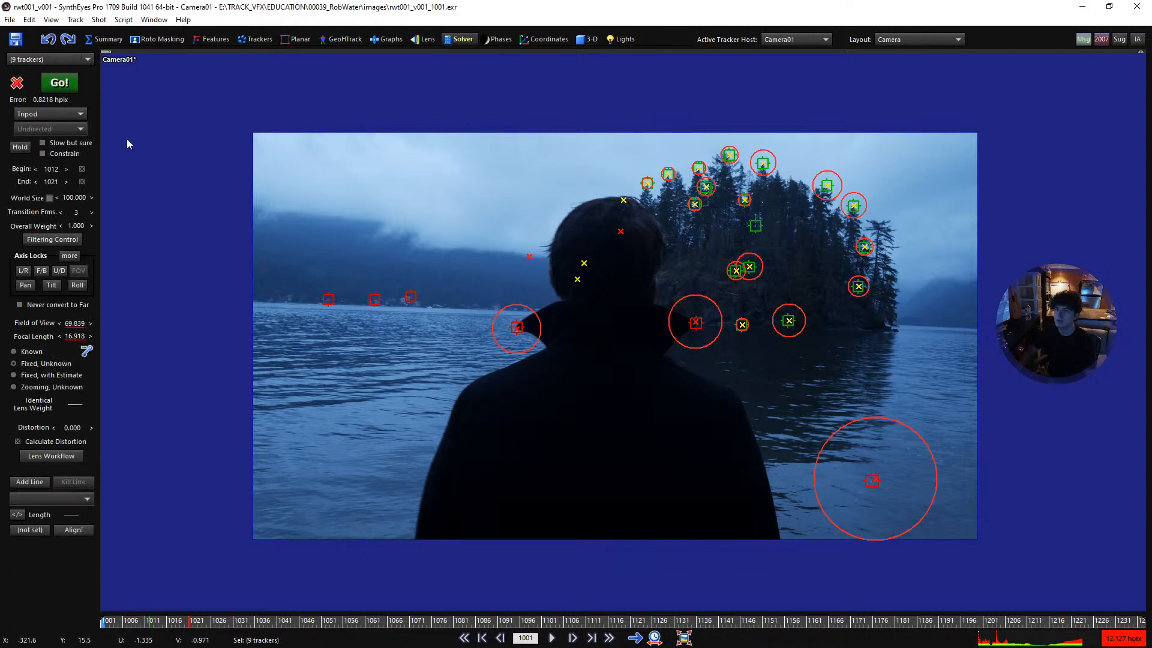
- Run the tripod solve and play the shot in the camera view with the lens distortion grid displayed
click(58, 84)
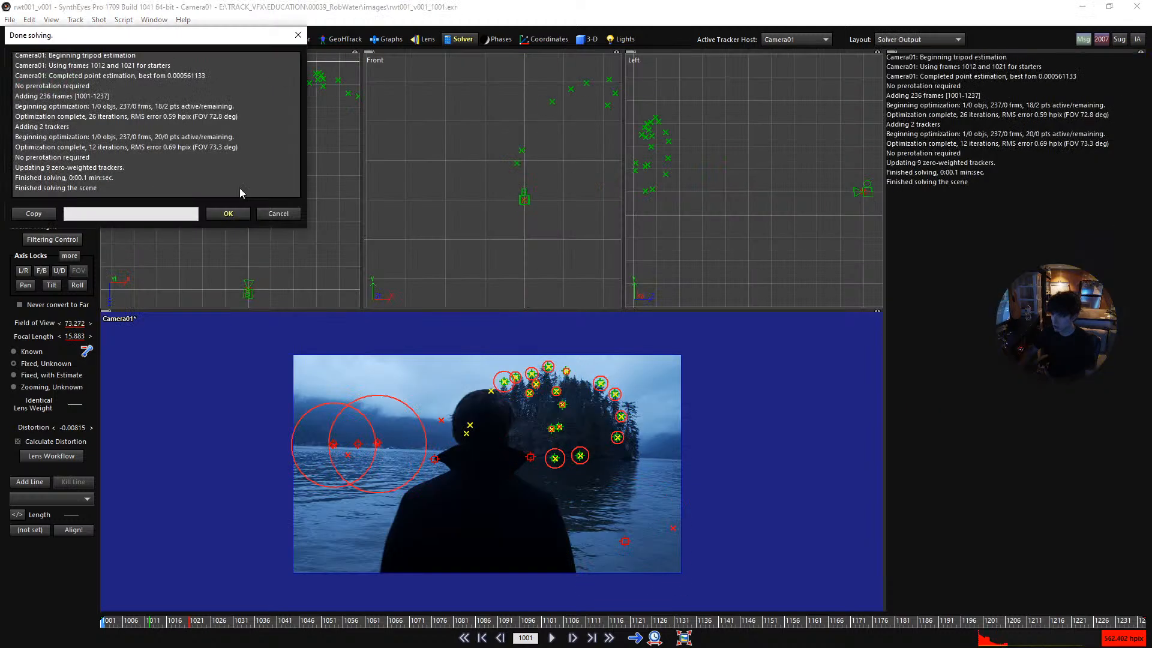
click(228, 215)
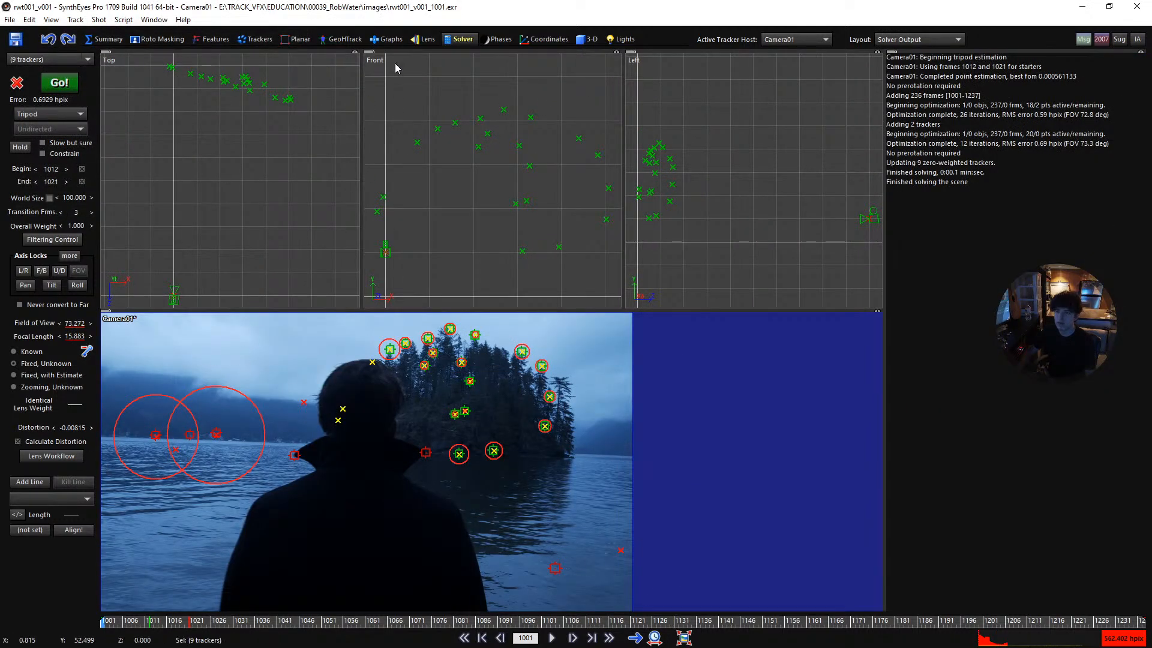
click(424, 40)
scroll(501, 474, down, 2)
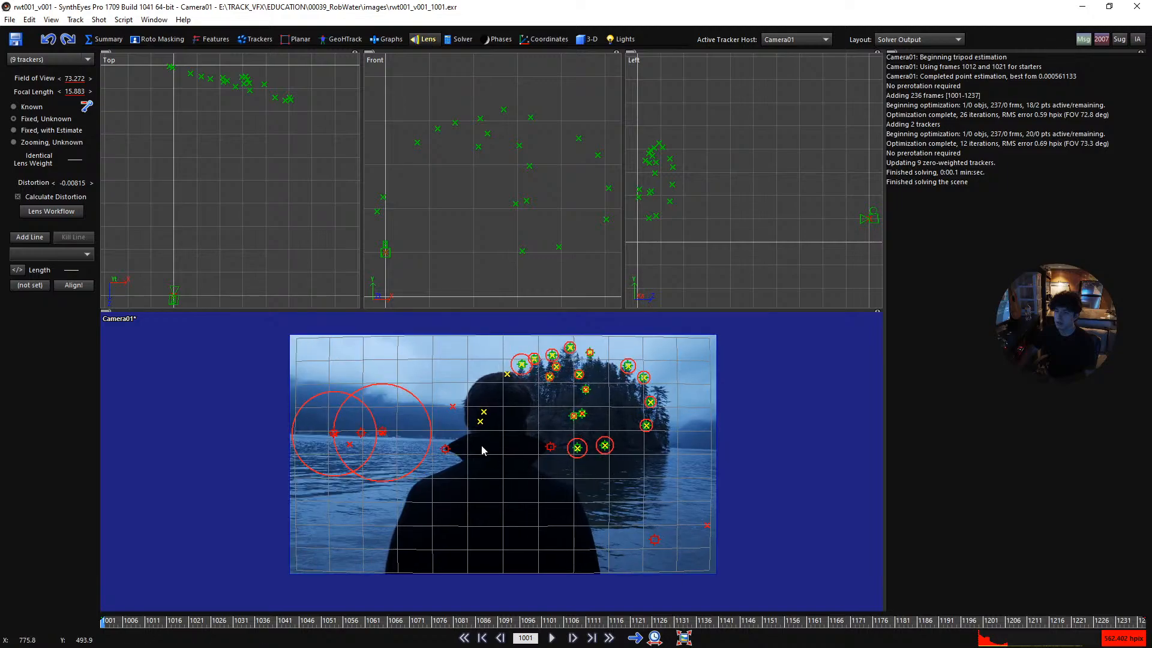
key(6)
scroll(528, 427, up, 1)
key(5)
scroll(606, 364, up, 1)
middle_drag(604, 346, 568, 362)
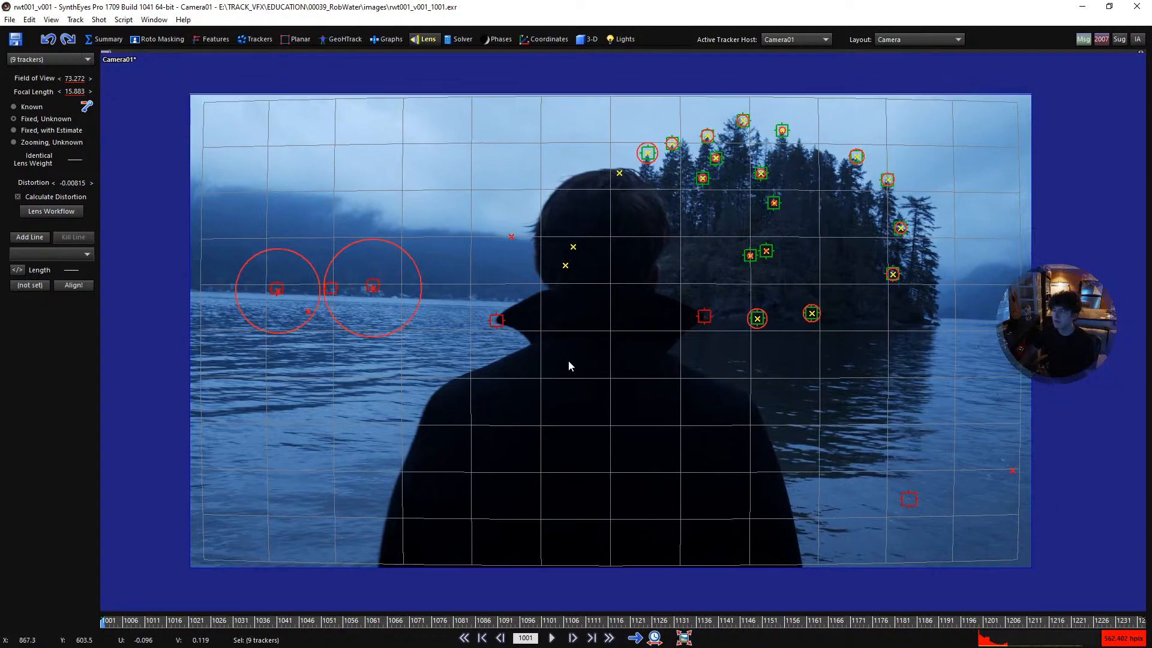
key(space)
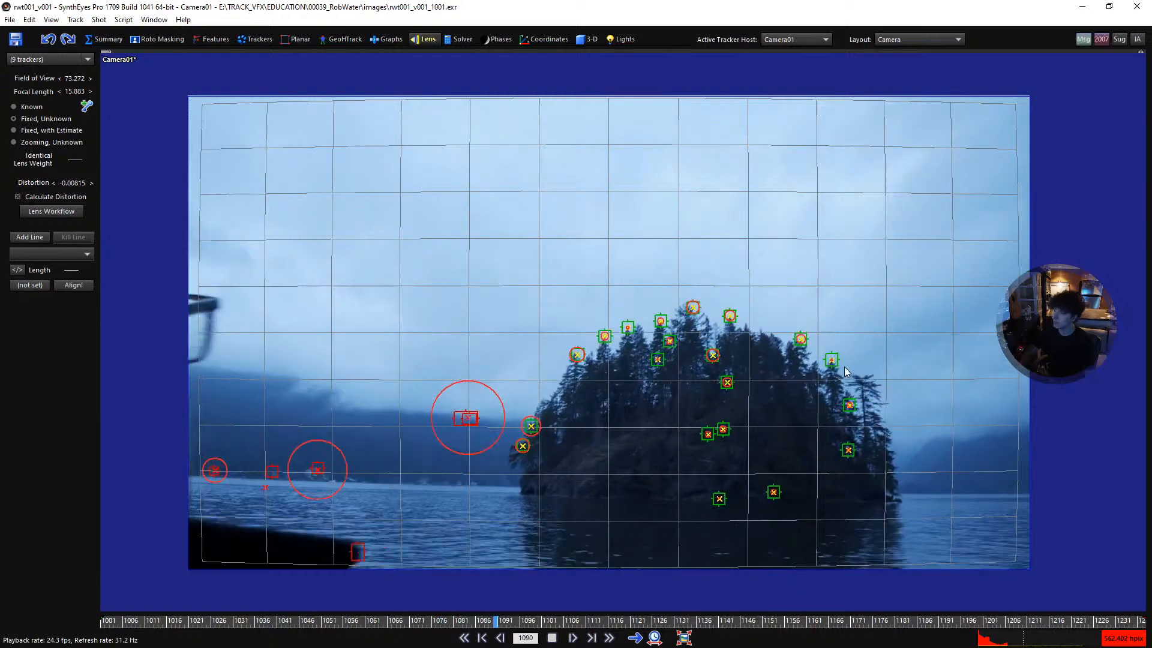
key(space)
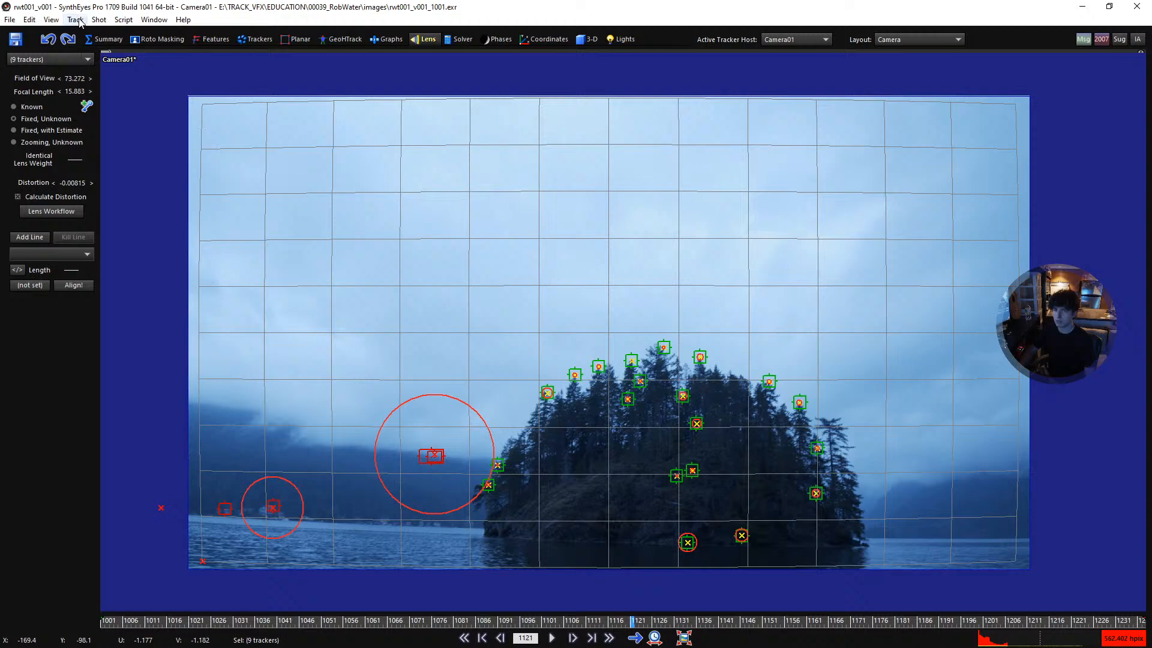
- Apply the BMPCC4K image format preset in the shot settings
click(99, 19)
click(120, 45)
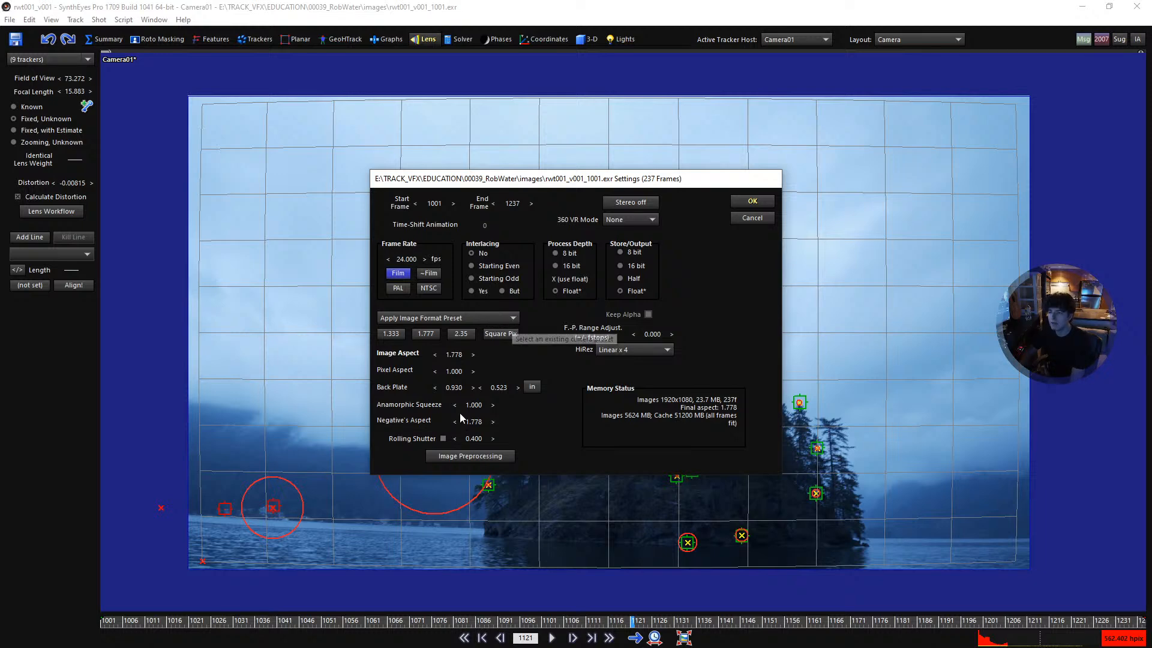
click(488, 318)
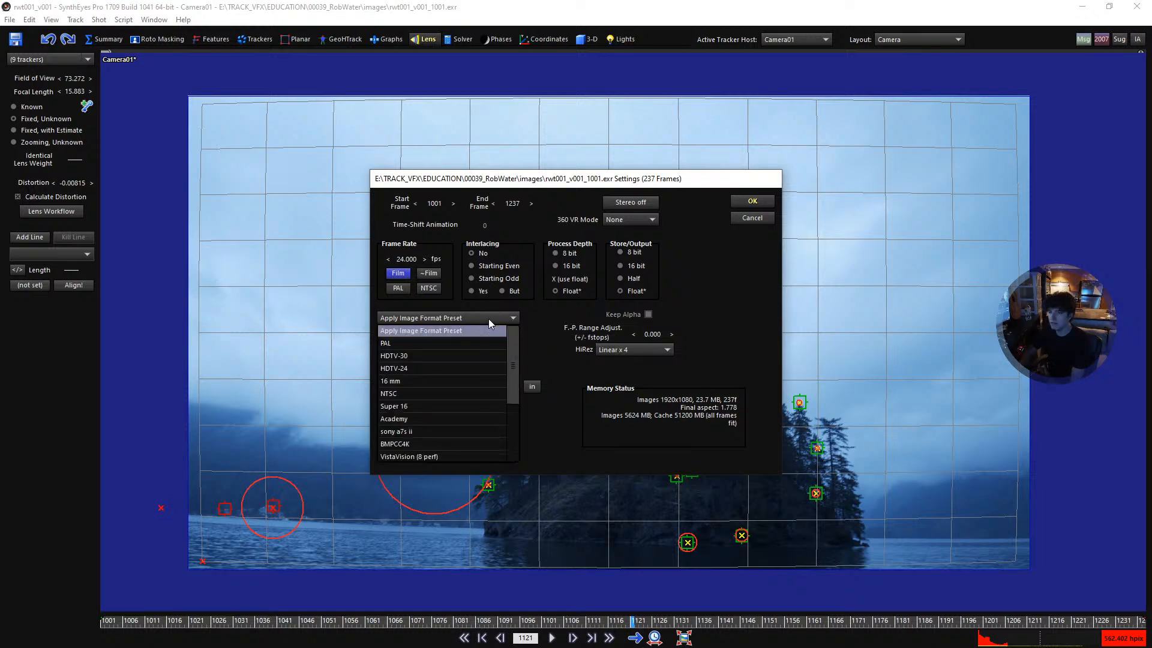
click(405, 444)
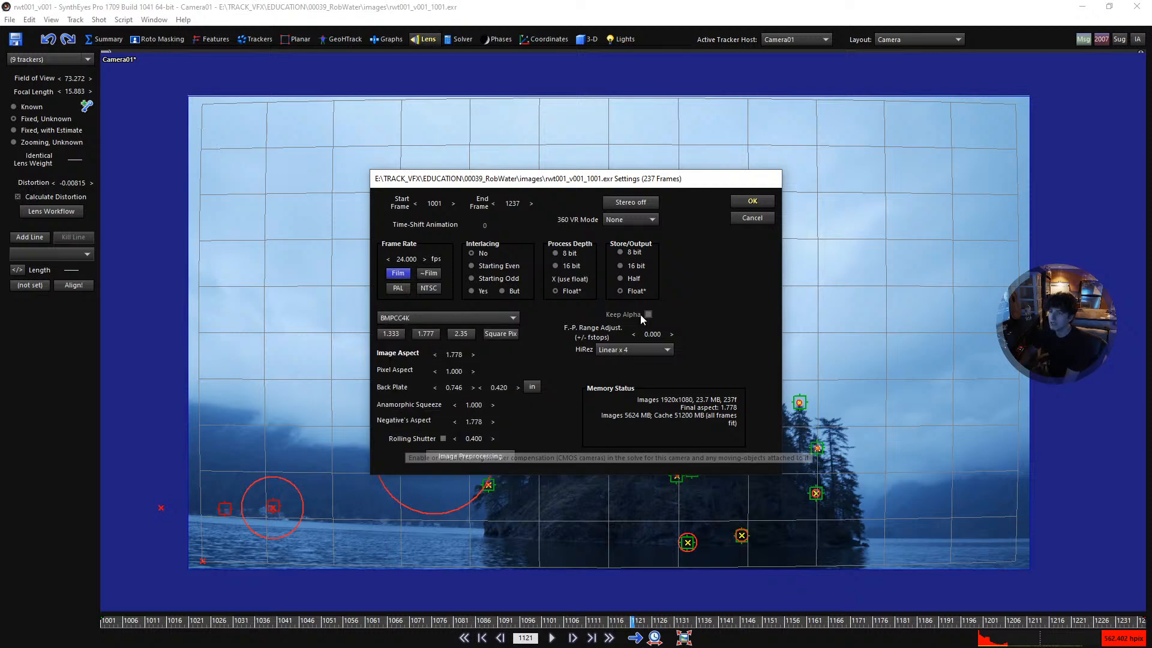
click(739, 204)
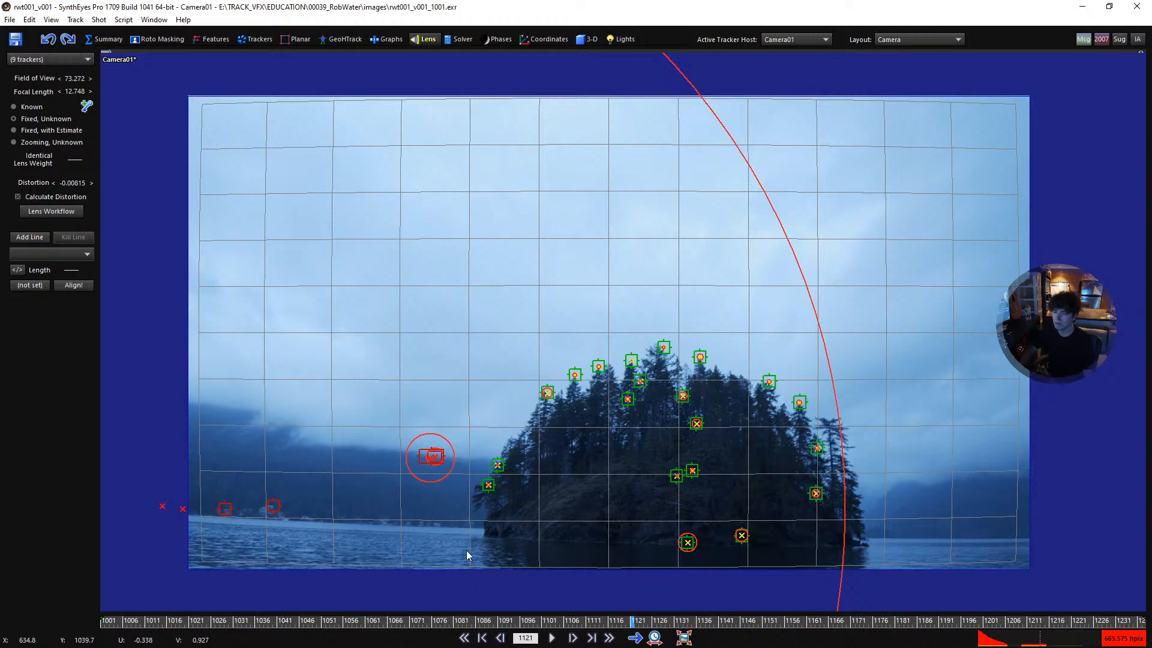
- Review the tracker fit around frame 1102 and through playback in the camera view, returning to frame 1001
drag(432, 622, 549, 628)
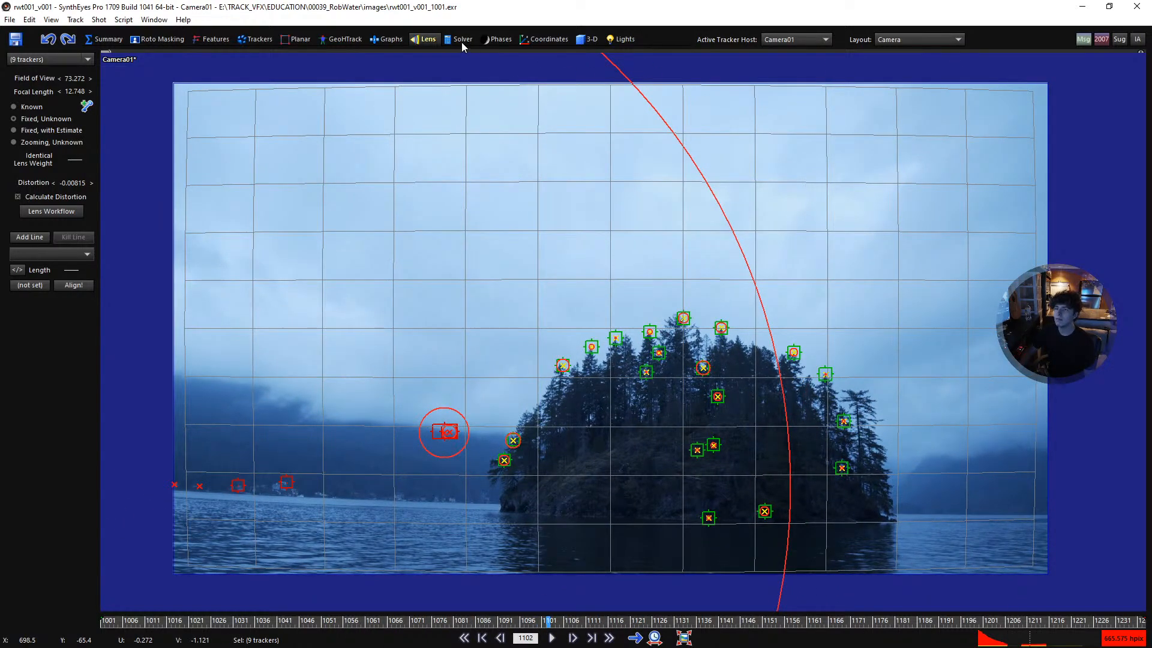
click(460, 39)
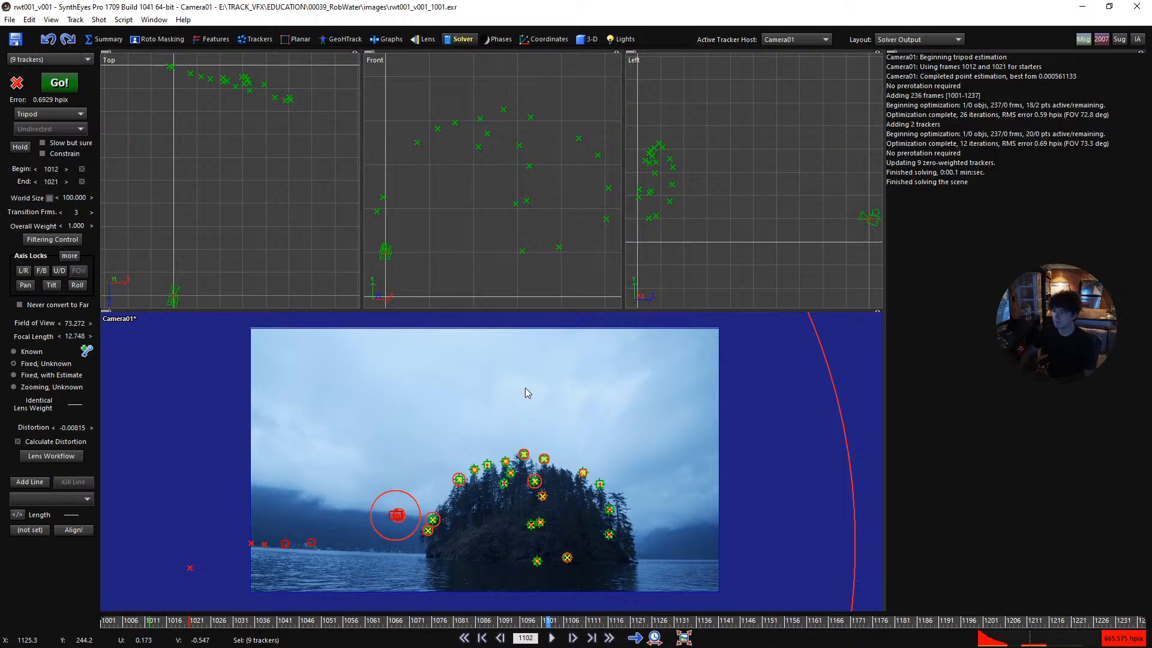
key(5)
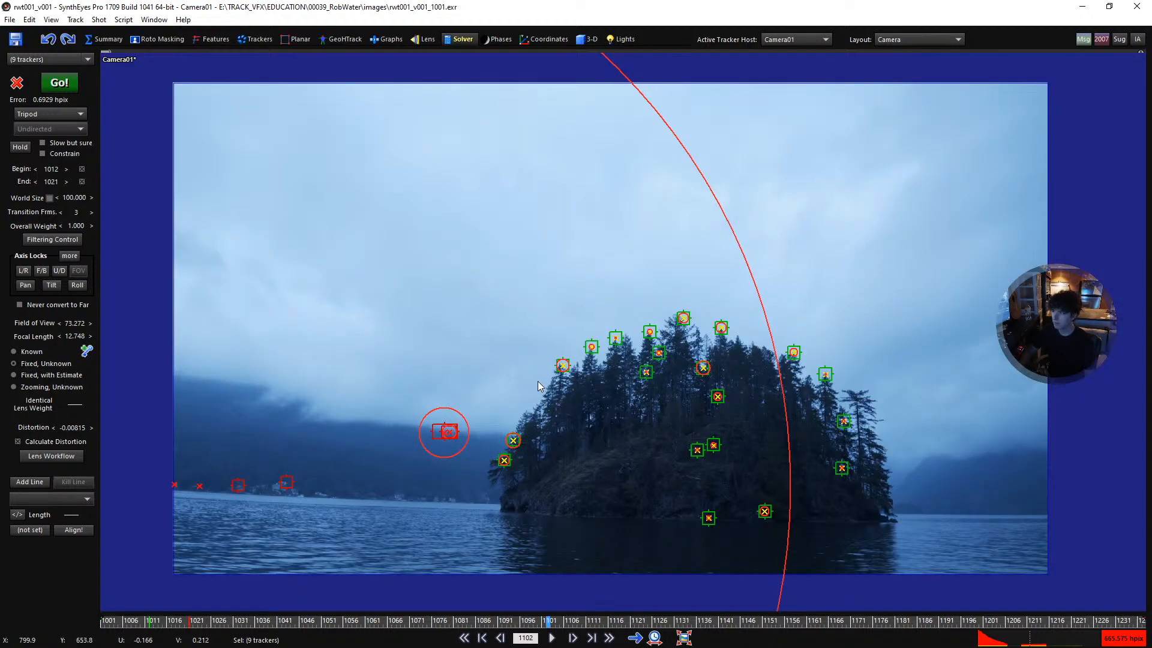
key(shift+a)
key(space)
key(space)
key(shift+a)
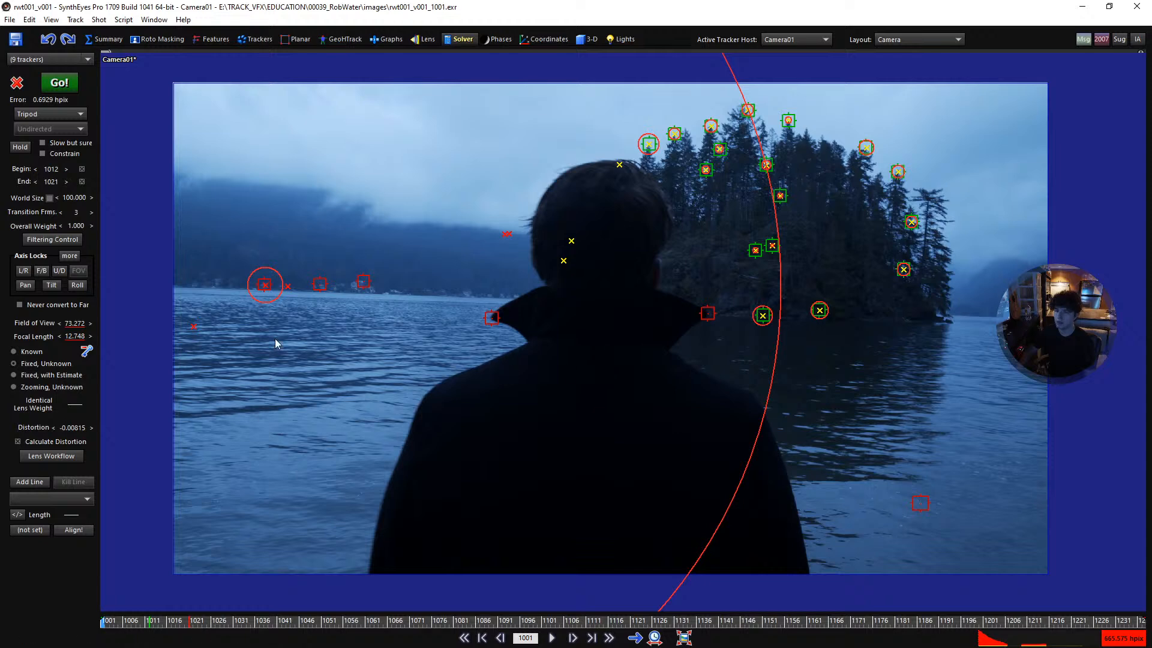
click(66, 444)
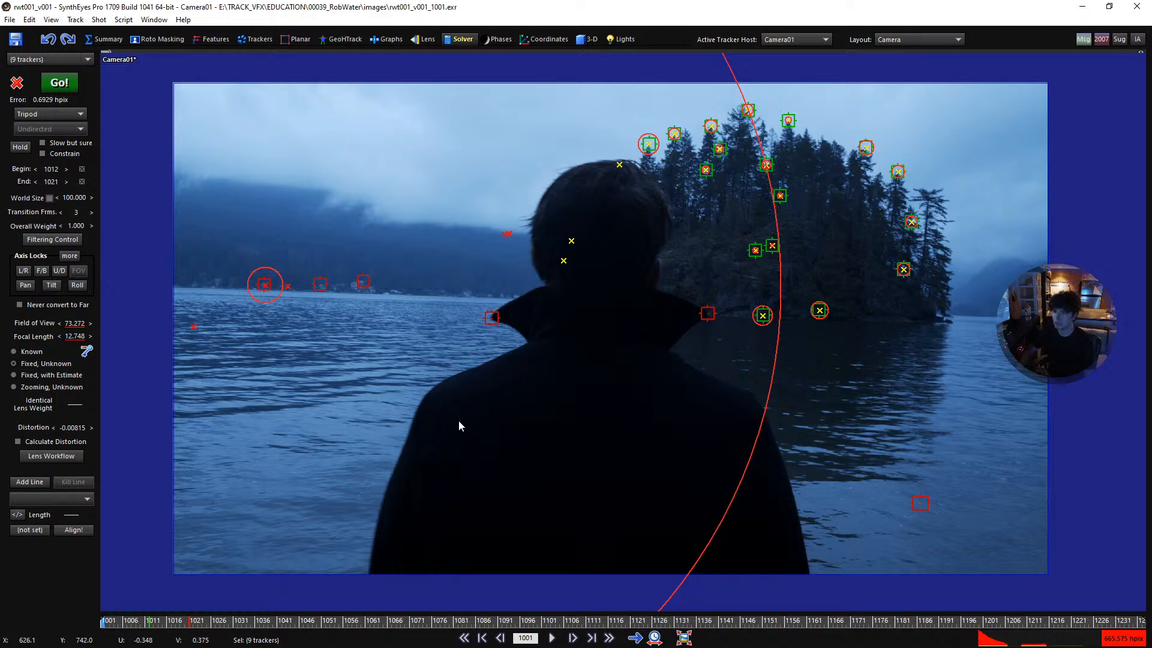
- Set the camera's solving mode to Automatic and turn off zero-weighting on all trackers
click(78, 116)
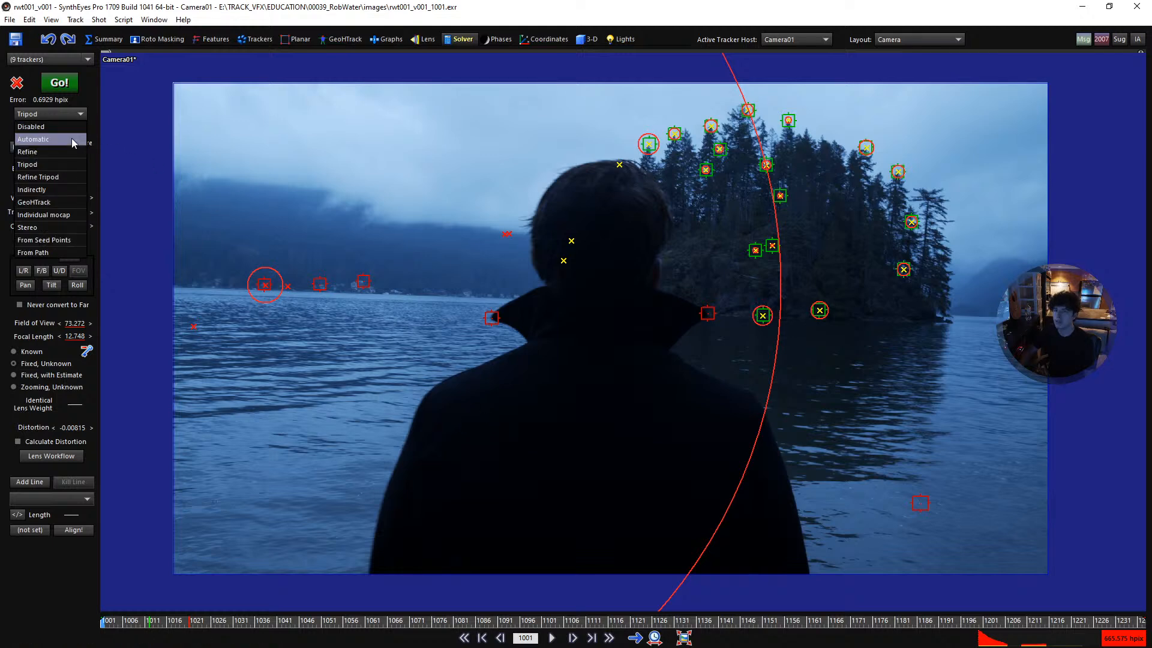
click(73, 140)
click(592, 429)
key(ctrl+a)
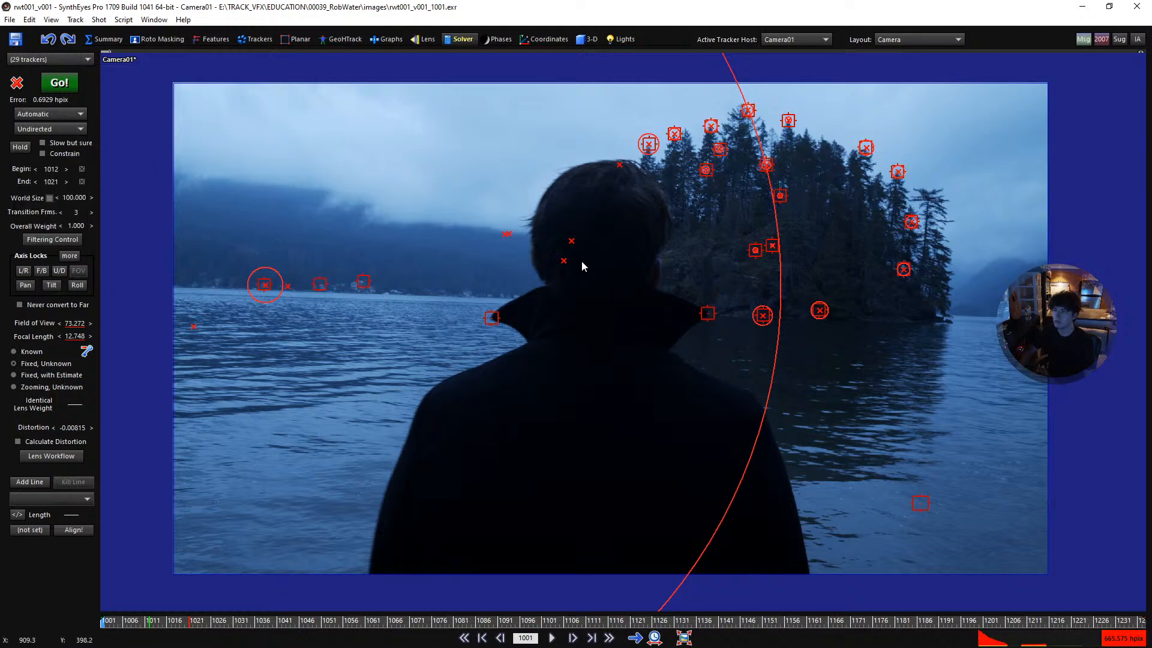
click(255, 39)
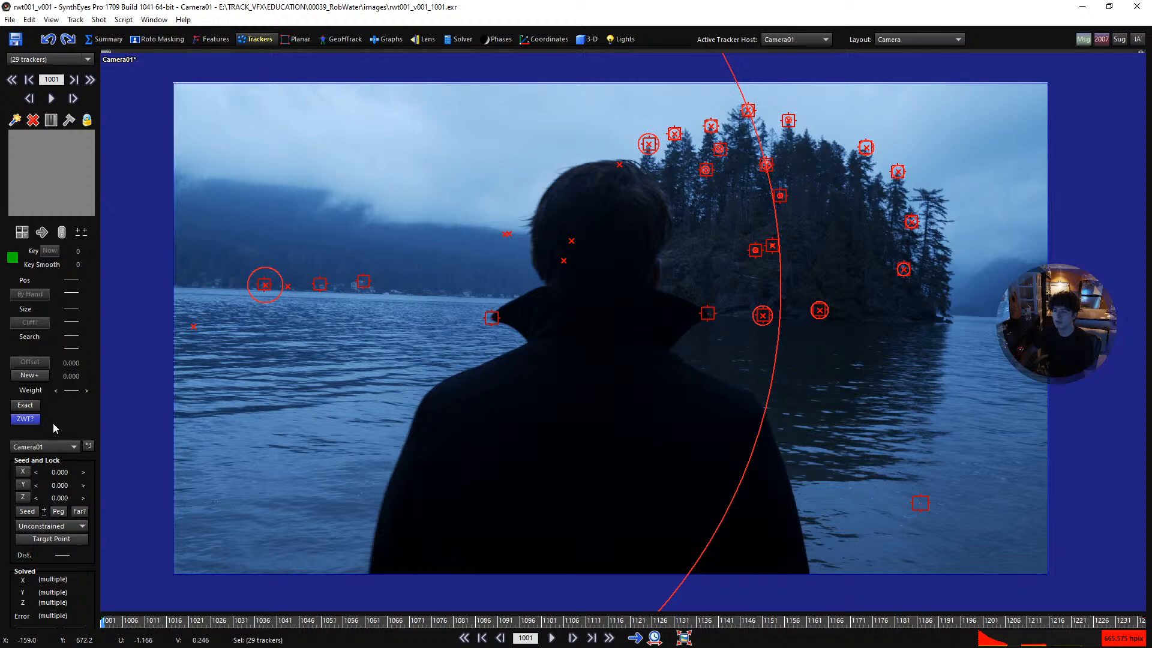
click(25, 419)
click(424, 414)
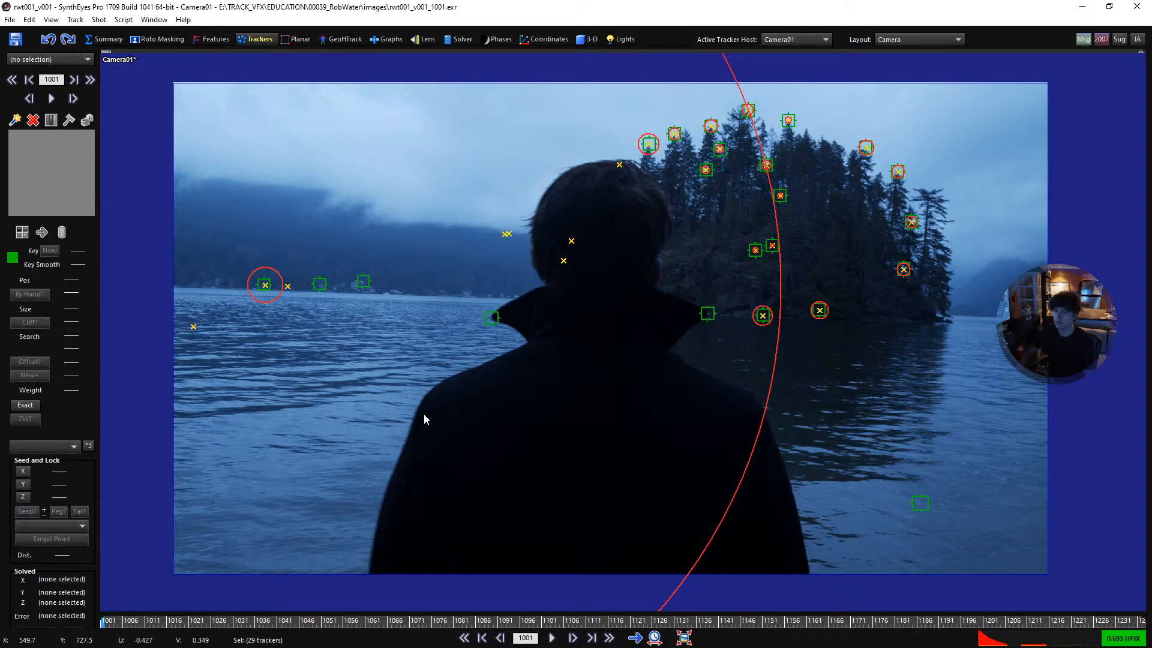
- Enable the Slow but sure option and run the automatic camera solve
click(447, 40)
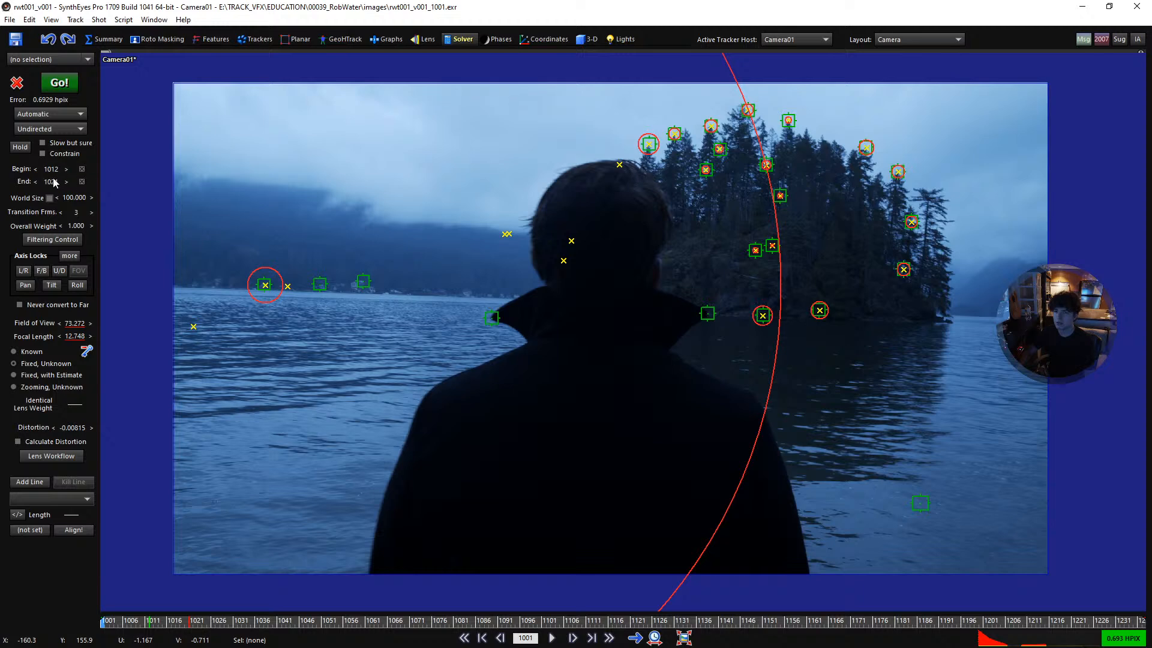
click(67, 145)
drag(154, 623, 187, 622)
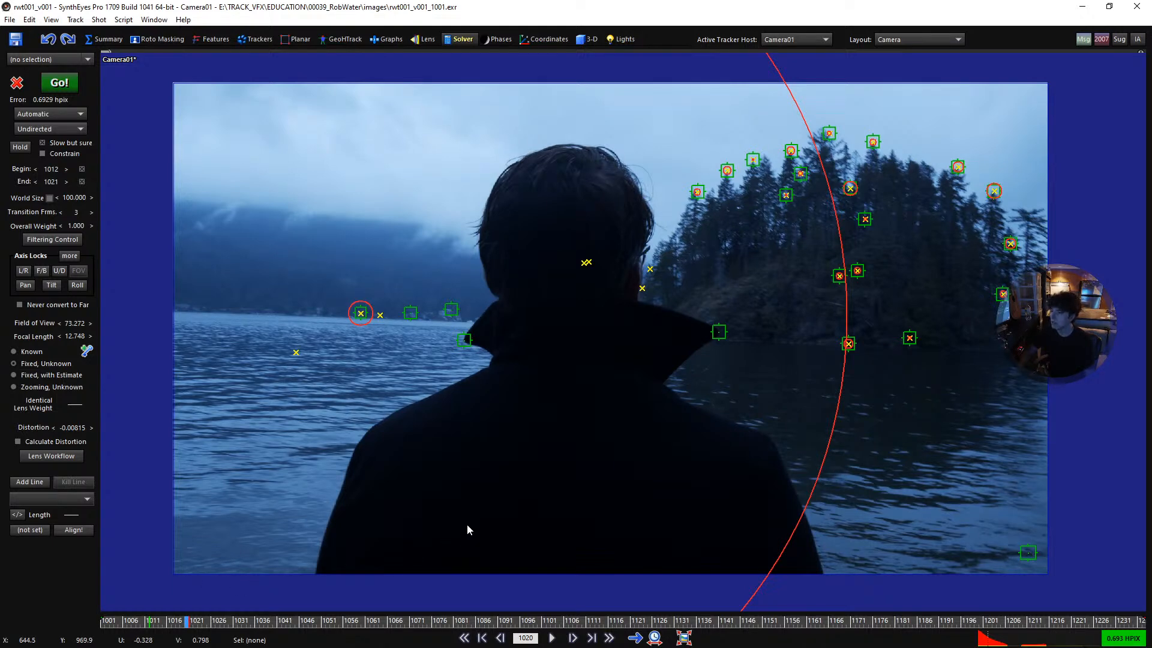
key(F9)
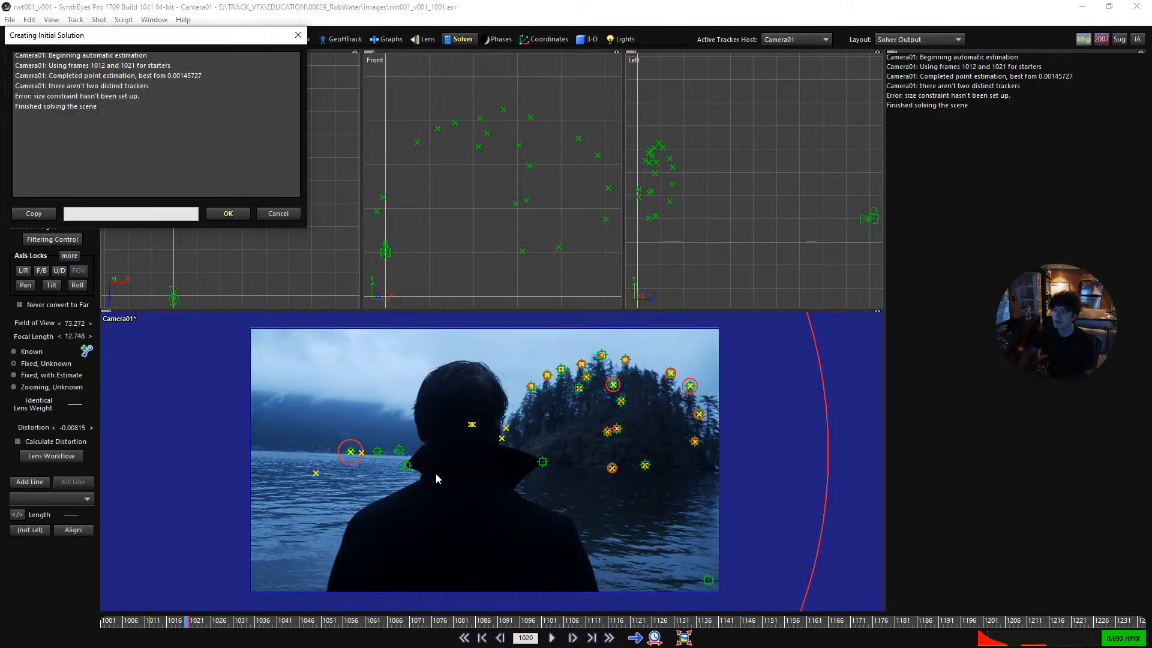
click(230, 216)
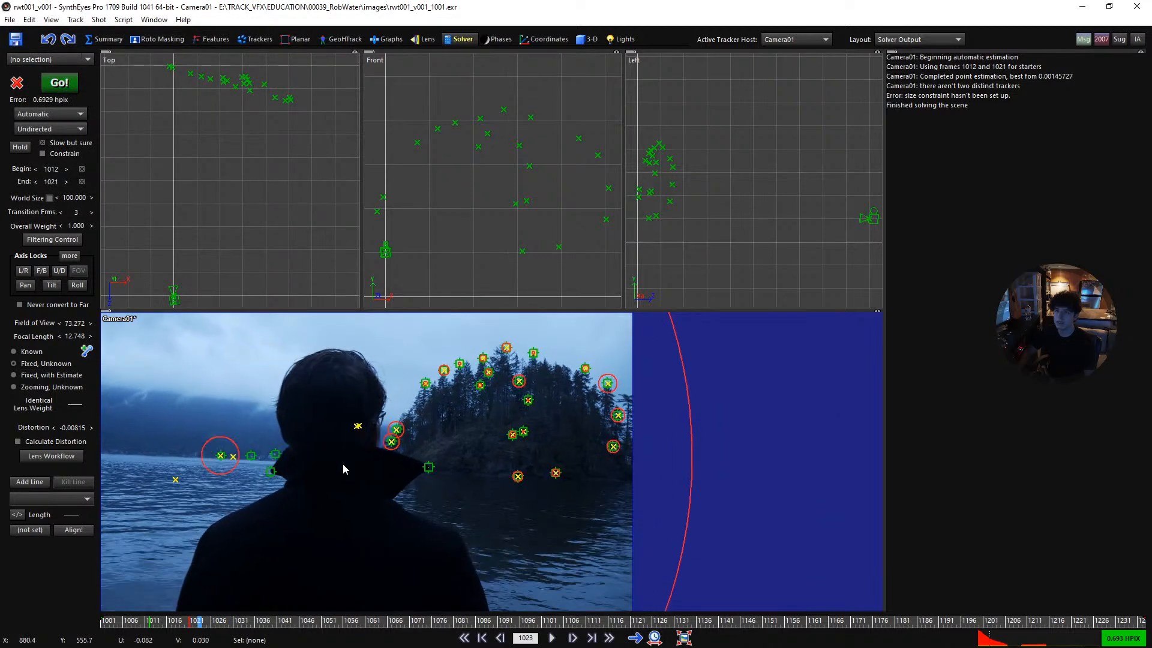
- Inspect the tracker settings of the man's collar-tip tracker and the shoreline tracker nearest to him
click(282, 464)
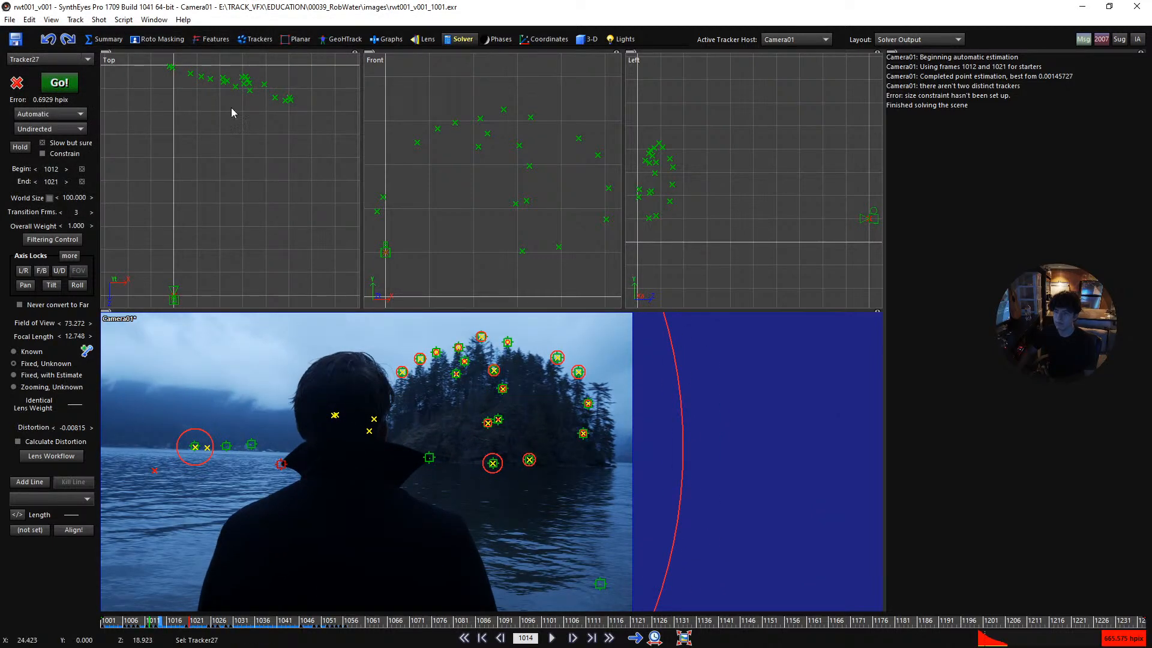
click(253, 41)
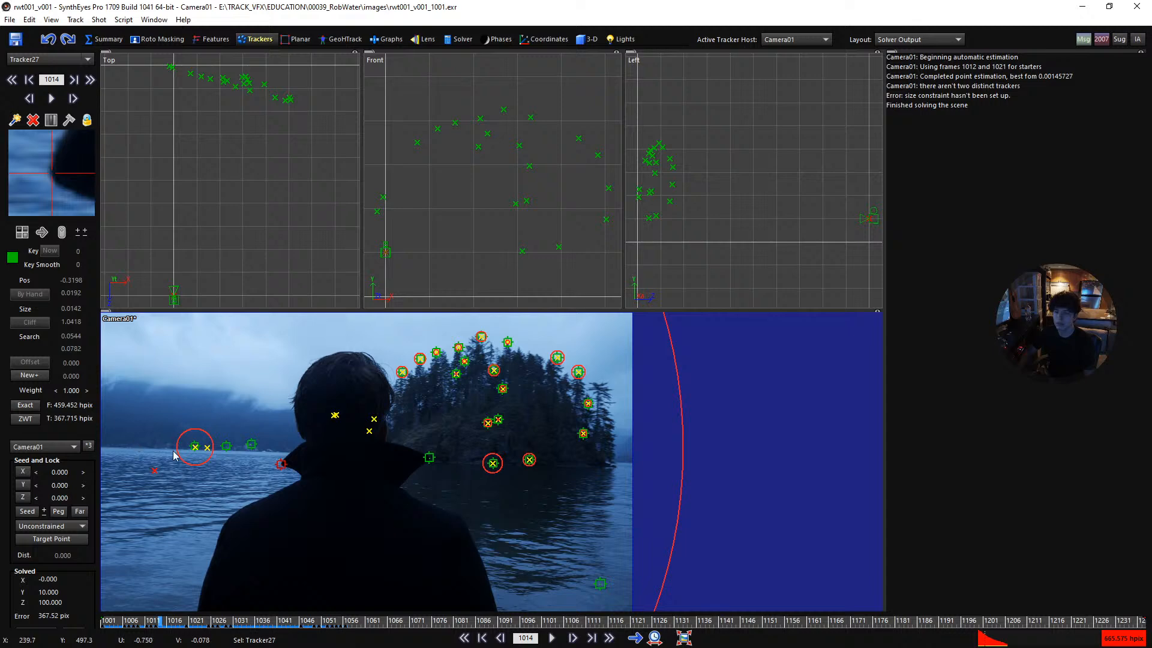
click(252, 445)
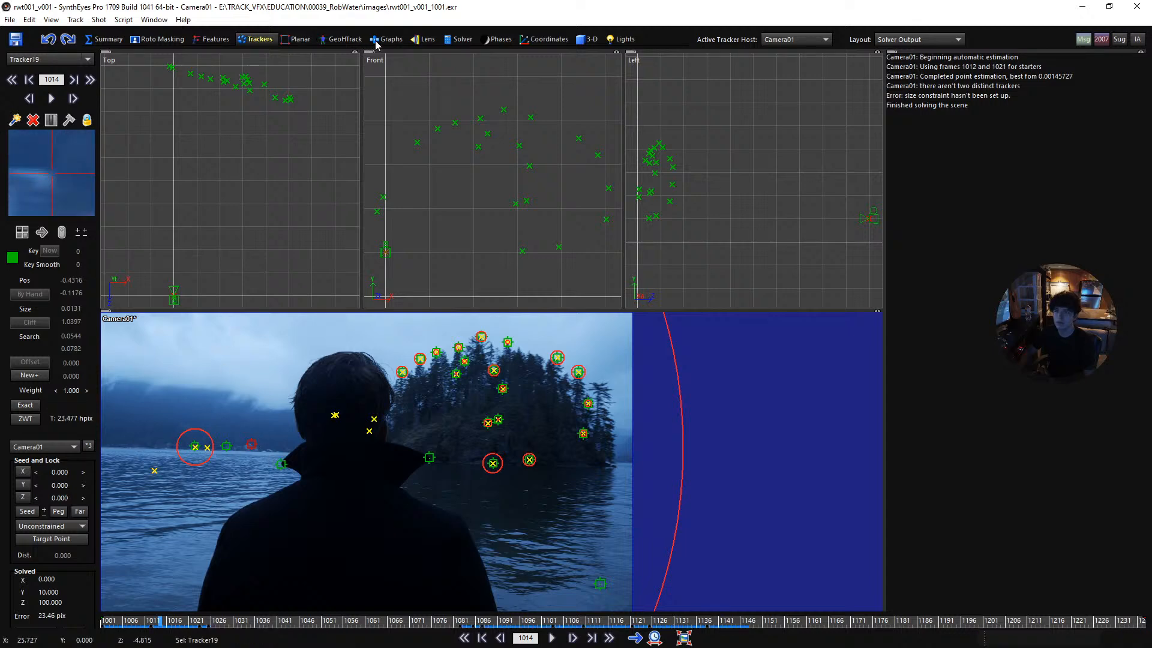
- Set the solver's begin frame to 1013 and run the automatic solve again
click(448, 41)
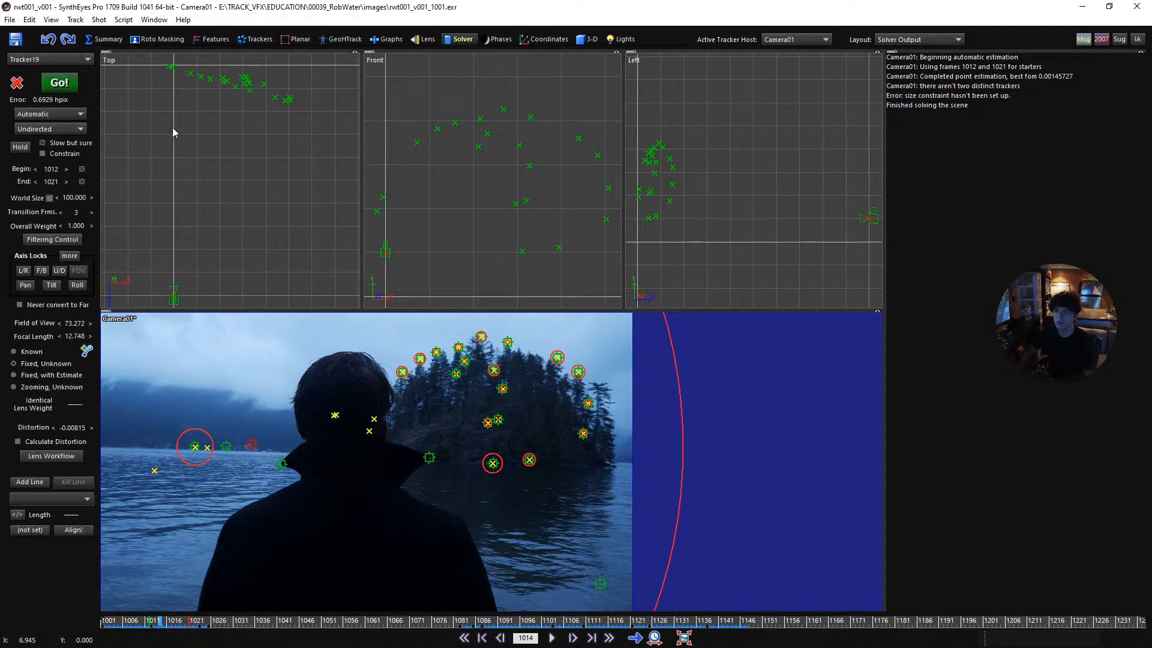
click(67, 169)
click(59, 83)
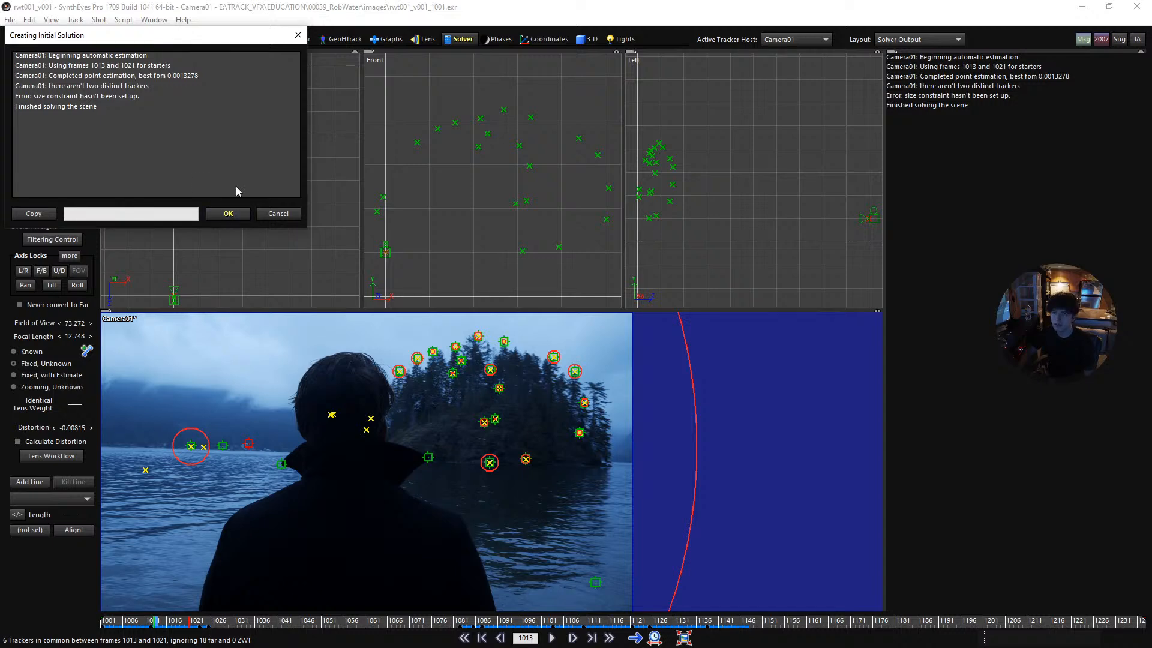
click(230, 217)
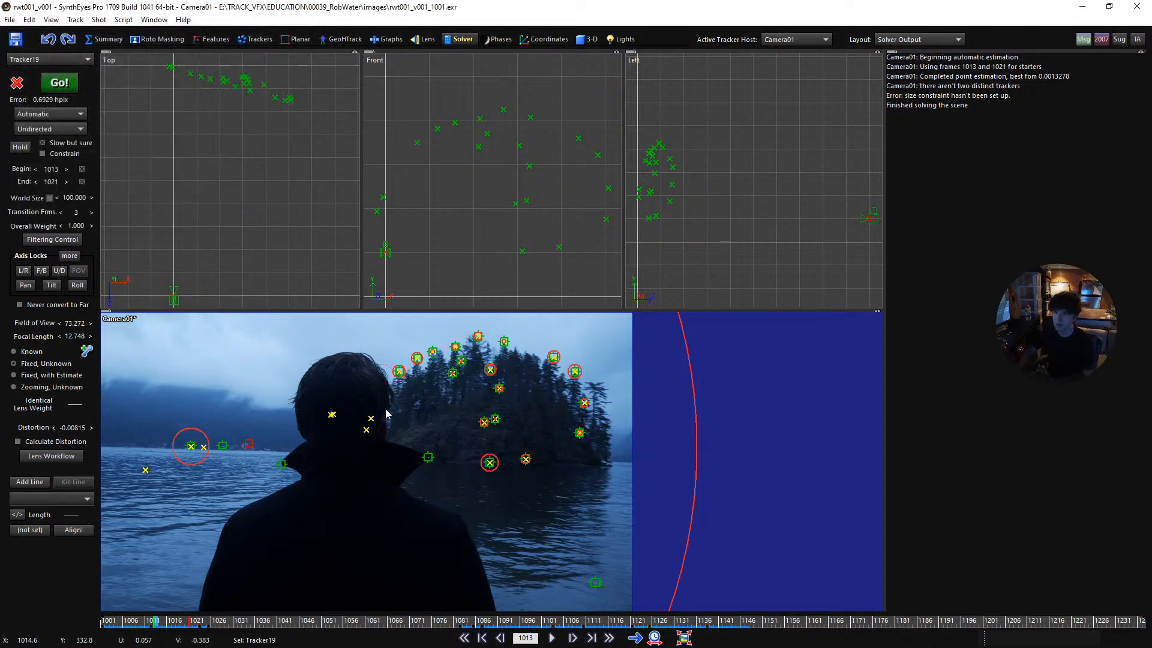
- Clear the Far designation from all trackers, including those on the island
key(5)
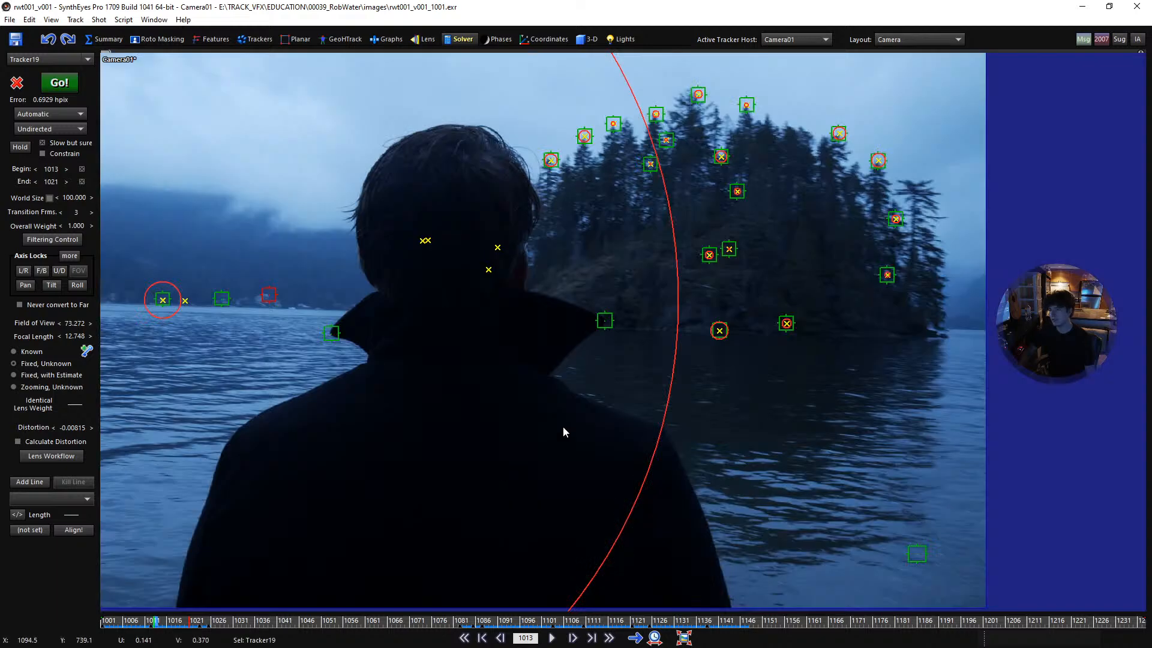
scroll(601, 377, down, 3)
mouse_move(576, 567)
mouse_down()
mouse_move(723, 170)
mouse_move(391, 253)
mouse_up()
click(255, 40)
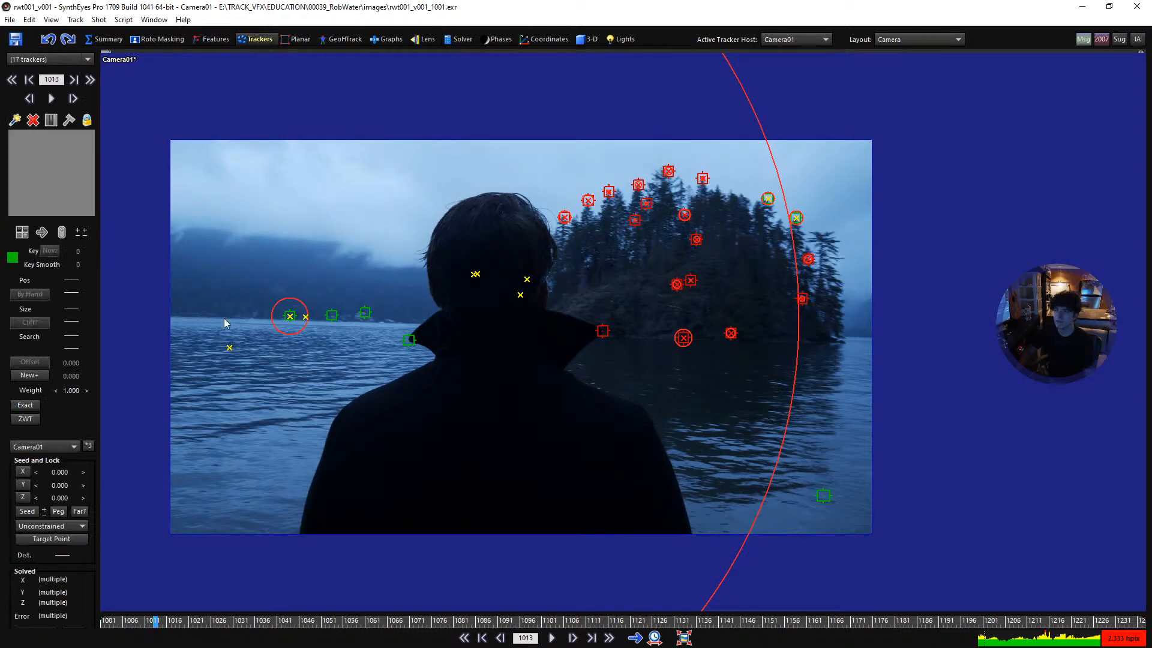
click(78, 511)
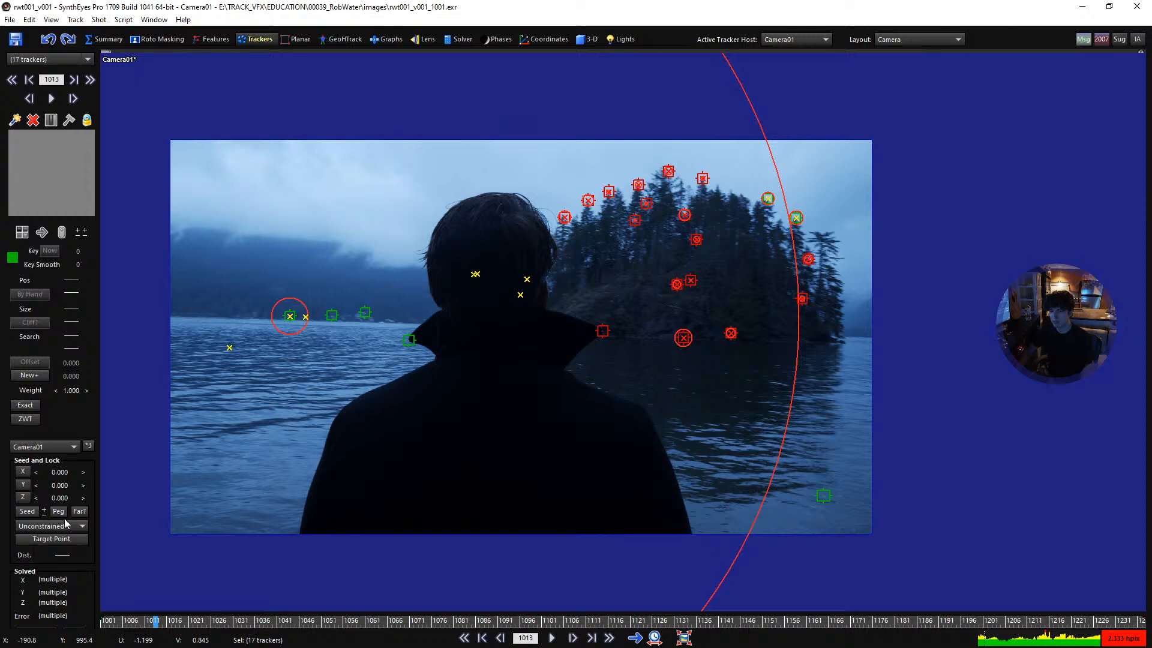
key(ctrl+a)
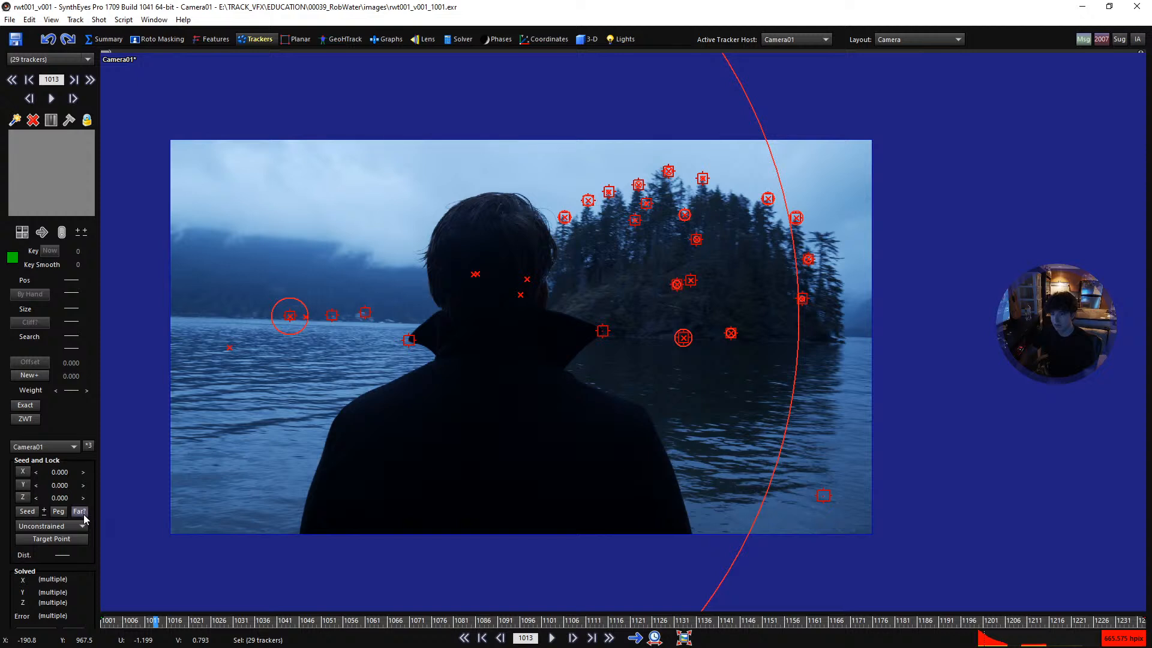
click(85, 513)
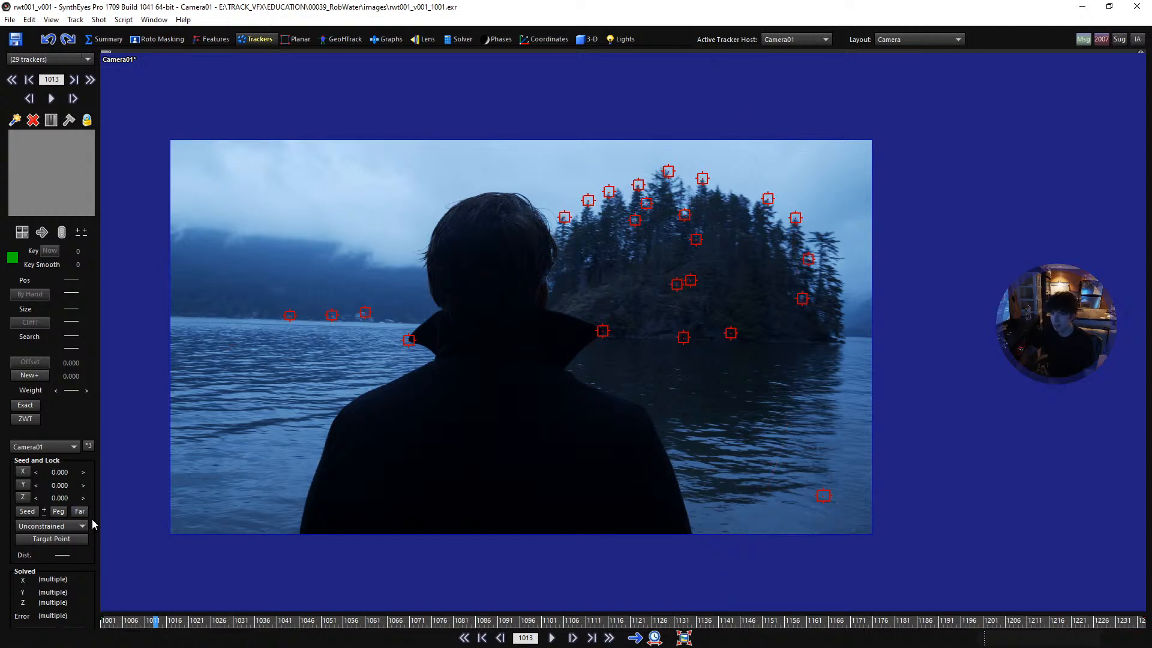
click(574, 510)
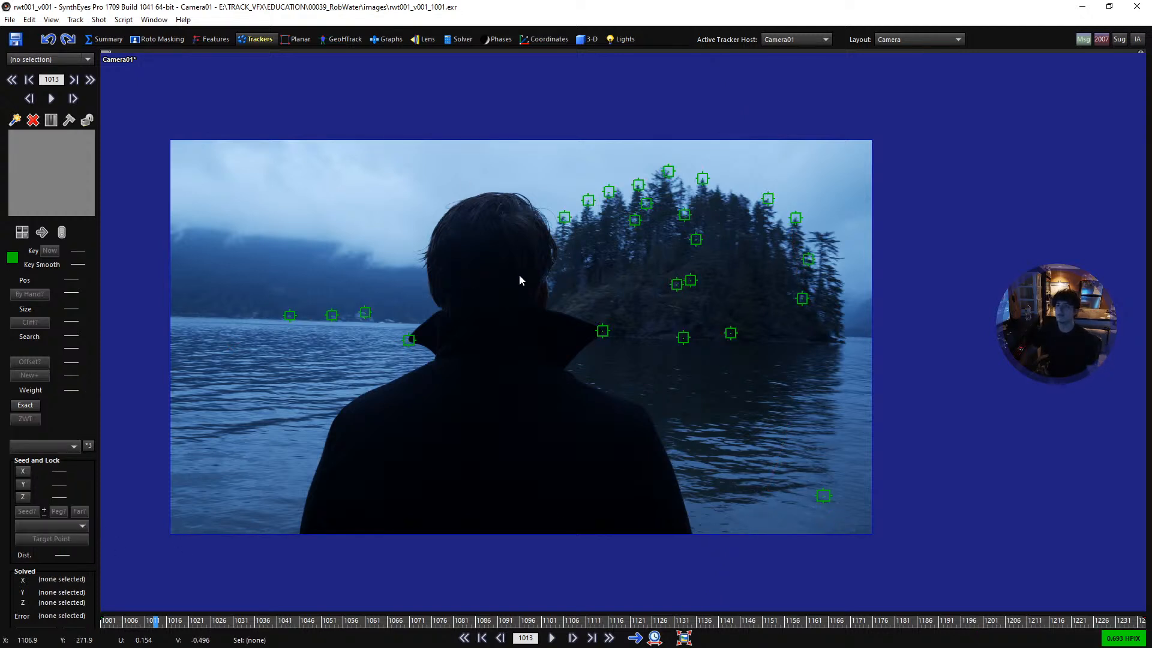
- Rerun the automatic solve with no far trackers and play the result in the camera view
click(460, 39)
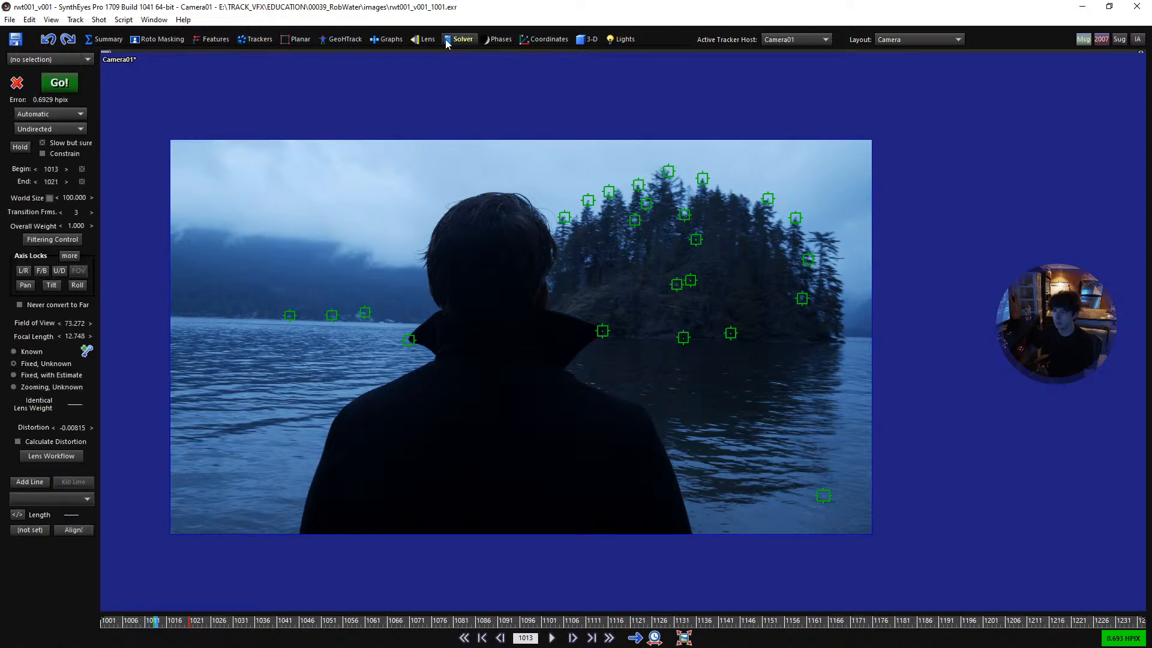
click(59, 83)
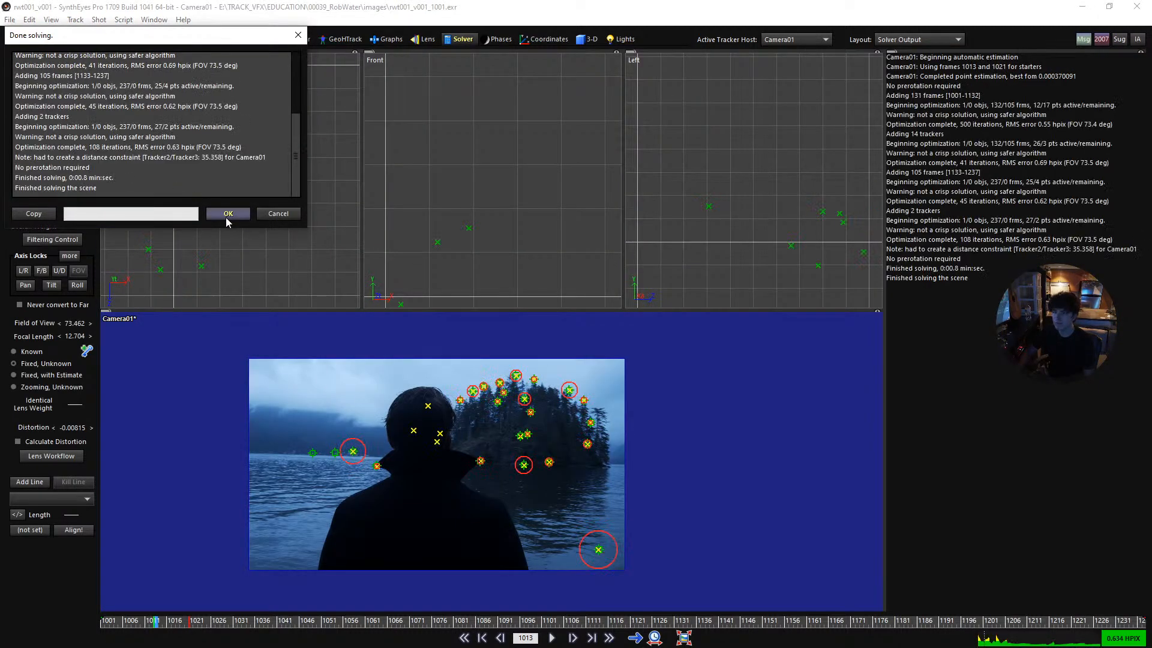
click(227, 214)
key(c)
middle_drag(467, 437, 527, 441)
scroll(550, 404, down, 1)
key(space)
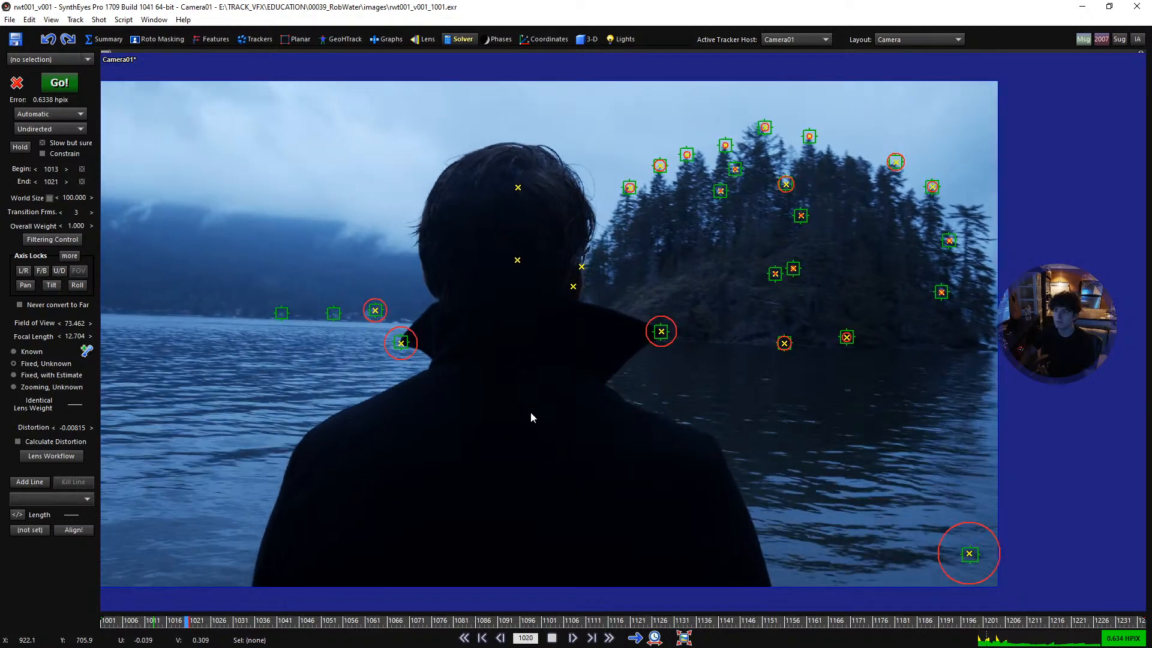
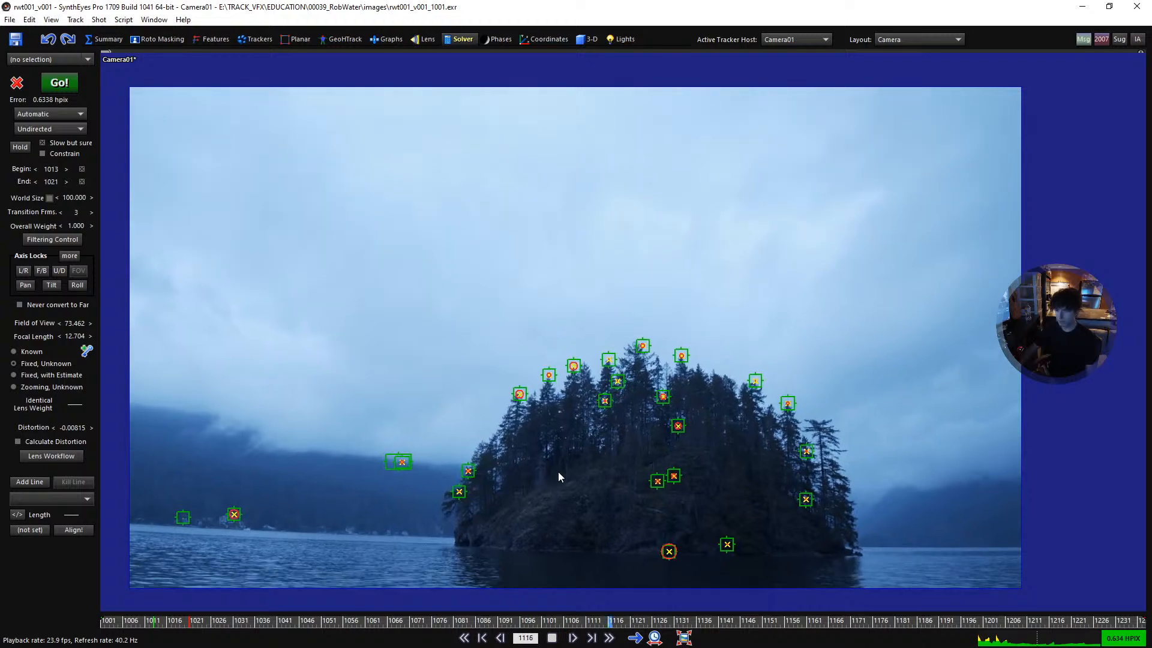
- Scrub and play the shot from its start to check how the solved points follow the collar, shoreline, island and foam
click(489, 621)
drag(489, 624, 116, 621)
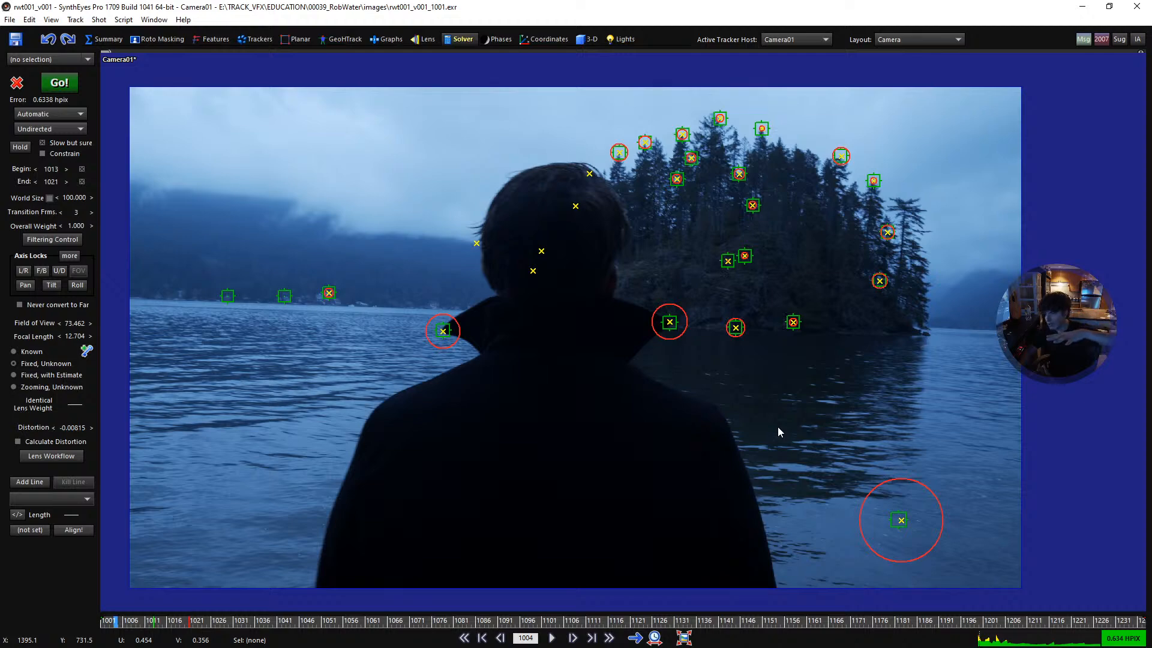
drag(556, 623, 154, 602)
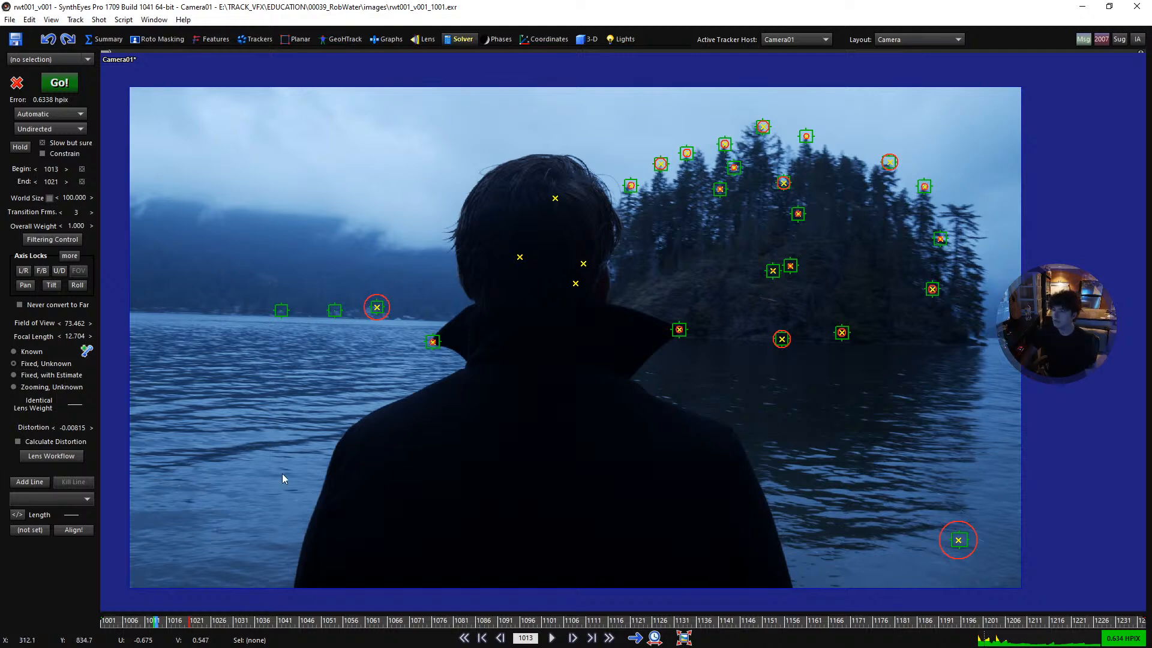
drag(251, 625, 309, 622)
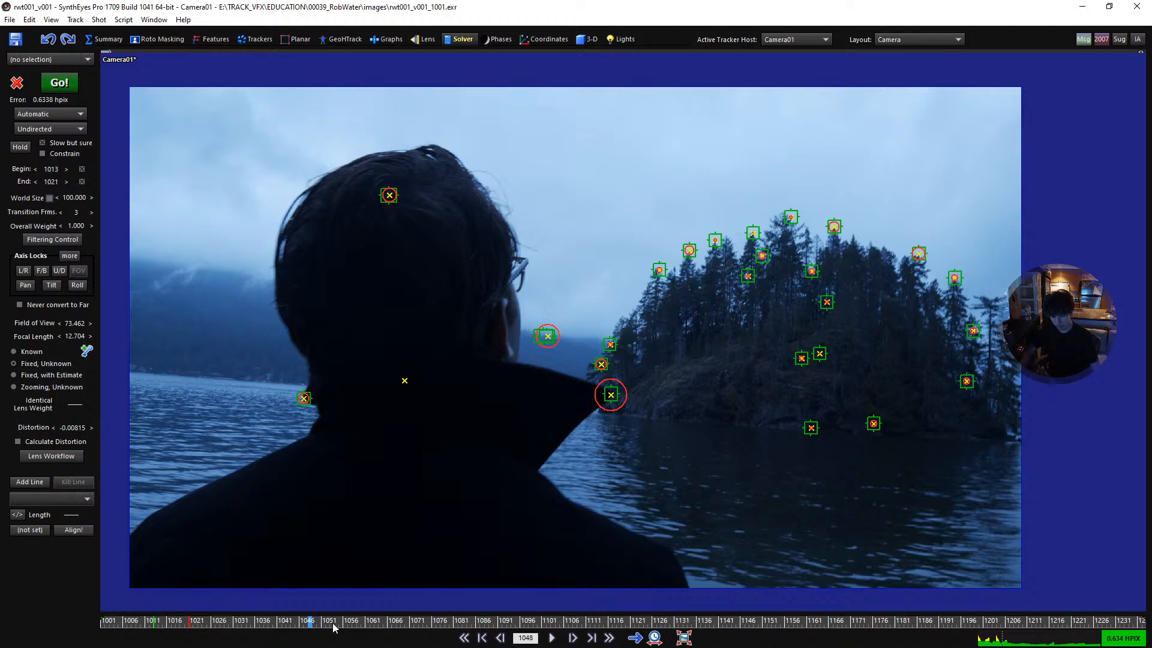
key(space)
key(space)
mouse_move(488, 627)
mouse_down()
mouse_move(674, 634)
mouse_move(463, 644)
mouse_move(144, 630)
mouse_move(84, 605)
mouse_up()
key(space)
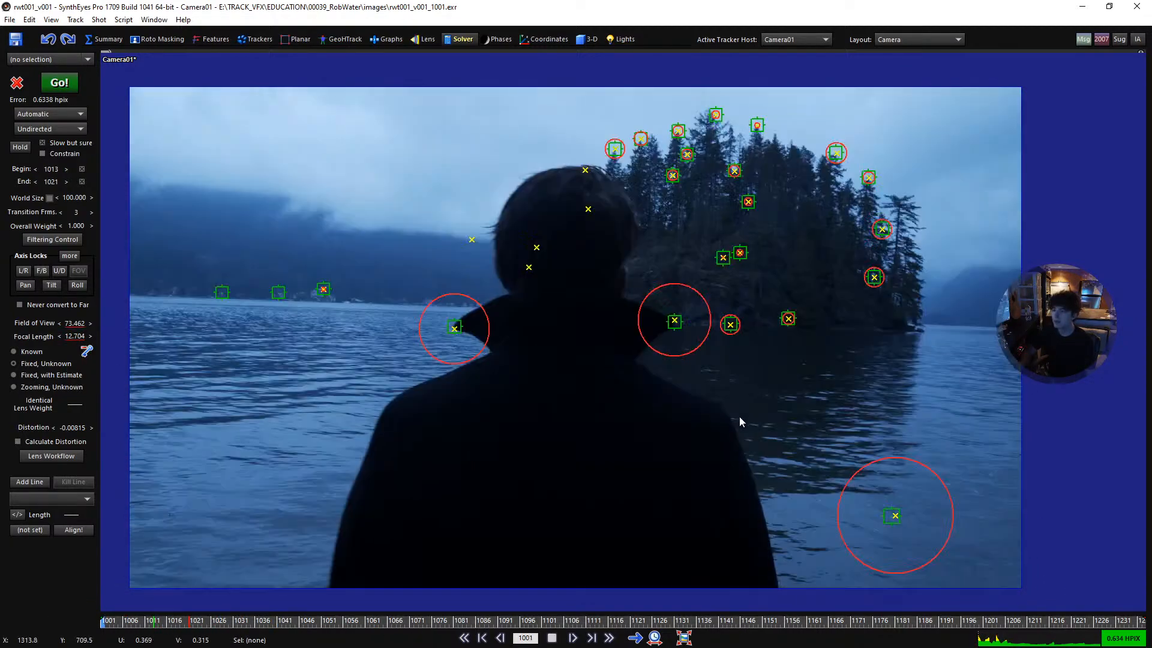
key(space)
key(space)
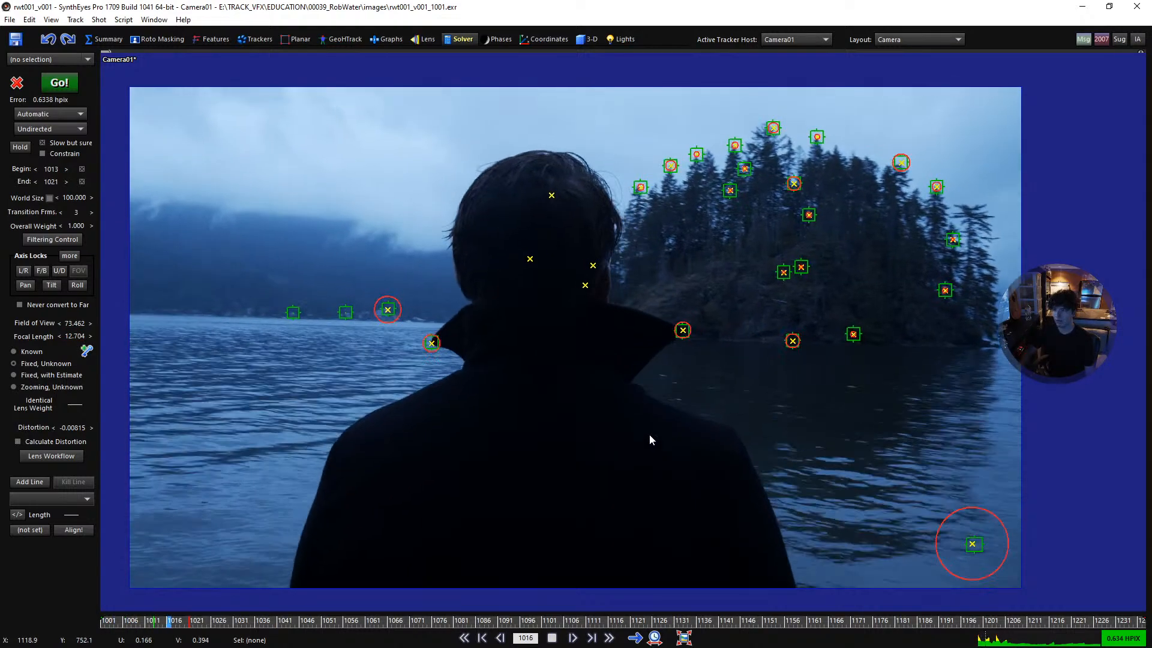
key(space)
- Select the trackers on the two tips of the man's collar at frame 1001 to inspect their error
key(shift+a)
drag(704, 377, 655, 304)
drag(493, 363, 430, 301)
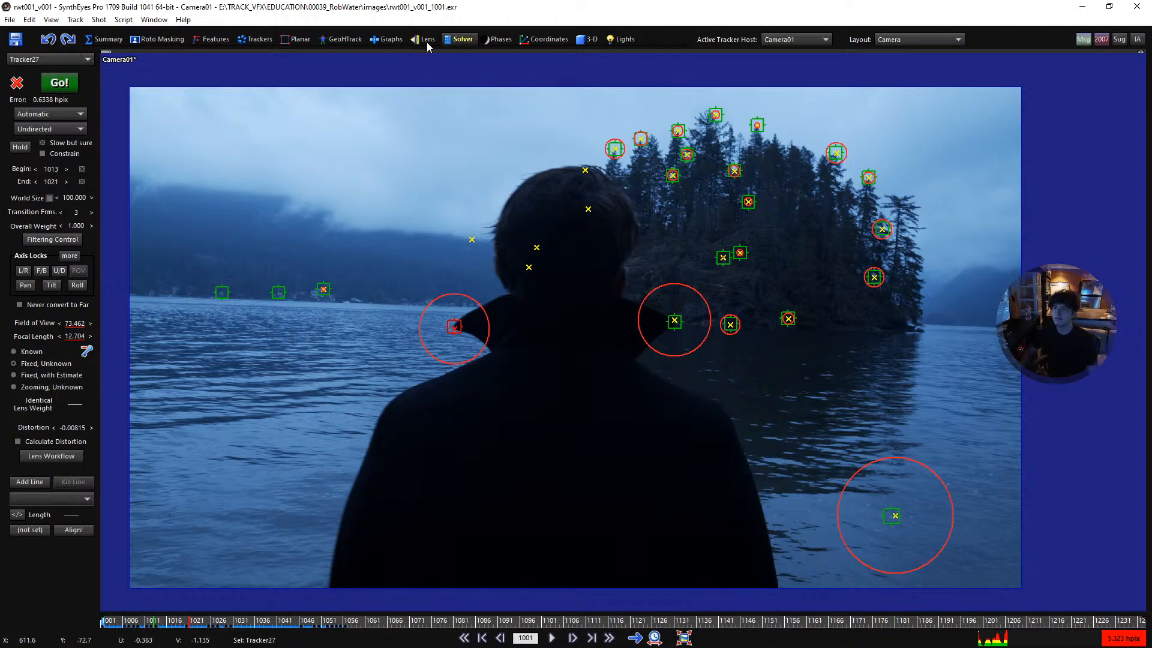
- Create an Earthling mesh near the origin in the Top view of a quad 3-D layout
click(582, 40)
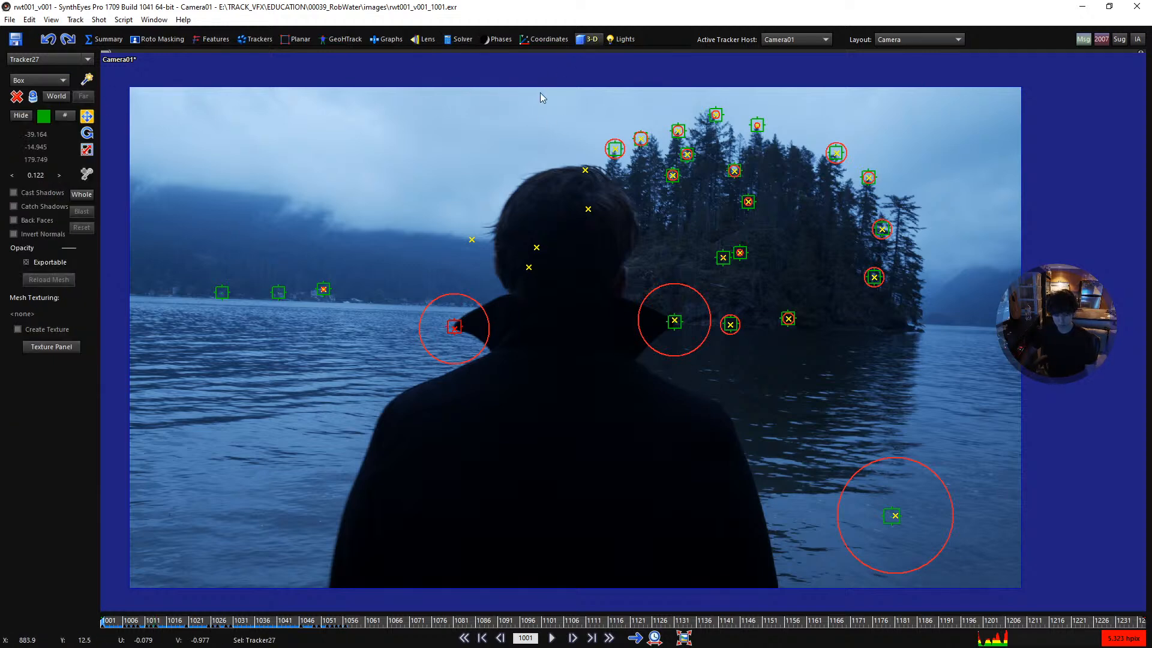
key(4)
click(30, 80)
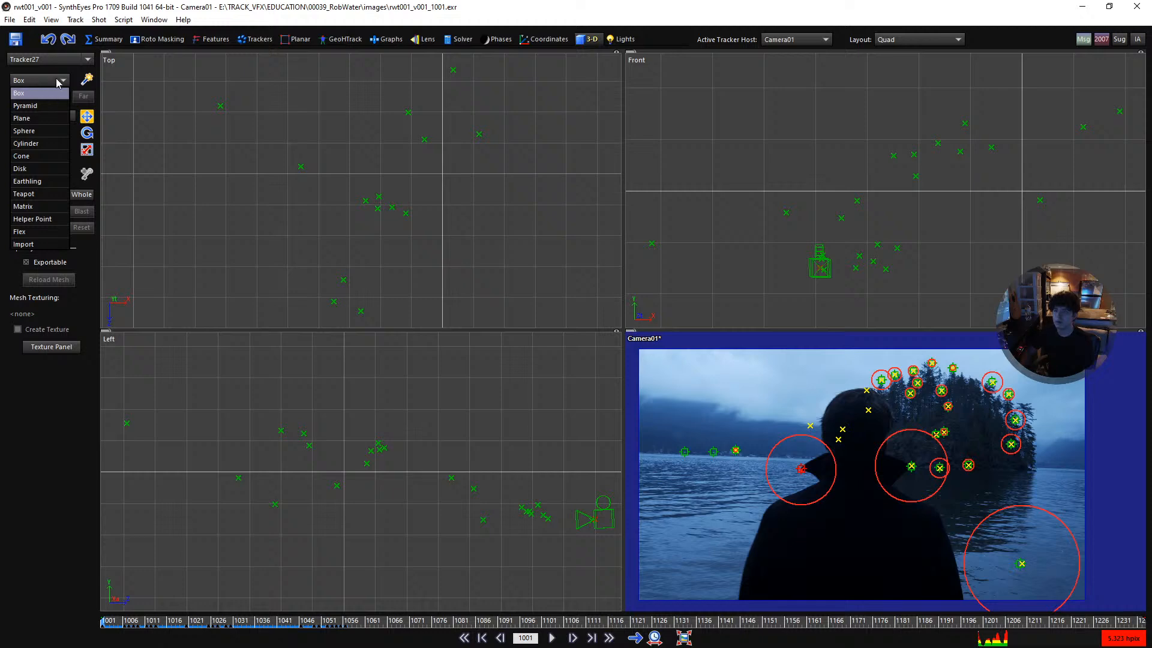
click(48, 182)
scroll(376, 168, down, 5)
middle_drag(389, 151, 381, 220)
scroll(386, 147, up, 2)
click(381, 172)
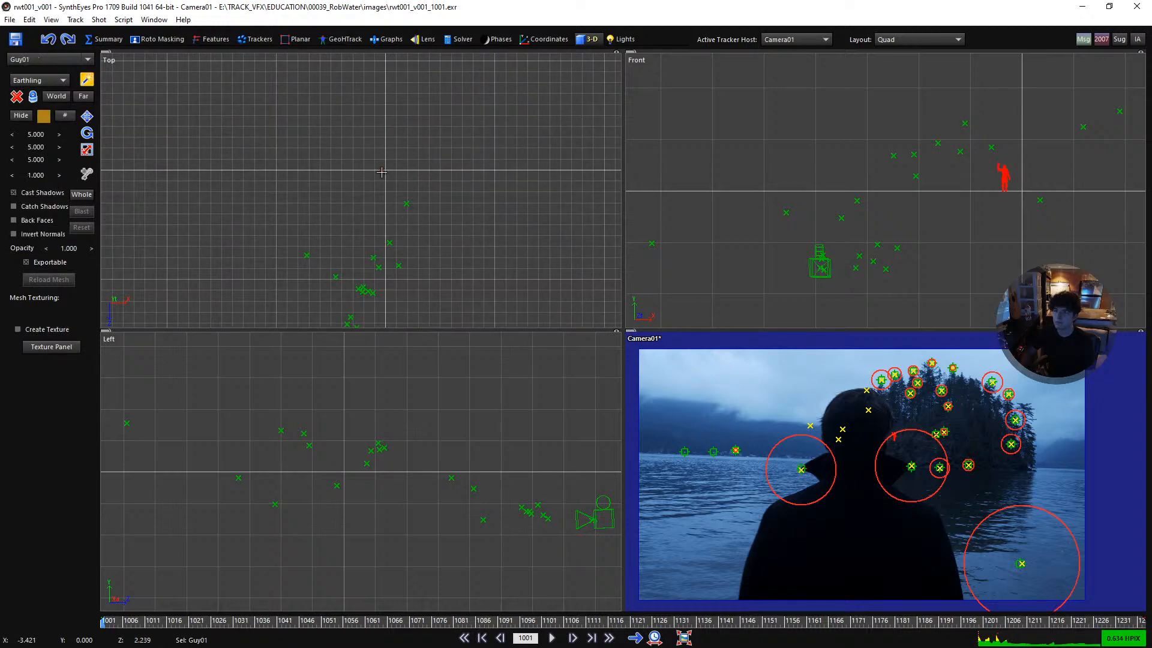
drag(387, 168, 422, 134)
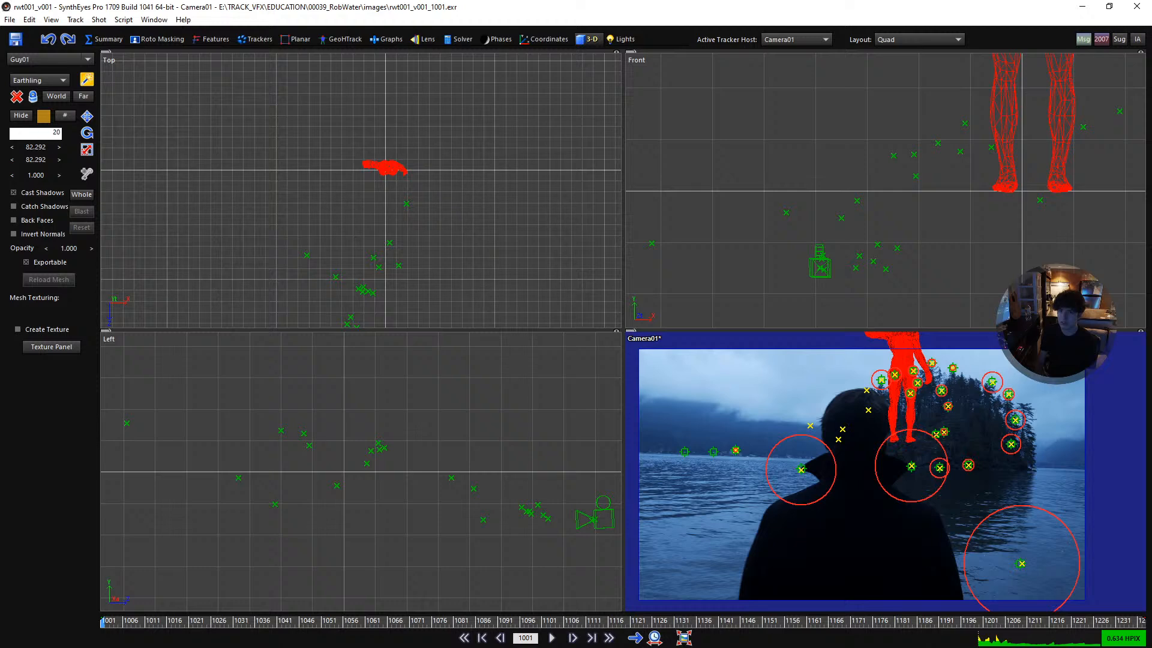
- Set the Earthling figure's scale to 200 on all three axes
key(Tab)
text(20)
key(Tab)
text(20)
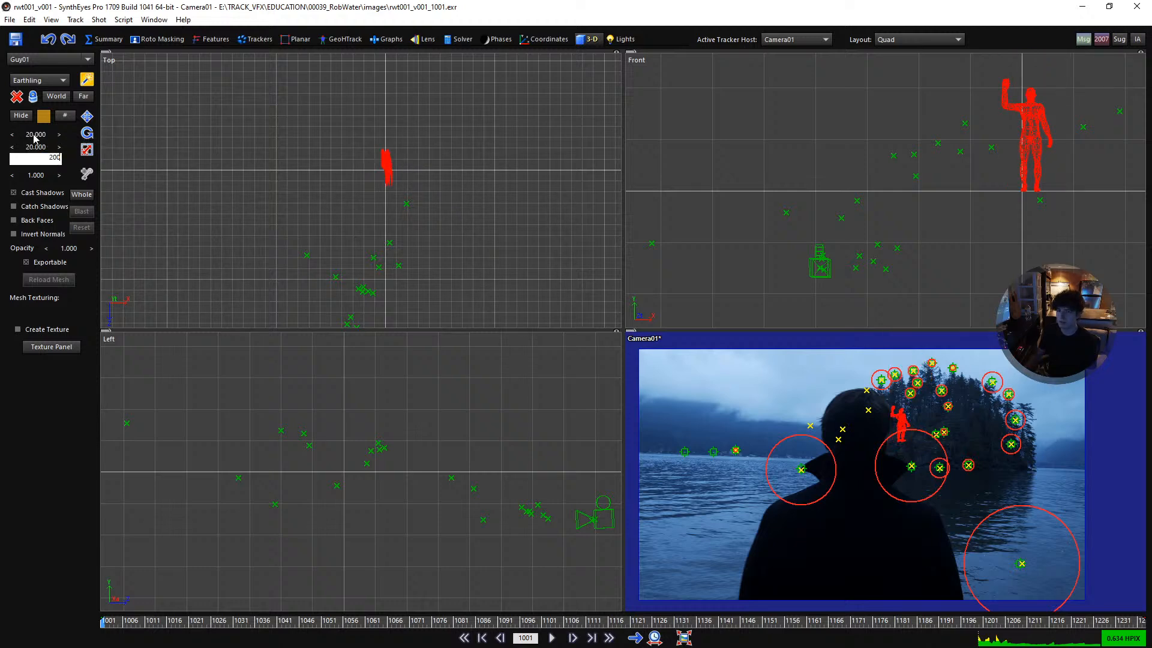
key(Tab)
text(200)
key(Tab)
text(200)
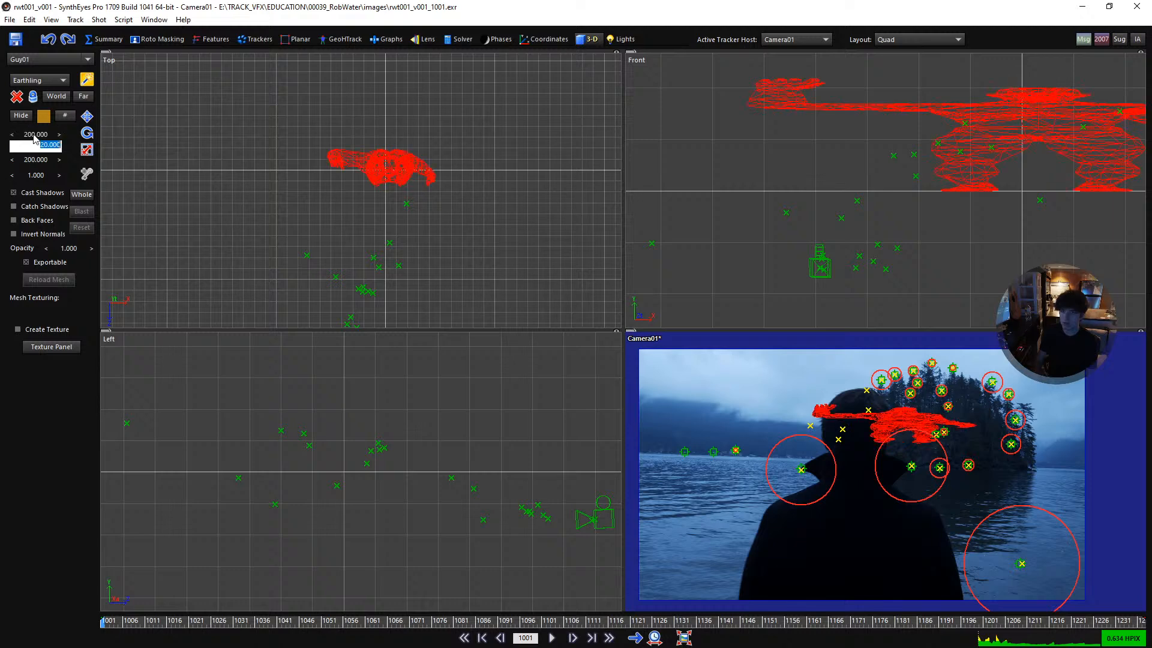
key(Tab)
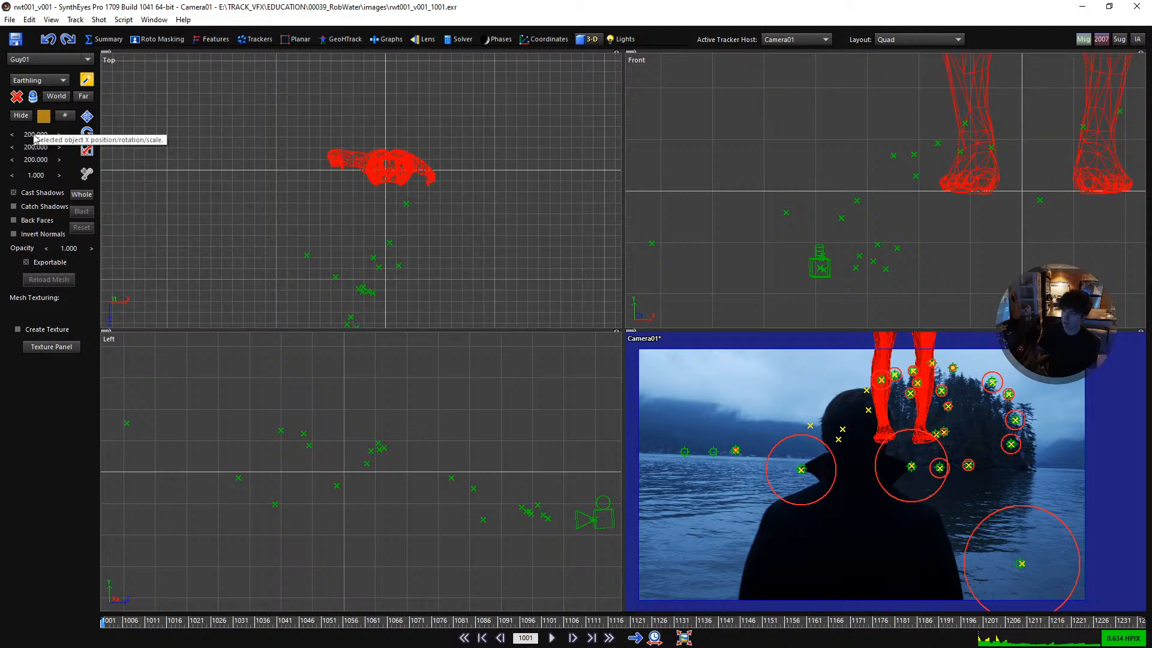
- Turn on Whole mode for Camera01 and raise the solved camera and trackers to the Earthling's upper body, leaving the figure in place
click(86, 119)
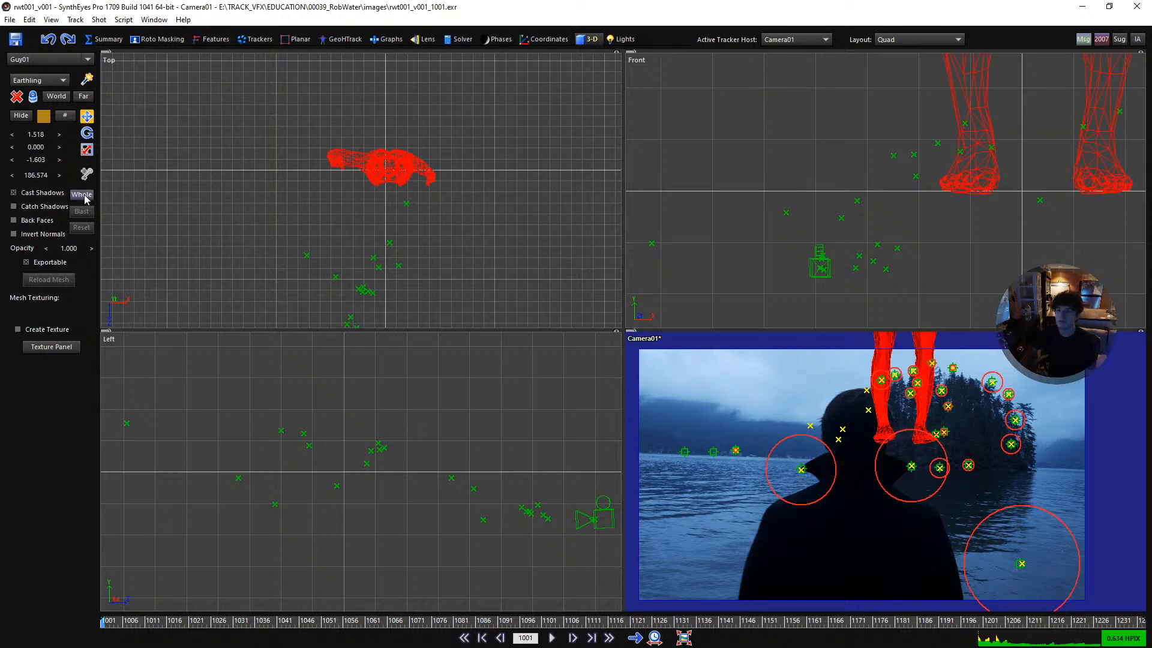
click(85, 195)
scroll(336, 178, down, 6)
drag(346, 204, 342, 196)
scroll(345, 187, up, 4)
drag(337, 239, 326, 217)
scroll(382, 480, down, 5)
mouse_move(391, 483)
mouse_down()
mouse_move(394, 496)
mouse_move(420, 446)
mouse_move(387, 435)
mouse_move(371, 484)
mouse_up()
right_click(399, 414)
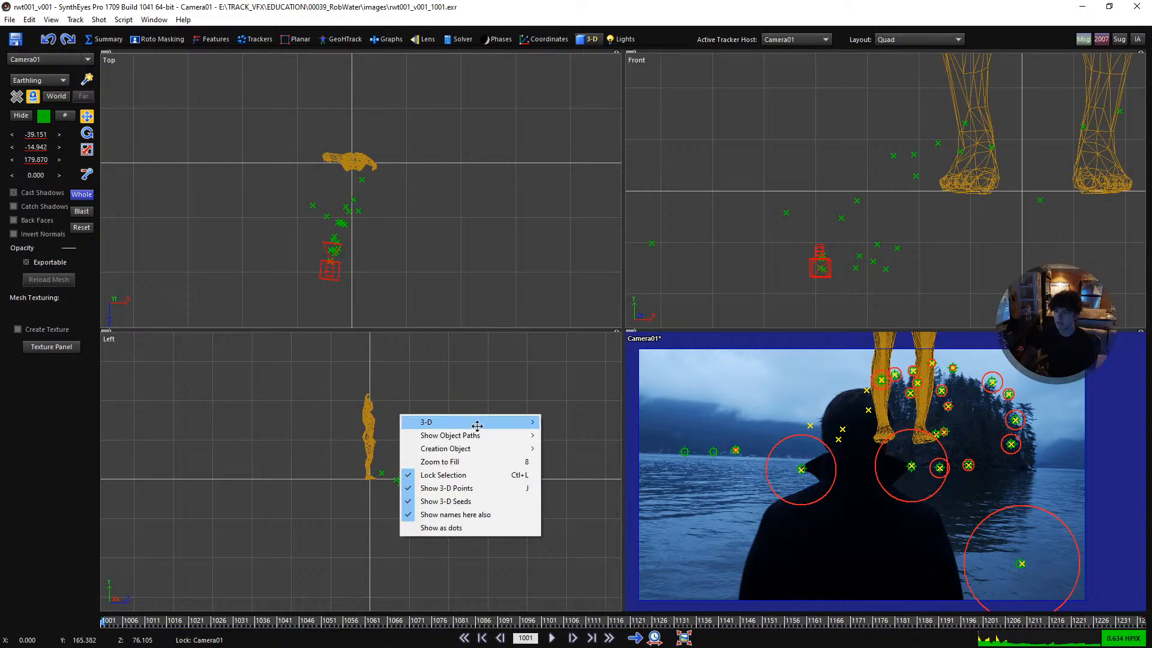
mouse_move(444, 422)
click(598, 500)
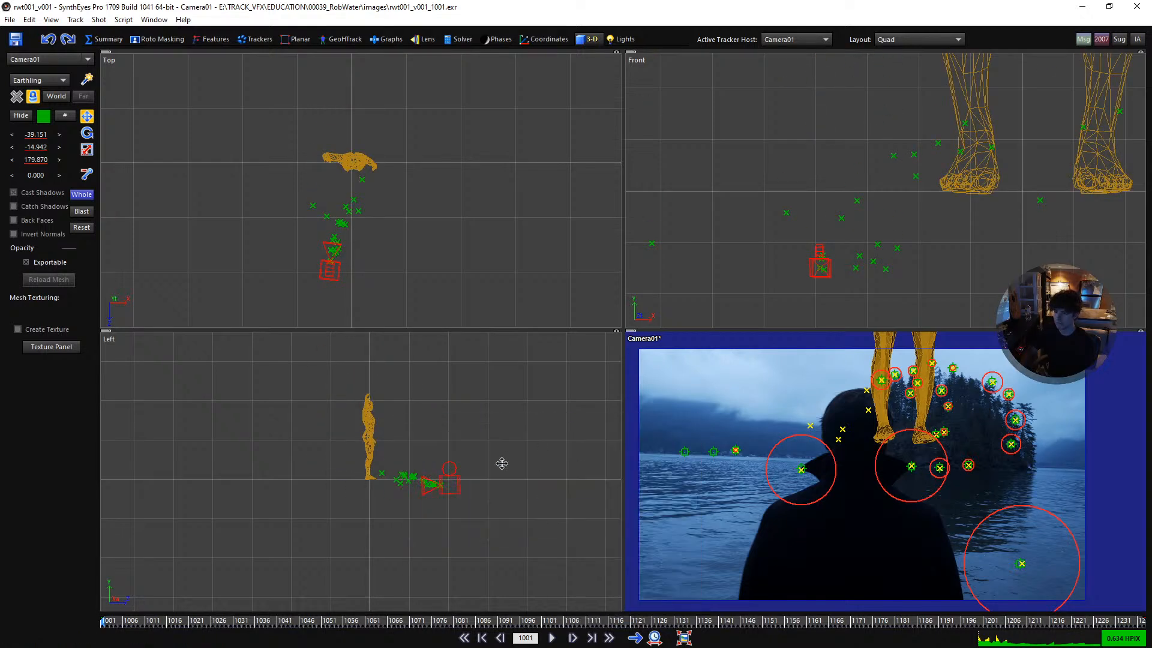
drag(451, 478, 483, 401)
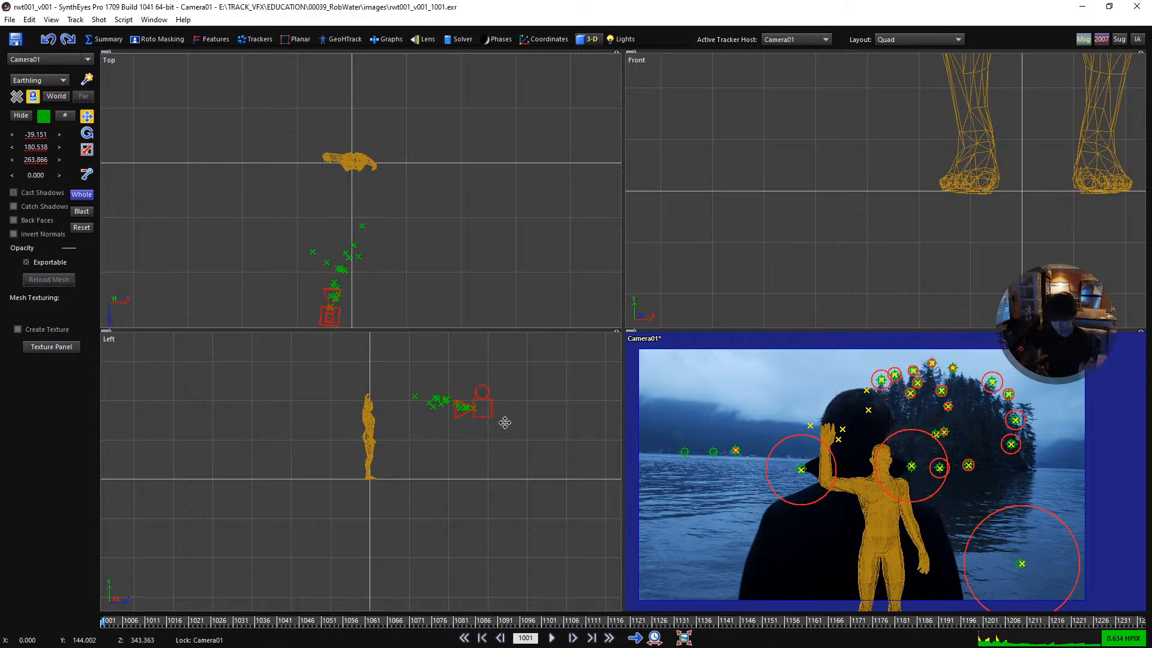
- Bring the solved scene closer to the Earthling in the Top view and scale it up so the trackers spread around the figure
click(87, 150)
click(87, 116)
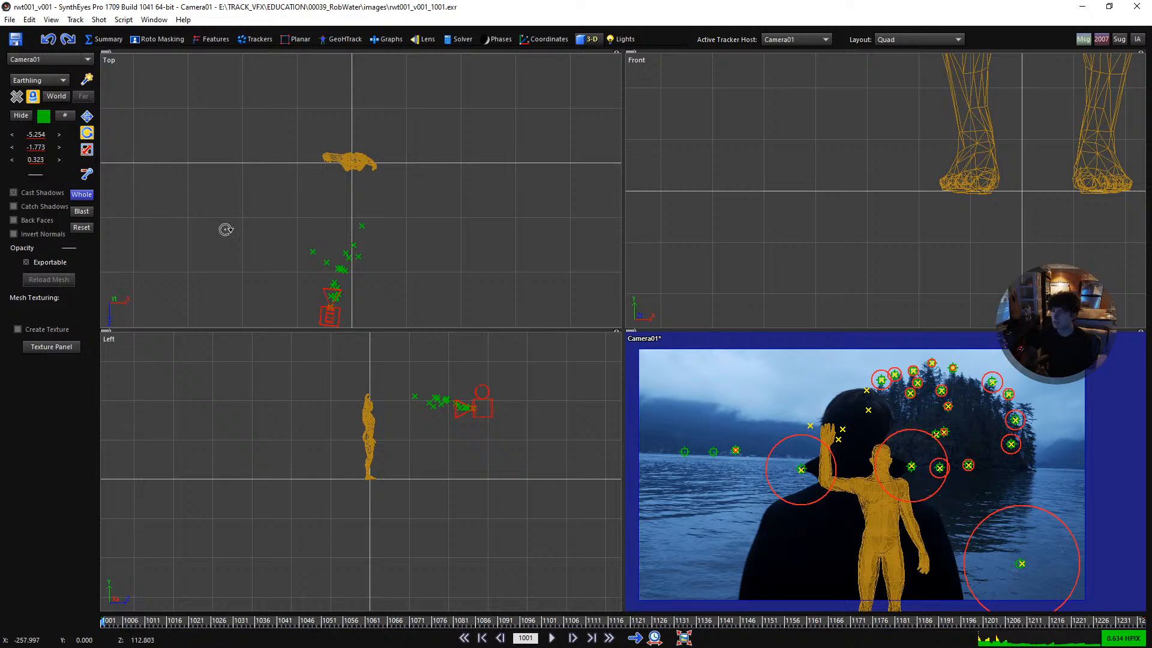
drag(340, 297, 579, 55)
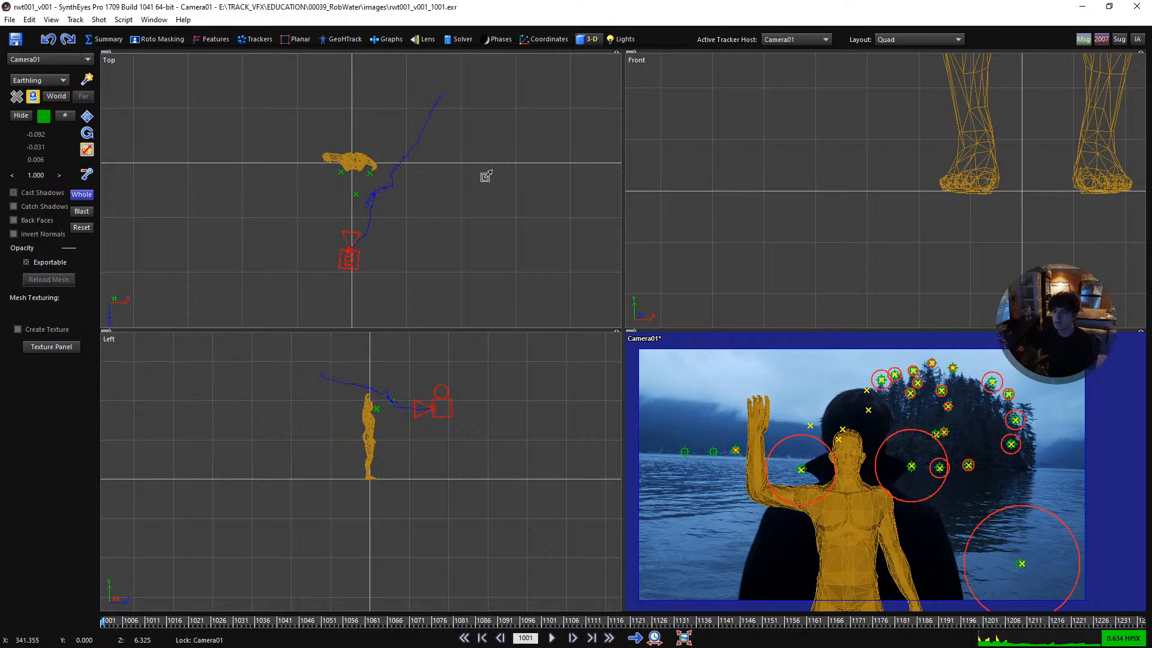
scroll(366, 173, up, 2)
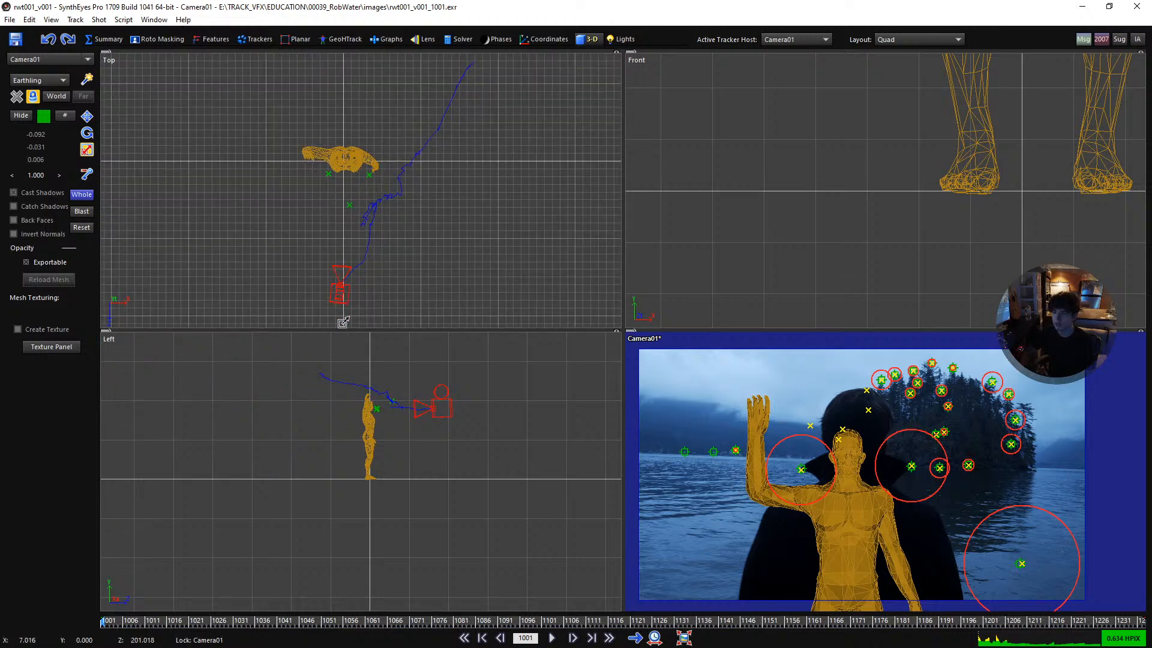
drag(345, 286, 360, 255)
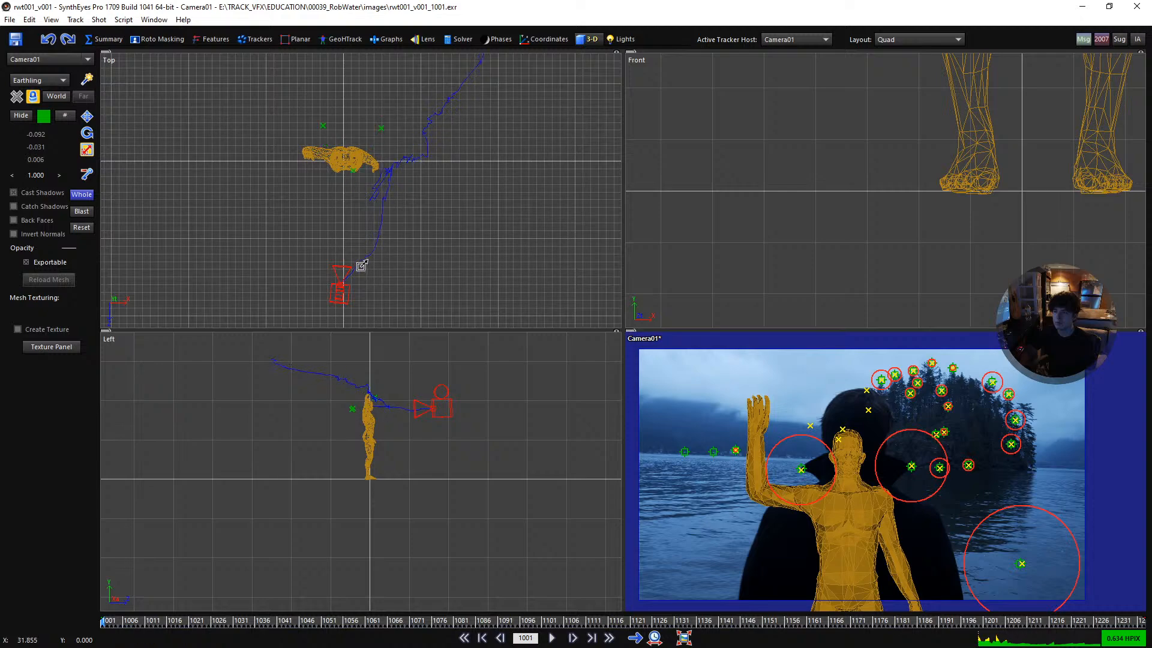
- Shift the solved scene lower in the Left view and fine-tune it in the Front view to align it with the Earthling's head and shoulders
scroll(370, 409, up, 4)
key(w)
drag(388, 394, 378, 438)
scroll(381, 431, down, 15)
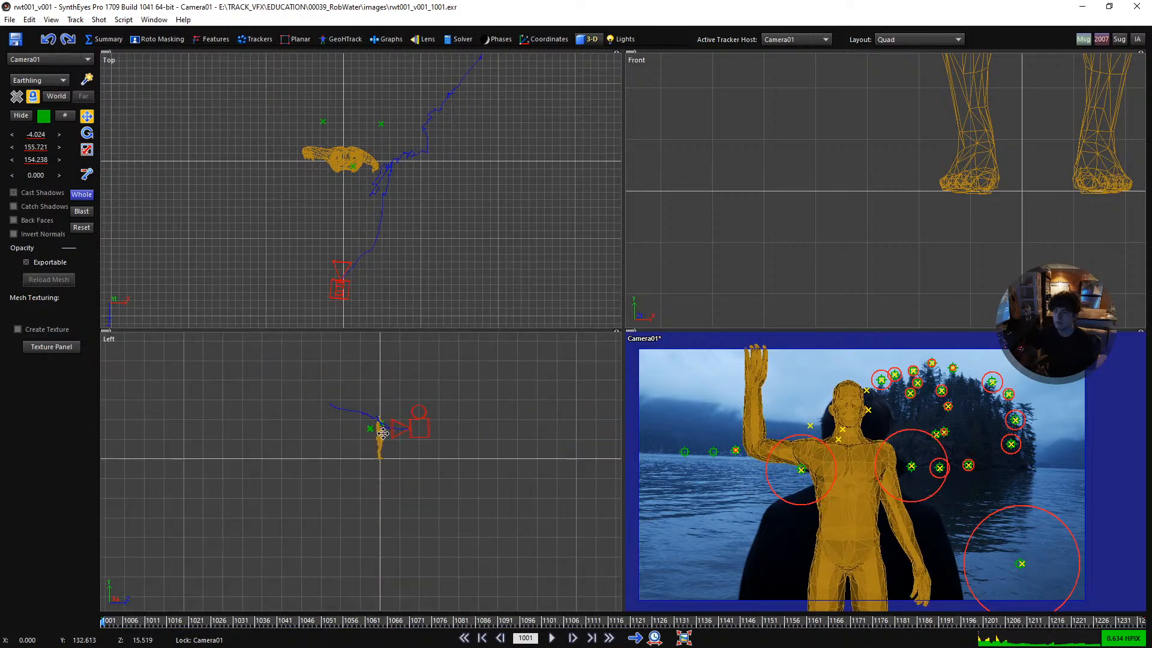
scroll(384, 427, up, 4)
scroll(387, 428, up, 6)
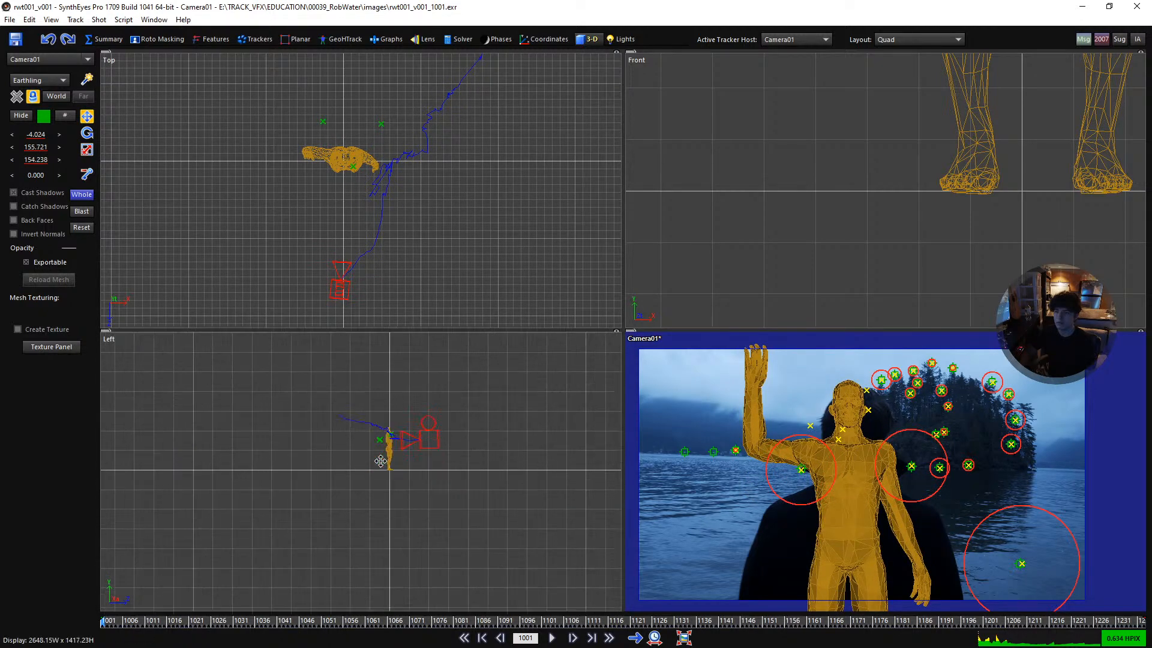
scroll(880, 226, down, 10)
scroll(879, 226, up, 4)
scroll(880, 226, up, 4)
mouse_move(916, 235)
mouse_down()
mouse_move(913, 208)
mouse_move(904, 219)
mouse_up()
- Go to frame 1041, scale the solved scene down towards the Earthling's head, and rotate it slightly in the Left view
drag(630, 619, 240, 616)
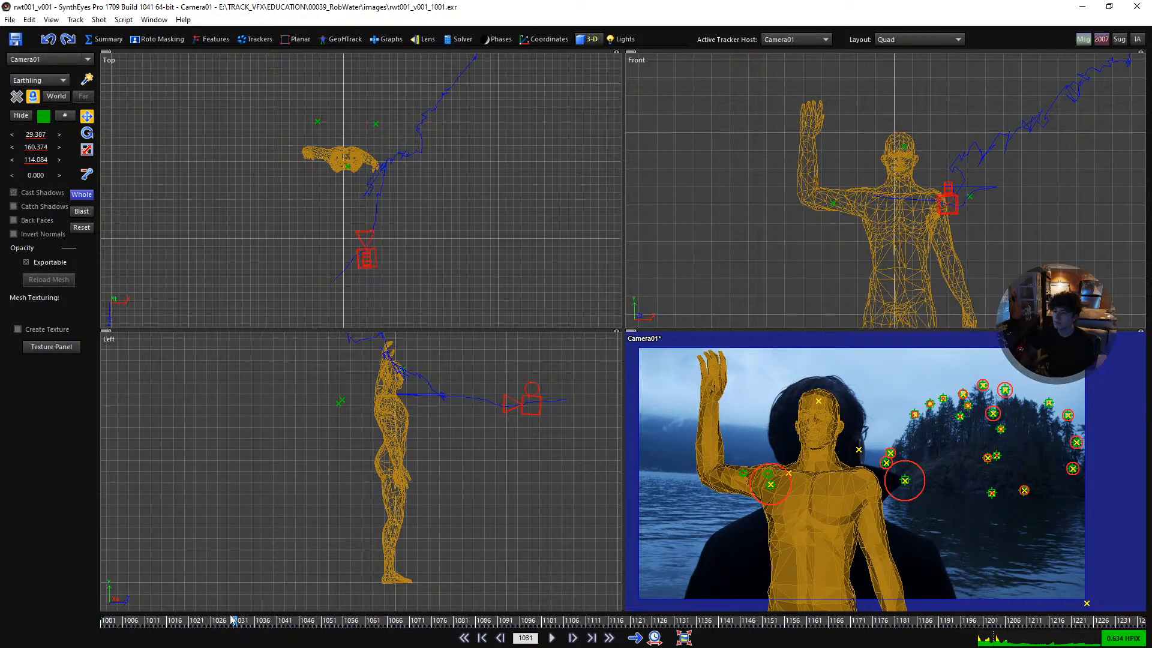
drag(256, 622, 280, 621)
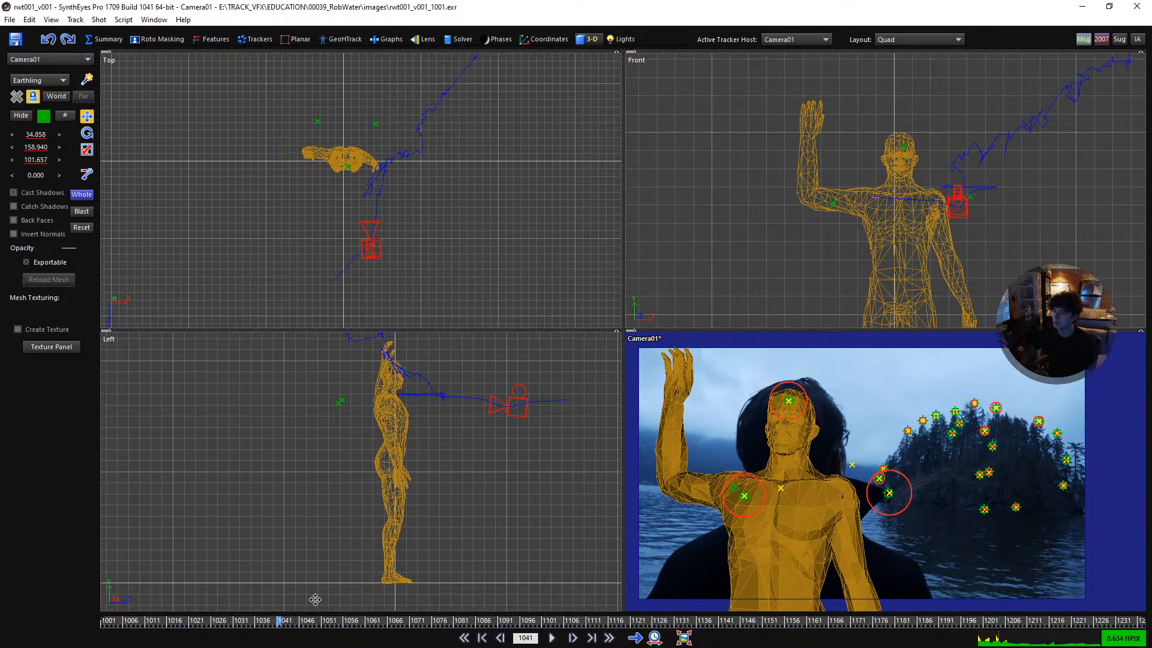
key(r)
drag(903, 150, 907, 216)
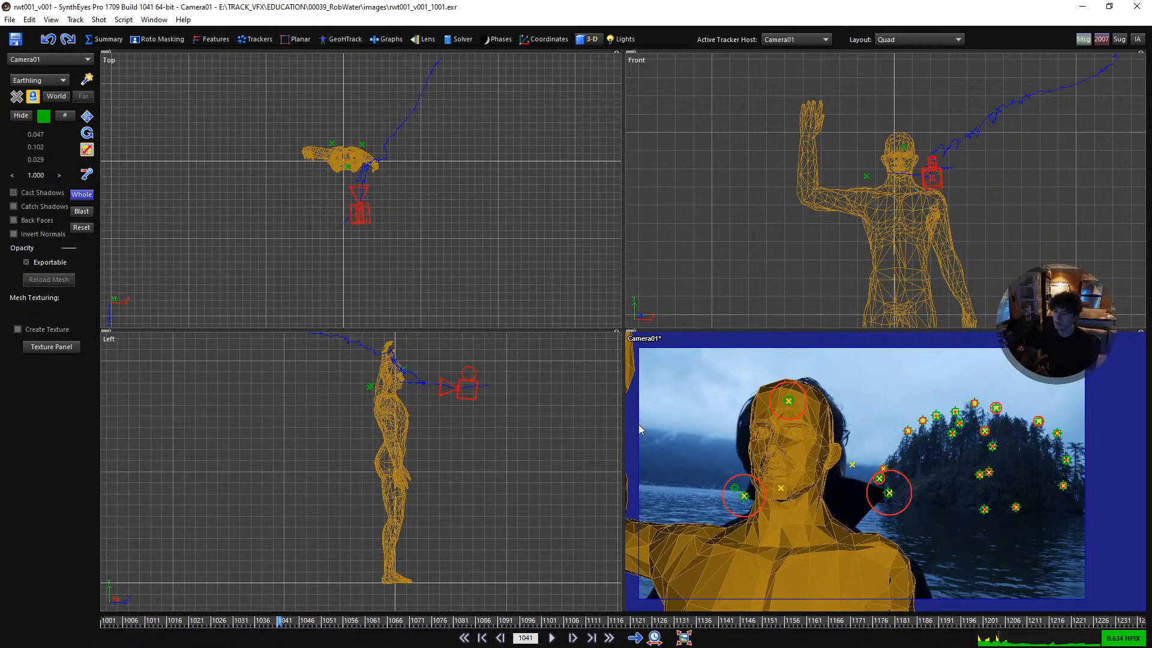
key(e)
drag(406, 371, 414, 366)
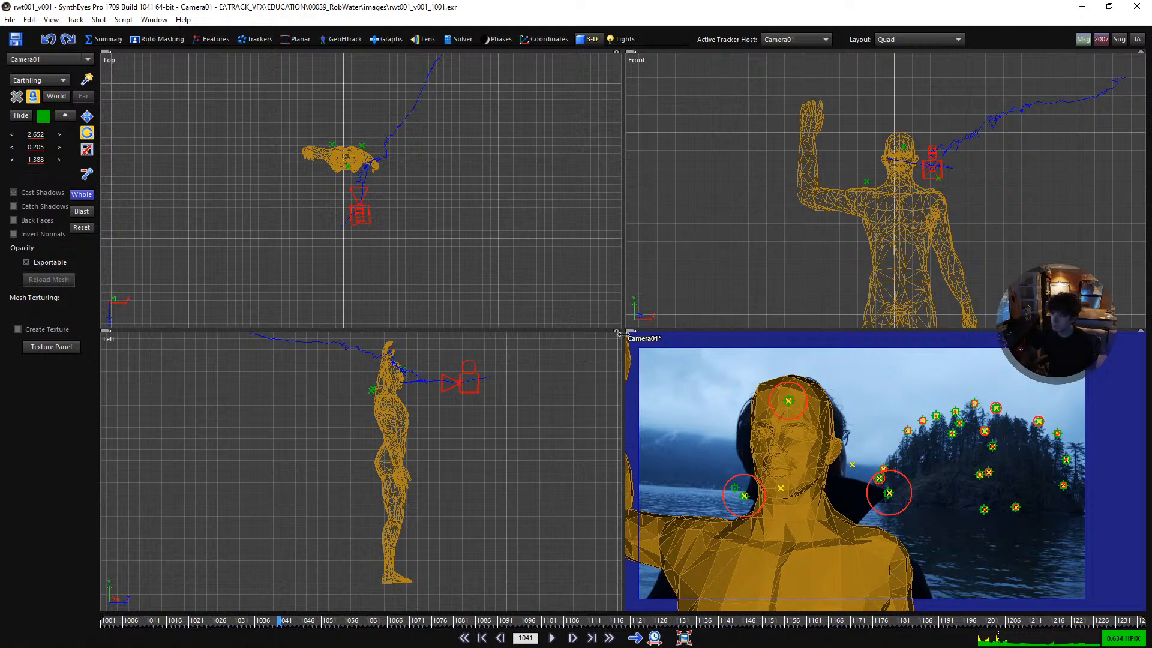
- Switch to the Quad Perspective layout, lock the perspective view to Camera01, go to frame 1012 and enlarge that view
key(7)
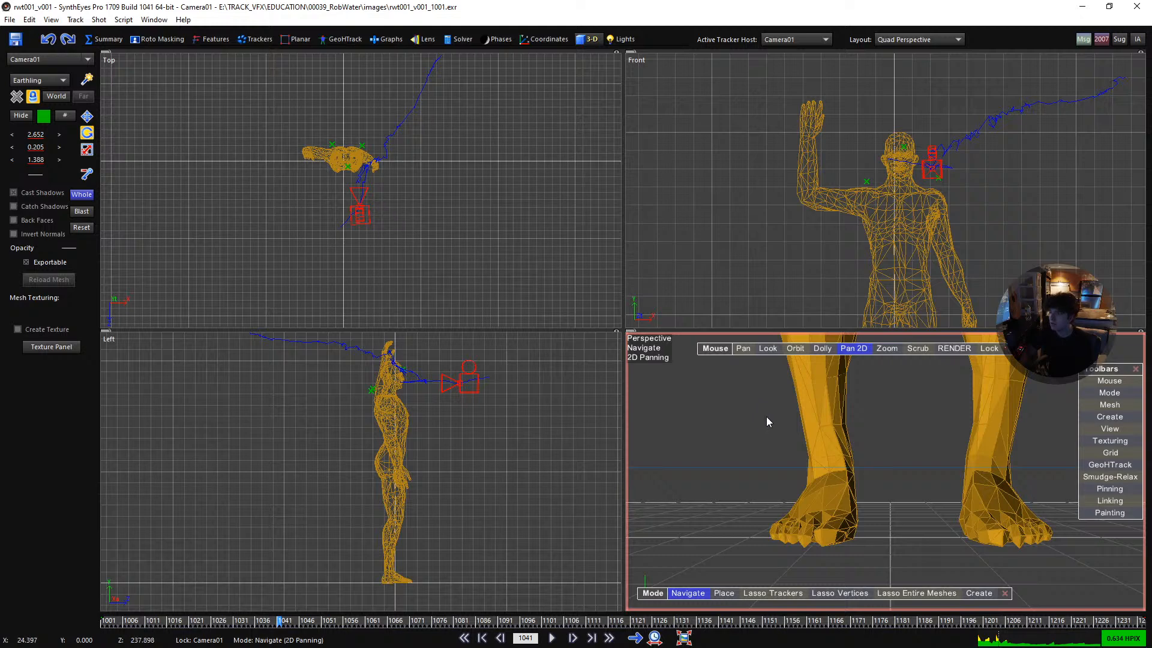
click(988, 349)
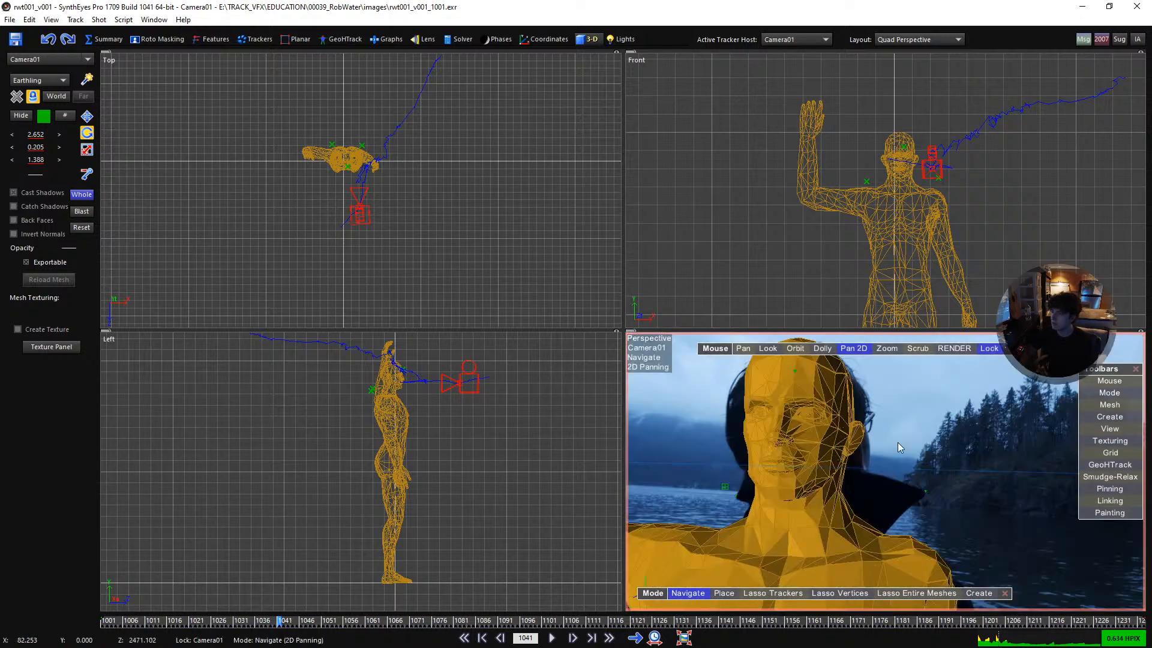
drag(287, 622, 151, 622)
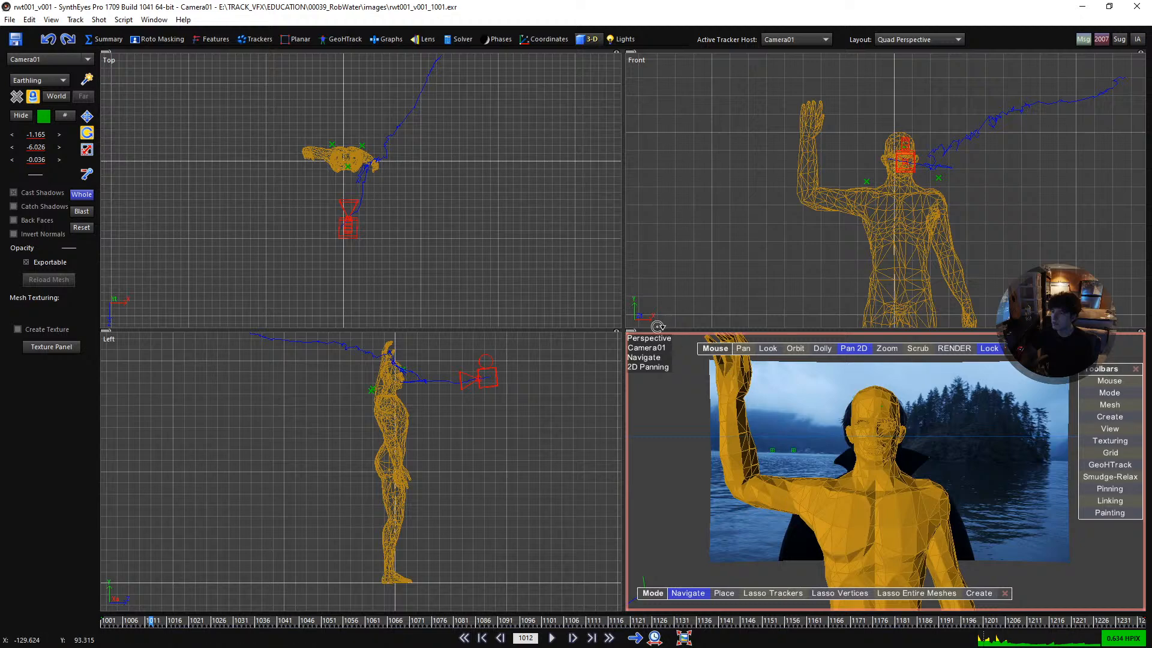
drag(622, 330, 418, 198)
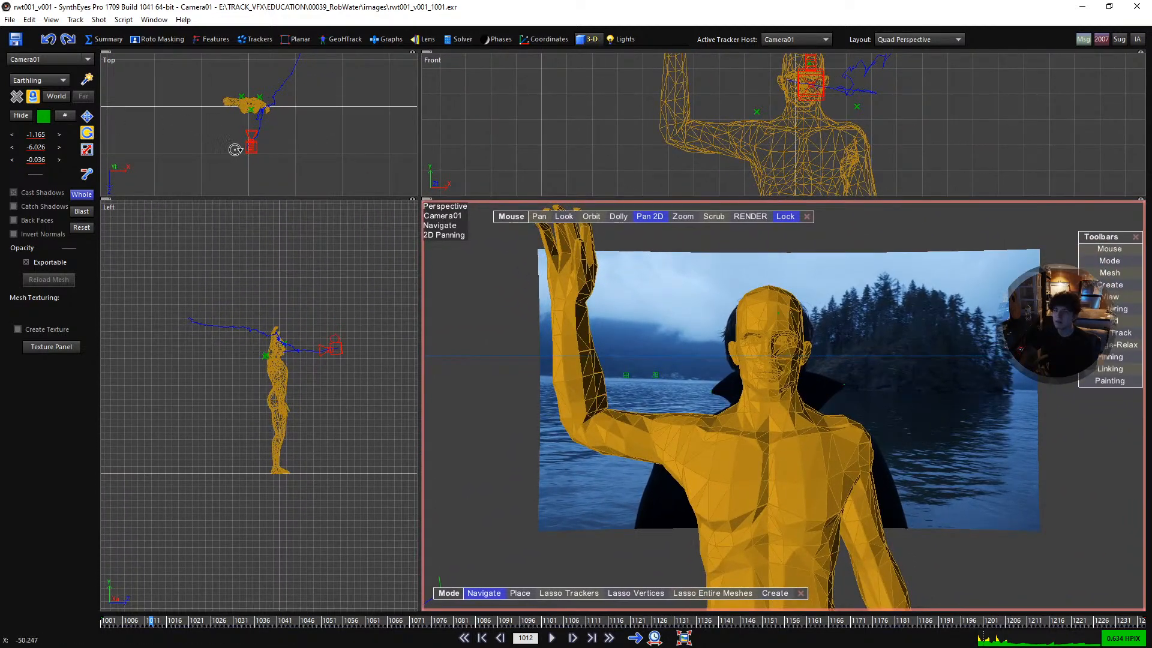
- Rotate the solved scene in the Front and Left views until Camera01's rotation is about -1.312, -1.936, 1.336 at frame 1012
scroll(726, 114, down, 5)
scroll(723, 101, up, 2)
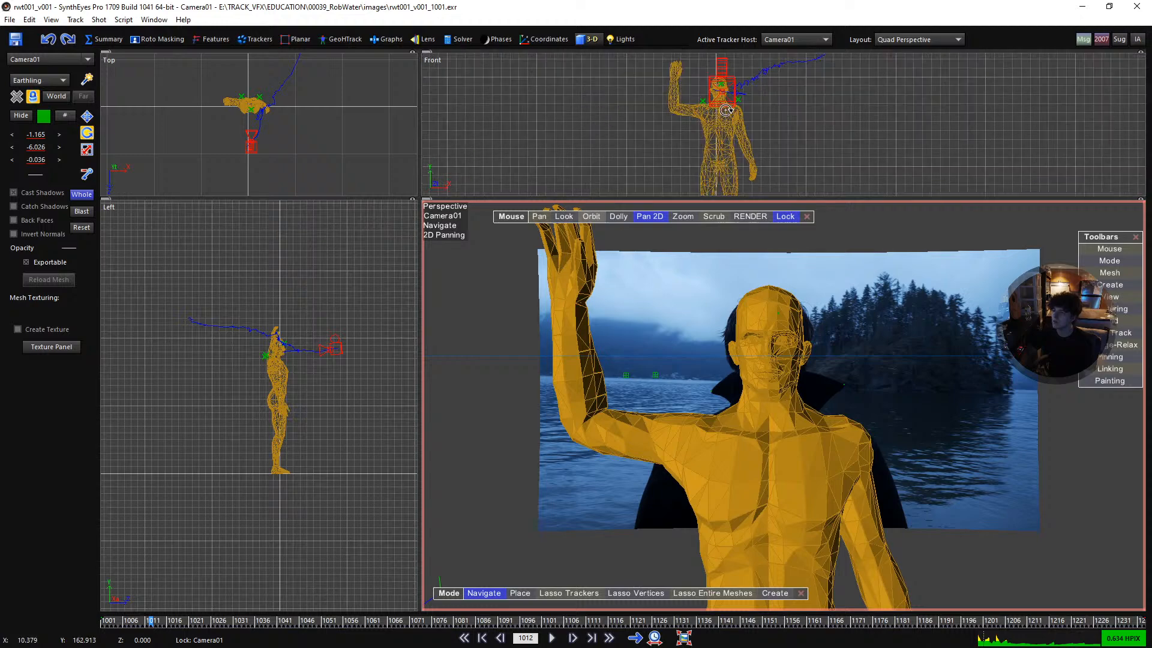
drag(720, 84, 765, 348)
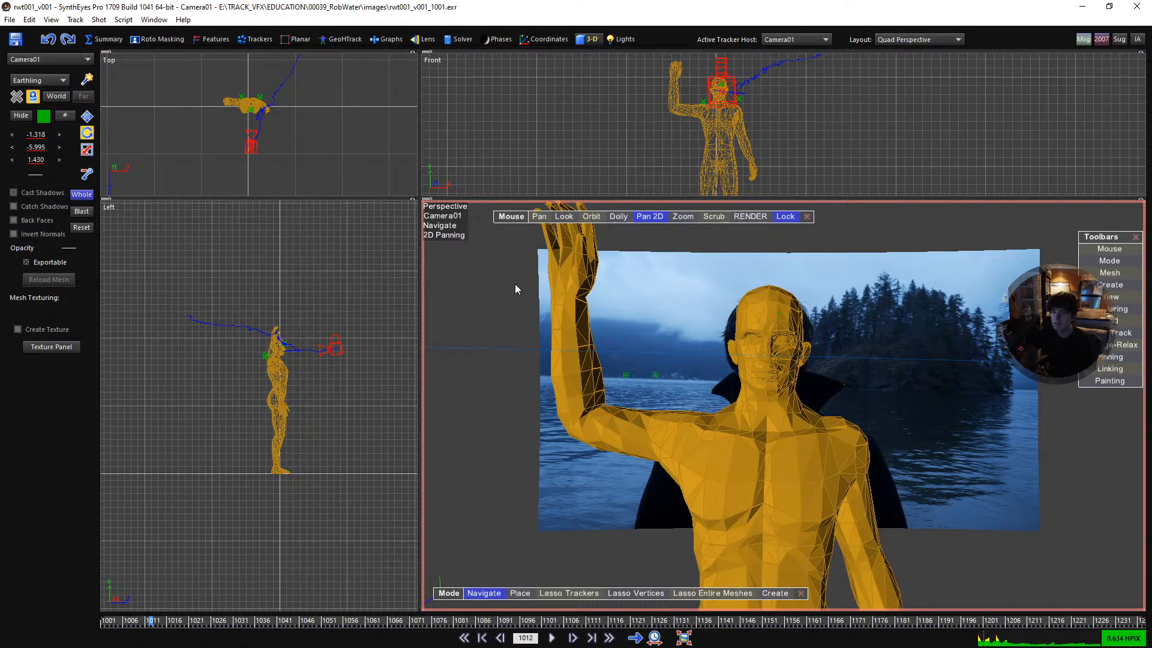
scroll(279, 347, up, 3)
drag(301, 359, 294, 320)
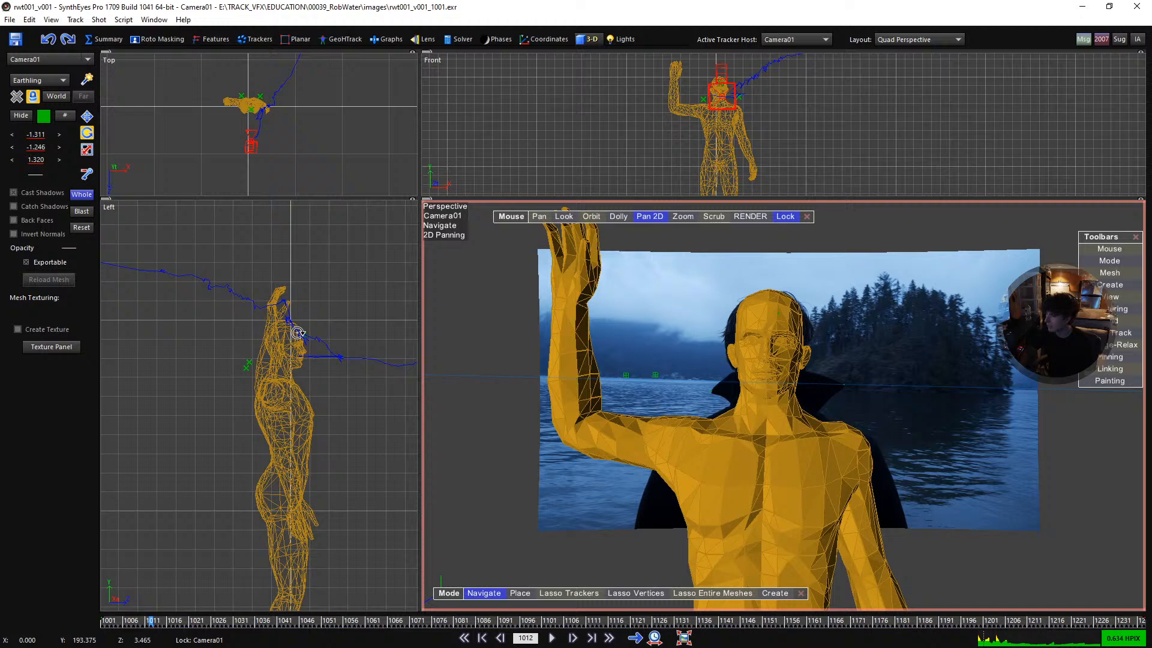
drag(298, 333, 318, 256)
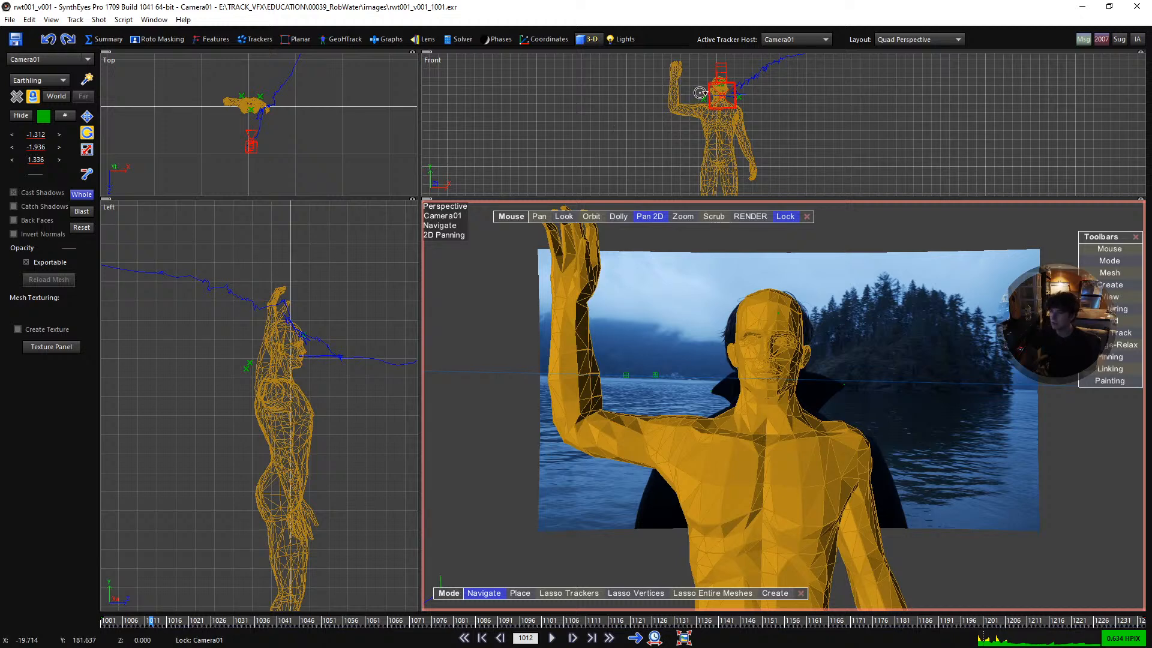
- Rotate the solved scene in the Front and Top views until Camera01's rotation is about 1.407, -1.924, 1.850
drag(725, 83, 736, 630)
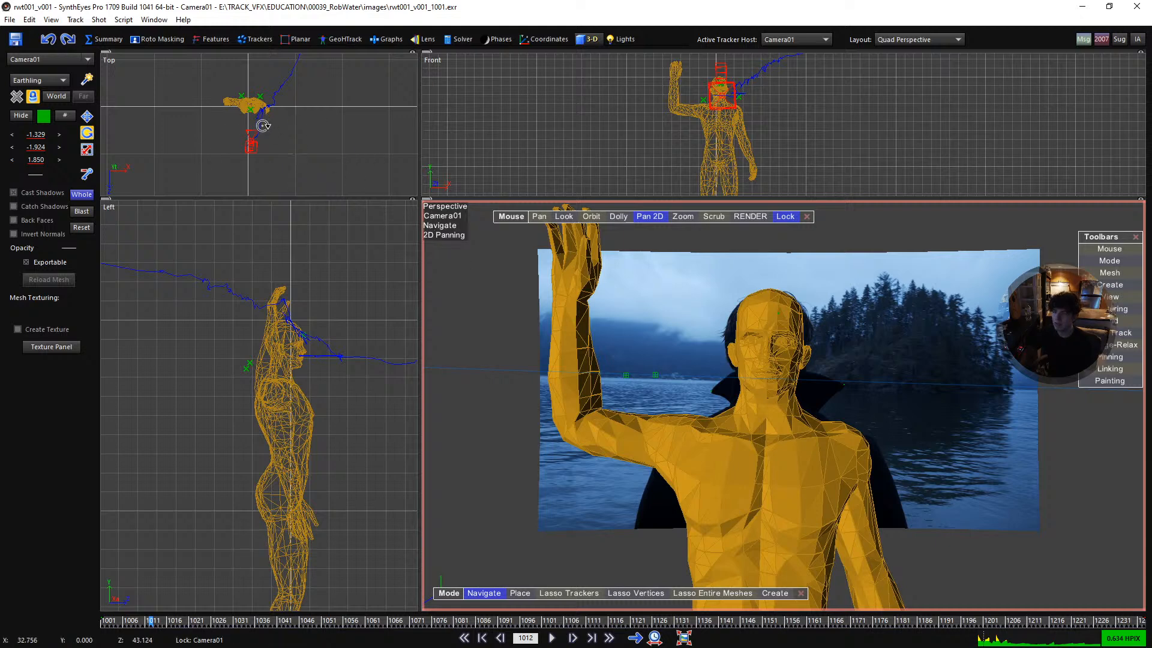
drag(247, 98, 336, 419)
scroll(831, 351, down, 8)
scroll(832, 352, up, 3)
scroll(831, 351, down, 6)
scroll(839, 384, up, 10)
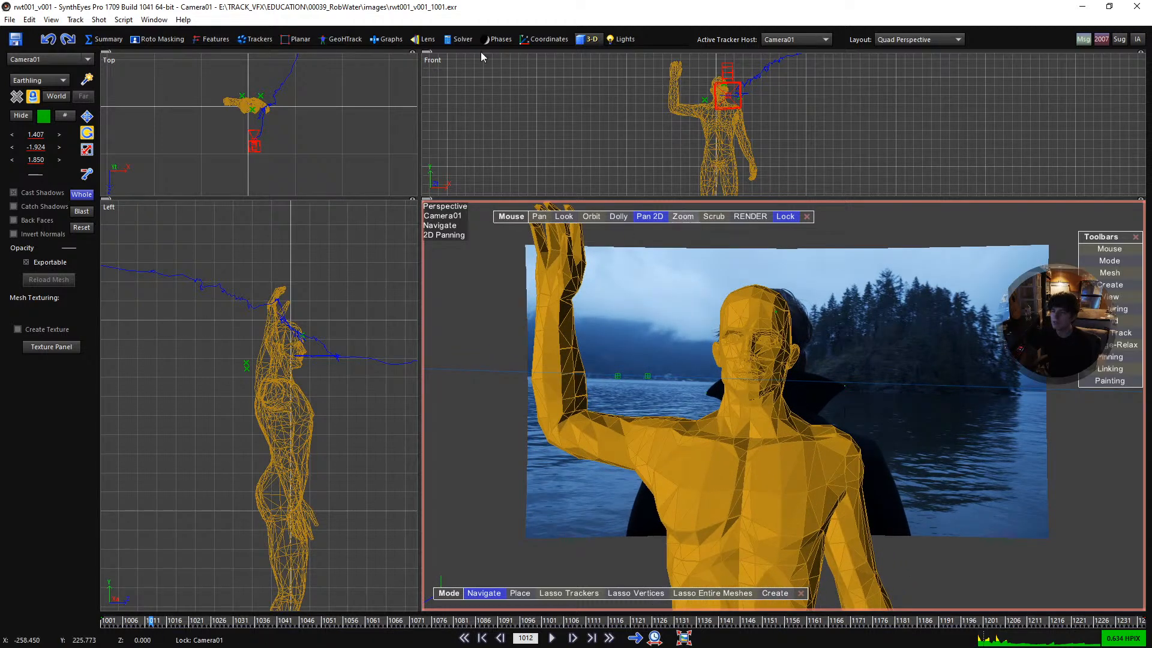
- Raise the solver's world size to 2640 and re-enable whole-scene transforms in the 3-D room
click(452, 40)
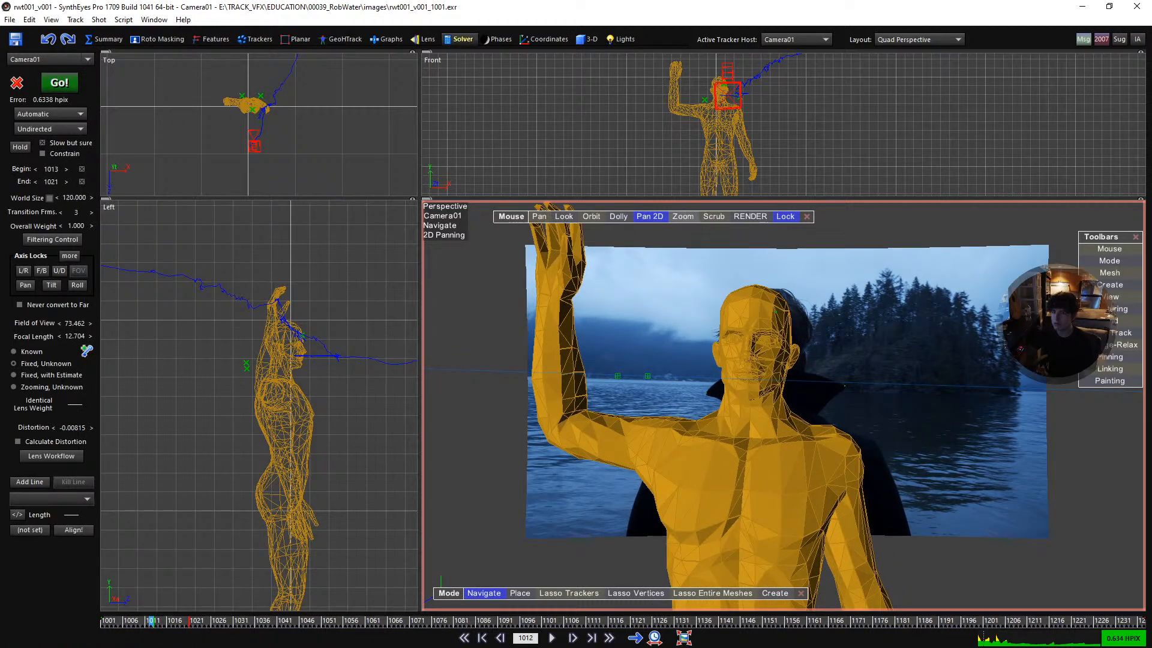
drag(74, 198, 155, 198)
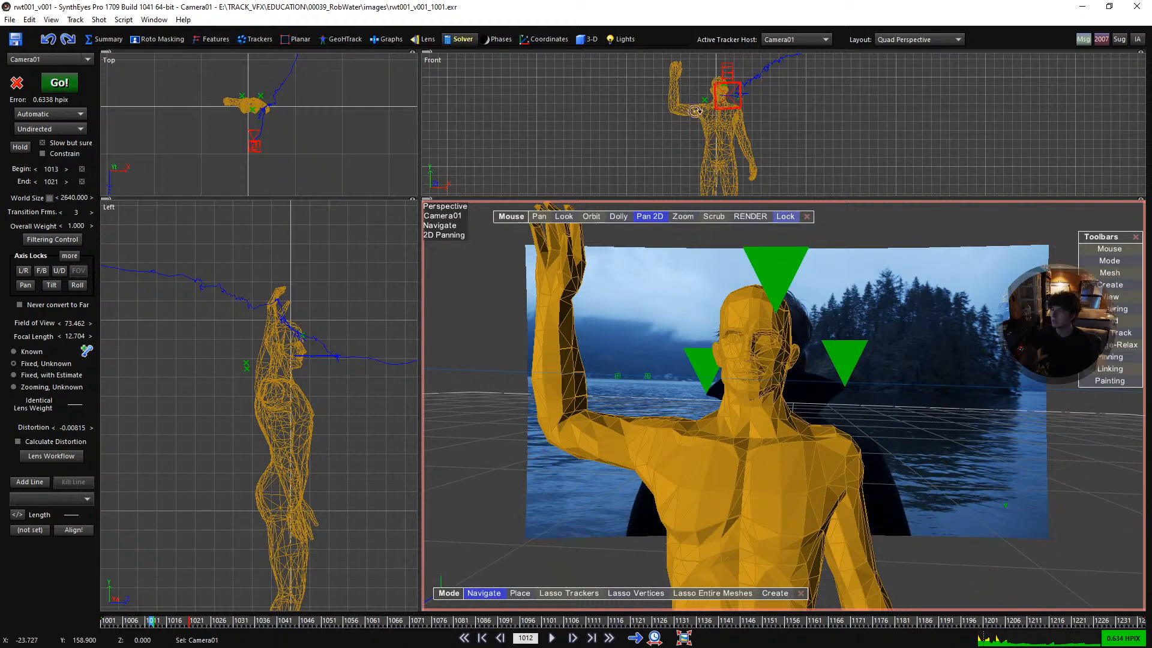
click(587, 39)
click(82, 195)
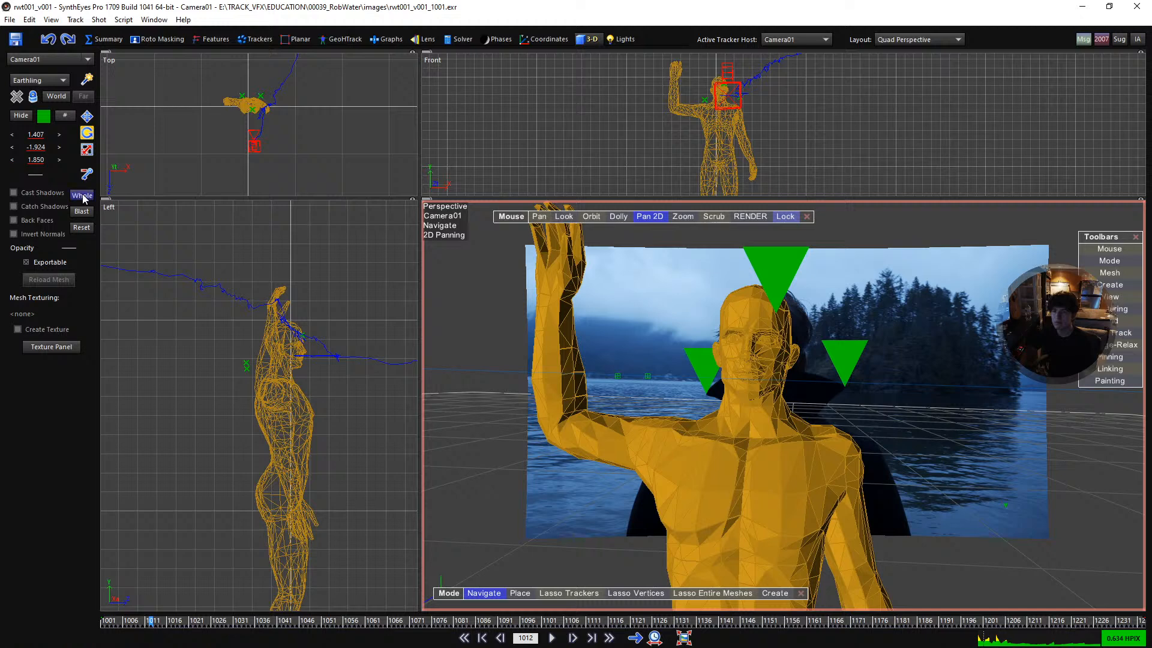
- Rotate the whole solved scene in the Top view until Camera01's first rotation value is about 15.115
scroll(248, 103, up, 2)
drag(252, 110, 263, 534)
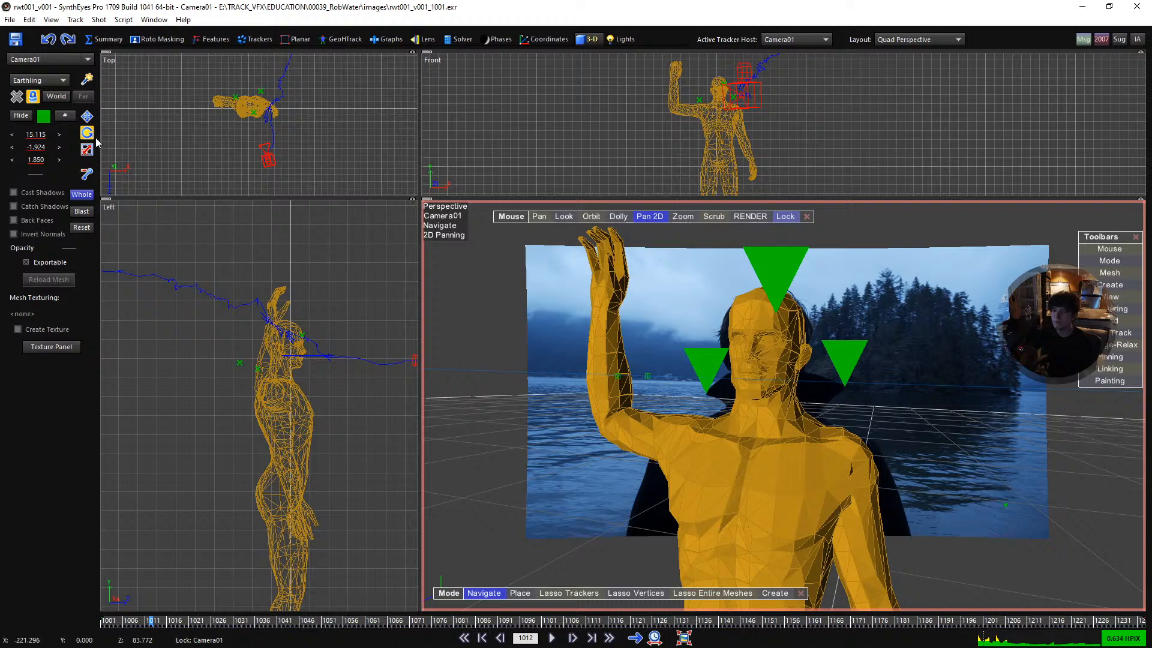
scroll(1003, 403, up, 2)
scroll(869, 445, down, 2)
- Go to frame 1001 and examine the ground grid against the far waterline in the perspective view
drag(148, 623, 53, 640)
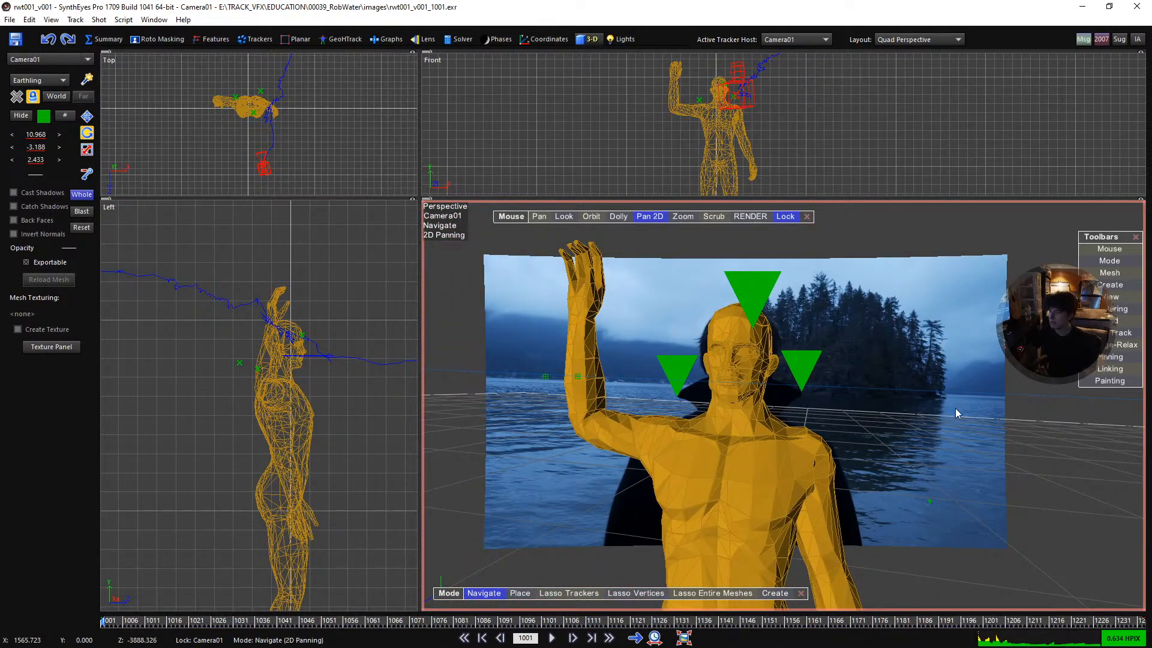
scroll(960, 401, up, 5)
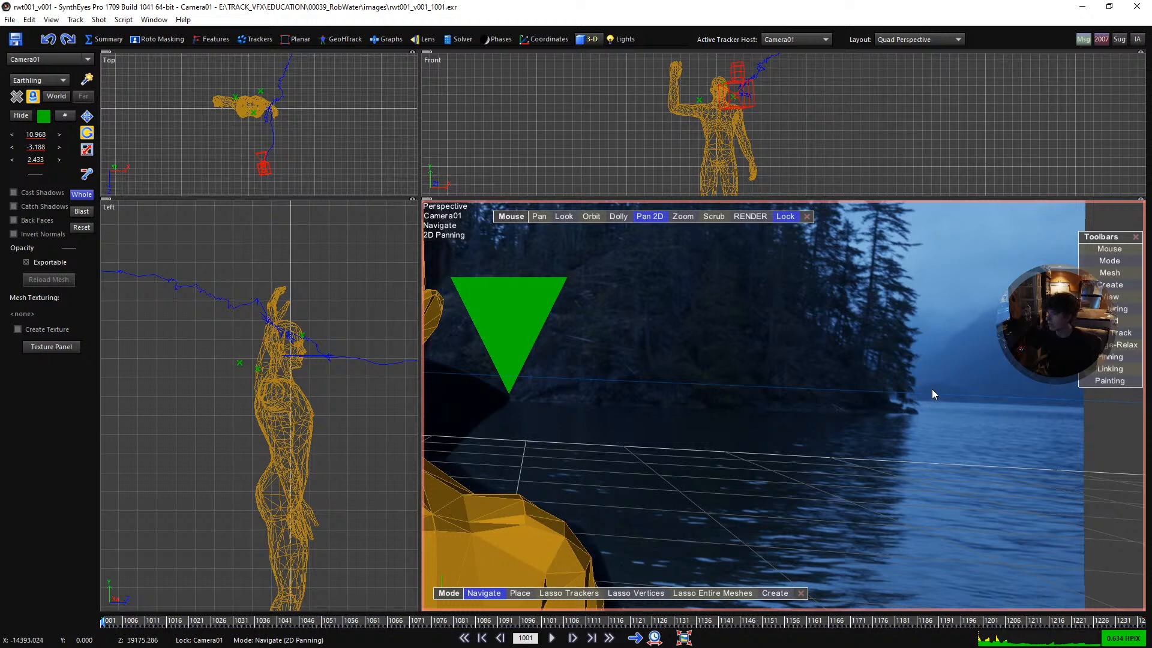
scroll(933, 391, up, 3)
scroll(900, 414, up, 2)
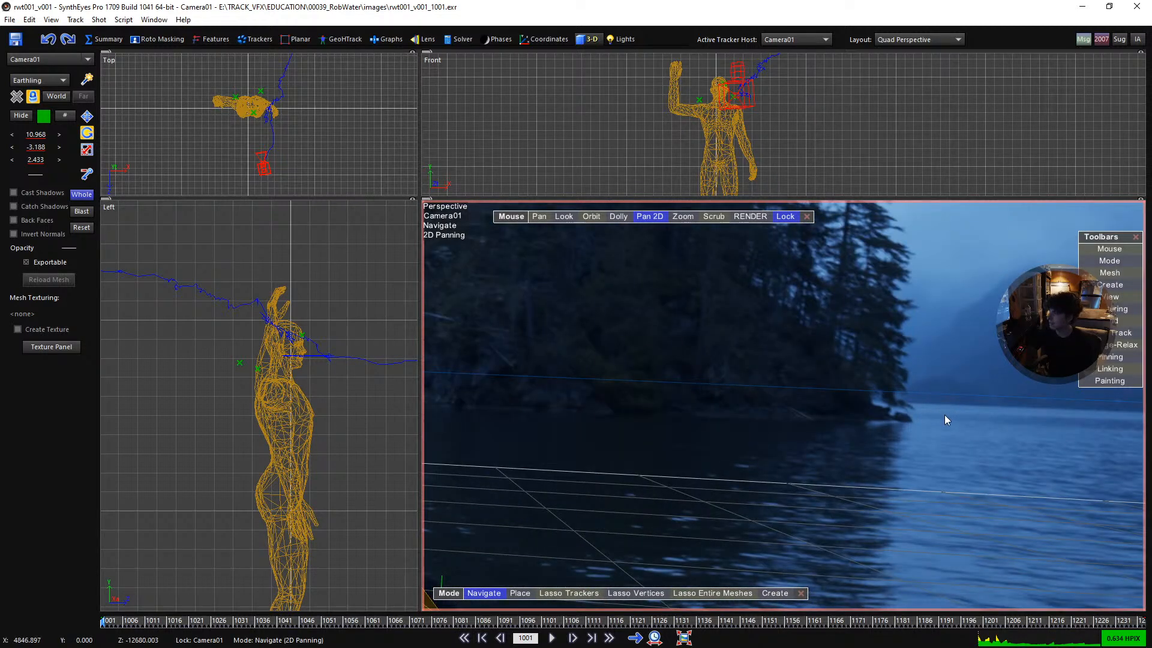
scroll(894, 433, down, 6)
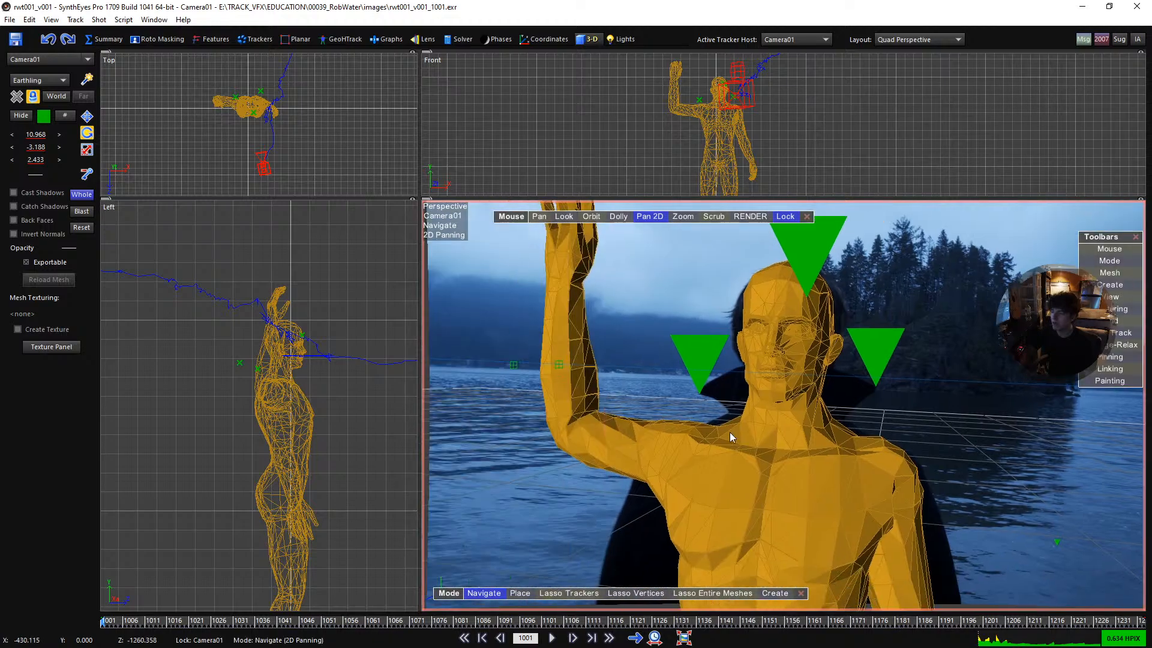
scroll(636, 430, down, 3)
- Play through the shot in the Camera layout, return to frame 1001 and examine the trackers along the shoreline
key(5)
middle_drag(645, 468, 675, 466)
drag(120, 625, 82, 612)
scroll(657, 333, down, 1)
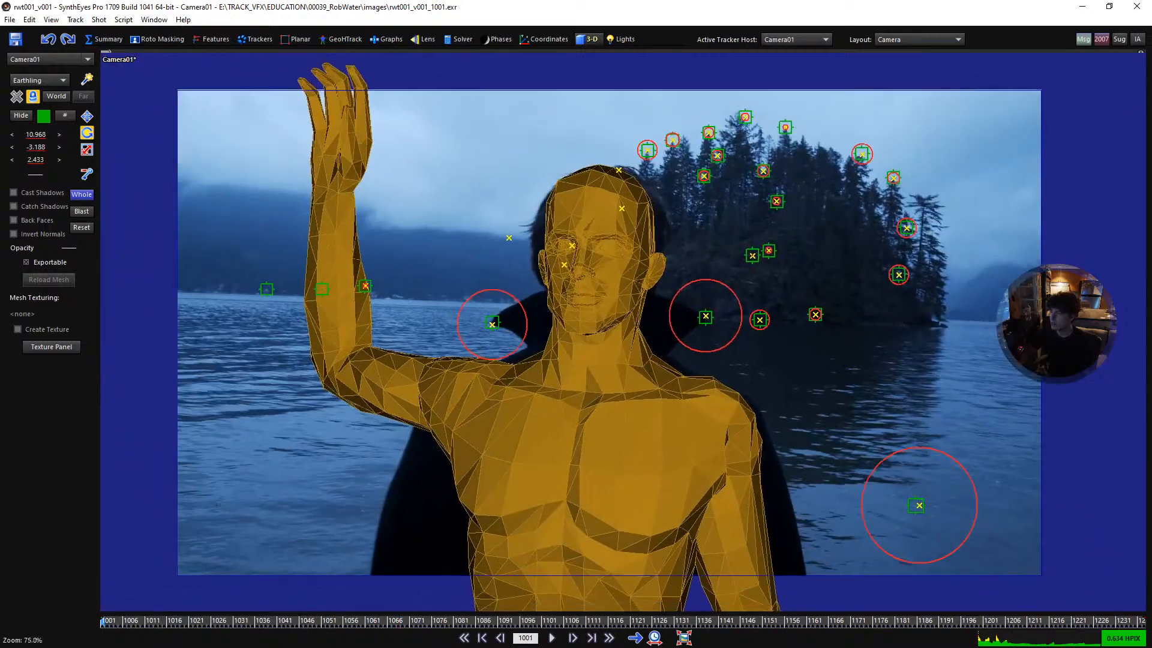
scroll(649, 336, down, 2)
key(space)
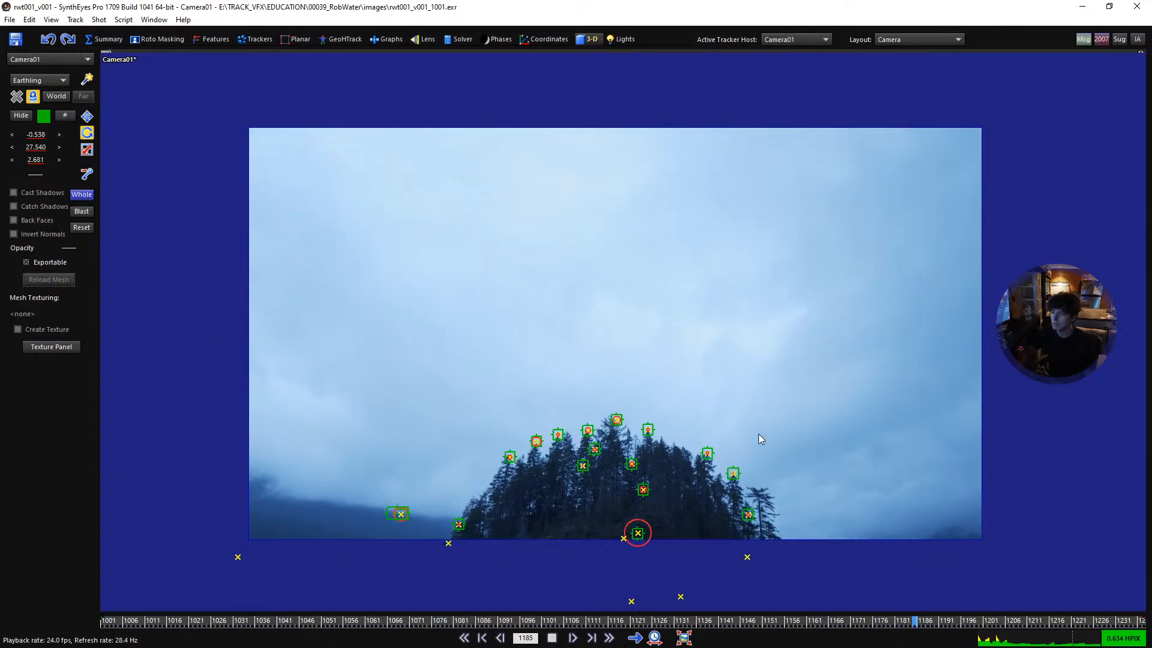
click(798, 627)
drag(799, 629, 32, 644)
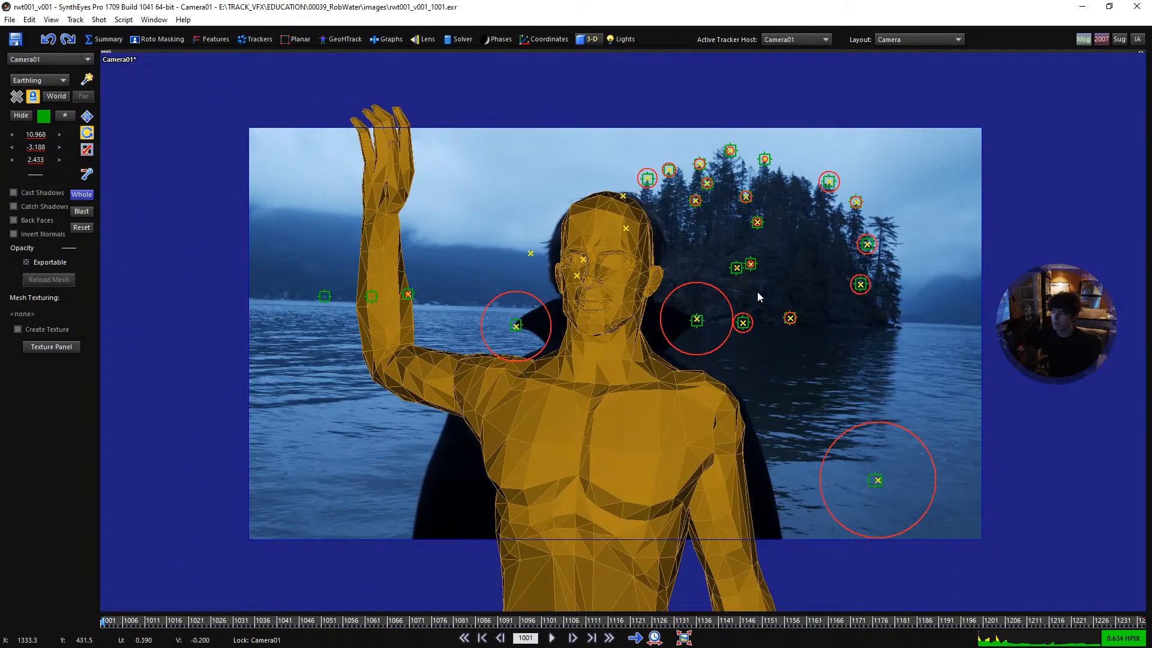
scroll(758, 294, up, 5)
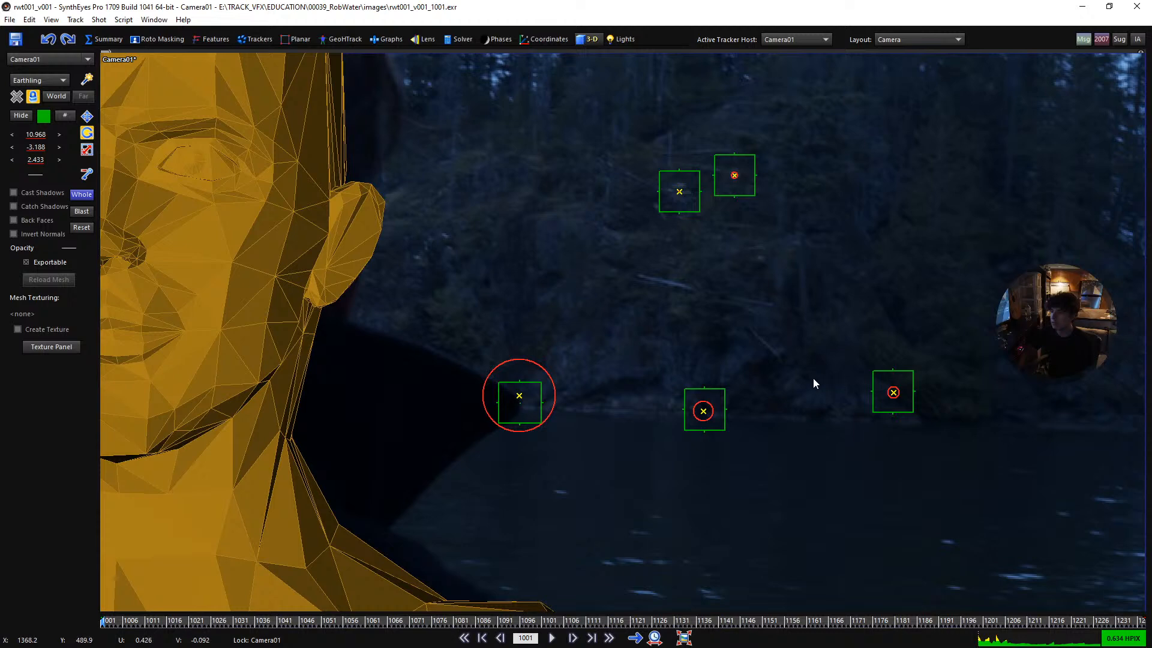
middle_drag(828, 379, 614, 393)
middle_drag(886, 426, 743, 423)
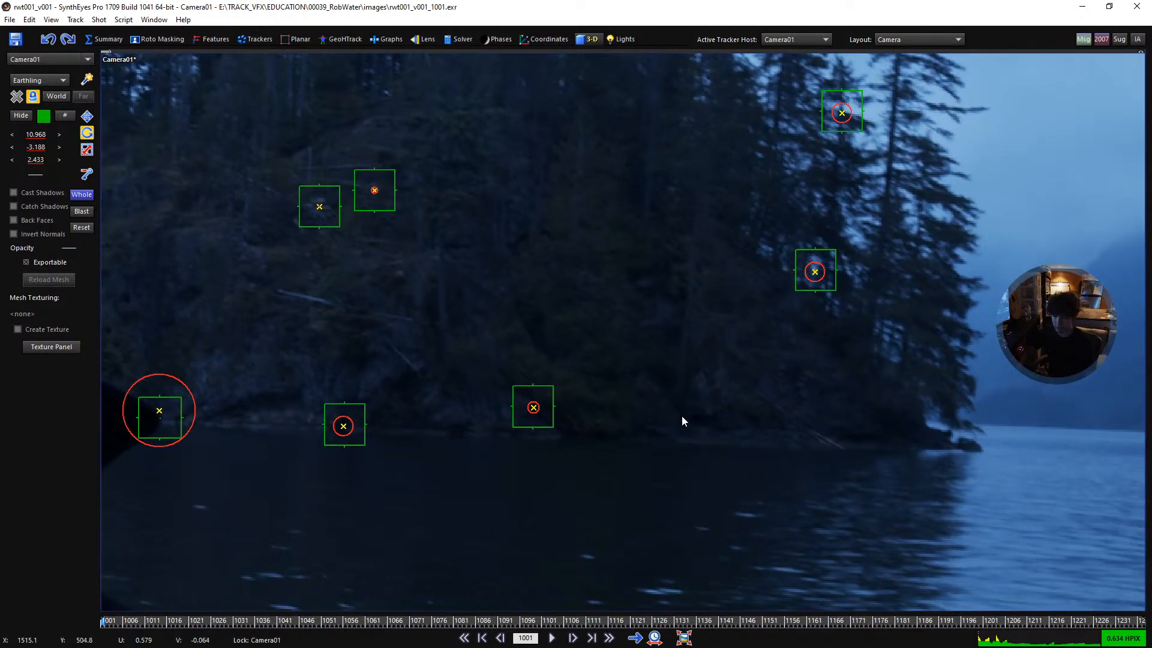
- Switch to the Quad layout and duplicate the Earthling mesh once with zero offsets
key(7)
scroll(446, 201, down, 3)
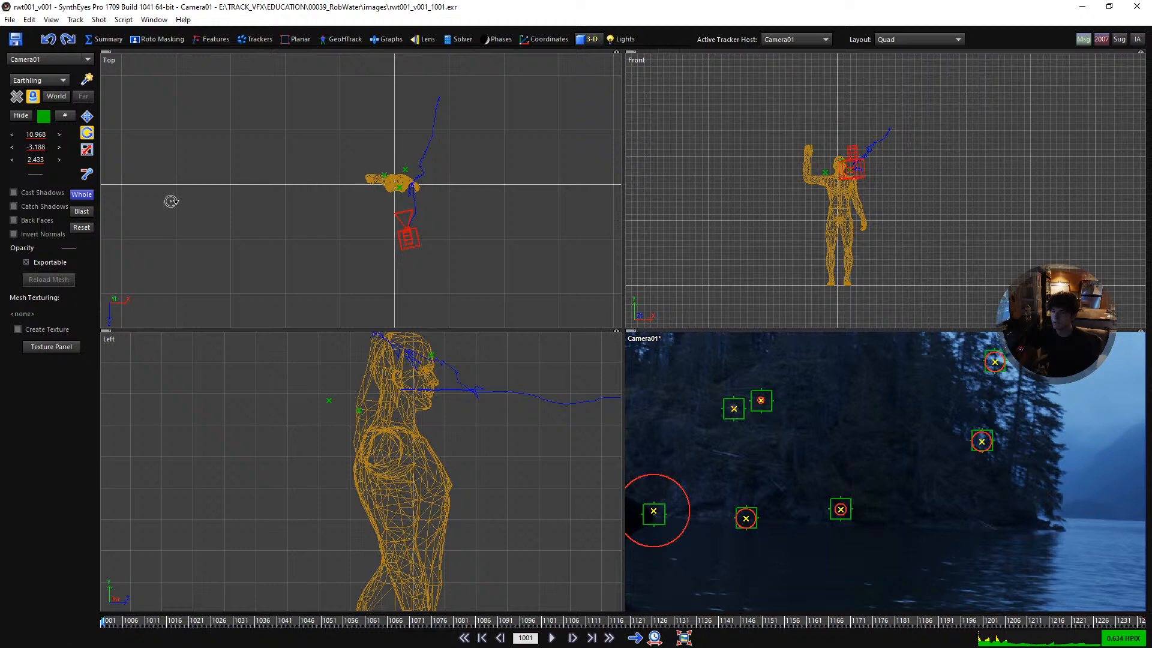
click(377, 180)
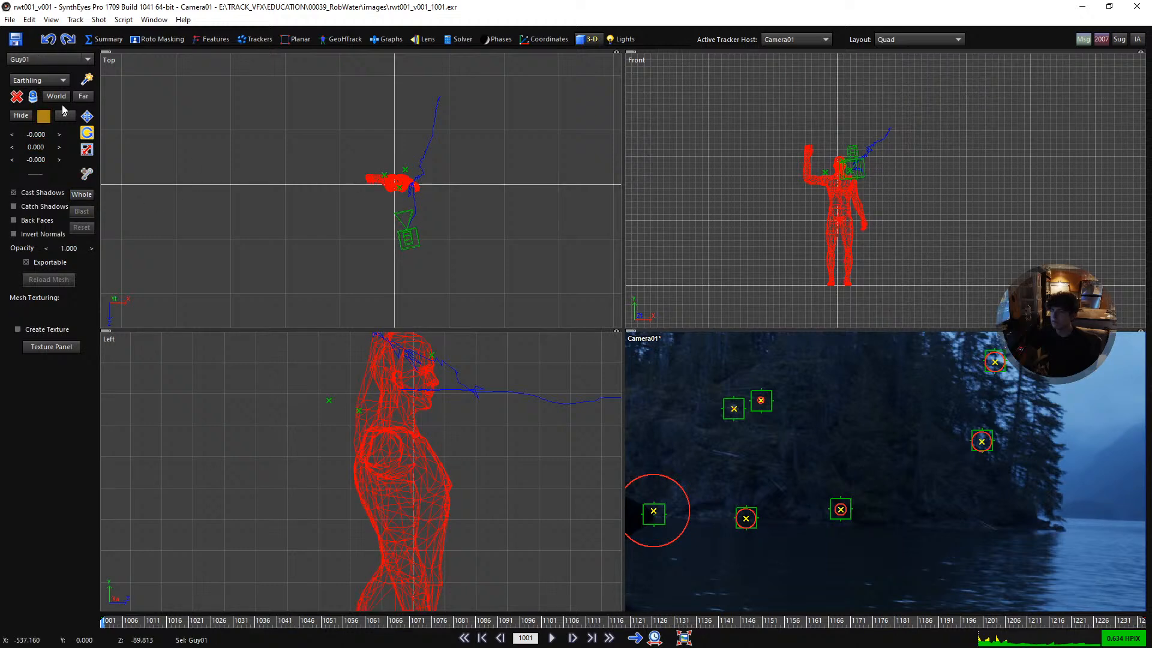
click(123, 20)
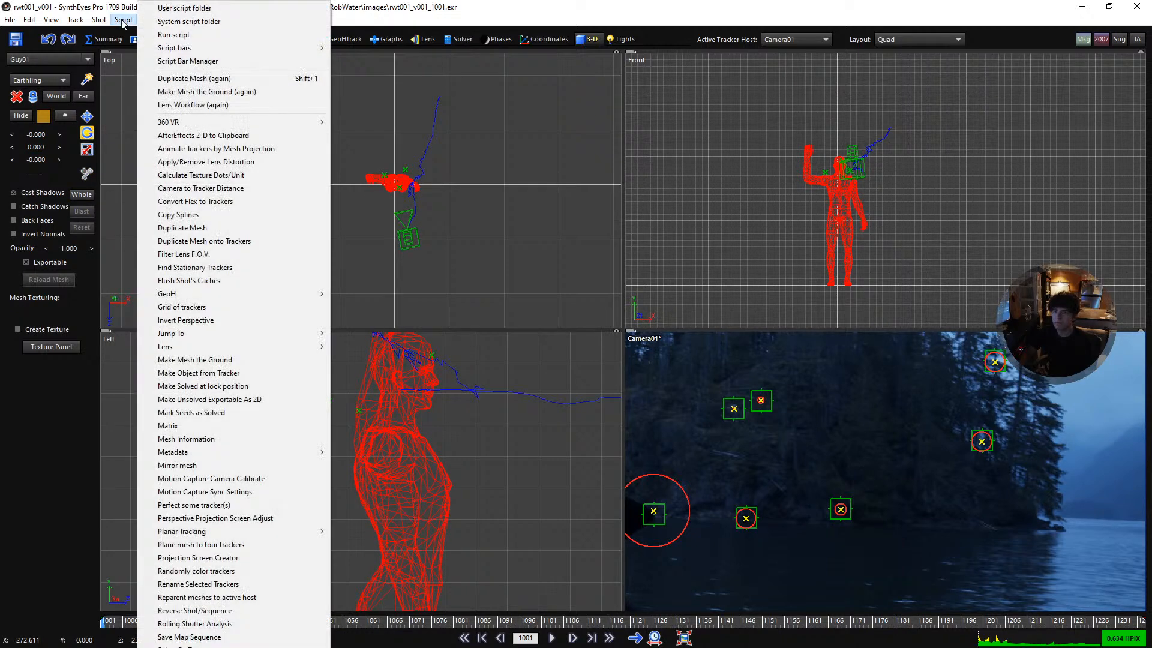
click(223, 228)
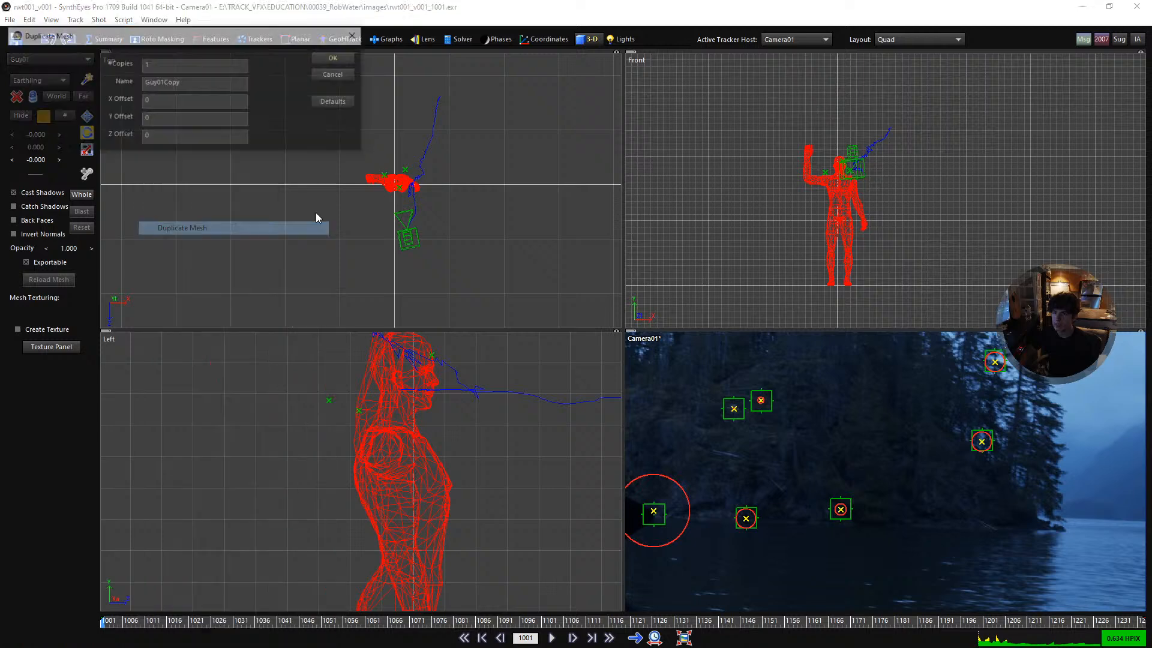
click(353, 61)
- Move the Guy01 figure far back in the Top view towards the distant shoreline trackers, to about X 4420, Z -12640
scroll(385, 184, down, 3)
middle_drag(385, 184, 387, 307)
key(w)
middle_drag(366, 259, 356, 215)
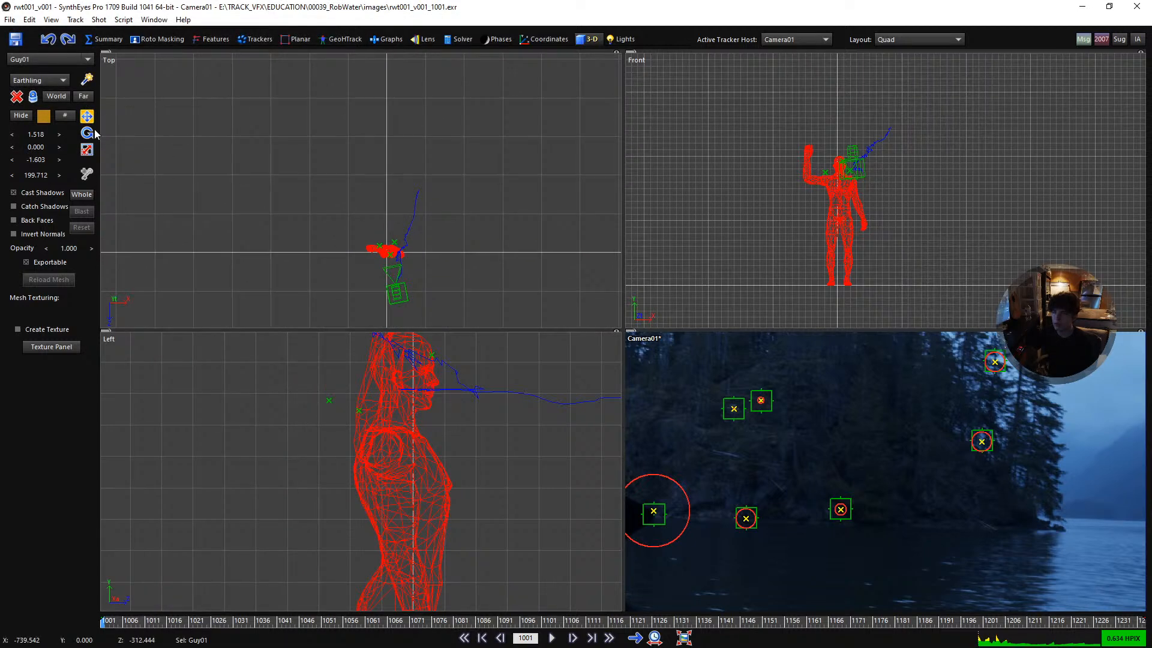
drag(365, 249, 373, 29)
scroll(411, 159, down, 5)
middle_drag(413, 134, 430, 262)
drag(427, 258, 441, 42)
middle_drag(427, 98, 418, 282)
scroll(417, 282, down, 3)
drag(428, 247, 522, 21)
scroll(506, 252, down, 10)
scroll(503, 252, up, 5)
drag(504, 249, 542, 173)
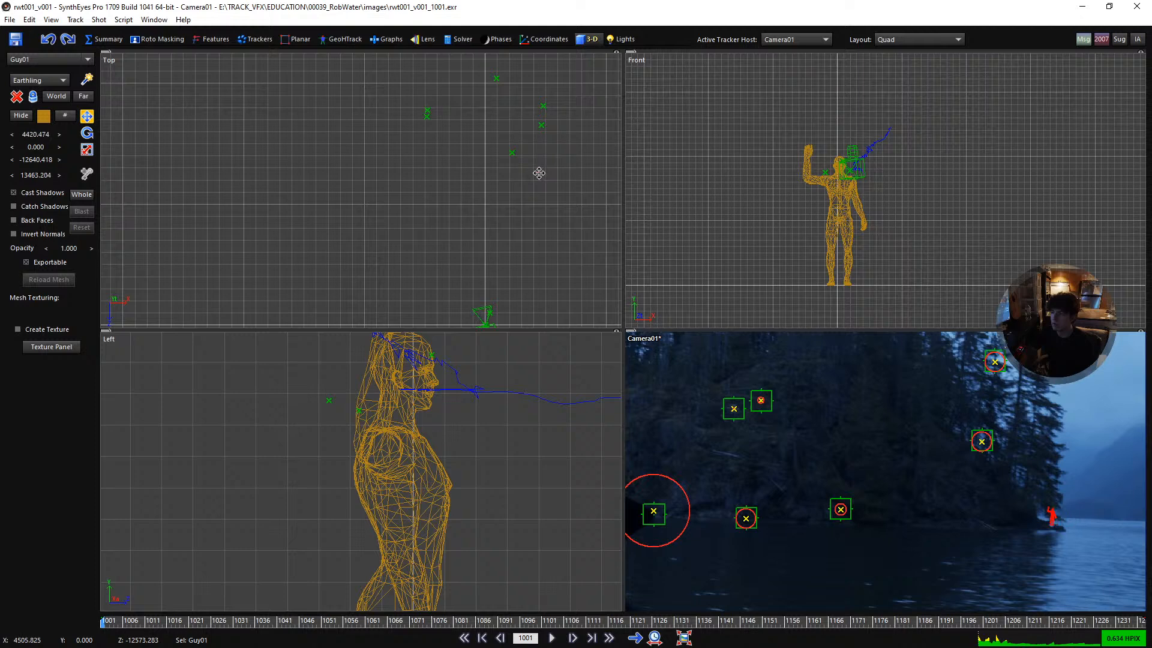
- Move the Guy01 figure beside the nearest shoreline tracker in the Top view, at about X 1862, Z -13609
middle_drag(494, 142, 506, 214)
scroll(503, 84, up, 3)
drag(514, 280, 455, 255)
scroll(455, 252, down, 2)
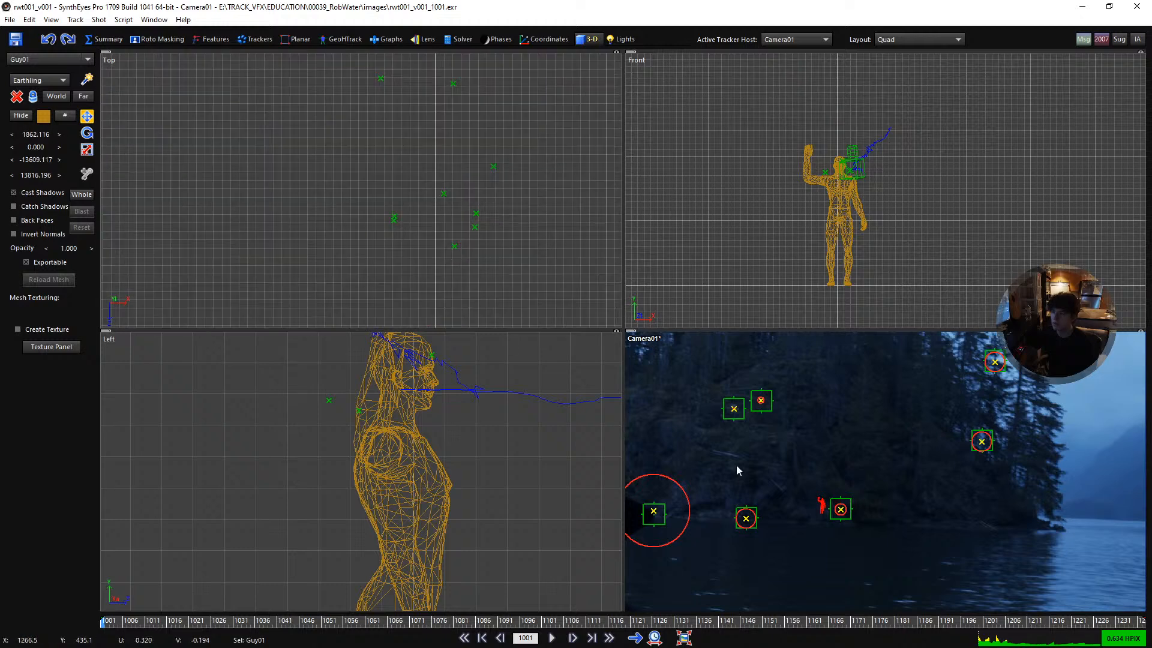
- Select Tracker15 beside the distant figure and compare the figure's position and size with the shoreline in the Top and camera views
click(847, 506)
scroll(437, 247, up, 3)
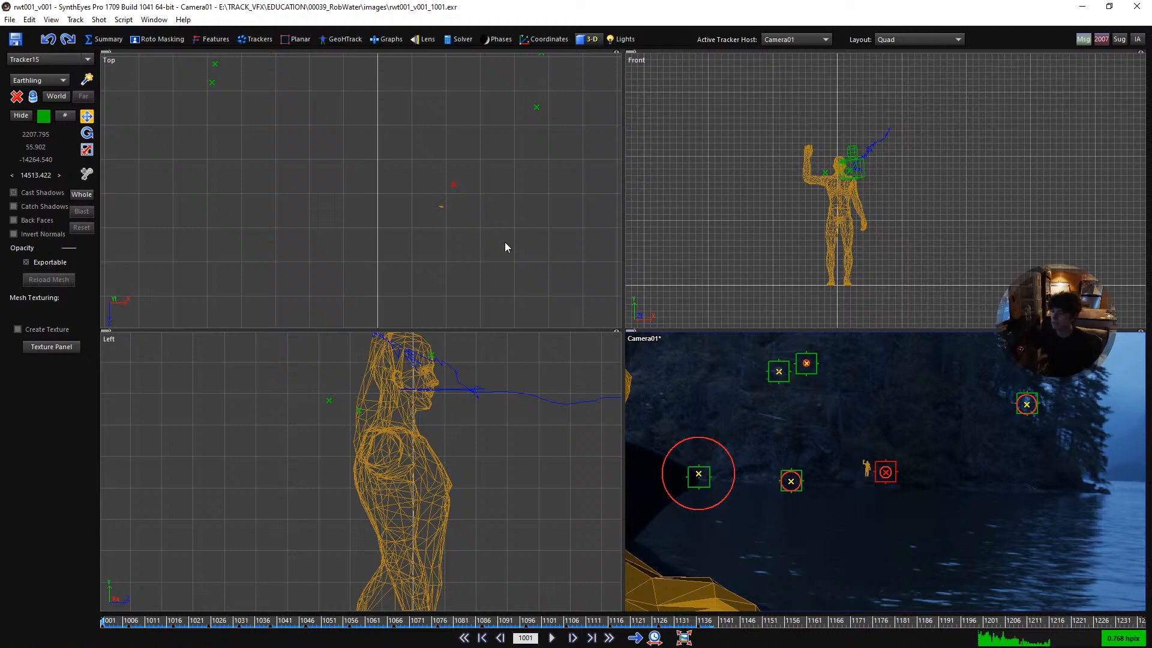
scroll(450, 204, down, 2)
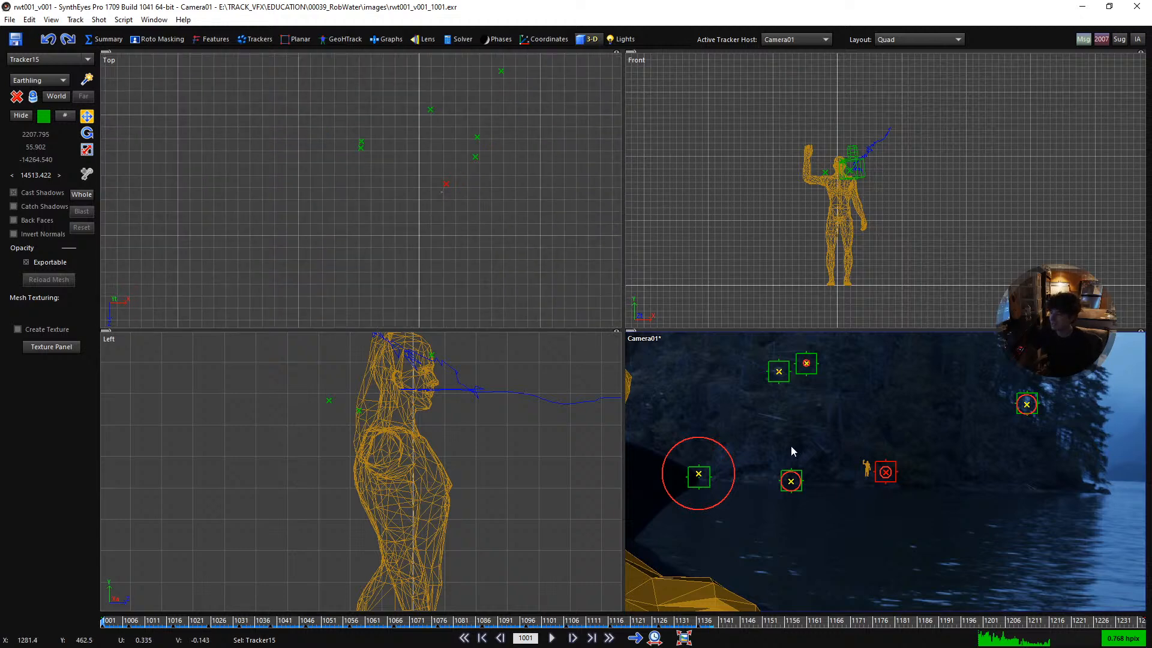
scroll(873, 474, up, 3)
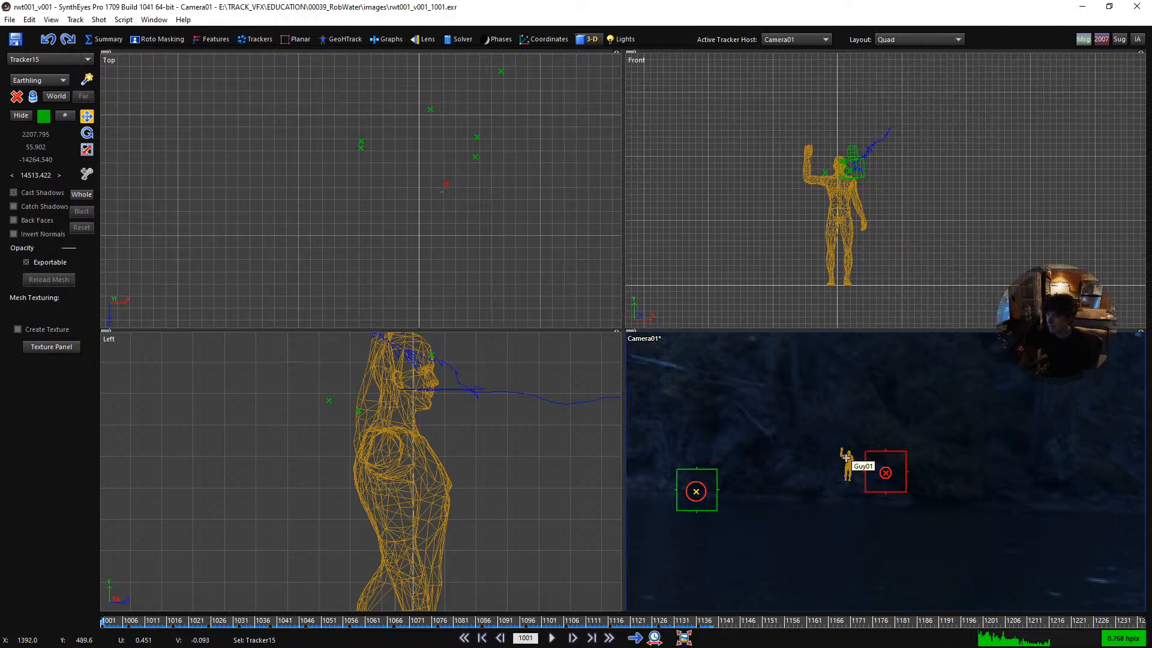
scroll(843, 454, down, 1)
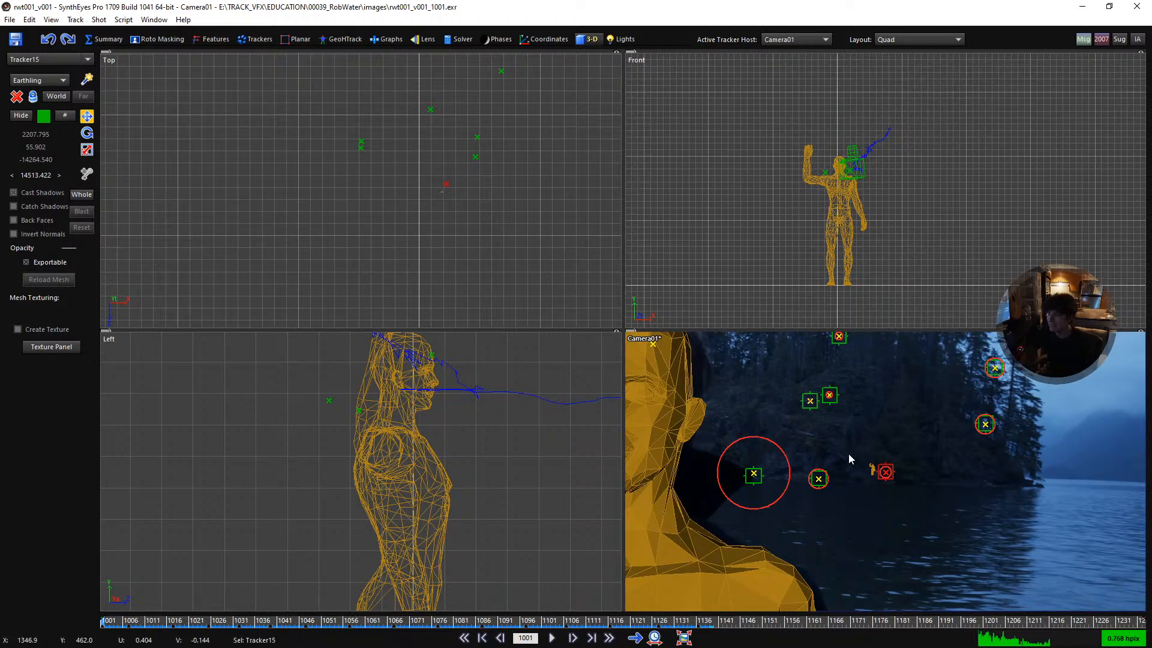
scroll(866, 467, up, 3)
scroll(846, 488, down, 2)
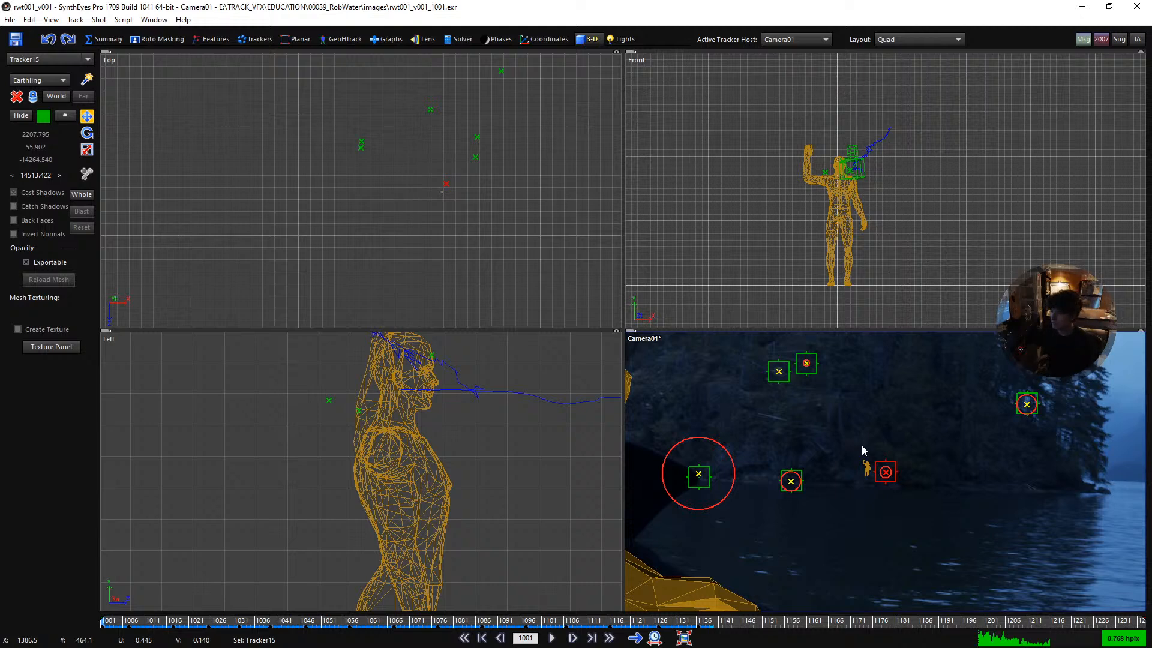
scroll(430, 177, down, 2)
scroll(430, 177, down, 2)
- Enable whole-scene transforms with the Rotate tool and frame the distant figure and shoreline in the camera view
click(85, 194)
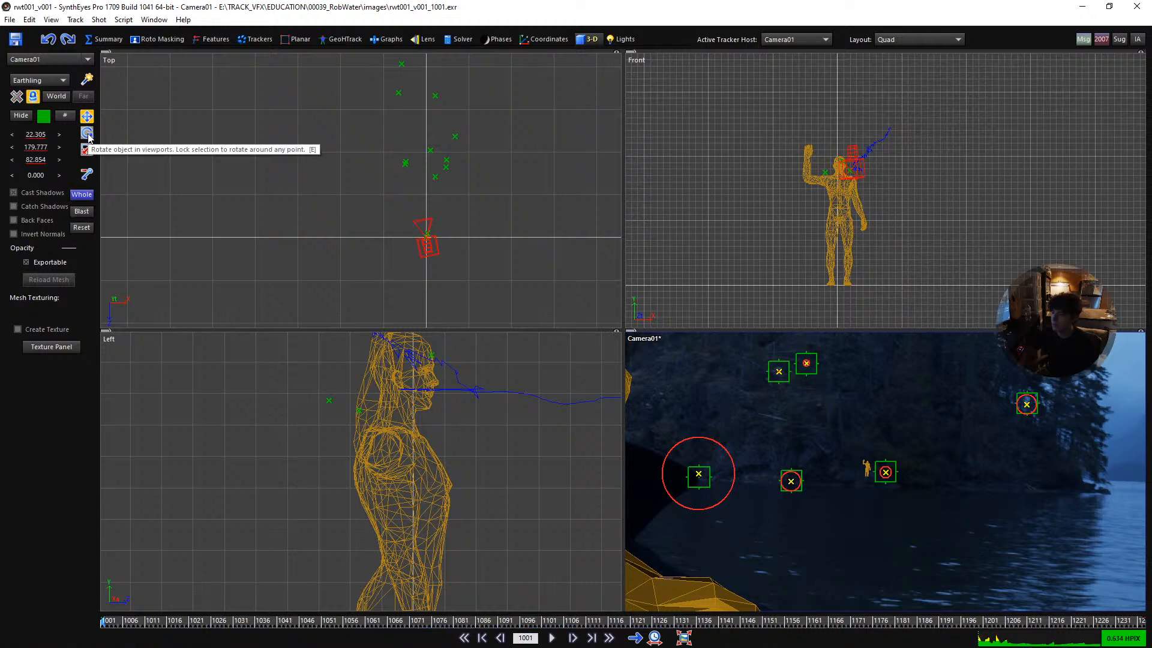
click(88, 134)
scroll(760, 442, down, 3)
scroll(787, 458, up, 1)
middle_drag(791, 457, 855, 456)
scroll(839, 459, up, 3)
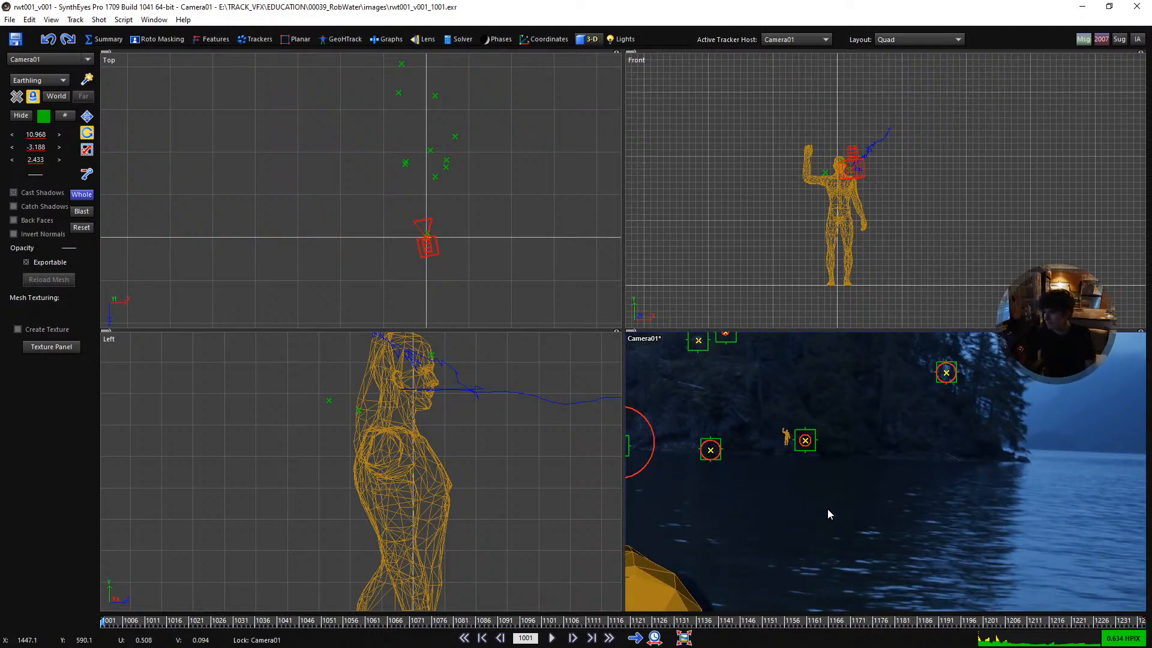
- Return to the Quad Perspective layout and raise the solver's world size to 7800
key(8)
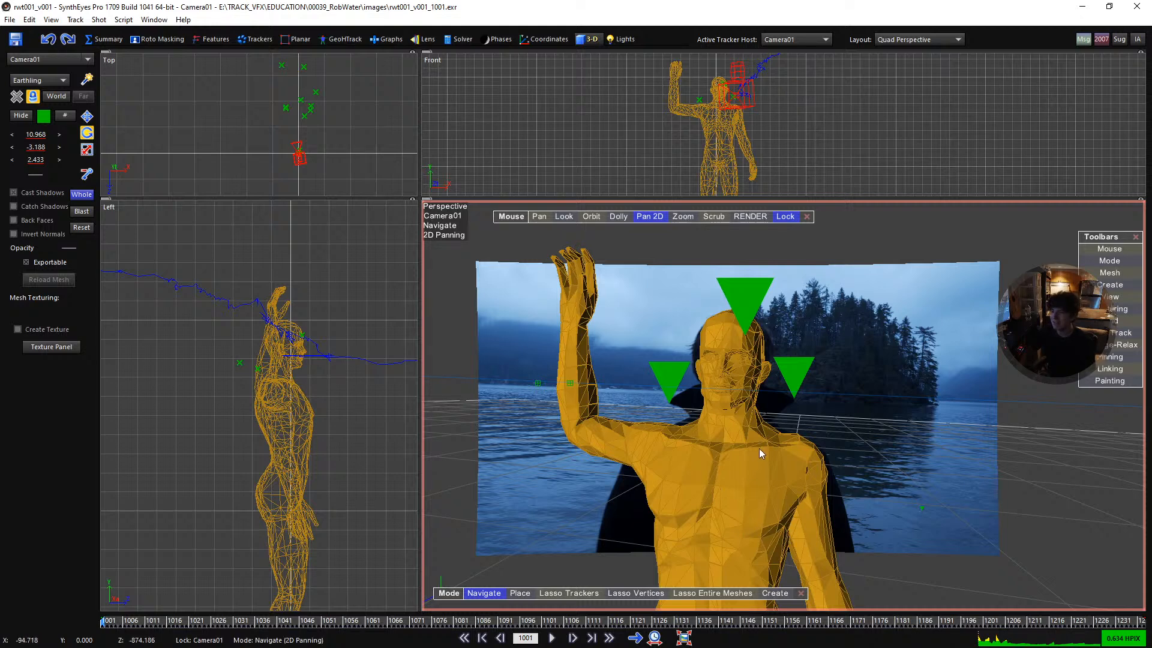
scroll(856, 415, up, 2)
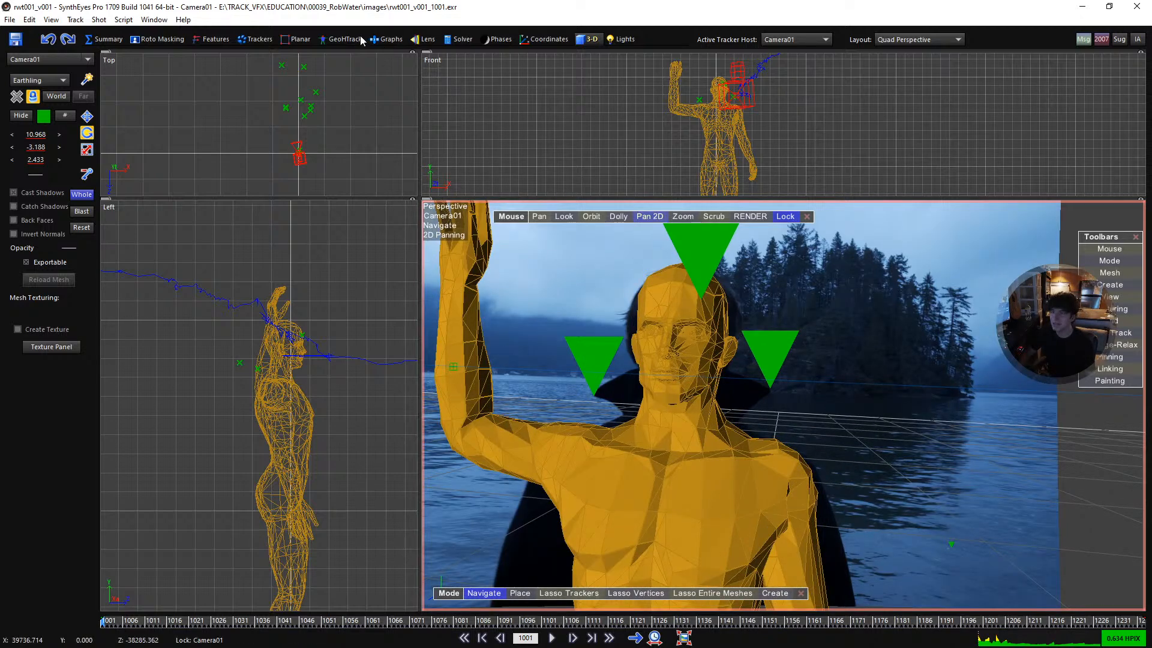
click(442, 40)
drag(73, 199, 174, 199)
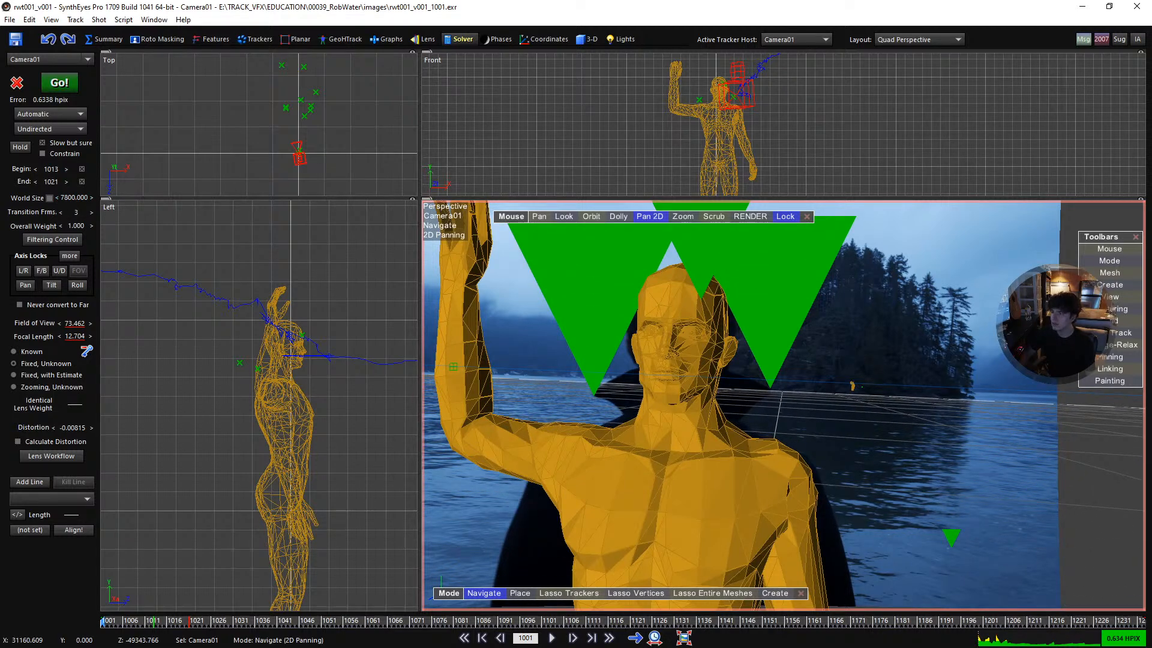
- Examine the distant figure against the shoreline and ground grid in the perspective view, and return to the 3-D room
scroll(870, 378, up, 4)
middle_drag(882, 415, 710, 407)
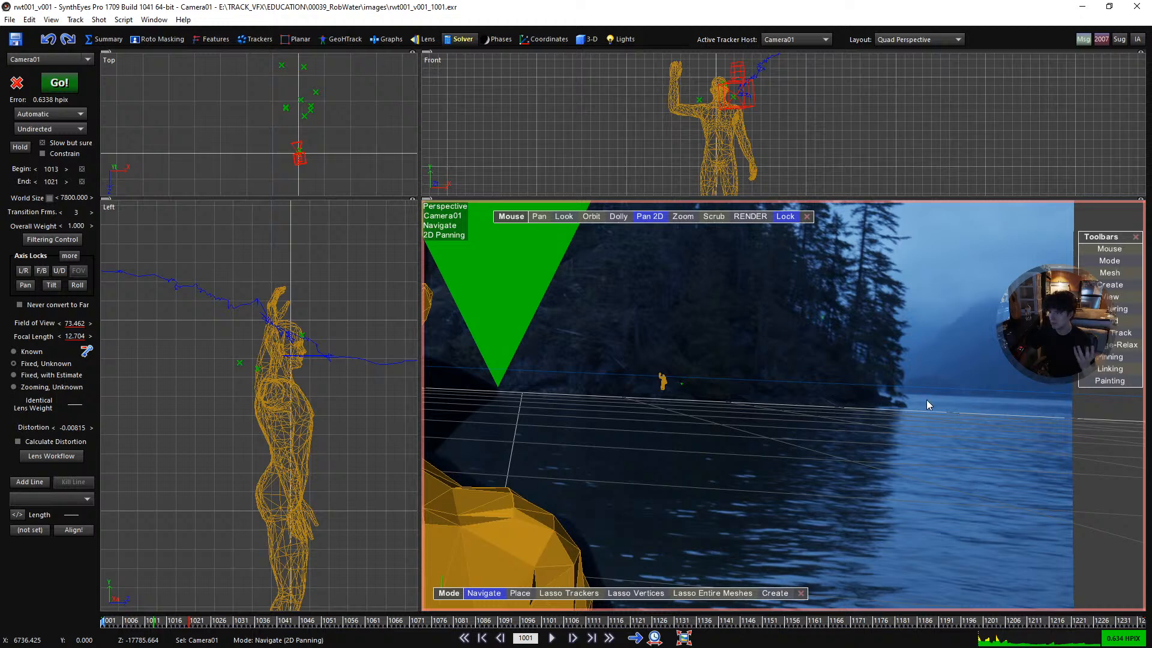
scroll(675, 383, up, 5)
scroll(682, 387, down, 1)
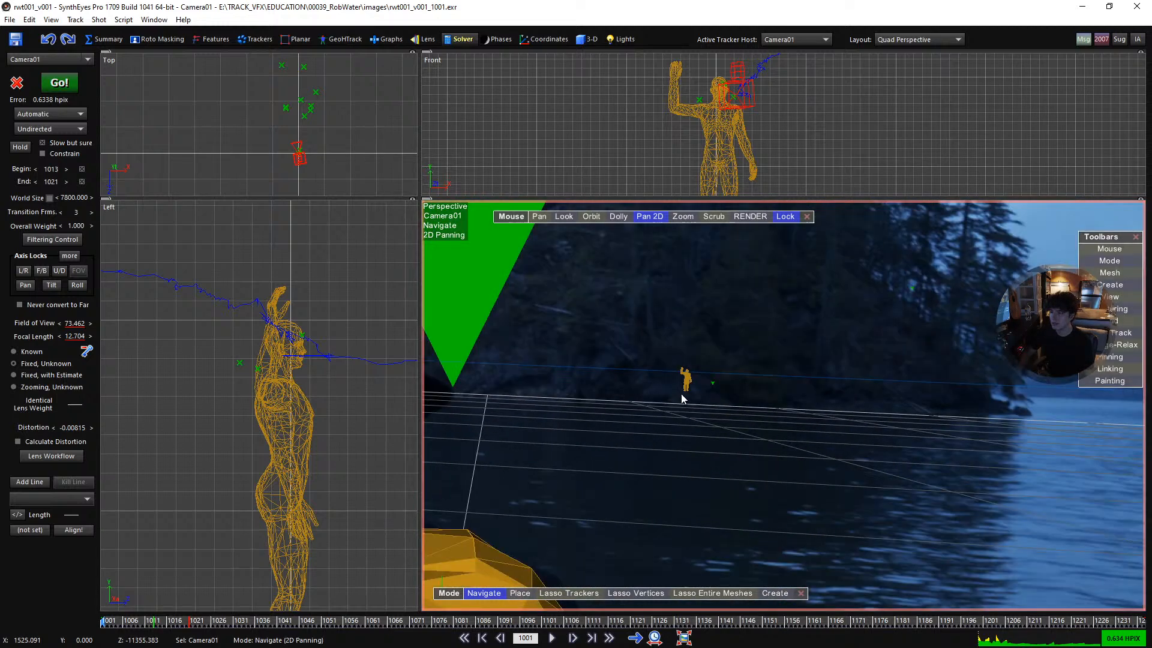
scroll(688, 399, down, 2)
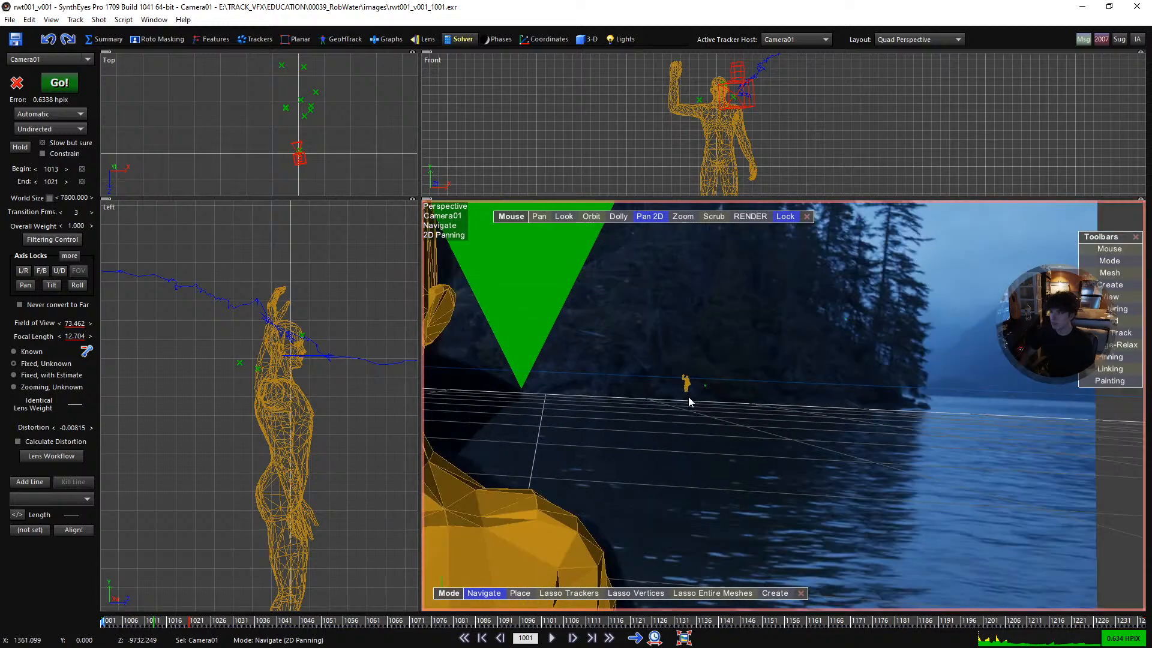
click(586, 39)
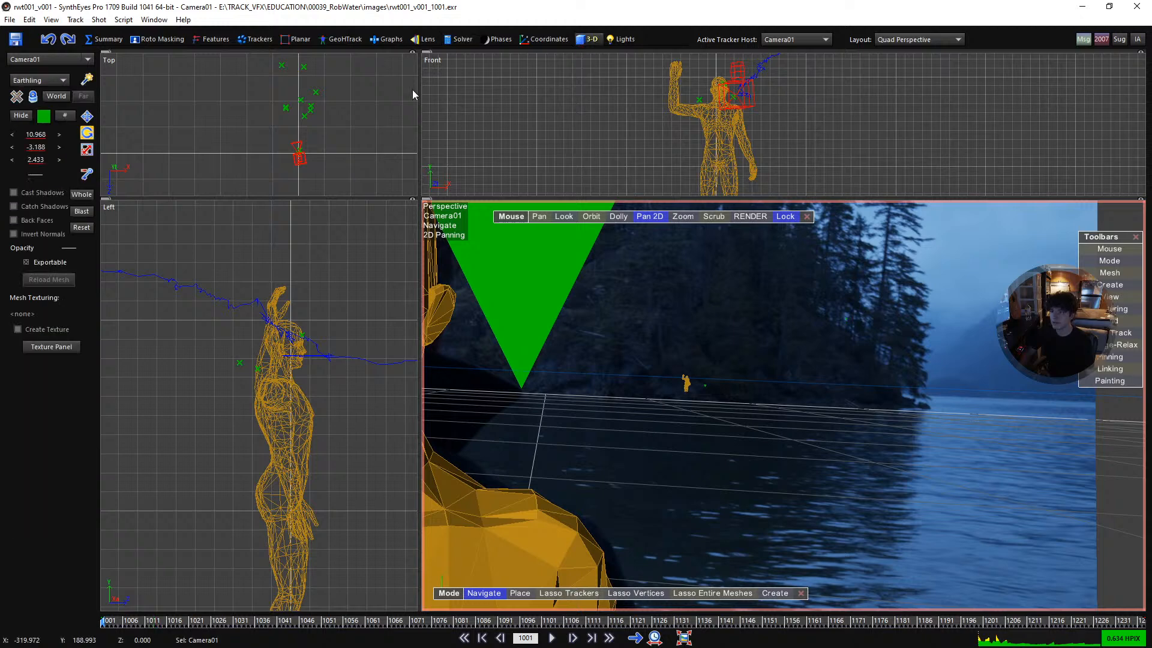
- Turn on whole-scene transforms and tilt the solved scene slightly in the Left view, to a camera tilt of about -2.8
click(82, 195)
click(33, 97)
scroll(733, 131, down, 2)
scroll(339, 374, down, 4)
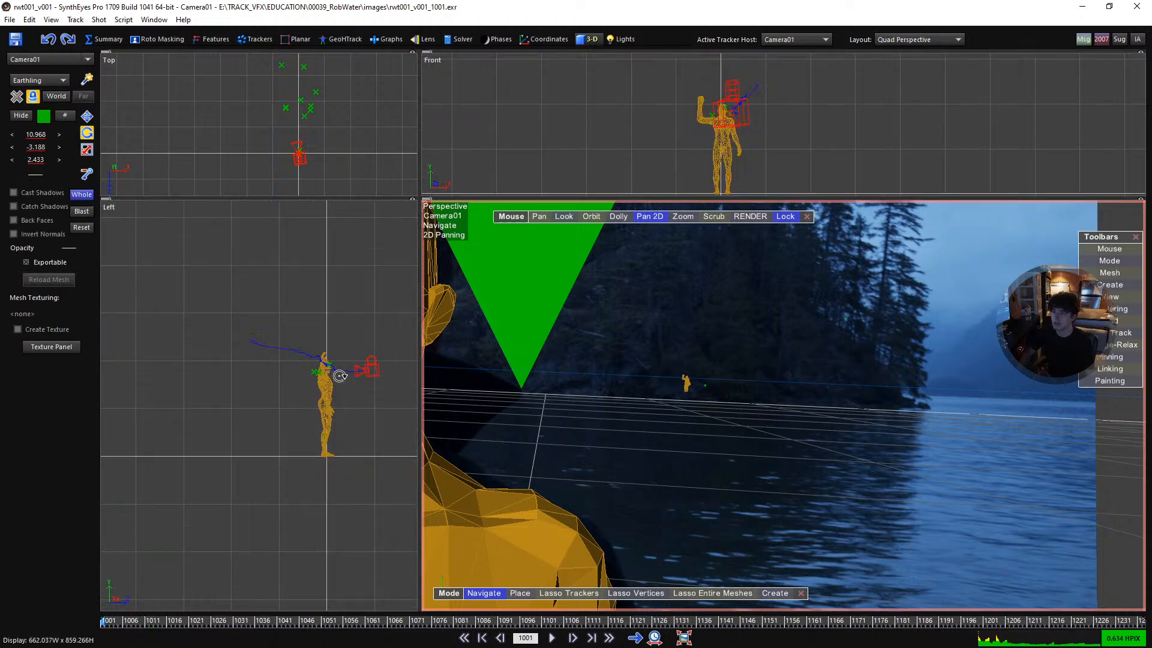
scroll(330, 433, up, 2)
drag(324, 345, 328, 337)
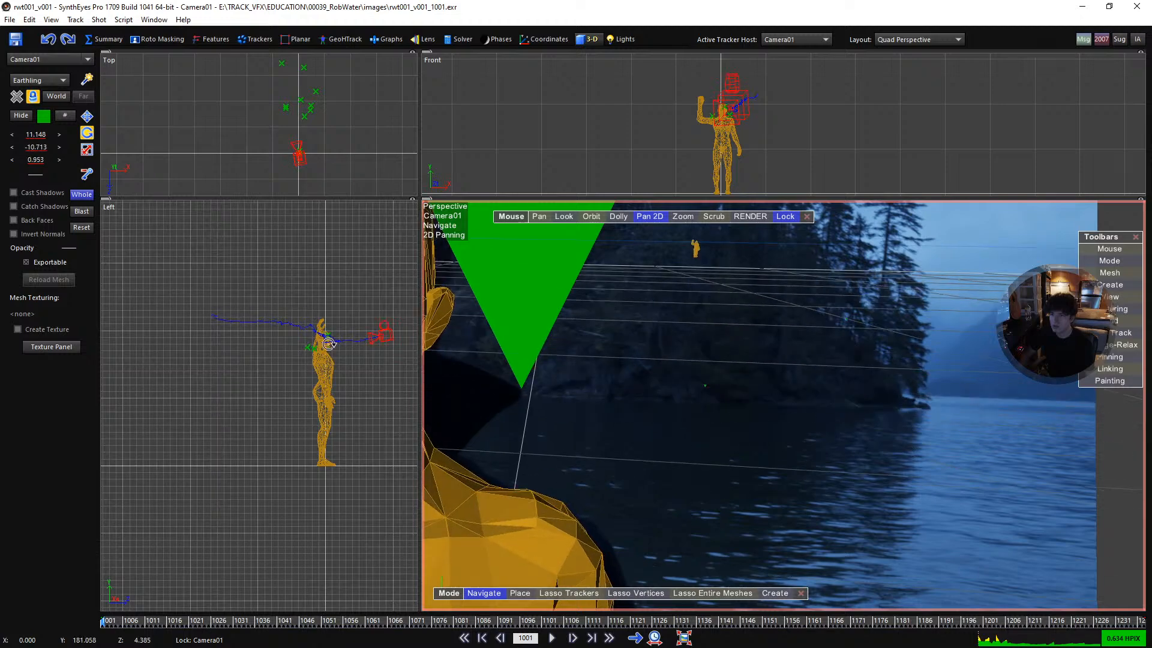
key(ctrl+z)
scroll(323, 343, down, 2)
scroll(323, 343, up, 2)
drag(322, 343, 351, 485)
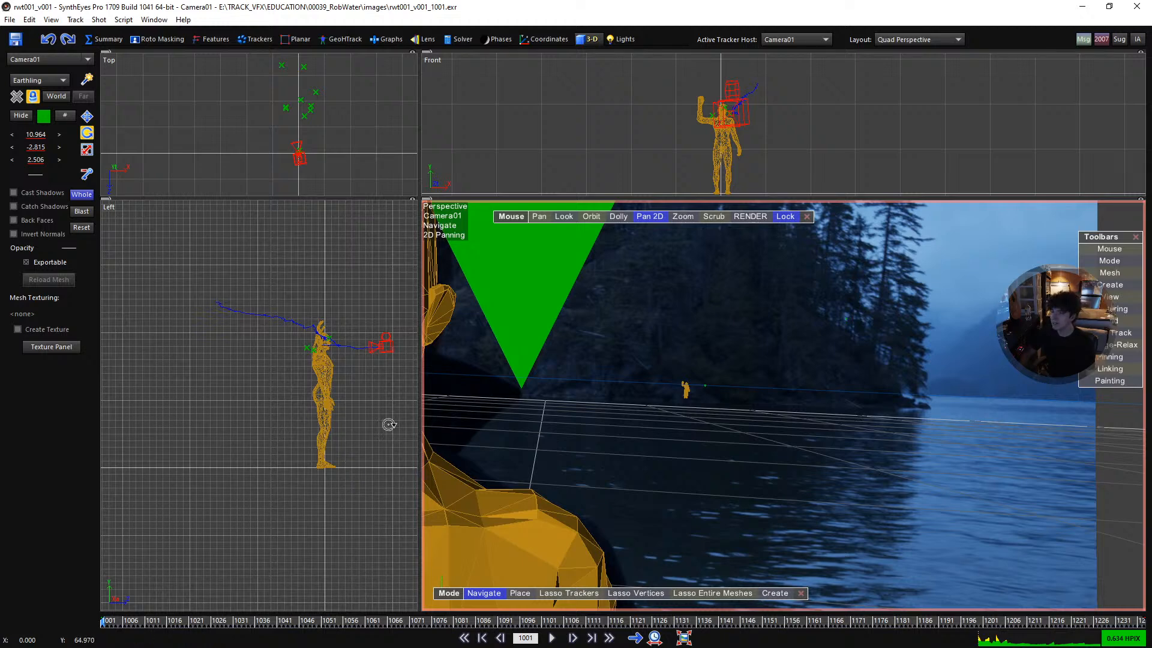
scroll(673, 367, down, 5)
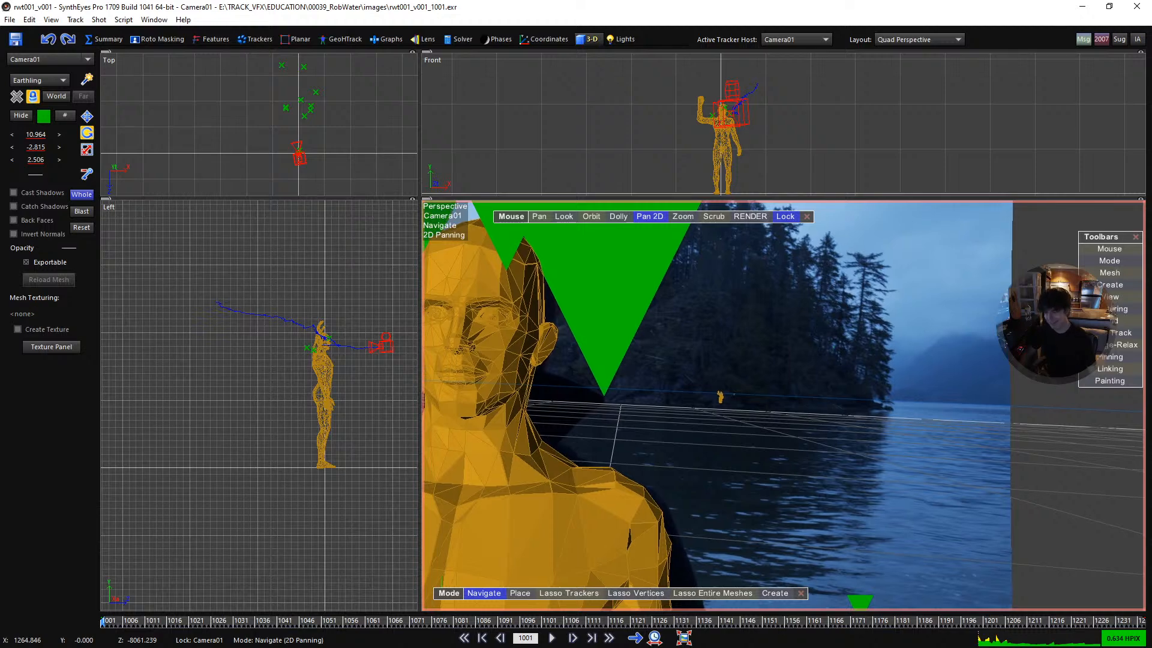
- Examine the distant figure's size and footing against the shoreline in the full Camera view, compared with the foreground Earthling
key(5)
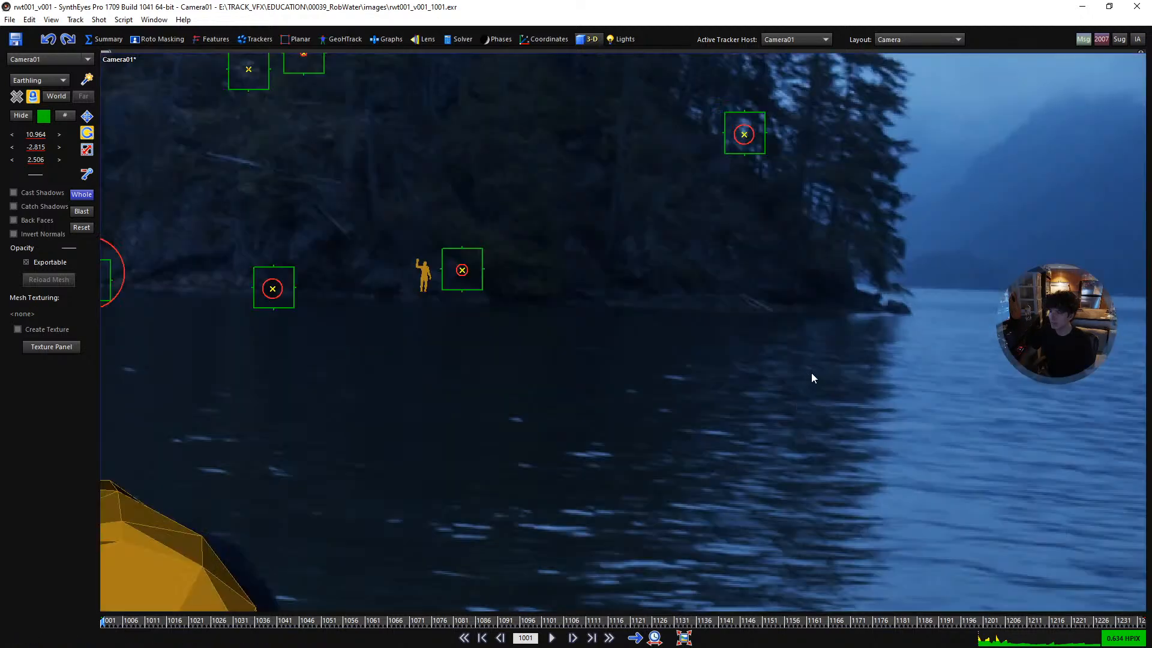
scroll(803, 387, down, 3)
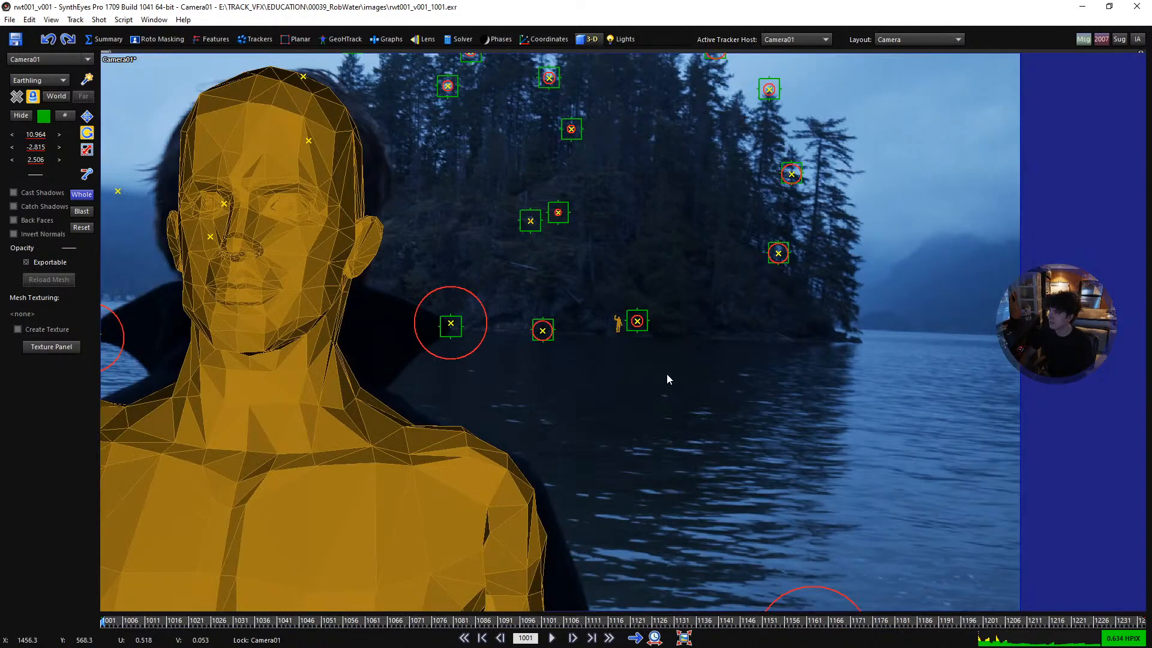
scroll(797, 378, down, 3)
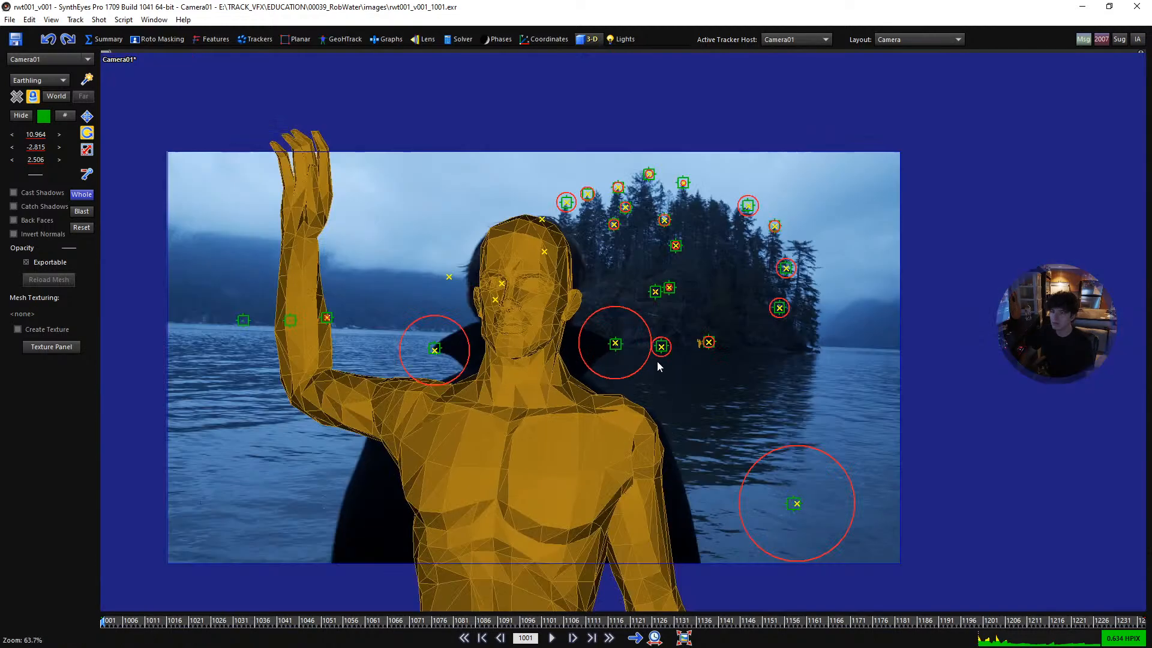
scroll(719, 341, up, 6)
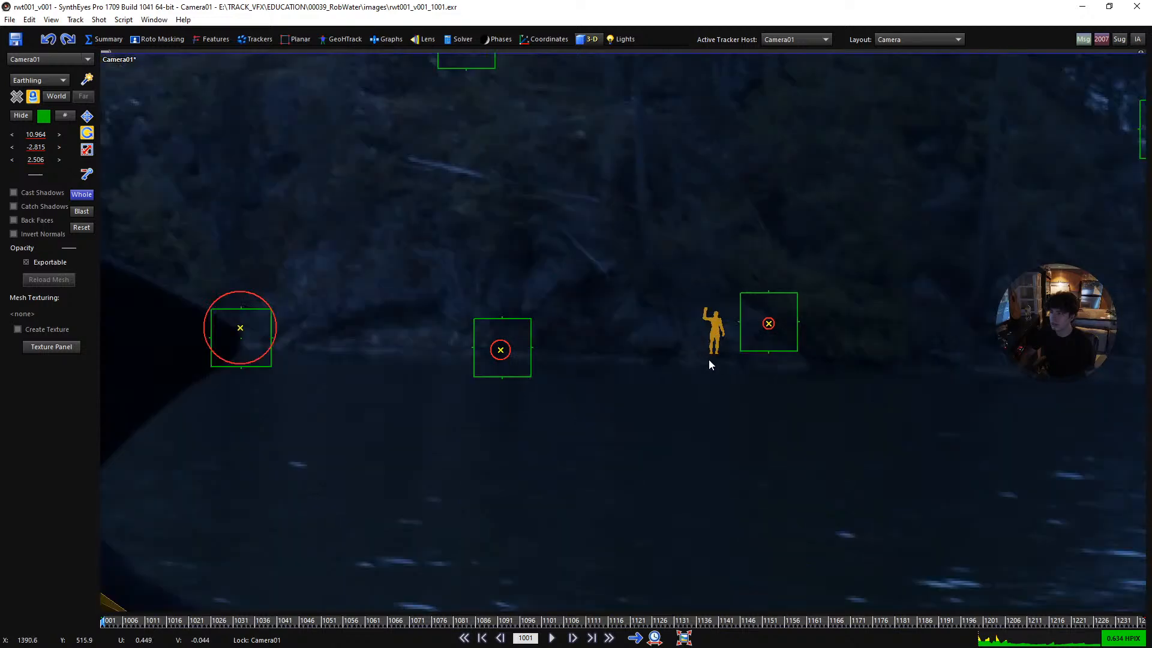
scroll(697, 366, down, 2)
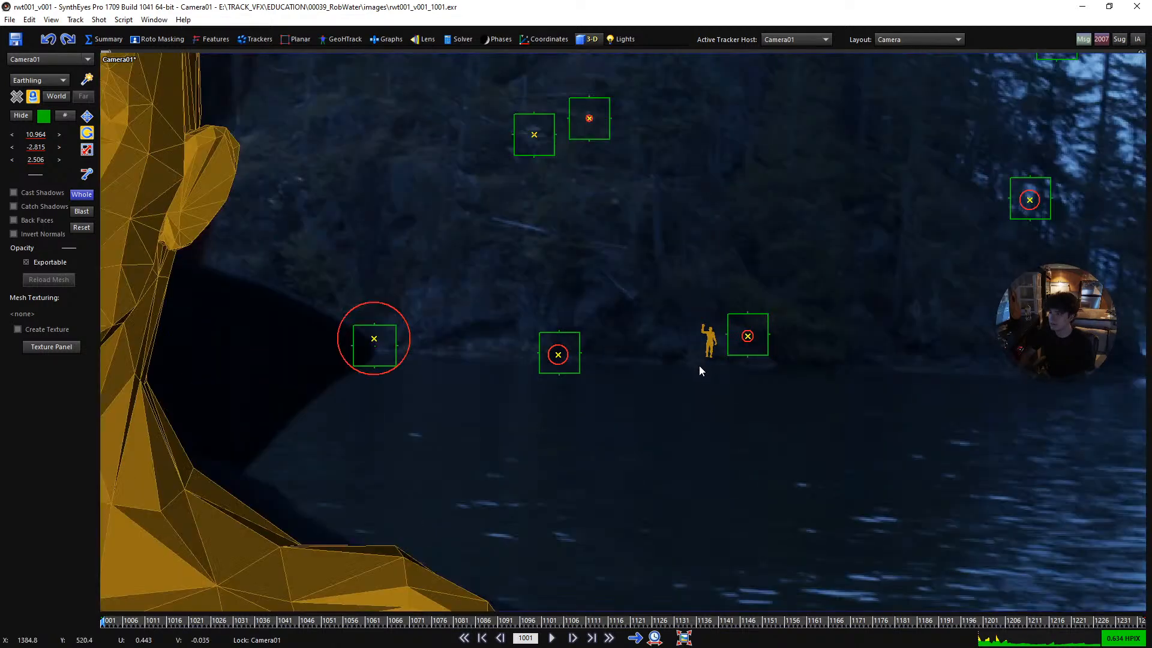
scroll(716, 345, down, 2)
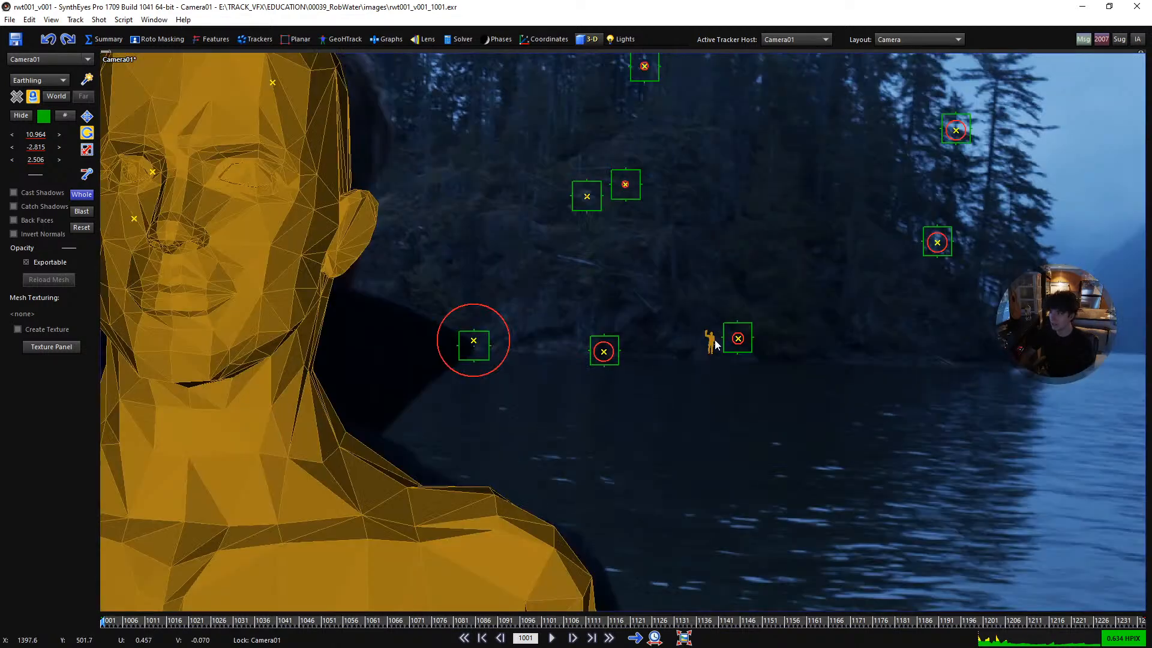
scroll(715, 344, down, 4)
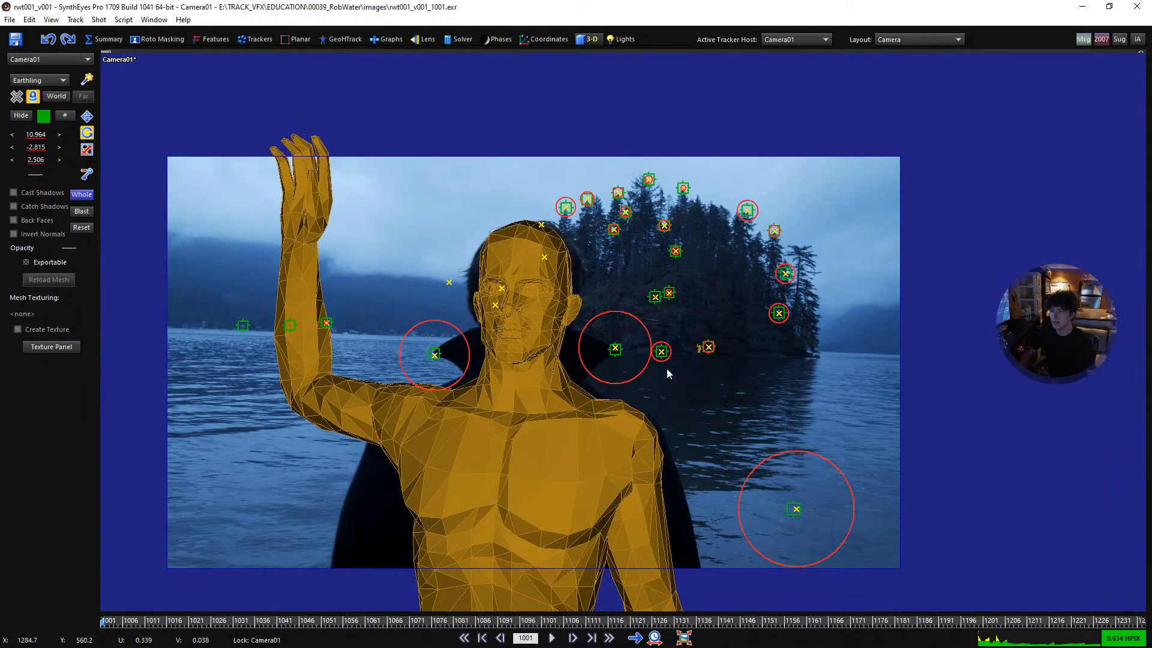
scroll(669, 378, down, 1)
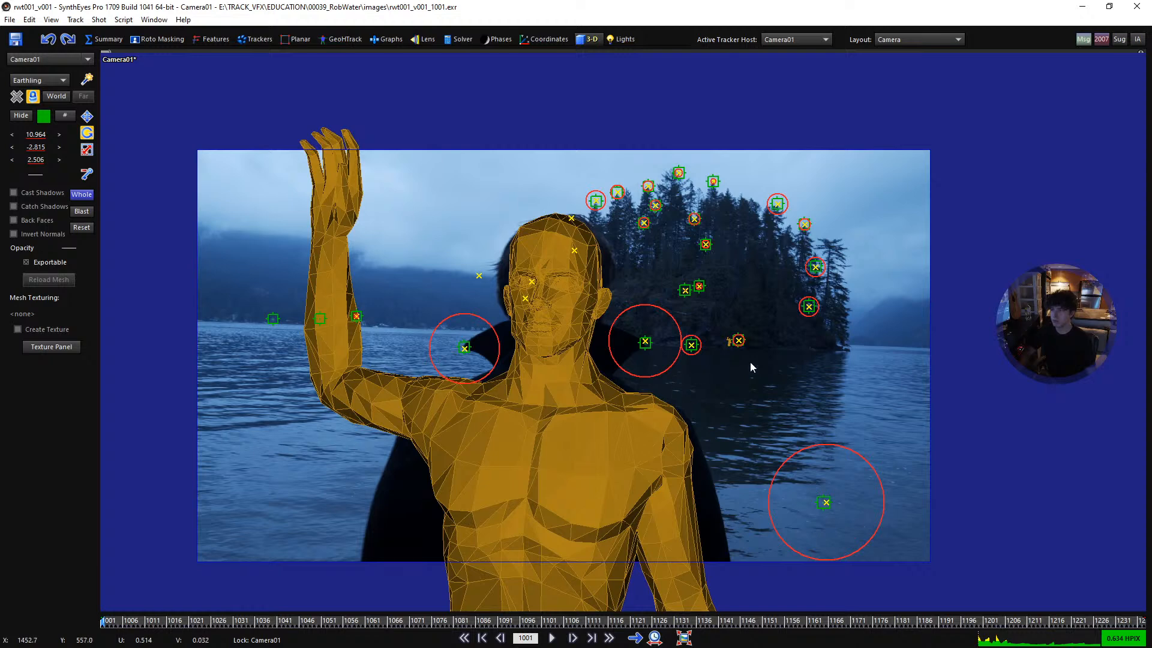
scroll(737, 368, up, 2)
- Return to the Quad layout and create a square ground plane about 30,770 units wide around the camera in the Top view
key(q)
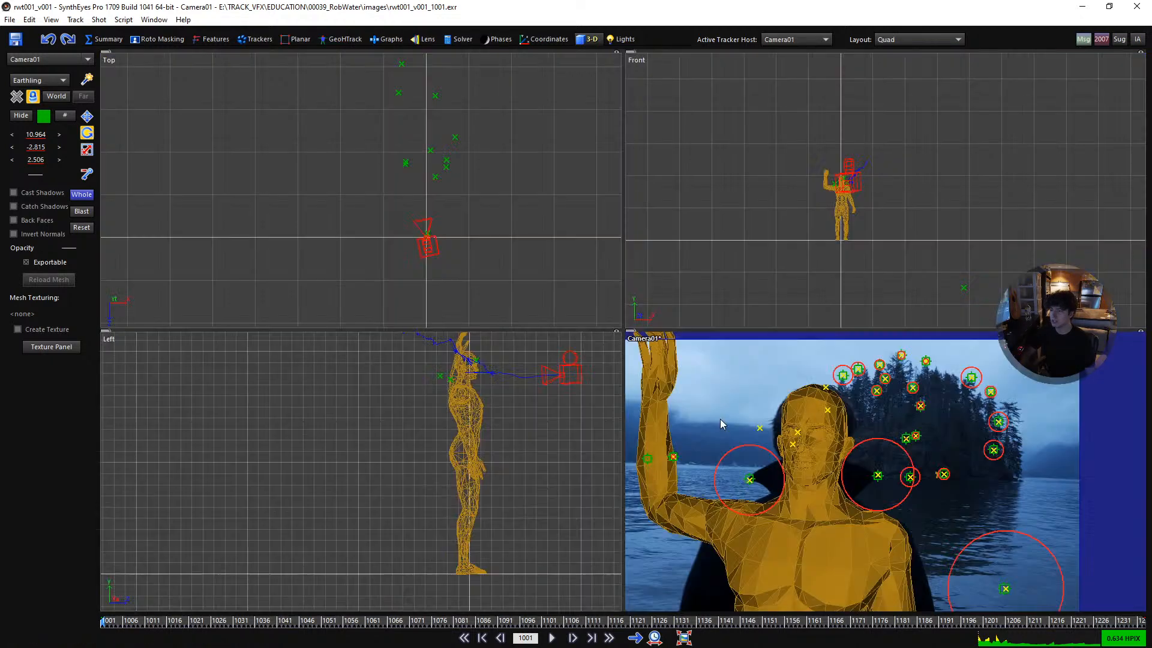
click(52, 82)
click(49, 116)
scroll(393, 147, up, 4)
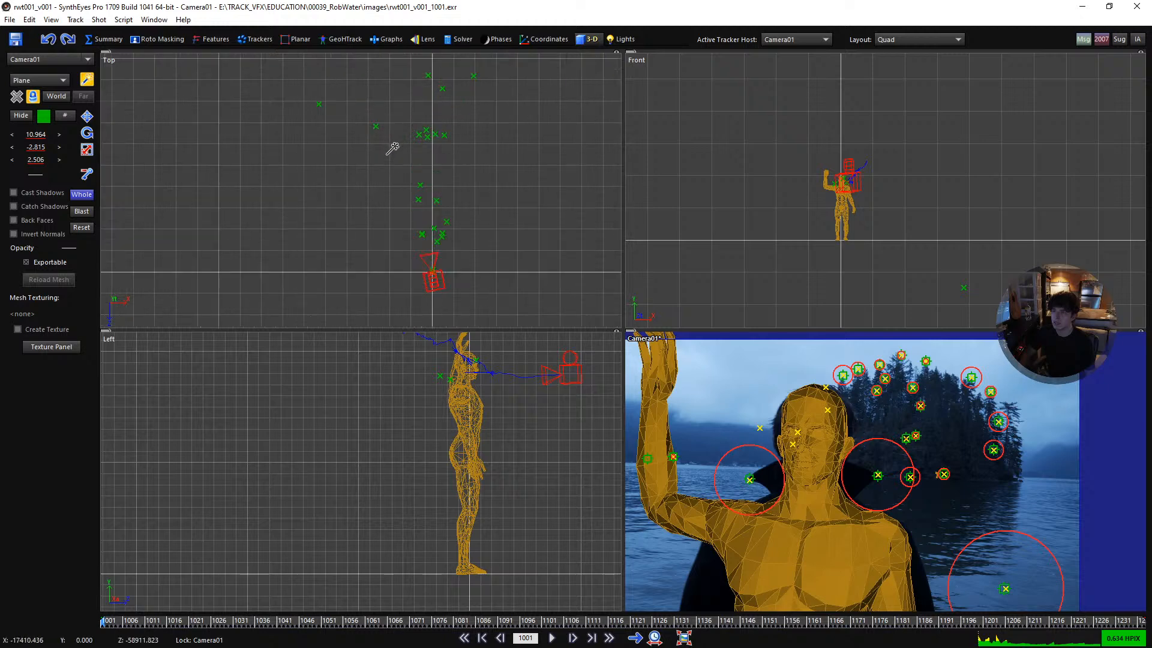
scroll(457, 142, up, 5)
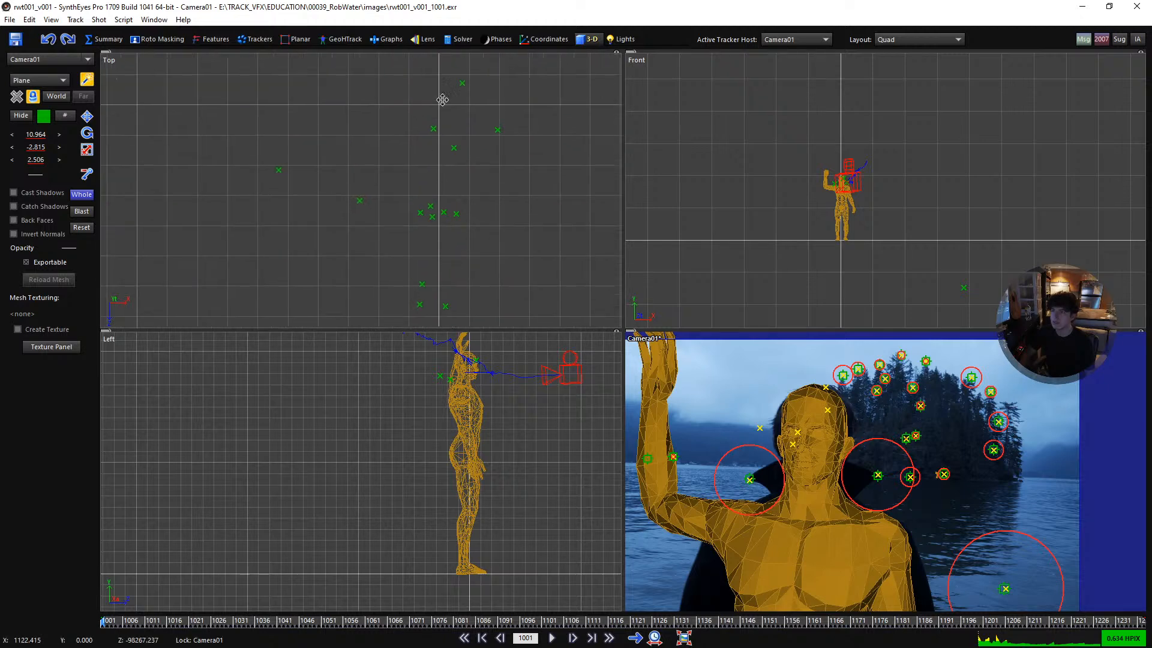
scroll(470, 204, down, 5)
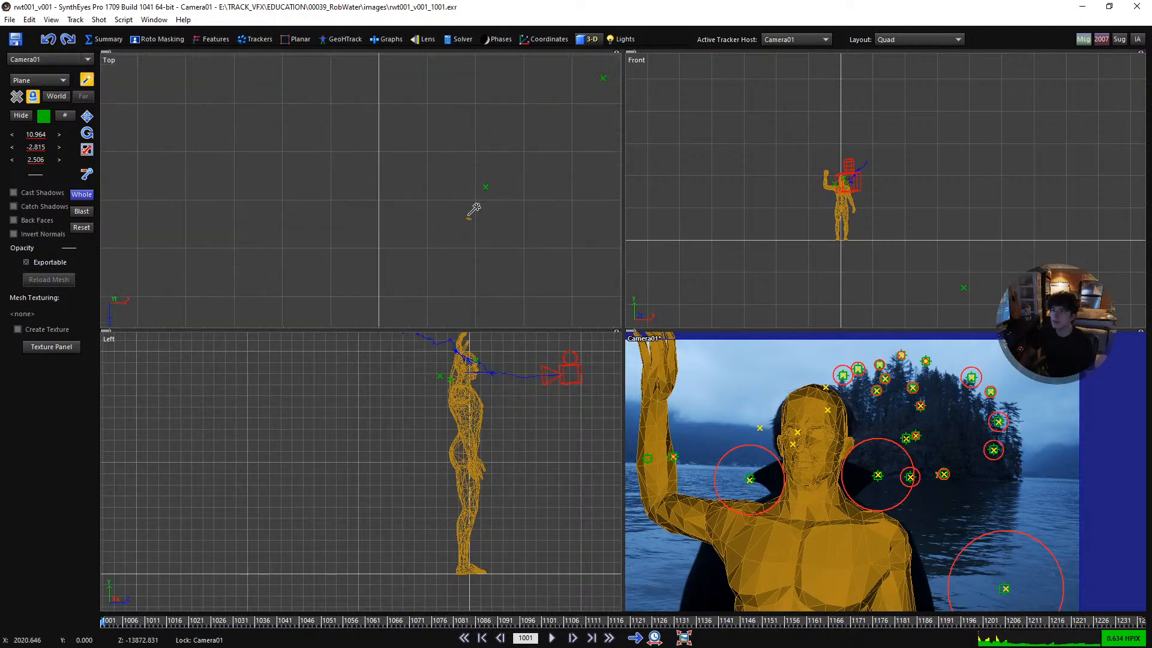
drag(370, 104, 500, 235)
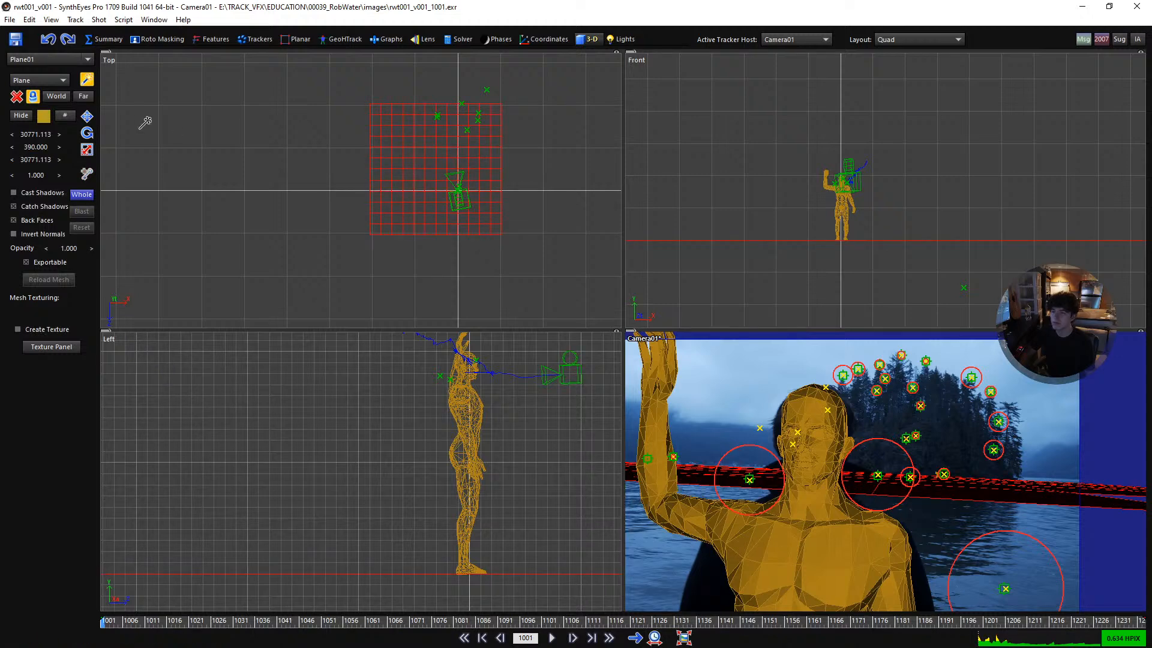
- Move the ground plane in the Top view so it reaches from just behind the camera out past the nearer island trackers
click(87, 115)
scroll(453, 146, up, 2)
drag(463, 168, 506, 149)
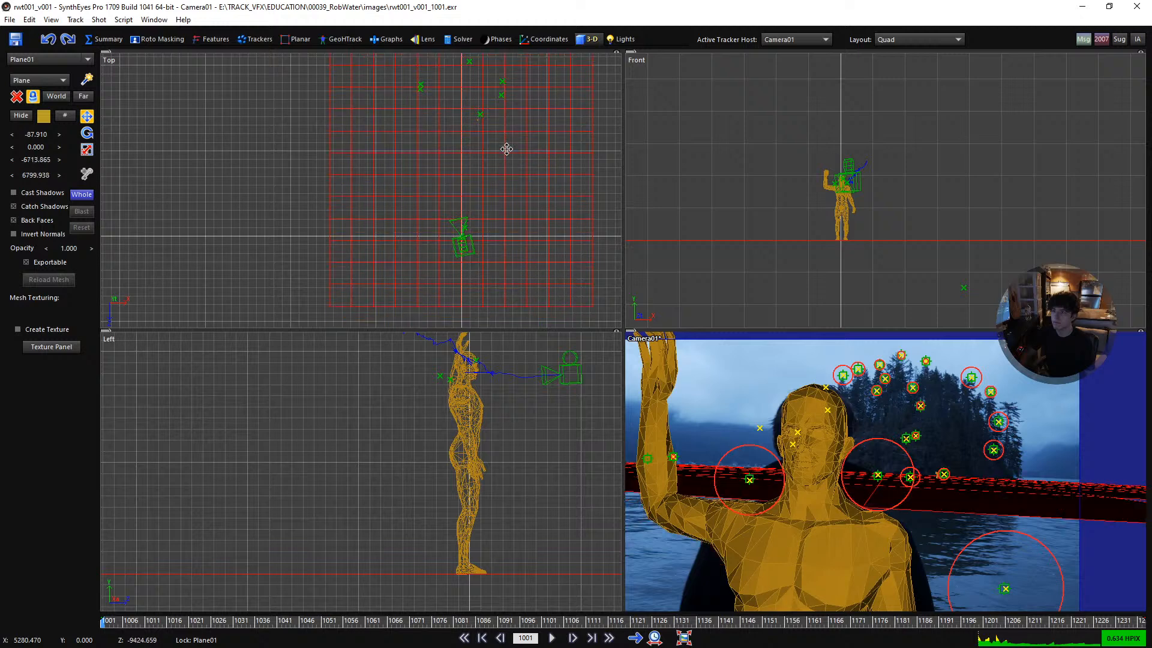
- Show the ground plane's segment counts and set them to 30 by 30
click(65, 115)
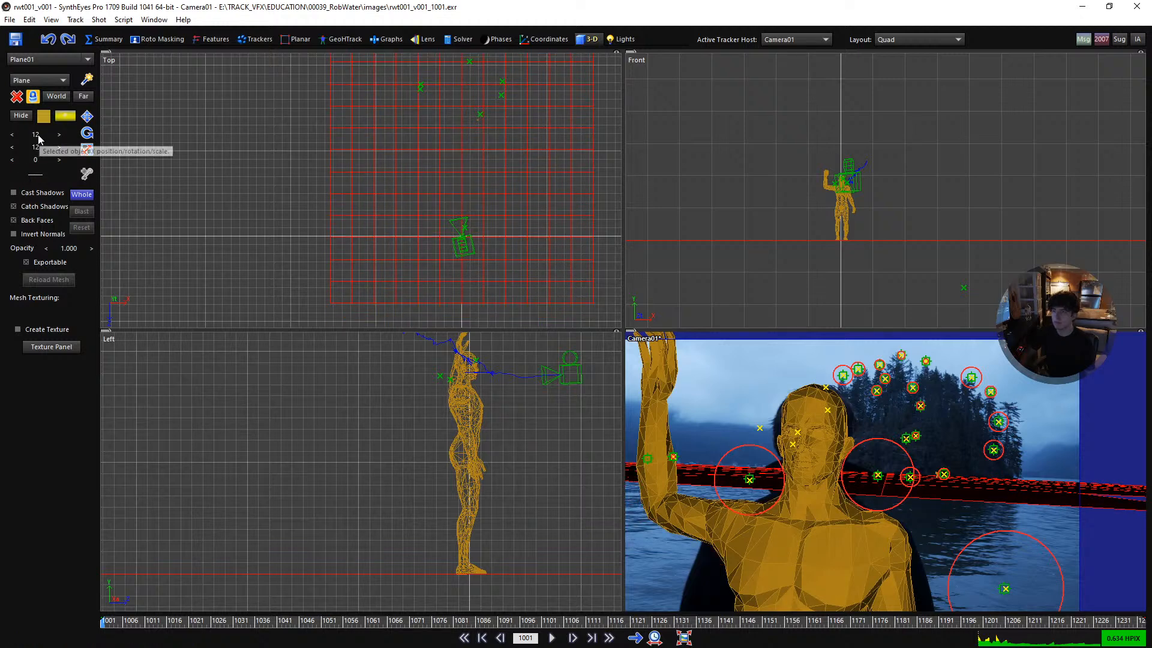
double_click(39, 134)
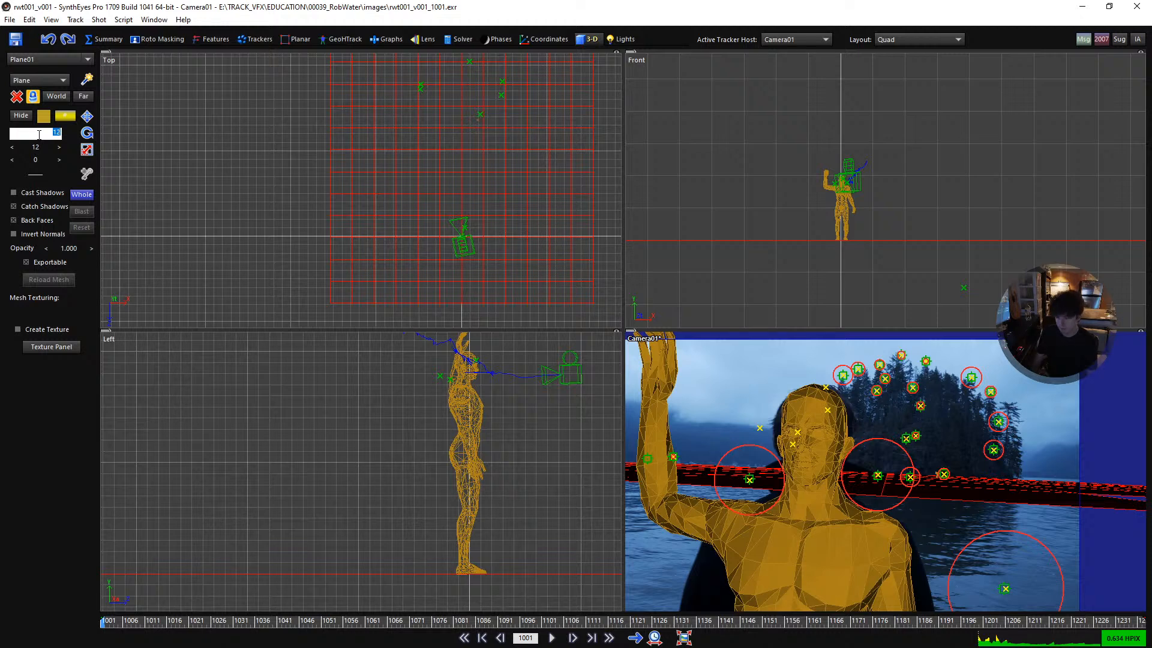
text(30)
key(Return)
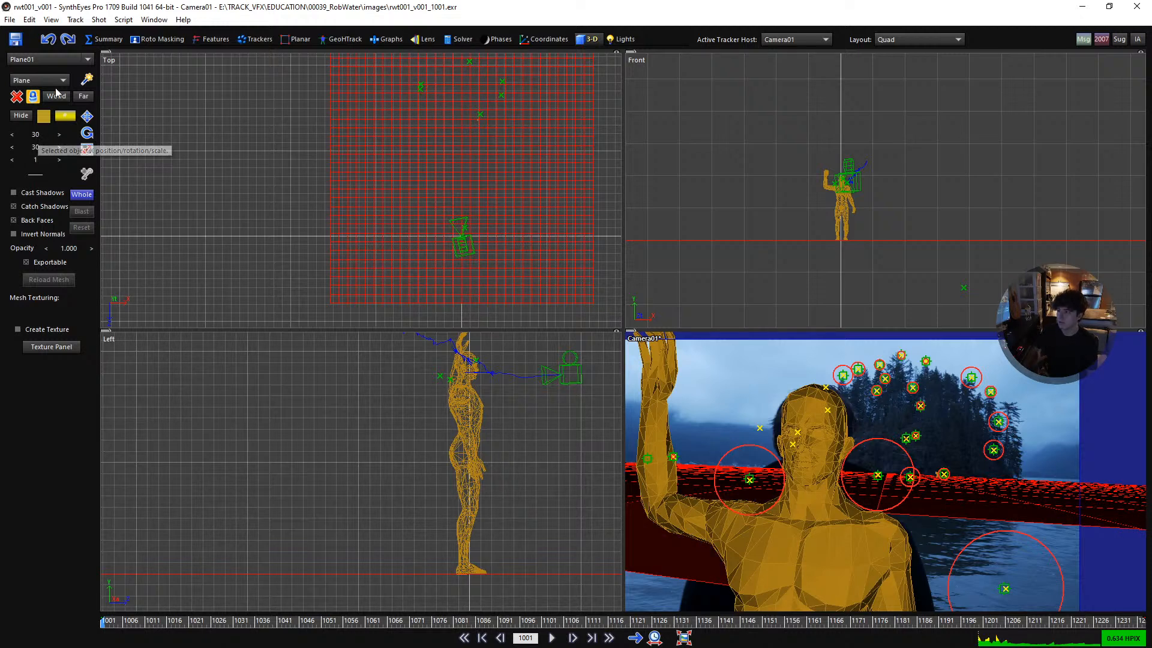
- Switch to the full Camera view, display the meshes as wireframe, and set the ground plane's segments to 50 by 50
key(1)
scroll(727, 442, down, 2)
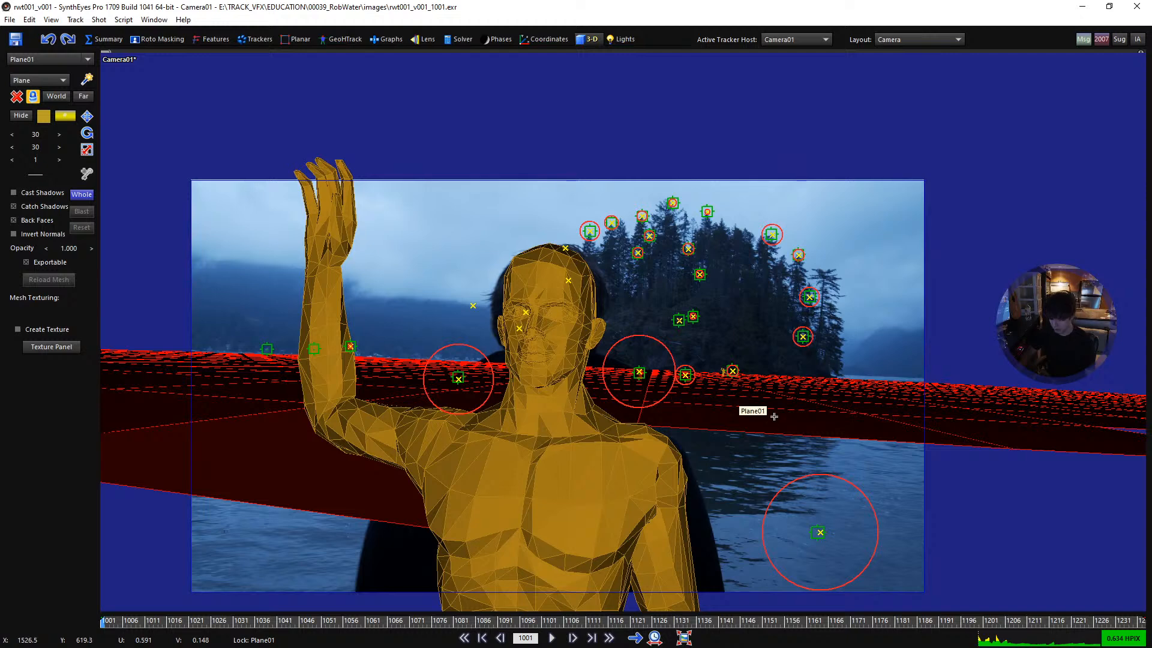
key(o)
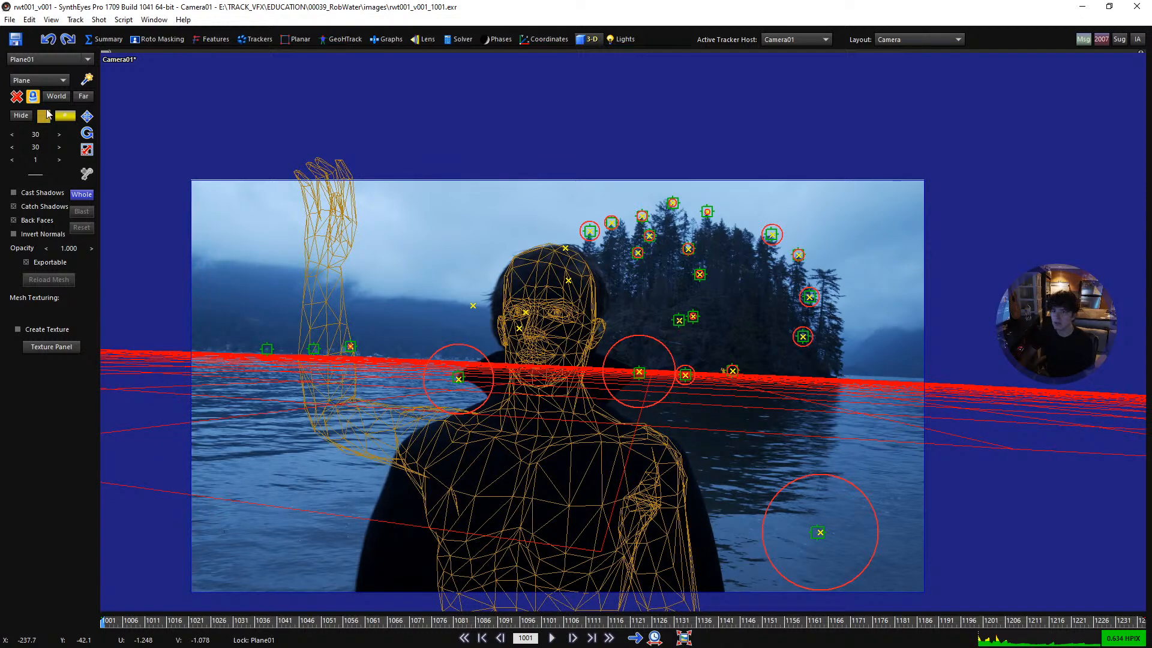
double_click(38, 135)
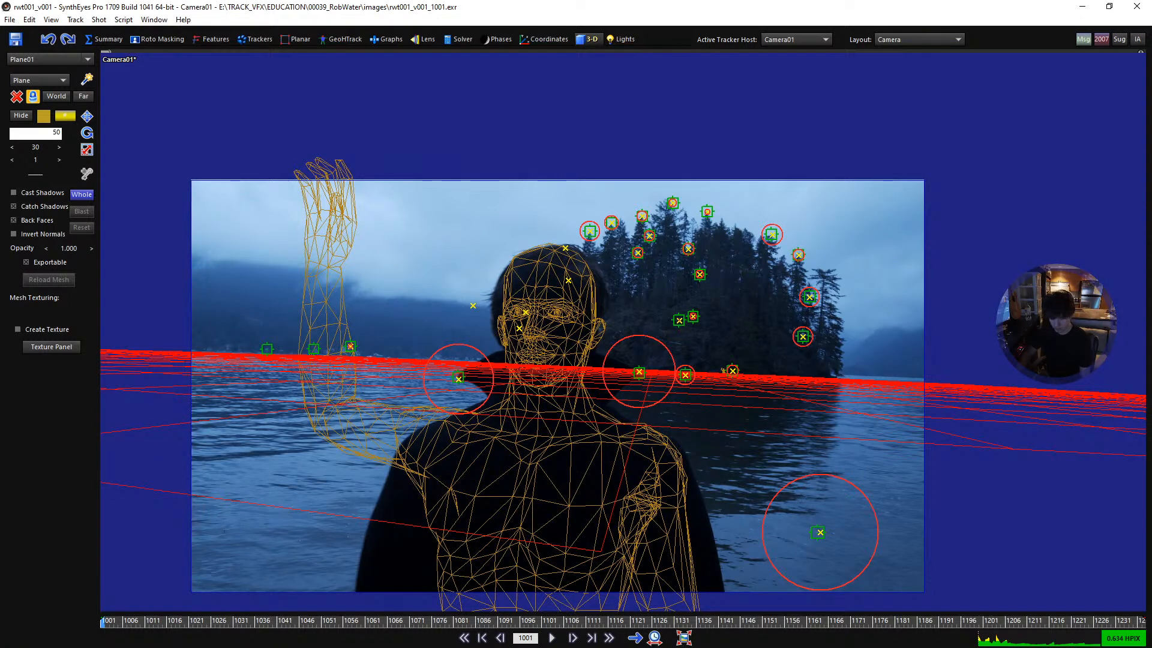
key(Return)
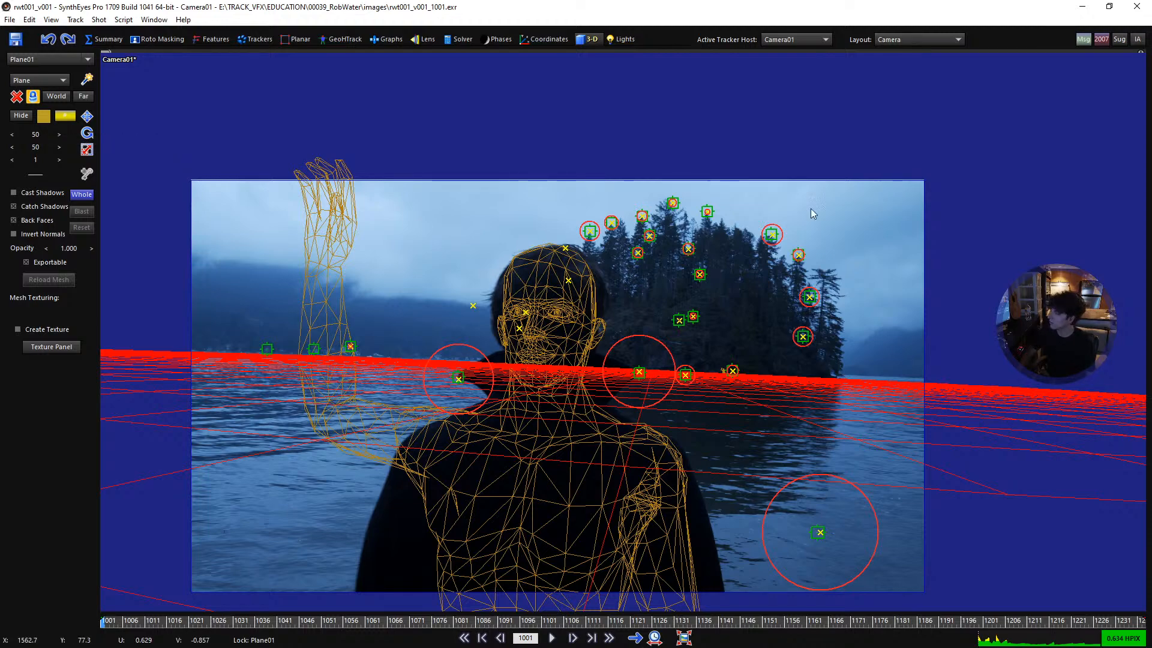
- Examine how the wireframe ground plane lines up with the waterline and the distant figure's feet in the Camera view
scroll(690, 367, down, 2)
middle_drag(610, 388, 650, 362)
scroll(650, 362, up, 3)
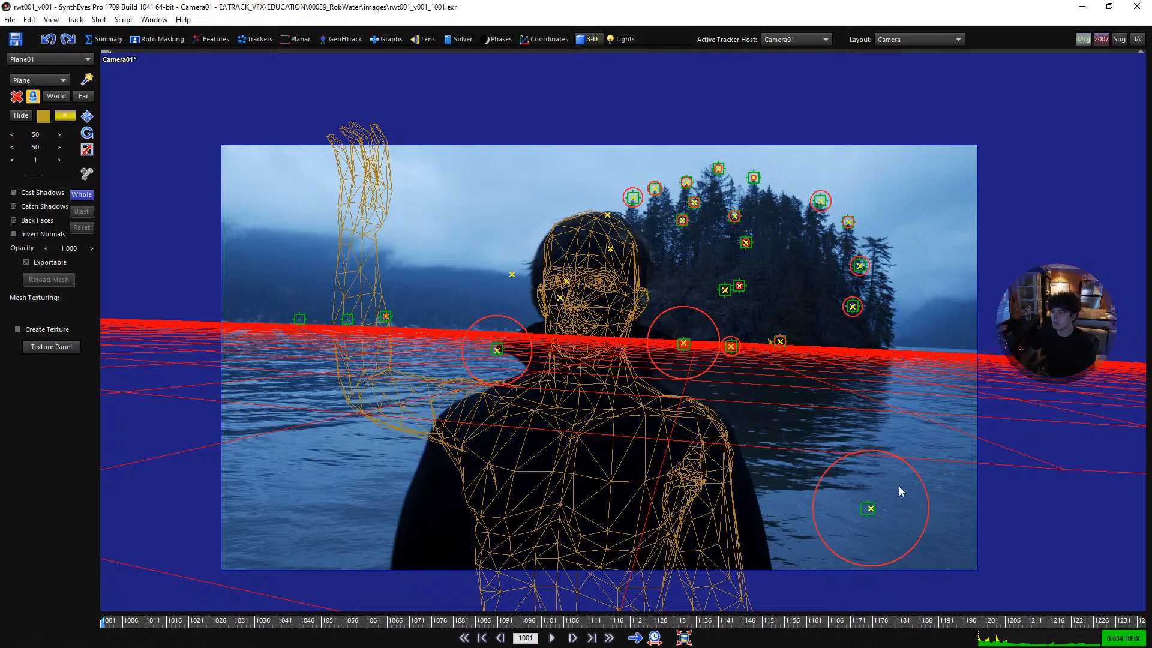
scroll(514, 348, up, 2)
scroll(515, 348, down, 1)
scroll(894, 276, up, 2)
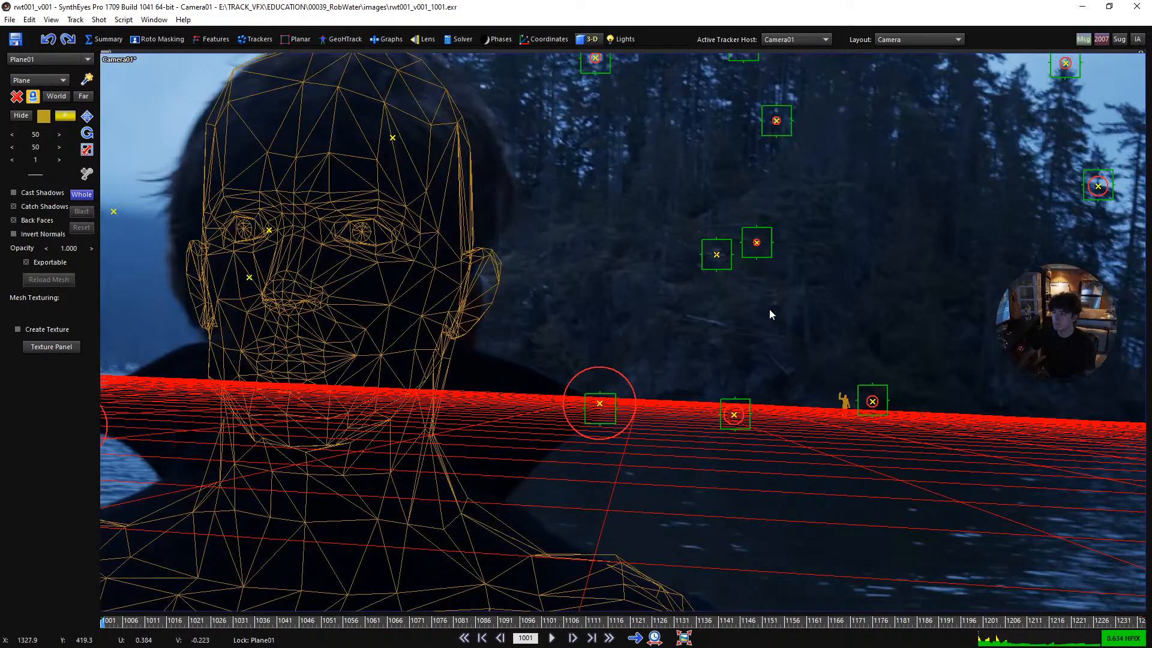
scroll(783, 336, down, 5)
- In the Solver room, select seven trackers spread across the island's treetops, slope and right edge and beside the actor's collar
click(459, 39)
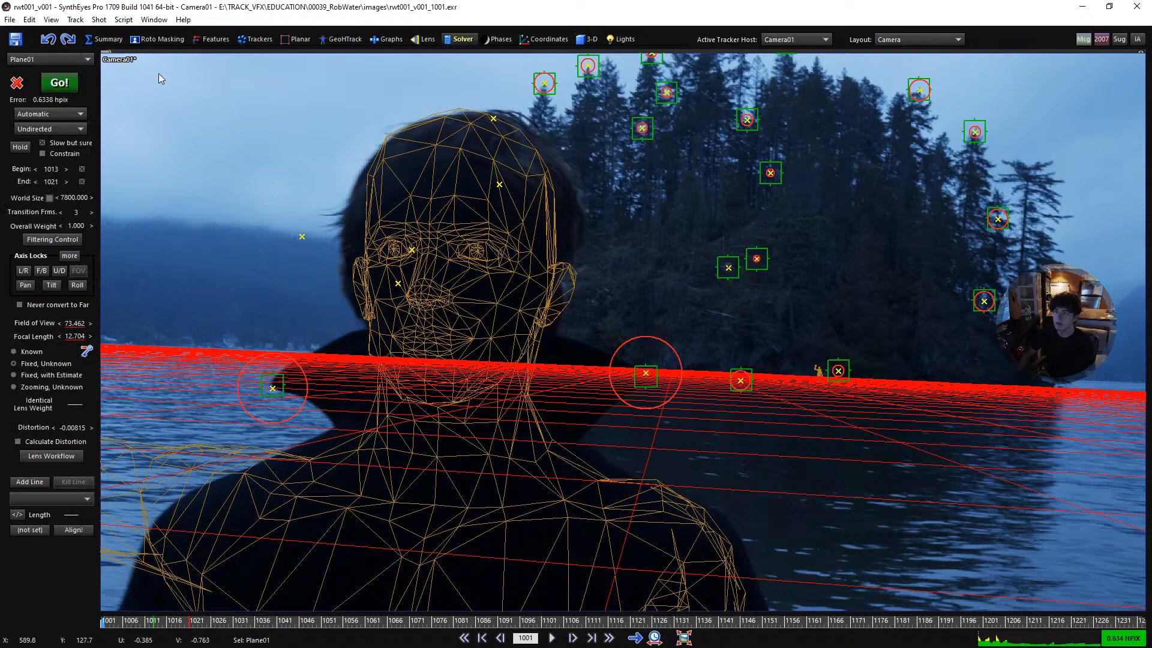
scroll(614, 195, down, 2)
click(725, 176)
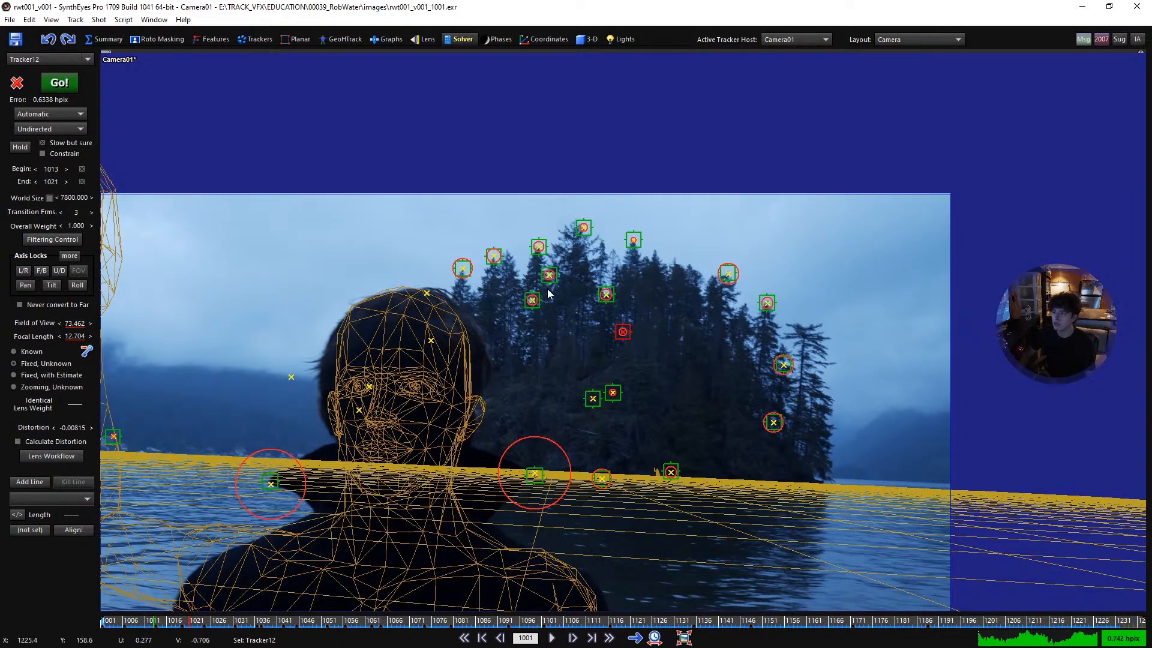
ctrl+click(462, 268)
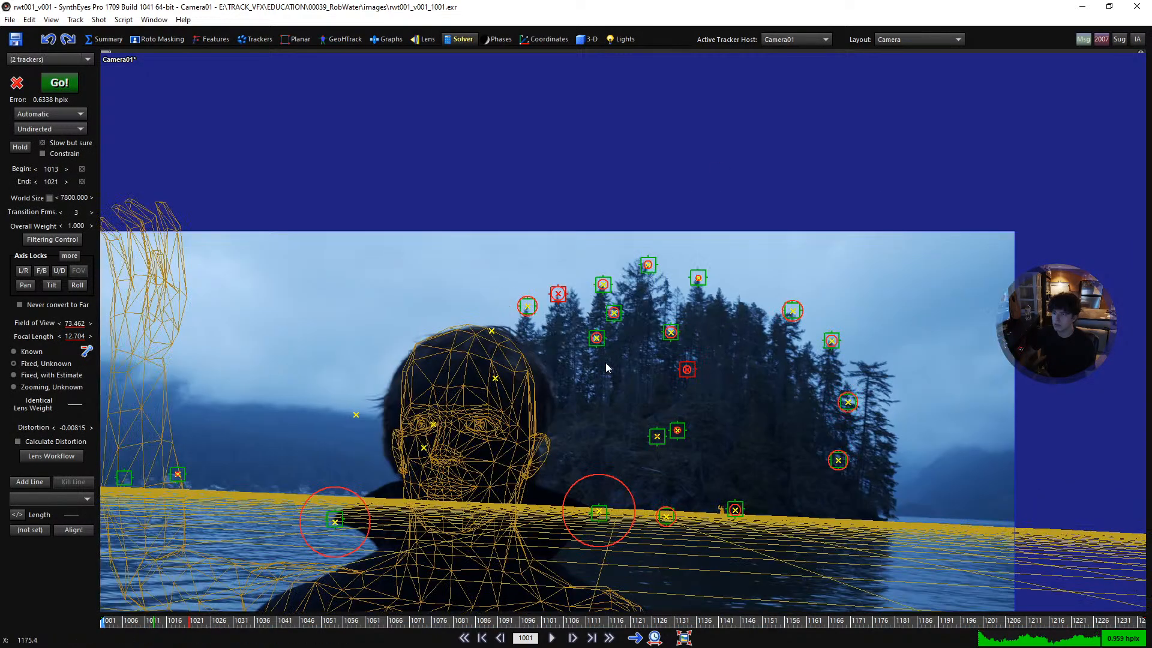
ctrl+click(653, 432)
ctrl+click(774, 279)
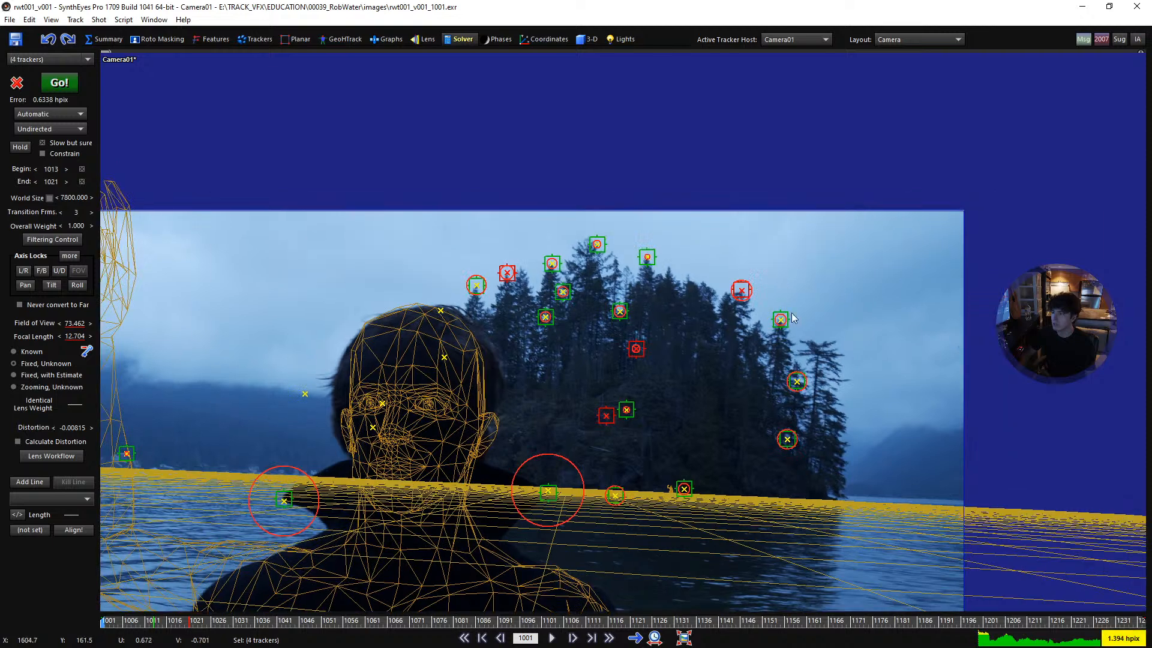
ctrl+click(787, 436)
scroll(666, 317, down, 2)
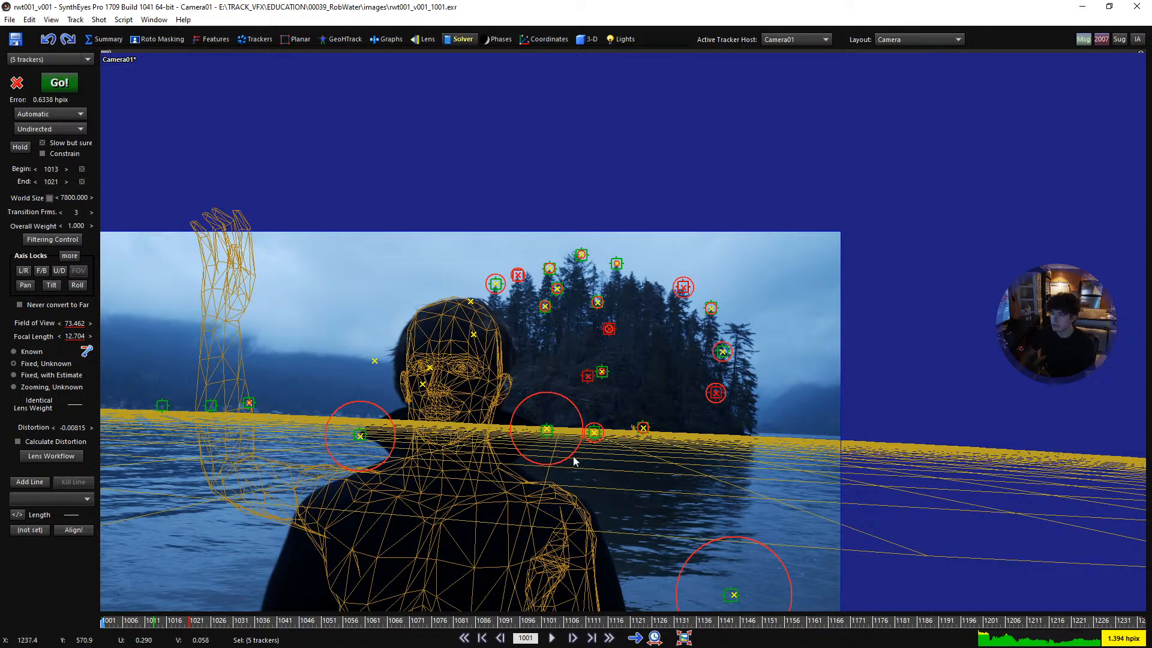
ctrl+click(548, 432)
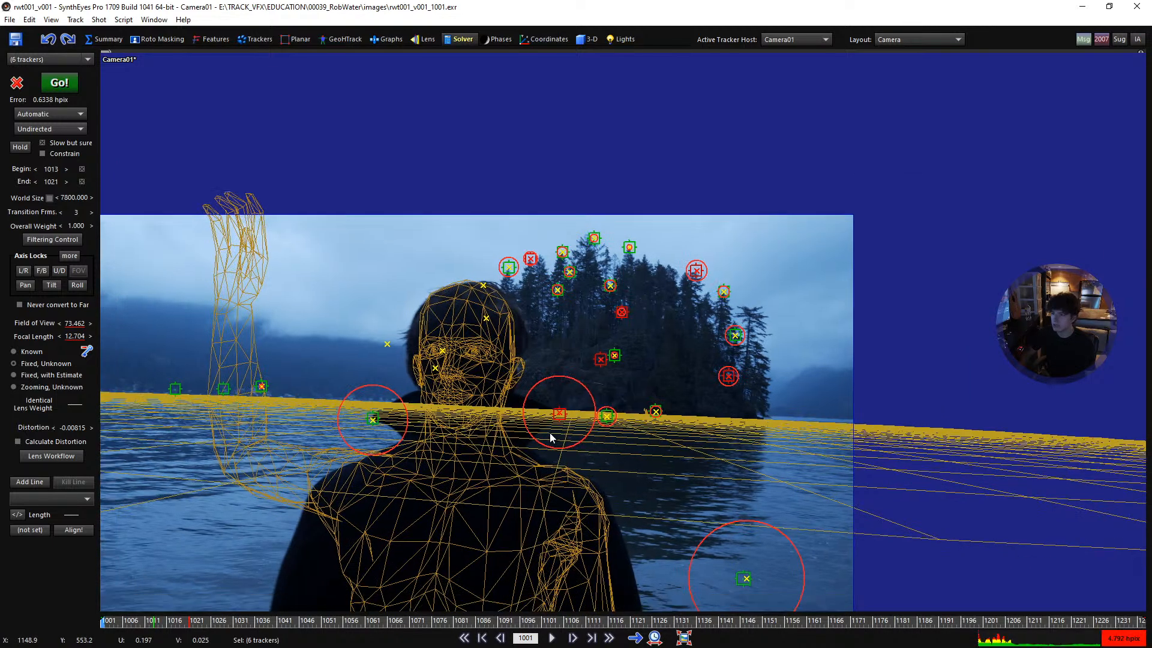
ctrl+click(373, 419)
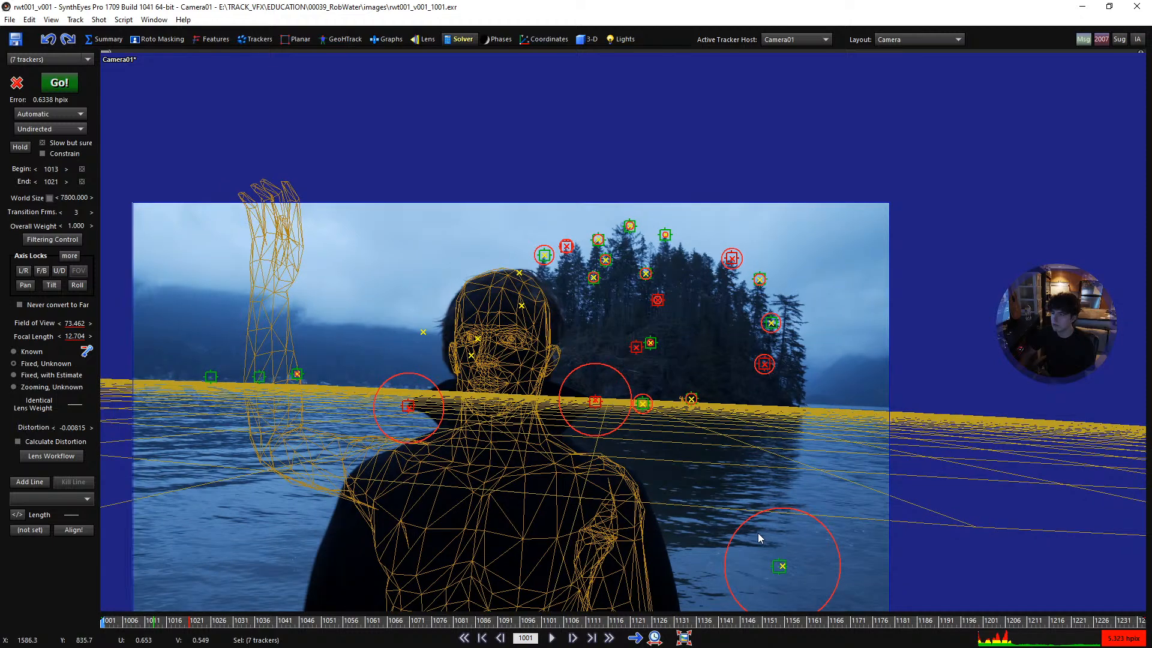
- Return to the Quad layout and examine where the seven selected trackers sit in depth and height in the Left view
key(q)
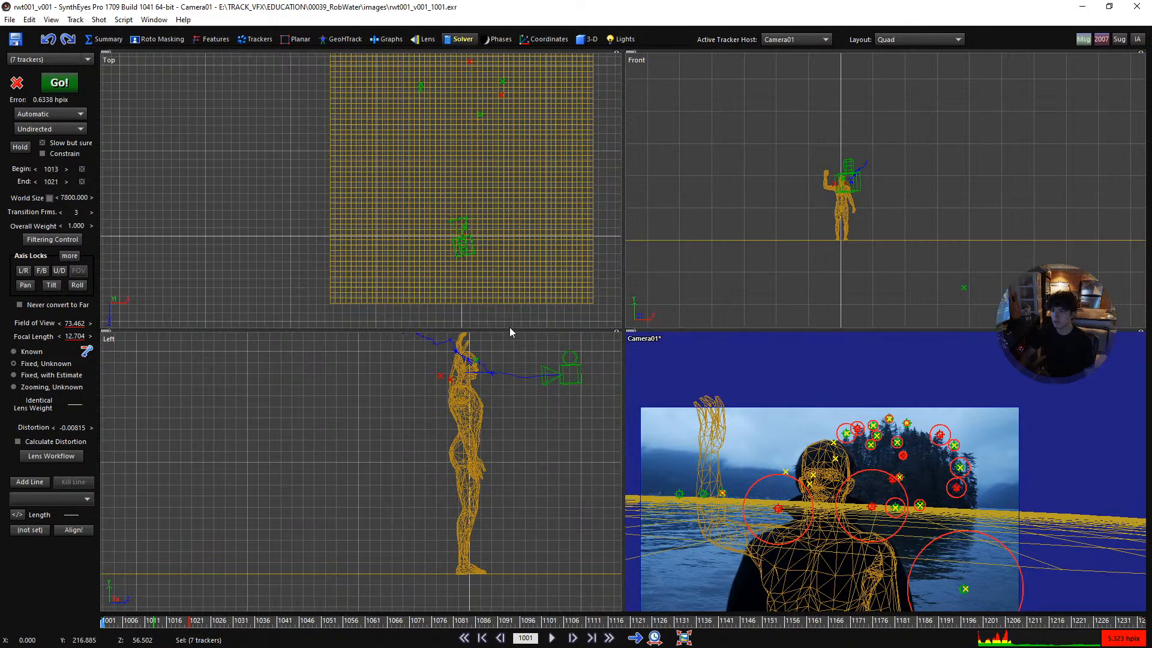
scroll(531, 434, down, 18)
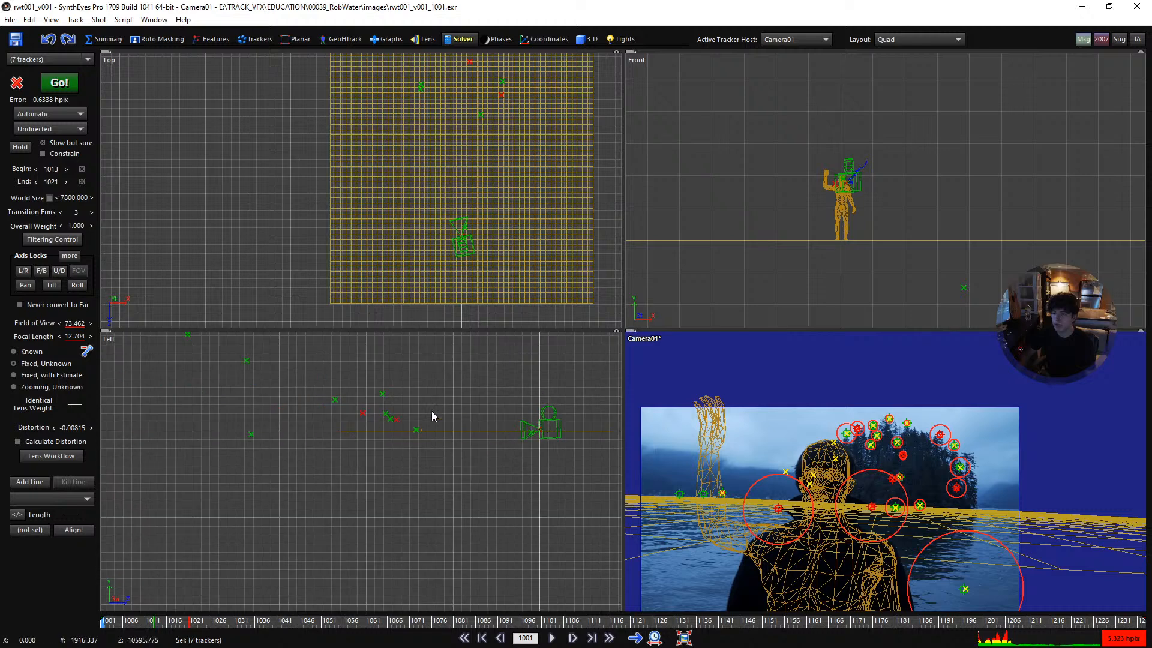
scroll(408, 414, down, 7)
scroll(419, 394, up, 4)
middle_drag(232, 385, 354, 446)
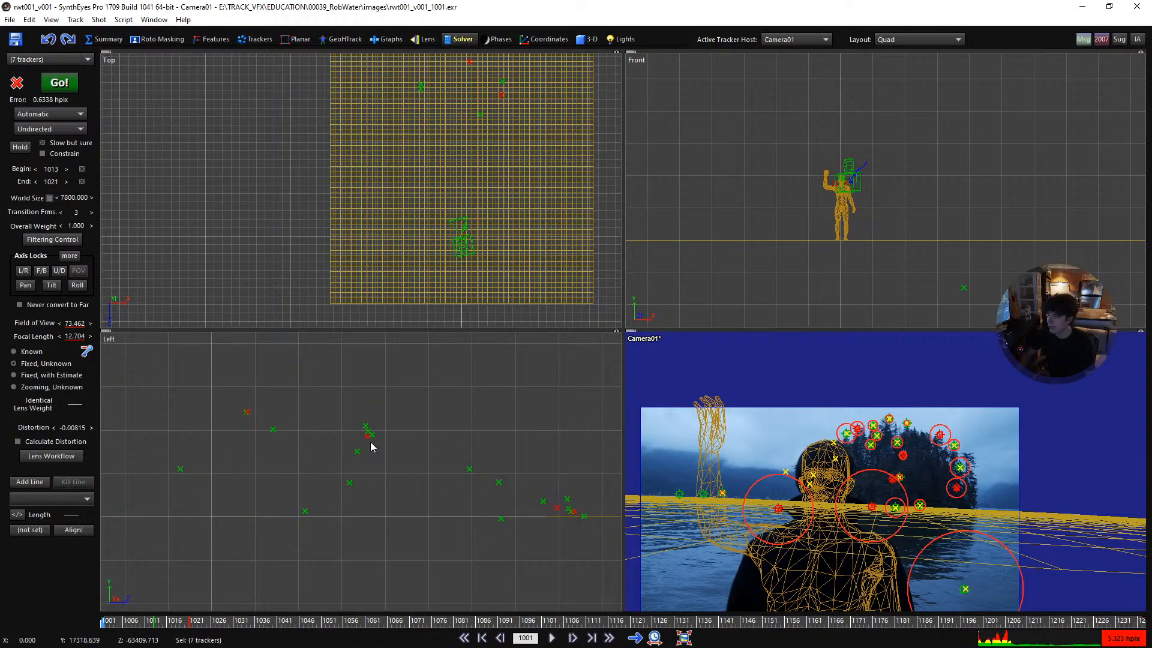
- Select the two treetop trackers Tracker6 and Tracker2 on opposite sides of the island in the Camera view
scroll(431, 434, down, 4)
scroll(532, 493, up, 12)
scroll(535, 509, down, 5)
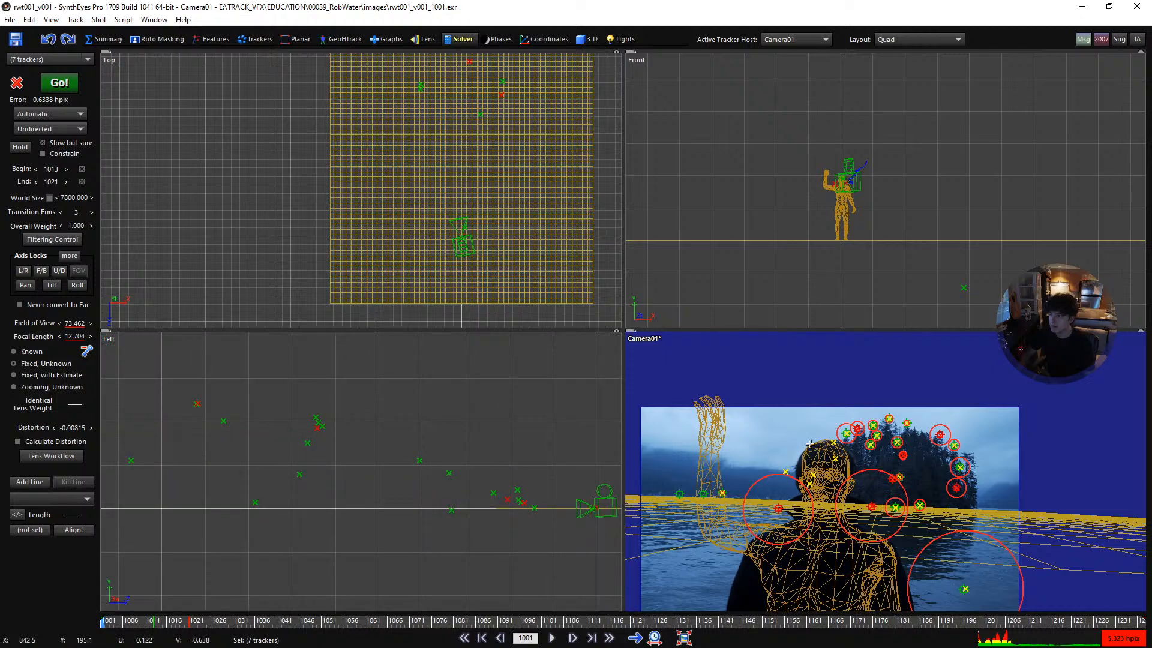
click(857, 428)
shift+click(966, 477)
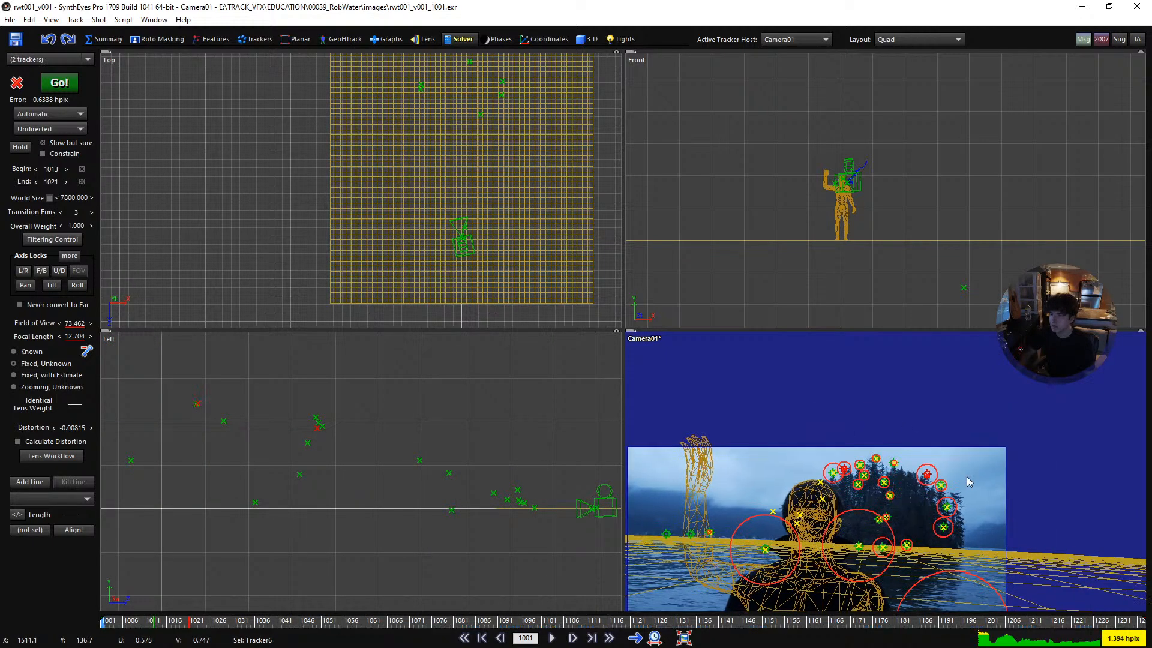
- In the Trackers room, give both treetop trackers seed points nearer the camera and set their constraint to Lock Point
click(249, 39)
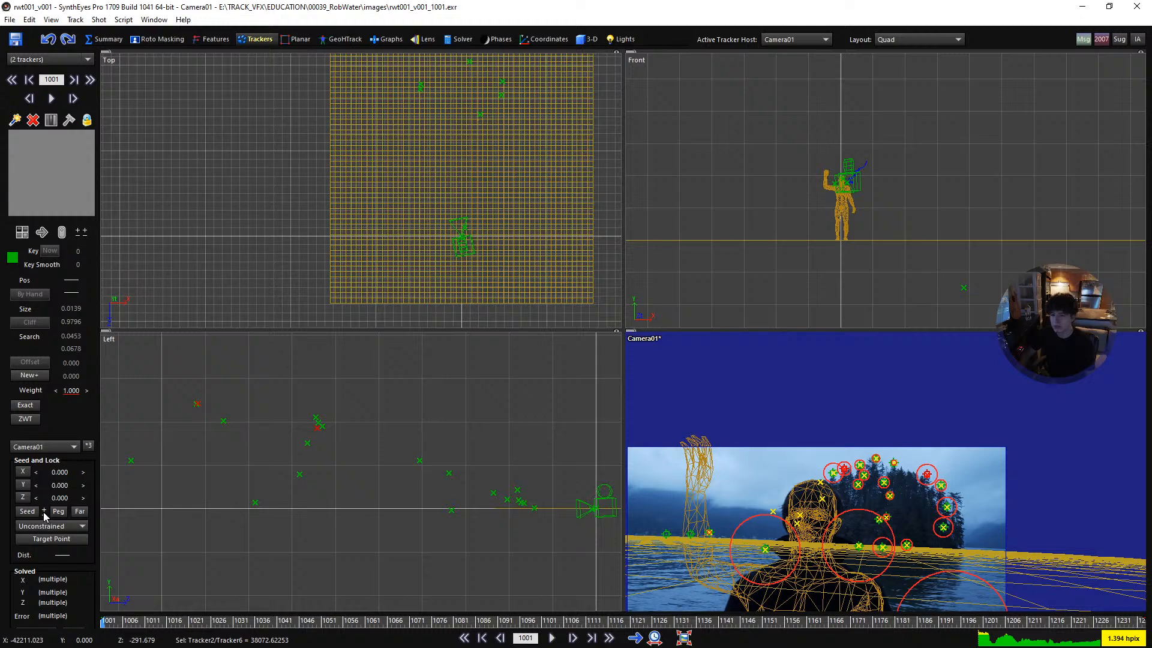
click(27, 511)
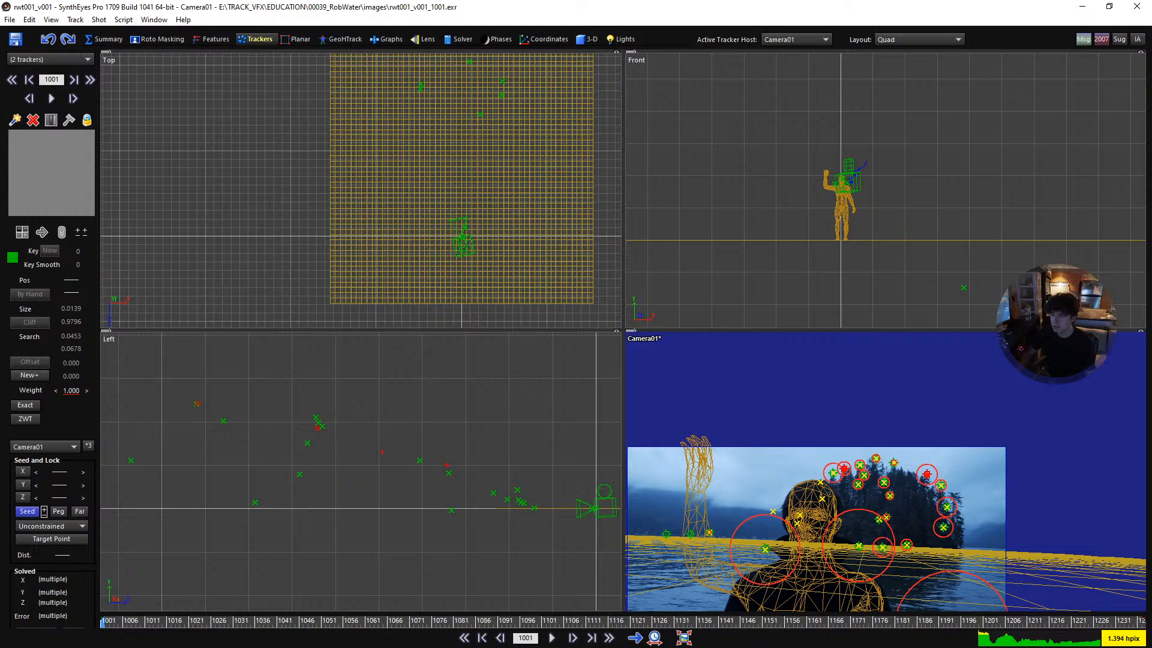
scroll(927, 491, up, 2)
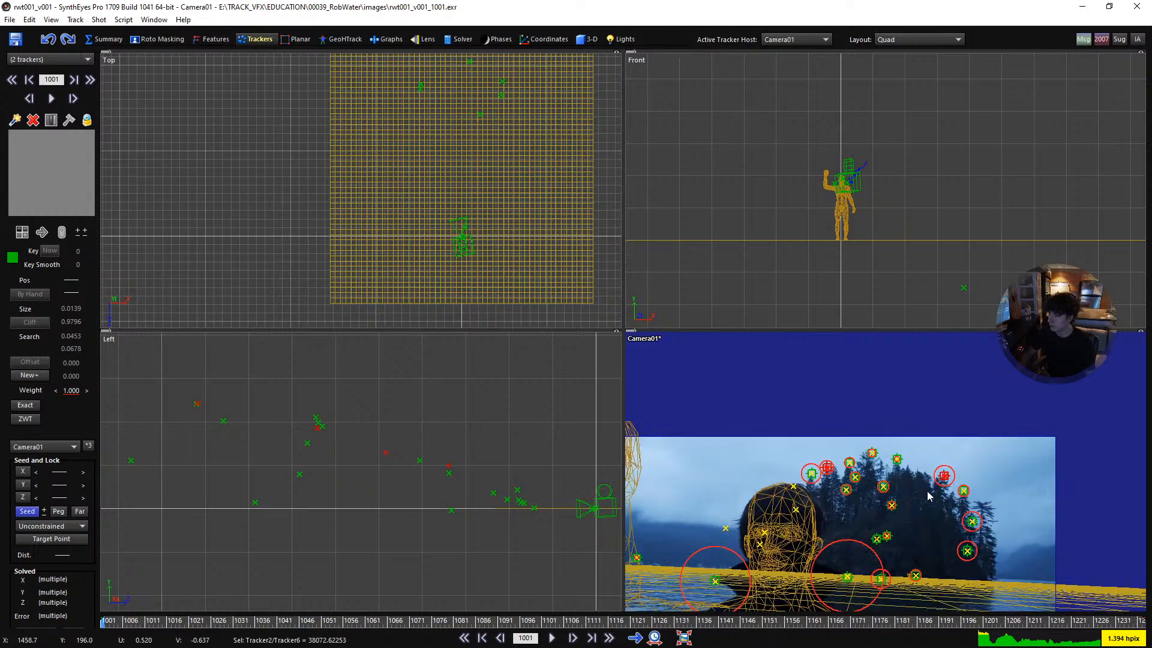
scroll(893, 471, up, 2)
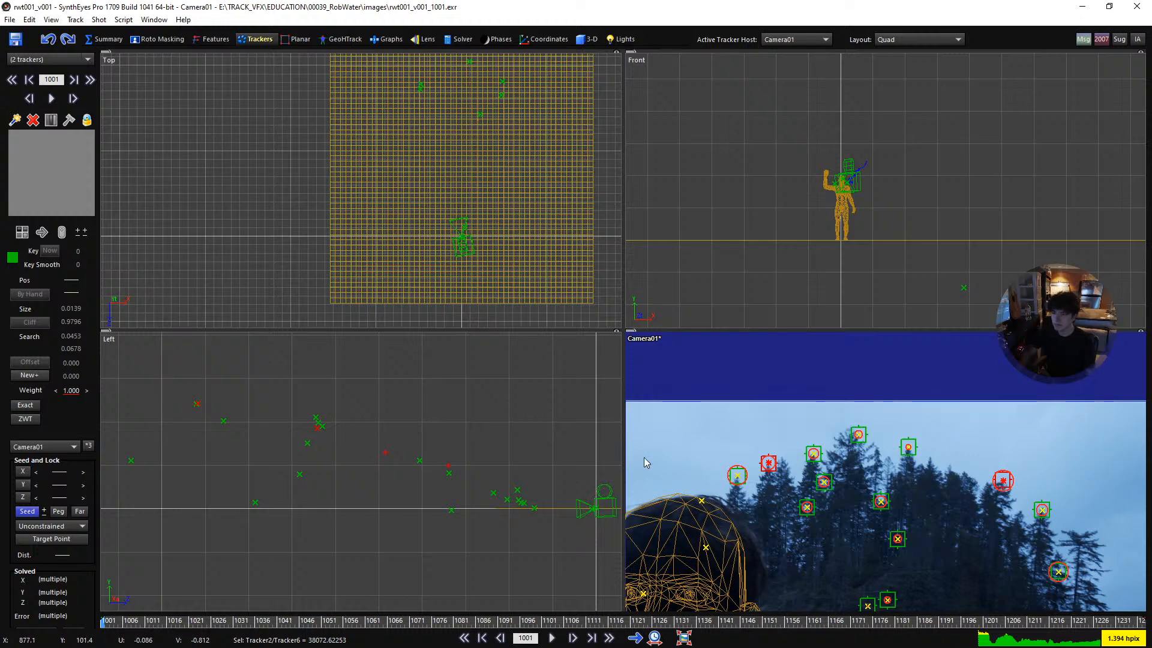
middle_drag(342, 444, 375, 377)
scroll(376, 378, up, 2)
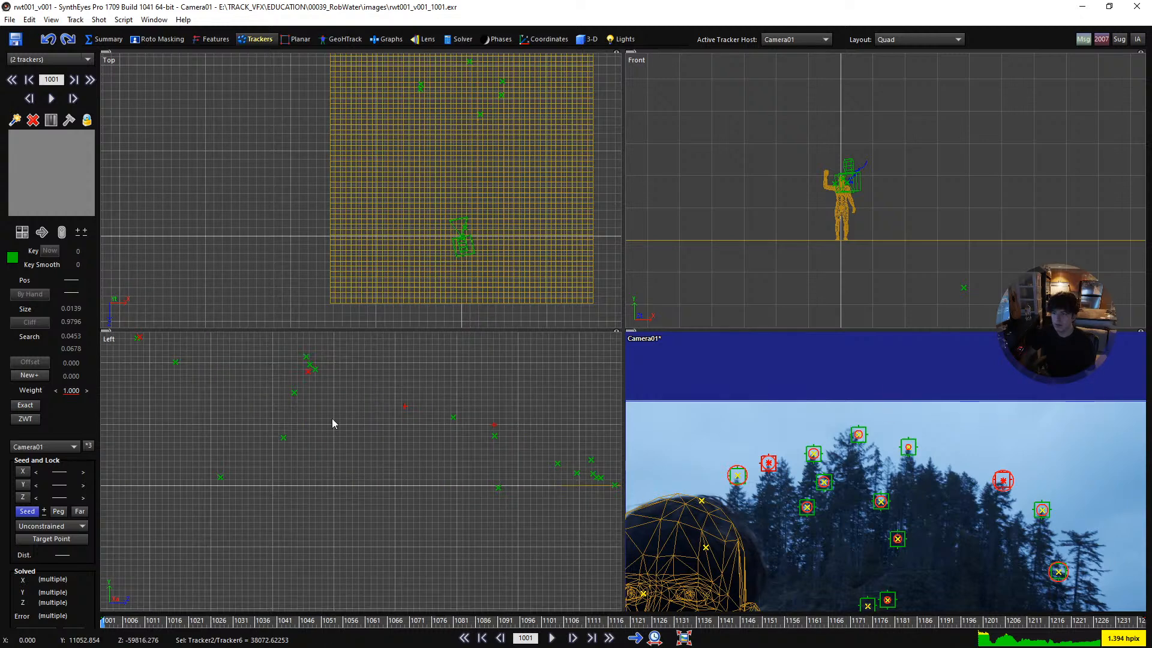
click(48, 527)
click(67, 367)
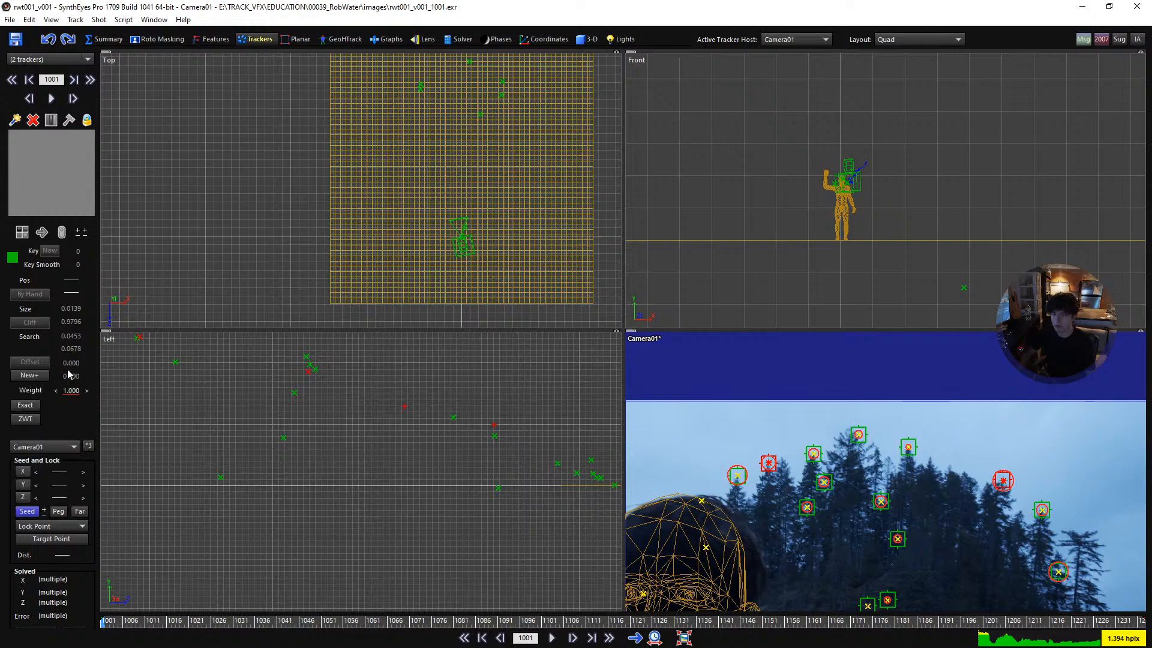
scroll(401, 408, up, 1)
scroll(400, 407, down, 3)
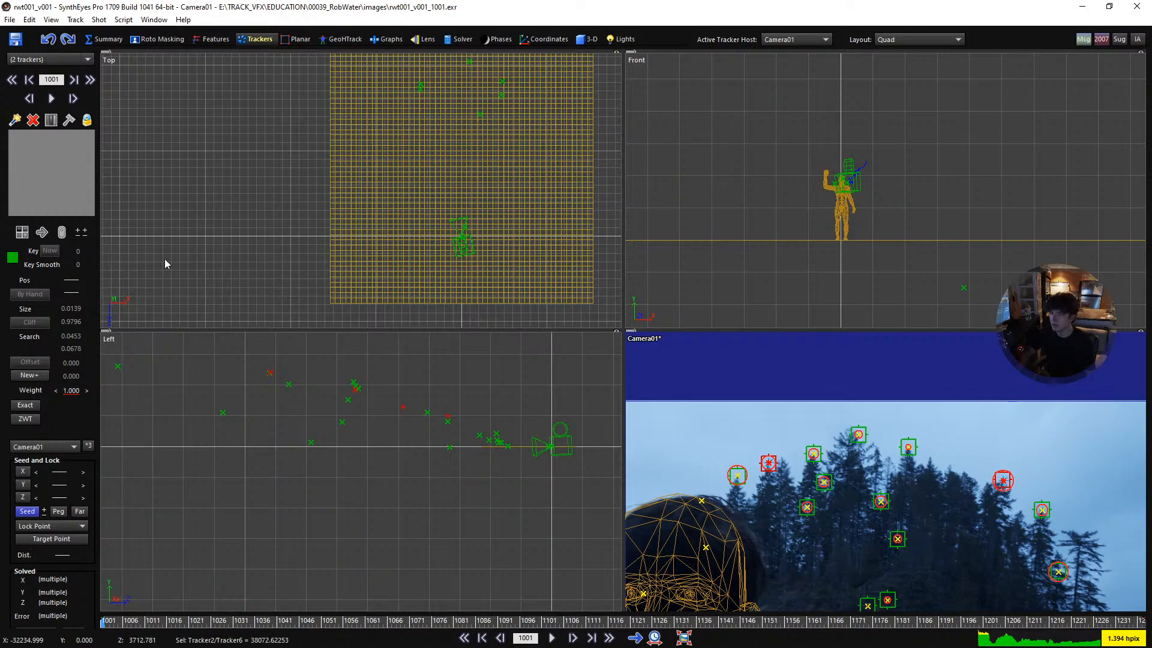
- In the Solver room, select the waterline trackers Tracker15 and Tracker14 near the distant figure to compare their positions
click(458, 40)
scroll(311, 383, up, 3)
middle_drag(490, 444, 192, 362)
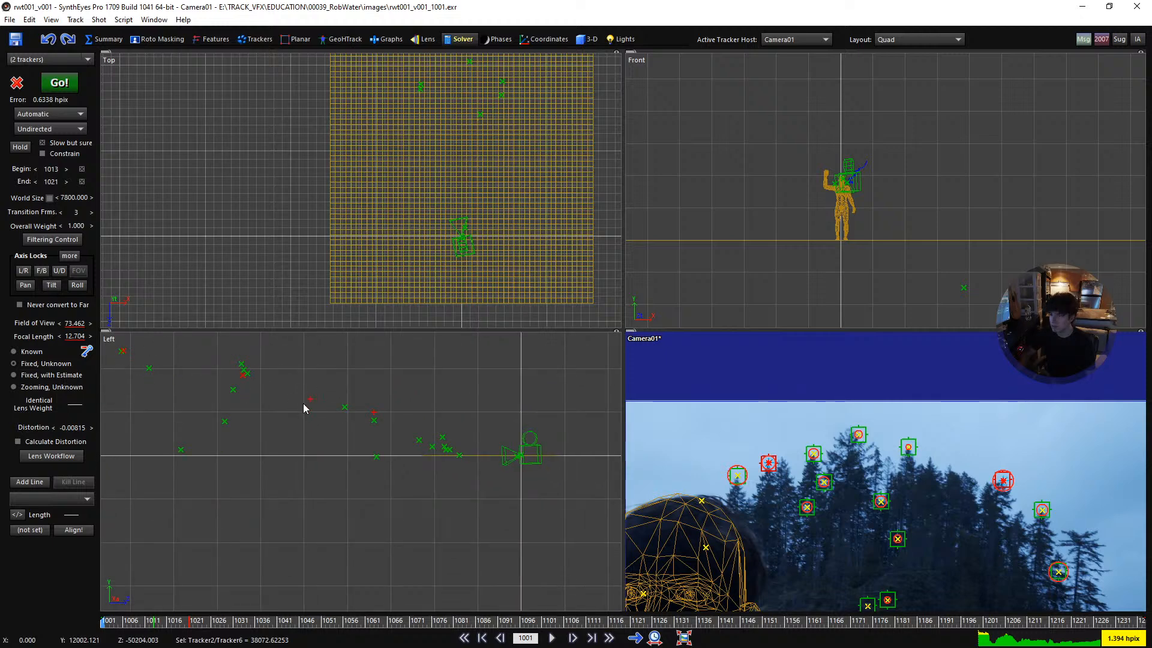
scroll(563, 474, down, 3)
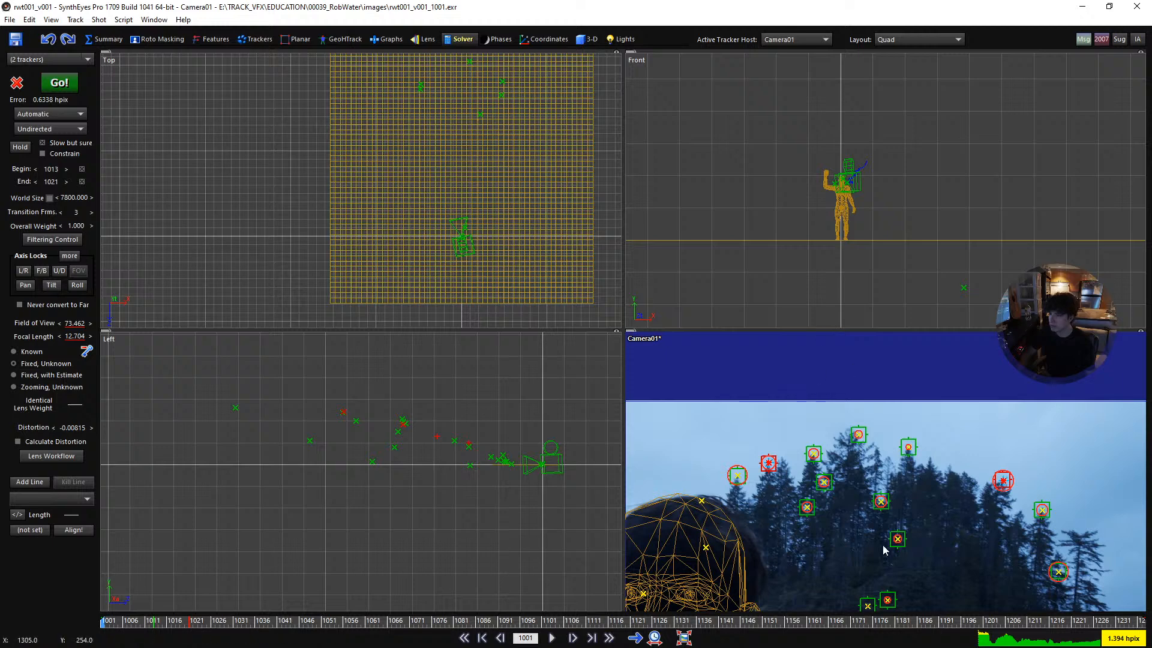
scroll(862, 484, up, 2)
click(822, 515)
middle_drag(816, 519, 758, 333)
middle_drag(878, 548, 875, 466)
scroll(880, 472, up, 1)
click(884, 473)
scroll(870, 477, up, 1)
scroll(877, 474, down, 1)
shift+click(746, 485)
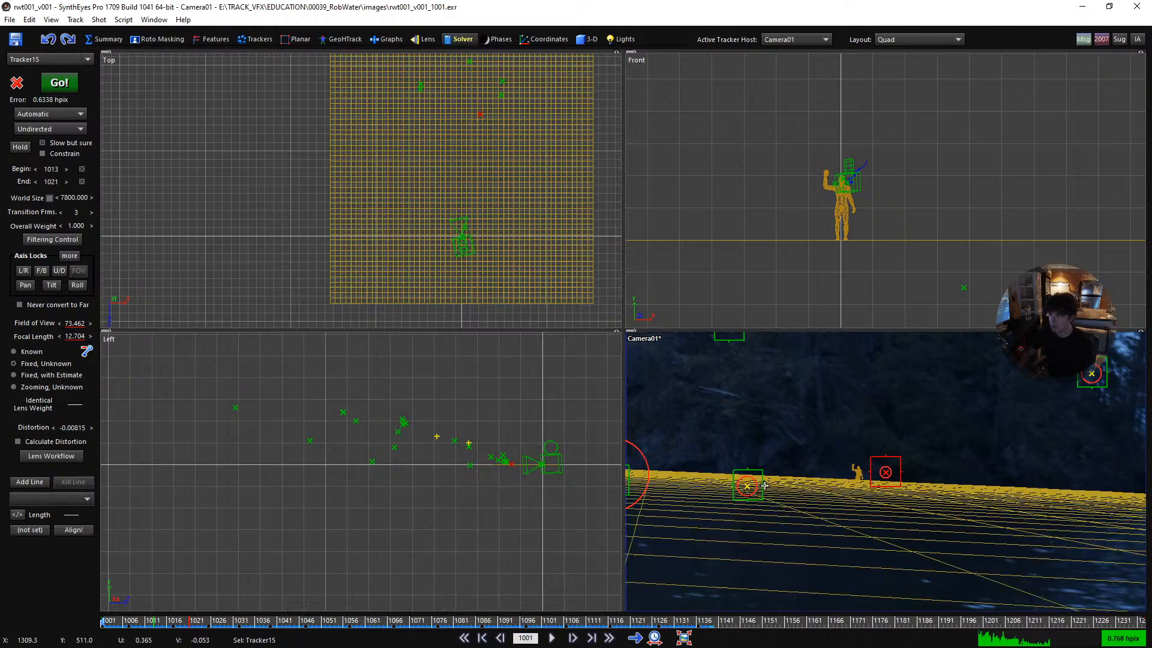
middle_drag(661, 470, 730, 463)
scroll(407, 157, down, 2)
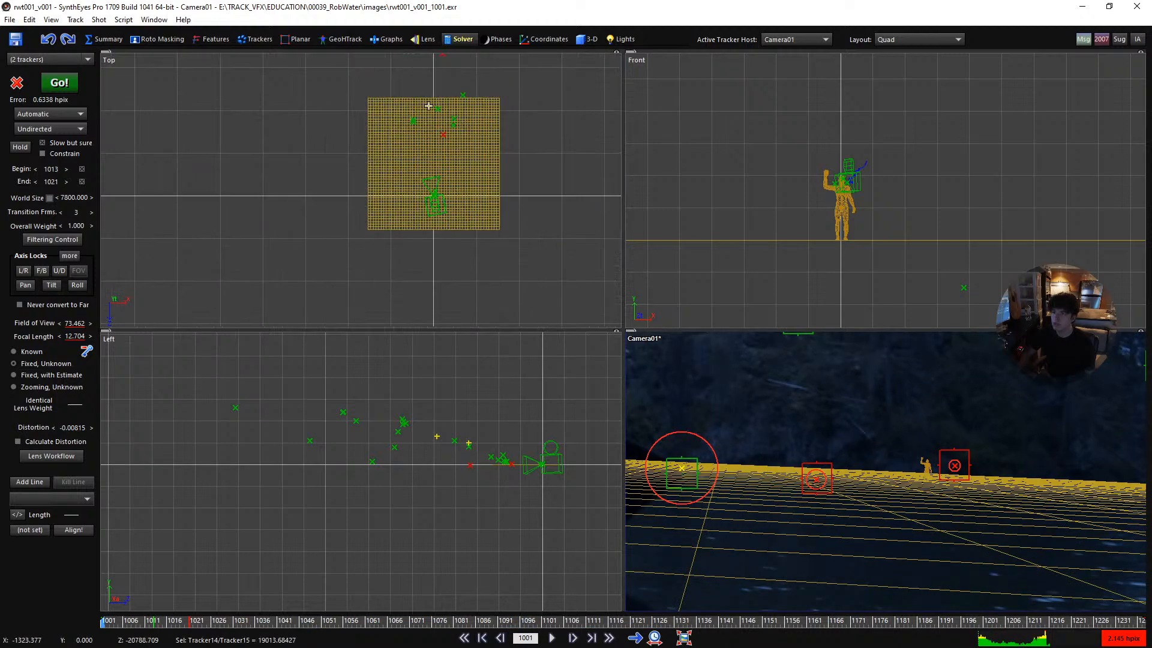
- Select only Tracker14, the waterline tracker lying beyond the ground plane, in the Top view
scroll(446, 105, up, 2)
middle_drag(436, 70, 421, 175)
click(425, 104)
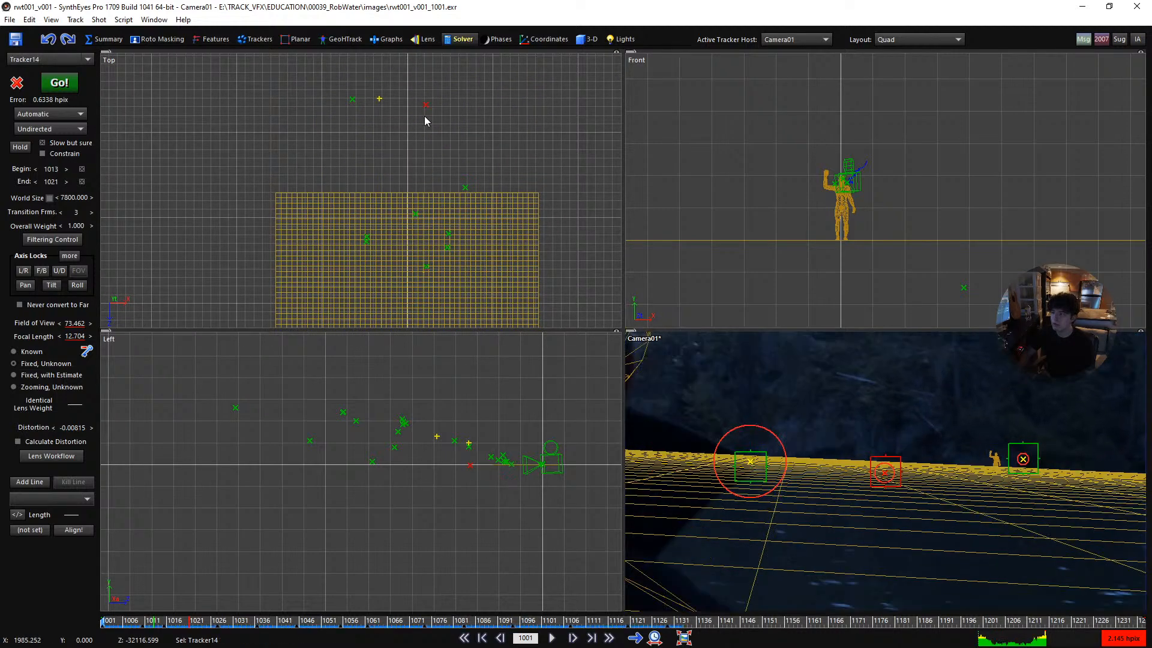
- Examine in the Top view where the distant figure stands on the ground plane relative to the trackers around it
scroll(430, 210, up, 2)
middle_drag(411, 259, 417, 138)
scroll(419, 257, up, 1)
scroll(418, 254, down, 4)
middle_drag(434, 312, 422, 248)
scroll(394, 274, up, 5)
middle_drag(394, 274, 411, 84)
scroll(411, 84, up, 6)
middle_drag(377, 126, 402, 208)
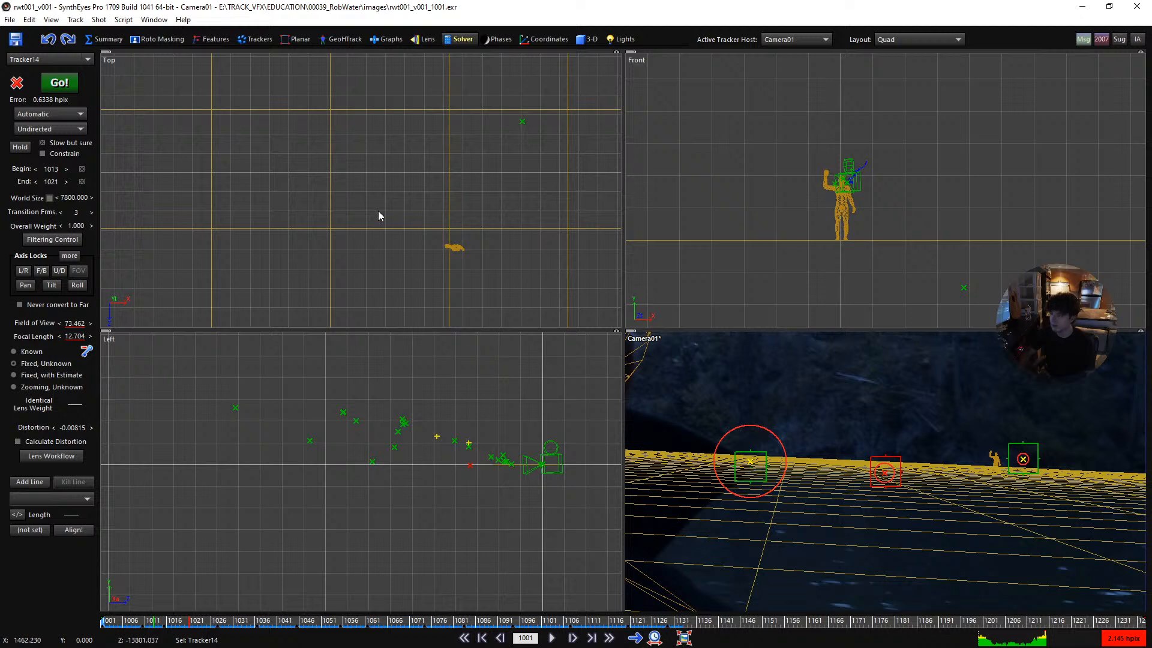
scroll(383, 242, down, 2)
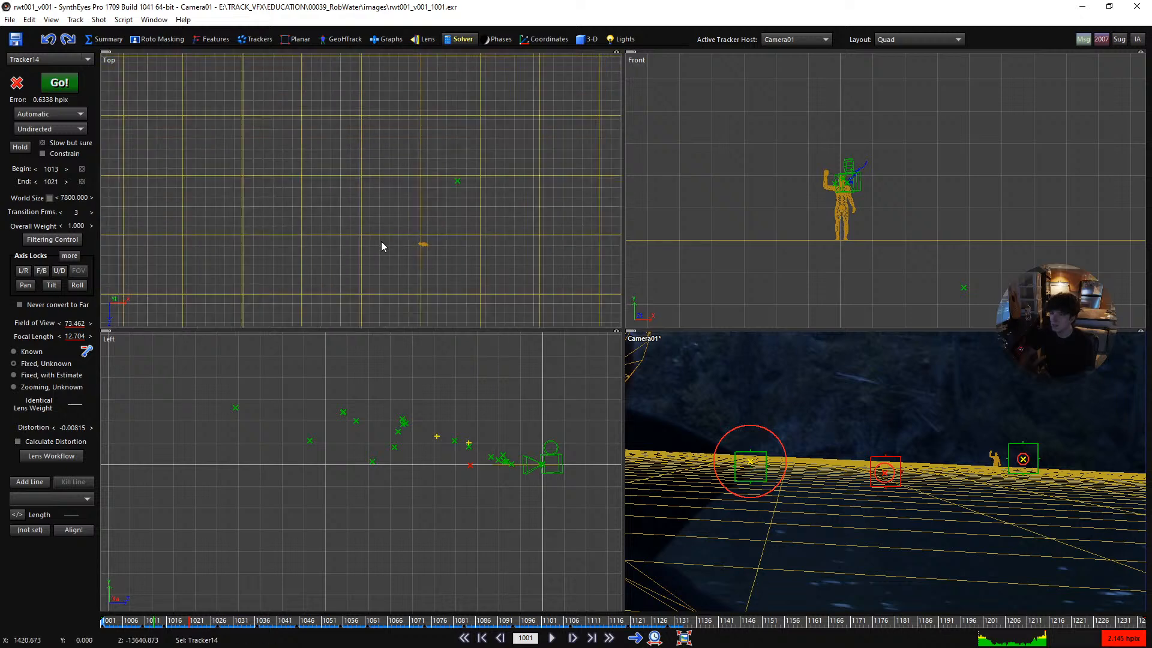
scroll(402, 194, down, 8)
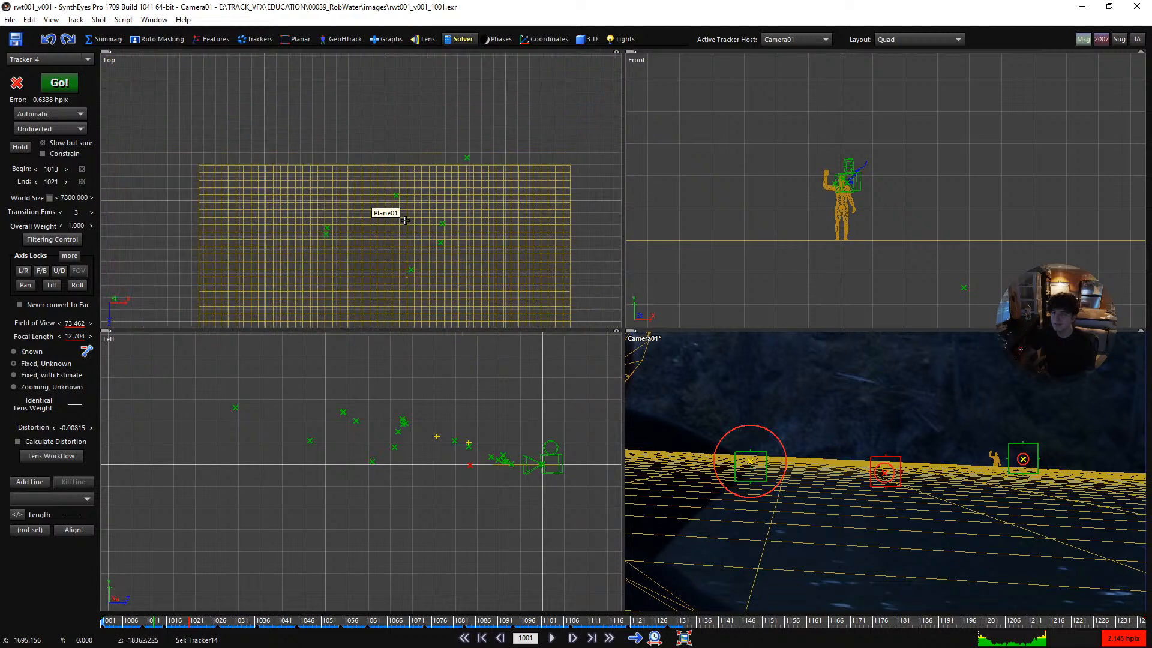
scroll(402, 194, up, 1)
- In the Trackers room, seed Tracker14 near the distant figure's depth, at about X 896.6, Y -37.0 and Z -13891.3
click(246, 39)
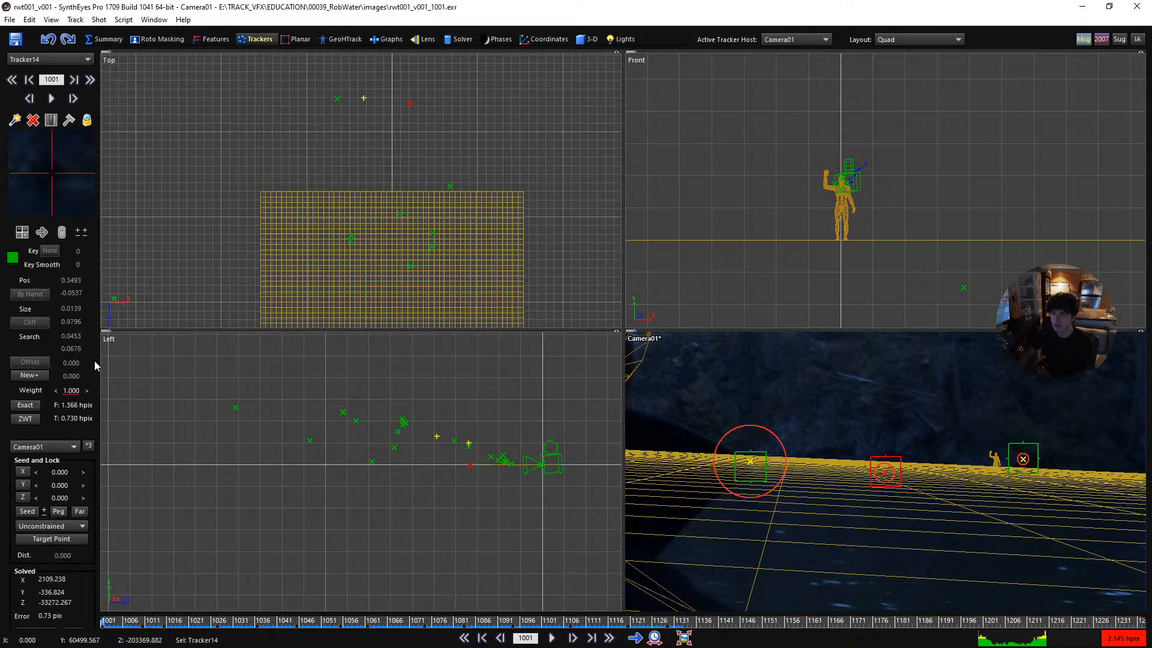
click(44, 510)
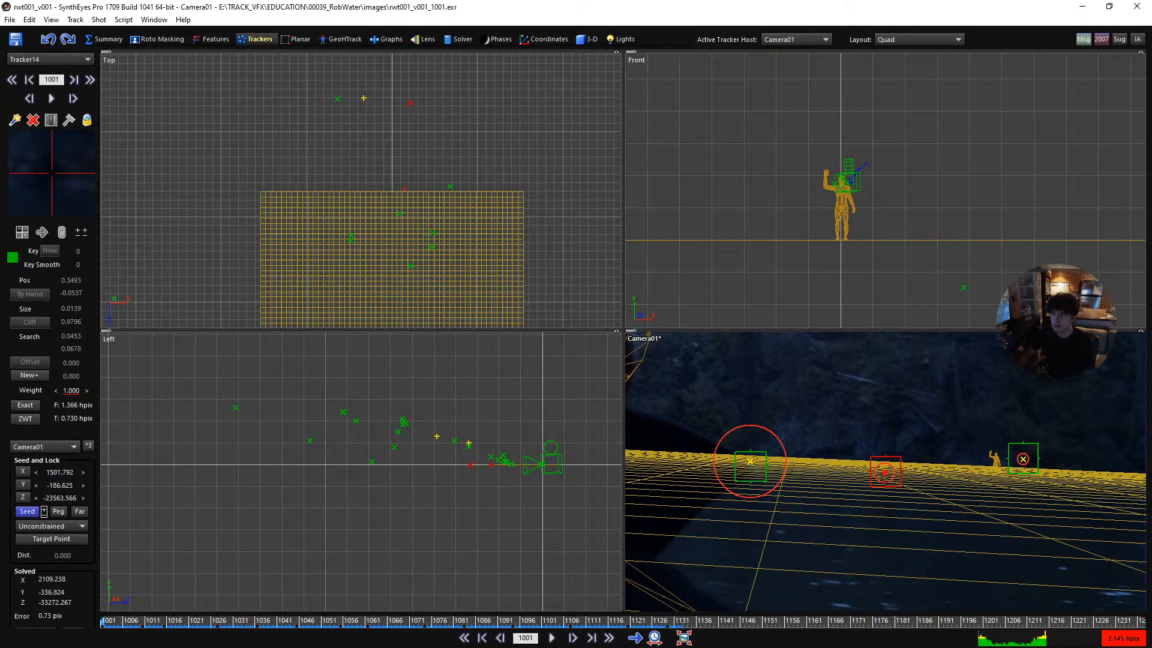
drag(44, 512, 37, 511)
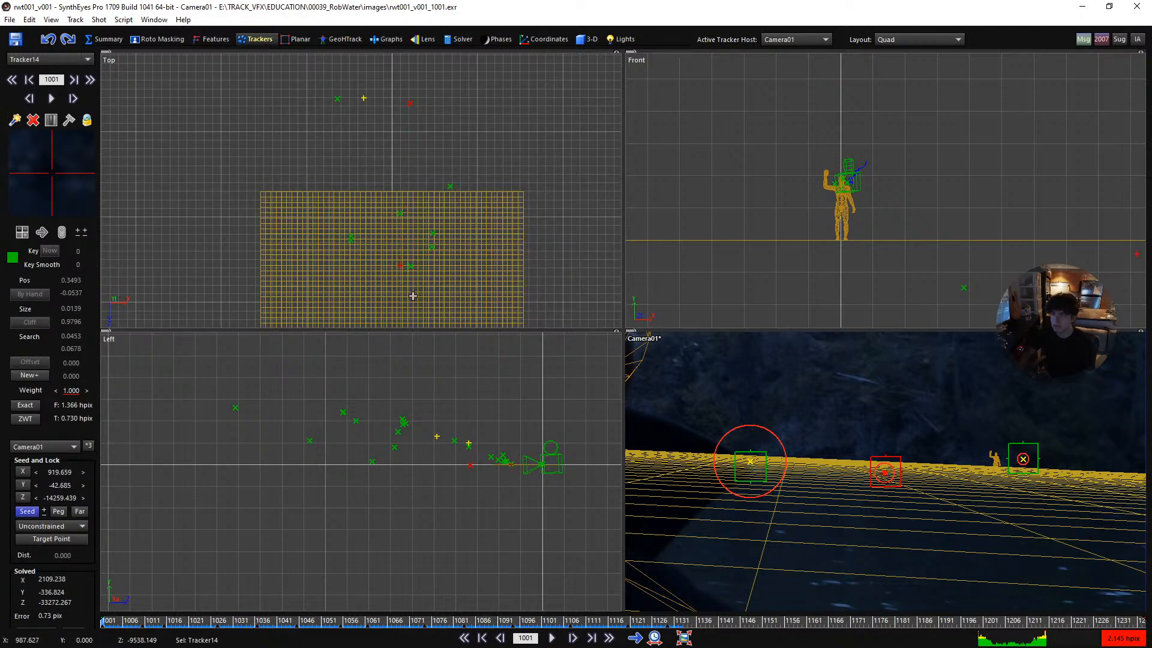
scroll(413, 296, up, 5)
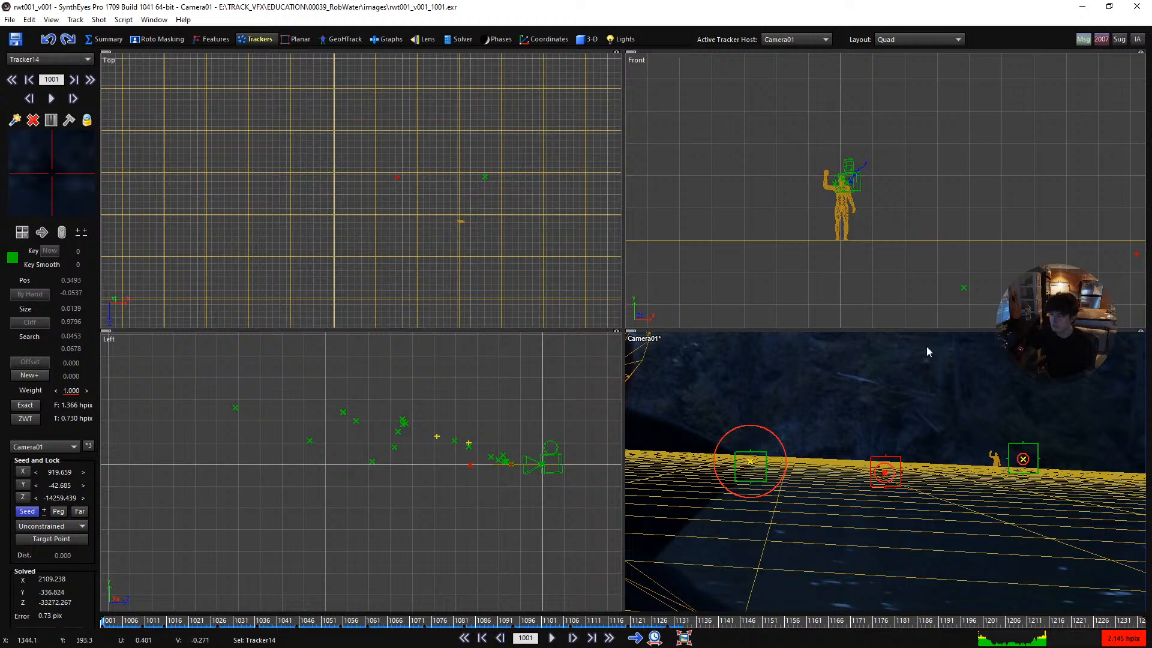
scroll(805, 464, down, 2)
key(m)
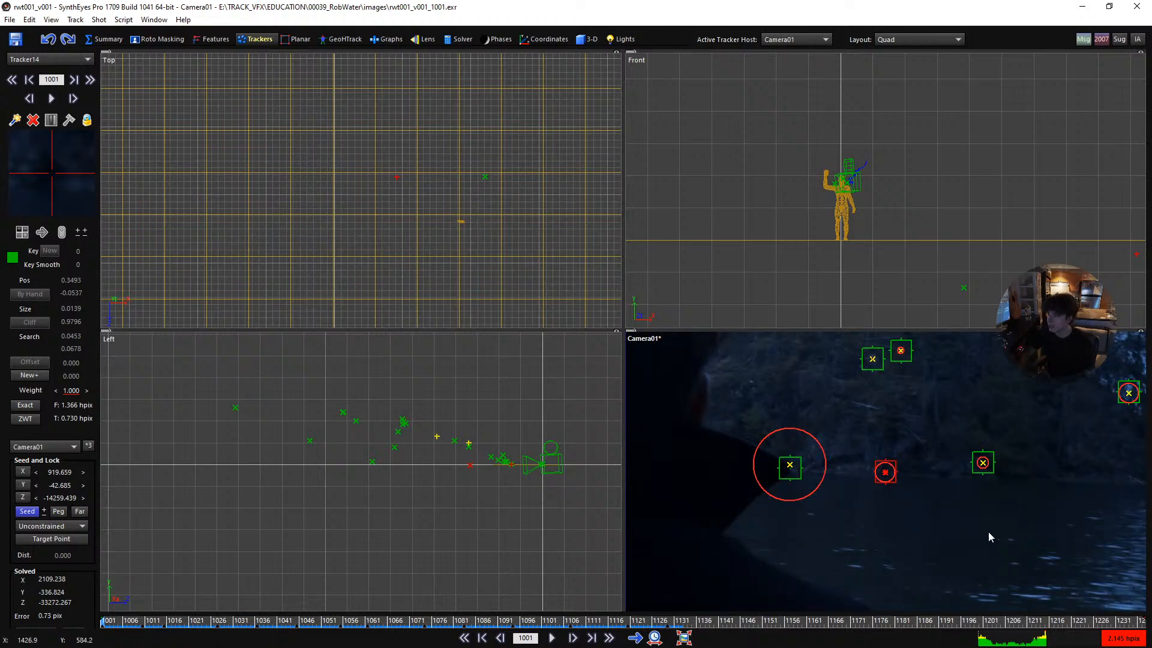
key(m)
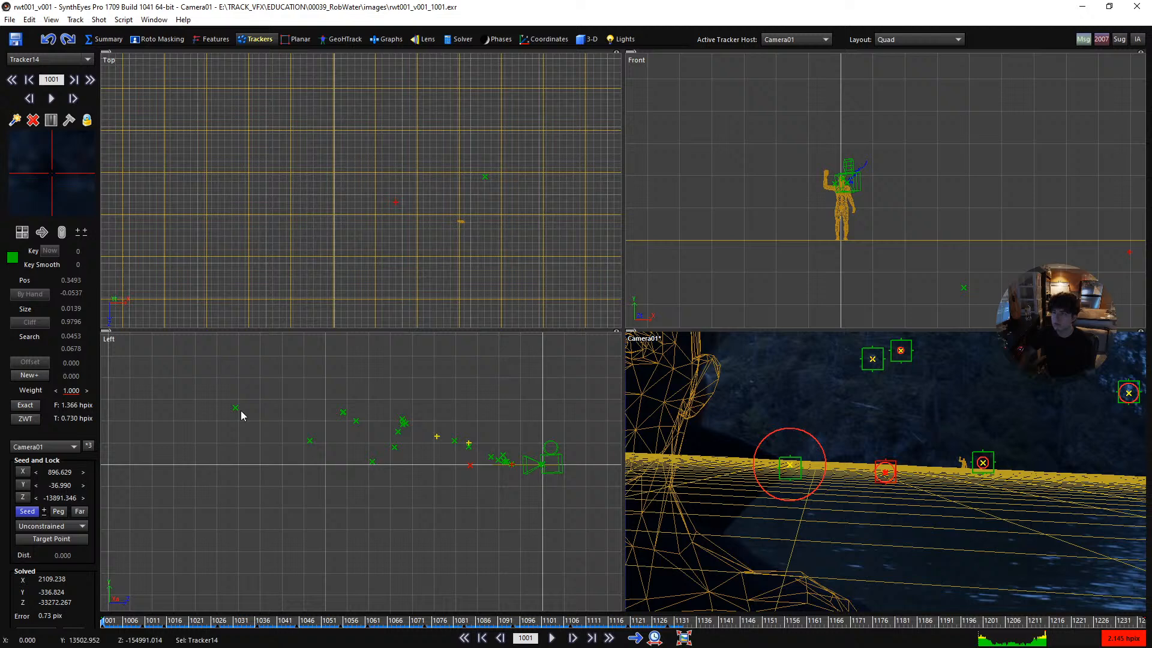
- Seed Tracker15 beside the distant figure at about X 2143.2, Y 151.2 and Z -13841.0
click(485, 174)
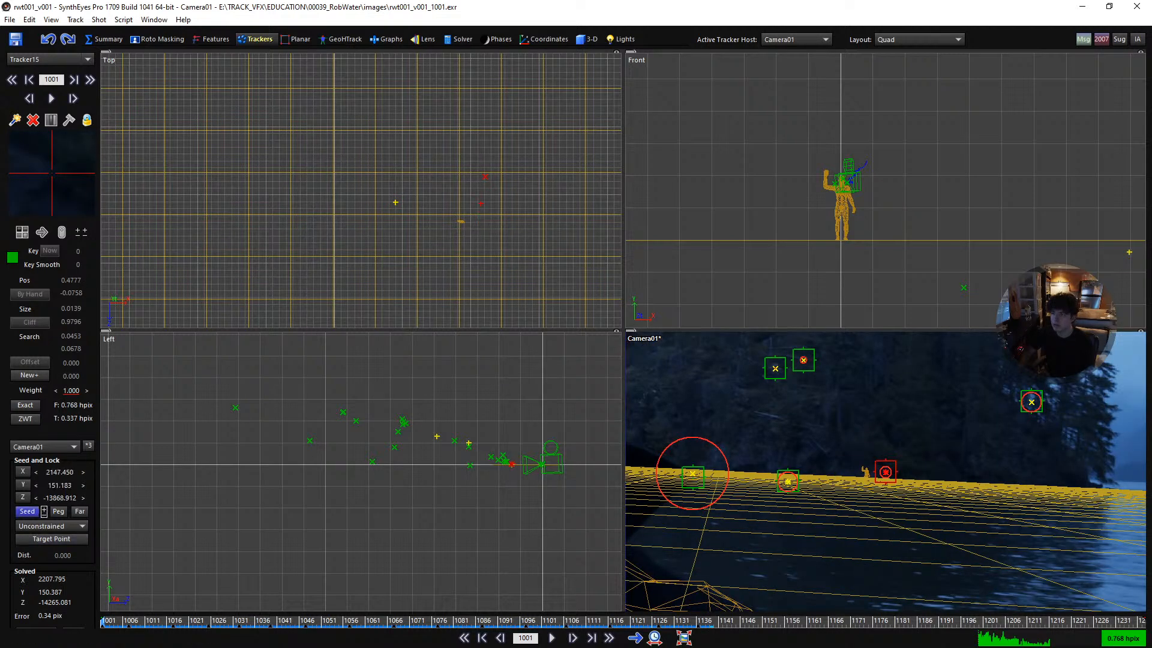
scroll(382, 262, down, 4)
scroll(419, 281, down, 3)
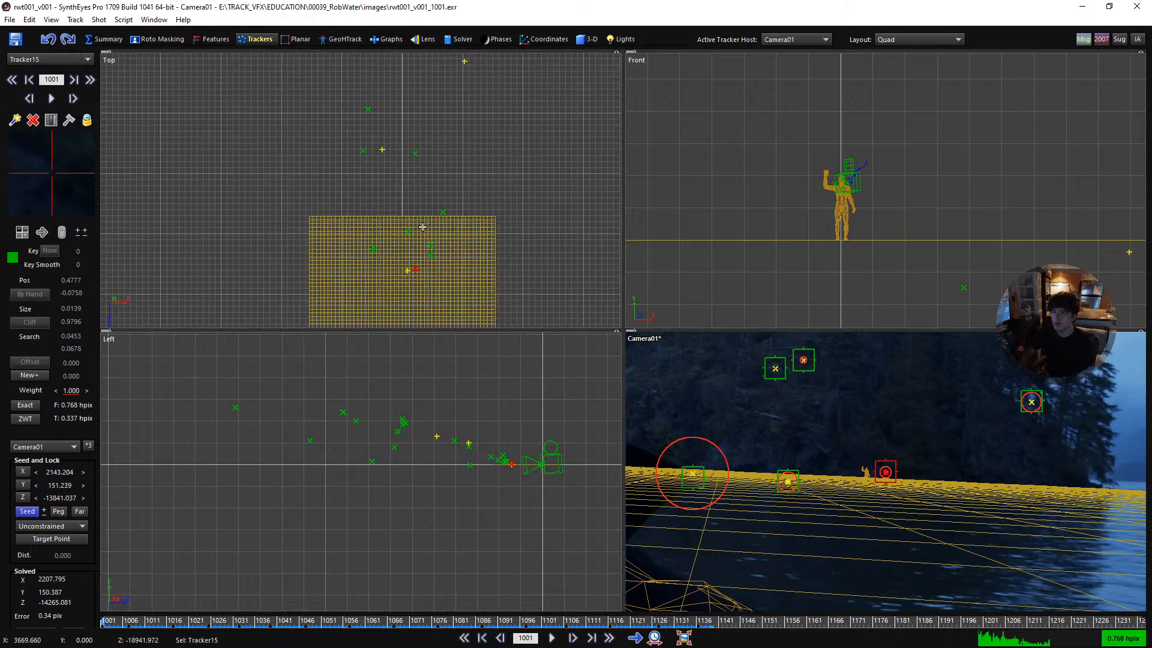
- Select Tracker6 on the island's treetops and bring its seed point closer to the camera, near the ground plane's far edge
click(380, 149)
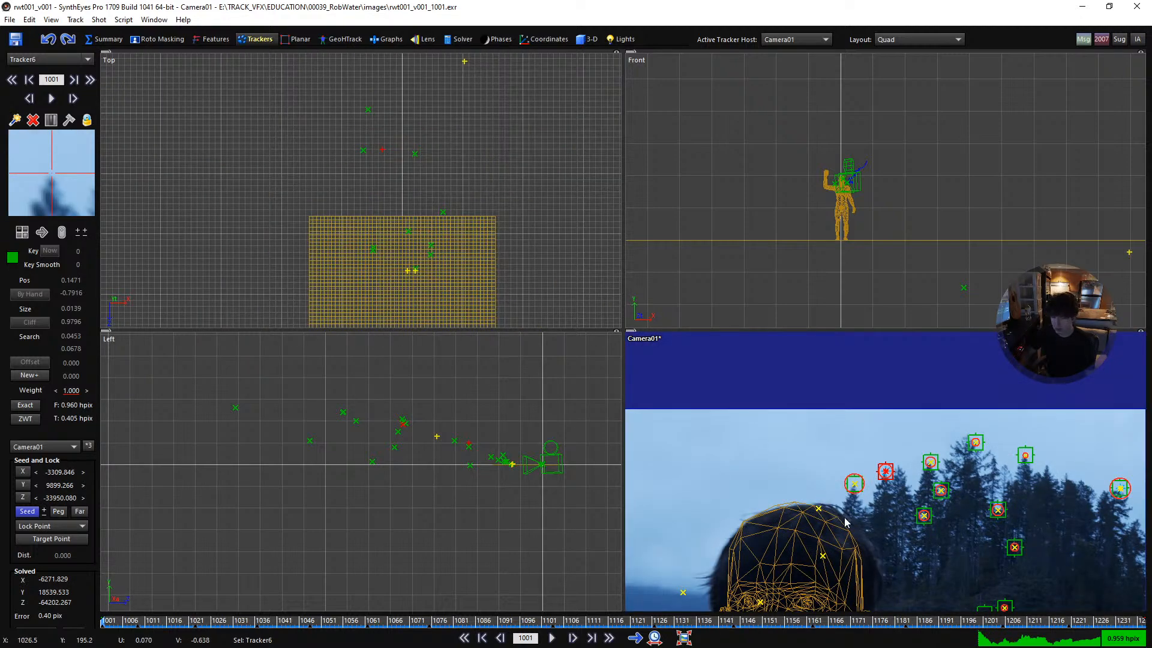
middle_drag(843, 520, 793, 429)
scroll(406, 294, up, 1)
scroll(392, 302, up, 2)
scroll(440, 233, down, 3)
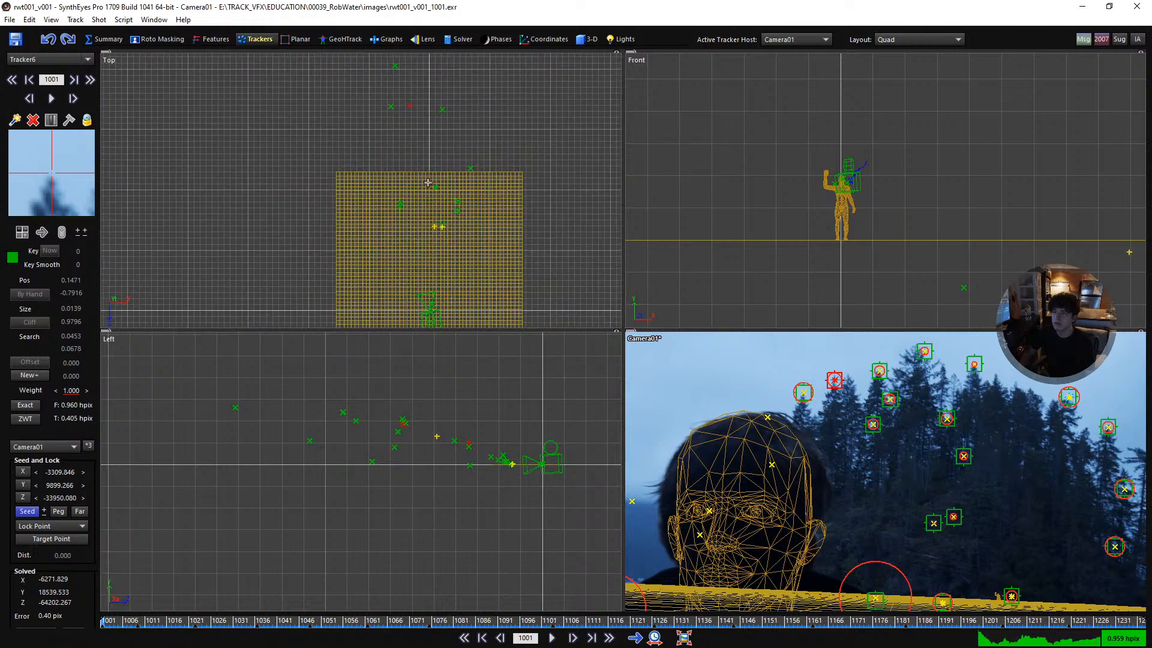
scroll(427, 178, down, 2)
middle_drag(428, 173, 407, 191)
click(43, 511)
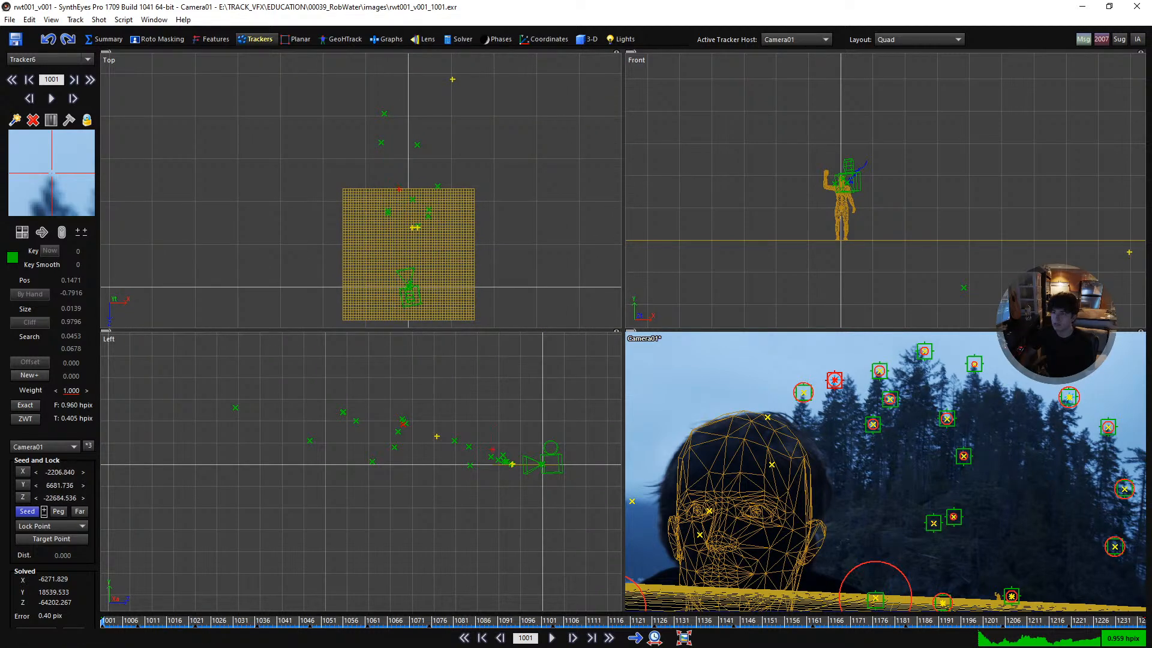
drag(43, 511, 44, 515)
- Bring Tracker2's seed point closer to the camera, to about X 4881.7, Y 6203.0 and Z -22921.5
click(451, 79)
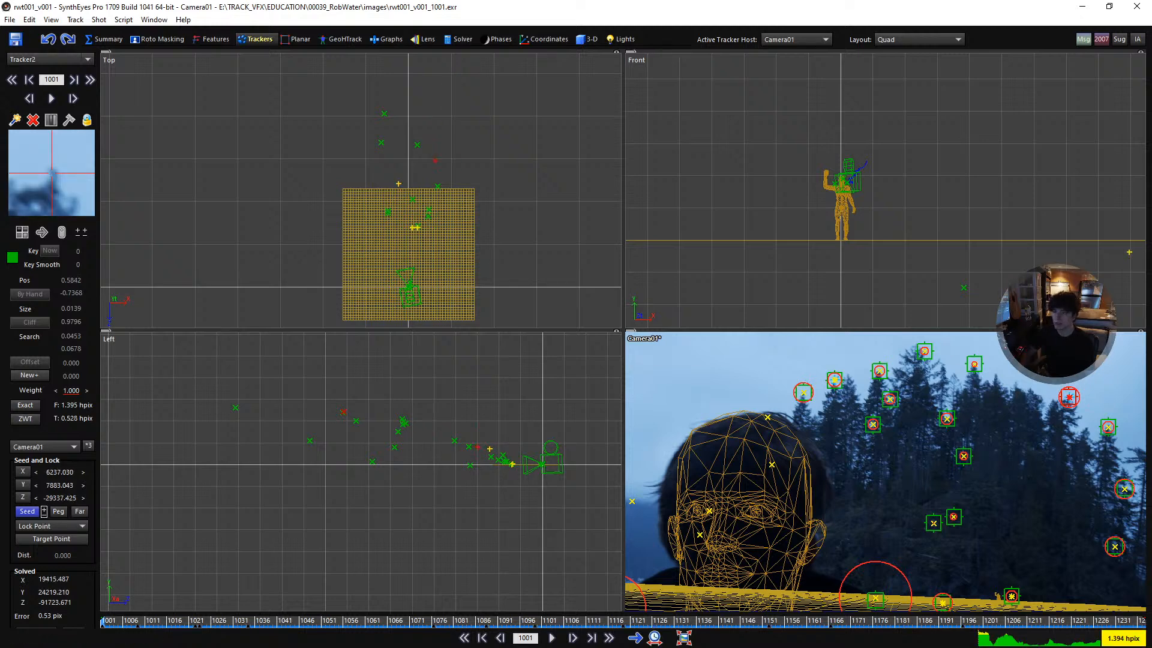
drag(44, 511, 43, 515)
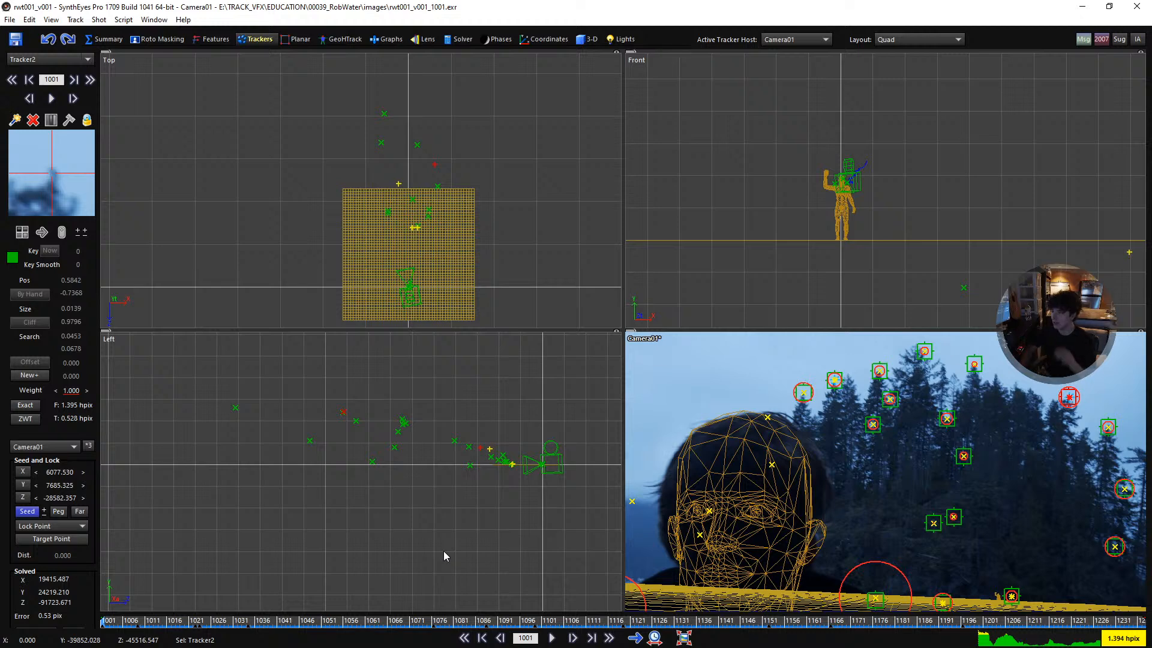
scroll(891, 476, down, 2)
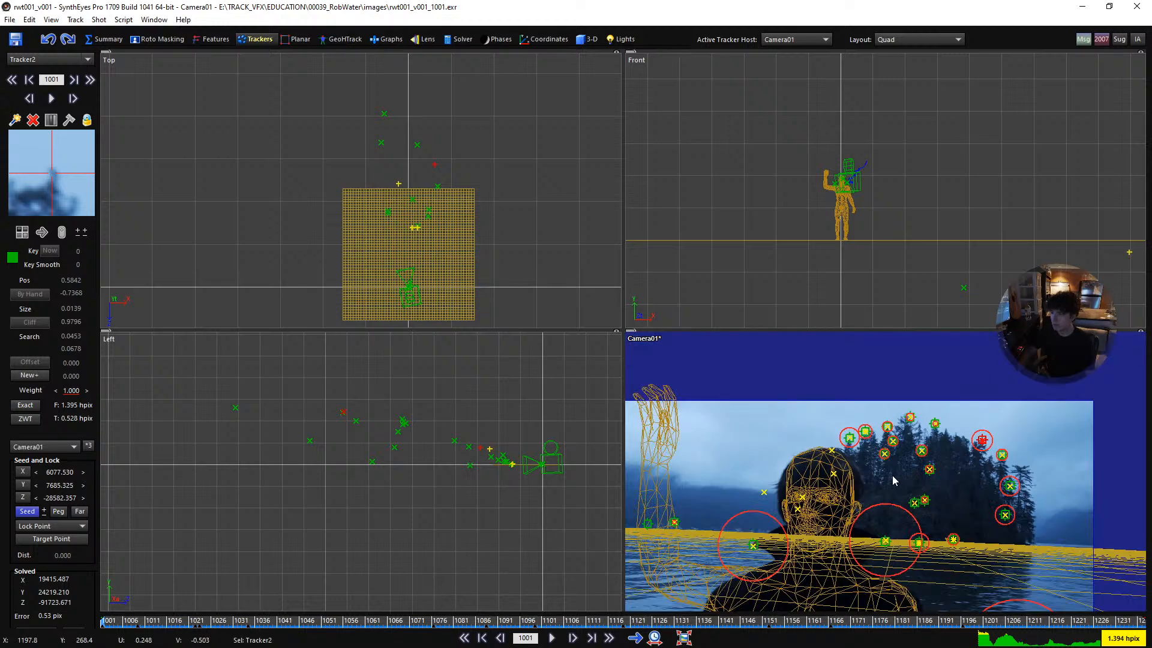
scroll(888, 480, up, 2)
scroll(425, 204, up, 3)
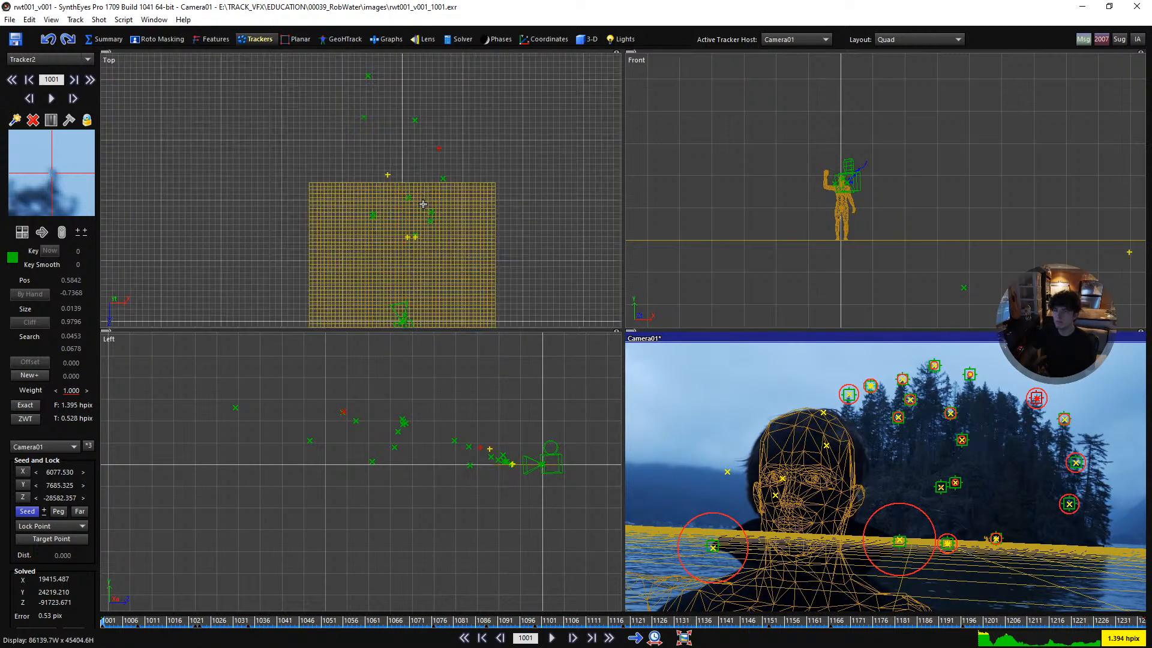
scroll(392, 266, up, 3)
middle_drag(390, 265, 403, 273)
scroll(413, 279, down, 2)
scroll(427, 284, down, 1)
click(44, 511)
drag(44, 511, 40, 514)
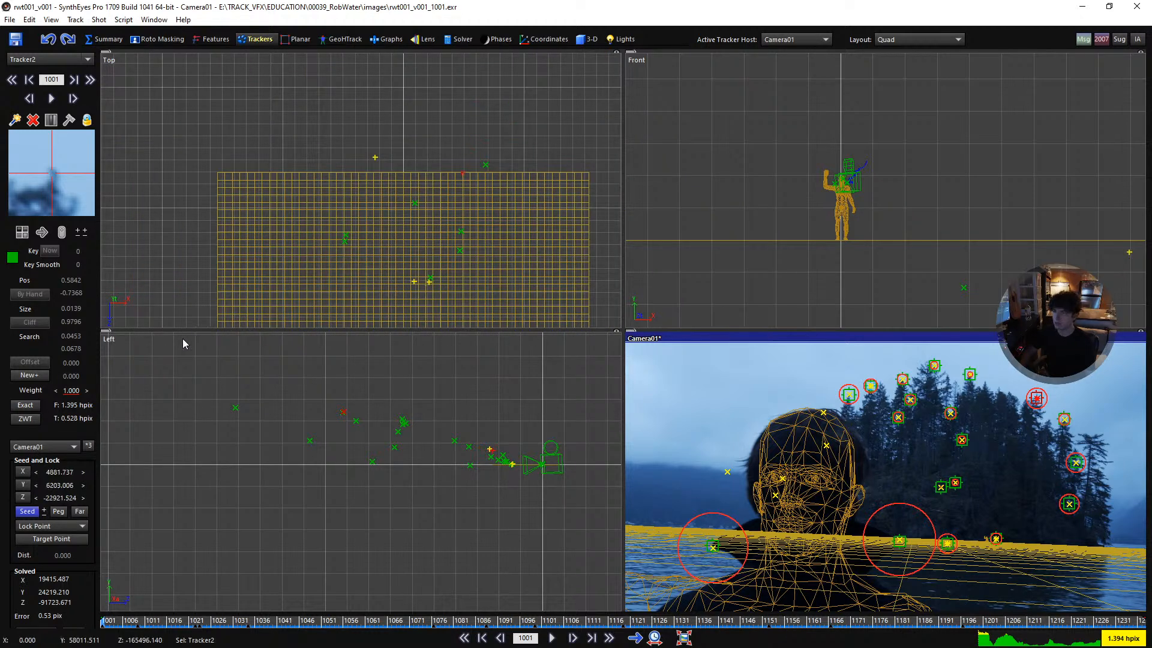
- Adjust Tracker6's seed to about Z -22278.4, and set Tracker6, Tracker2, Tracker14 and Tracker15 together to Lock Point
click(375, 155)
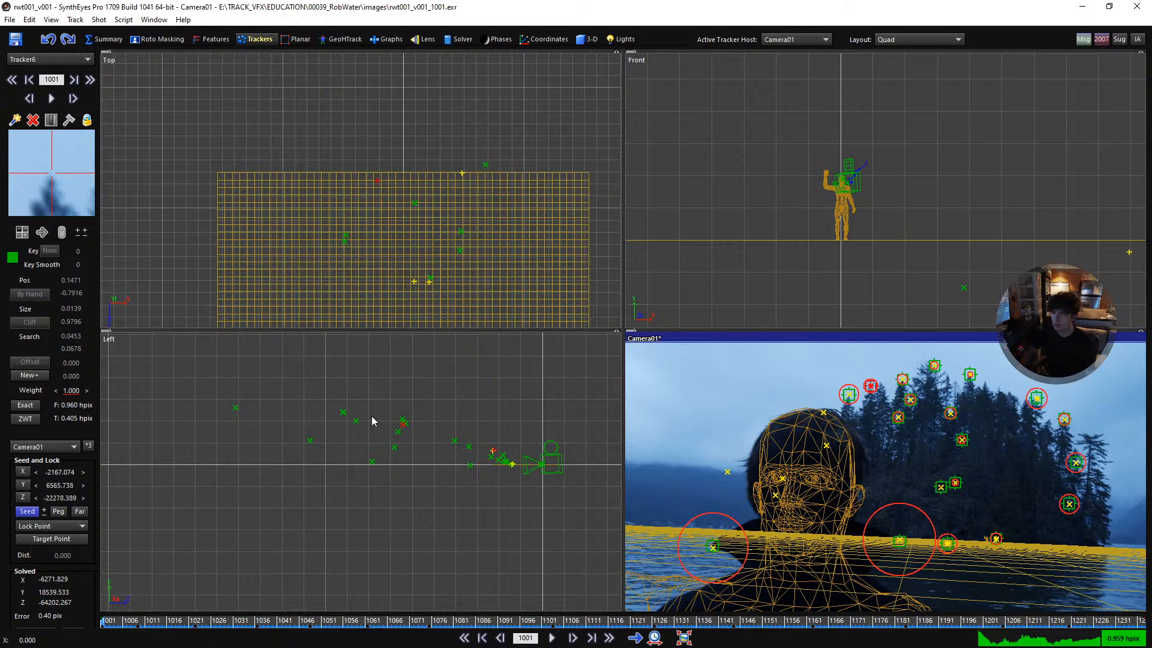
shift+click(461, 173)
scroll(405, 290, up, 6)
shift+click(434, 262)
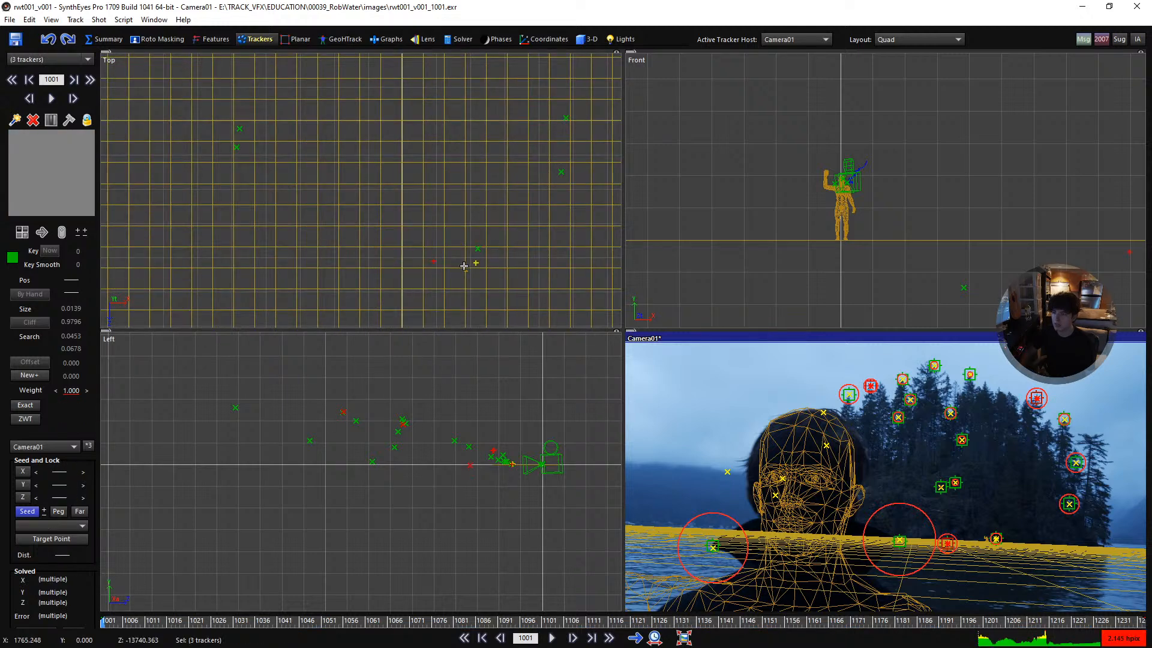
shift+click(476, 263)
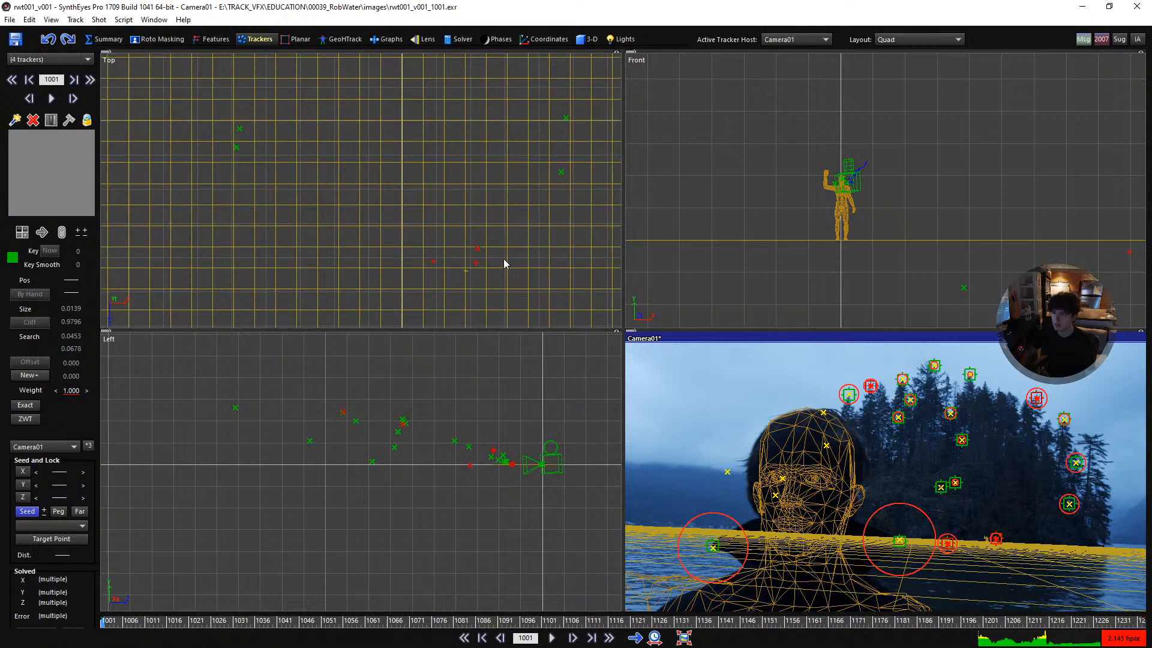
click(23, 525)
click(44, 367)
- Seed Tracker26 and Tracker27, the two trackers on the man's shoulders, together at their solved positions
scroll(916, 460, down, 2)
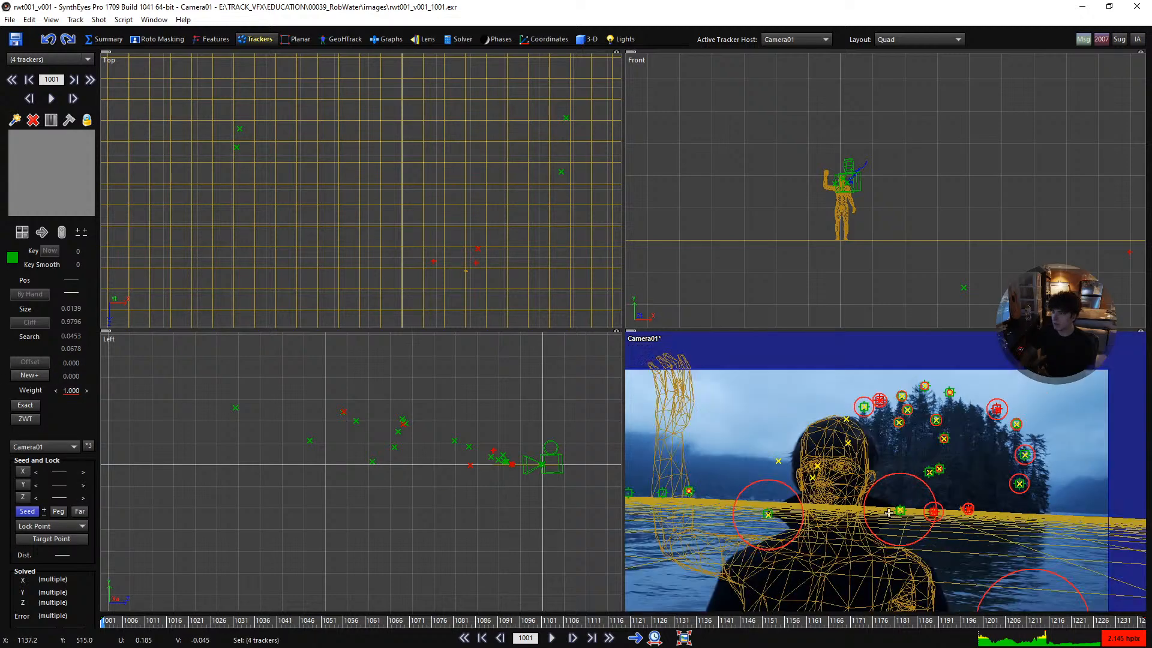
middle_drag(893, 513, 885, 421)
key(5)
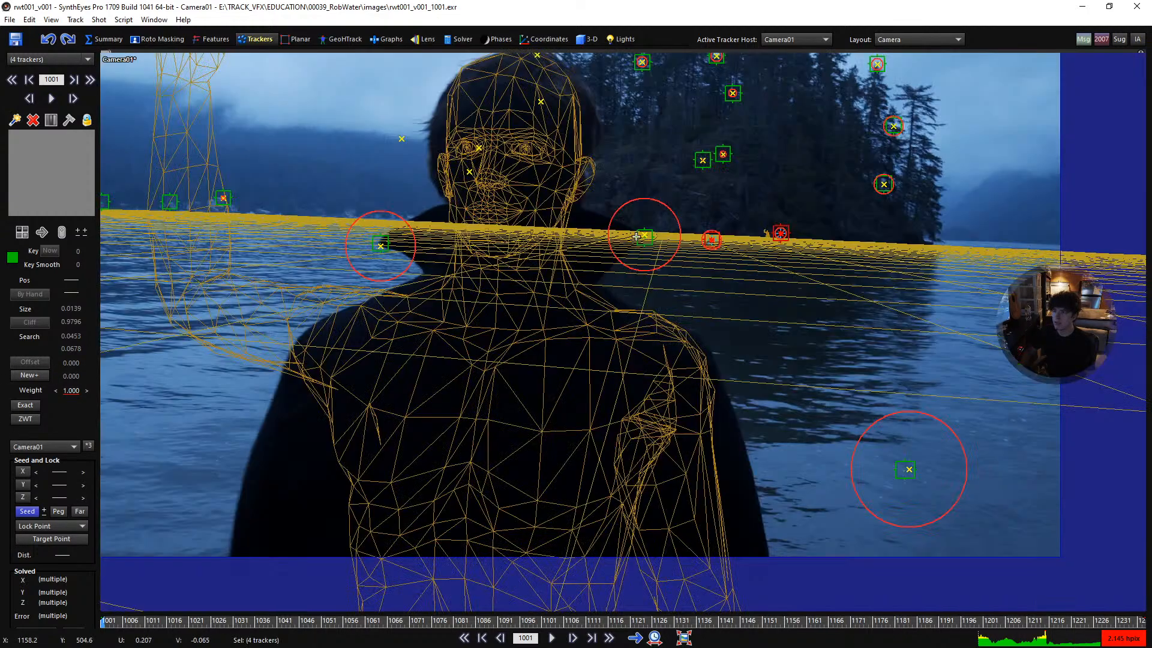
click(640, 236)
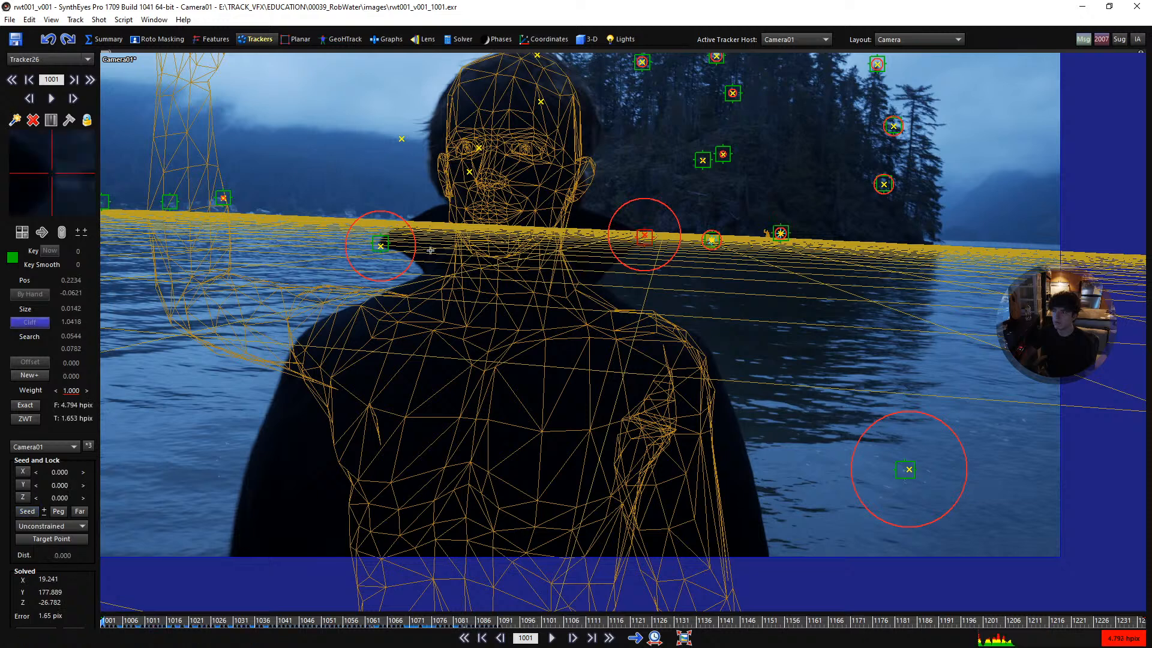
shift+click(384, 243)
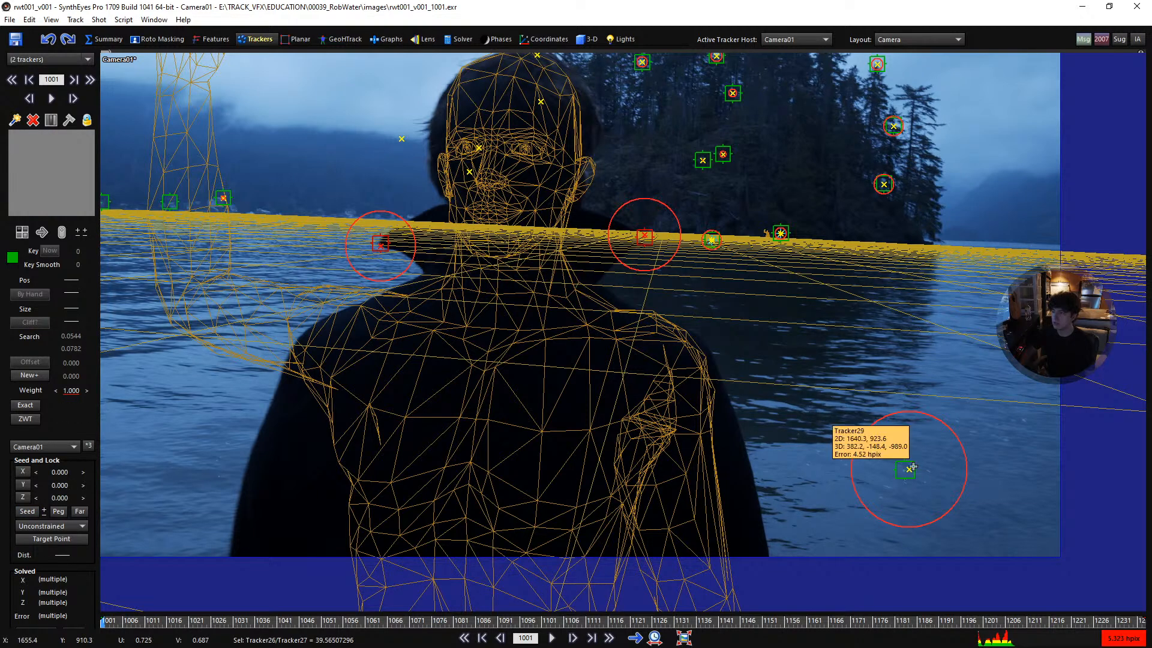
mouse_move(915, 469)
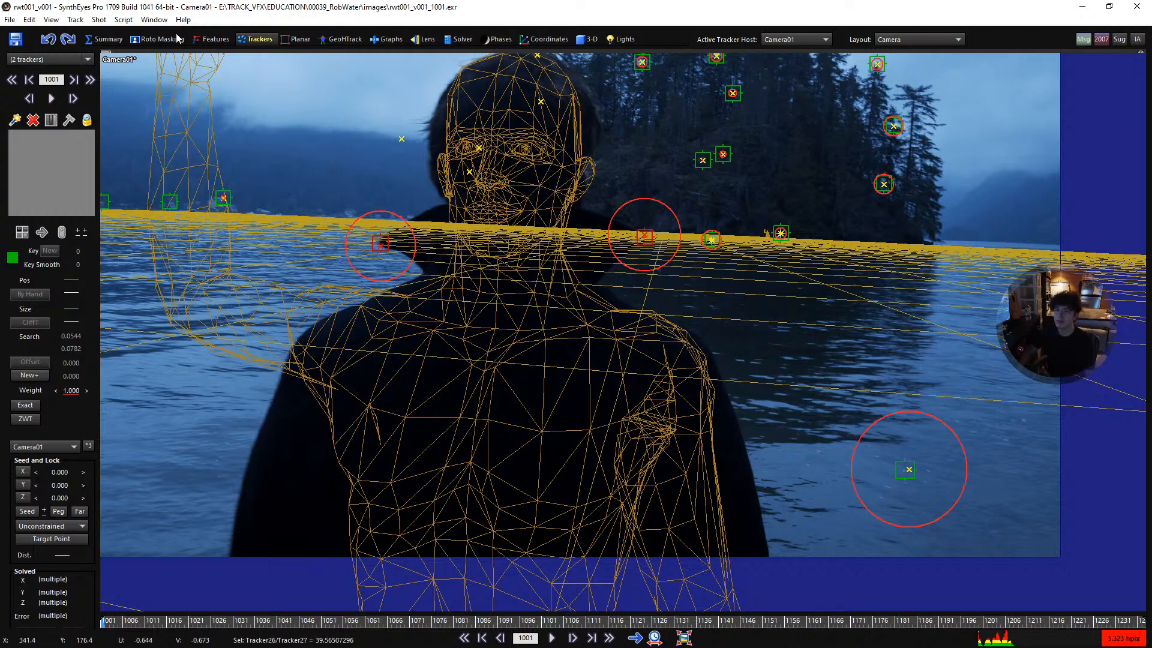
key(7)
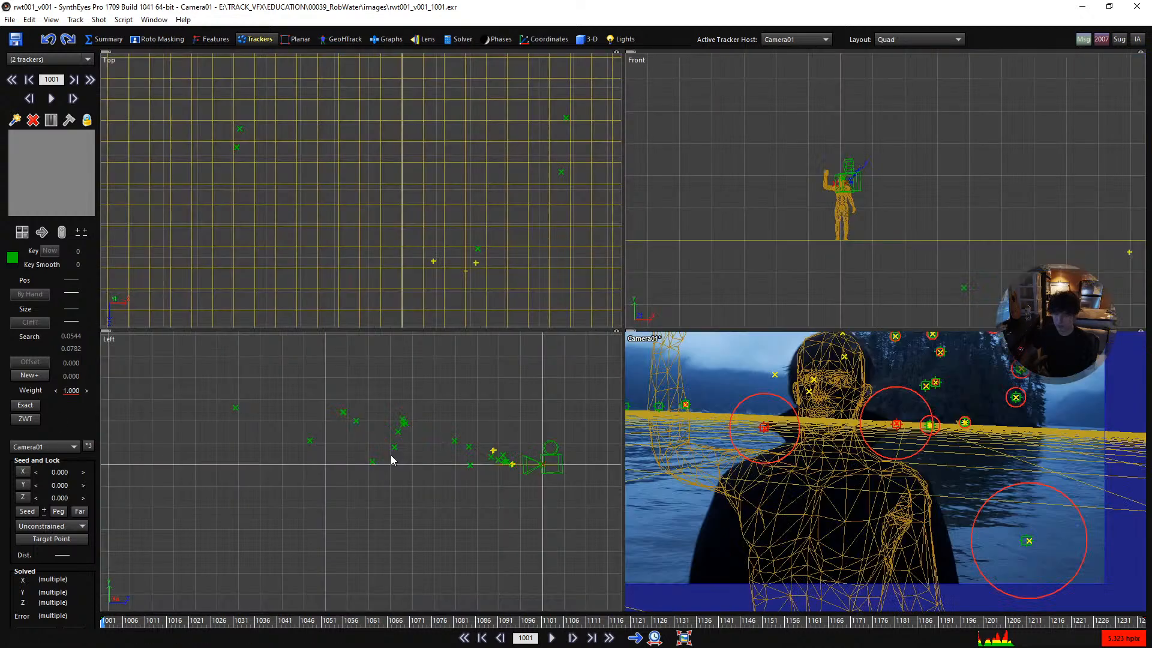
scroll(513, 471, down, 2)
scroll(544, 494, up, 4)
scroll(500, 365, up, 3)
middle_drag(499, 365, 523, 544)
scroll(502, 522, up, 4)
middle_drag(454, 518, 444, 407)
scroll(504, 483, up, 5)
scroll(444, 407, up, 5)
click(29, 511)
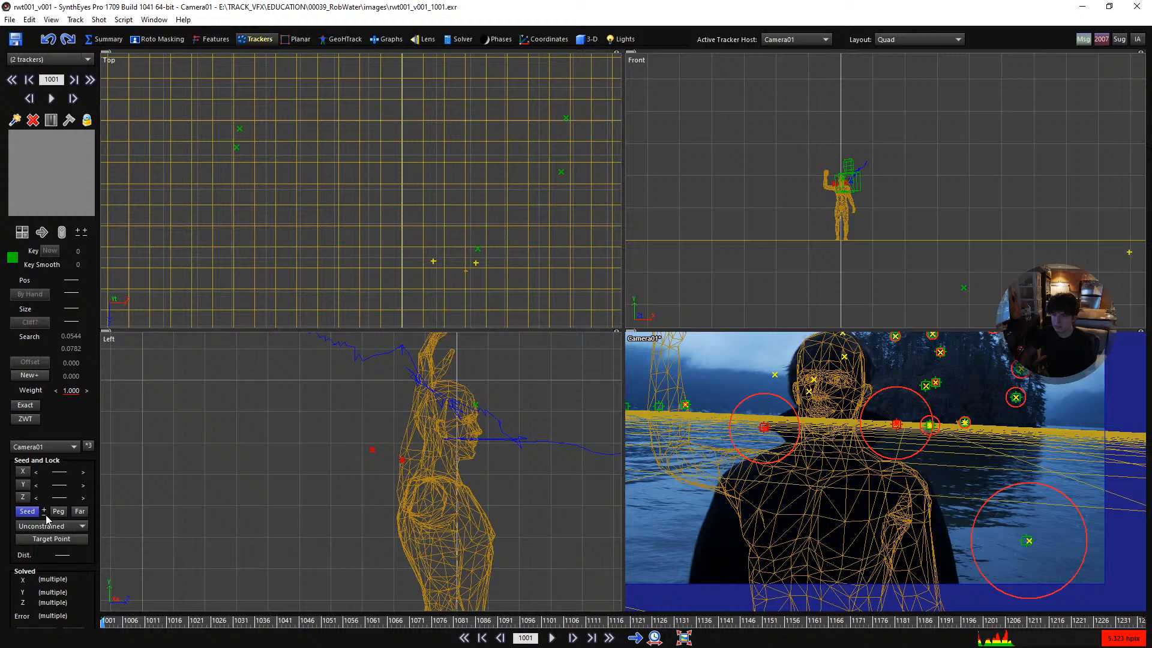
- Examine in side view how the seeded shoulder trackers and the water tracker, Tracker29, sit relative to the standing figure
scroll(354, 454, up, 4)
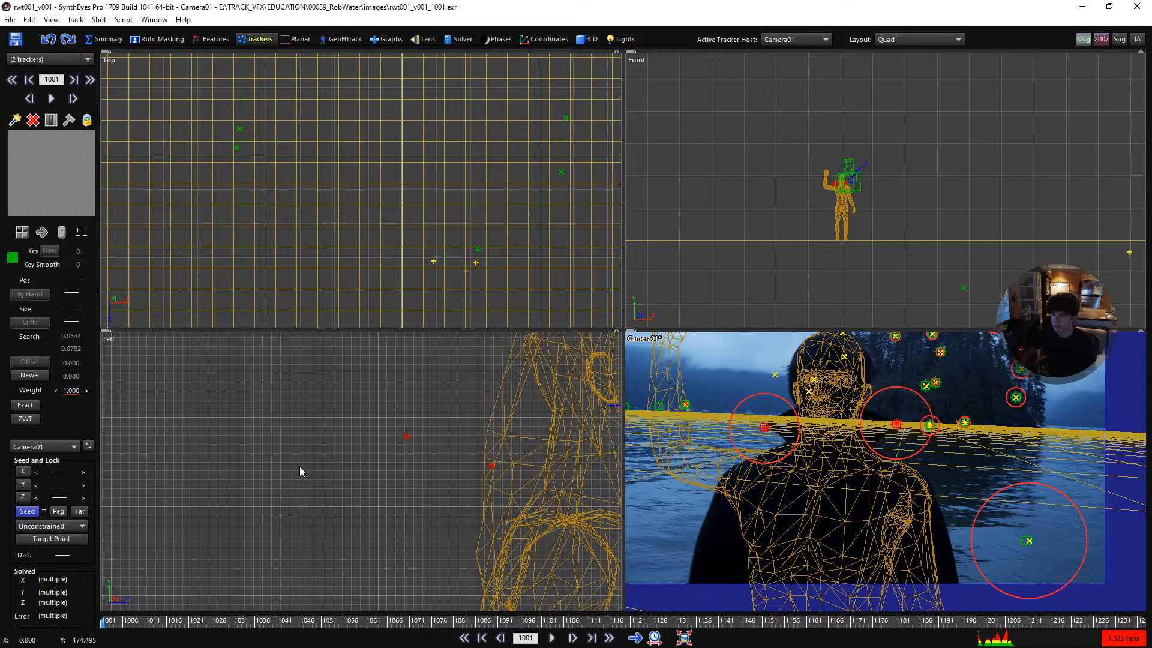
click(369, 464)
click(407, 437)
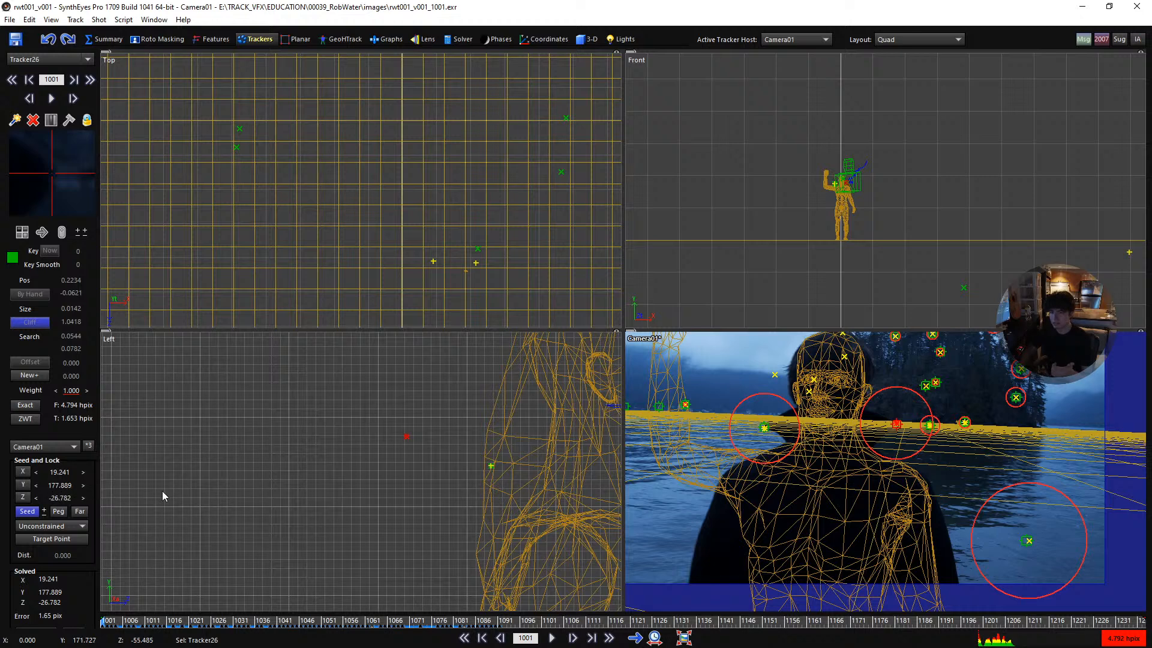
click(386, 473)
scroll(517, 481, down, 4)
scroll(455, 485, down, 7)
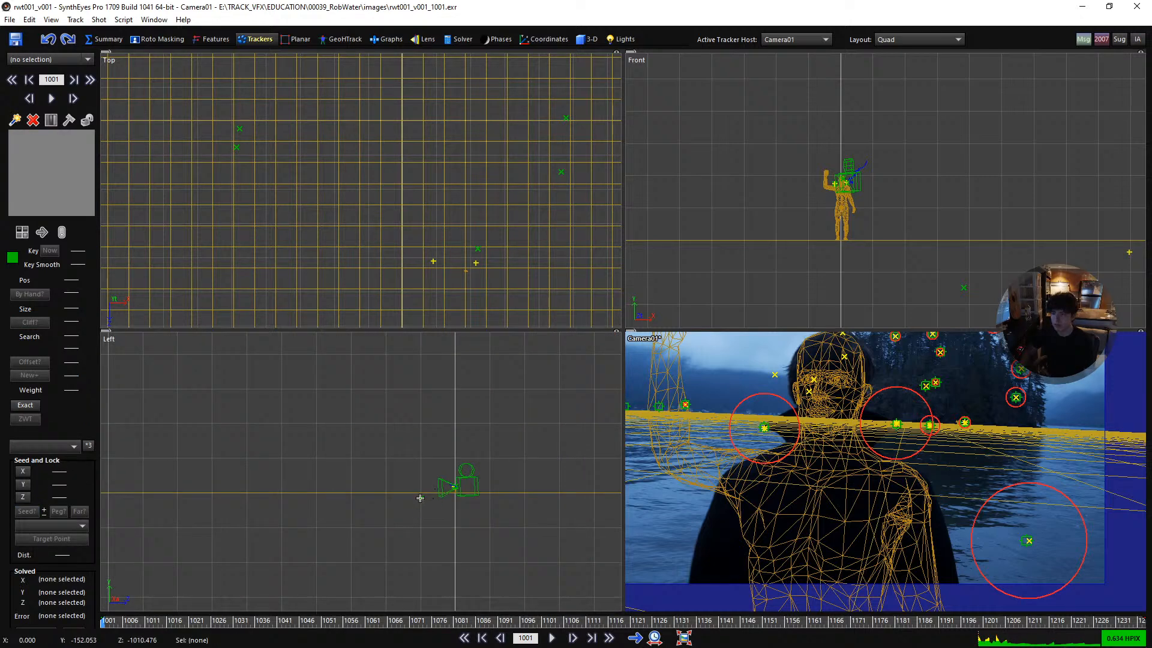
click(420, 497)
scroll(441, 502, up, 5)
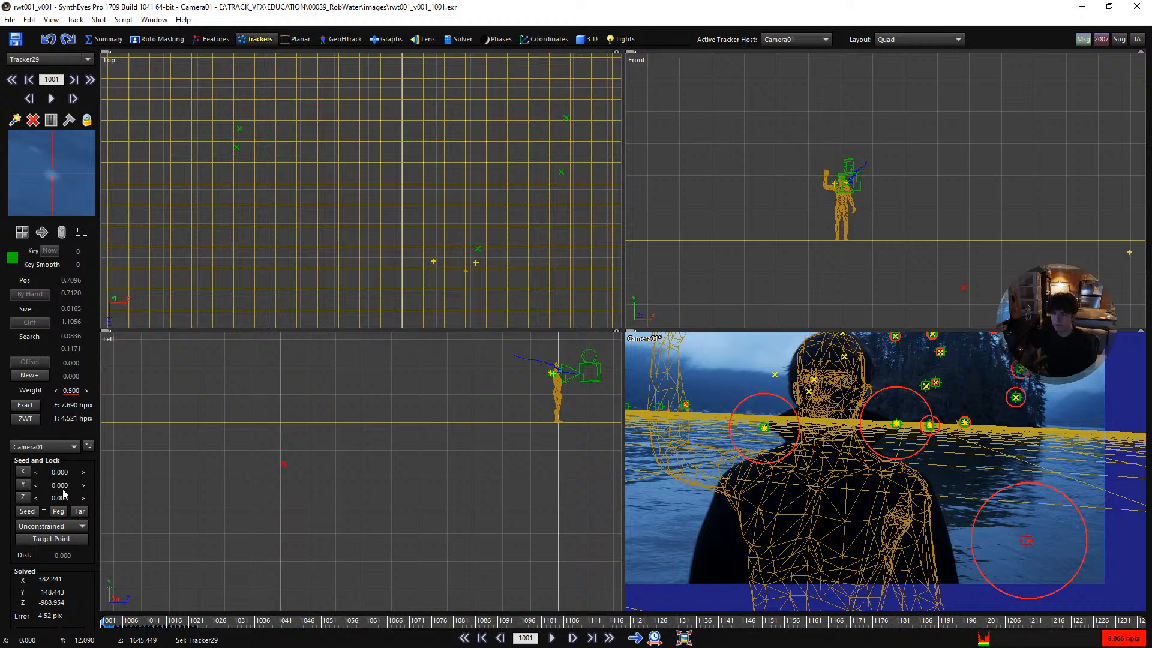
scroll(519, 387, up, 6)
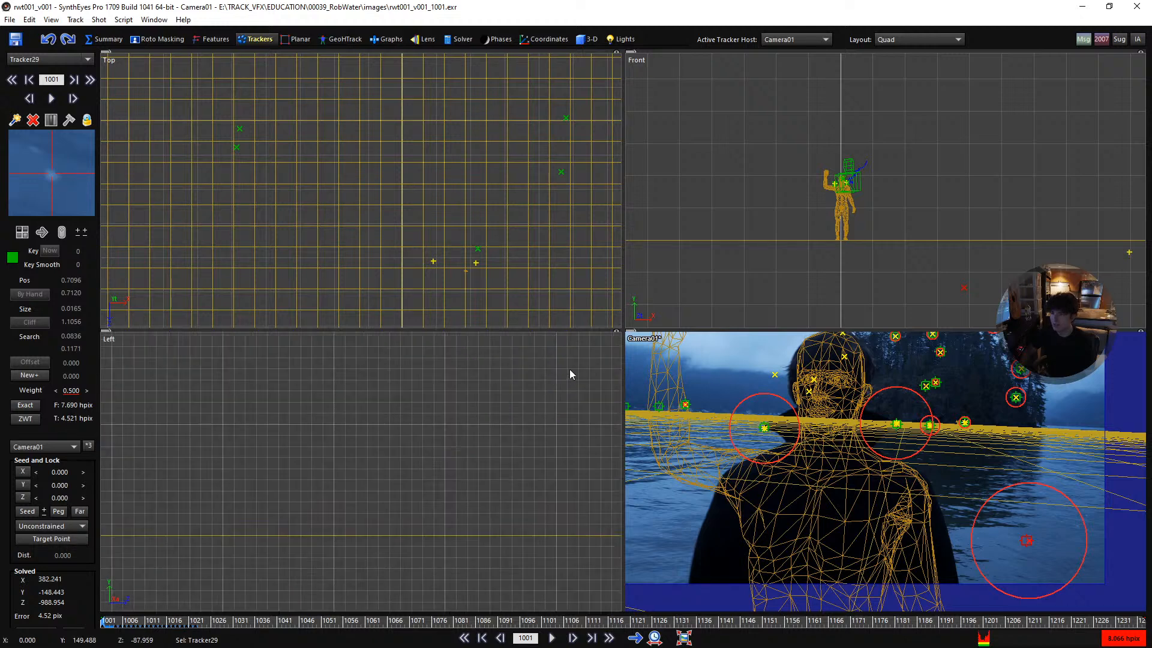
middle_drag(568, 369, 259, 461)
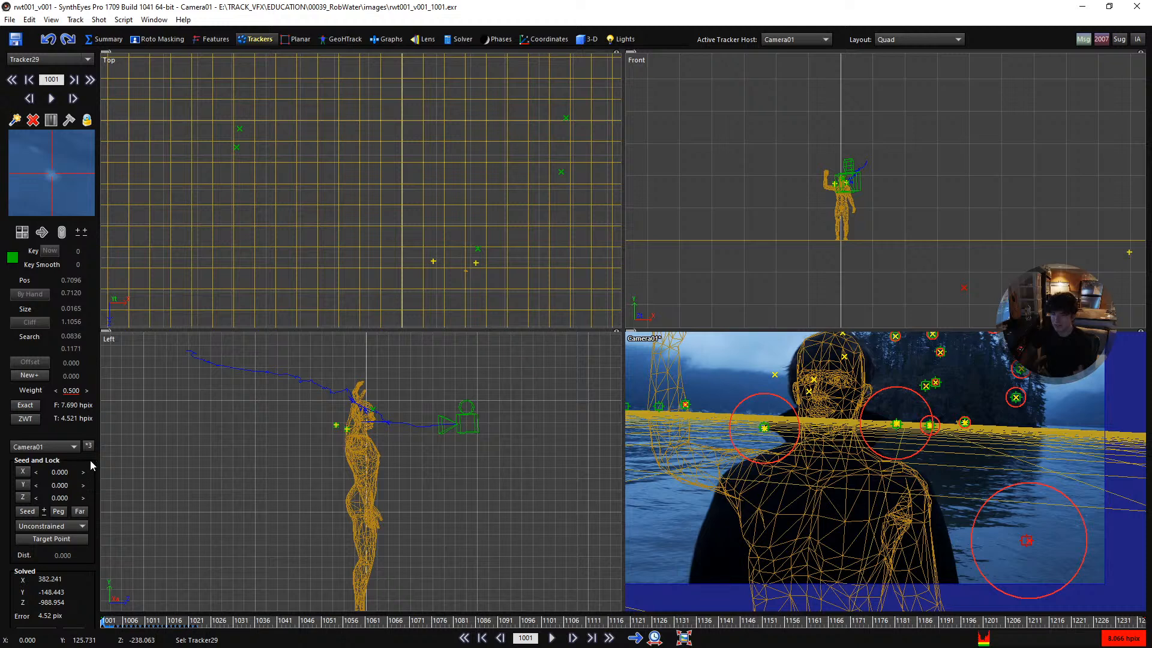
scroll(340, 428, up, 3)
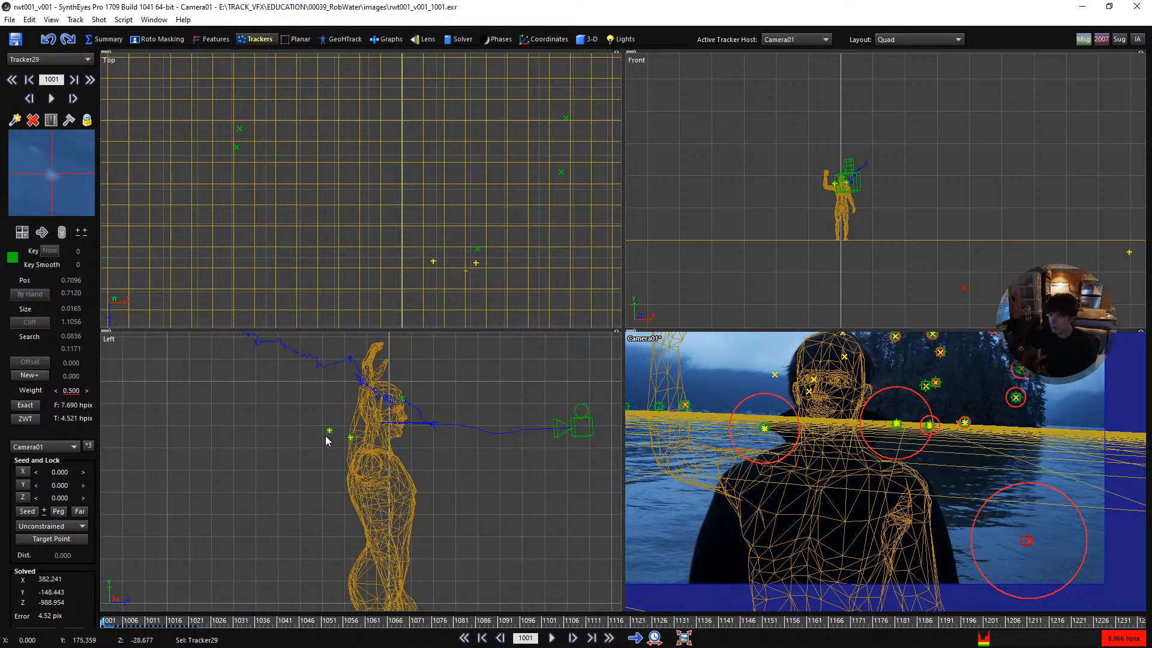
scroll(362, 433, up, 3)
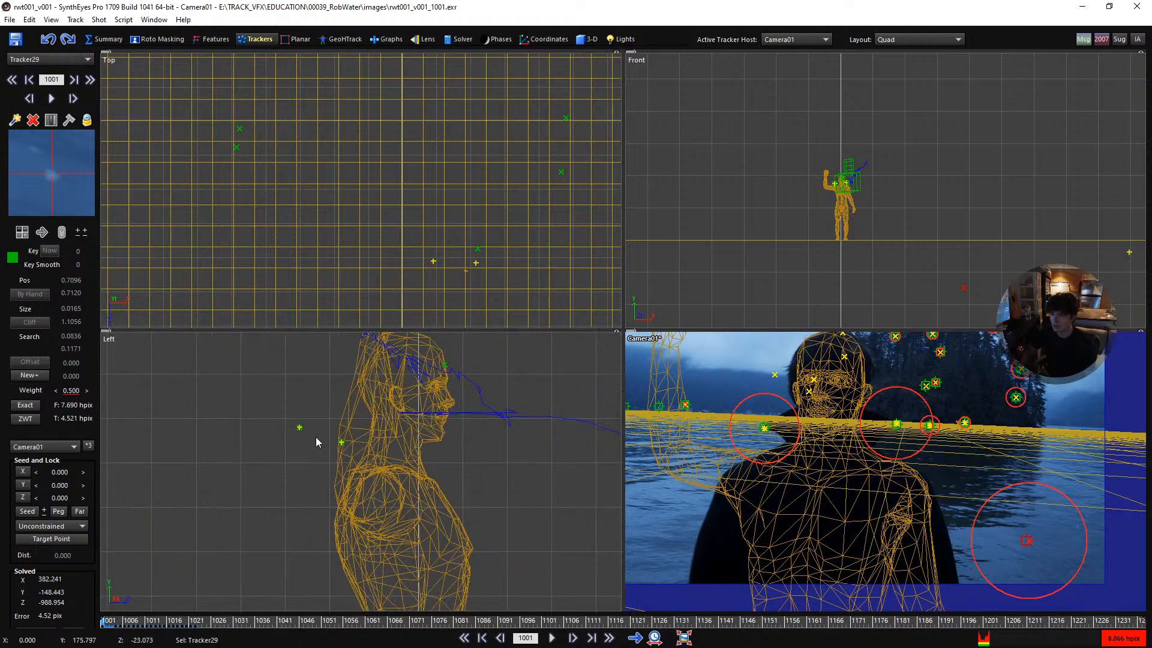
click(341, 440)
scroll(345, 443, down, 6)
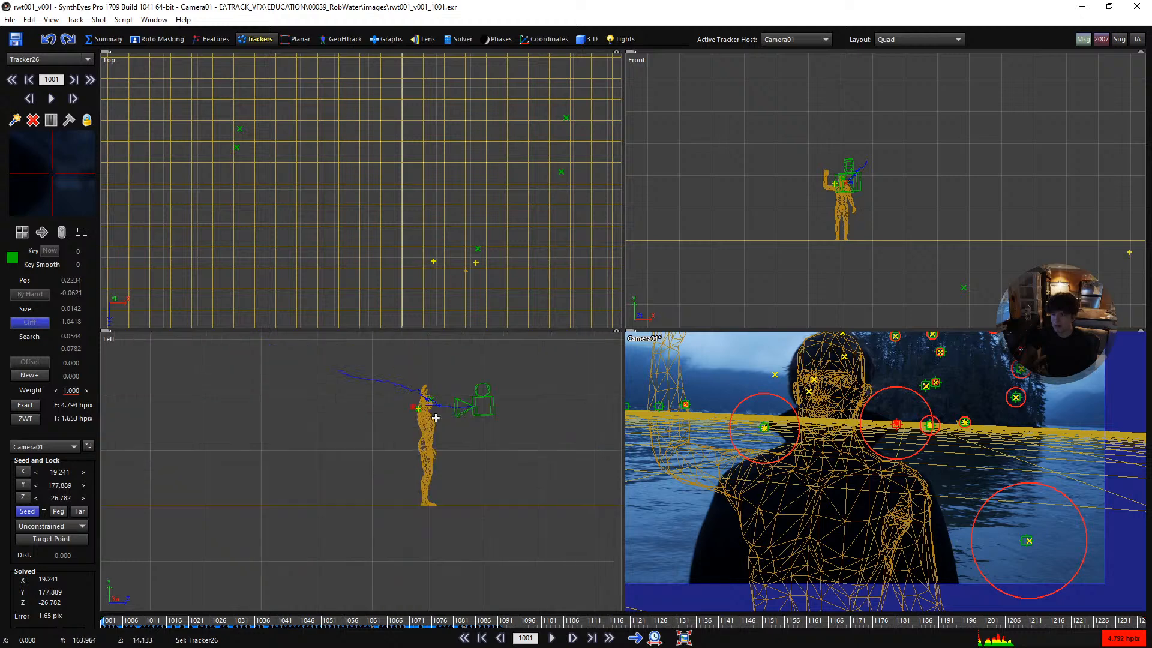
- Seed Tracker29 on the water closer to the camera, at X 225.045, Y -5.352 and Z -520.877, and set it to Lock Point
click(219, 500)
scroll(308, 488, down, 4)
scroll(275, 493, up, 2)
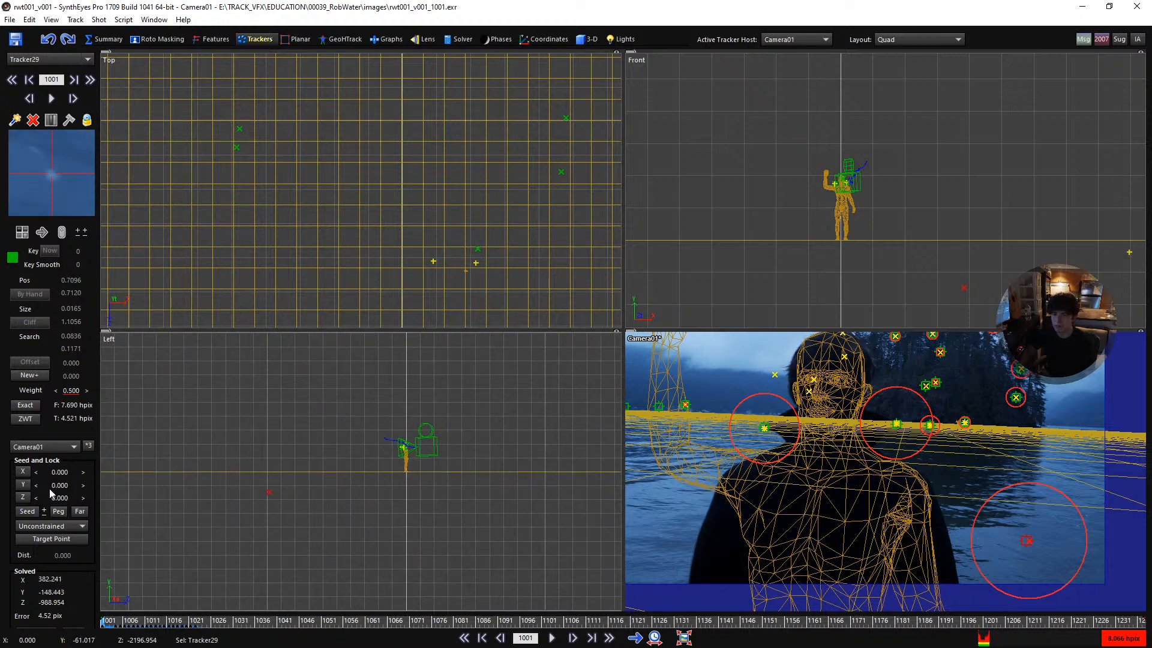
click(43, 511)
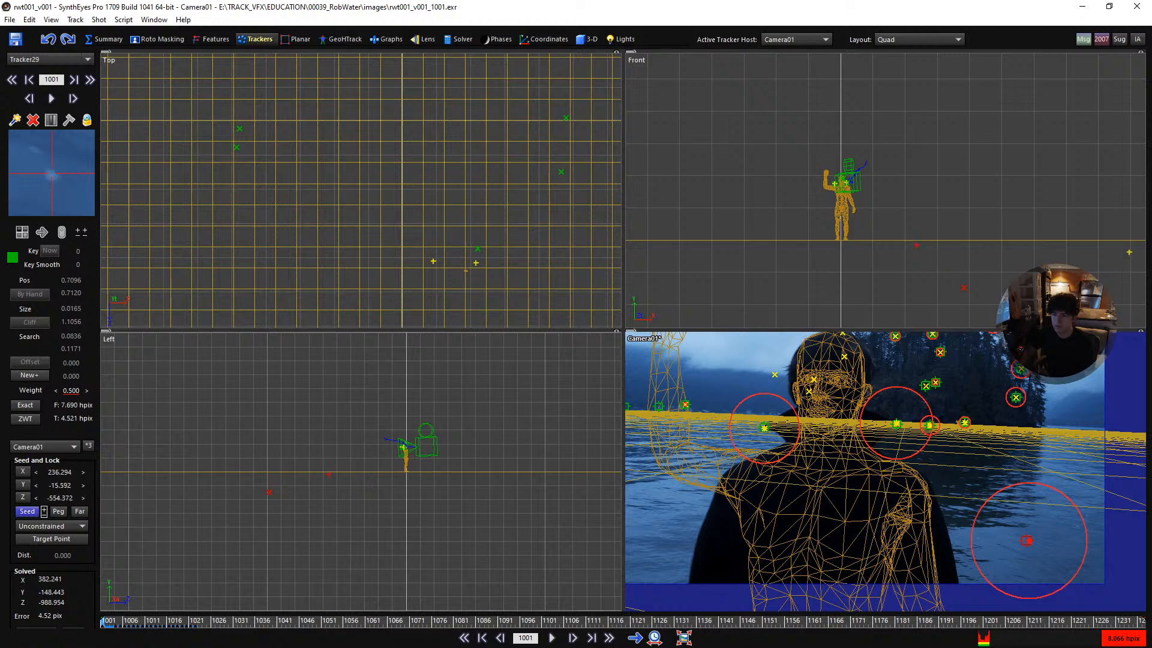
scroll(346, 478, up, 2)
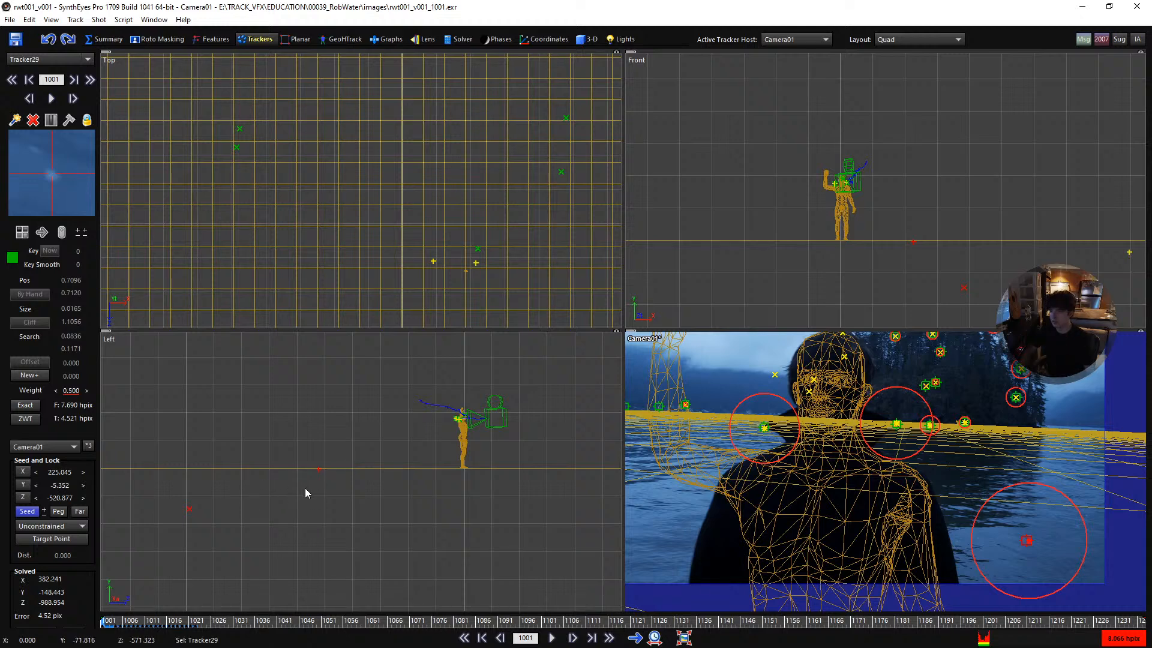
scroll(463, 433, up, 4)
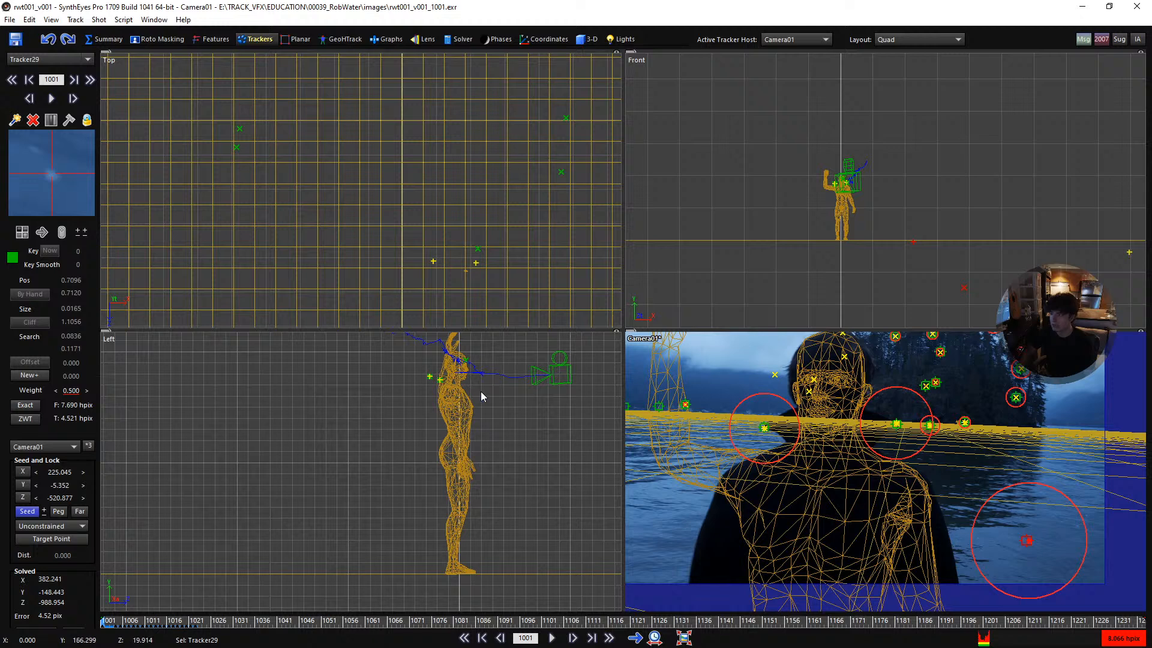
scroll(401, 466, down, 5)
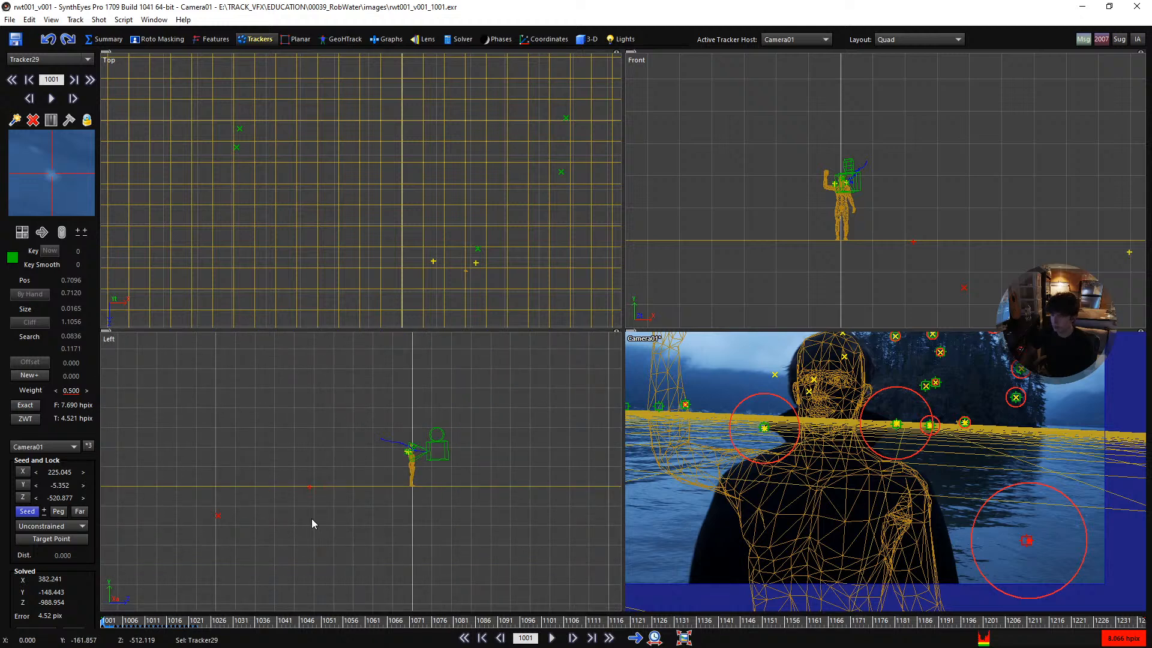
scroll(467, 433, up, 2)
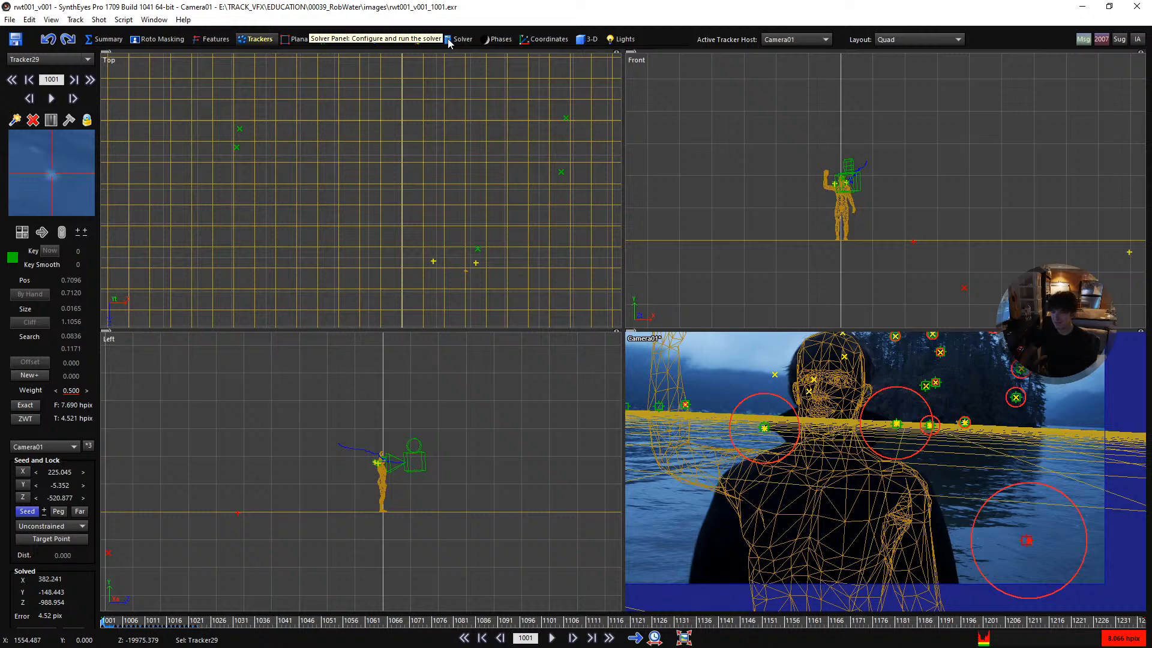
click(51, 526)
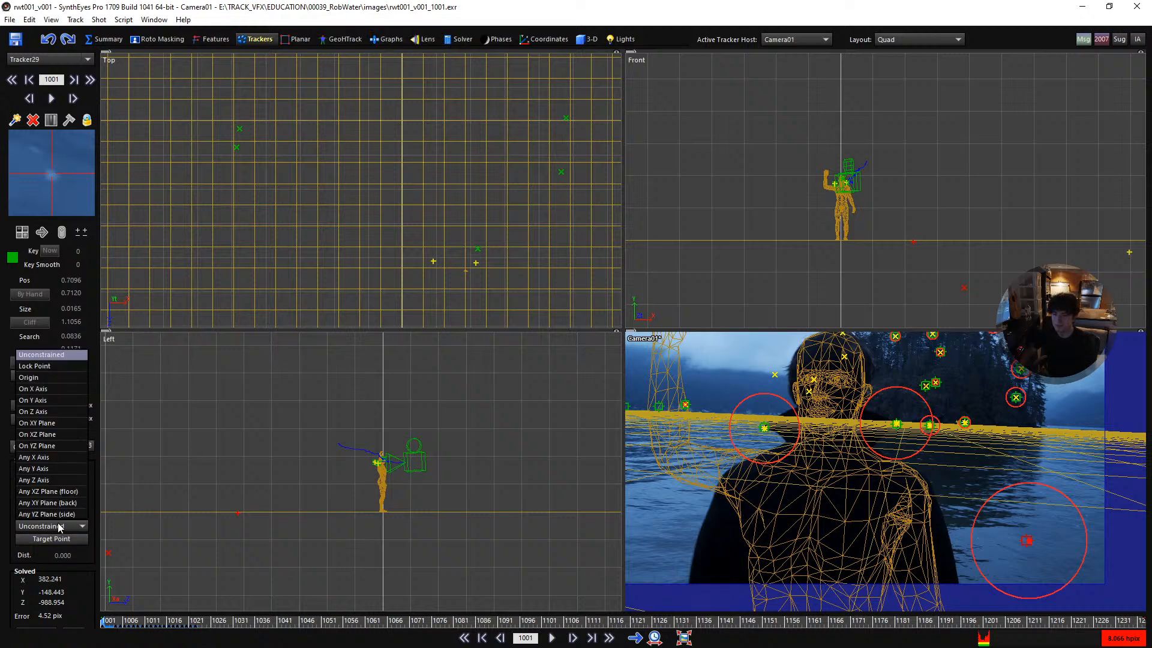
click(52, 360)
- Set the two shoulder trackers, Tracker26 and Tracker27, together to Lock Point
scroll(346, 460, up, 3)
drag(452, 464, 480, 461)
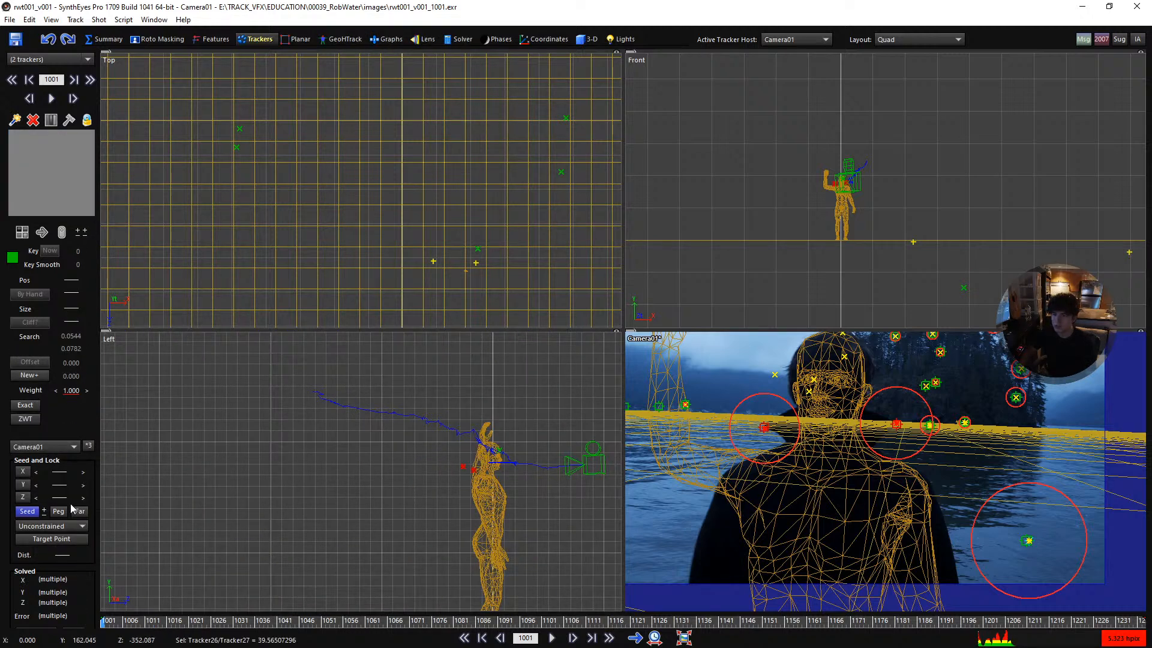
click(66, 527)
click(59, 367)
scroll(370, 482, down, 3)
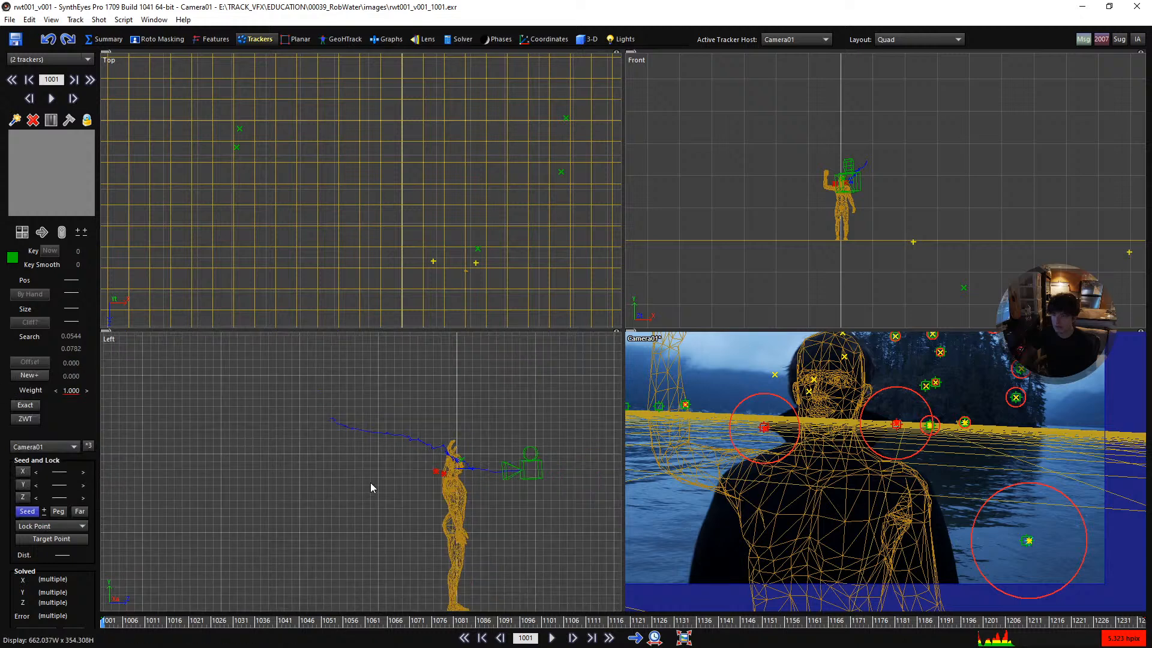
- Change the solving mode to Refine and solve the scene again with the locked trackers
click(457, 39)
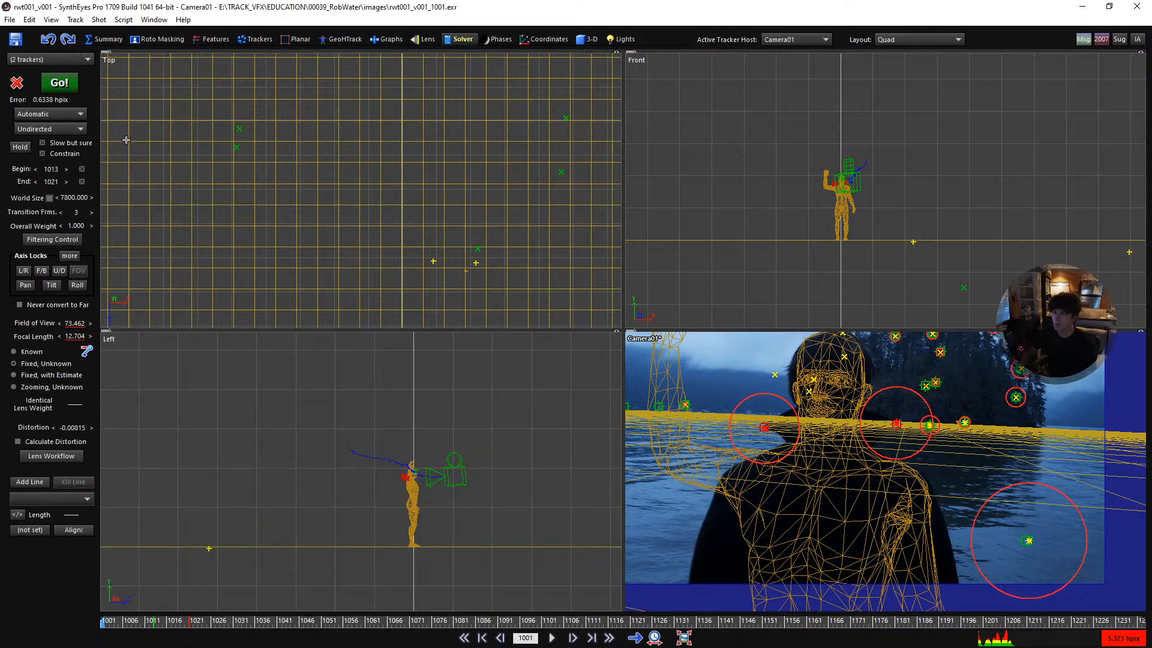
click(73, 115)
click(72, 151)
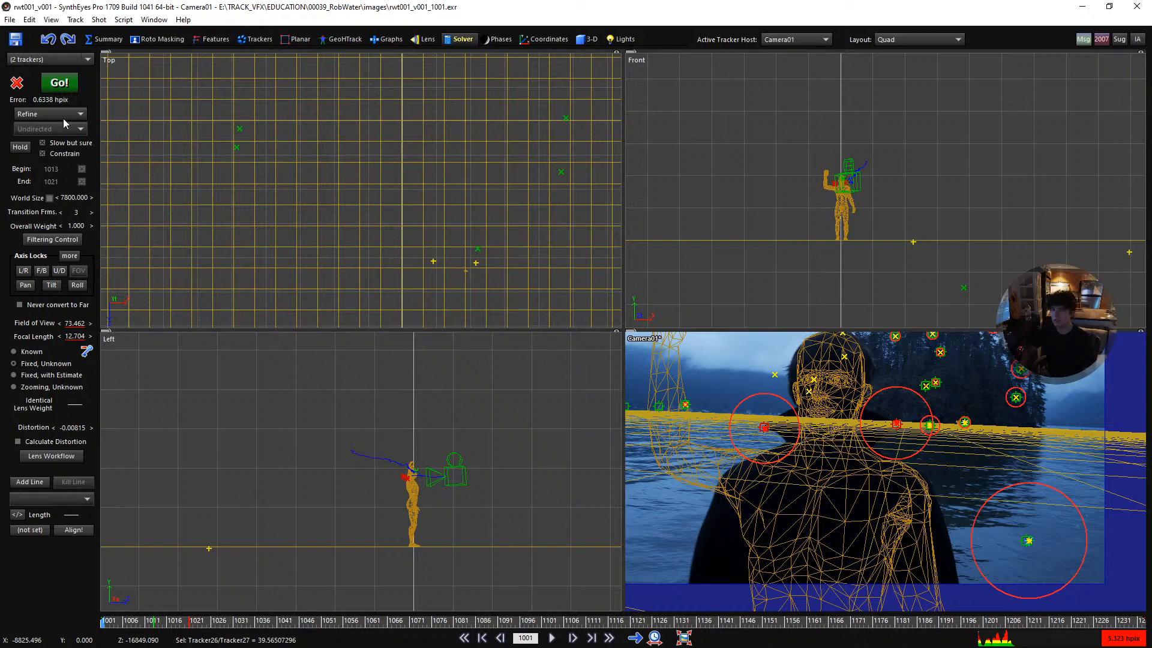
click(69, 84)
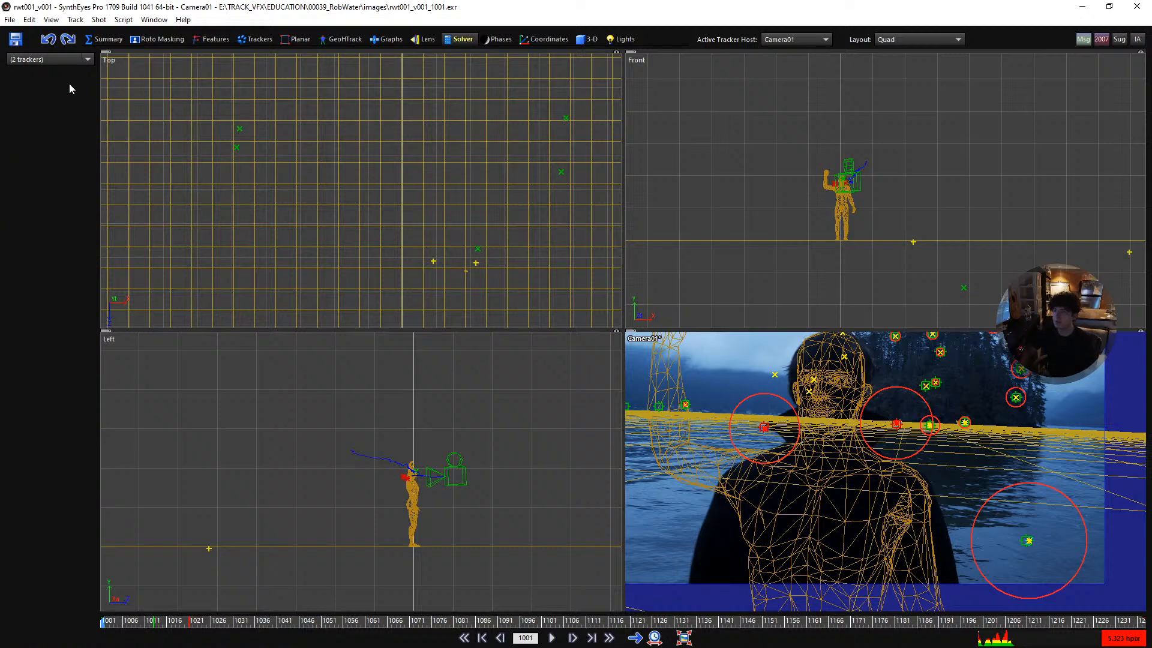
click(228, 213)
- Play the shot in the full camera view to check the figure and ground plane against the footage, and return to frame 1001
scroll(448, 415, down, 3)
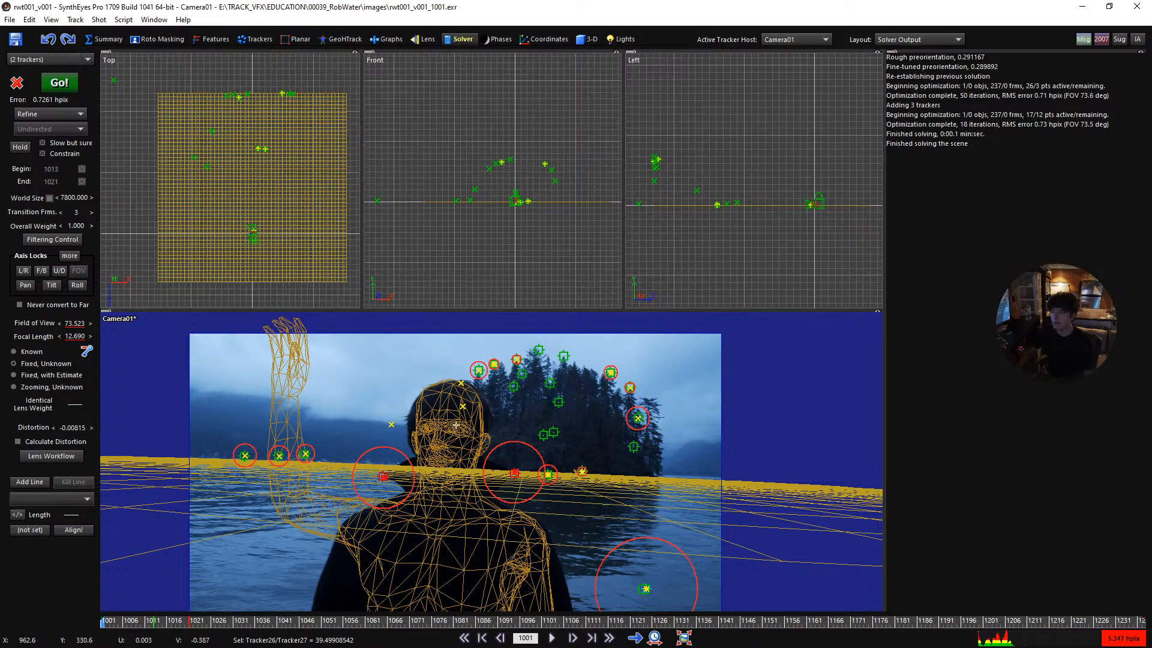
scroll(456, 425, up, 2)
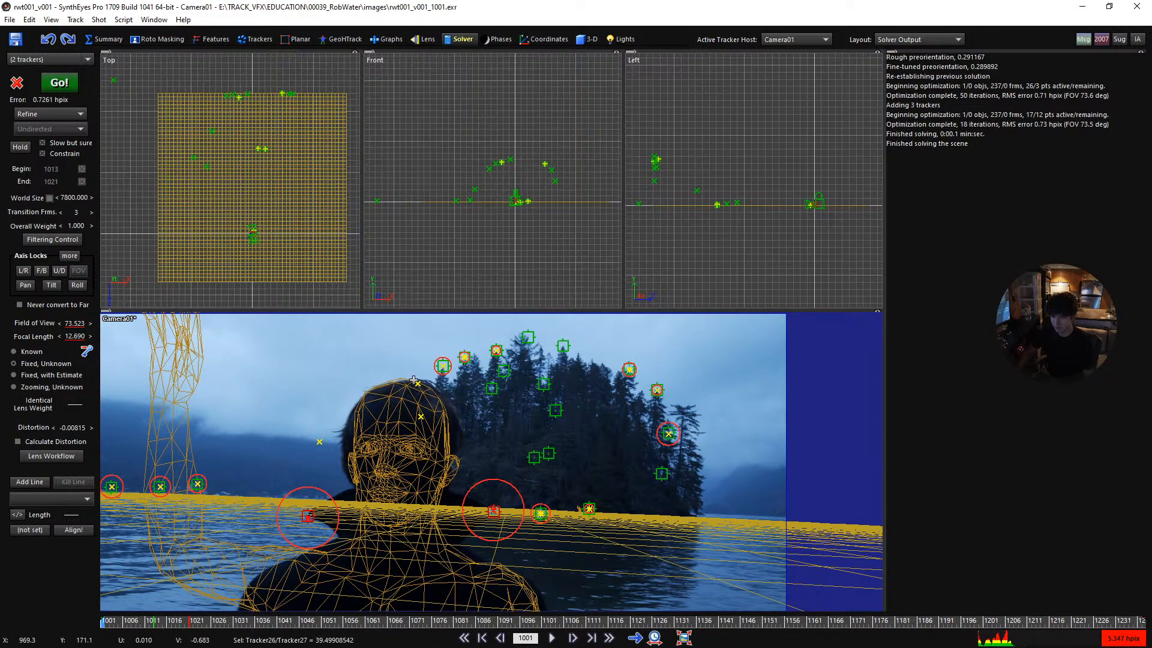
key(1)
scroll(617, 361, down, 3)
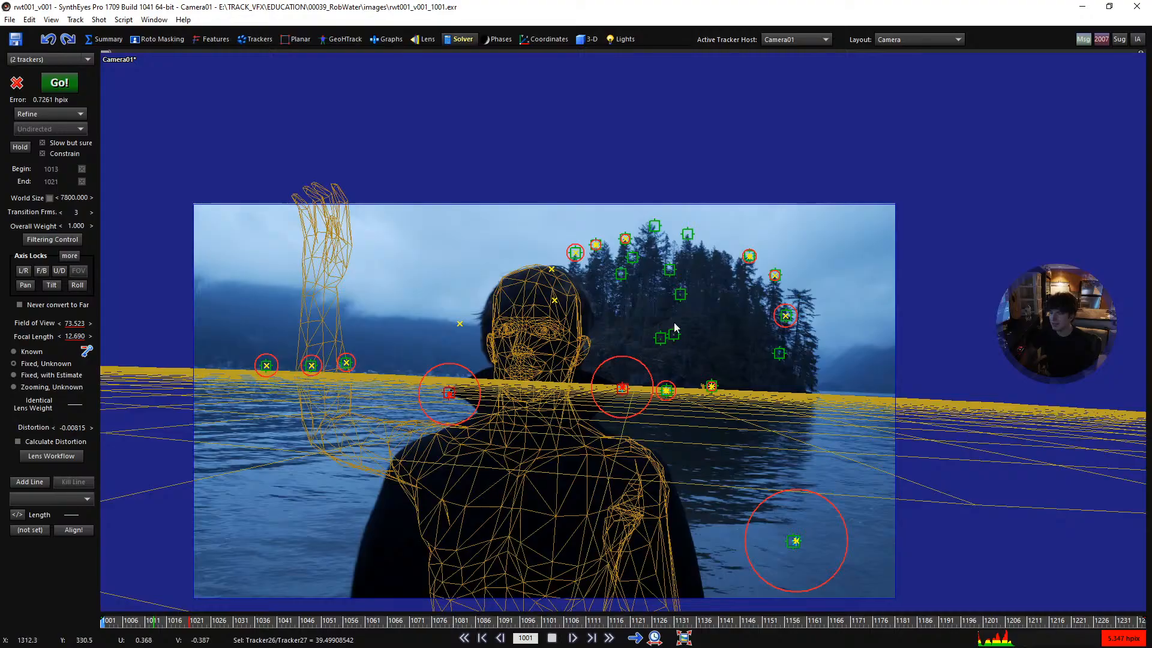
key(space)
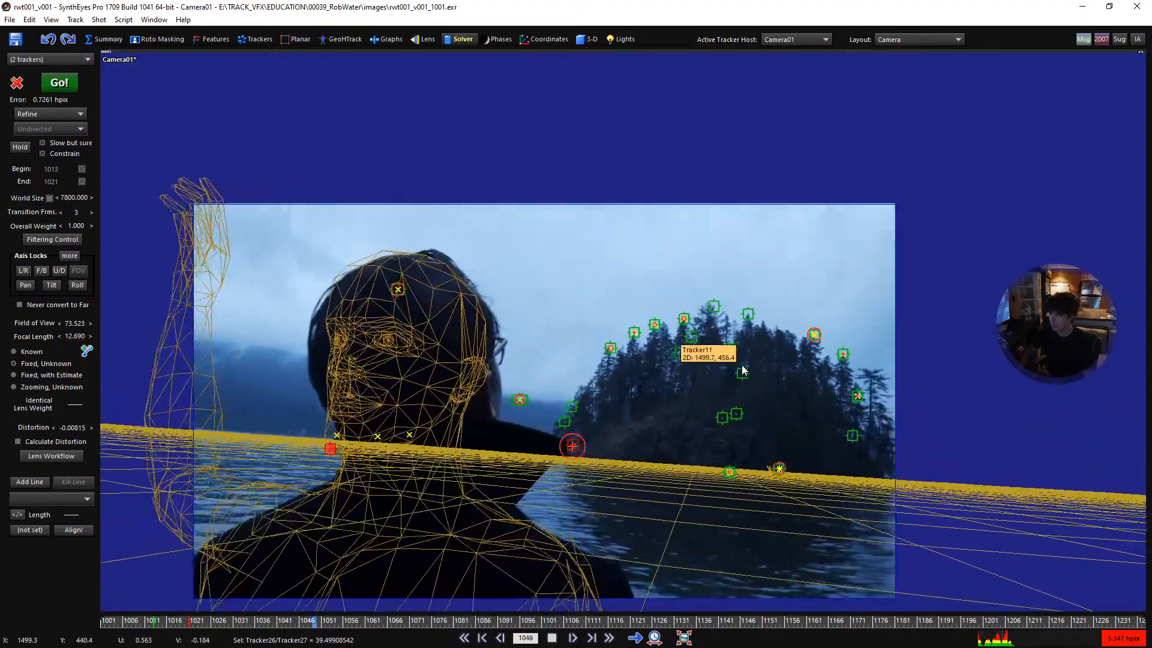
key(space)
drag(509, 613, 95, 594)
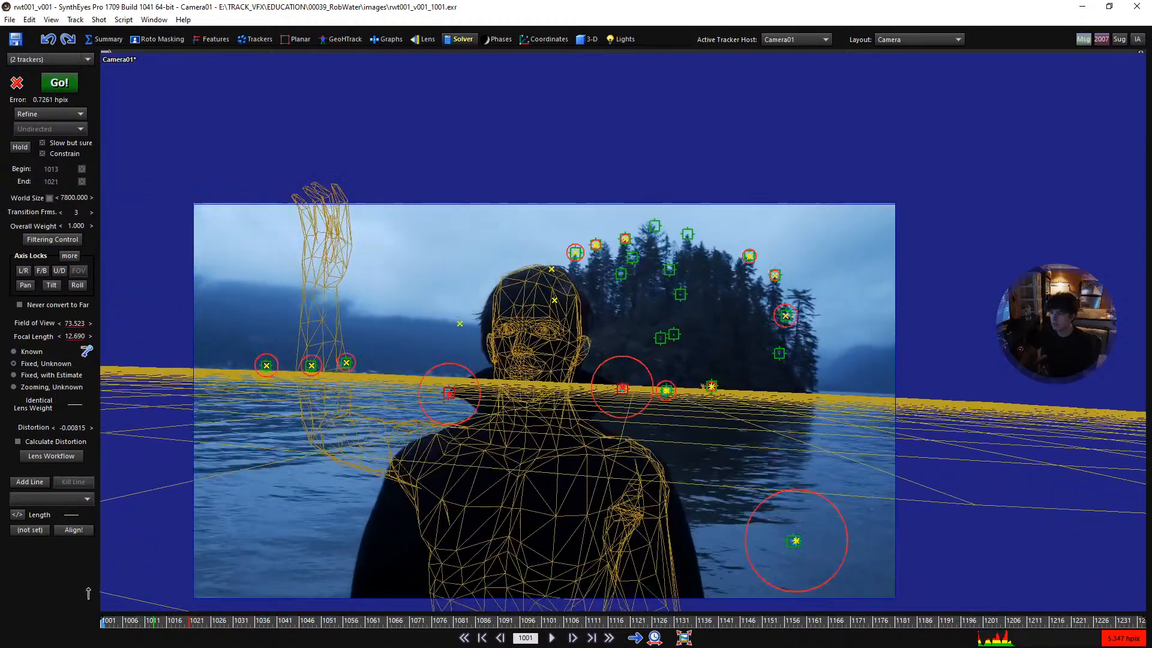
- Play the shot with the water tracker Tracker29 selected to check how it and the ground plane follow the footage, and return to frame 1001
click(793, 541)
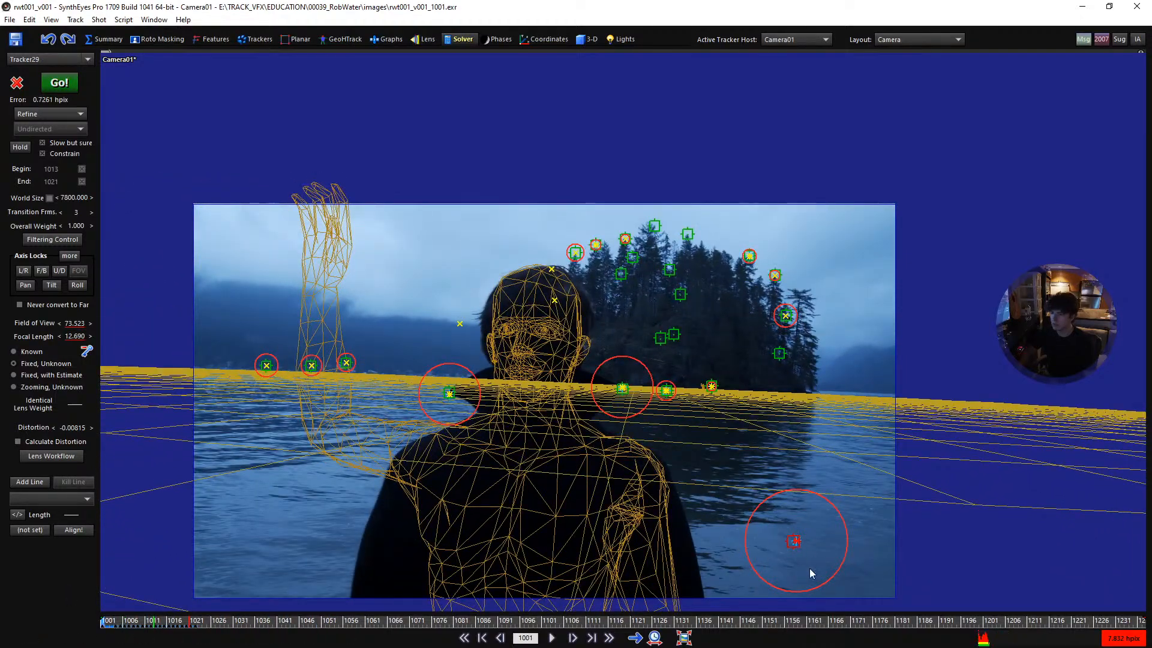
scroll(784, 567, up, 2)
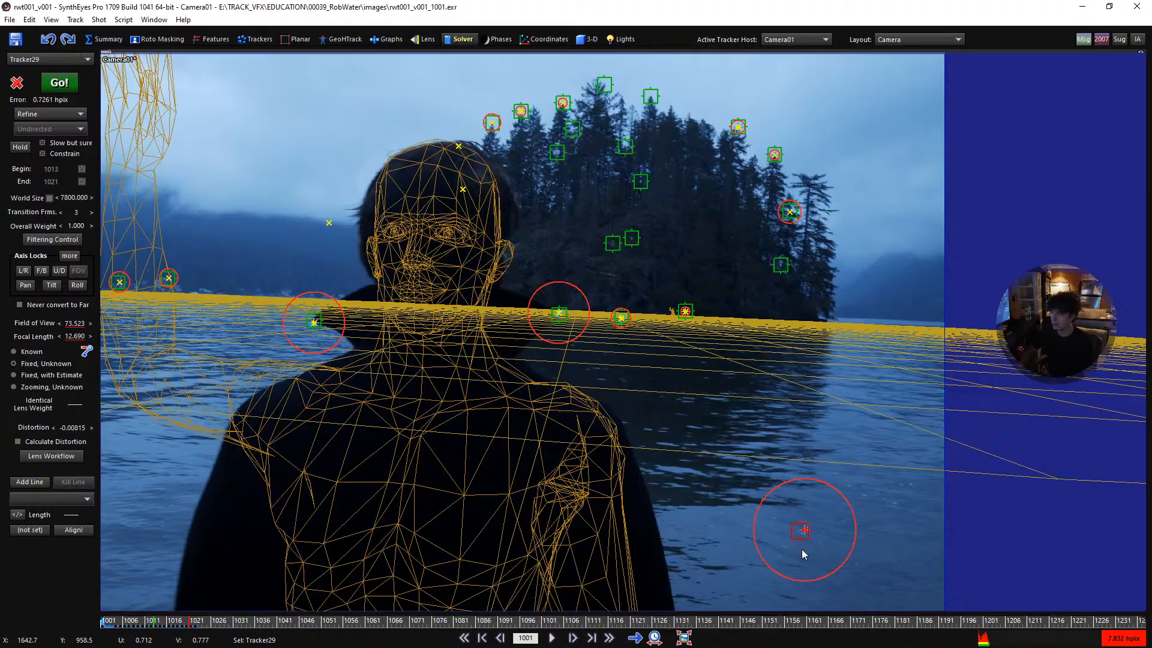
key(space)
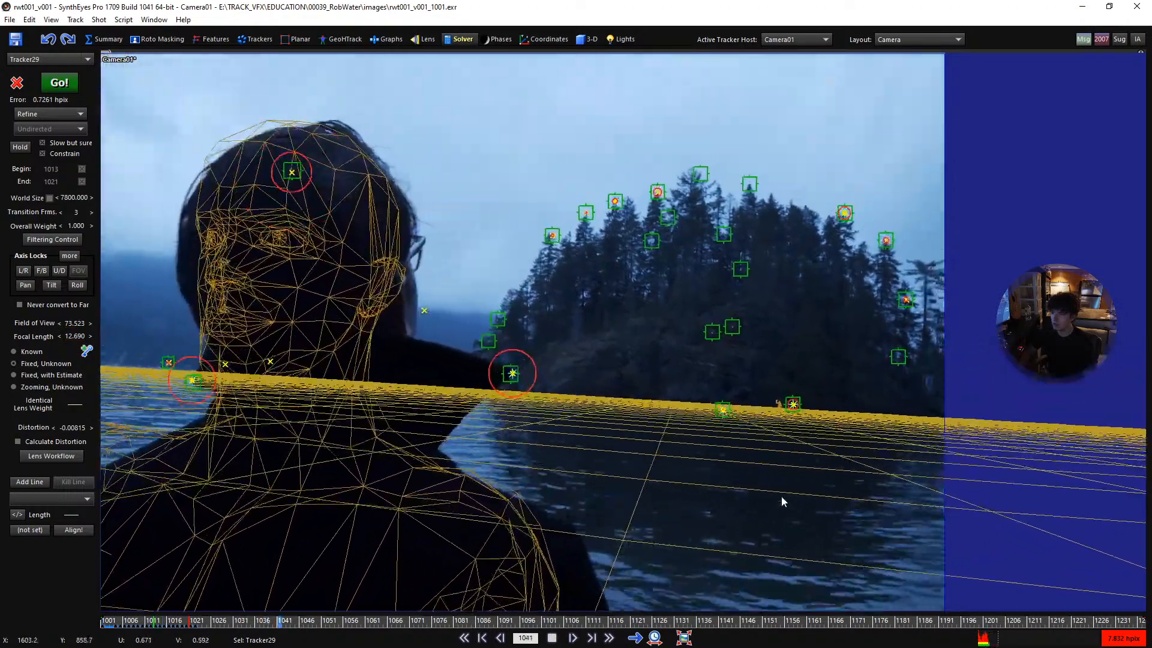
scroll(779, 489, down, 3)
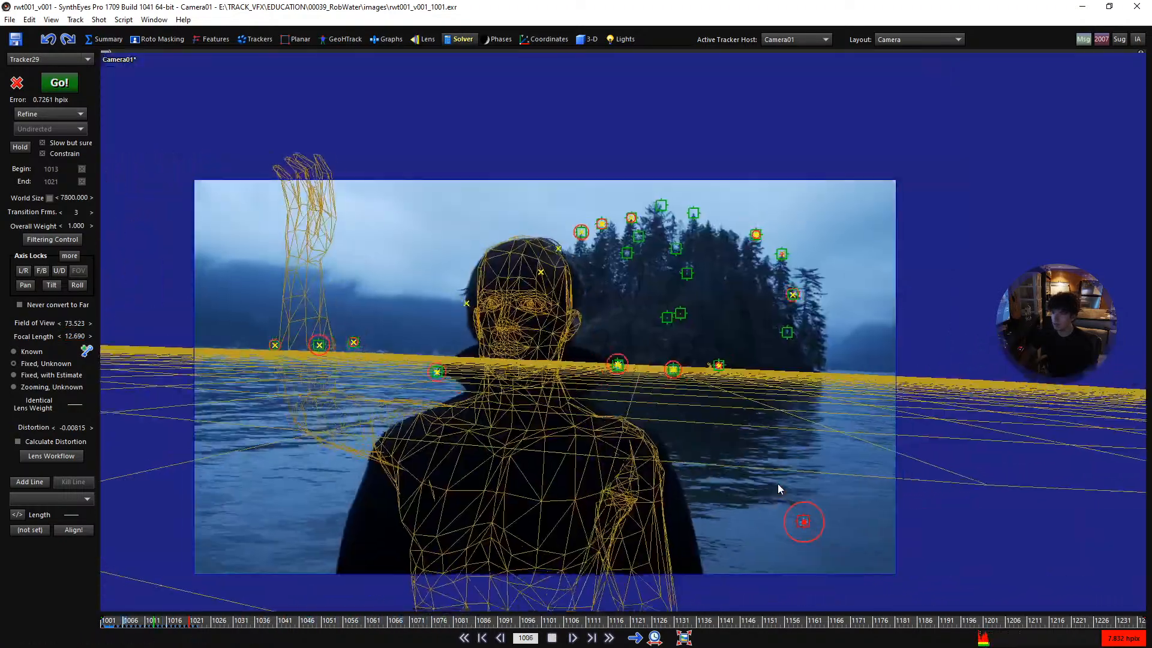
key(space)
mouse_move(867, 545)
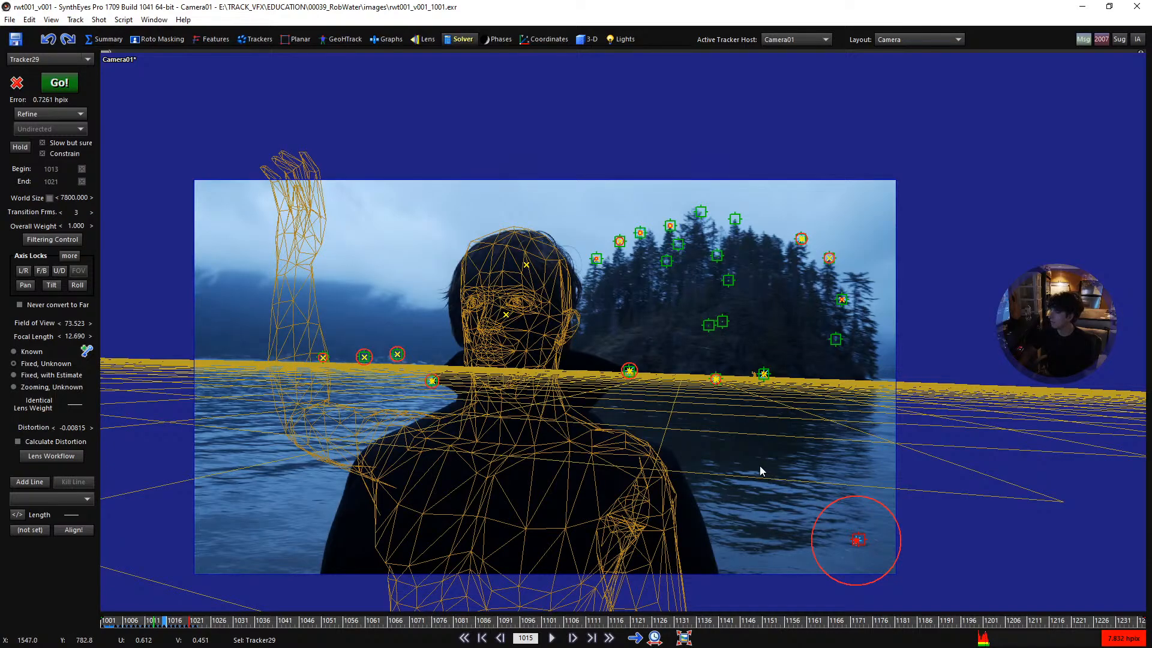
key(space)
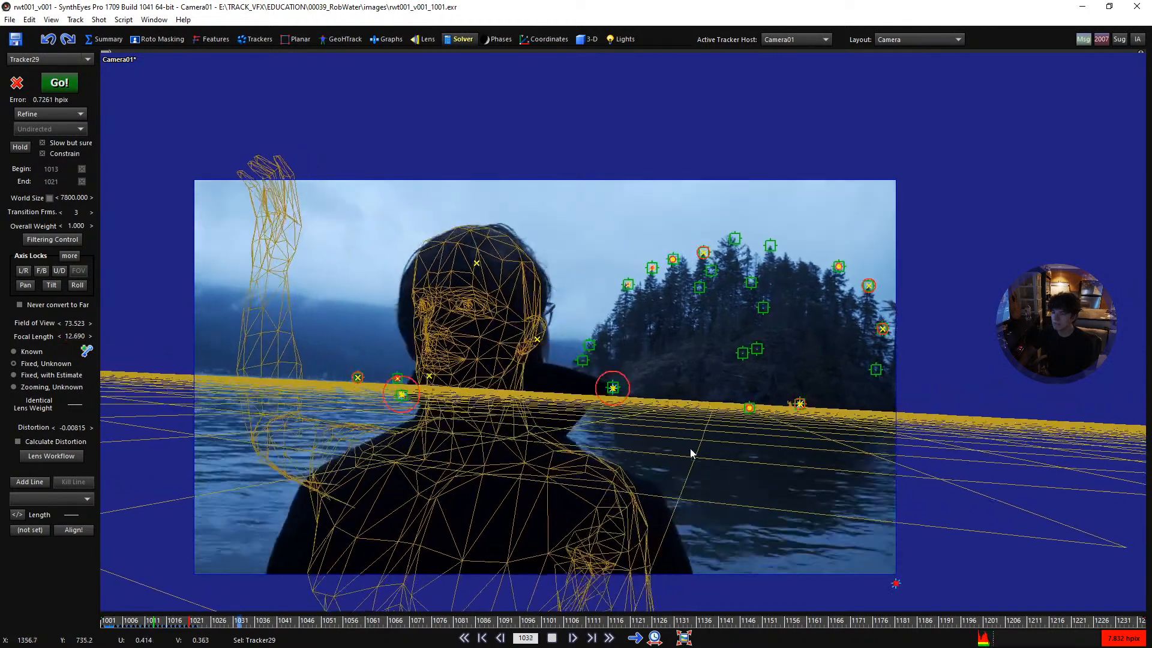
key(space)
drag(439, 624, 80, 600)
- Hide the human meshes in the camera view and play the shot closer in to inspect the man's coat
click(531, 437)
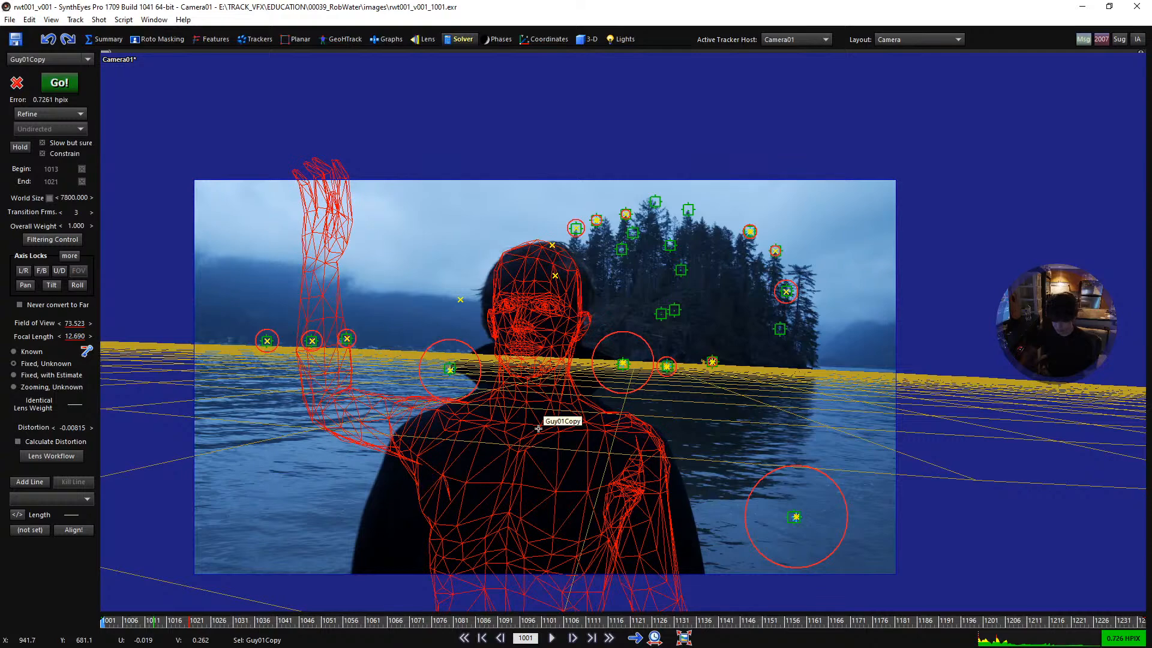
key(m)
scroll(536, 307, up, 5)
key(space)
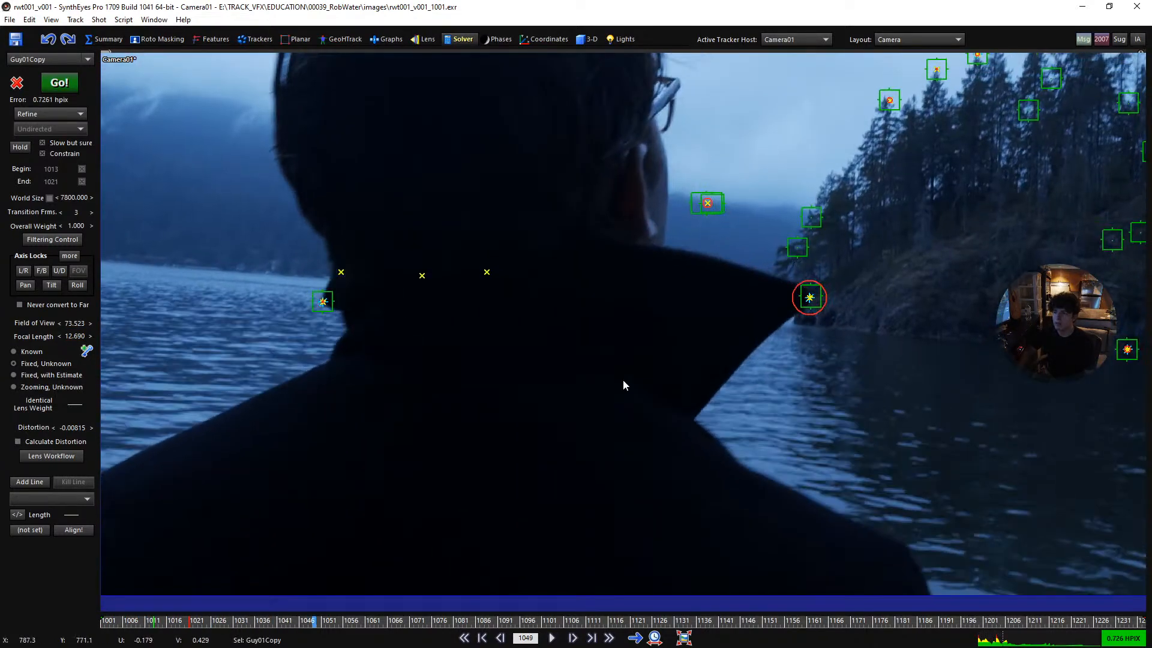
key(space)
scroll(591, 386, down, 5)
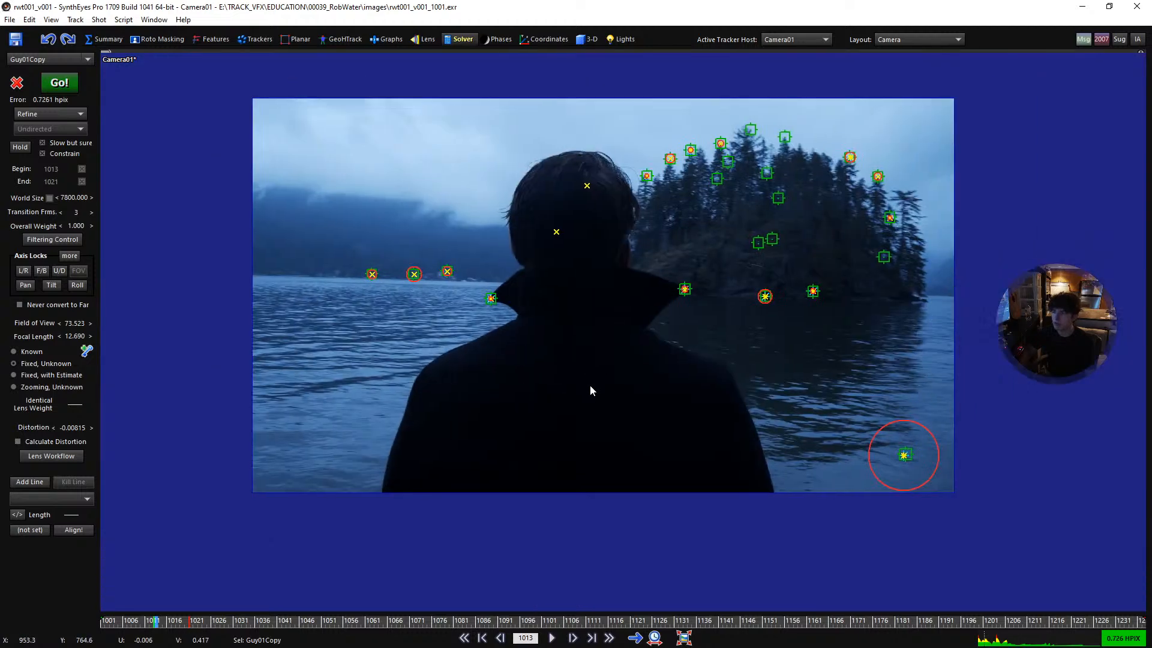
- Brighten the footage in Image Preparation by lowering the mid level to 0.184, and accept flushing the cached frames
key(shift+p)
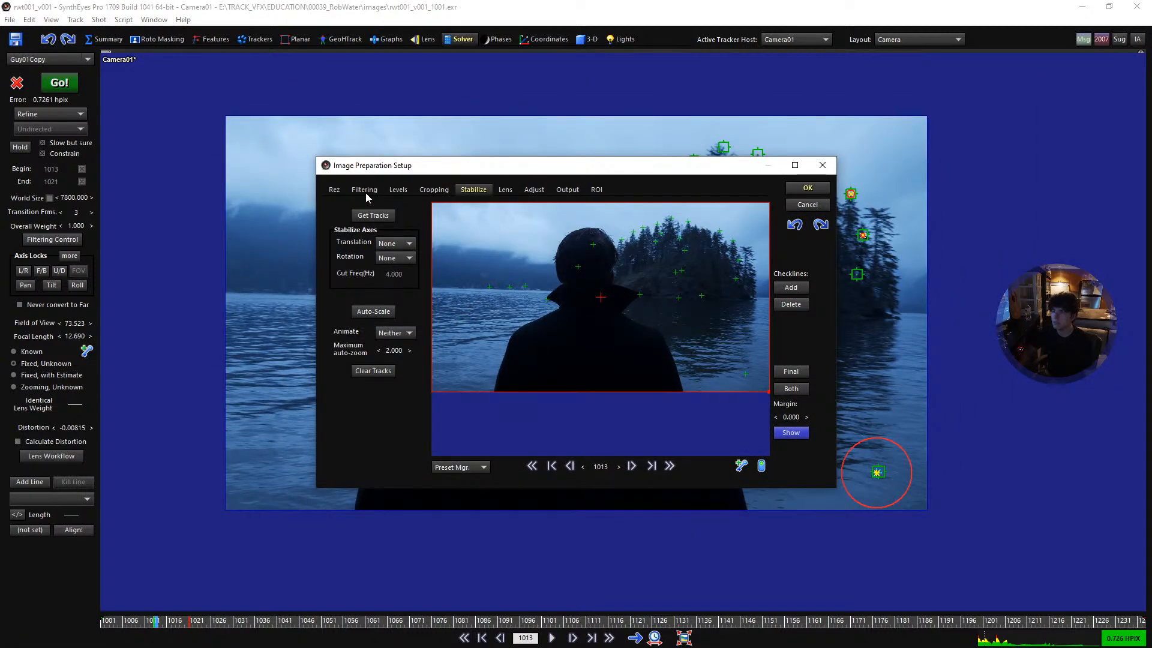
click(397, 190)
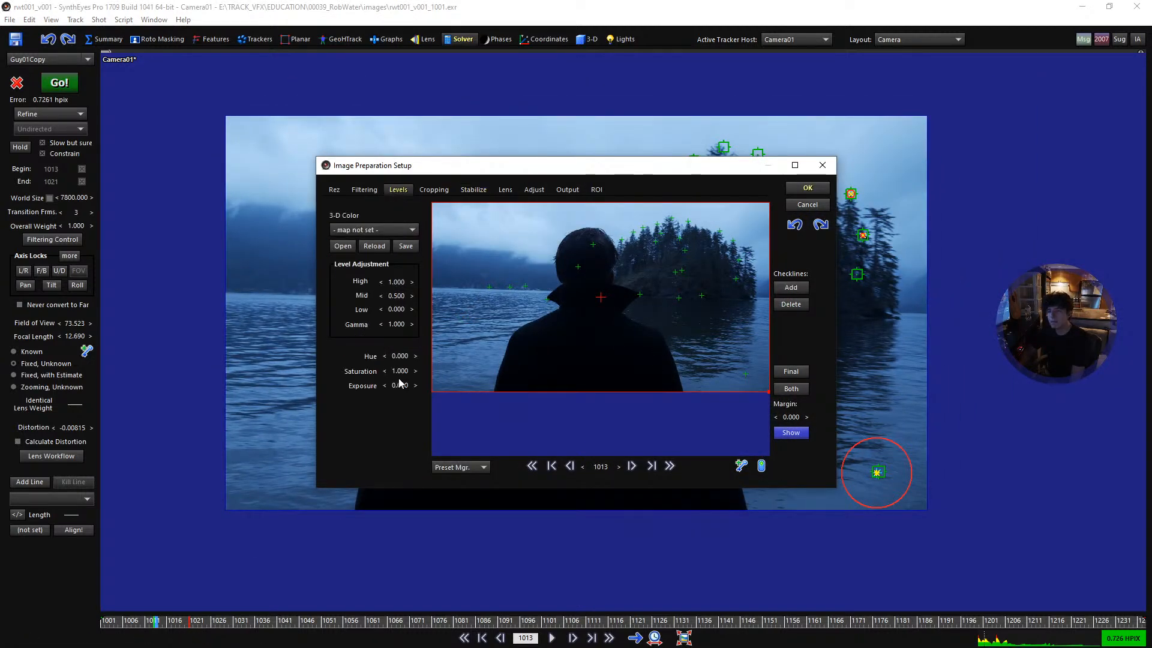
double_click(398, 295)
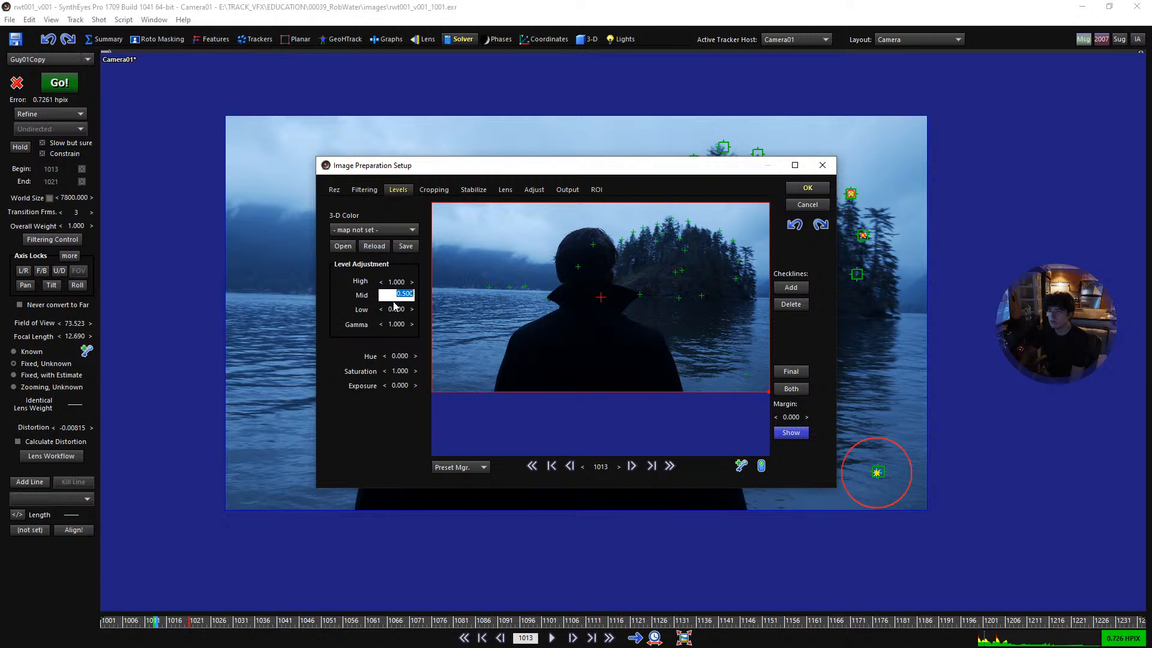
text(0.3)
key(Return)
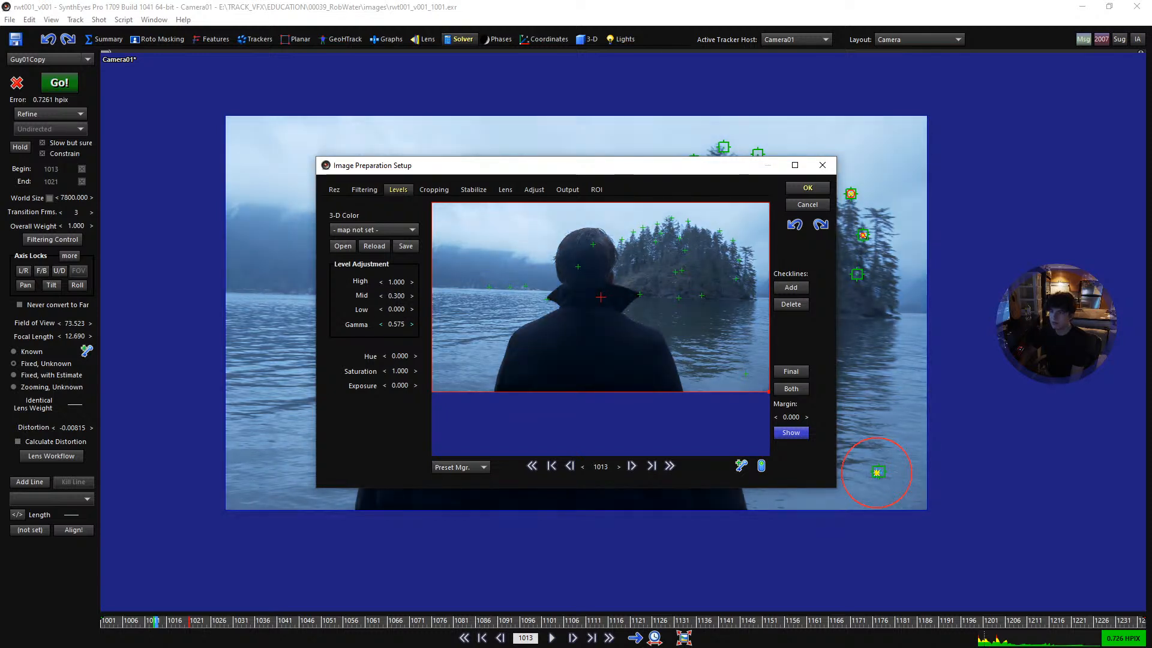
drag(397, 295, 379, 295)
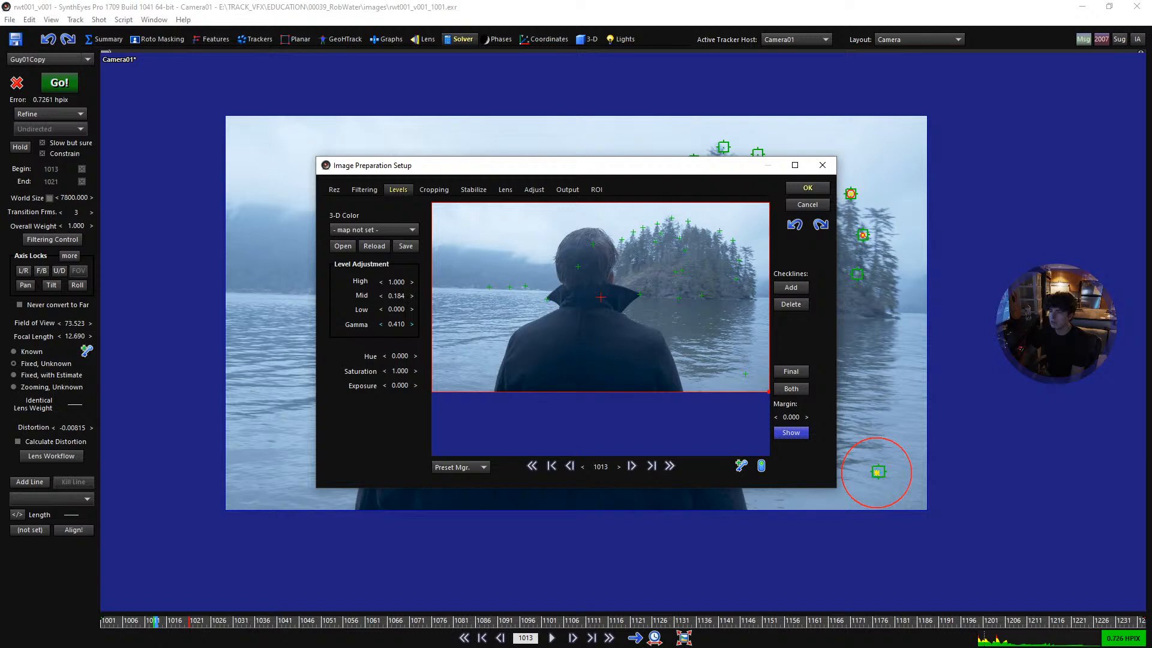
click(365, 191)
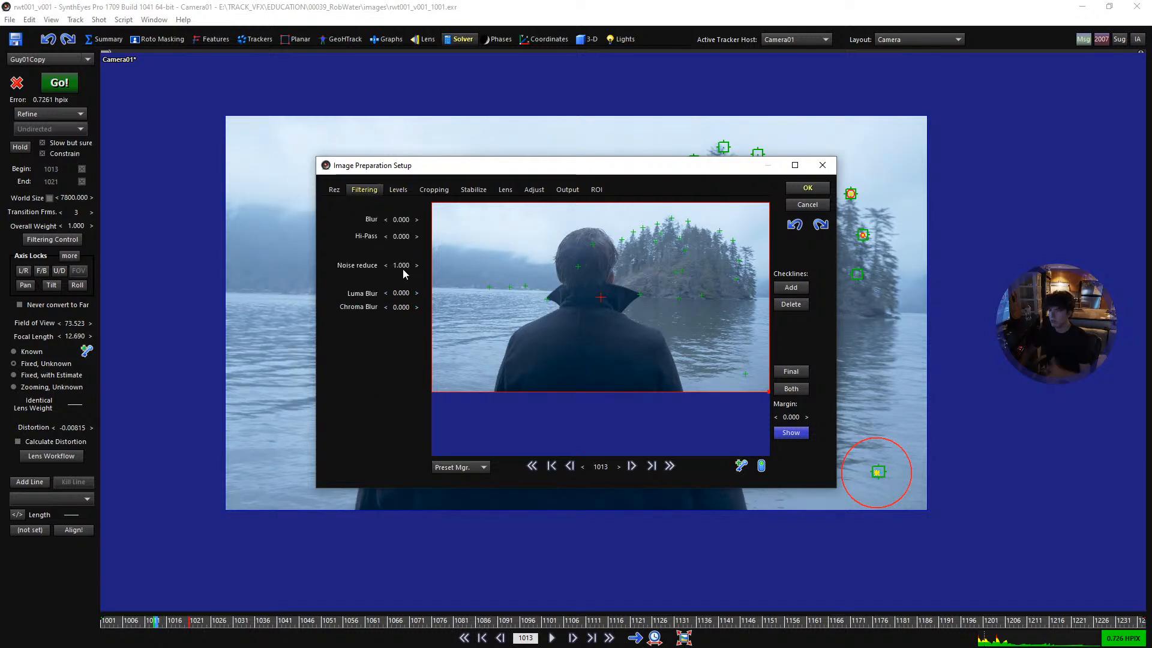
click(806, 189)
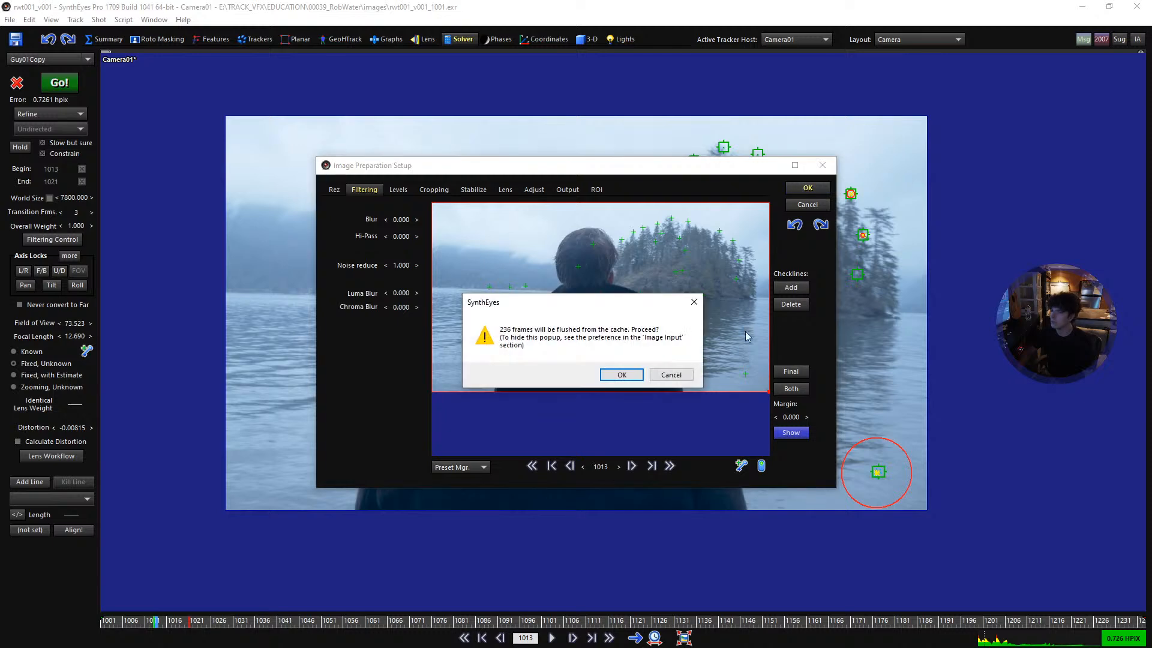
click(621, 375)
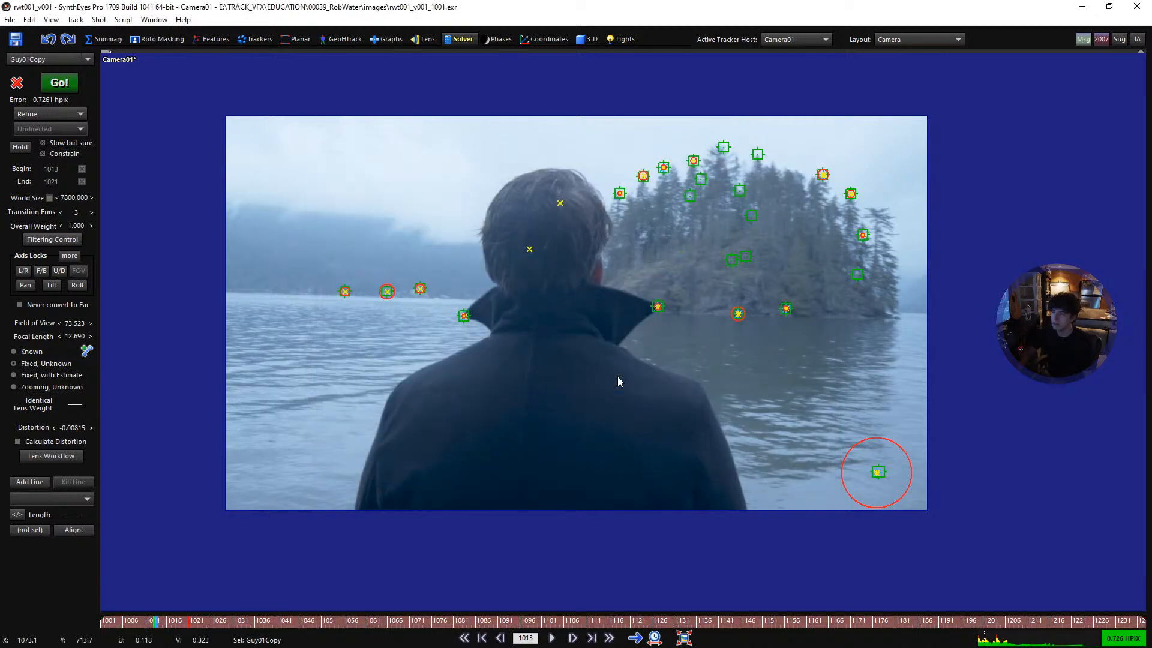
- Examine the man's coat and shoulders in the brightened footage at frames 1013 and 1030 for trackable detail
scroll(617, 380, up, 5)
scroll(569, 381, down, 5)
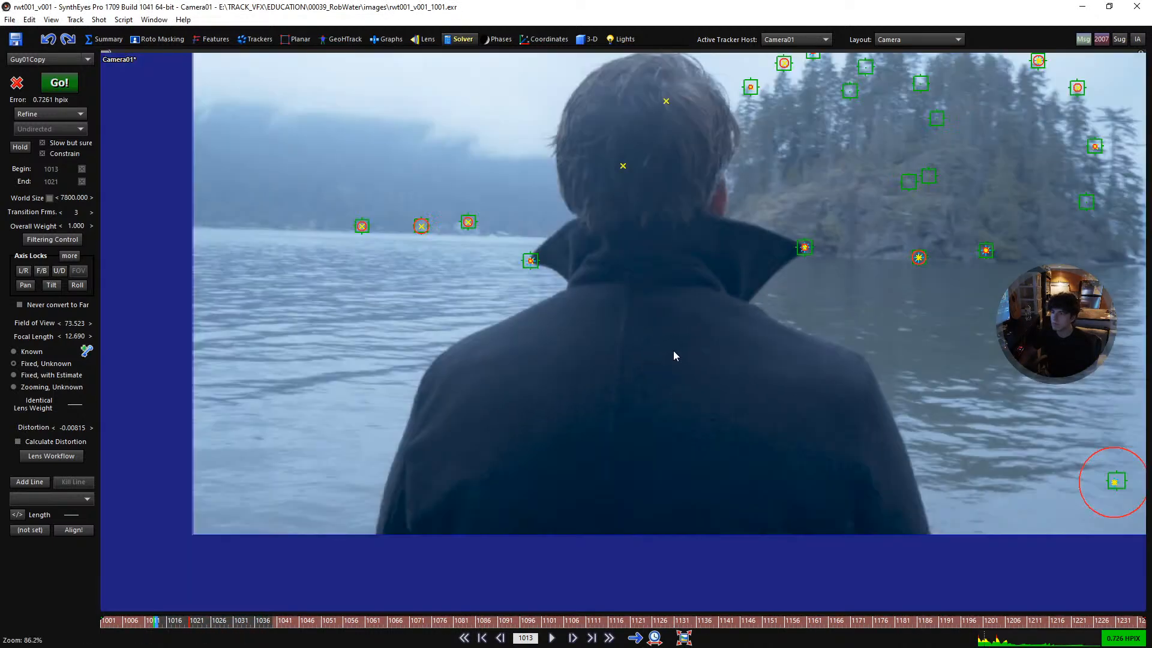
scroll(575, 450, down, 1)
scroll(620, 419, up, 2)
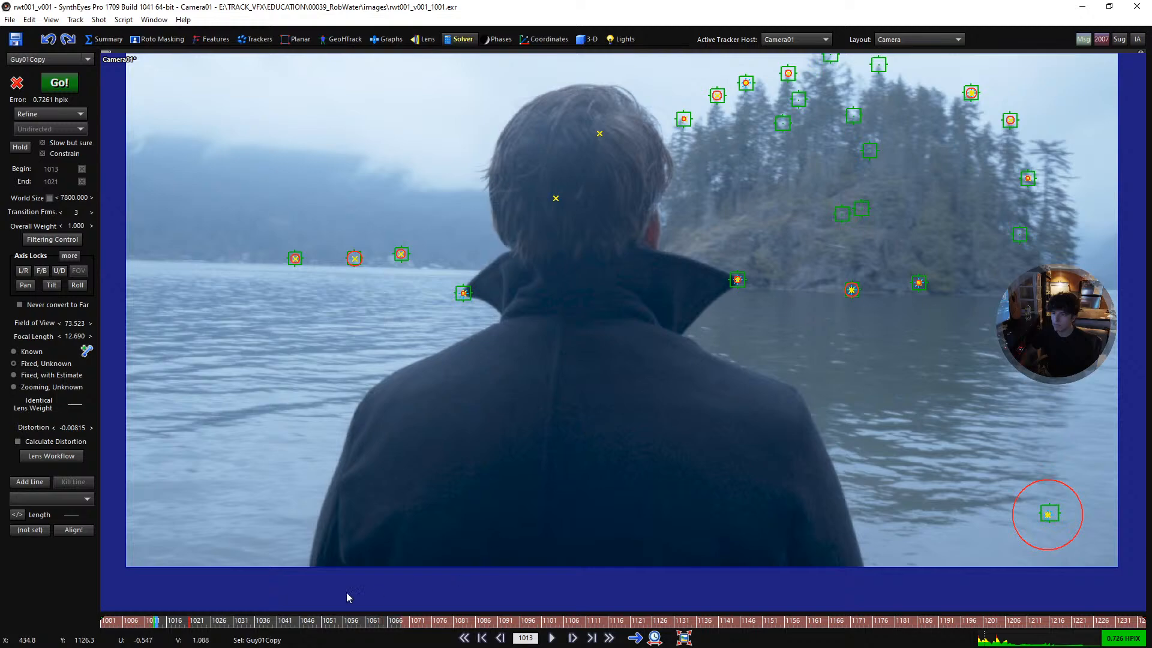
click(240, 622)
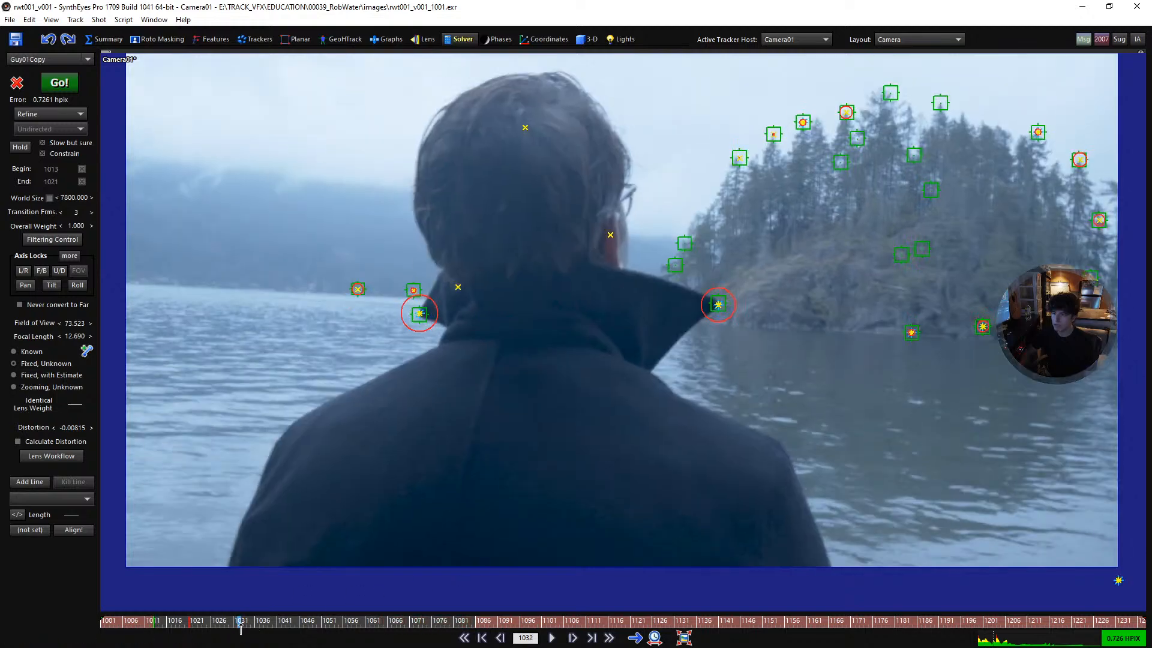
mouse_move(241, 624)
mouse_down()
mouse_move(335, 622)
mouse_move(230, 622)
mouse_up()
scroll(787, 463, up, 4)
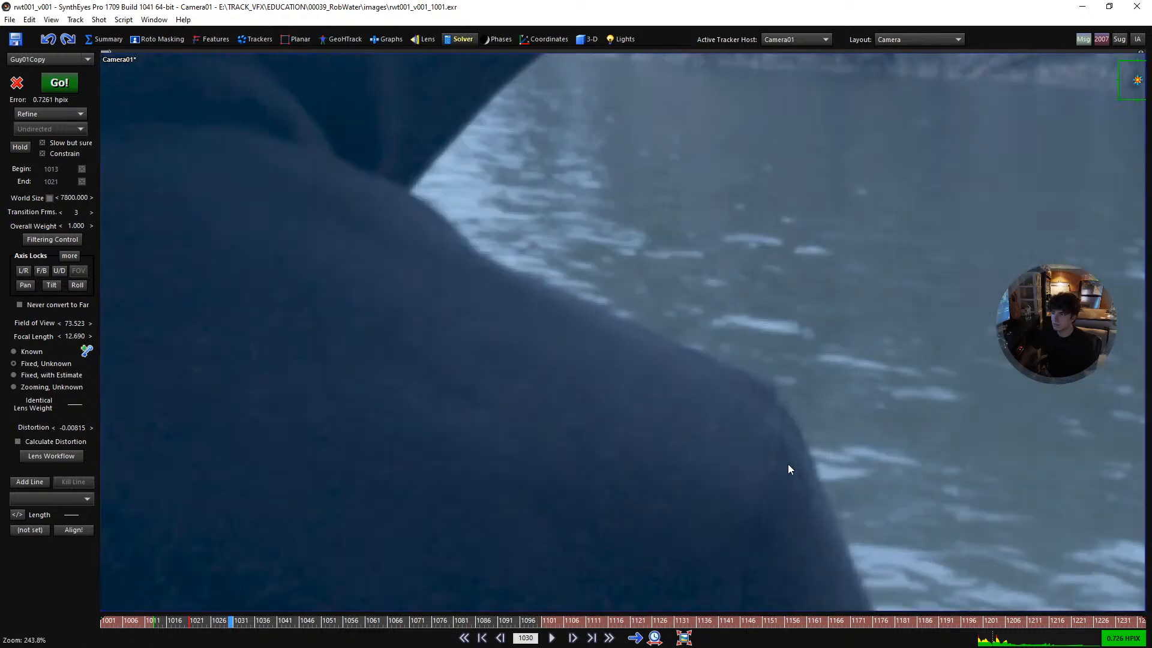
scroll(753, 449, down, 3)
middle_drag(748, 468, 704, 406)
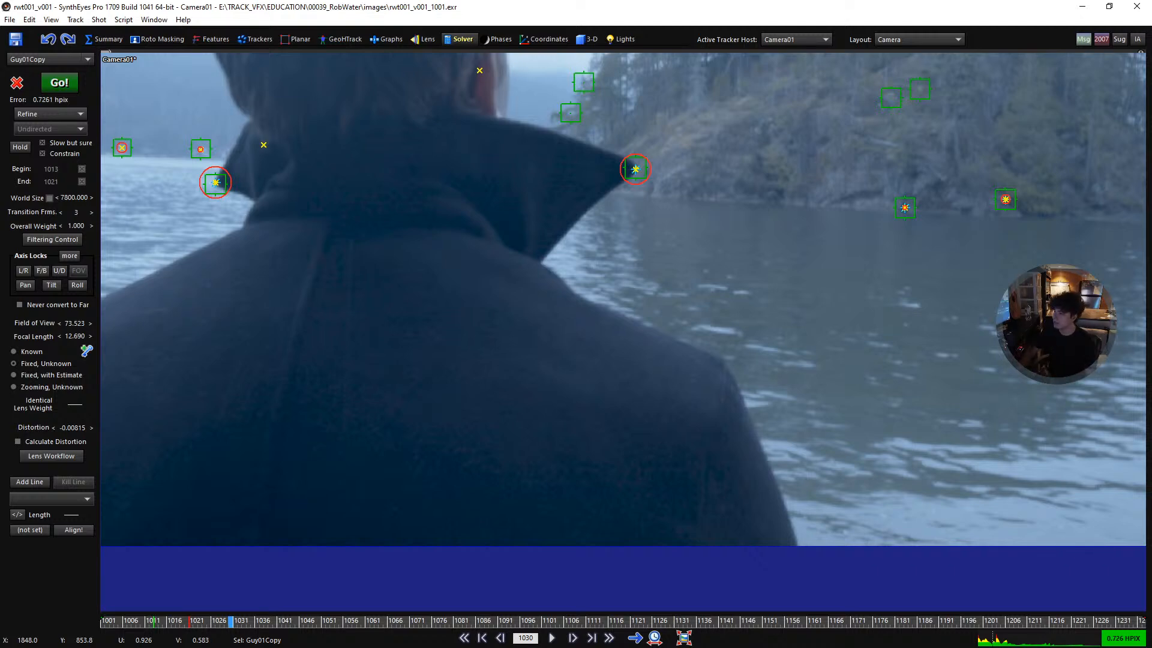
scroll(759, 385, down, 6)
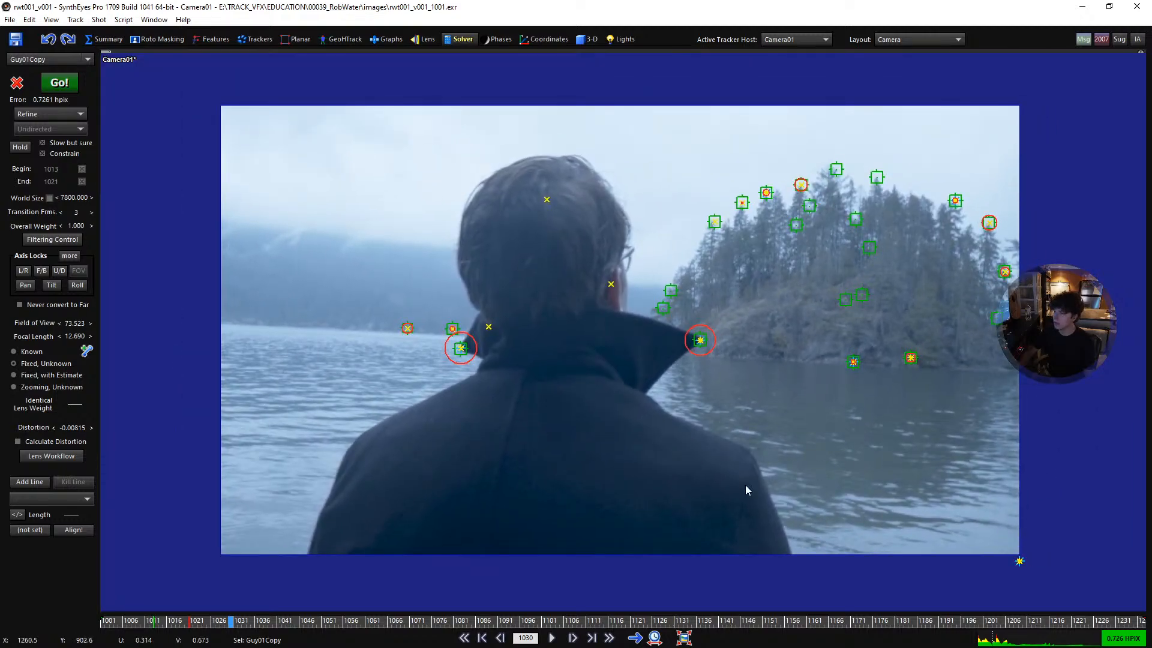
scroll(745, 485, up, 2)
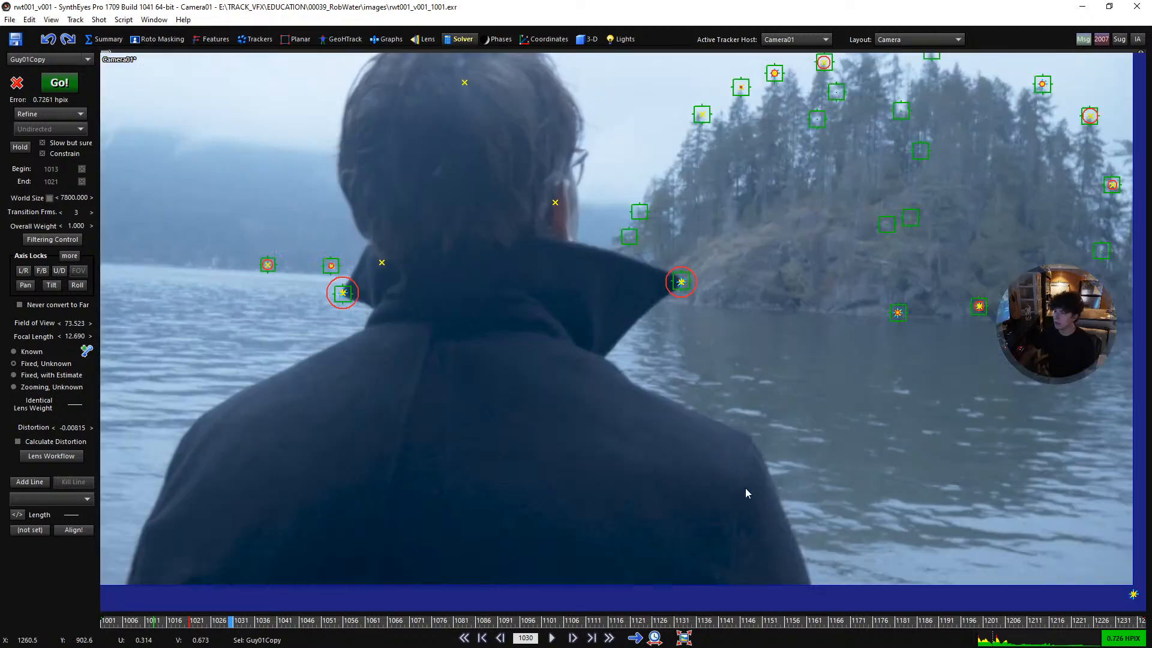
- Step through the frames around 1019 to 1023 to examine how the coat's shoulder detail holds up for tracking
drag(572, 622, 123, 635)
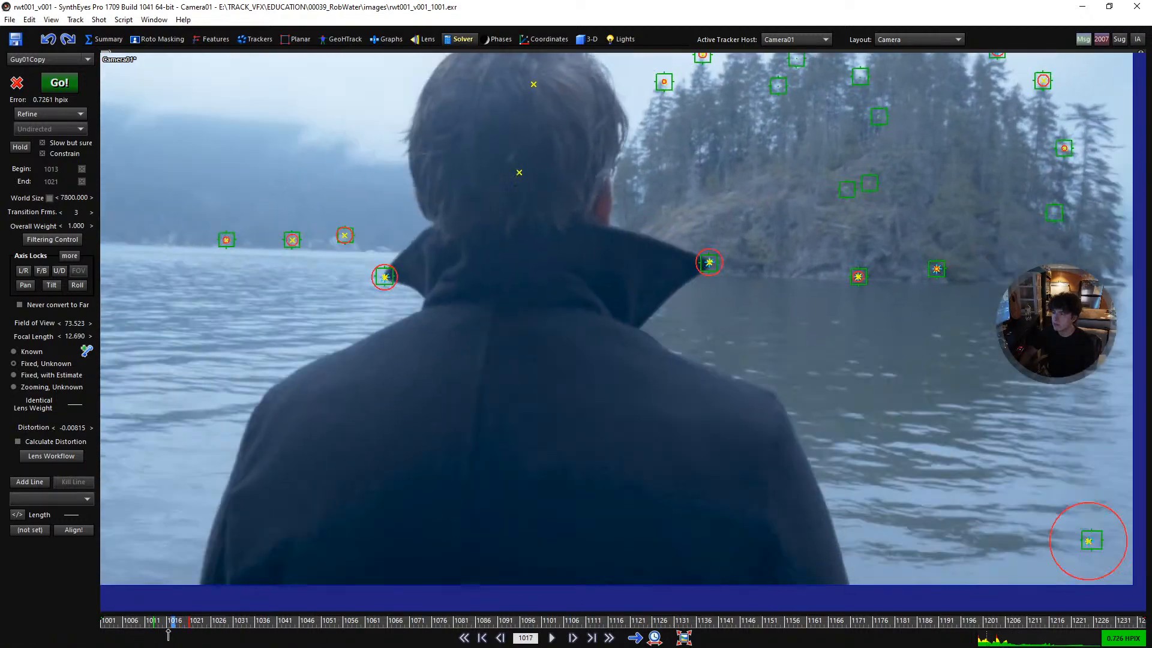
key(d)
key(d)
key(d)
key(d)
key(d)
key(d)
key(d)
key(d)
key(d)
key(d)
key(d)
key(d)
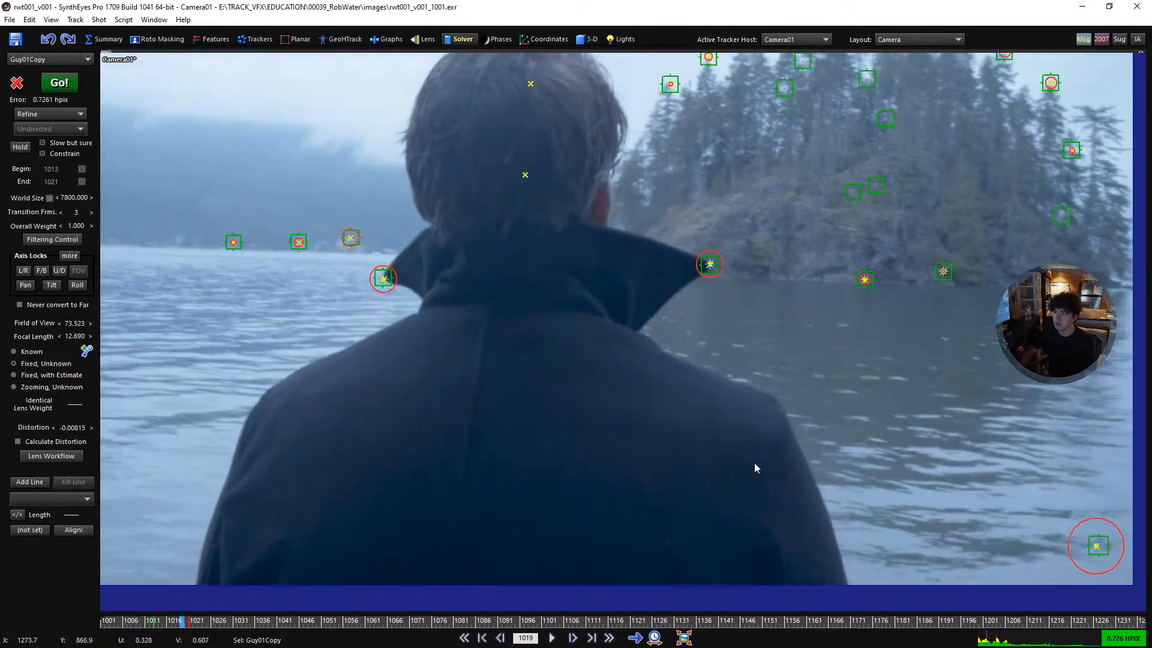
key(d)
key(d)
key(d)
key(d)
key(d)
scroll(753, 466, up, 4)
scroll(729, 434, down, 4)
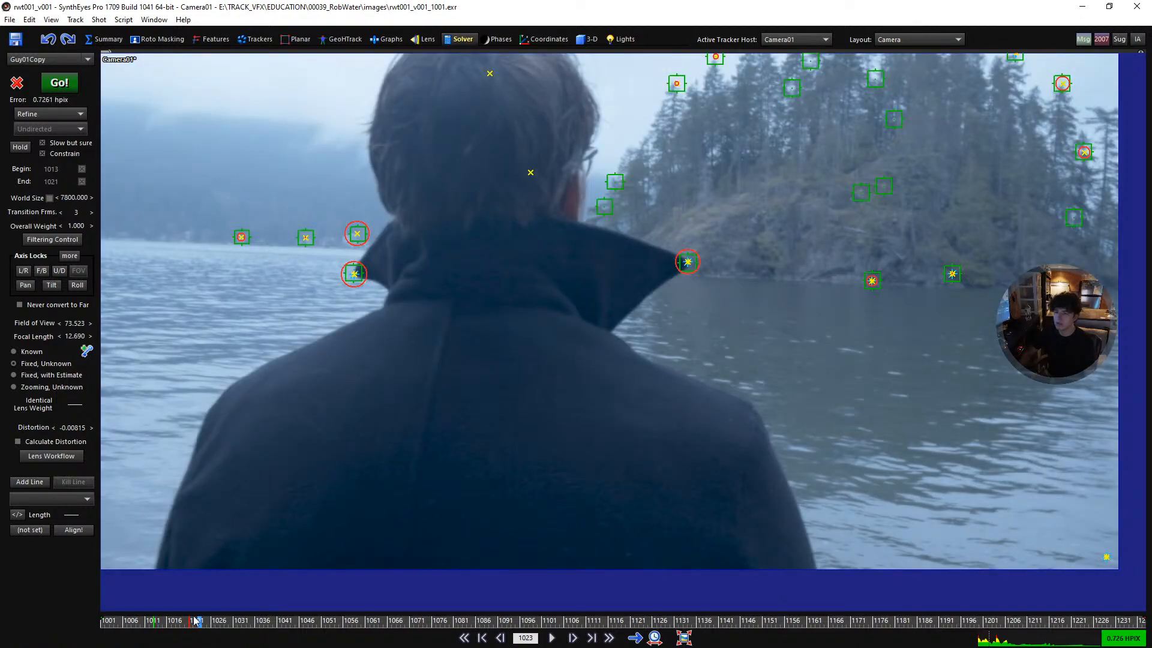
- Add a tracker on the man's right shoulder at frame 1028 and enlarge its search area to about 0.0747 by 0.0981
drag(186, 626, 221, 615)
scroll(722, 471, up, 2)
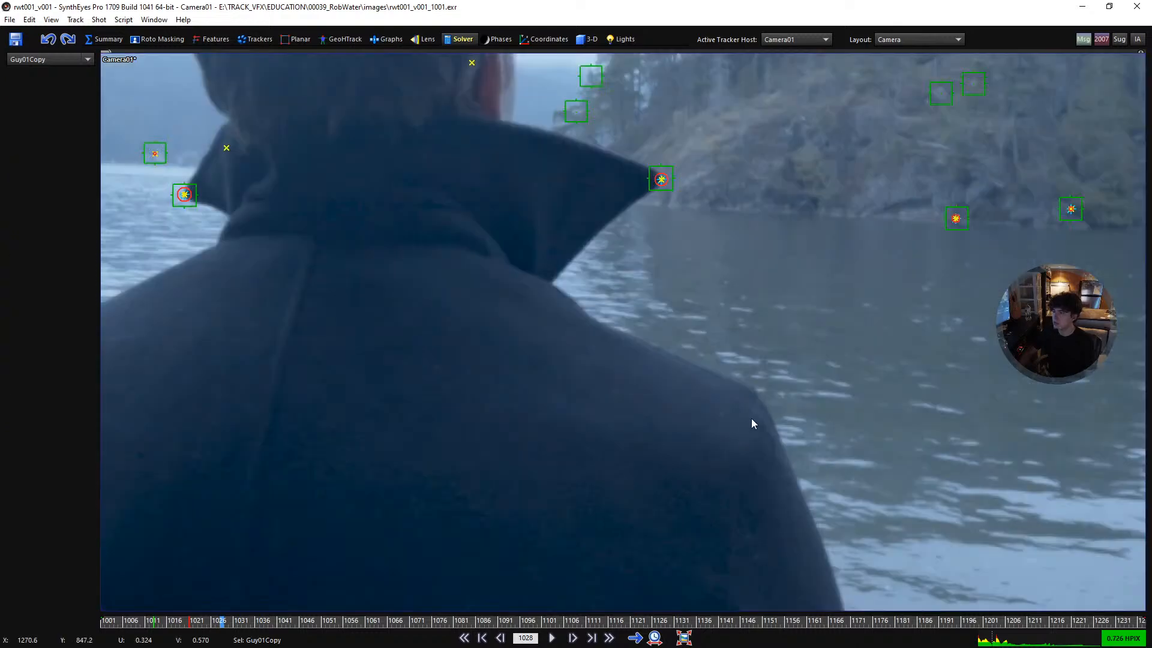
key(c)
click(749, 420)
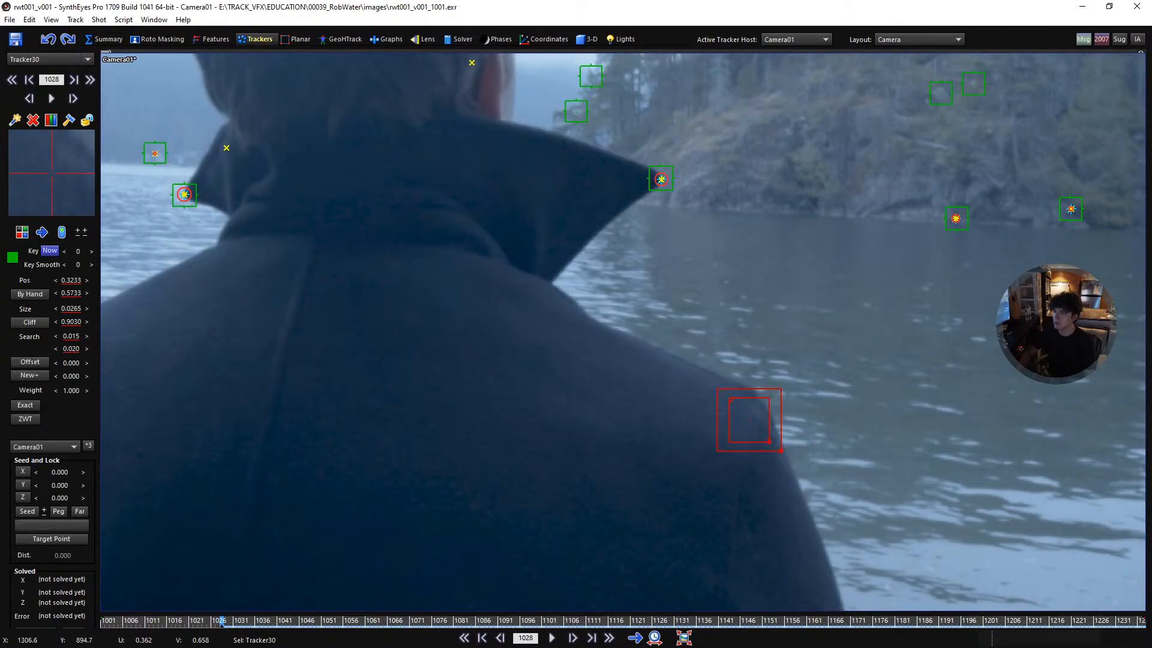
drag(755, 444, 830, 489)
key(5)
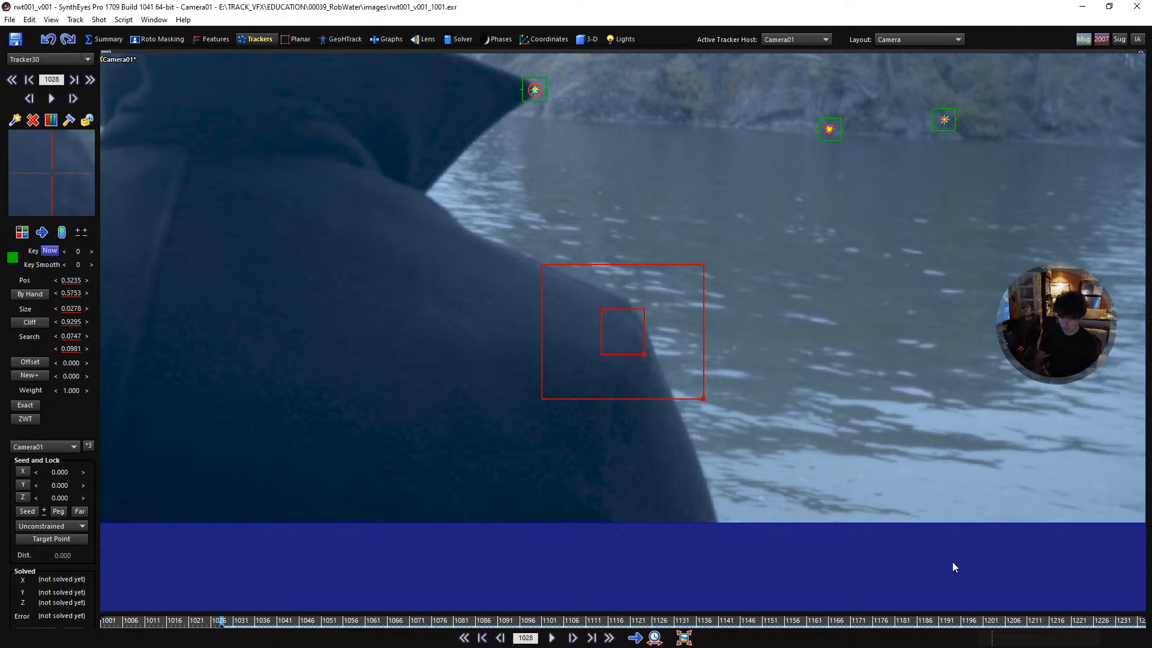
- Track the right shoulder point forward from frame 1028 to about frame 1046, and backward to frame 1001
key(space)
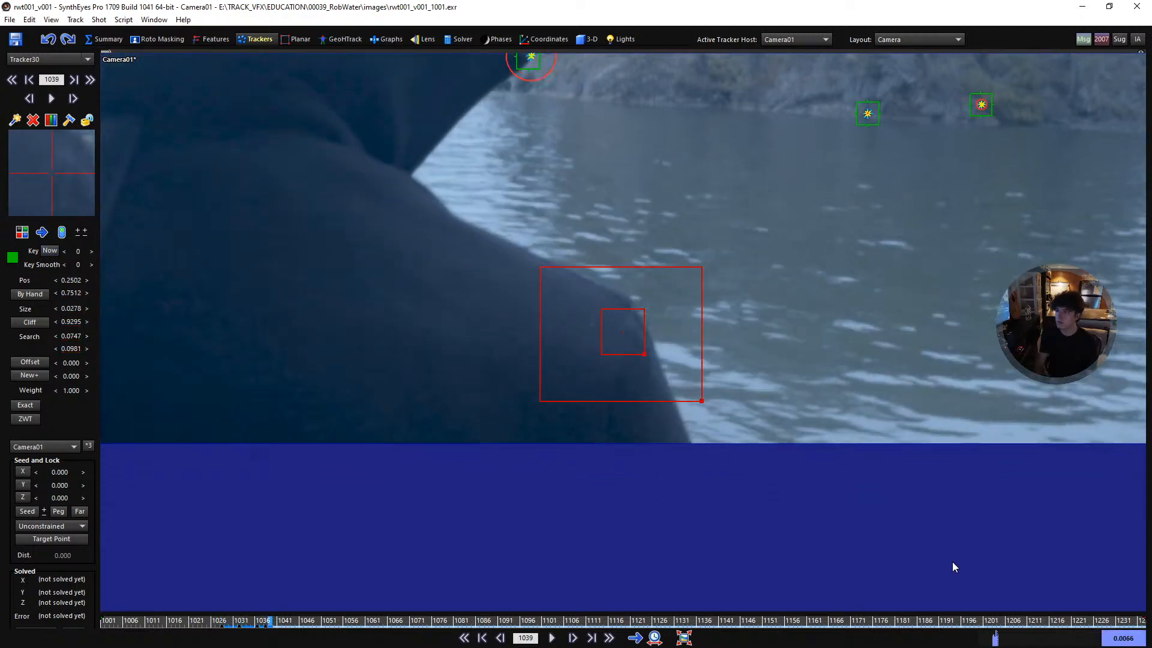
key(shift+a)
key(f)
key(b)
key(space)
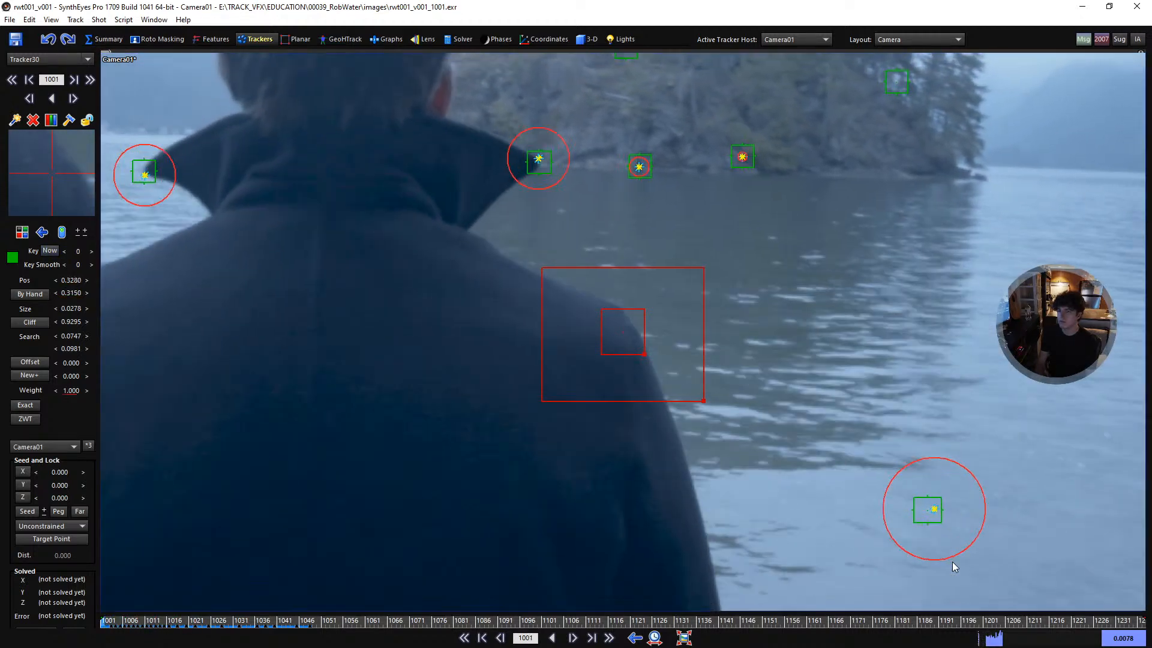
- Play the shot forward to check the right shoulder tracker, and examine the other side of the coat for a trackable spot
key(f)
key(space)
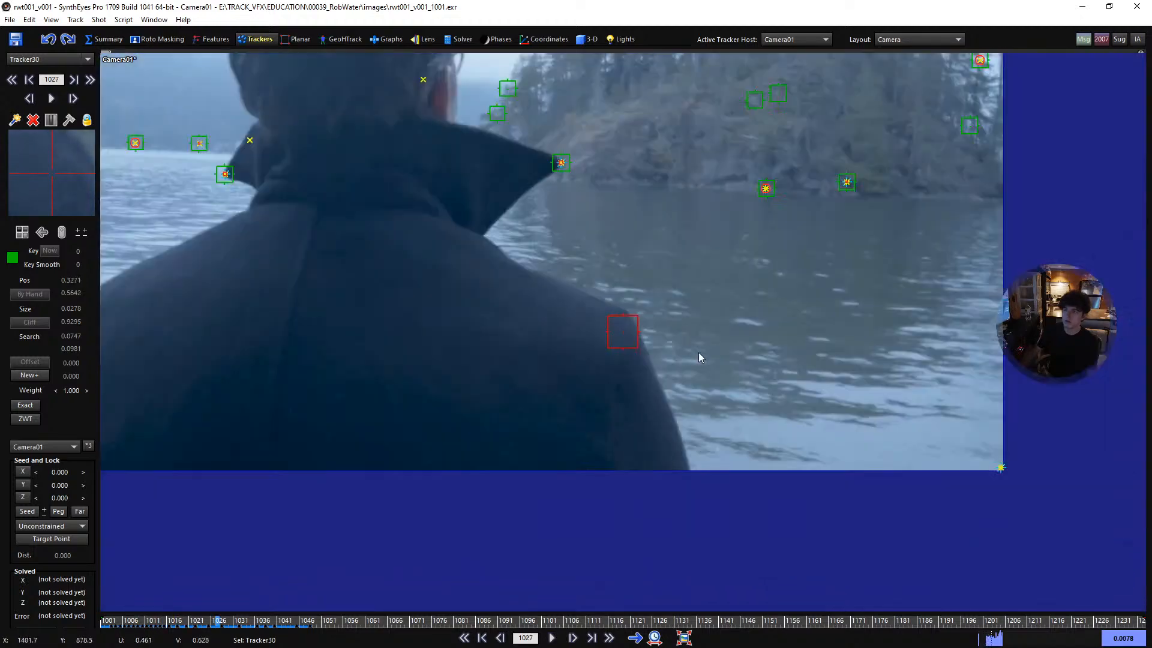
scroll(698, 353, down, 2)
key(space)
key(space)
middle_drag(378, 267, 488, 397)
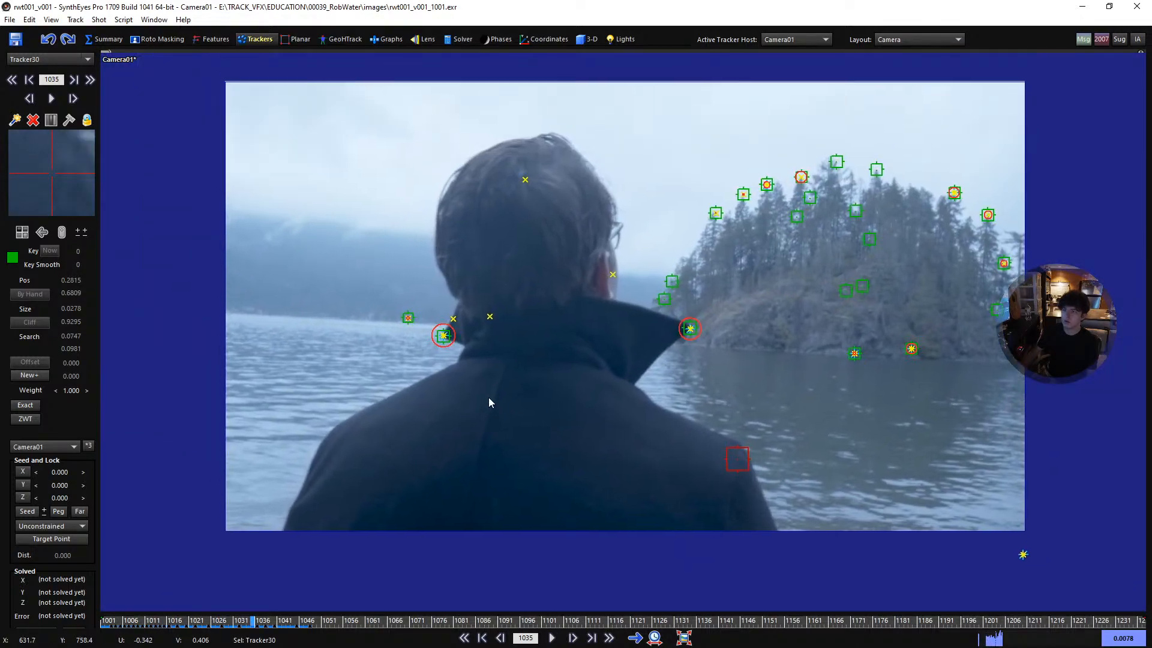
scroll(488, 397, up, 2)
scroll(496, 442, down, 2)
middle_drag(522, 457, 592, 465)
scroll(591, 464, up, 1)
- Add a second coat tracker on the man's left shoulder at frame 1014
drag(264, 623, 161, 644)
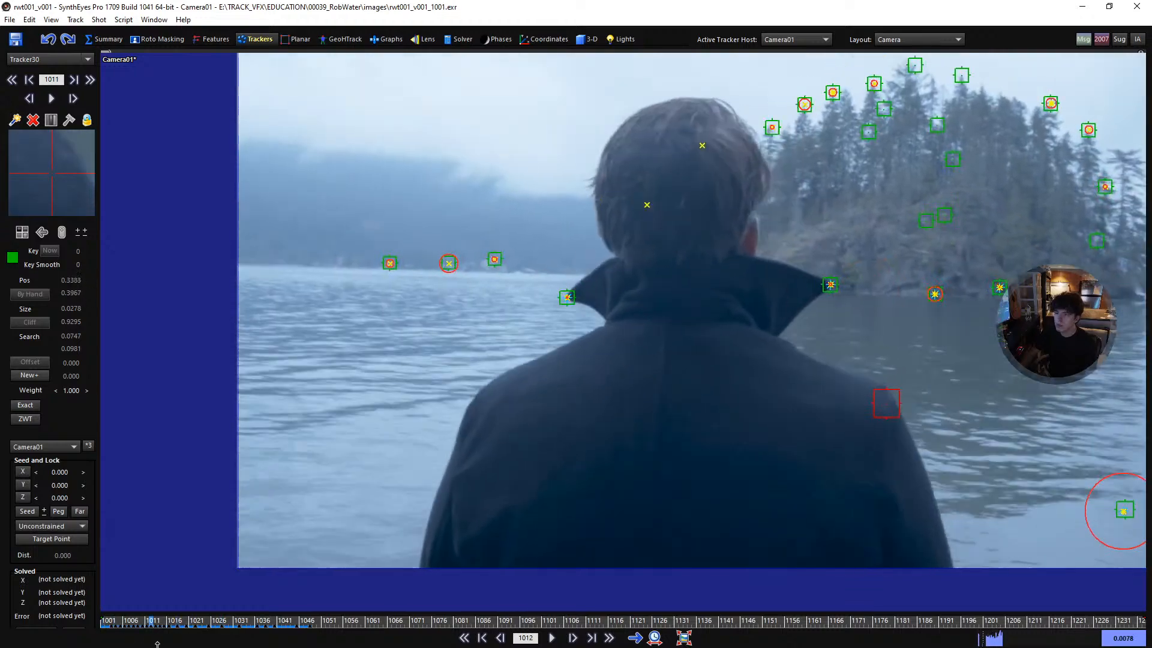
scroll(540, 421, up, 3)
key(c)
drag(596, 393, 601, 401)
middle_drag(726, 554, 748, 485)
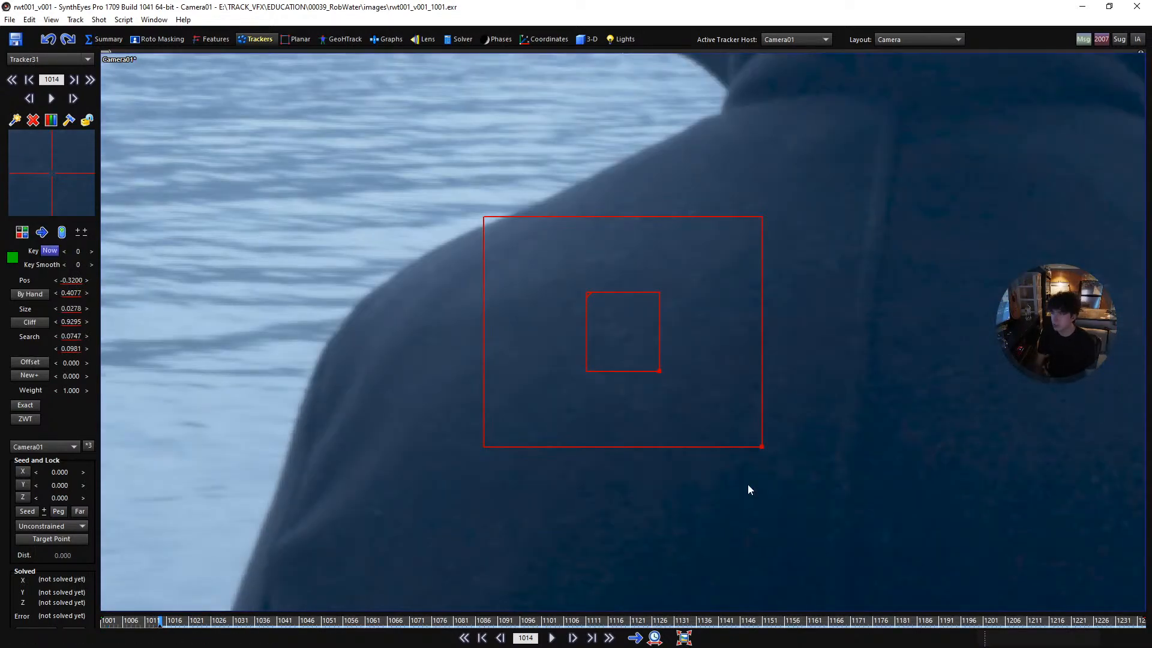
- Track the left shoulder point forward from frame 1014 to about frame 1053, and lock the tracker
key(d)
key(d)
key(d)
key(d)
key(d)
key(d)
key(d)
key(d)
key(d)
key(d)
key(d)
key(d)
key(d)
key(d)
key(d)
key(d)
key(d)
key(d)
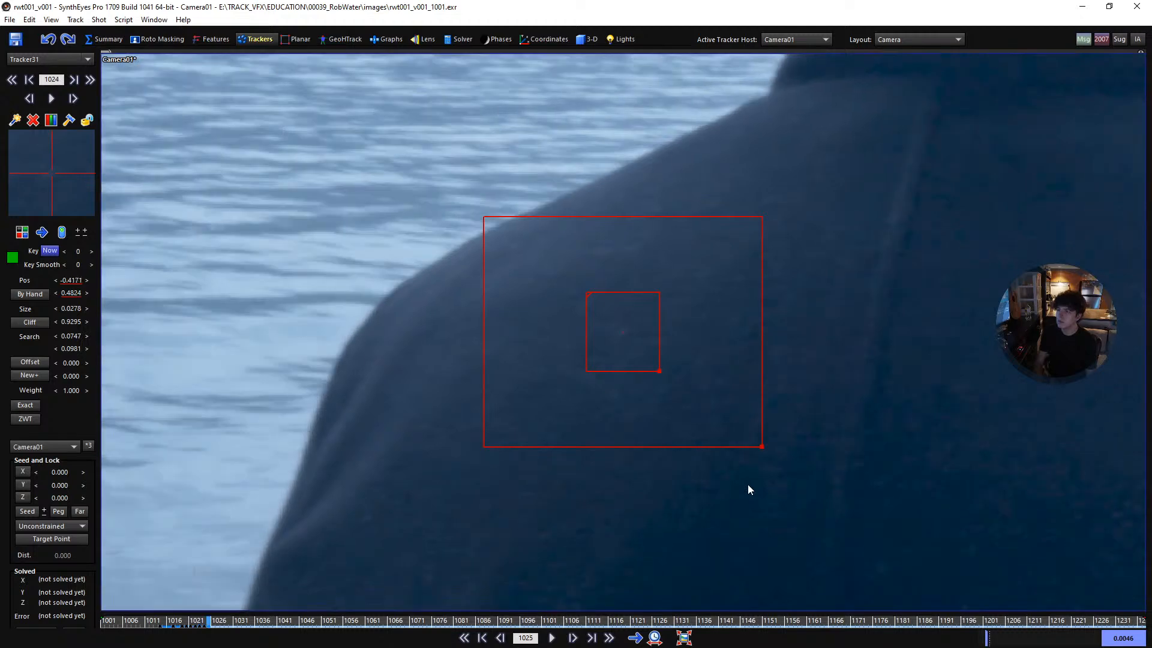
key(d)
key(d)
key(d)
key(d)
key(d)
key(d)
key(d)
key(d)
key(d)
key(d)
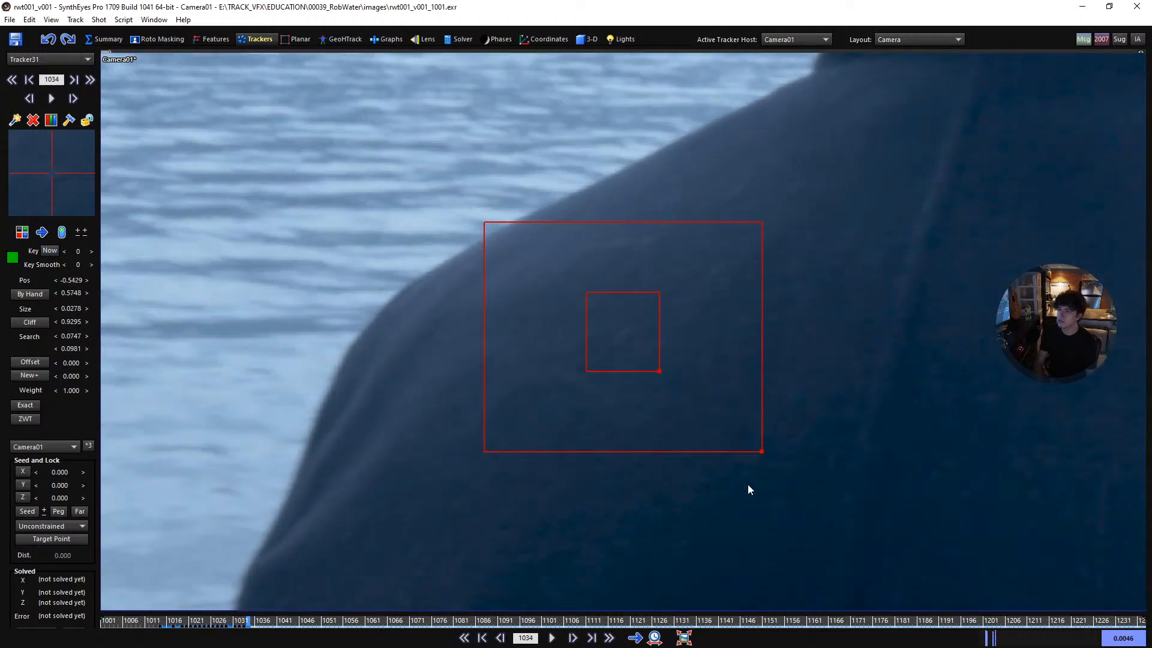
key(d)
key(d)
key(d)
key(d)
key(d)
key(d)
key(d)
key(d)
key(d)
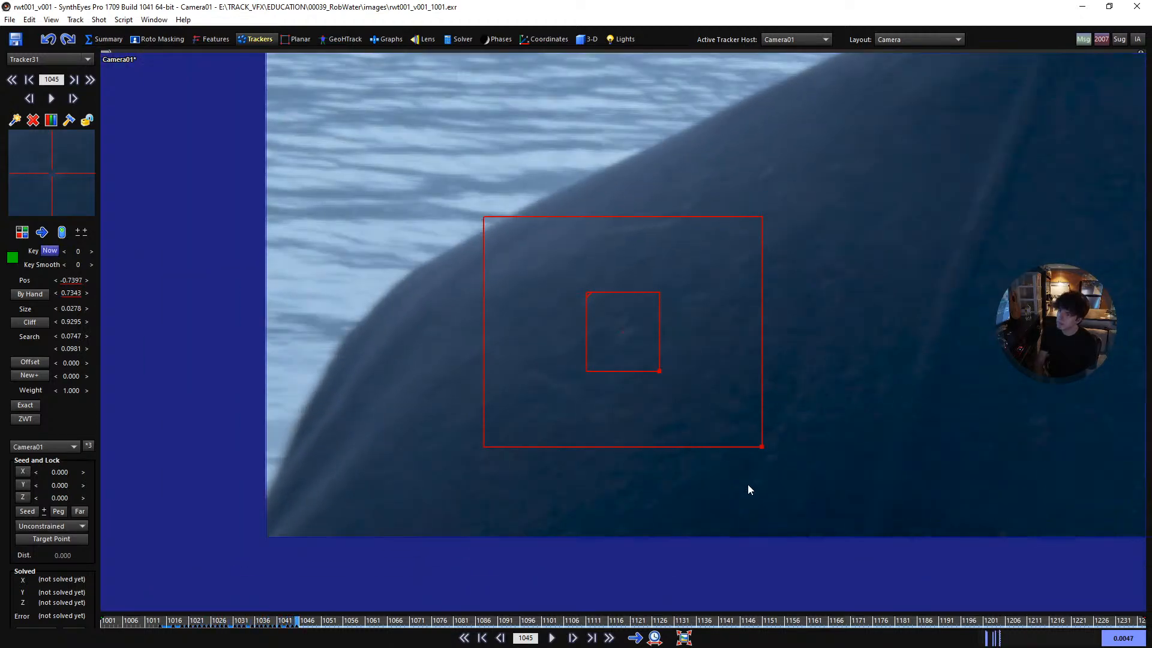
key(d)
key(d)
key(d)
key(d)
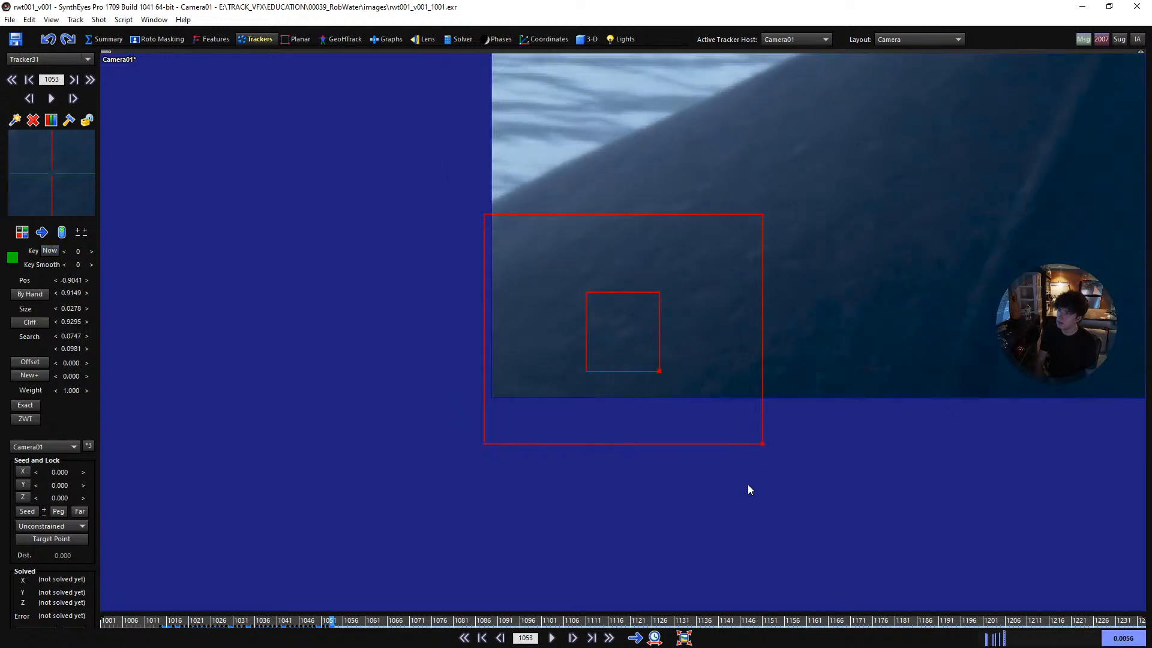
key(l)
- Return to frame 1014, unlock the left shoulder tracker, and switch its tracking direction to backward
key(s)
key(s)
key(s)
key(s)
key(s)
key(s)
key(s)
key(s)
key(s)
key(s)
key(s)
key(s)
key(s)
key(s)
key(s)
key(s)
key(s)
key(s)
key(s)
key(s)
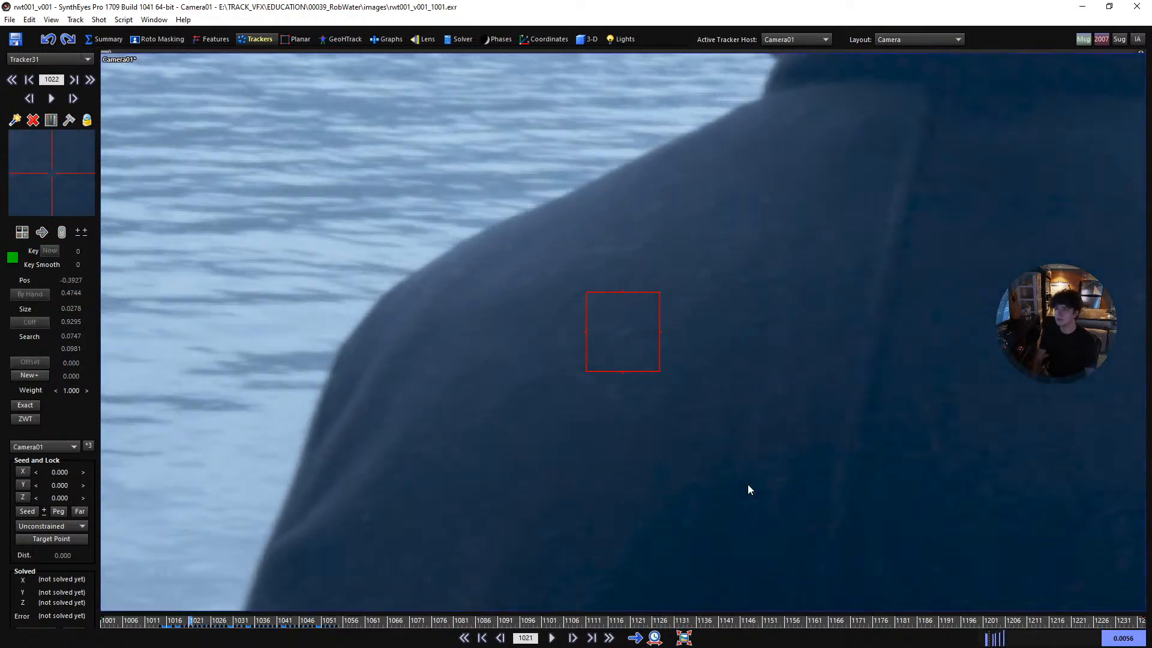
key(s)
key(s)
key(s)
key(s)
key(s)
key(s)
key(s)
key(s)
key(s)
key(d)
key(l)
key(b)
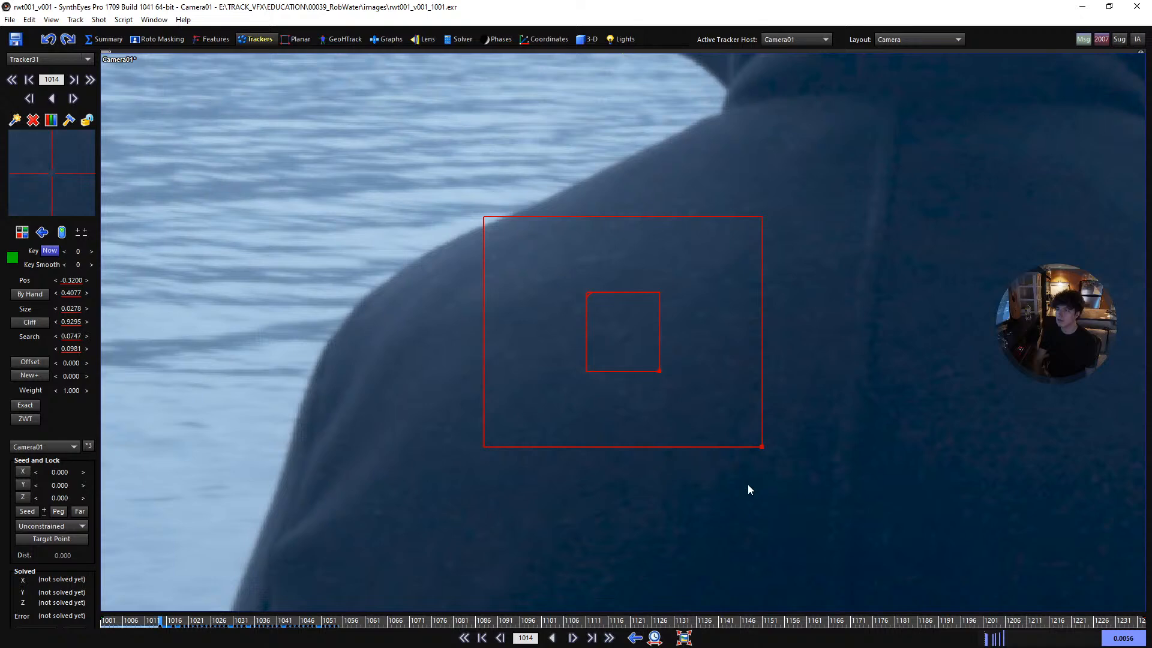
- Track the left shoulder point backward from frame 1014 to frame 1001, and lock the tracker
key(s)
key(s)
key(s)
key(s)
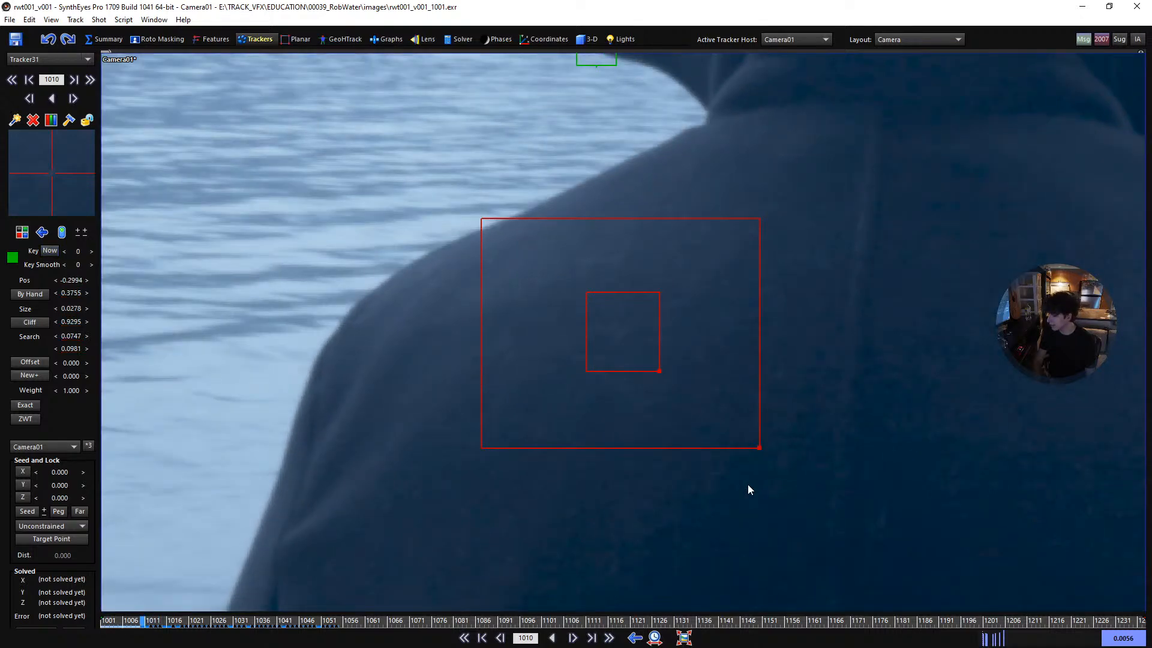
key(s)
key(s)
key(s)
key(s)
key(s)
key(s)
key(s)
key(s)
key(s)
key(l)
- Play the shot from frame 1001 with the whole image in view to check both shoulder trackers against the coat
scroll(747, 484, down, 6)
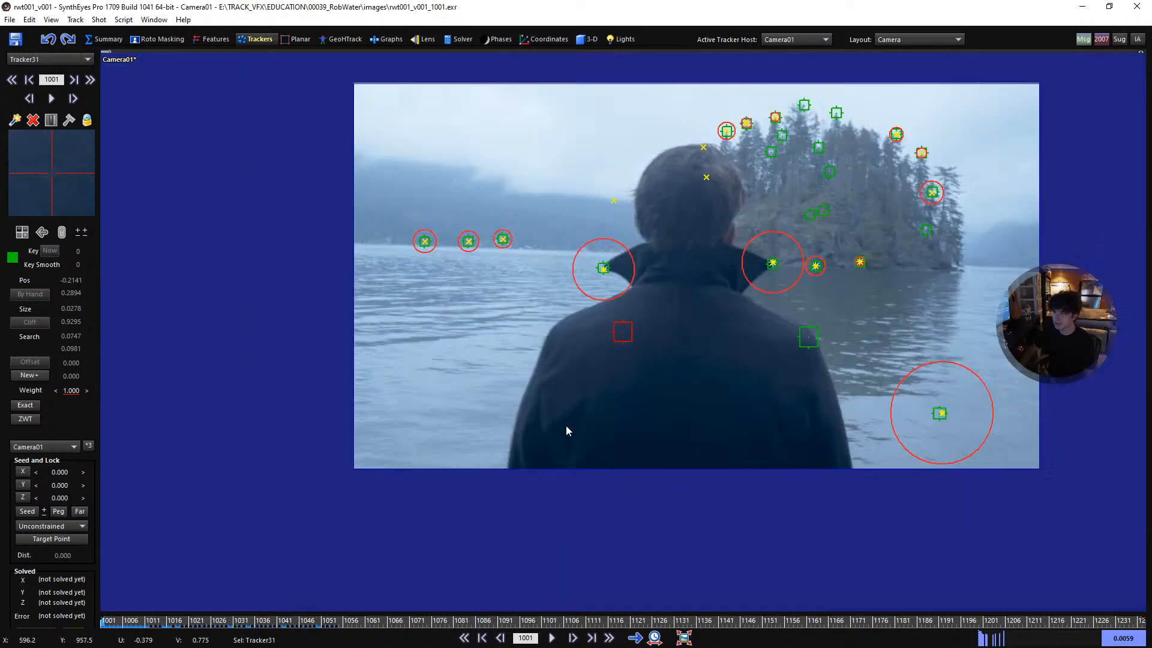
scroll(634, 312, up, 1)
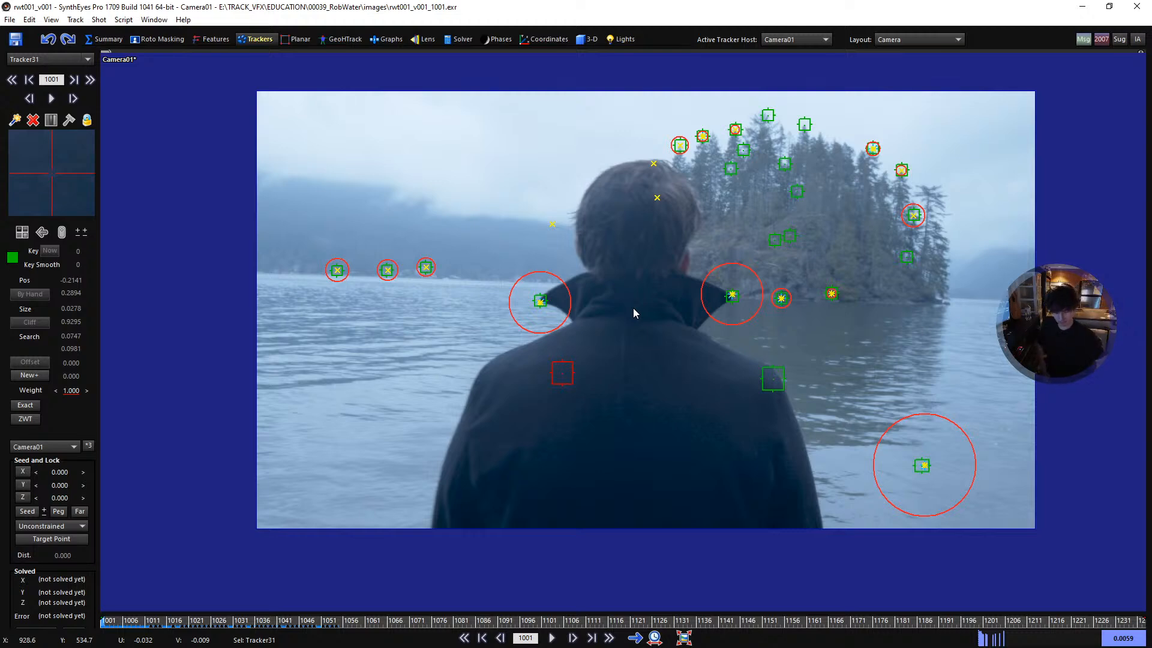
key(space)
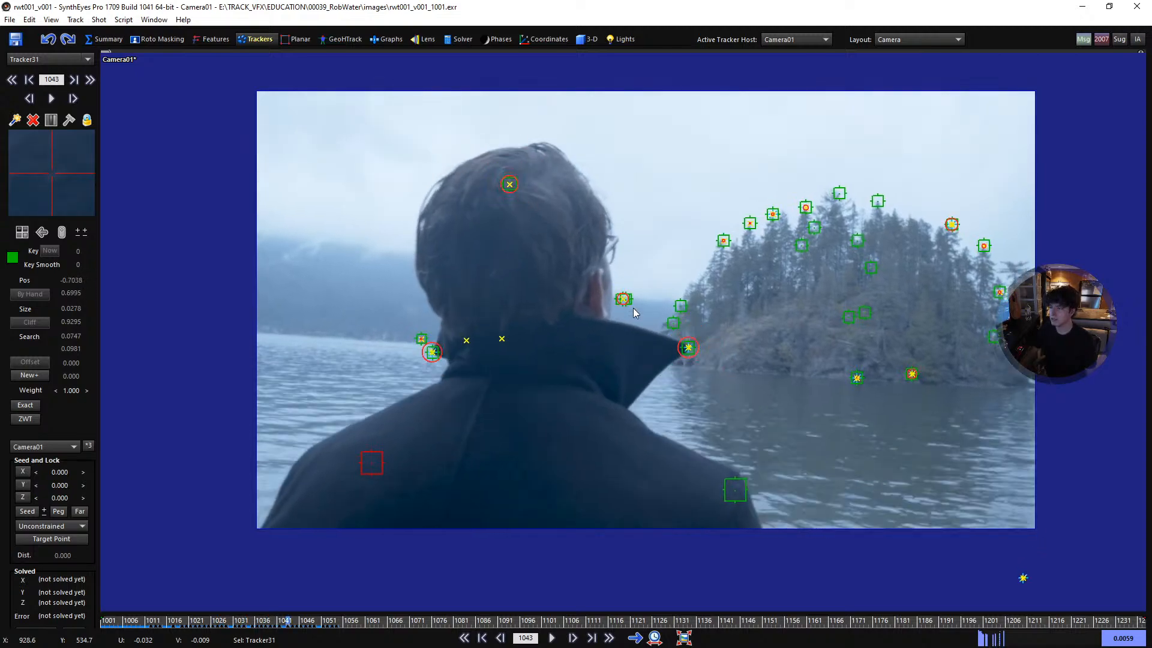
key(space)
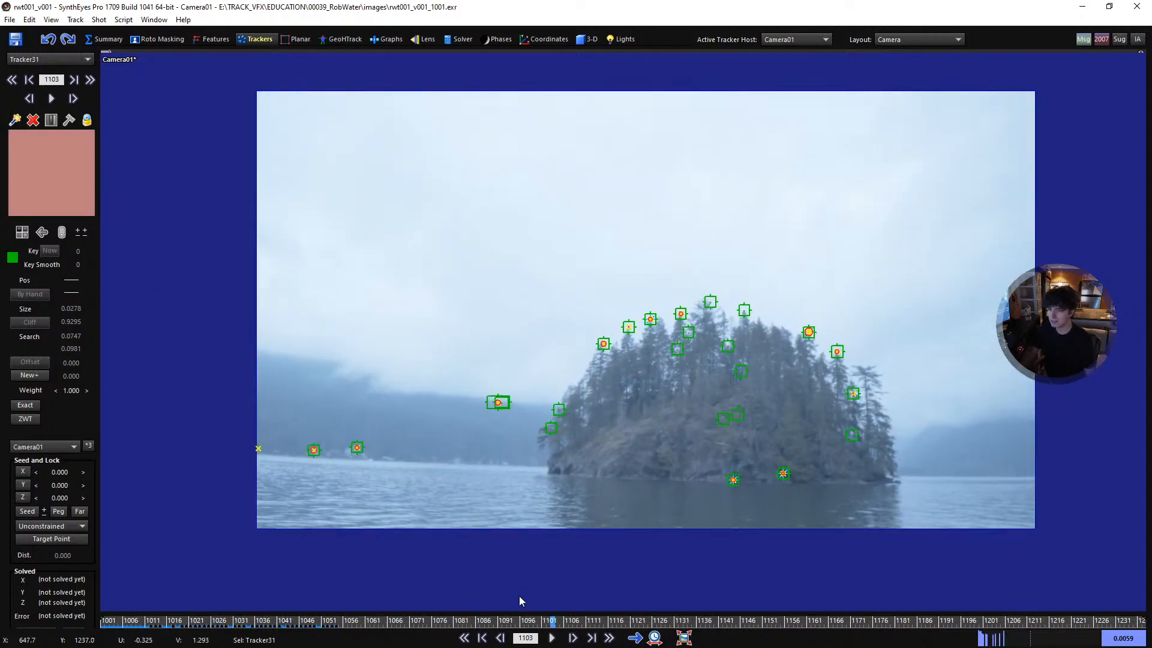
drag(529, 623, 103, 621)
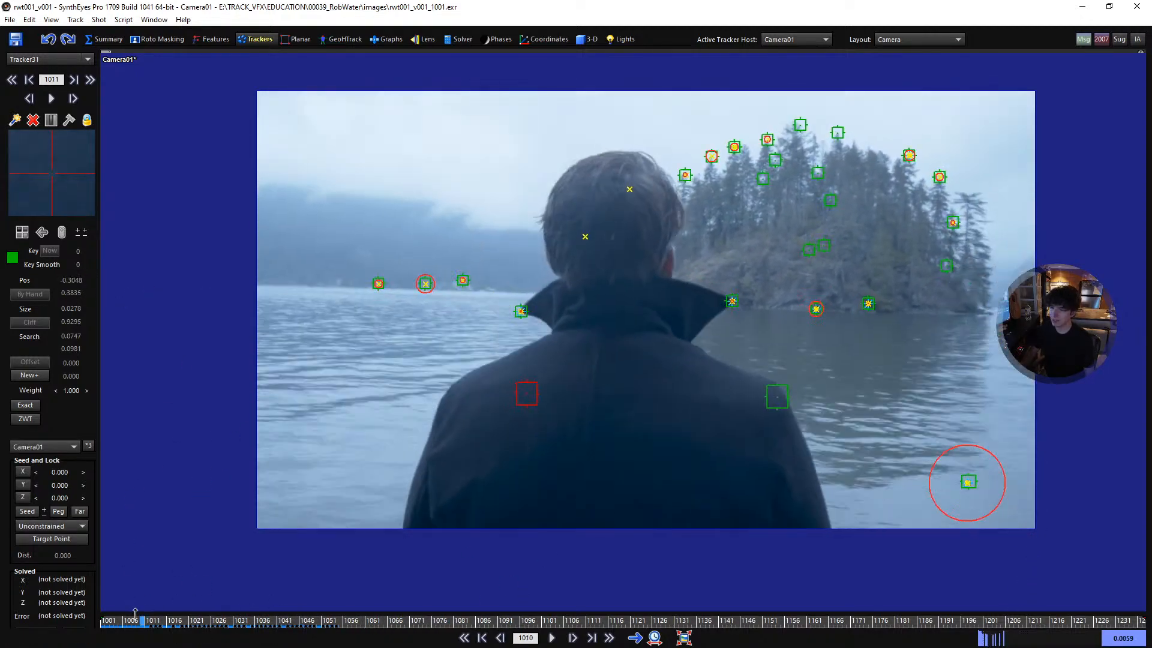
scroll(654, 360, up, 3)
middle_drag(660, 350, 669, 377)
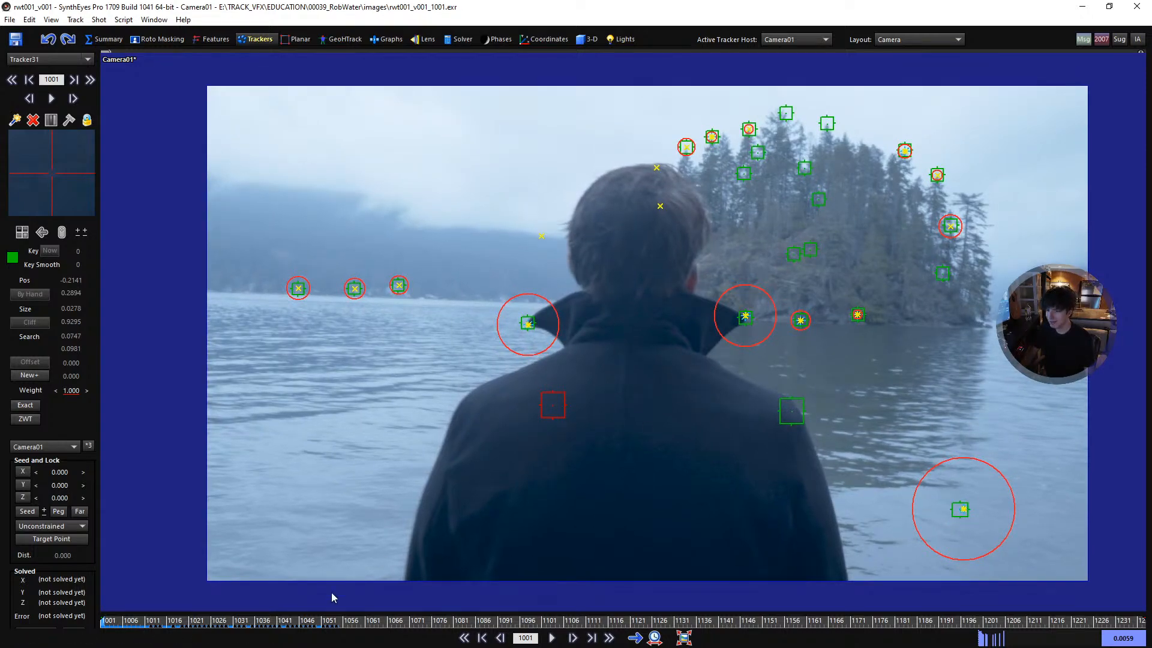
drag(305, 625, 33, 618)
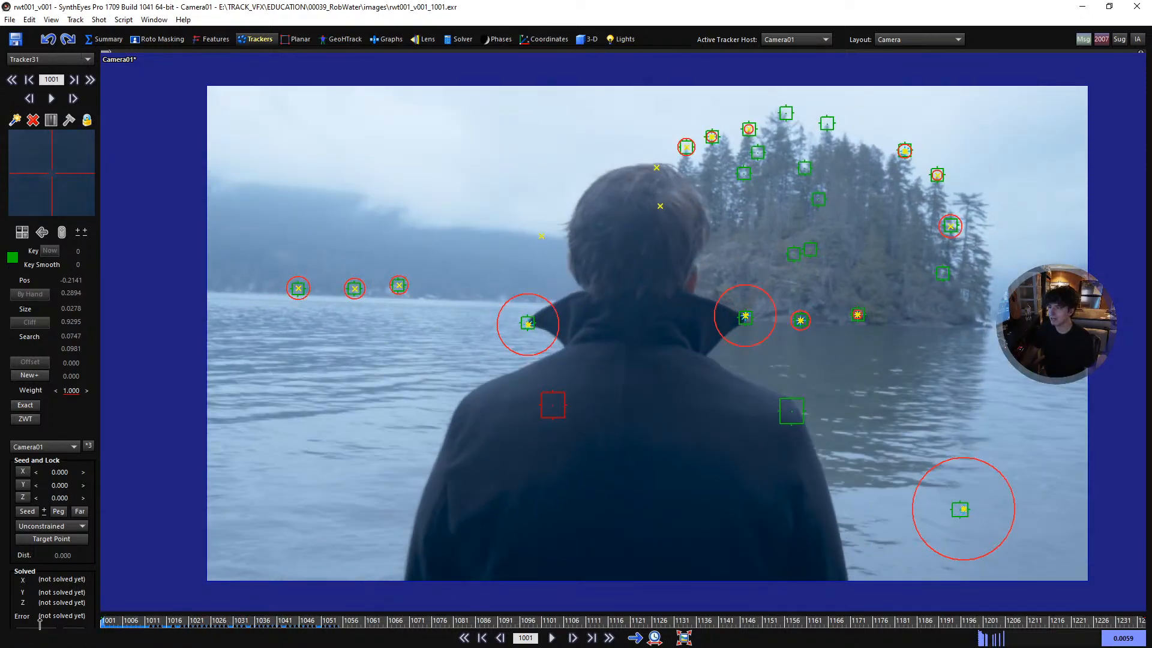
key(space)
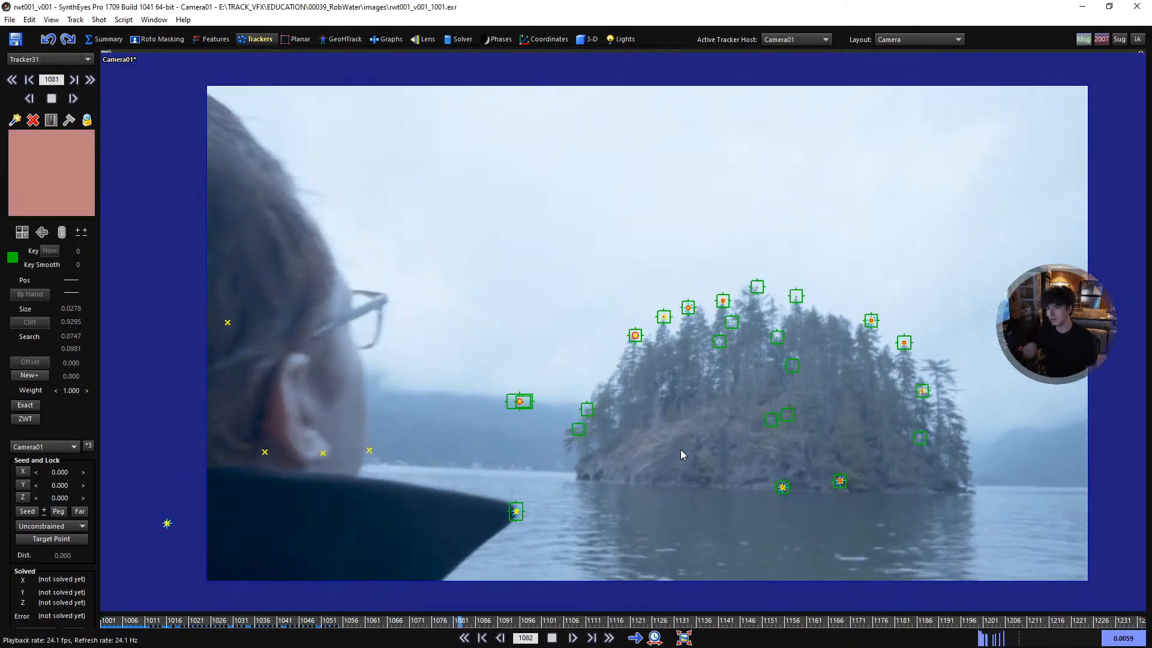
key(space)
drag(625, 625, 246, 642)
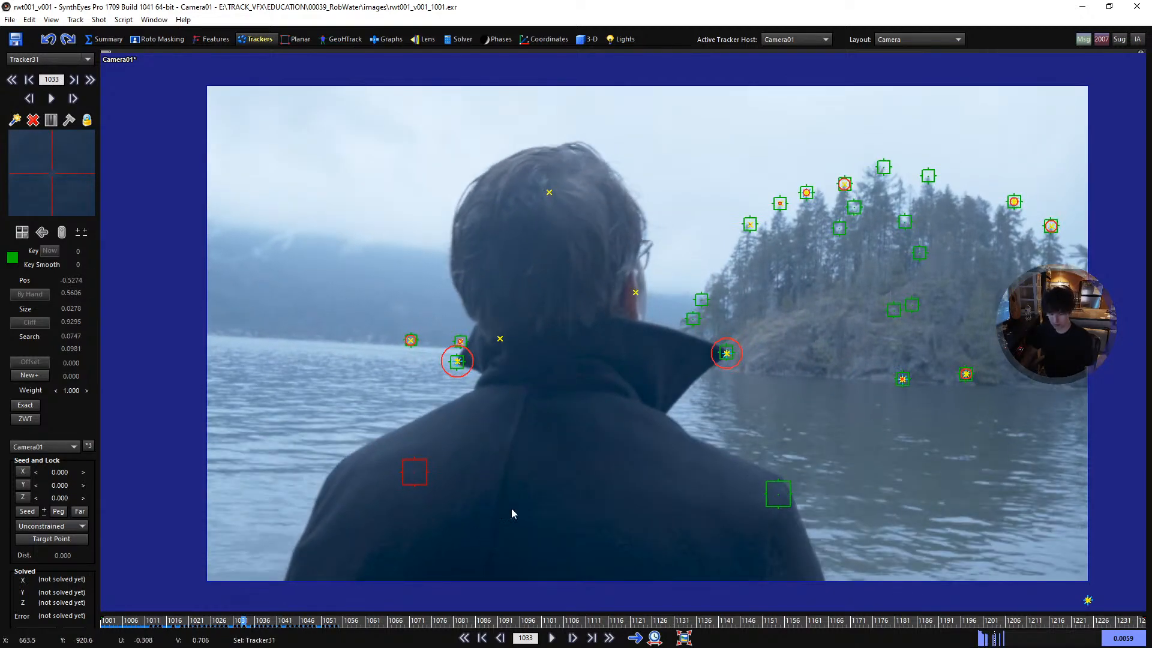
- Refine the camera solve with the two new shoulder trackers included
key(F7)
key(F9)
click(224, 217)
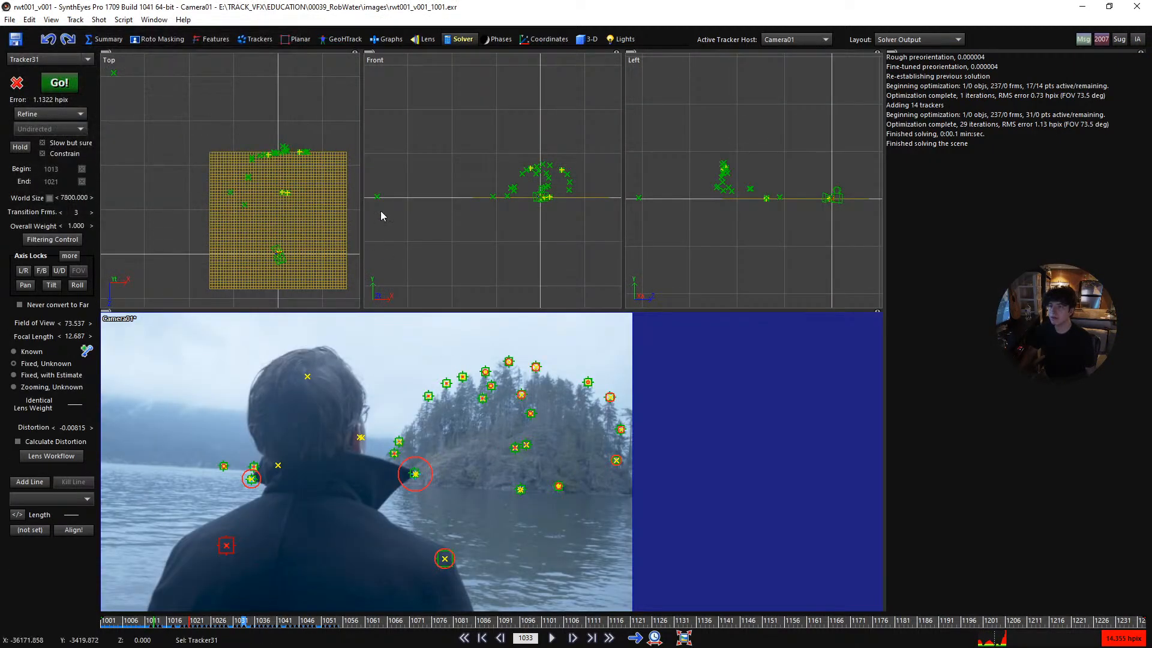
- Examine the solved points from above, selecting the four trackers in front of the island and playing the shot to identify them
scroll(271, 208, up, 3)
scroll(271, 207, up, 2)
middle_drag(270, 208, 291, 243)
scroll(319, 159, up, 2)
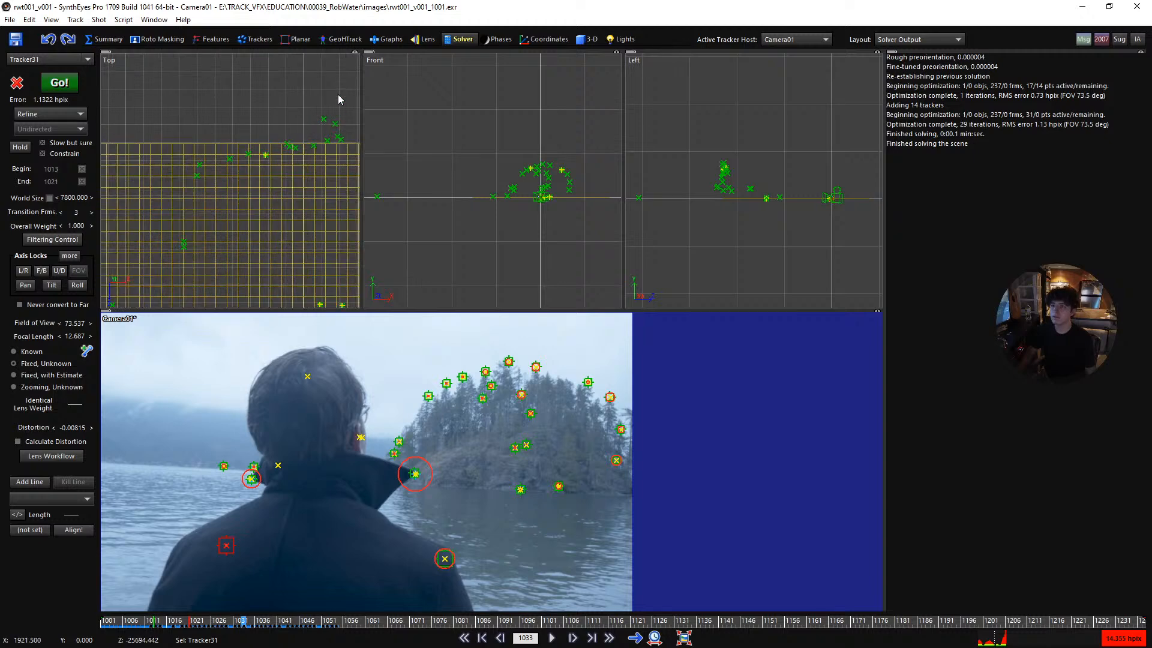
scroll(338, 99, down, 4)
drag(335, 98, 302, 133)
mouse_move(178, 141)
mouse_down()
mouse_move(283, 201)
mouse_move(293, 150)
mouse_up()
key(space)
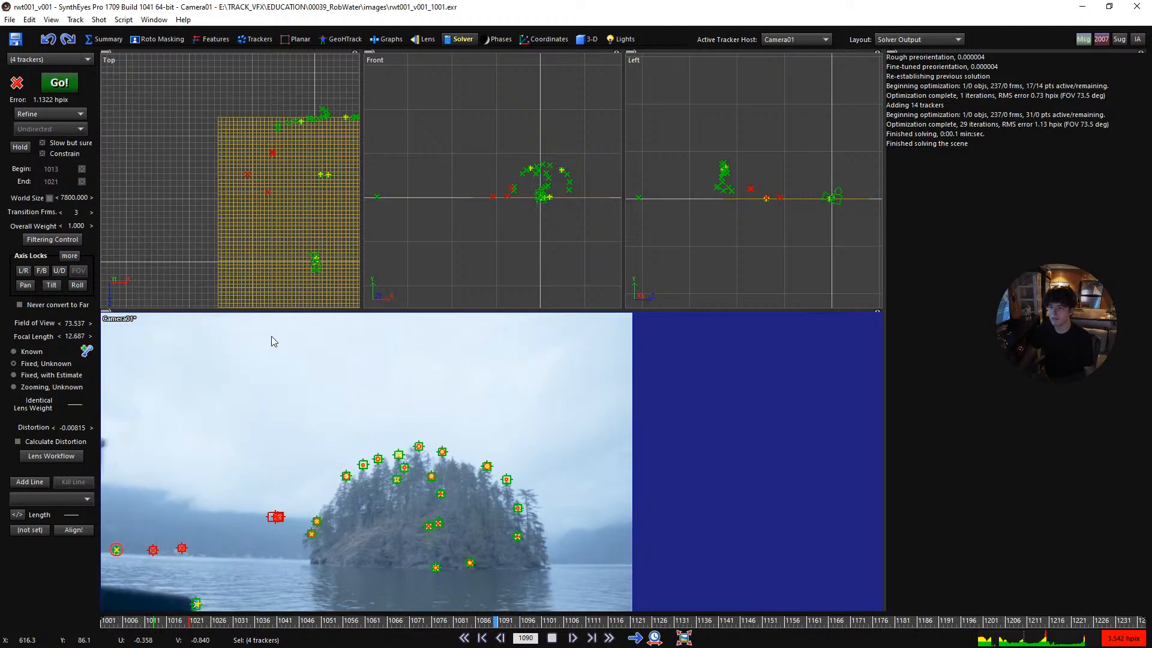
key(space)
scroll(309, 190, down, 2)
scroll(309, 190, up, 2)
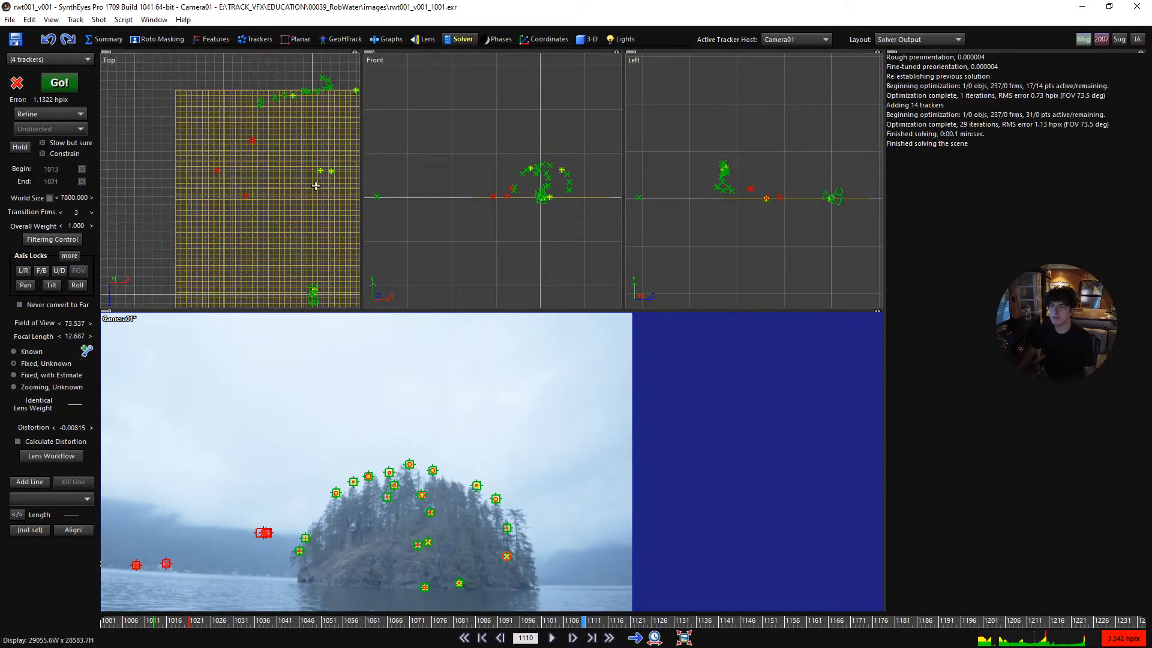
- Select the two locked treetop trackers in the top view to check the distance between them
click(292, 96)
middle_drag(312, 113, 256, 156)
shift+click(282, 133)
scroll(227, 155, down, 3)
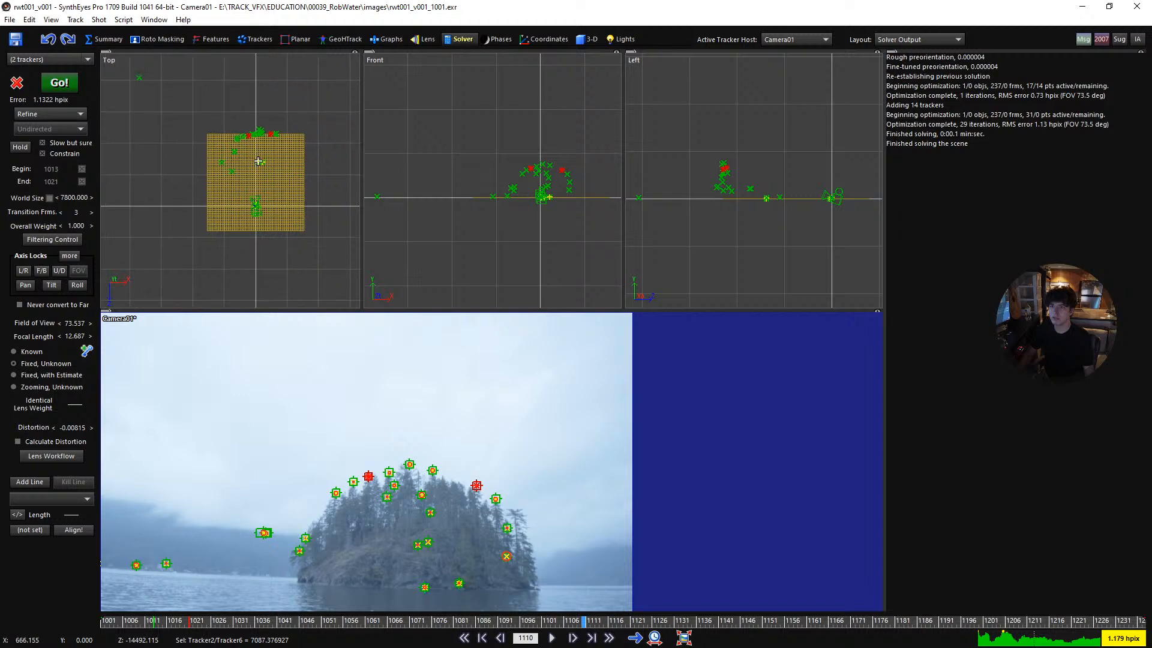
- Return to frame 1001 and show the trackers in a single full-size camera view
key(Home)
click(247, 39)
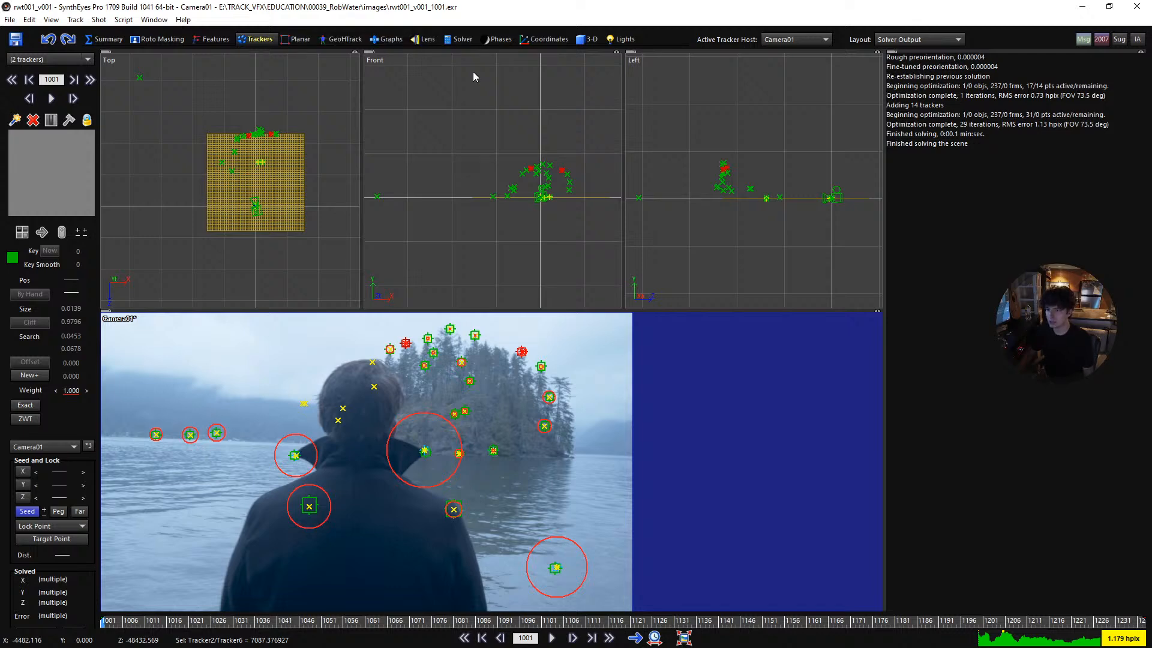
scroll(522, 433, down, 1)
middle_drag(521, 430, 551, 431)
key(1)
scroll(509, 398, up, 1)
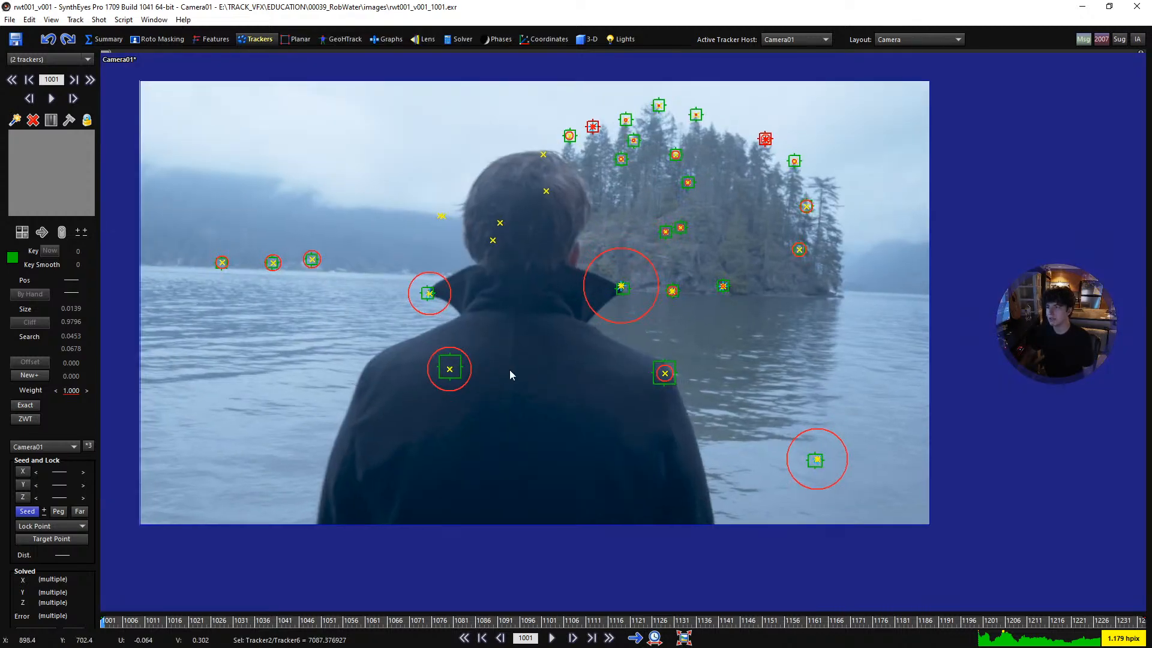
middle_drag(510, 371, 546, 396)
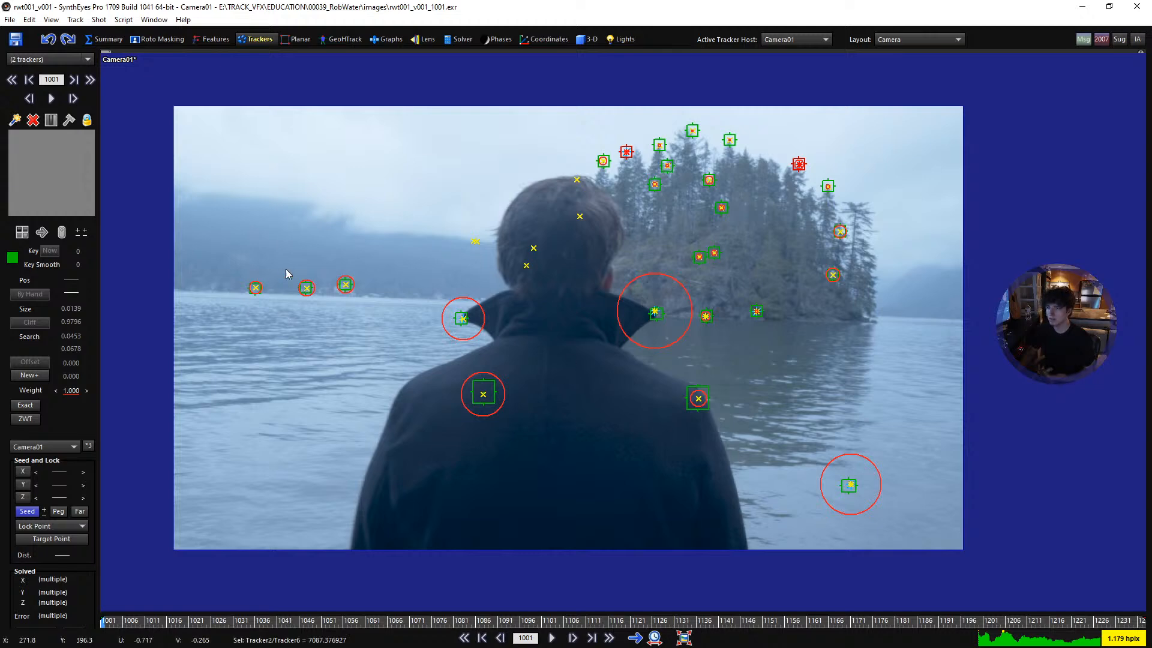
- Examine the tracker placement along the distant shoreline, the island's waterline and the open water beside it at frame 1001
scroll(281, 269, up, 3)
scroll(372, 311, up, 3)
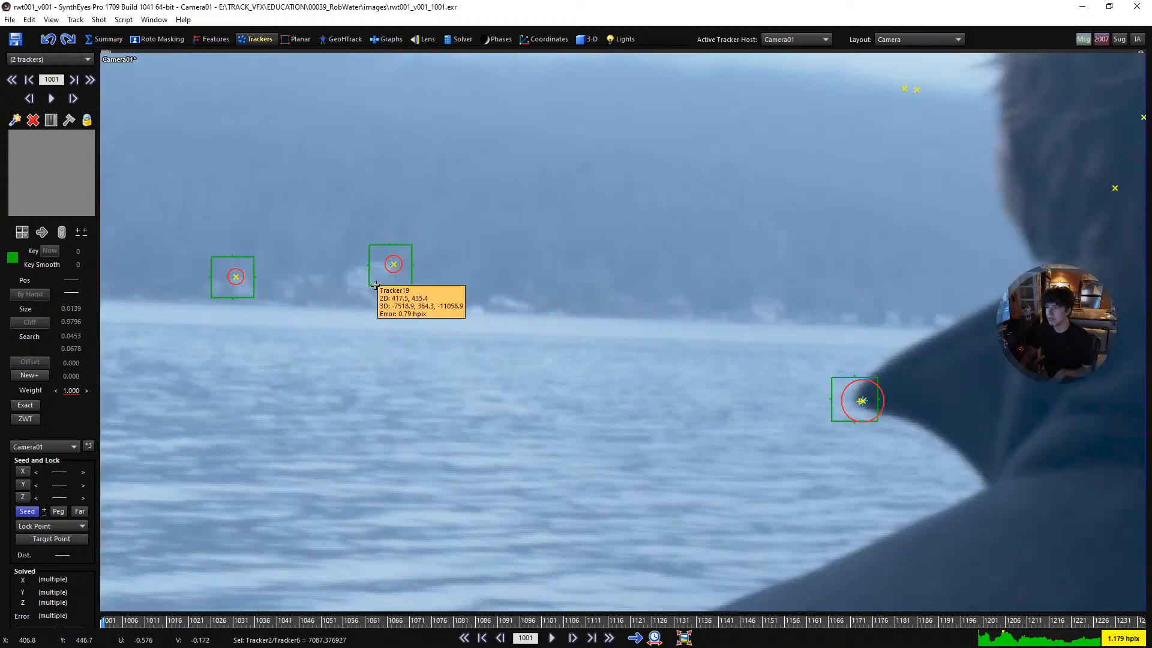
scroll(383, 296, down, 3)
middle_drag(395, 290, 527, 341)
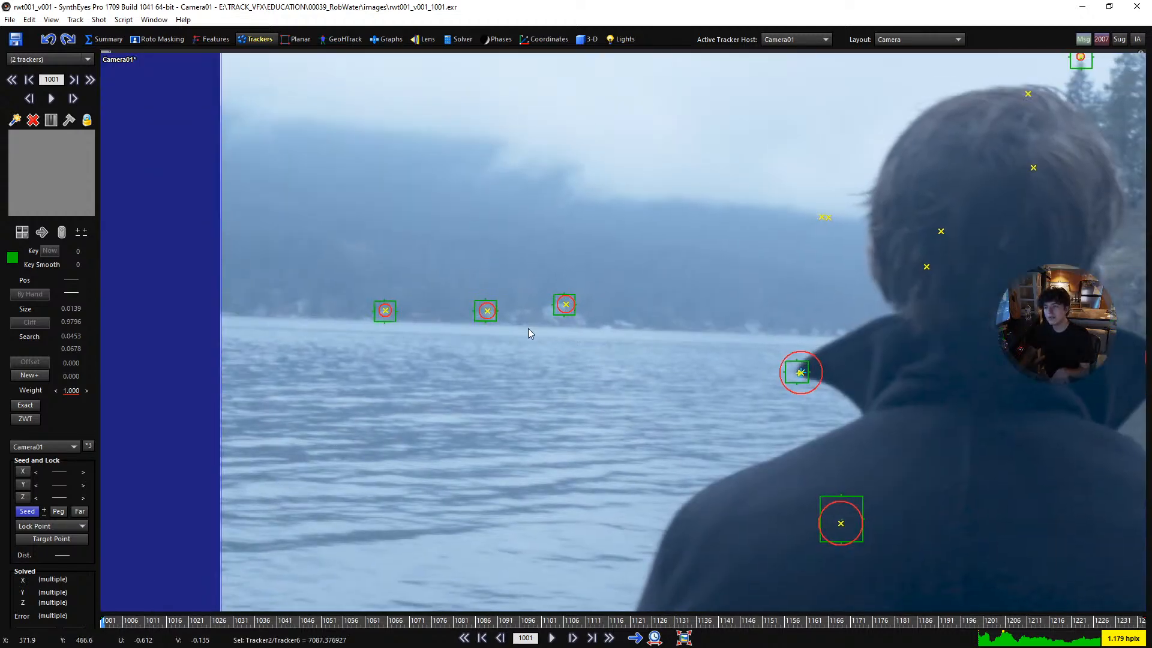
scroll(527, 342, up, 4)
scroll(540, 327, down, 6)
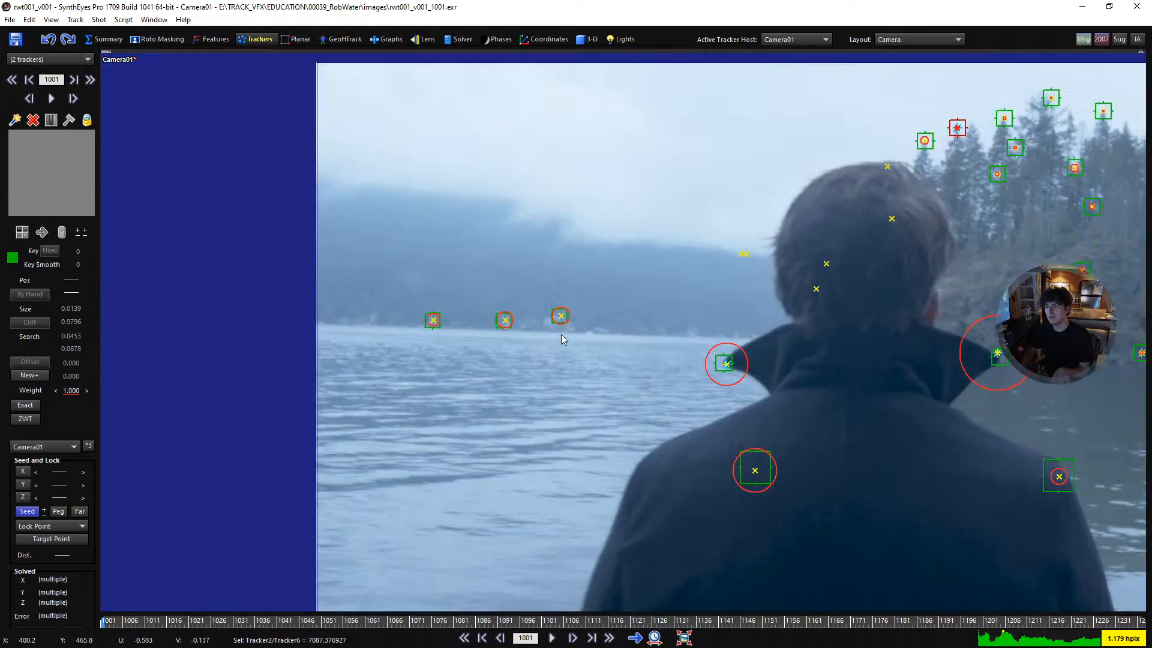
middle_drag(766, 385, 375, 387)
scroll(978, 354, up, 3)
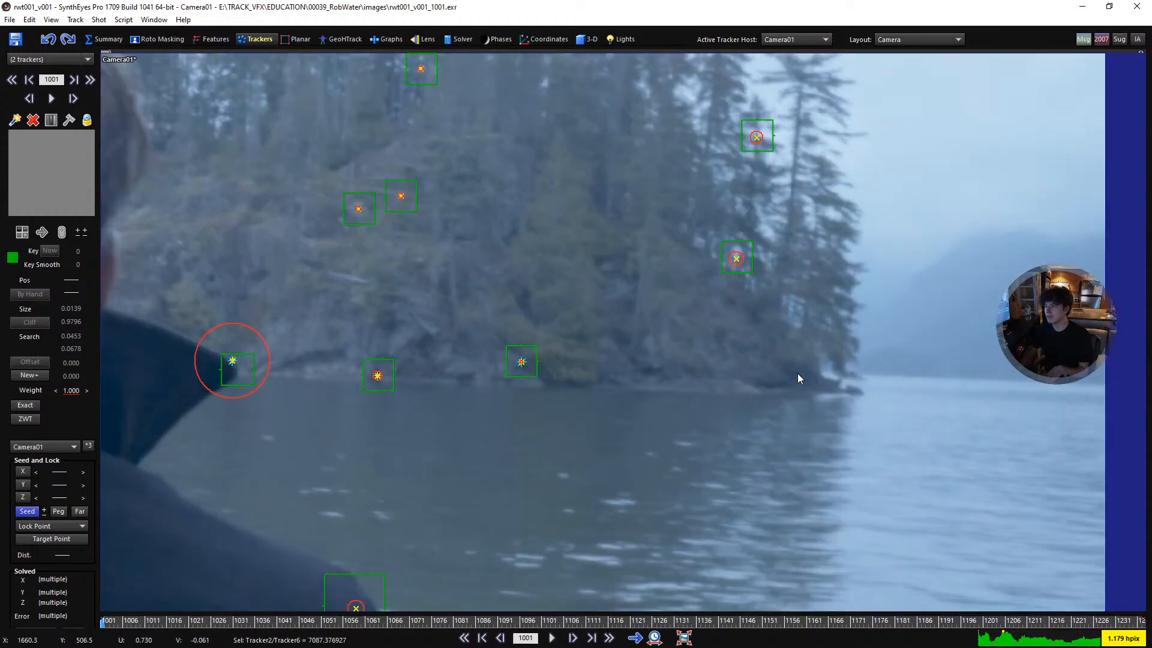
scroll(936, 358, up, 2)
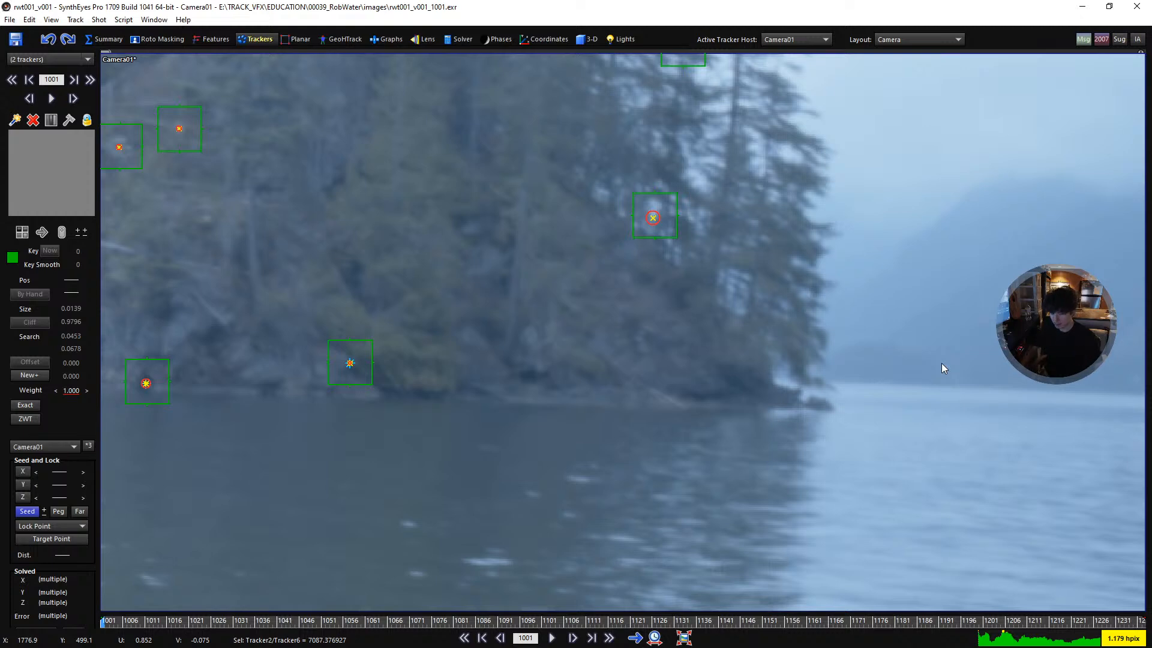
scroll(783, 408, down, 3)
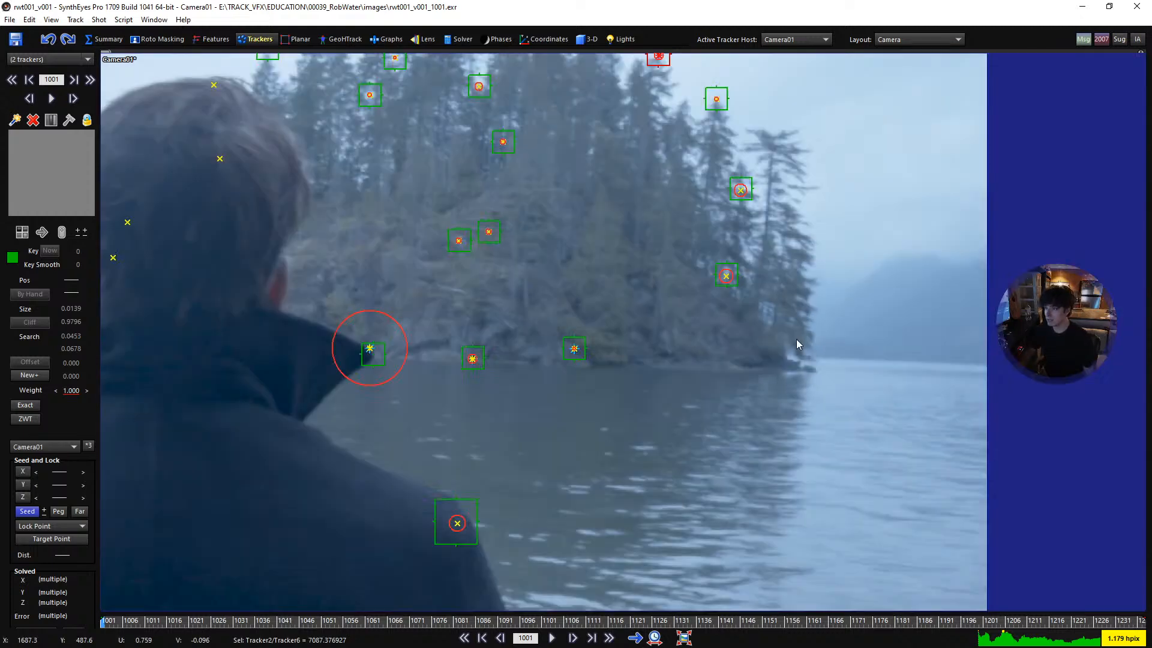
scroll(801, 343, down, 1)
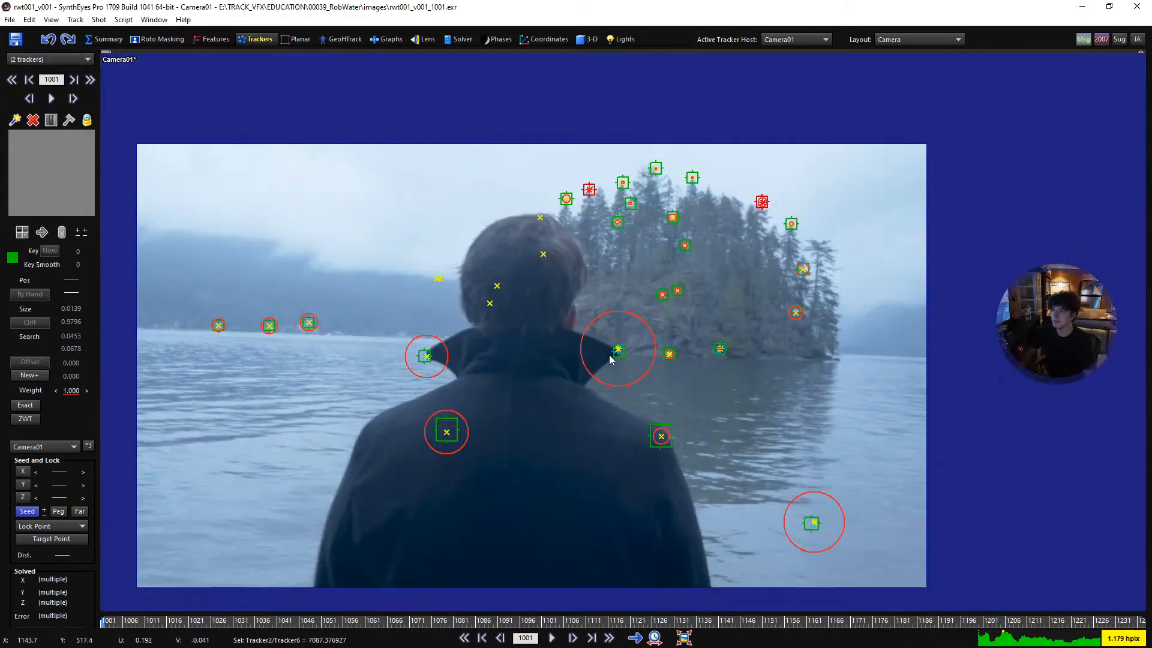
middle_drag(587, 380, 650, 373)
right_drag(650, 372, 635, 361)
scroll(647, 344, down, 1)
scroll(634, 336, up, 1)
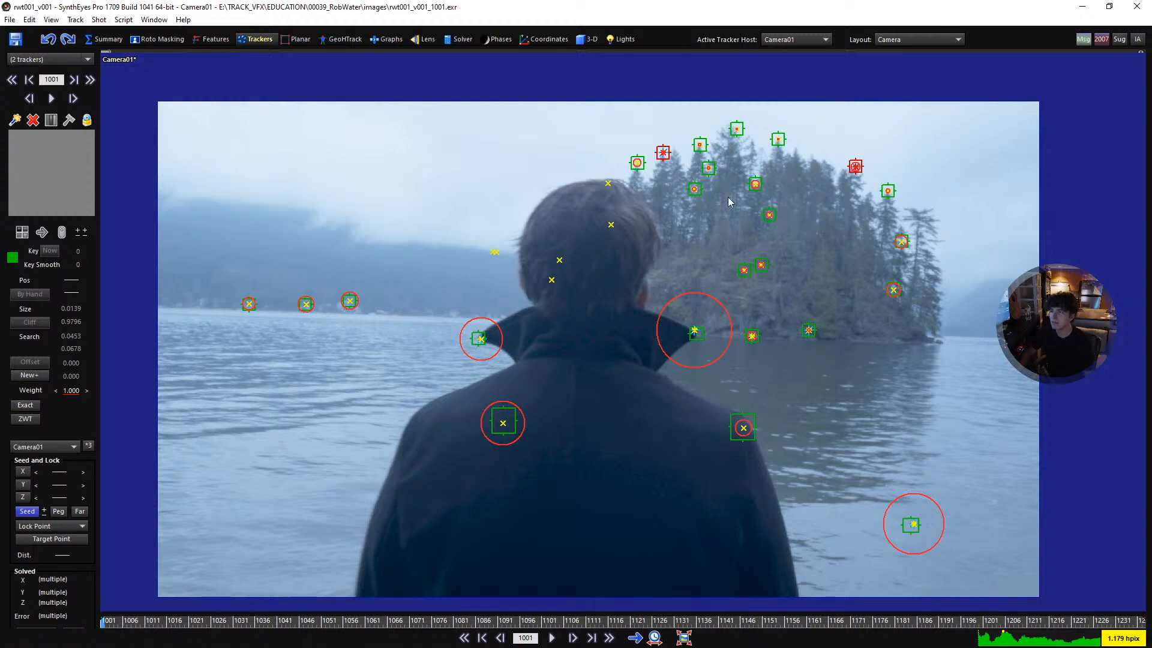
- Play the shot forward to about frame 1051 to check how the solved points follow the coat and island
key(space)
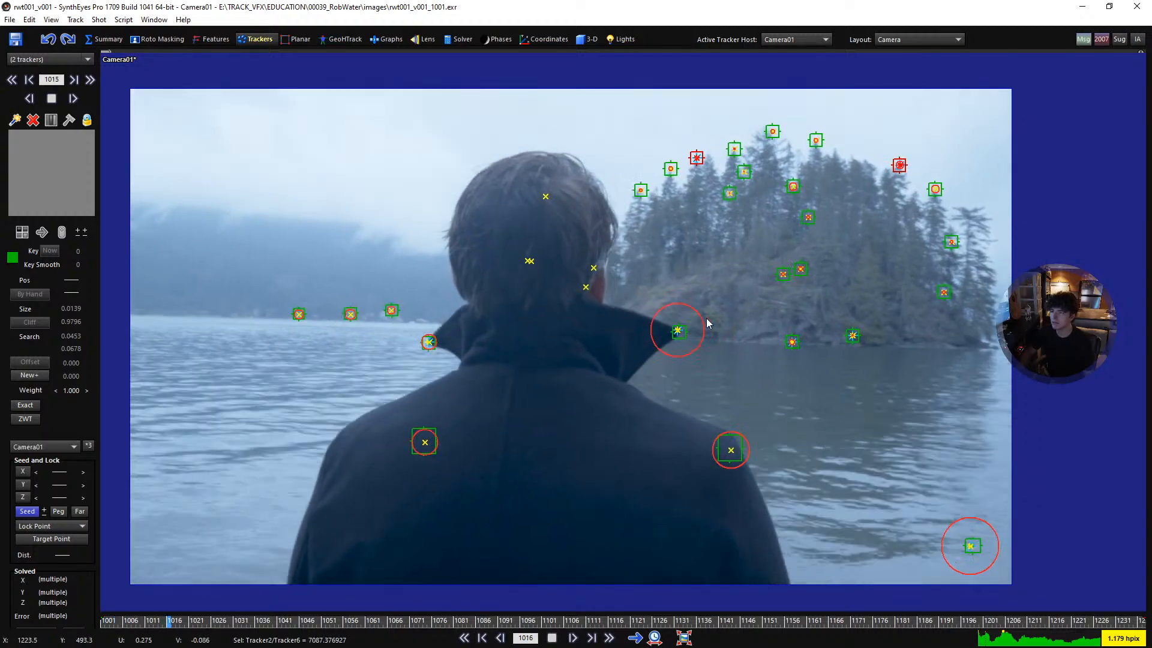
key(space)
key(Right)
key(Right)
key(Right)
key(Right)
key(Right)
key(Right)
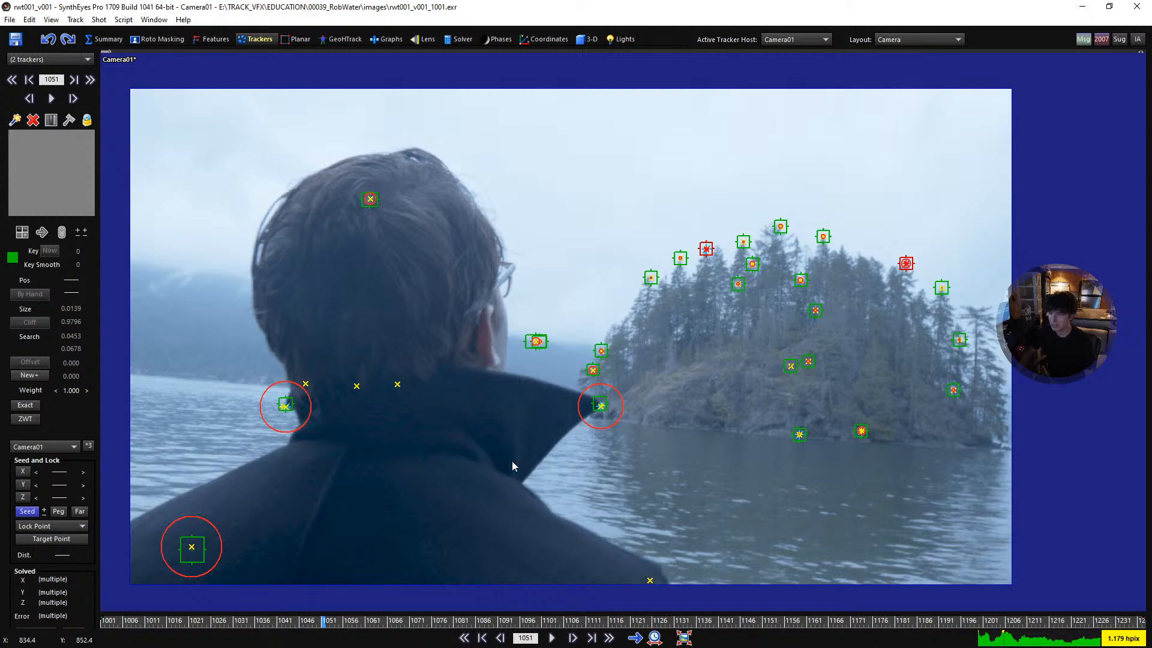
- Show the scene in the quad layout and return to frame 1001 to inspect the solved layout from above
key(q)
scroll(409, 230, down, 3)
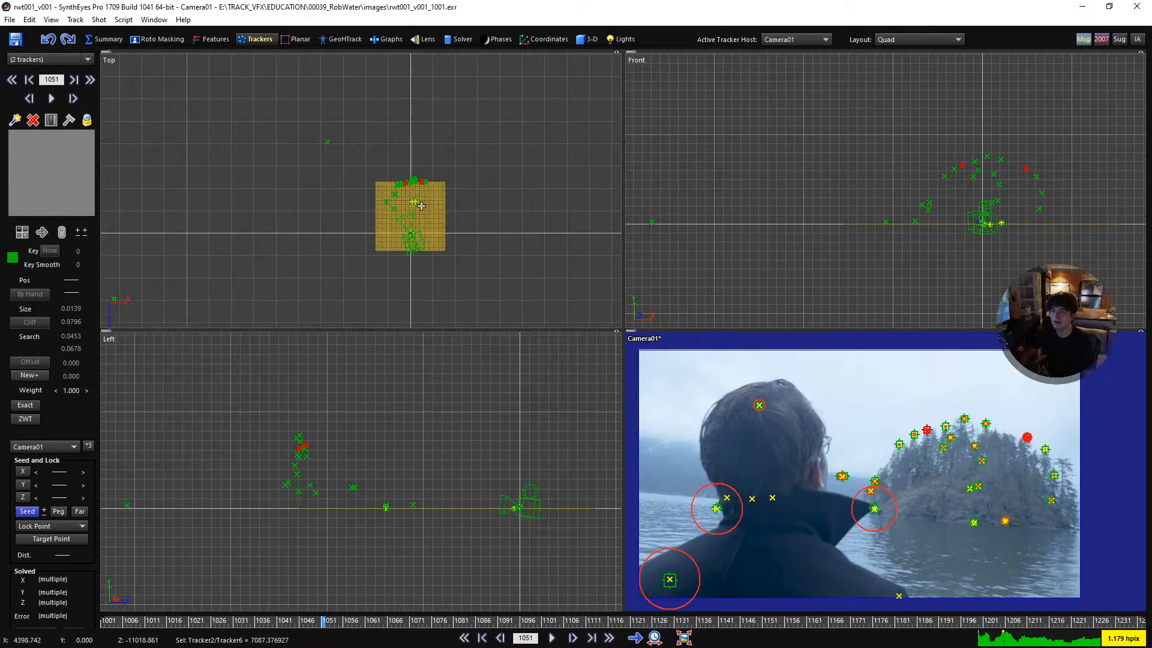
scroll(402, 198, up, 5)
key(Home)
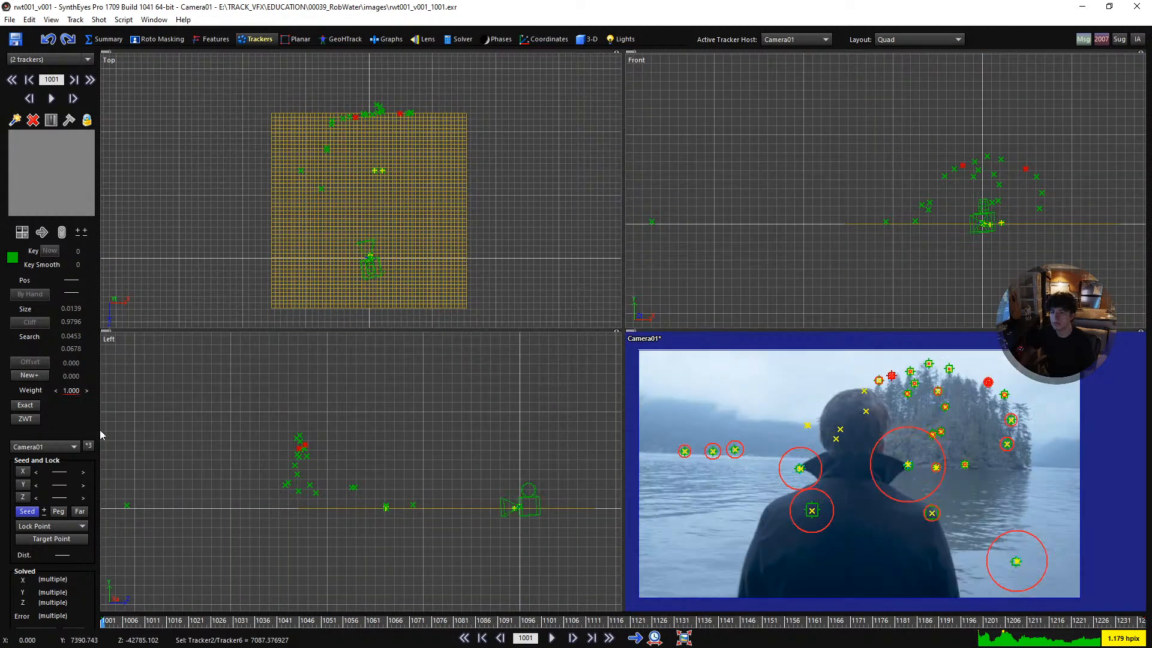
- Set the solving weight of the two selected trackers to 0.300 and rerun the refine solve
click(72, 391)
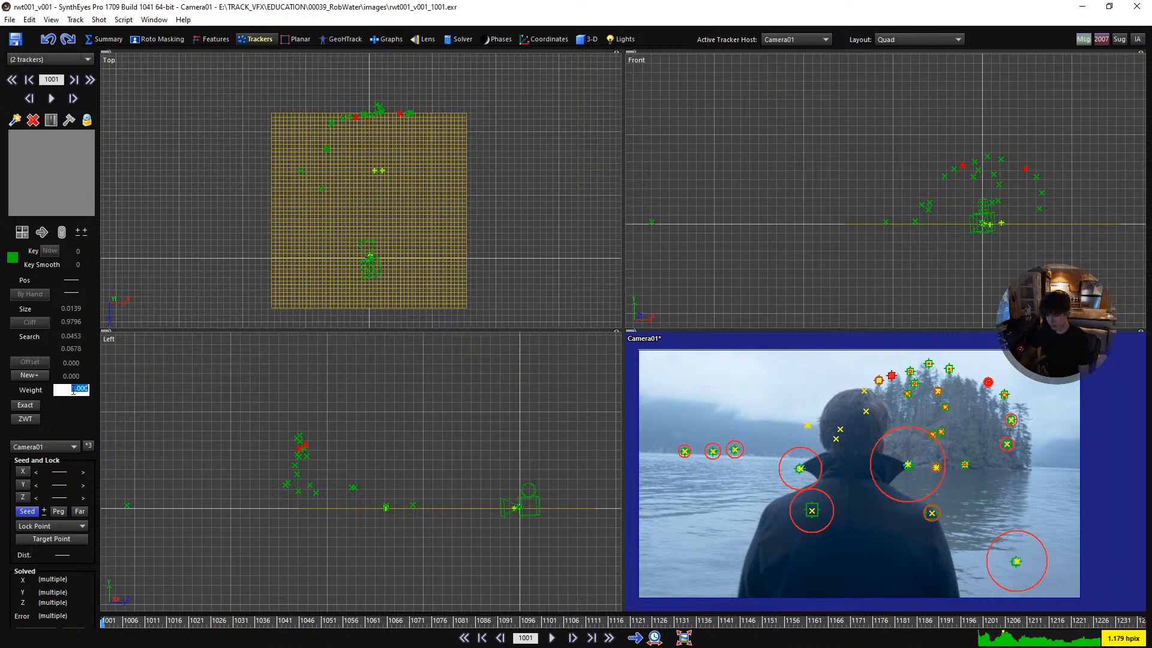
key(Return)
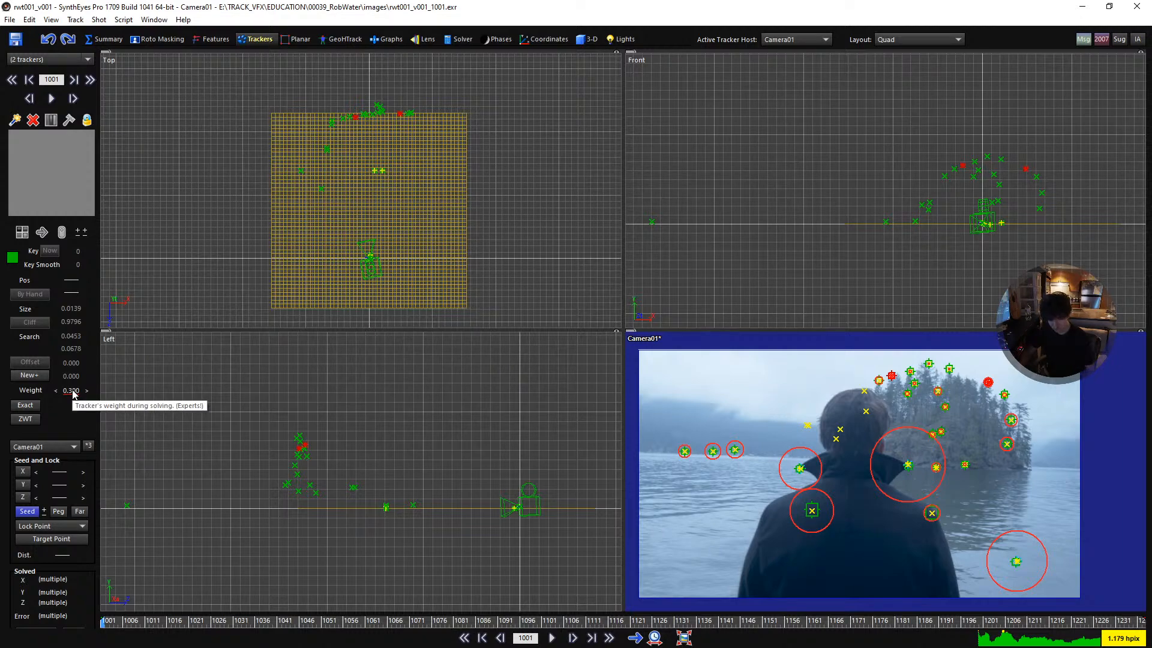
key(F9)
click(228, 213)
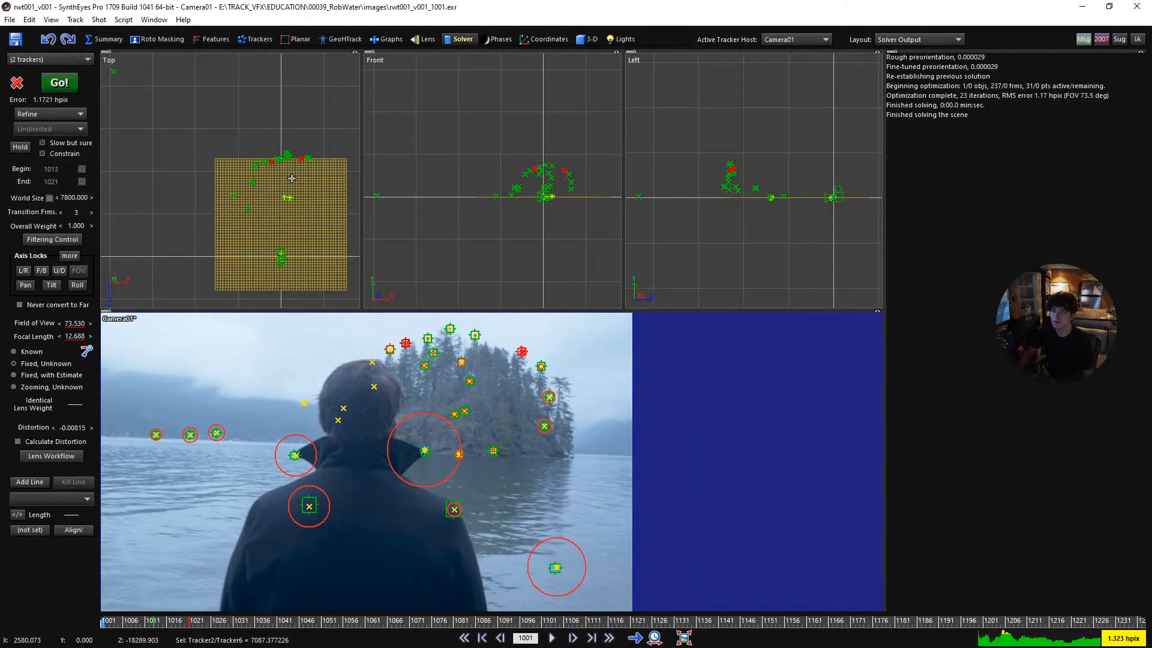
- Undo and redo the refined solve repeatedly to compare the point layouts from above, finishing on the redone solve
scroll(281, 176, up, 4)
key(ctrl+y)
key(ctrl+z)
key(ctrl+y)
key(ctrl+z)
key(ctrl+y)
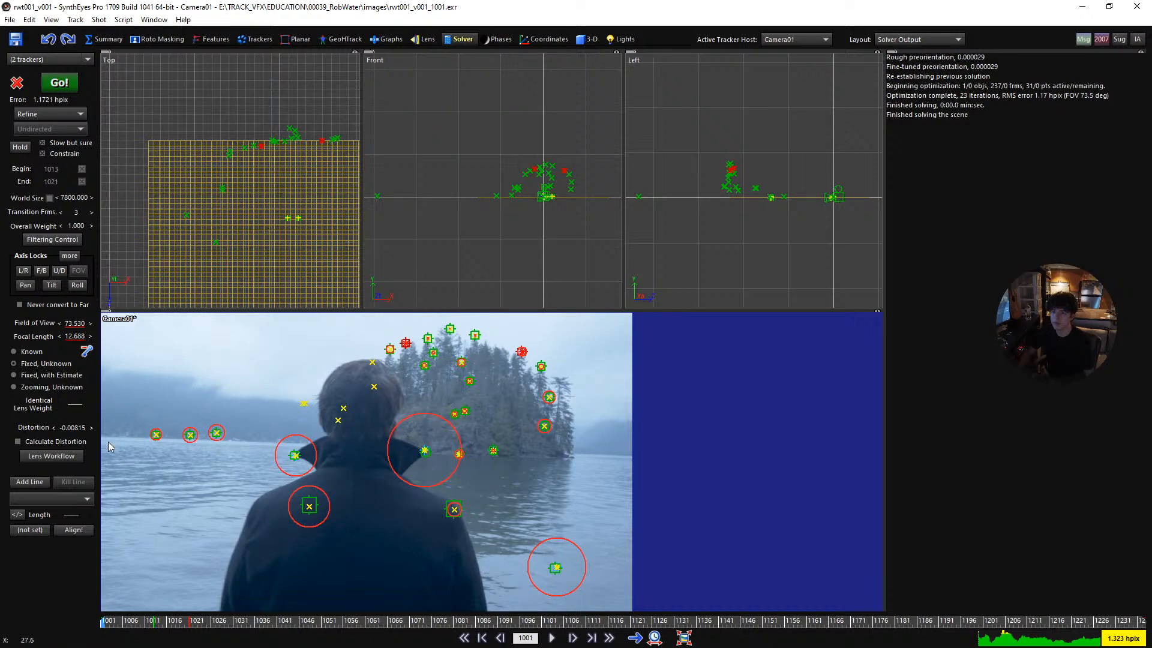
- Lower the solving weight of the two selected trackers to 0.100 and rerun the refine solve
click(256, 39)
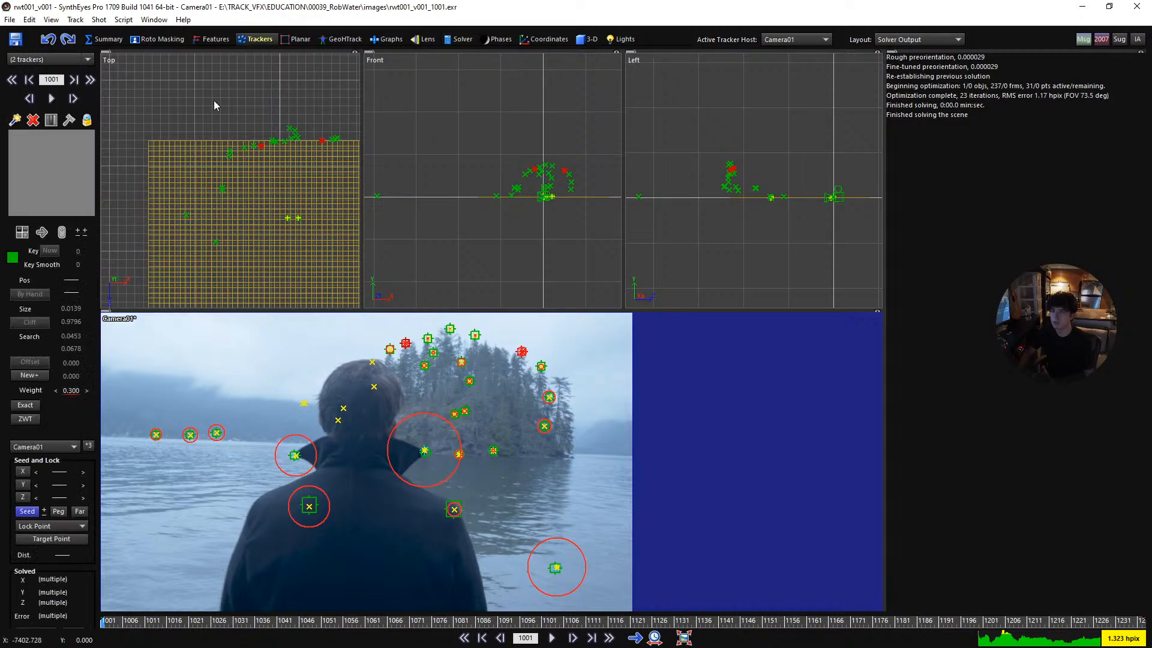
double_click(70, 391)
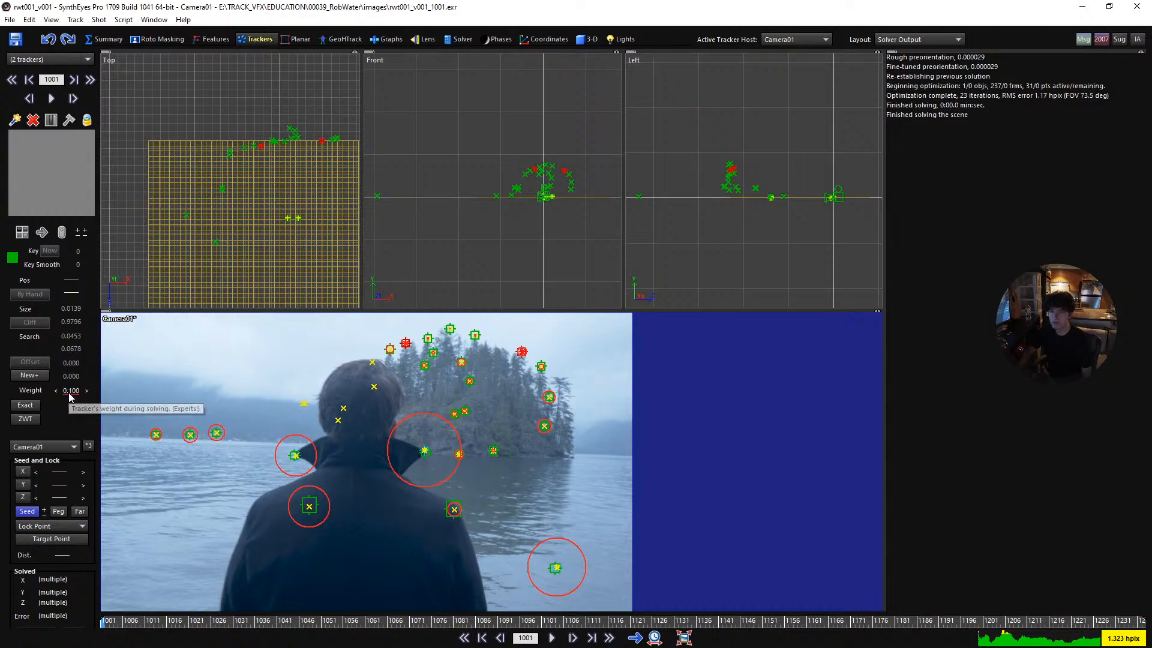
double_click(69, 390)
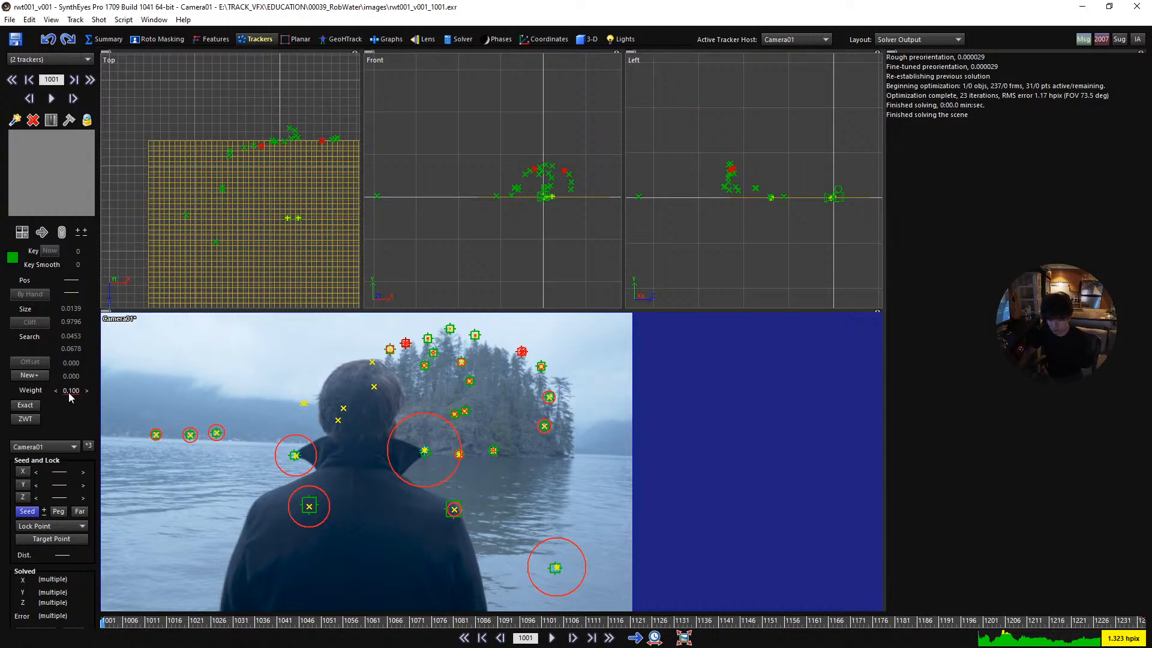
key(F9)
click(223, 211)
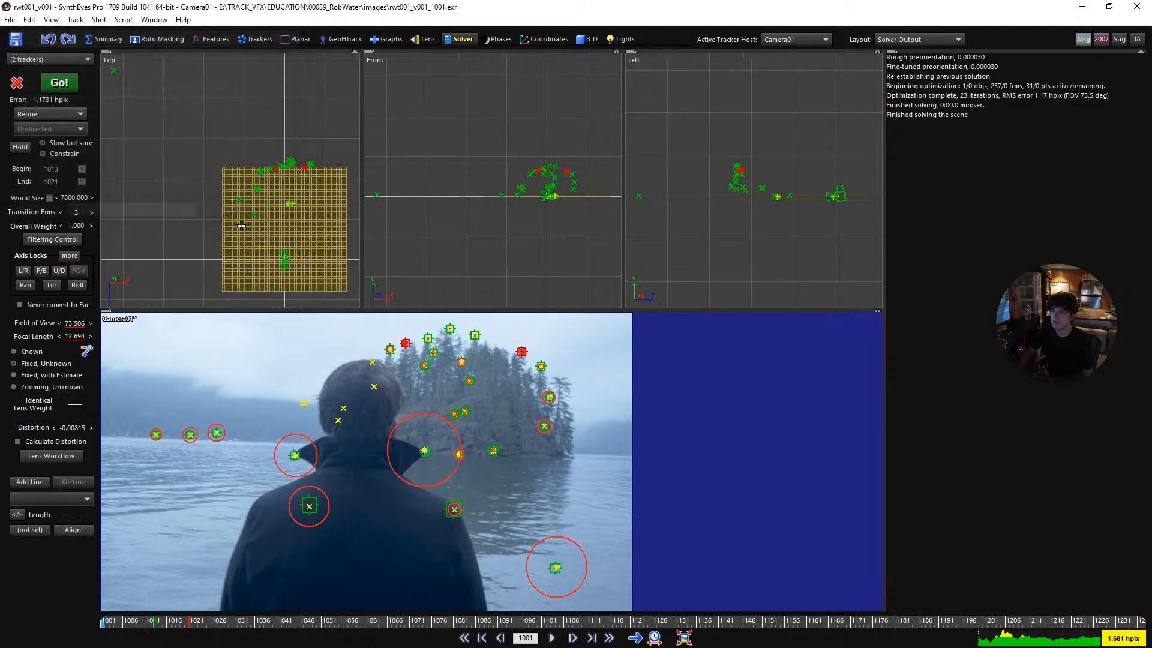
- Play the shot in a single full-size camera view to about frame 1108 to check the solved points on the island
key(5)
key(space)
scroll(538, 356, down, 2)
middle_drag(496, 354, 563, 362)
scroll(562, 379, up, 3)
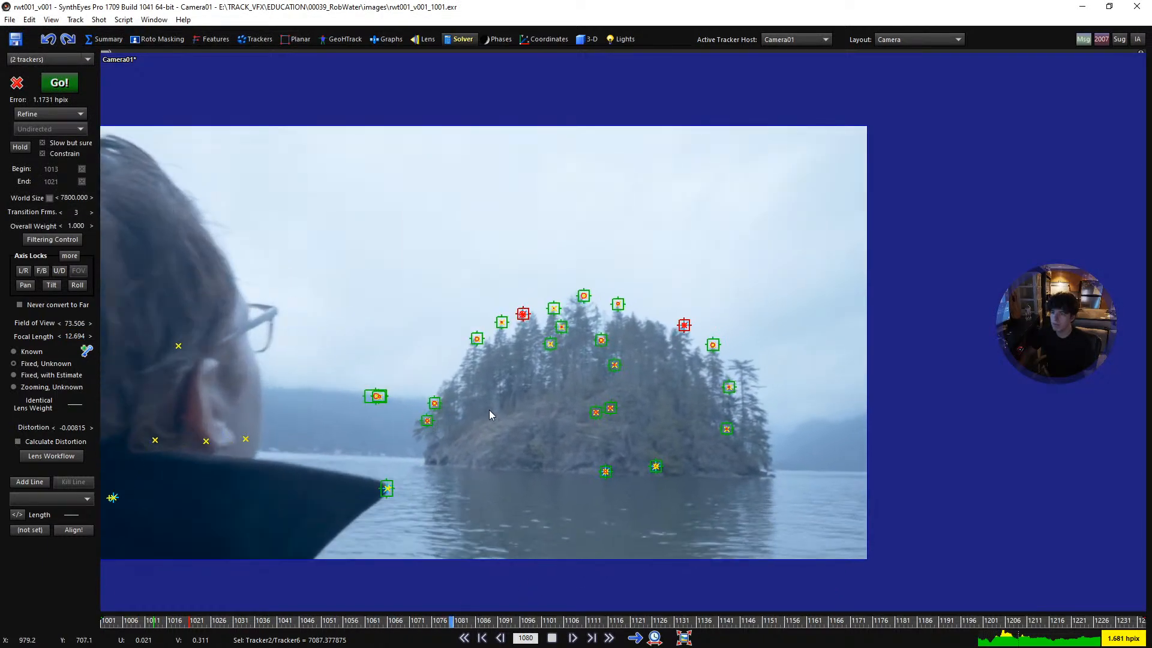
key(space)
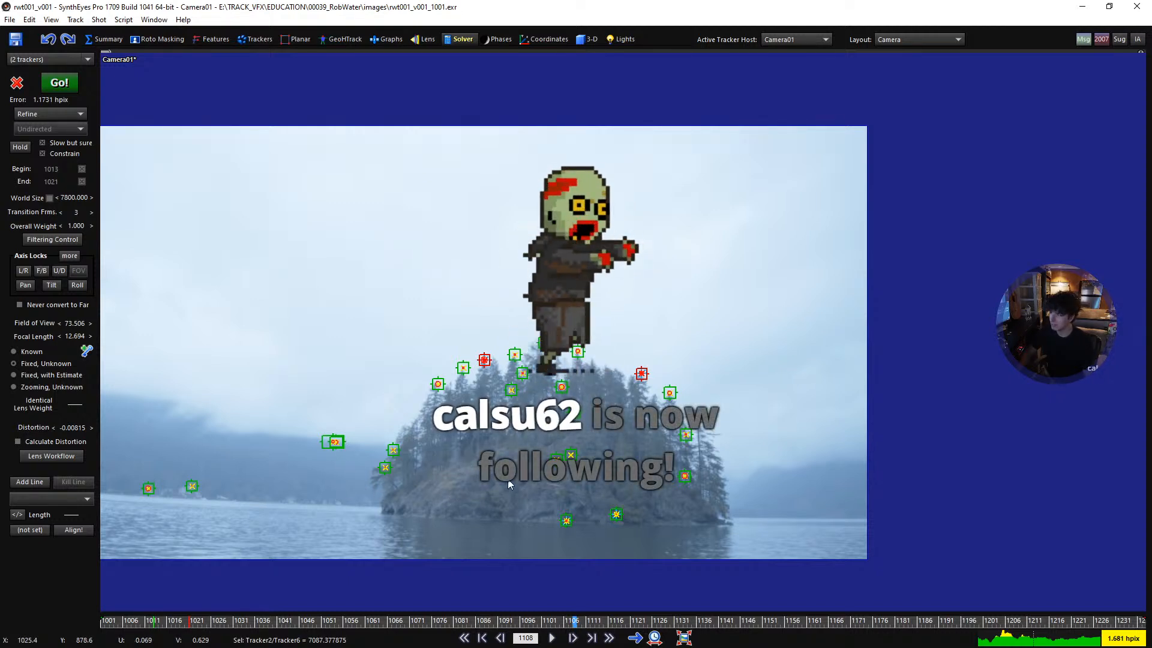
- Replay the shot from frame 1001 to about frame 1127 to recheck the tracker fit, and return to the first frame
middle_drag(545, 418, 635, 425)
key(shift+a)
scroll(554, 400, down, 2)
scroll(580, 414, up, 2)
middle_drag(559, 403, 588, 408)
scroll(588, 408, up, 1)
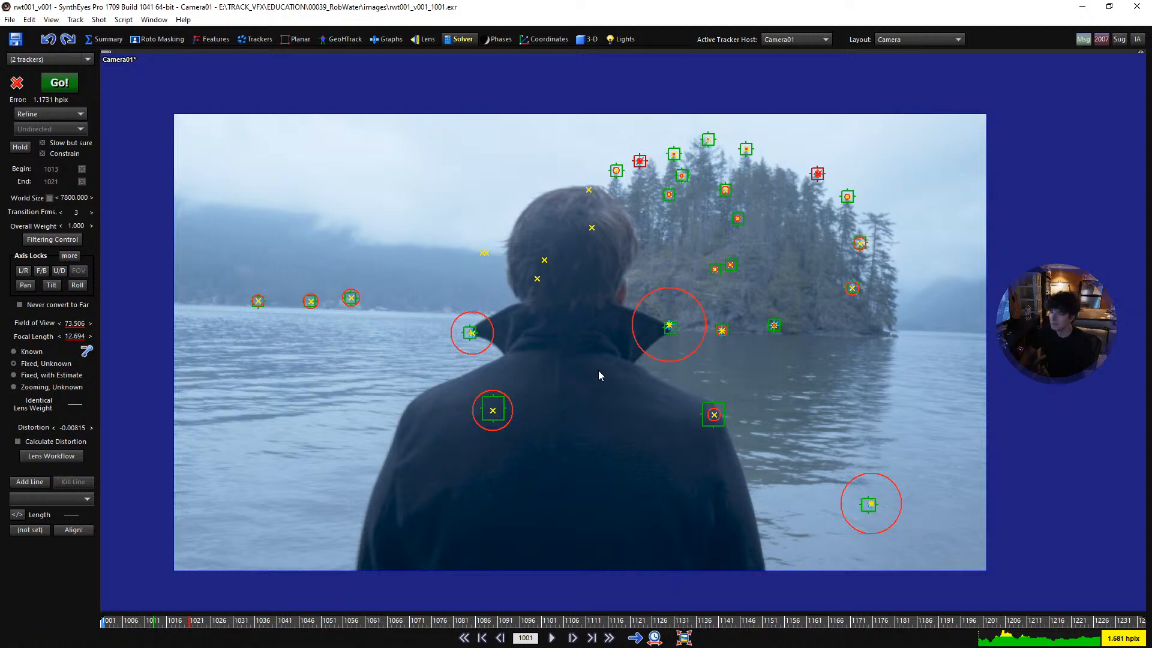
key(space)
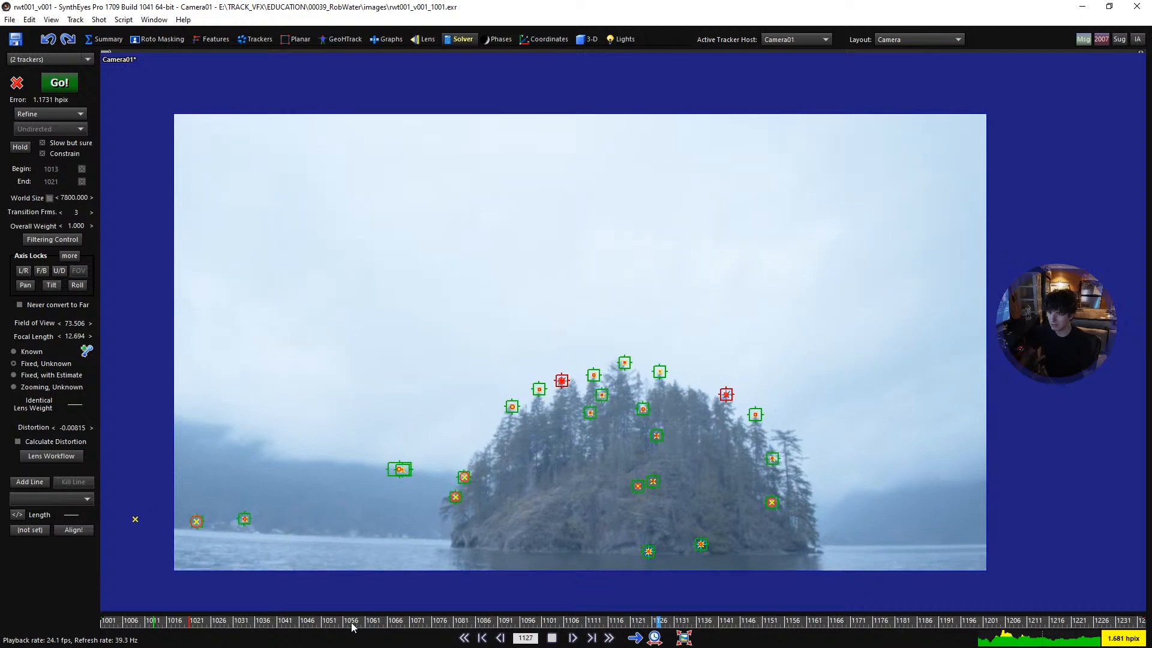
key(Home)
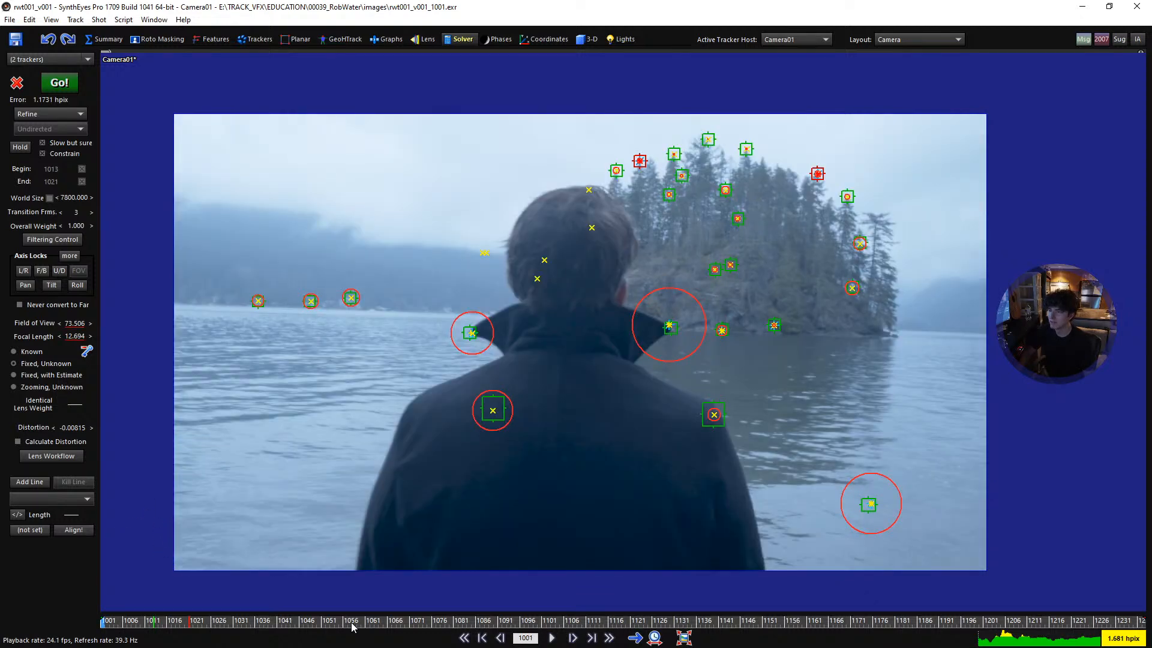
- Scrub to frame 1047, show the meshes over the footage and play the shot to check the human figure against the man, stopping at frame 1049
click(336, 623)
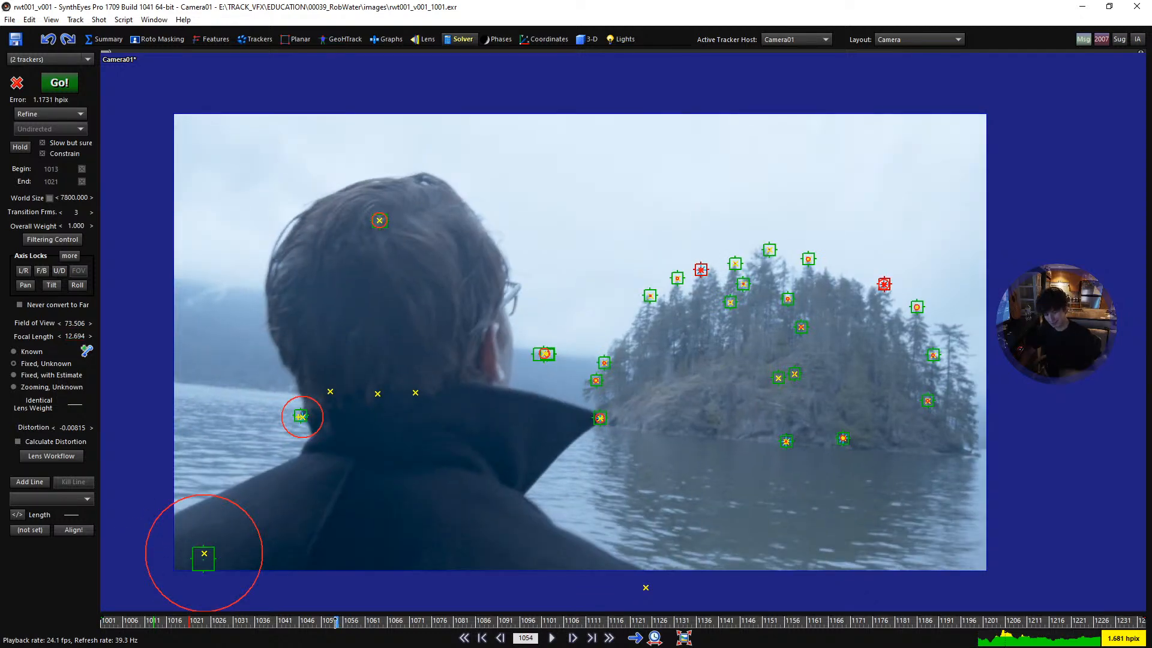
drag(336, 624, 306, 627)
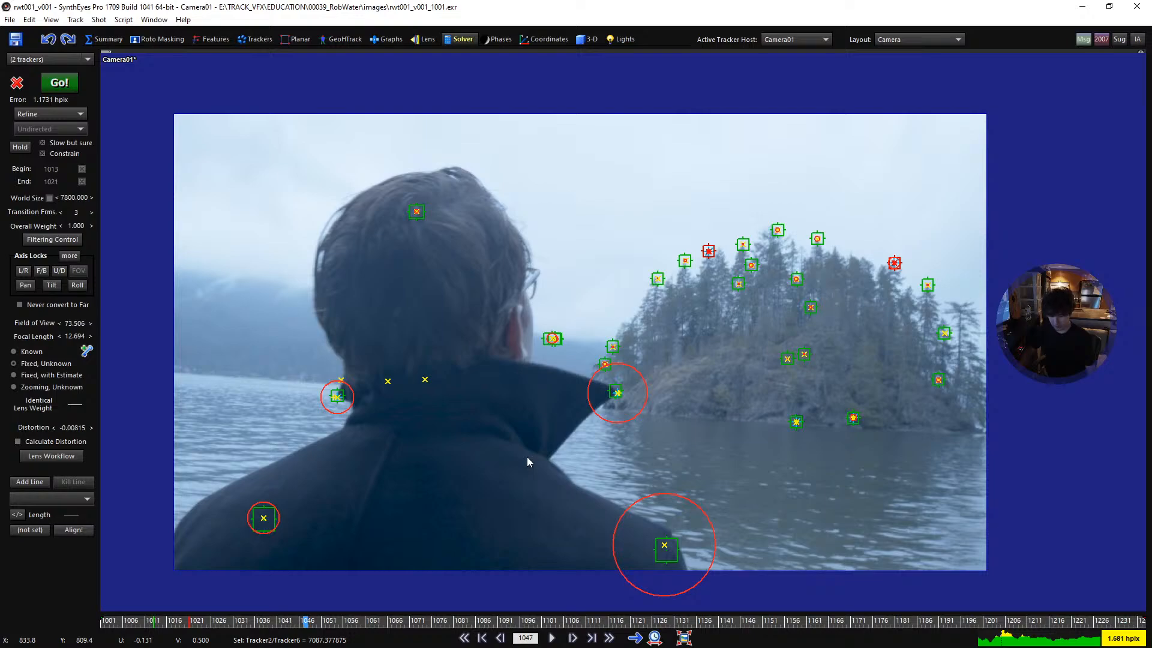
key(m)
scroll(605, 406, down, 2)
key(space)
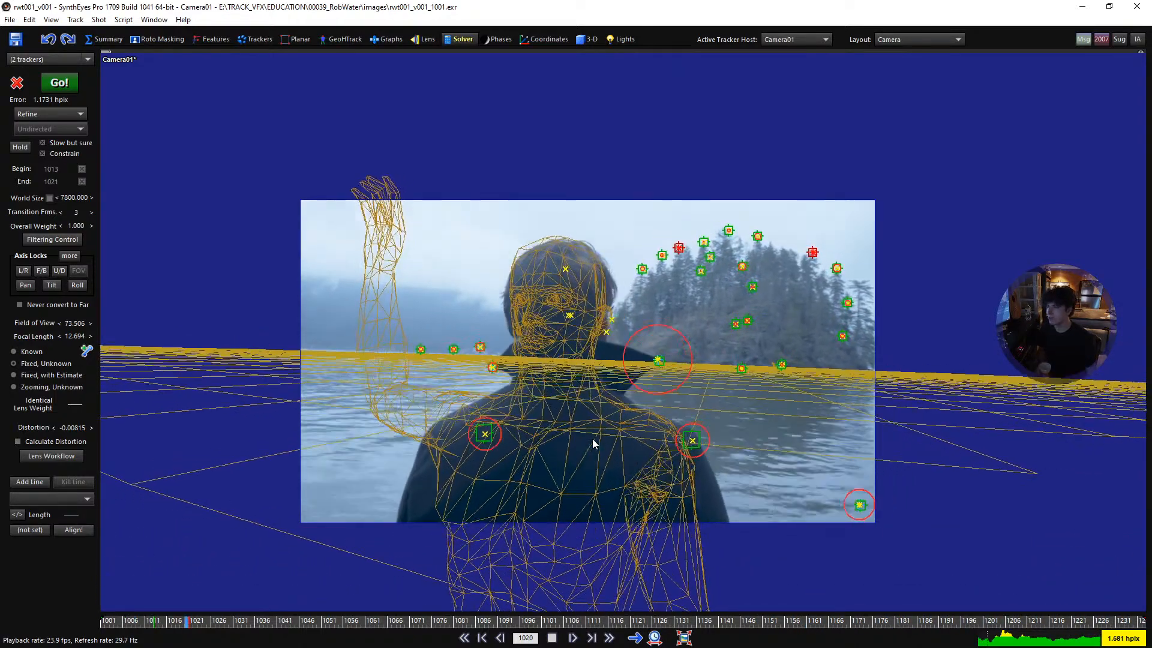
key(space)
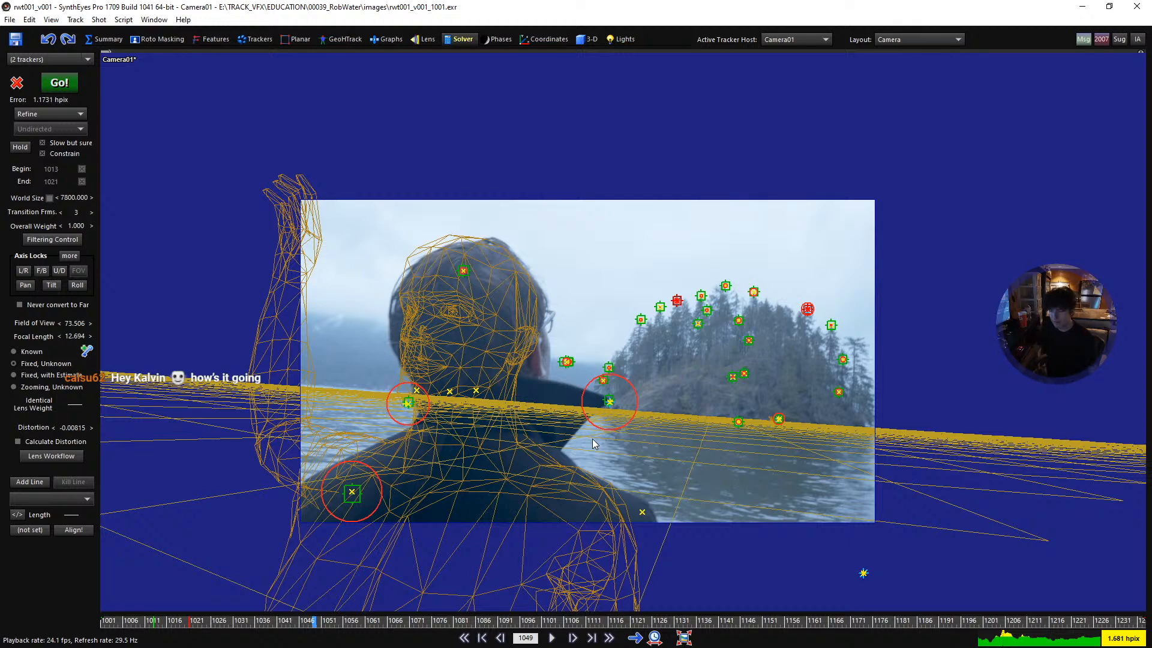
- Show the quad layout and play the shot to inspect the camera path beside the human figure from the left, returning to frame 1001
key(q)
scroll(521, 486, up, 6)
middle_drag(556, 575, 535, 464)
scroll(517, 483, up, 10)
key(space)
scroll(534, 498, up, 10)
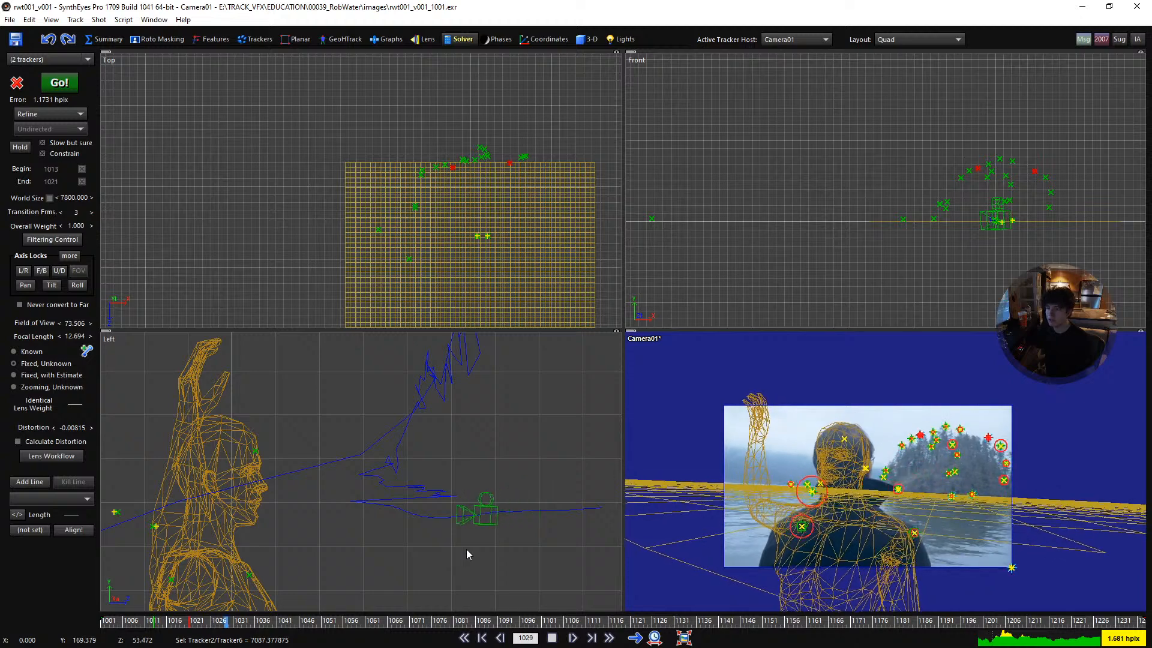
key(space)
scroll(448, 527, up, 1)
key(shift+a)
middle_drag(459, 517, 306, 494)
scroll(1010, 208, up, 7)
- Play the shot while examining the camera path and human figure from the front, and return to frame 1001
scroll(972, 161, down, 6)
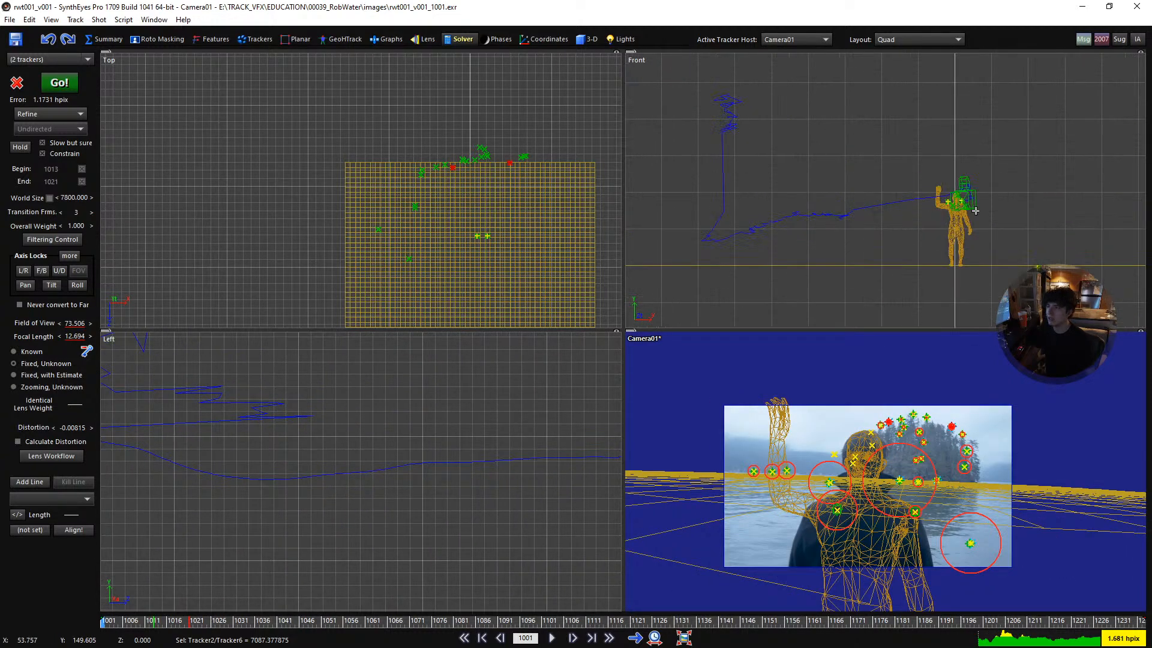
scroll(1000, 185, up, 6)
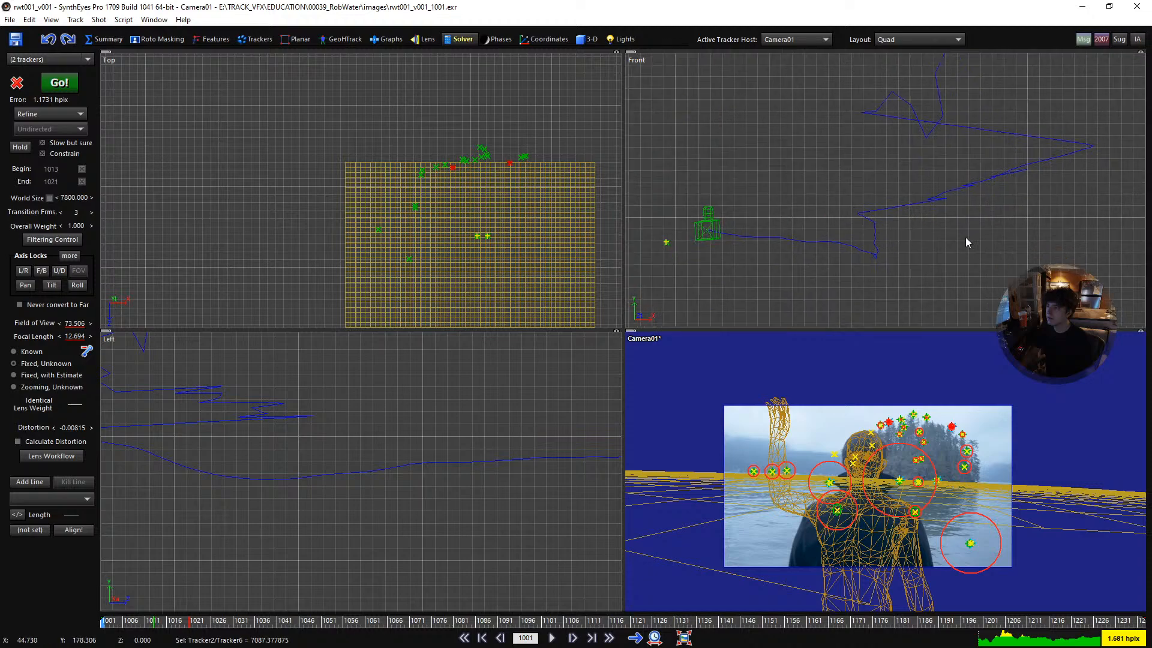
key(space)
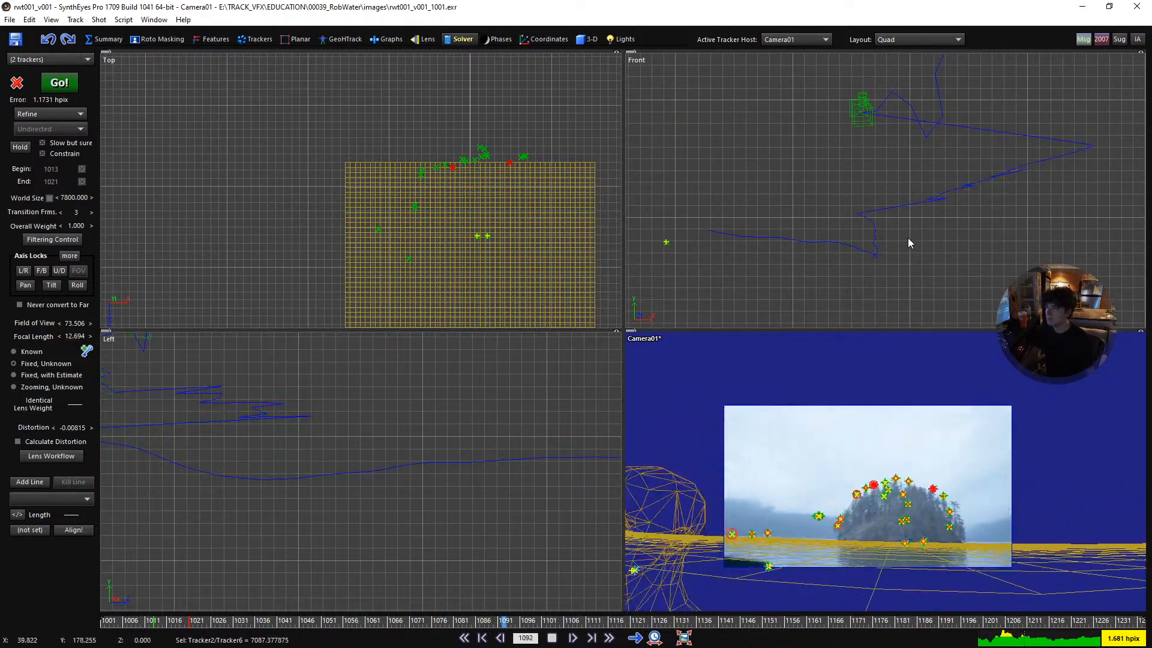
scroll(911, 234, down, 3)
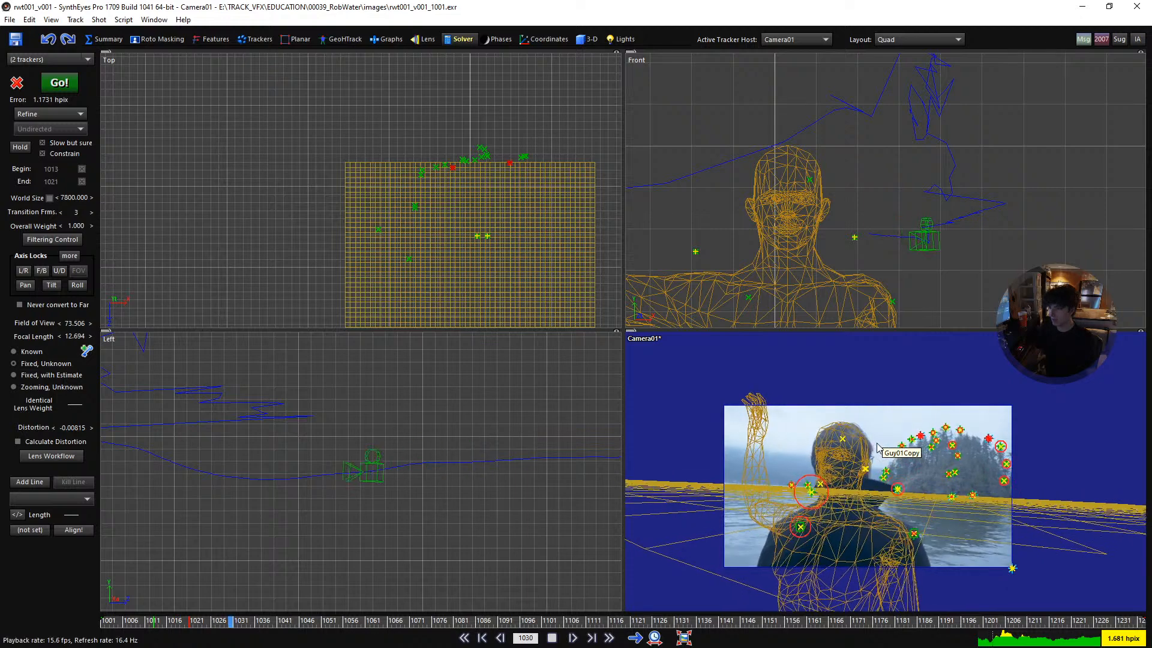
key(space)
key(shift+a)
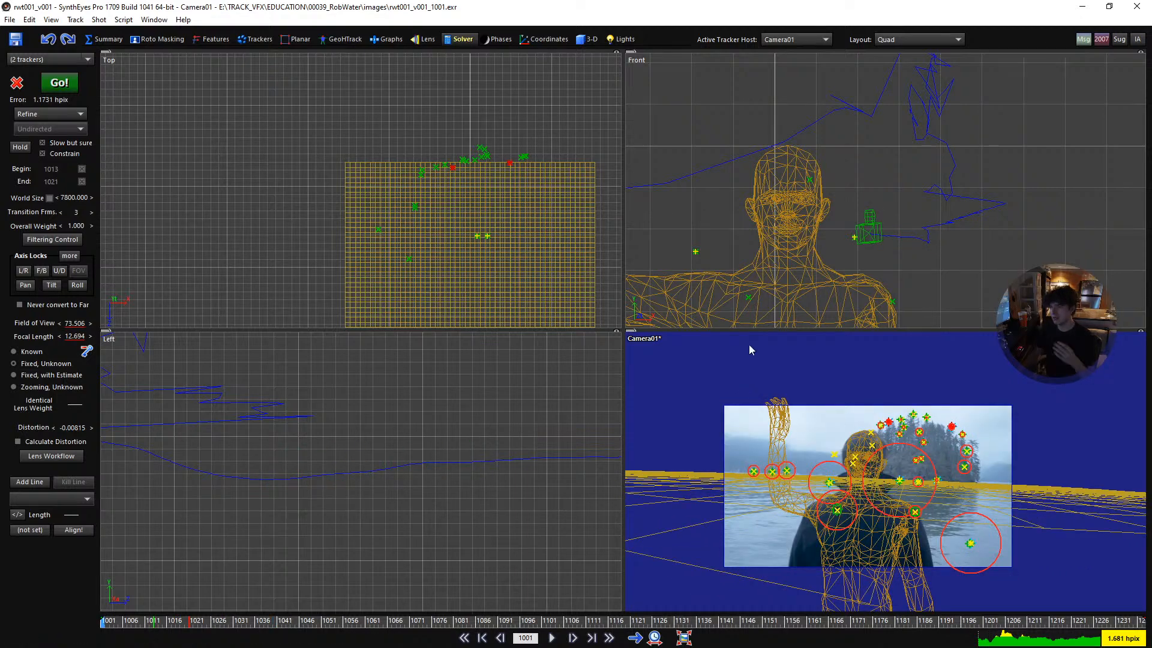
- Show the human figure and trackers in a single full-size camera view at frame 1001
scroll(720, 220, down, 6)
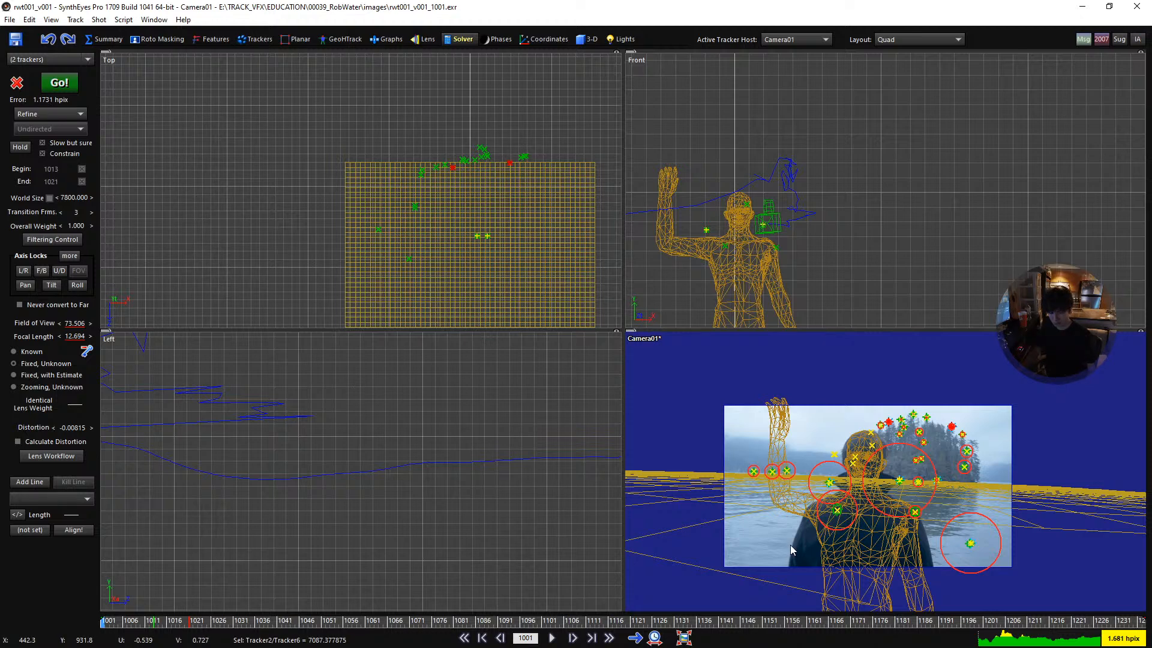
key(3)
scroll(558, 367, up, 3)
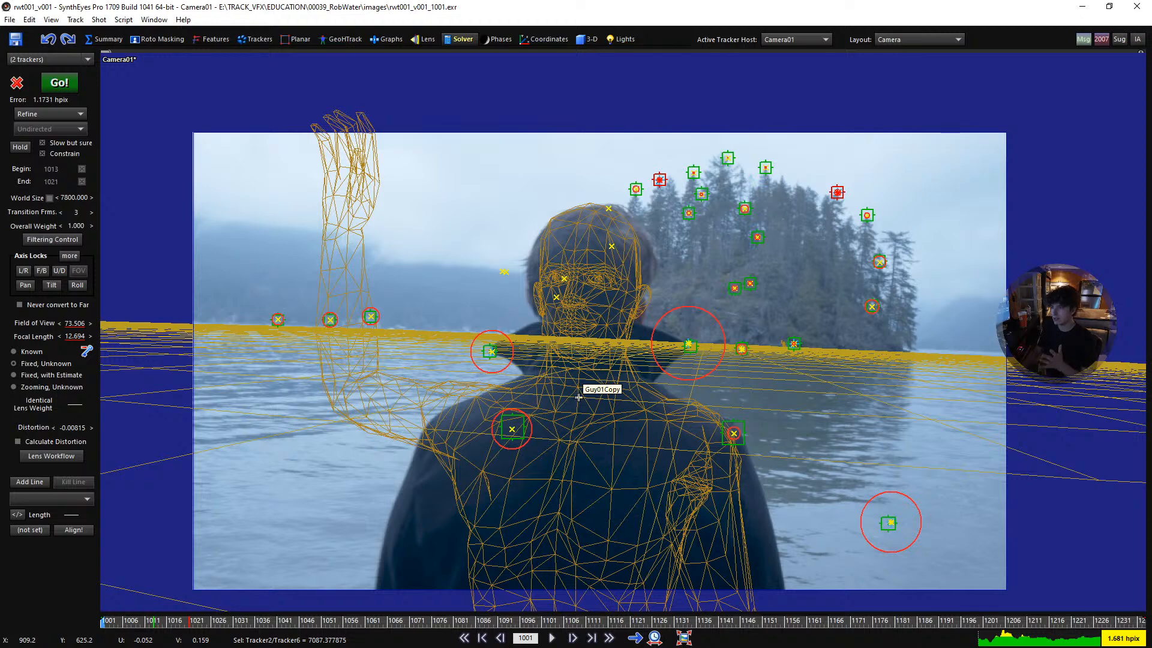
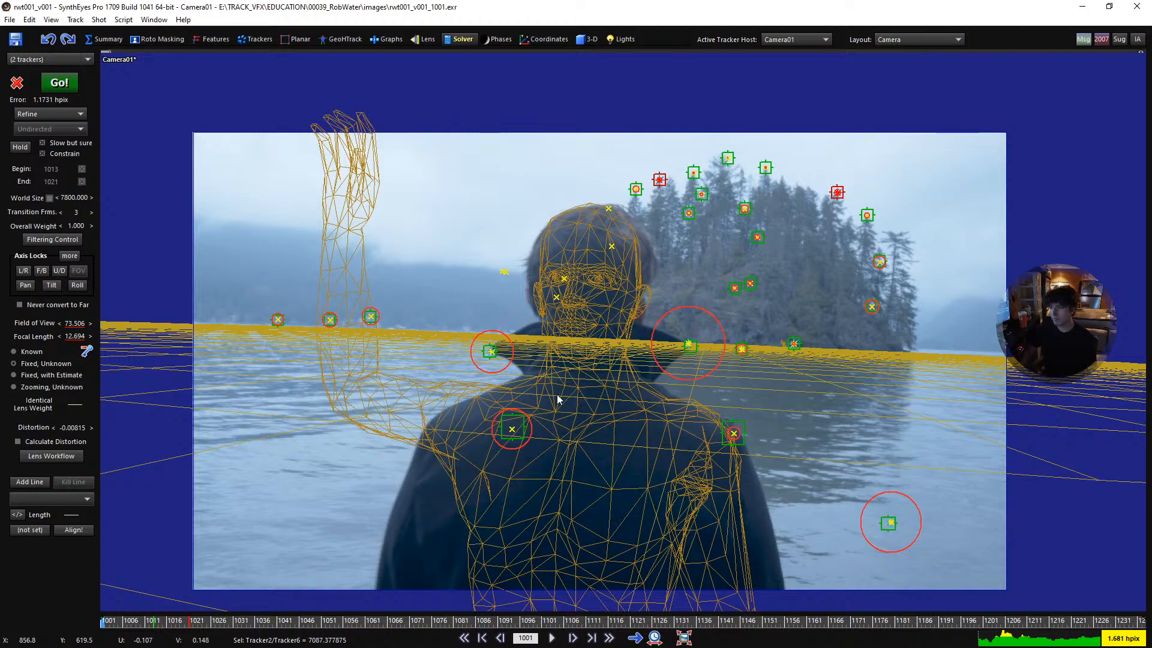
- Play the shot from frame 1001 and scrub back to about frame 1057 to check the head mesh against the man
key(space)
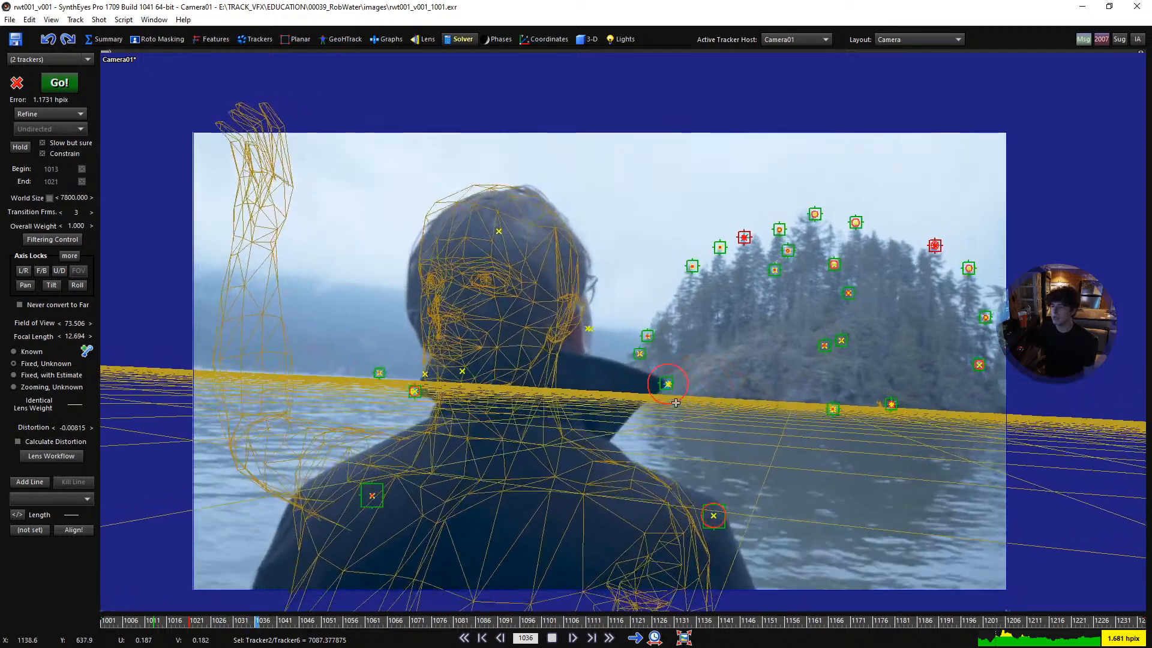
key(space)
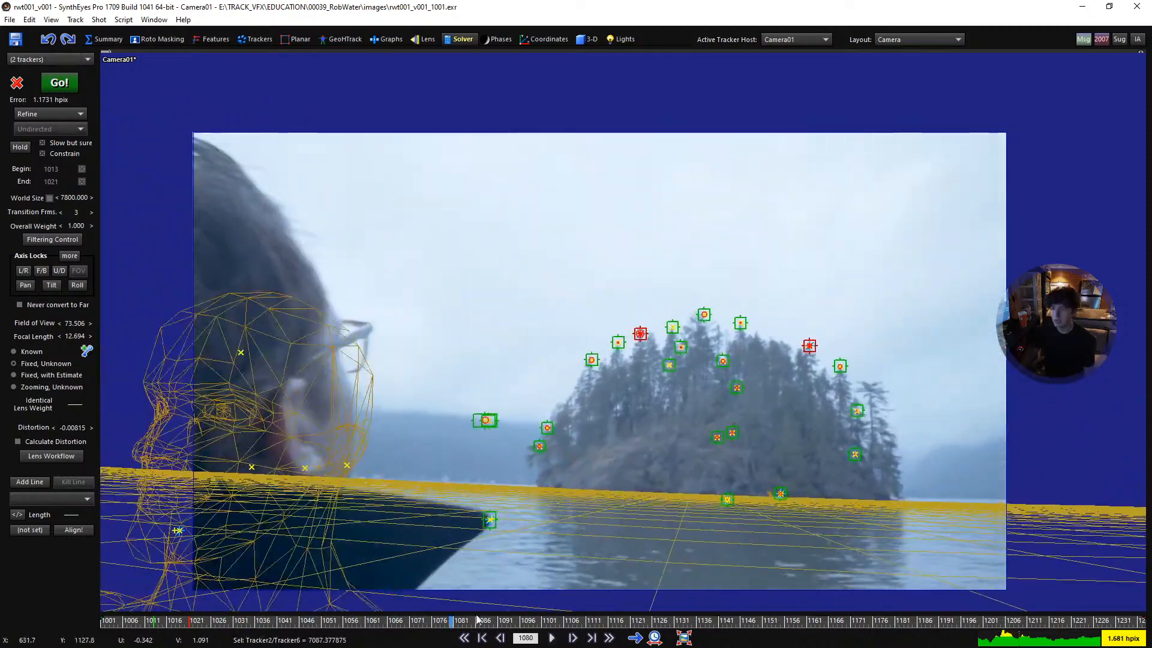
drag(448, 618, 396, 599)
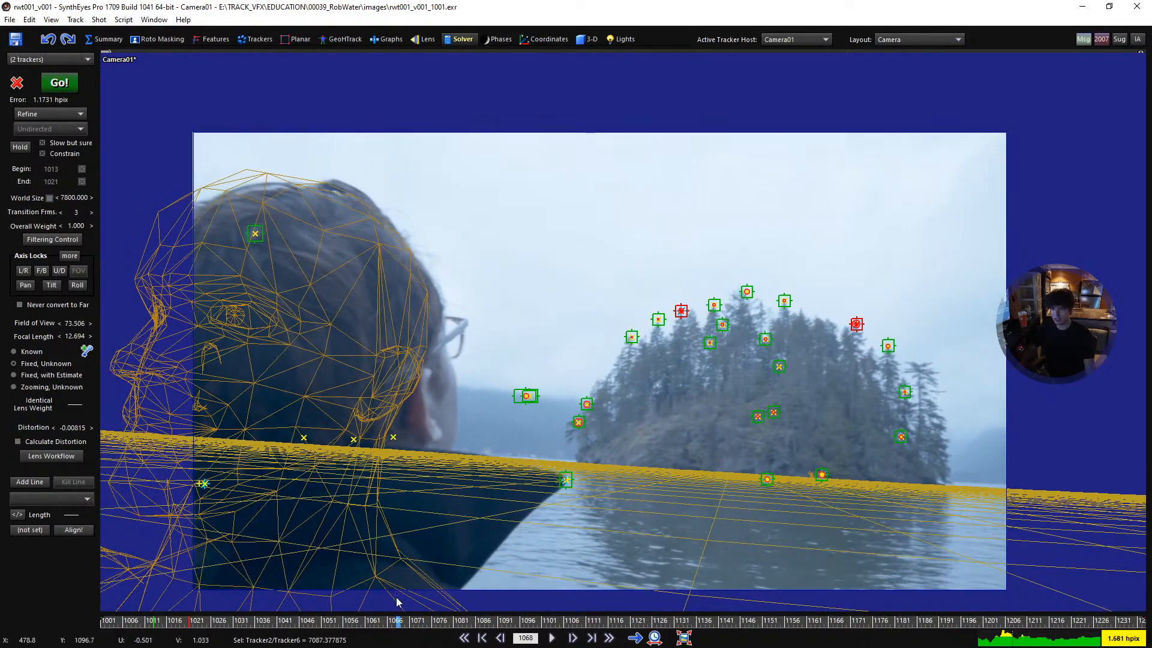
scroll(504, 344, up, 2)
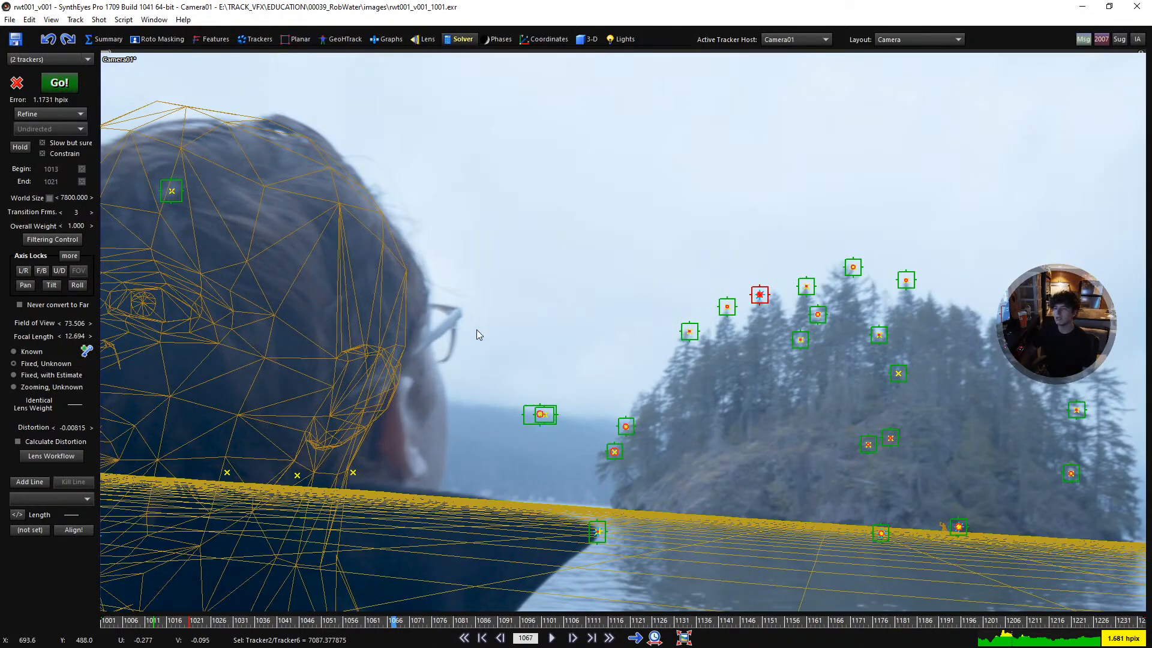
scroll(478, 334, down, 3)
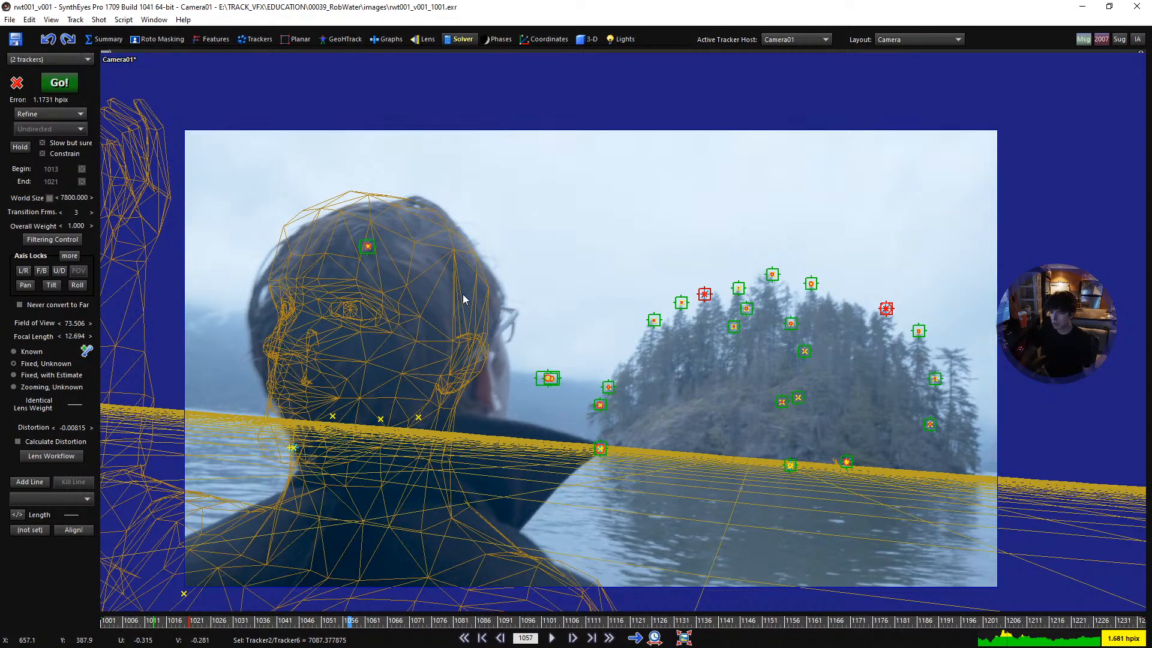
key(space)
key(space)
- Add a tracker on the corner of the man's glasses and track it forward to frame 1090
scroll(437, 312, up, 4)
key(c)
click(451, 319)
drag(451, 319, 538, 394)
key(5)
key(Right)
key(ctrl+f)
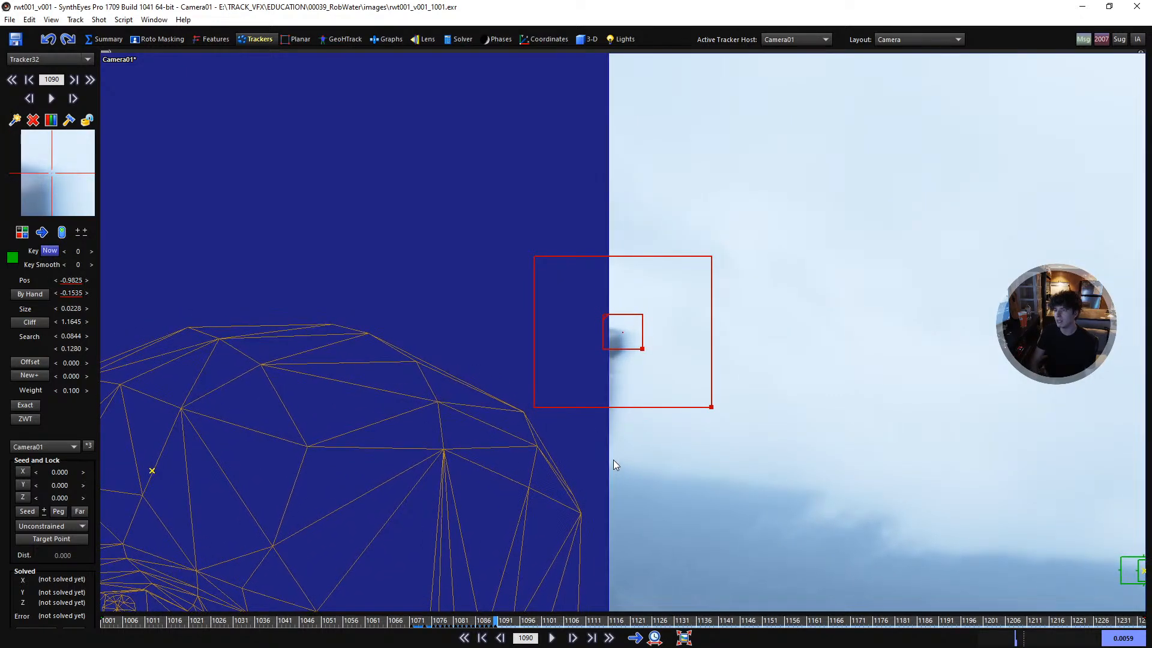
key(s)
key(d)
key(d)
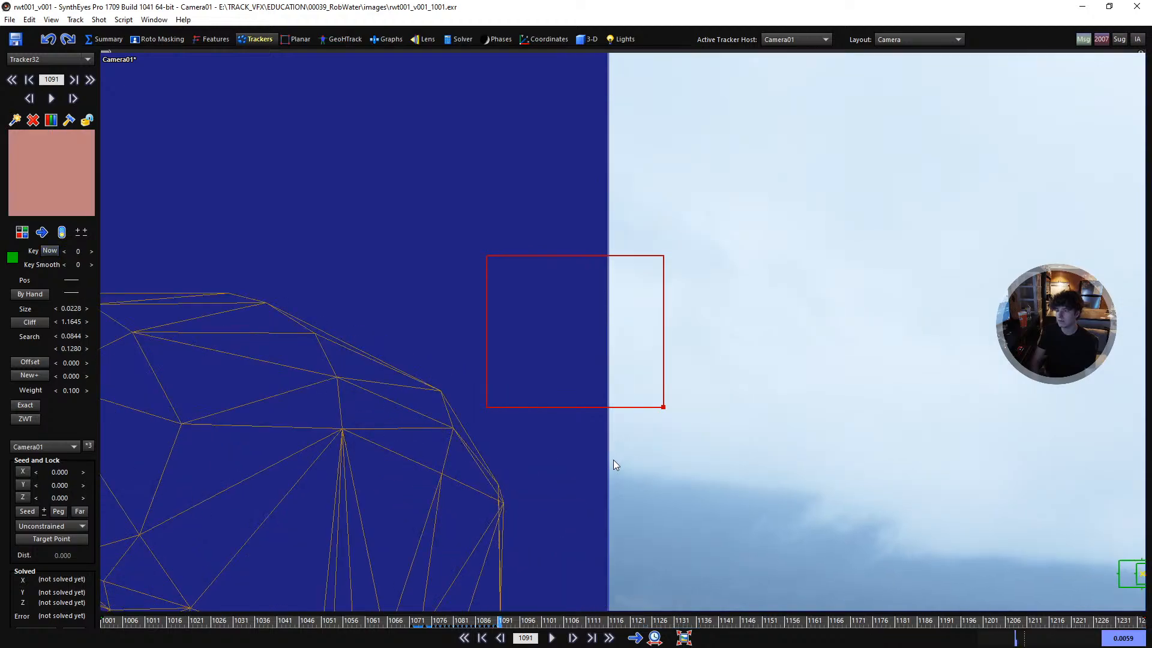
- Track the glasses tracker backward to about frame 1032
key(shift+a)
key(f)
key(space)
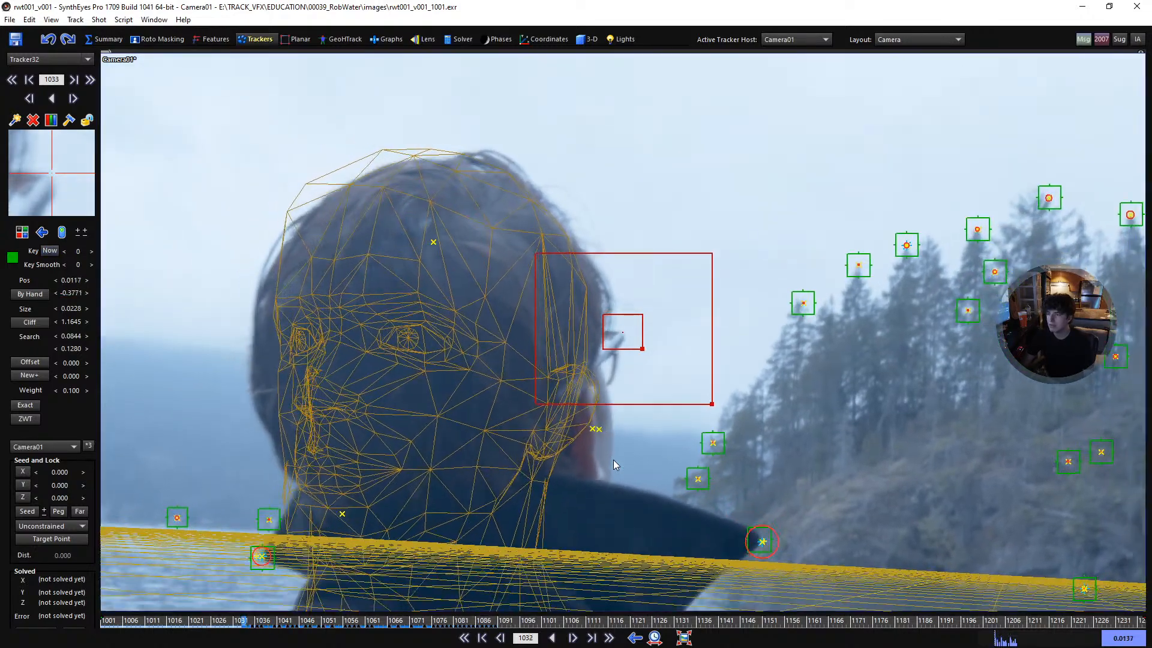
- Trim the unreliable early frames of the glasses tracker, set tracking back to forward and lock the tracker
key(d)
key(d)
key(d)
key(d)
key(d)
key(d)
key(d)
key(d)
key(d)
key(d)
key(d)
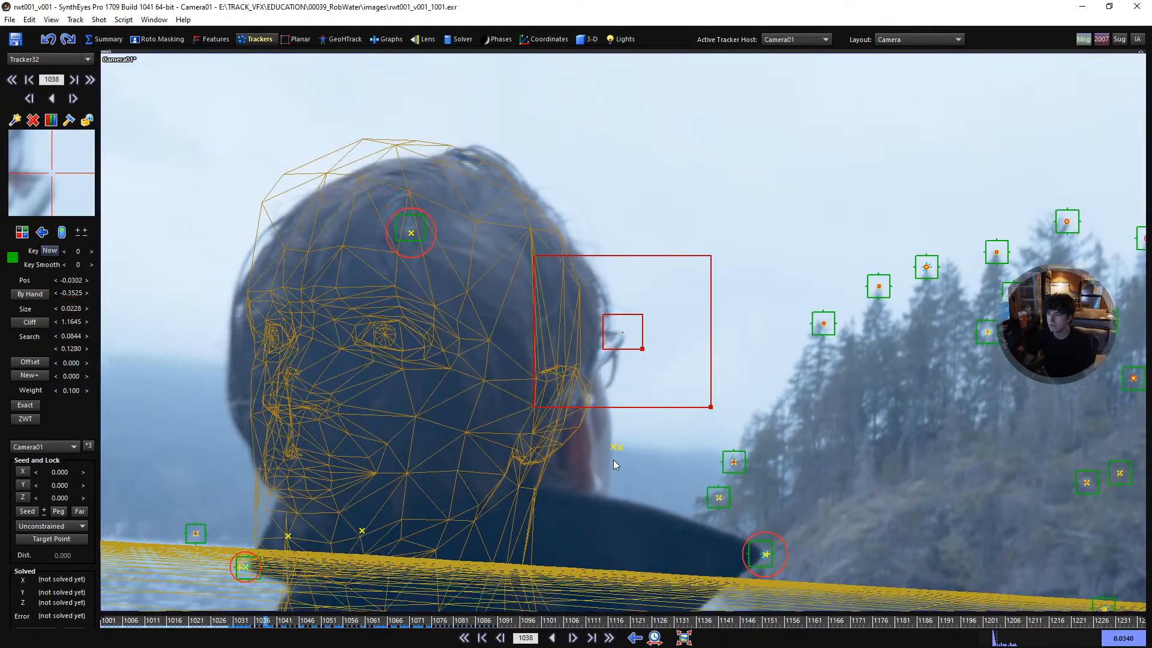
key(d)
key(d)
key(s)
key(e)
key(l)
key(r)
- Play forward and step through frames 1088 to 1091 to examine where the glasses tracker leaves the image
key(space)
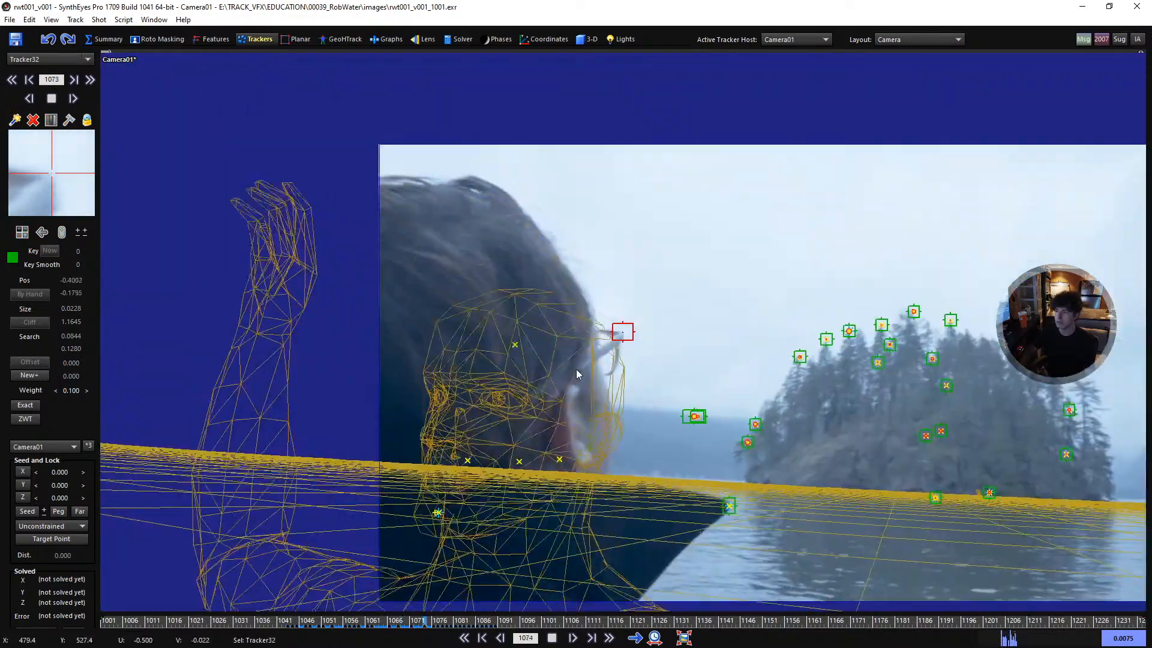
key(space)
middle_drag(701, 401, 626, 362)
key(s)
key(s)
key(s)
key(s)
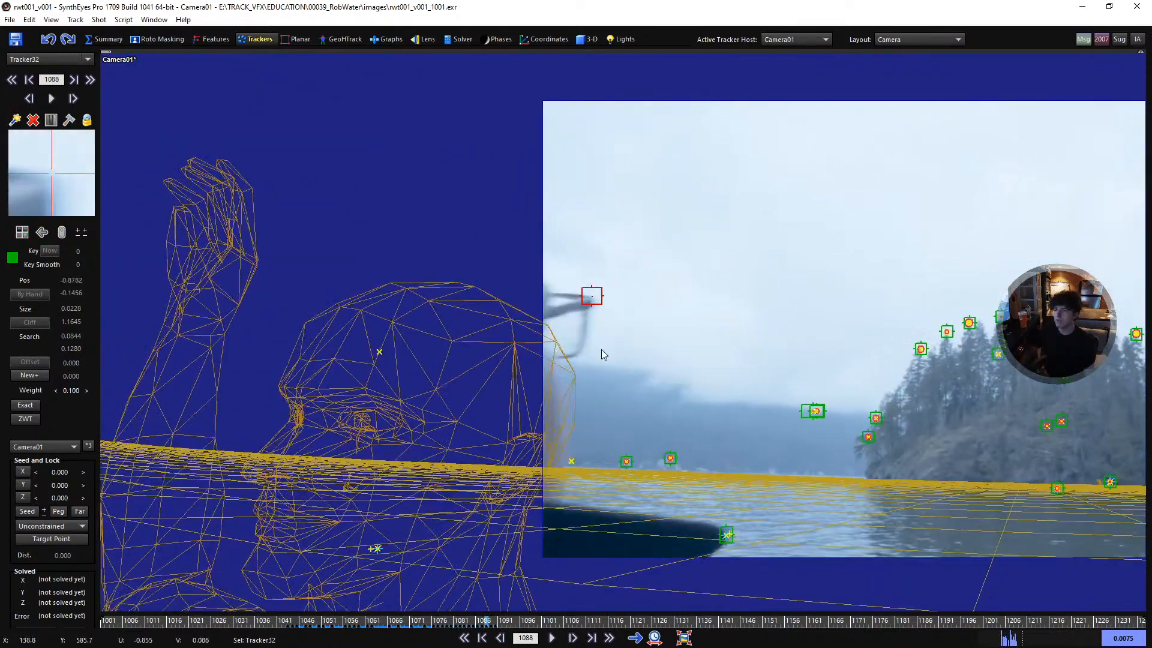
scroll(601, 348, up, 2)
key(d)
key(s)
key(s)
key(s)
key(s)
key(d)
key(d)
key(d)
key(d)
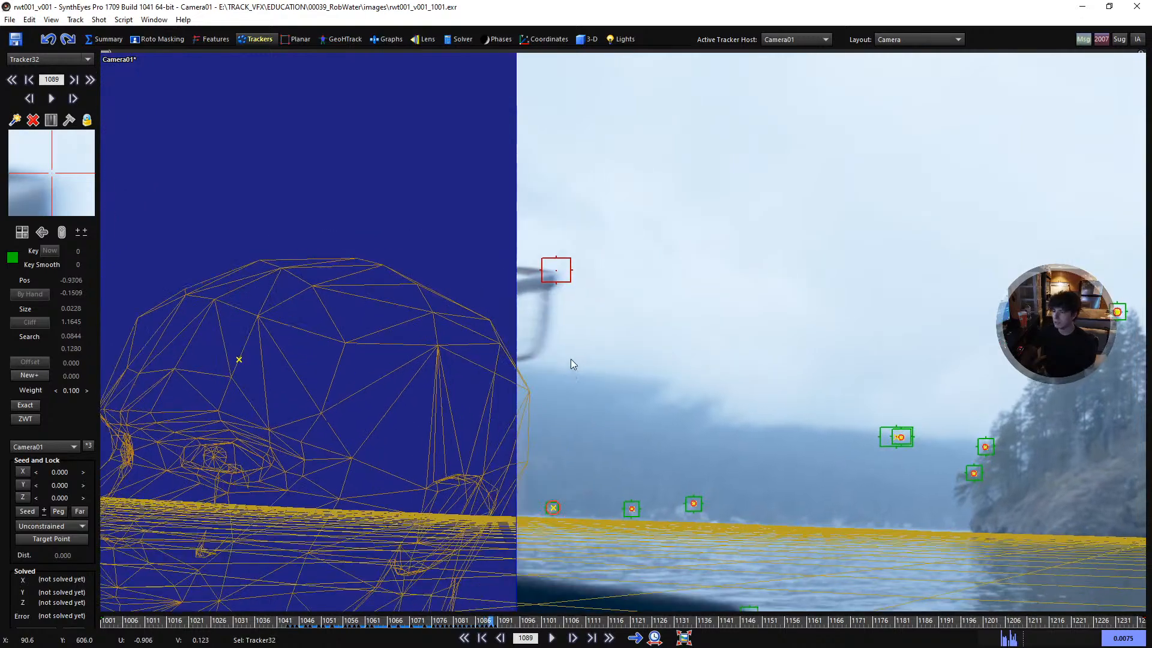
scroll(590, 360, down, 2)
key(d)
key(d)
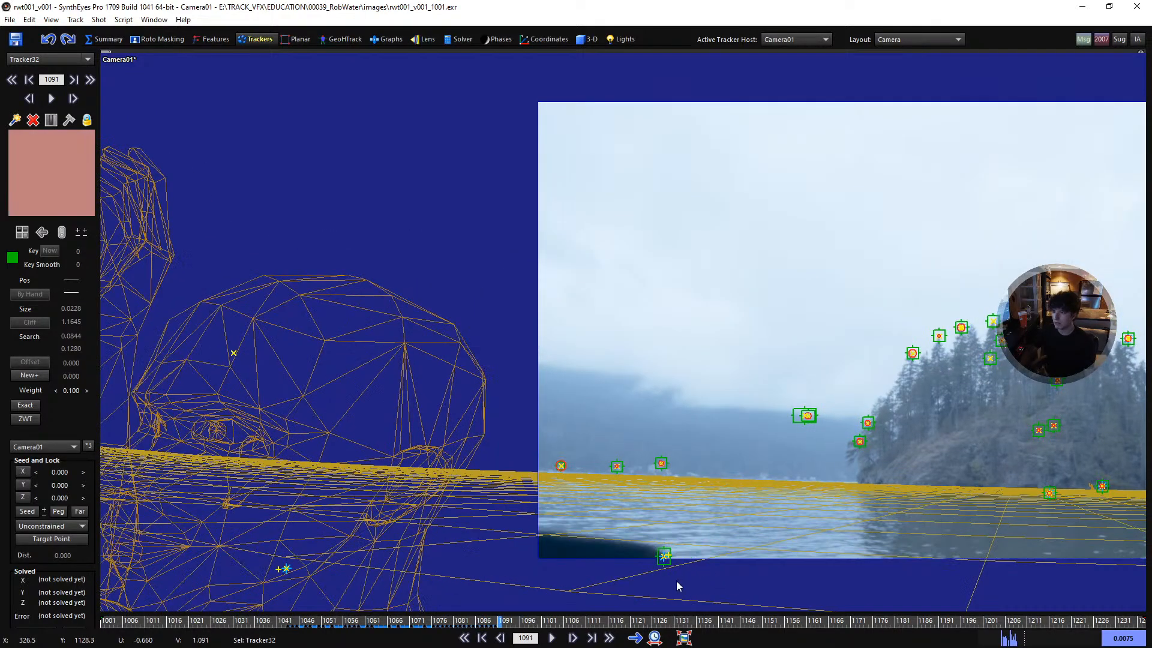
key(s)
key(s)
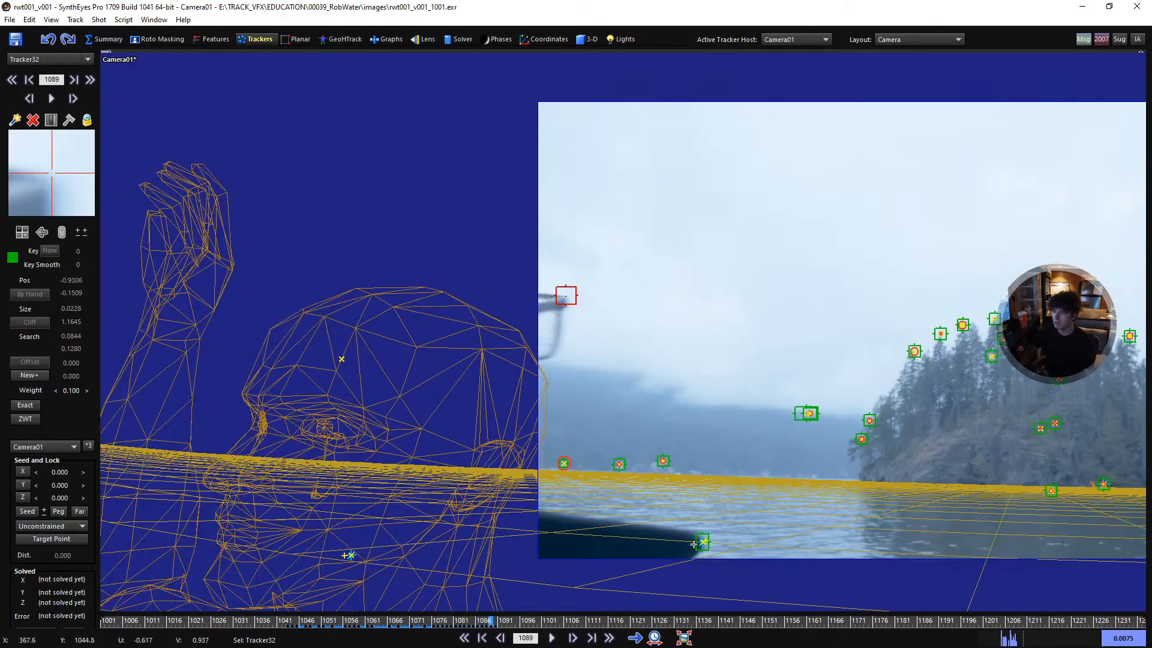
key(d)
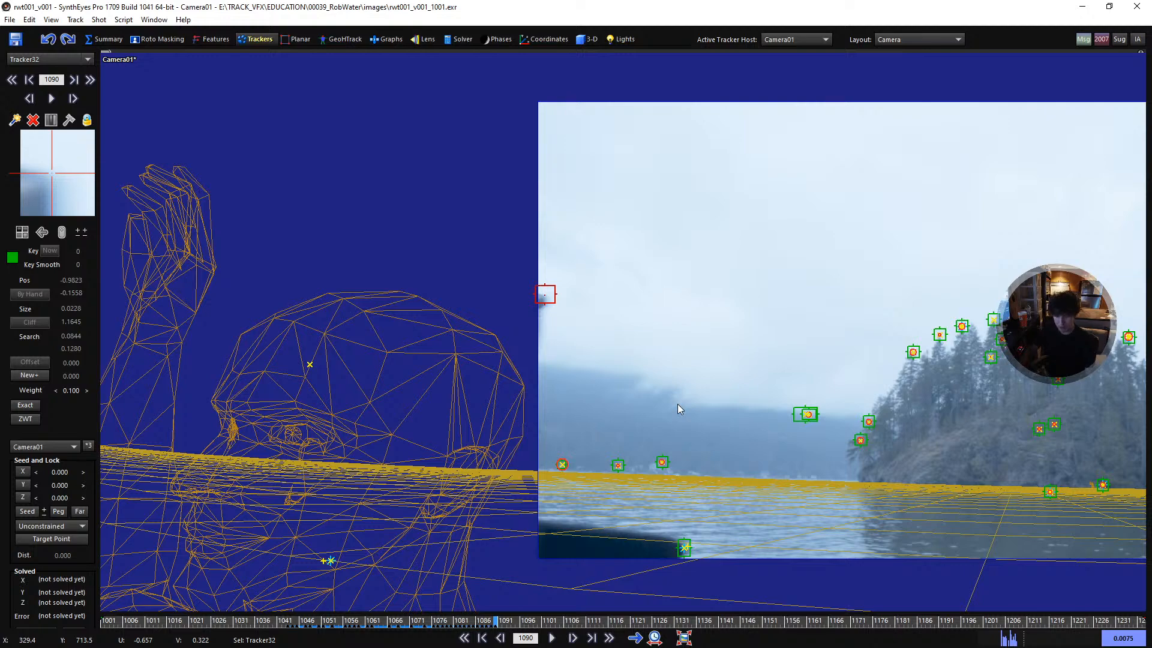
key(s)
- Compare the glasses, the collar tracker and the head mesh around frames 1089 to 1092
scroll(568, 359, up, 3)
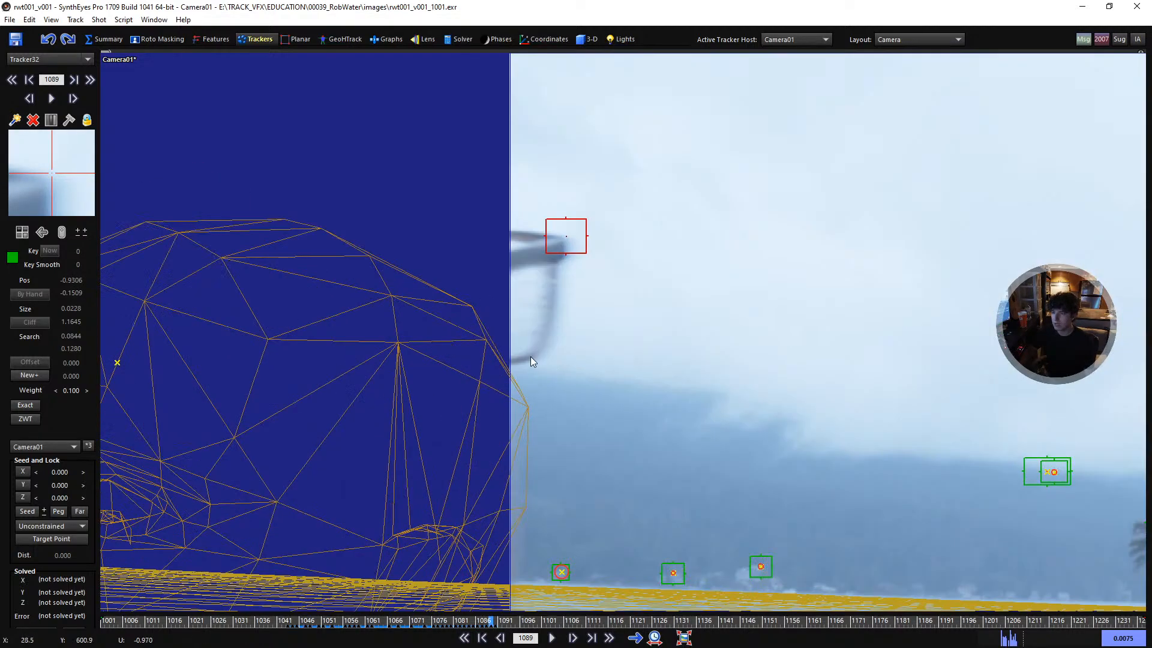
scroll(554, 325, down, 4)
scroll(702, 532, up, 4)
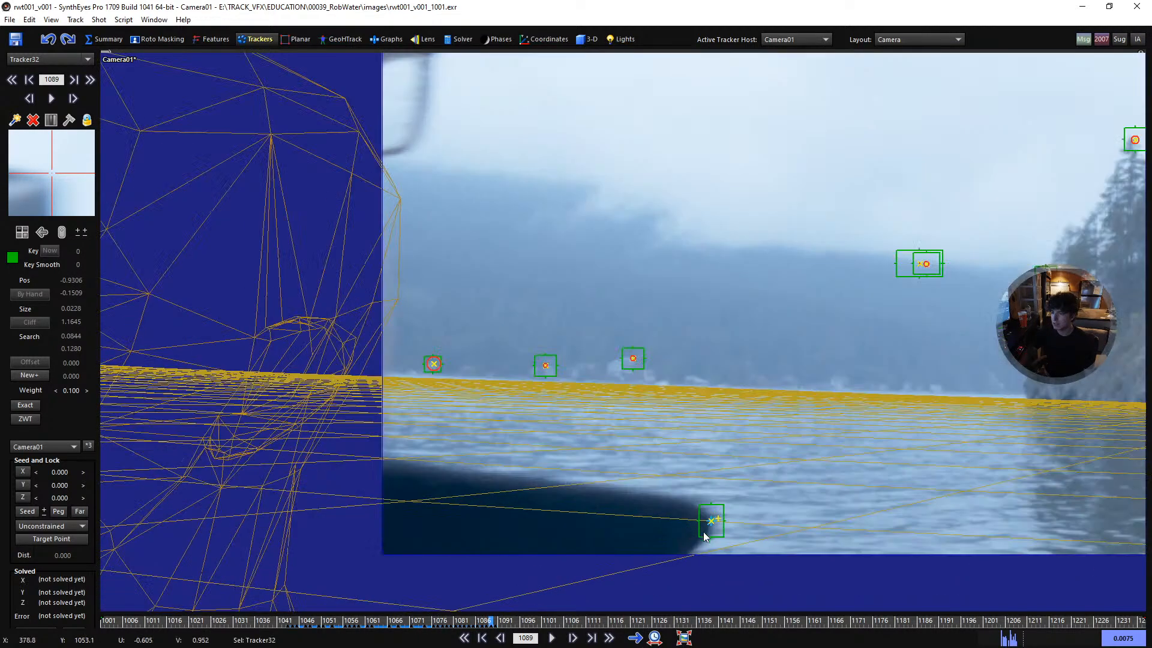
scroll(706, 533, down, 2)
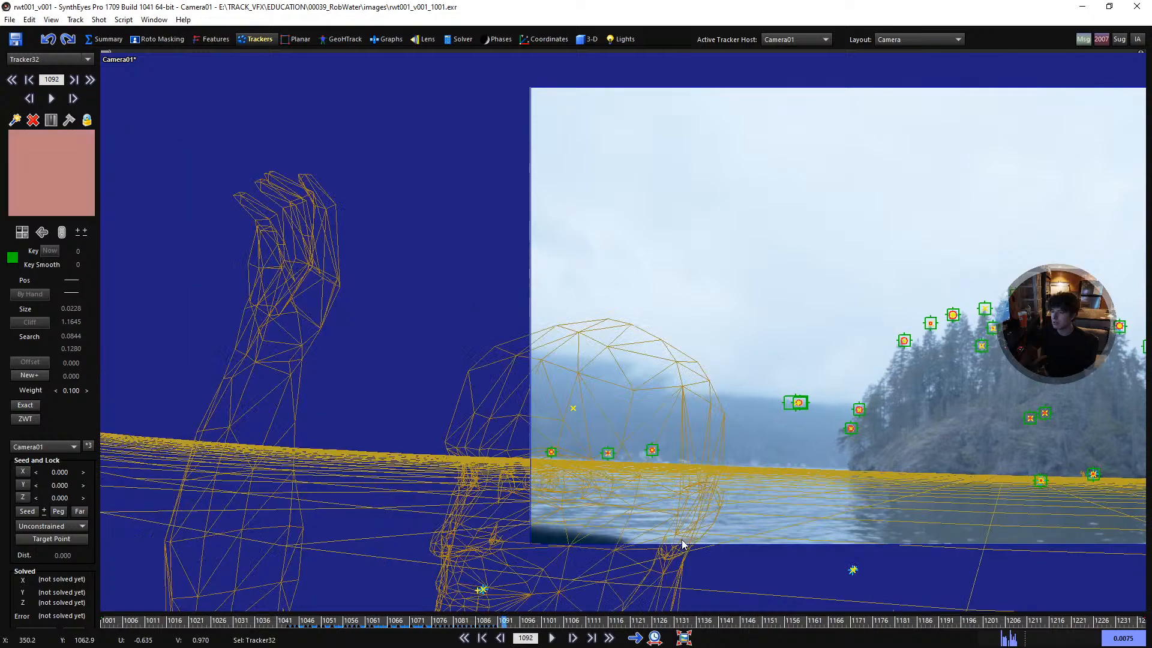
key(Left)
key(Left)
key(Left)
key(Right)
key(Right)
key(Right)
key(Left)
key(Left)
key(Left)
key(Right)
key(Right)
- Refine the solve with the added glasses tracker and step back toward the shot's start to check the human figure's fit
key(F9)
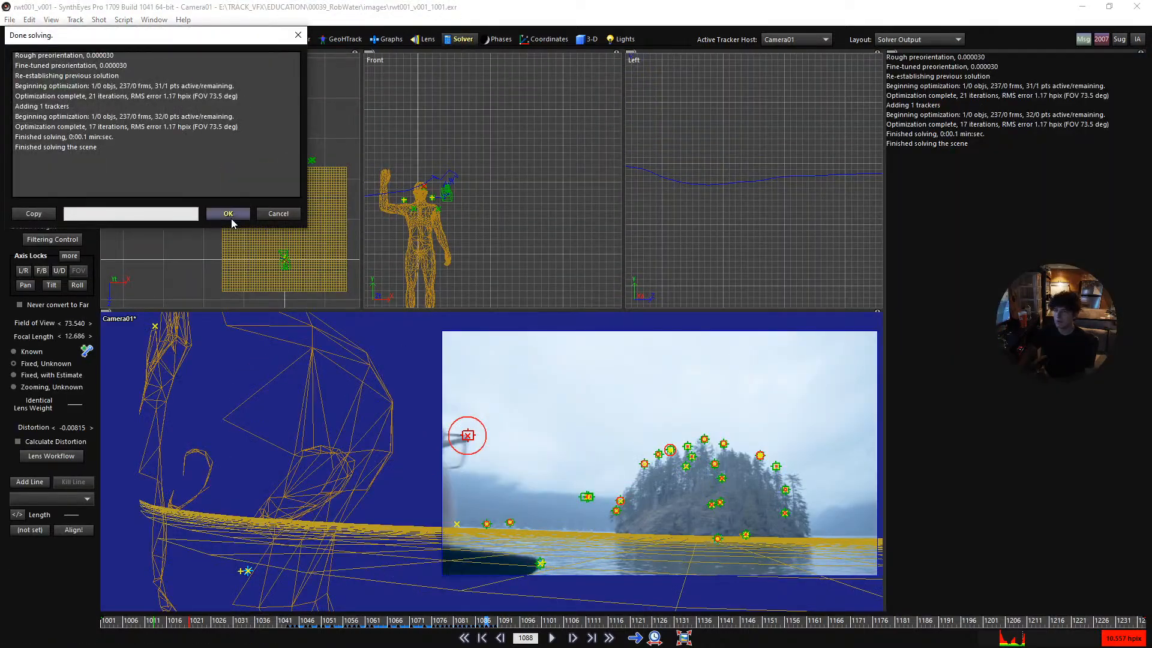
click(229, 214)
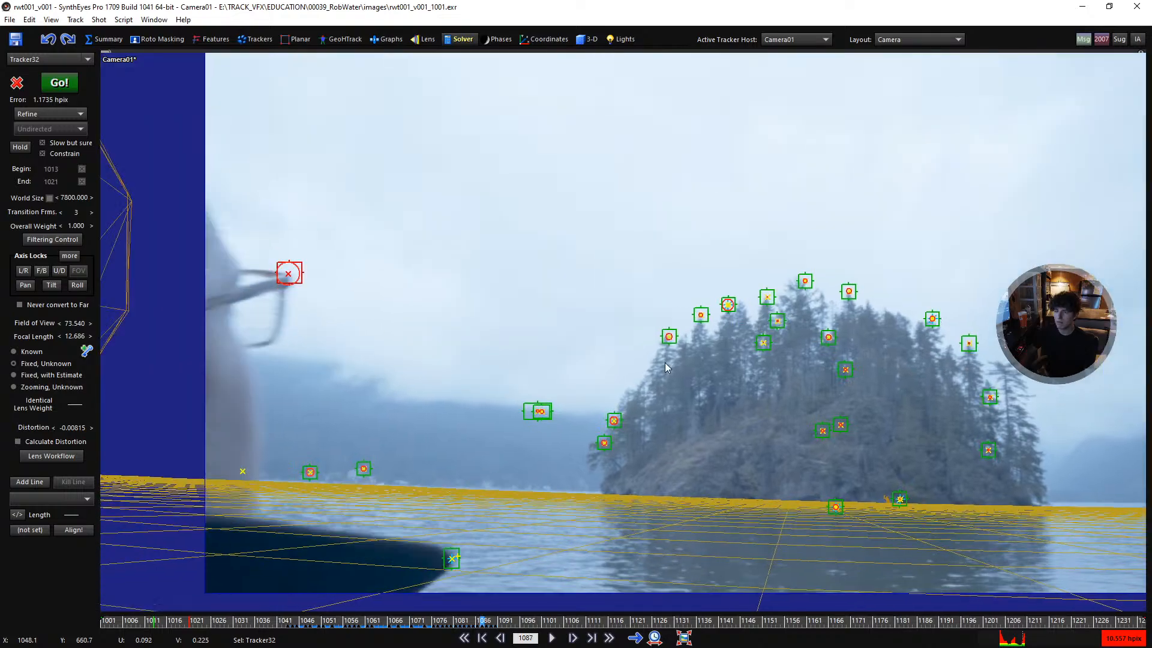
key(Left)
key(Left)
key(Left)
key(Left)
key(Left)
key(Left)
key(Left)
key(Left)
key(Left)
key(Left)
key(Left)
key(Left)
key(Left)
key(Left)
key(Left)
key(Left)
key(Left)
key(Left)
key(Left)
key(Left)
scroll(641, 353, down, 2)
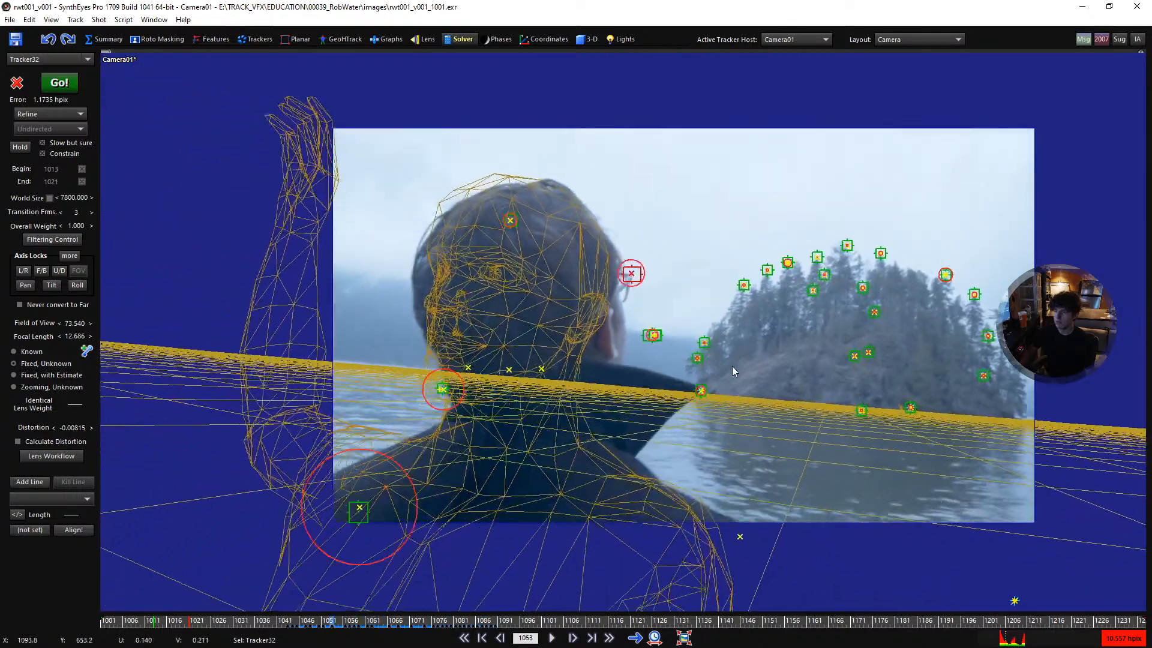
key(Left)
key(Left)
key(Left)
key(Left)
key(Left)
key(Left)
key(Left)
key(Left)
key(Left)
key(Left)
key(Left)
key(Left)
key(Left)
key(Left)
key(Left)
key(Left)
key(Left)
key(Left)
key(Left)
key(Left)
scroll(747, 336, up, 1)
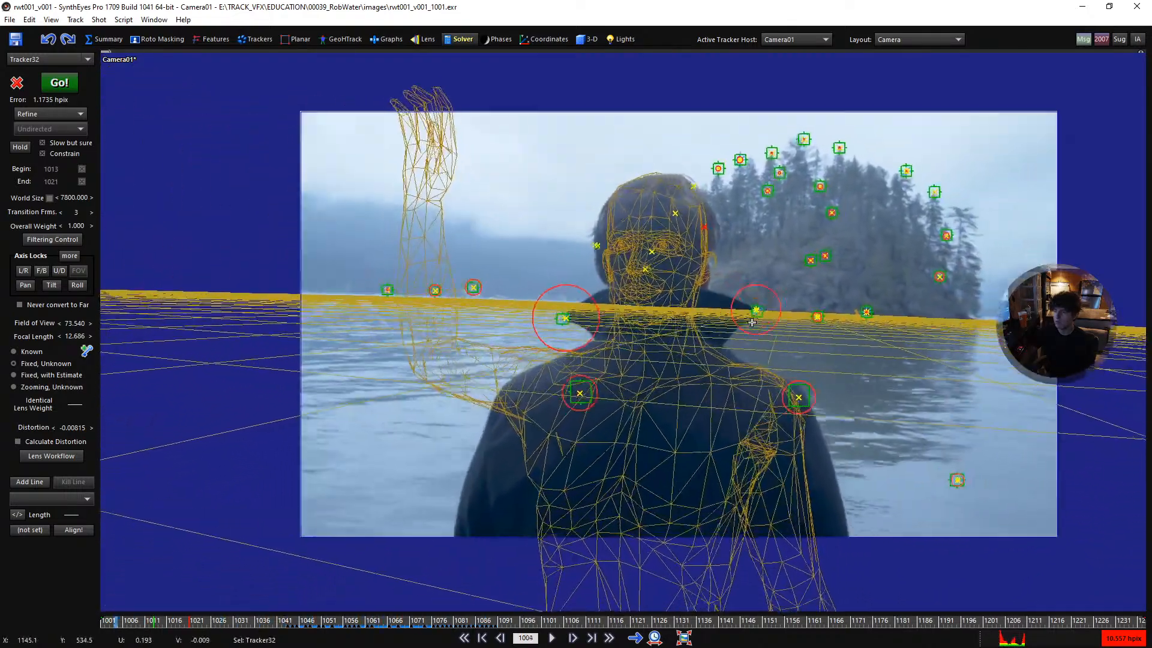
key(Left)
key(Left)
key(Left)
key(Left)
- Scrub to about frame 1071 and step back and forth to compare the head mesh with the man's head
drag(137, 624, 413, 624)
key(Left)
key(Right)
key(Right)
key(Left)
key(Right)
key(Left)
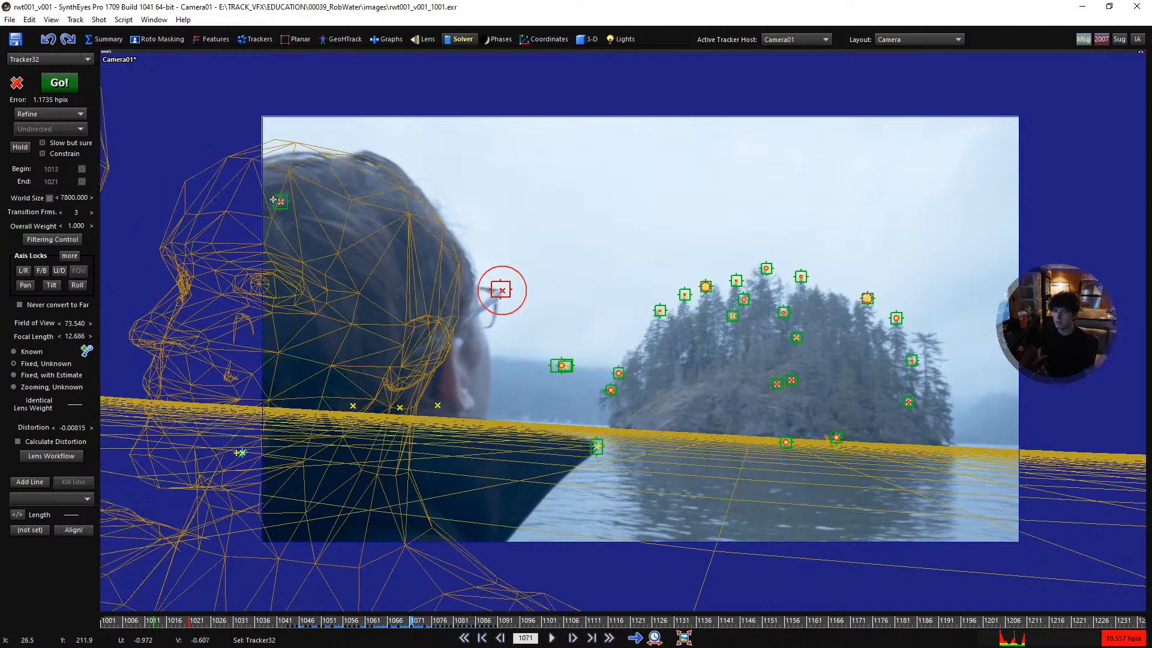
- Select and center the tracker on the man's hair, and examine its final frames around 1070 and 1071
scroll(279, 197, up, 4)
key(5)
scroll(432, 238, down, 2)
key(Right)
key(Left)
key(Left)
key(Left)
key(Left)
key(Right)
key(Right)
key(Right)
key(Right)
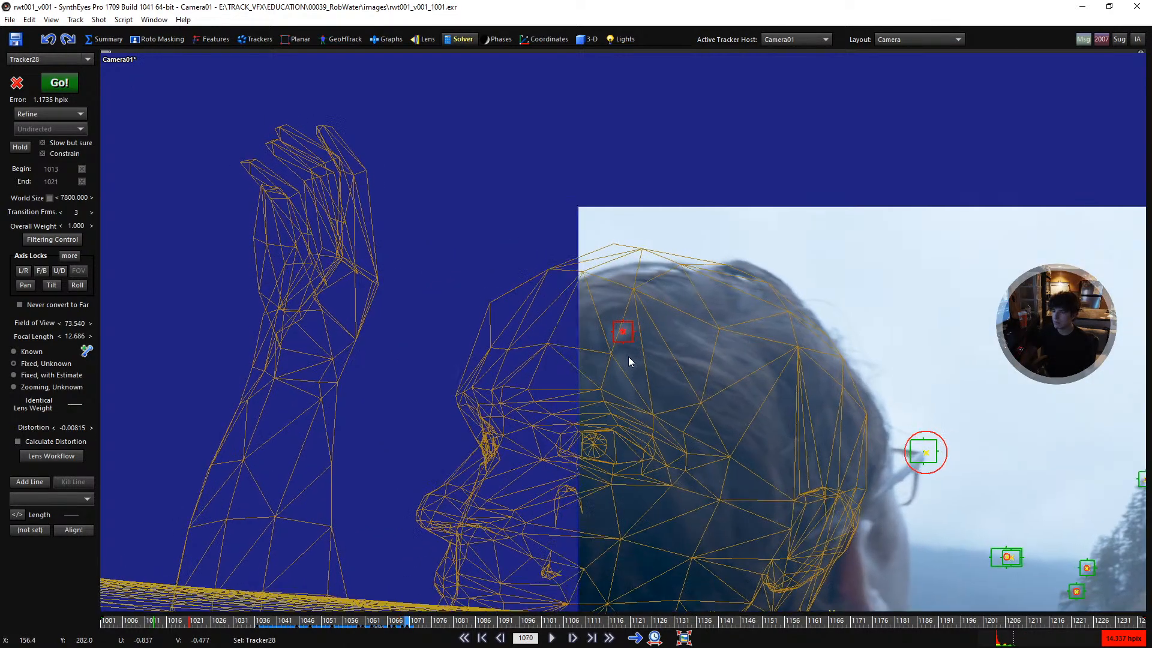
key(Left)
key(Left)
key(Left)
key(Right)
key(Right)
key(Left)
key(Left)
key(Left)
- Scrub back to frame 1036 and examine the hair tracker's error circle and settings at its first frames
key(Right)
key(Right)
key(Right)
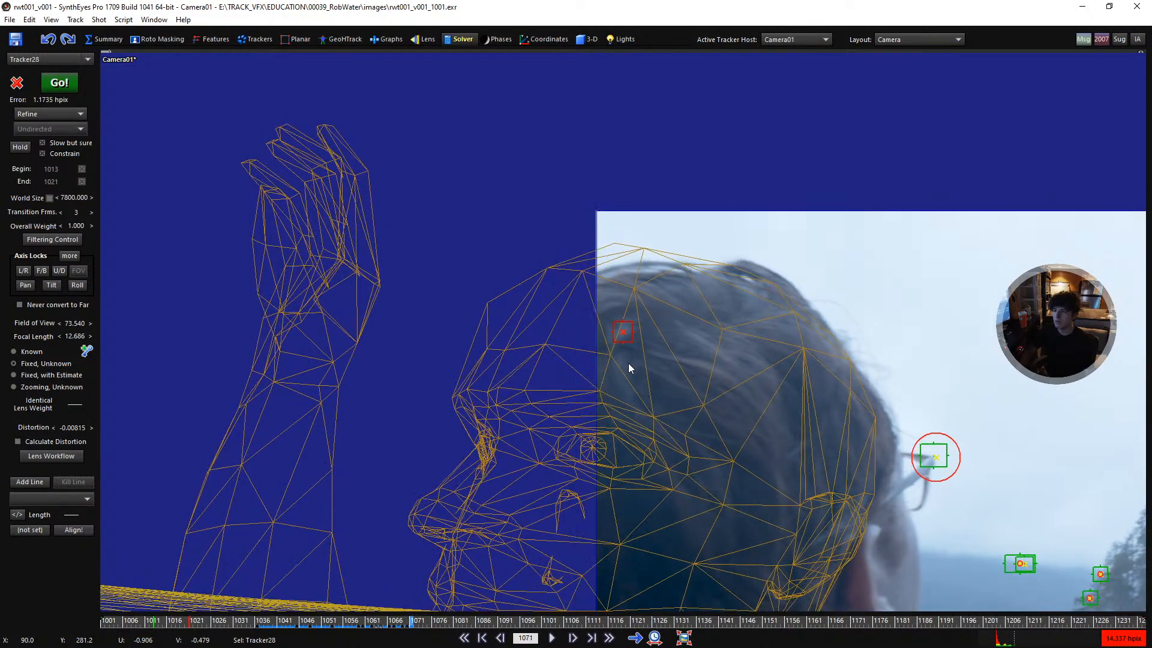
key(Left)
scroll(621, 361, down, 4)
middle_drag(617, 361, 362, 300)
key(Right)
key(Left)
key(Left)
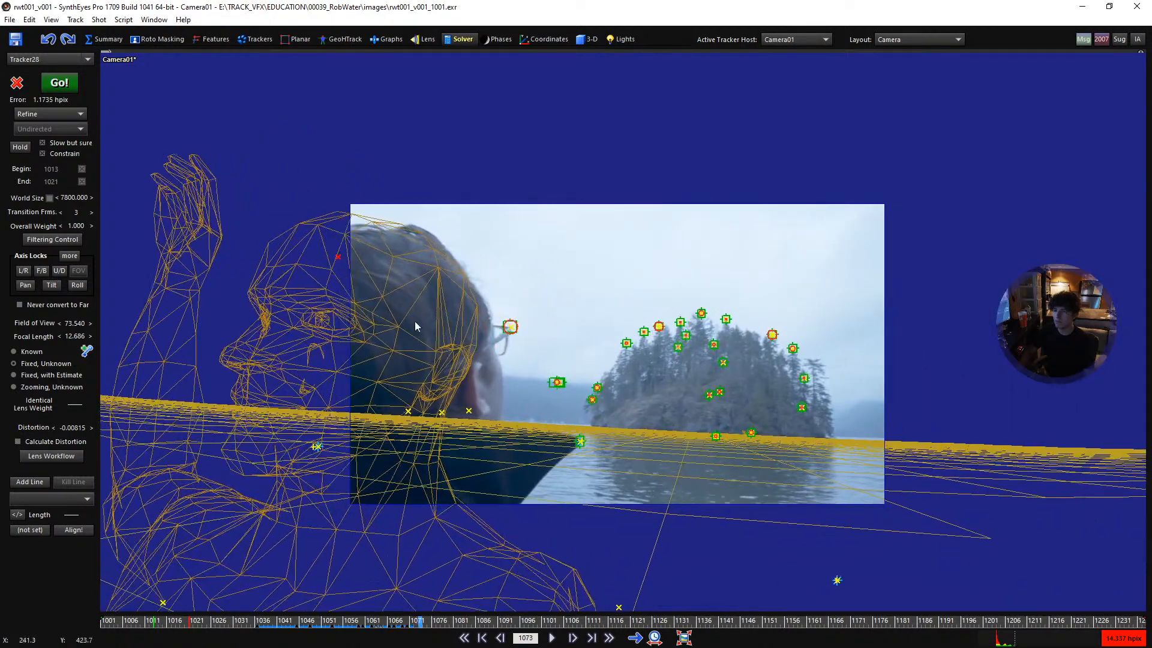
drag(408, 622, 257, 618)
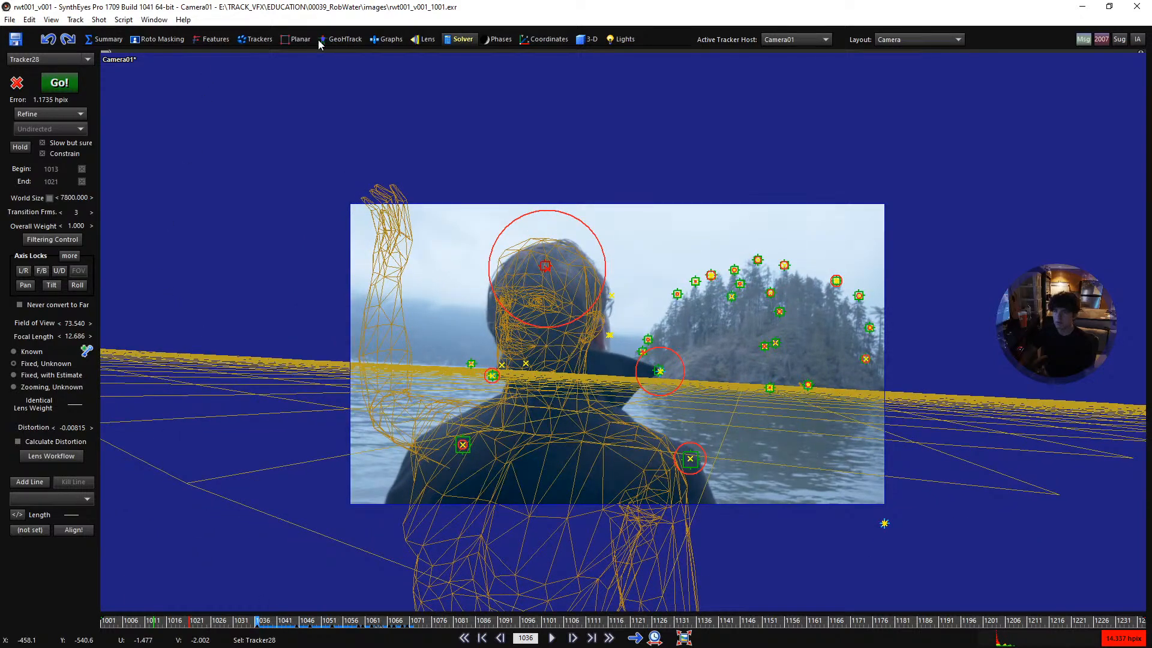
click(246, 41)
scroll(533, 205, up, 2)
key(Left)
key(Left)
key(Right)
key(Right)
key(Right)
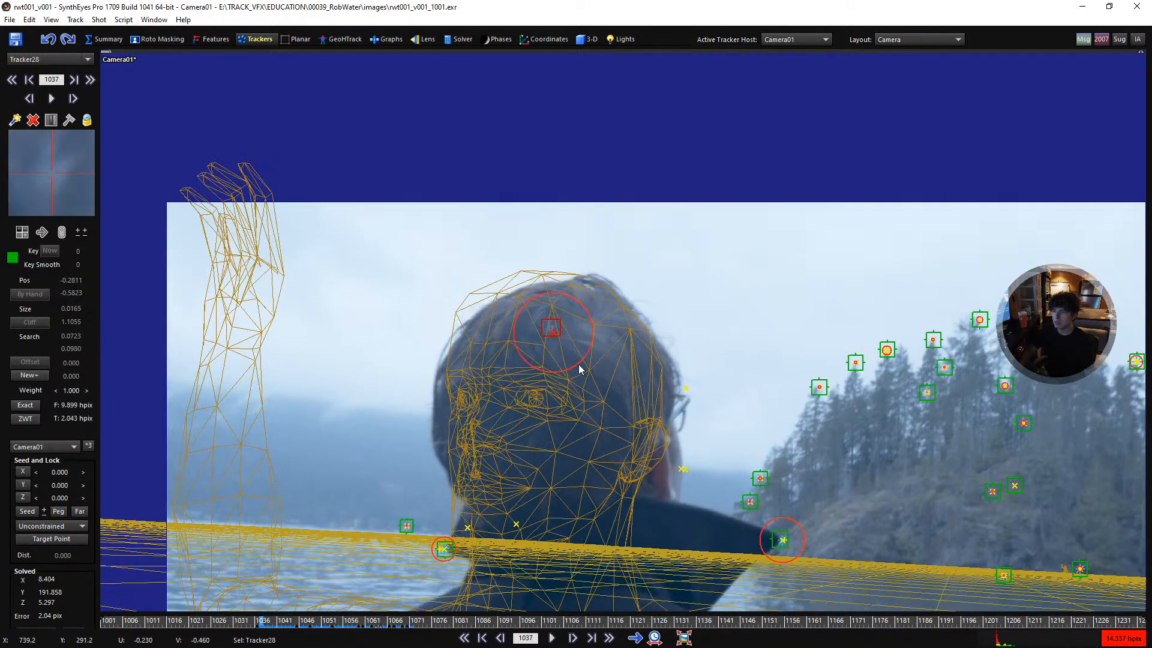
- Set the hair tracker's weight to 0 at frame 1036
scroll(568, 337, up, 2)
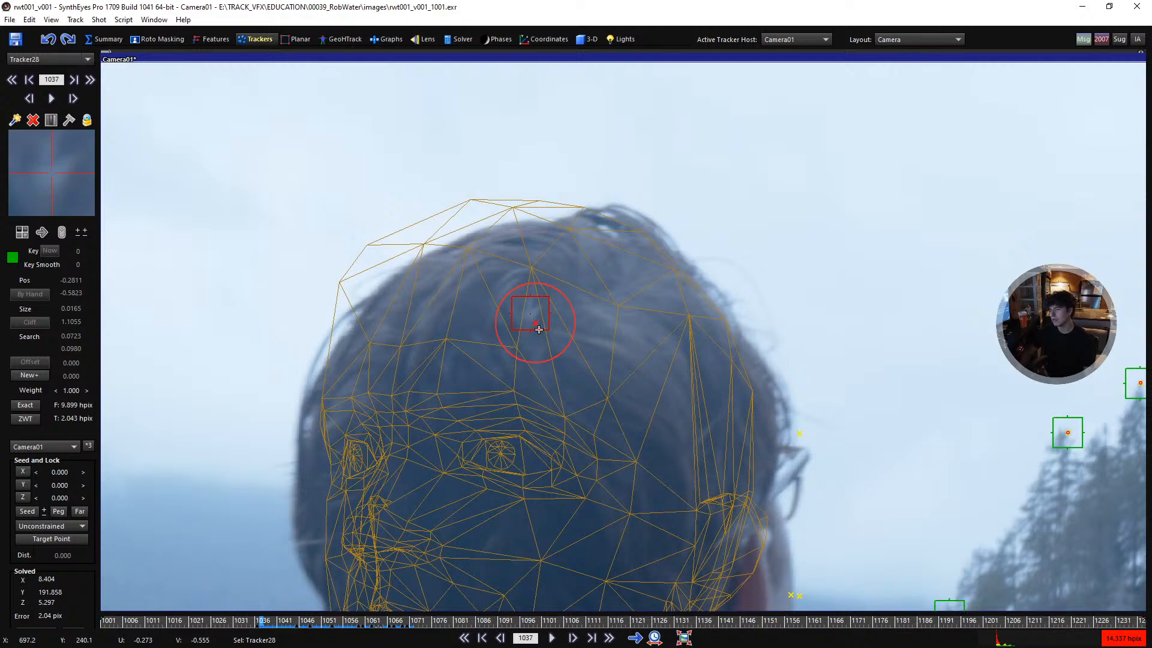
scroll(503, 323, down, 1)
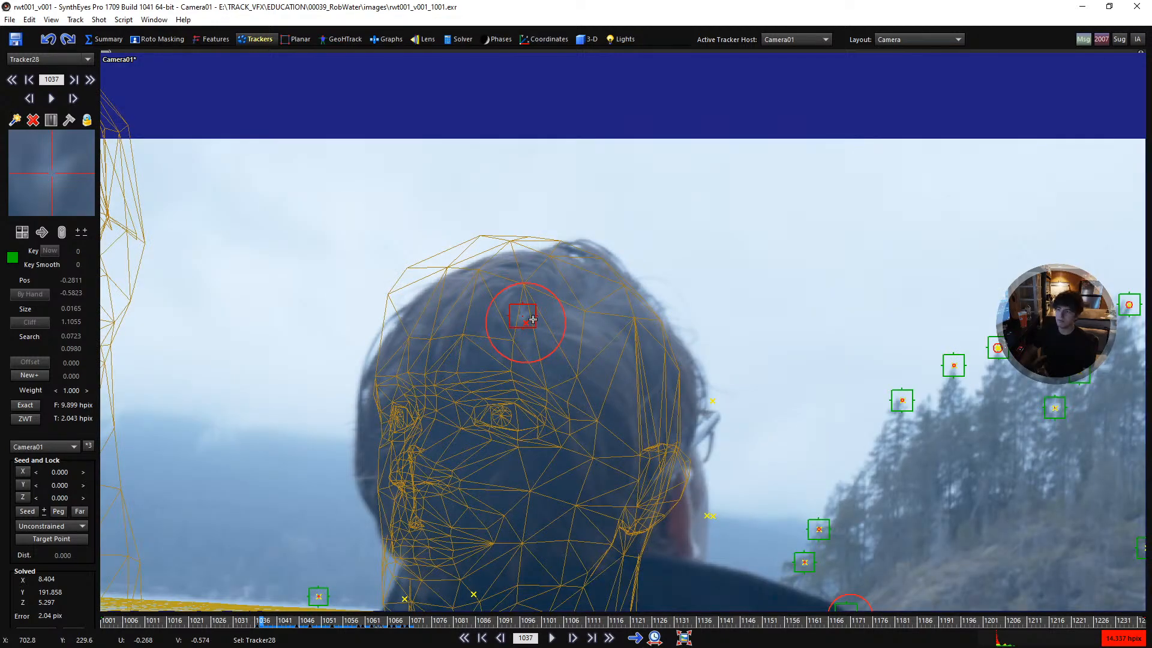
scroll(514, 324, down, 2)
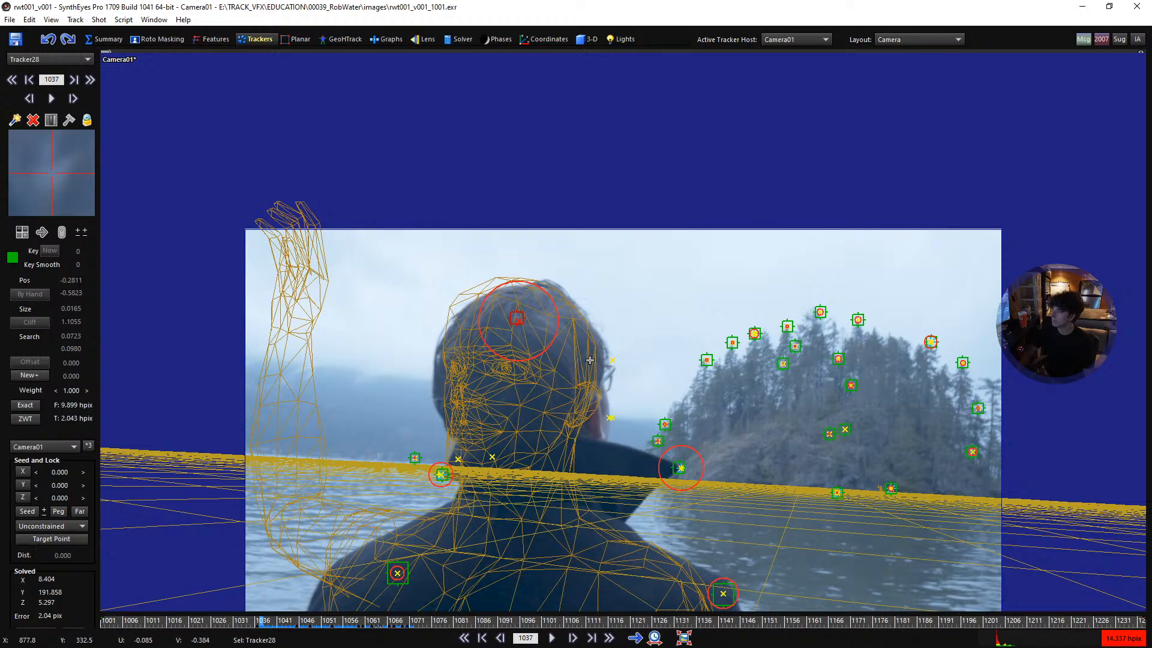
scroll(580, 347, up, 2)
key(s)
key(s)
scroll(530, 331, up, 2)
key(d)
key(d)
key(s)
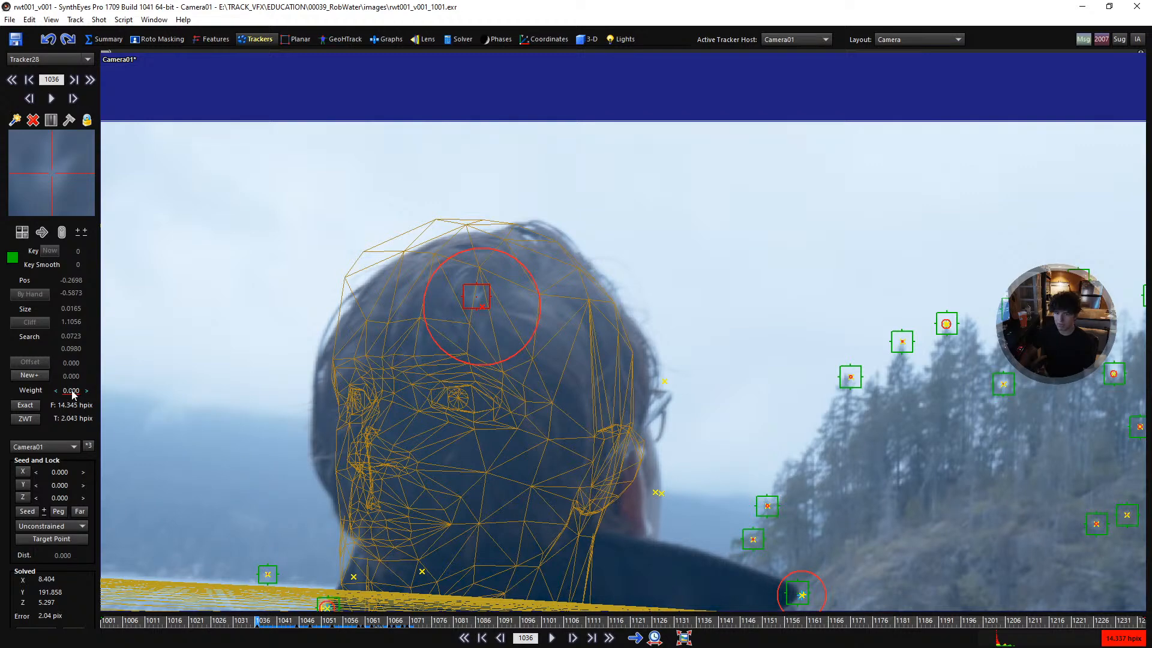
- Set the hair tracker's weight to 1 at frame 1049
key(d)
key(d)
key(d)
key(d)
key(d)
key(d)
key(d)
key(d)
key(d)
key(d)
key(d)
key(d)
key(d)
key(d)
key(d)
key(d)
key(s)
key(s)
key(s)
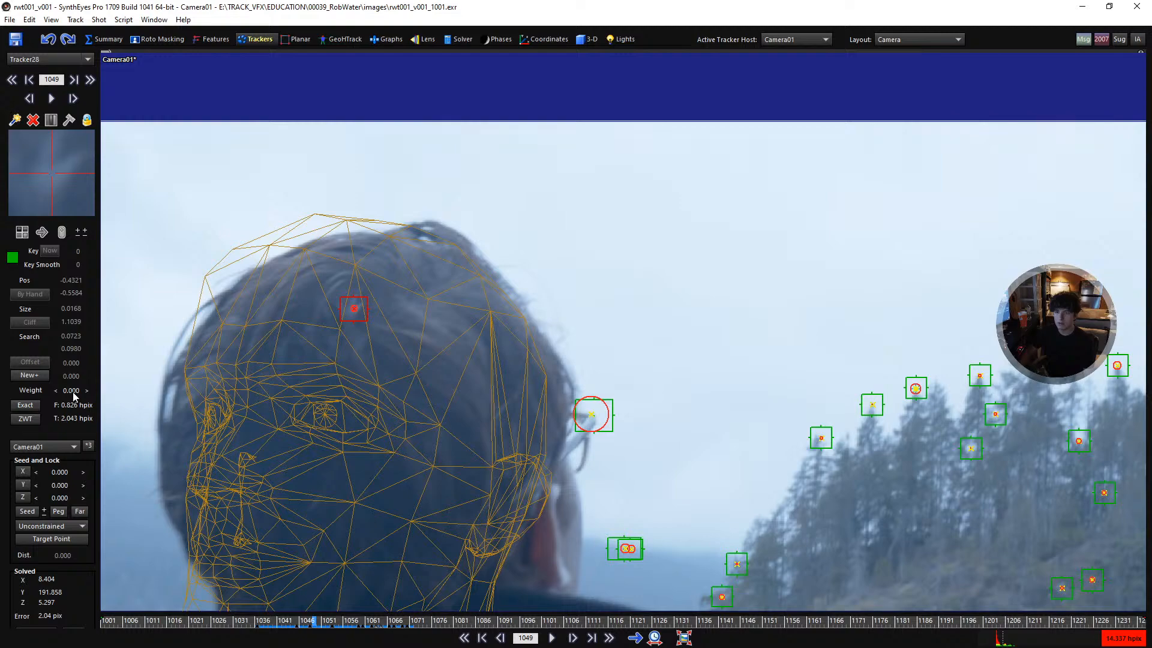
double_click(73, 391)
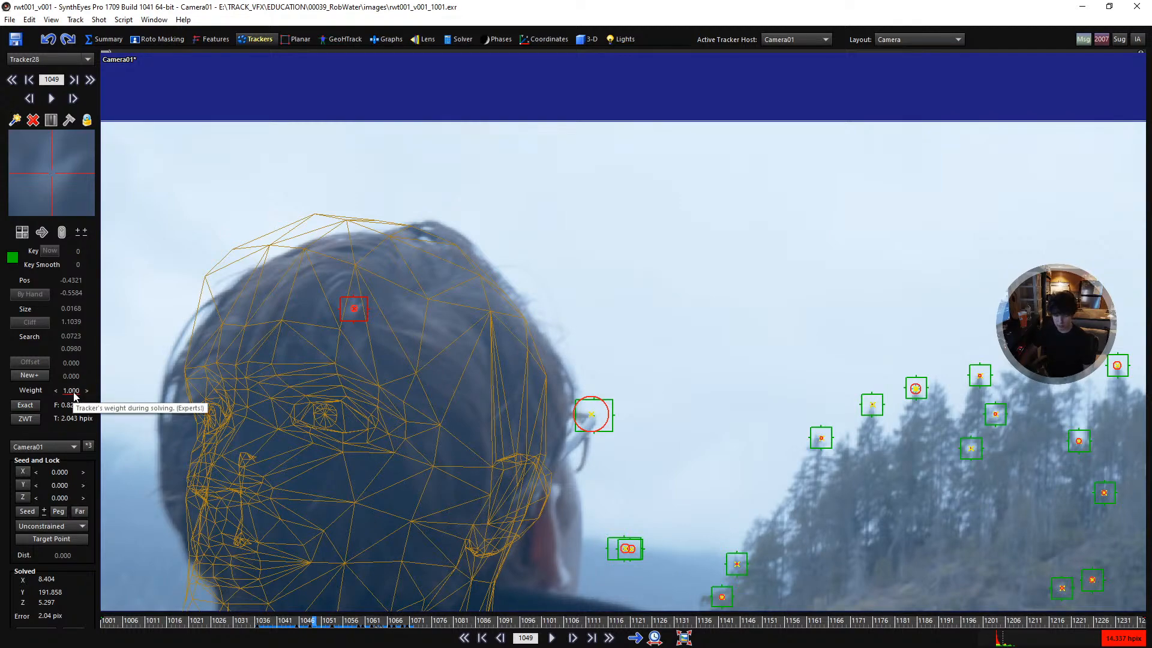
- Key the hair tracker's weight at 1 on frame 1065 and set it to 0 at frame 1072
scroll(423, 362, down, 5)
key(d)
key(d)
key(d)
key(d)
key(d)
key(d)
key(d)
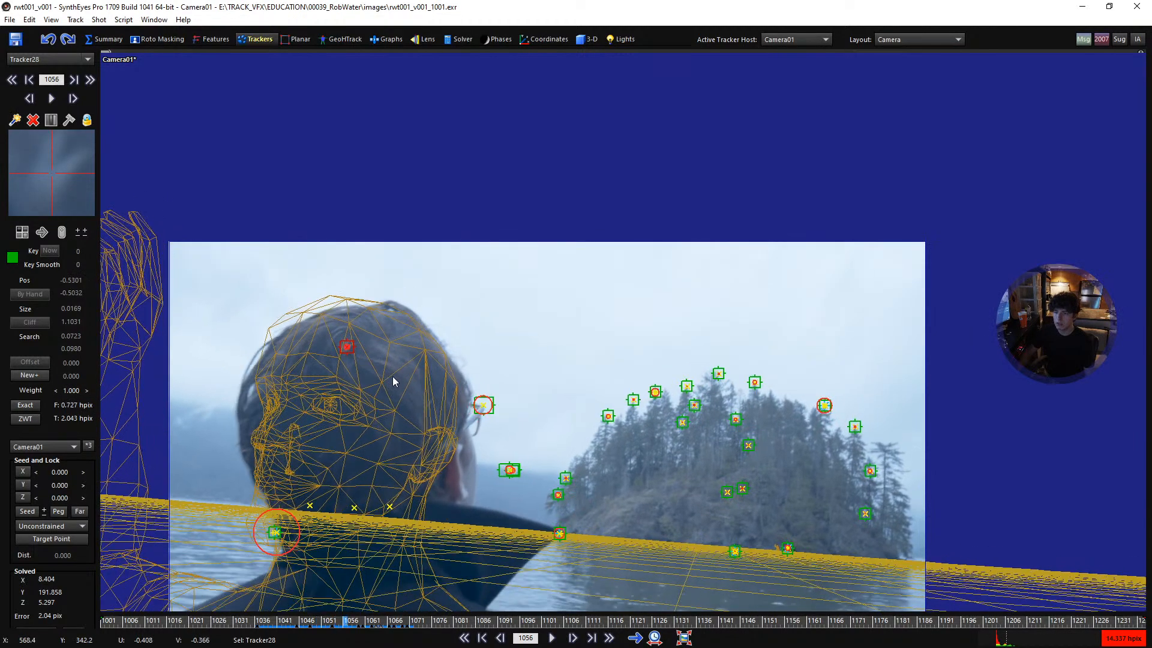
key(d)
key(d)
key(d)
key(d)
key(d)
key(d)
key(d)
key(d)
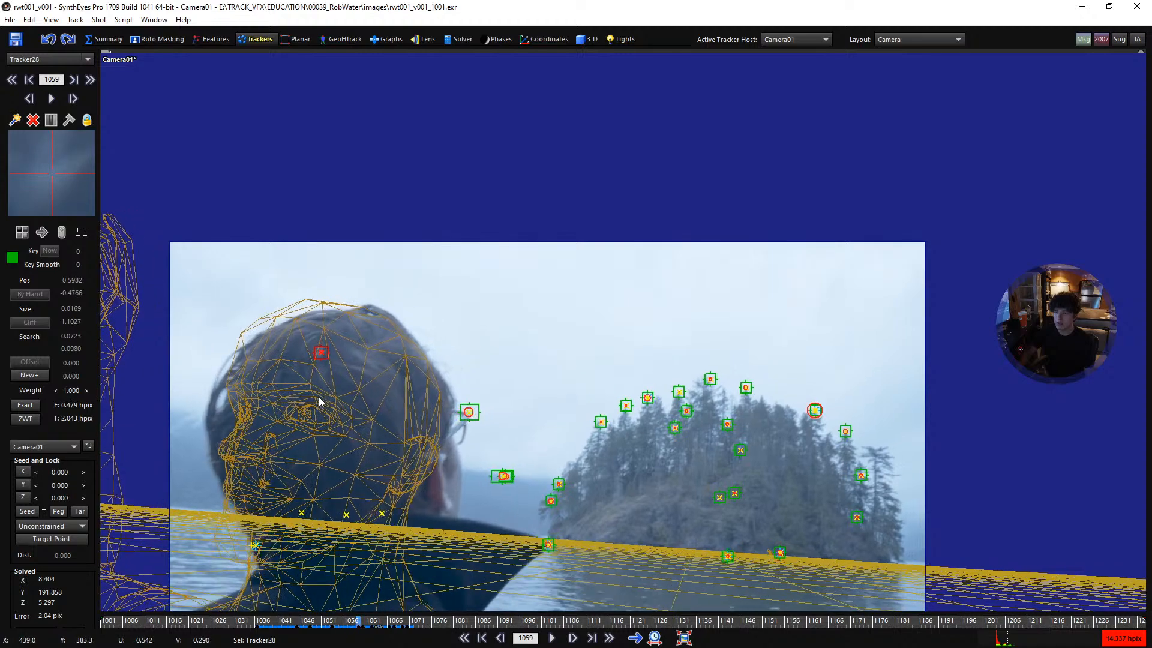
key(d)
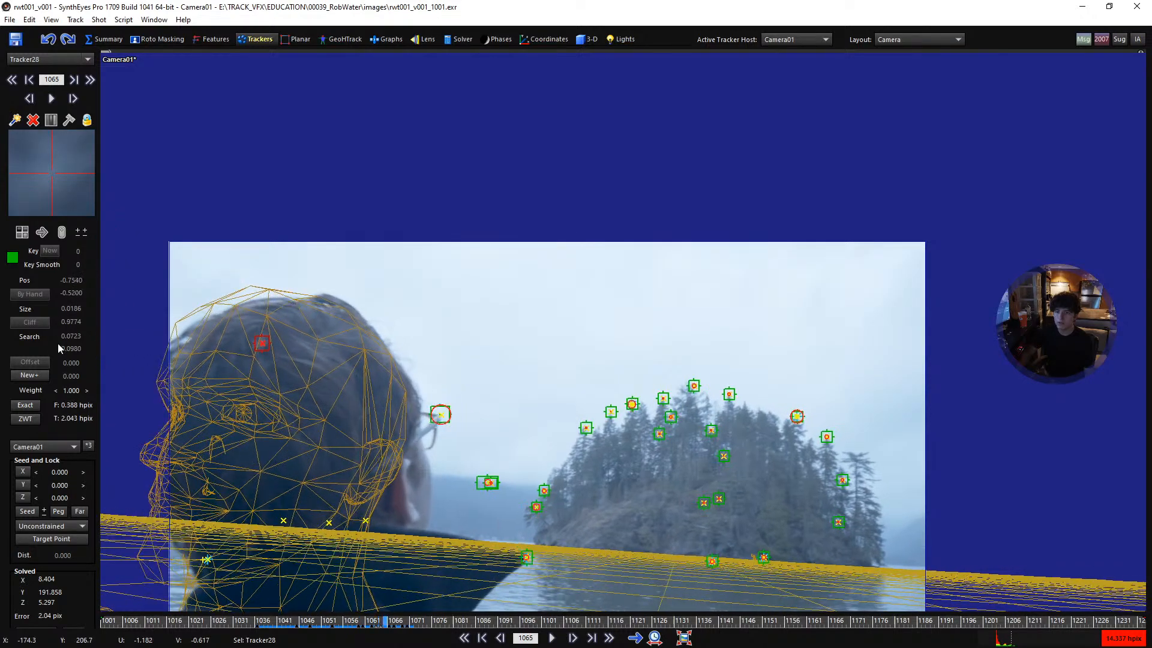
right_click(70, 391)
key(d)
key(d)
key(d)
key(d)
key(d)
key(d)
key(d)
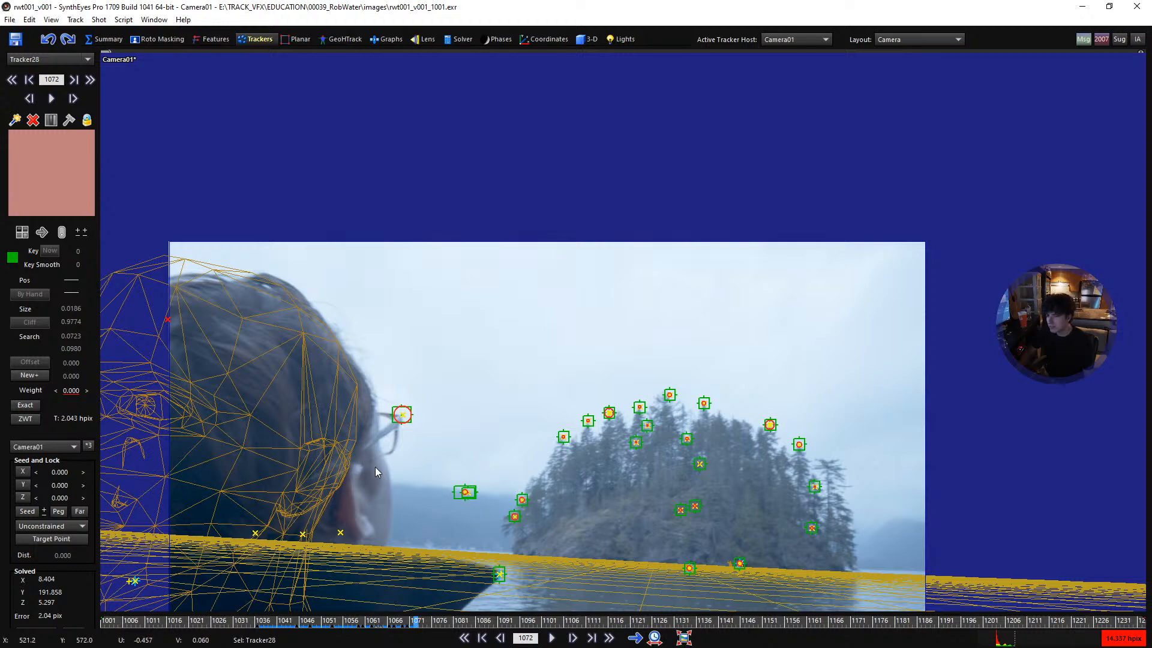
- Compare the hair tracker's weight falloff and error circle across frames 1070 to 1072
key(a)
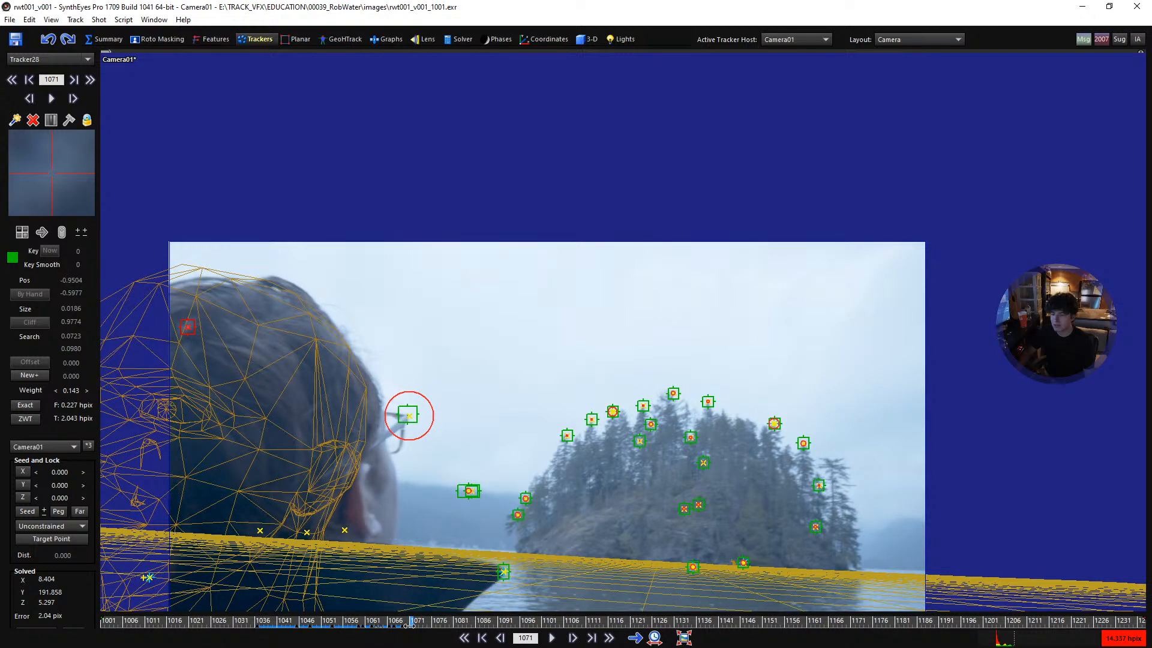
key(d)
key(s)
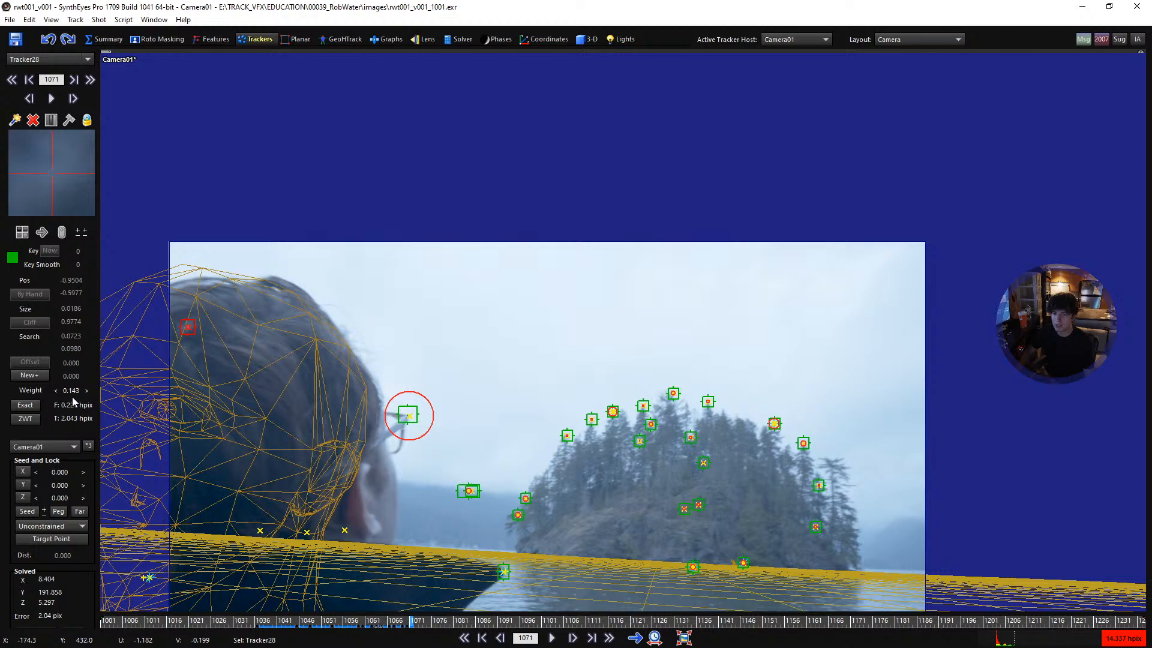
key(a)
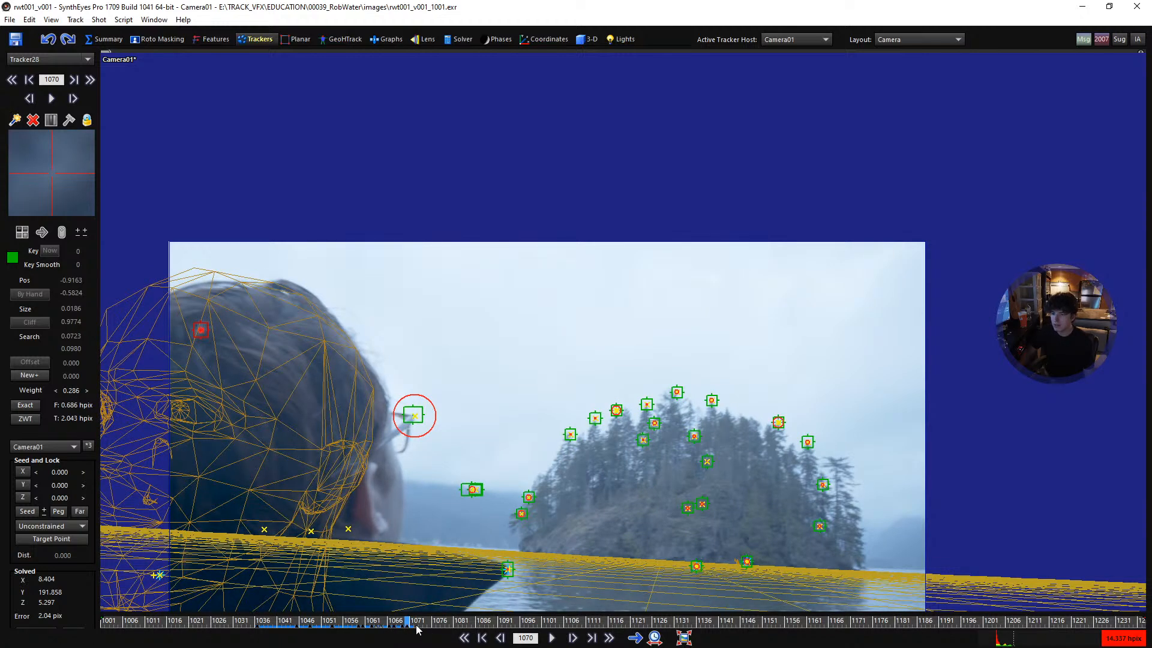
click(411, 624)
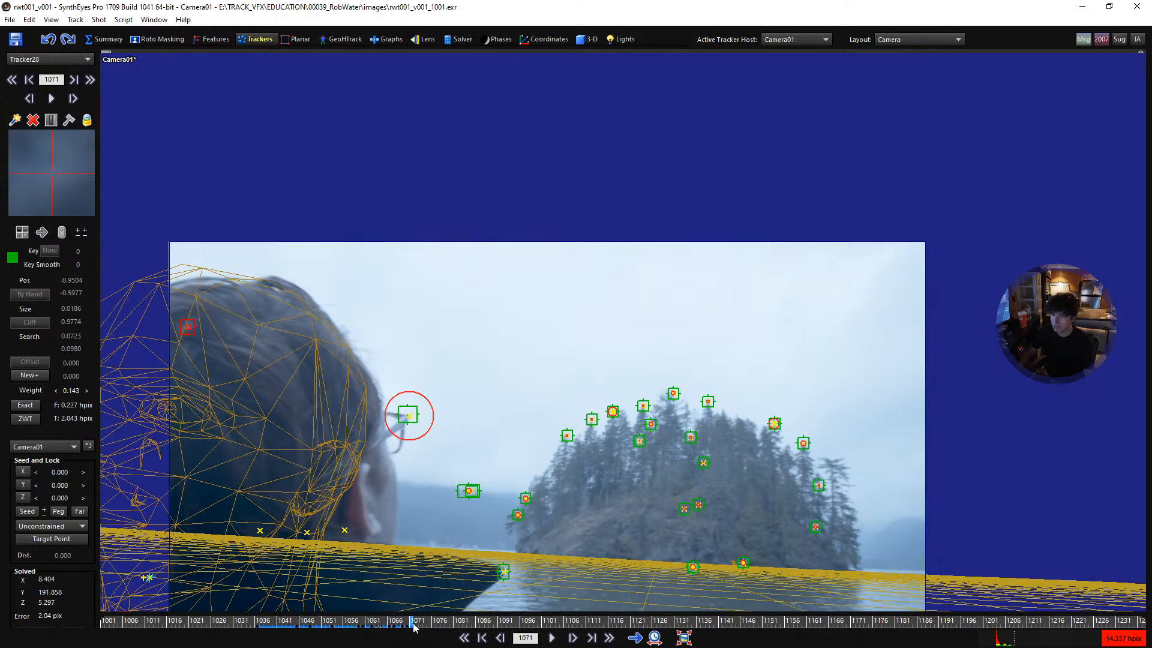
drag(410, 622, 407, 622)
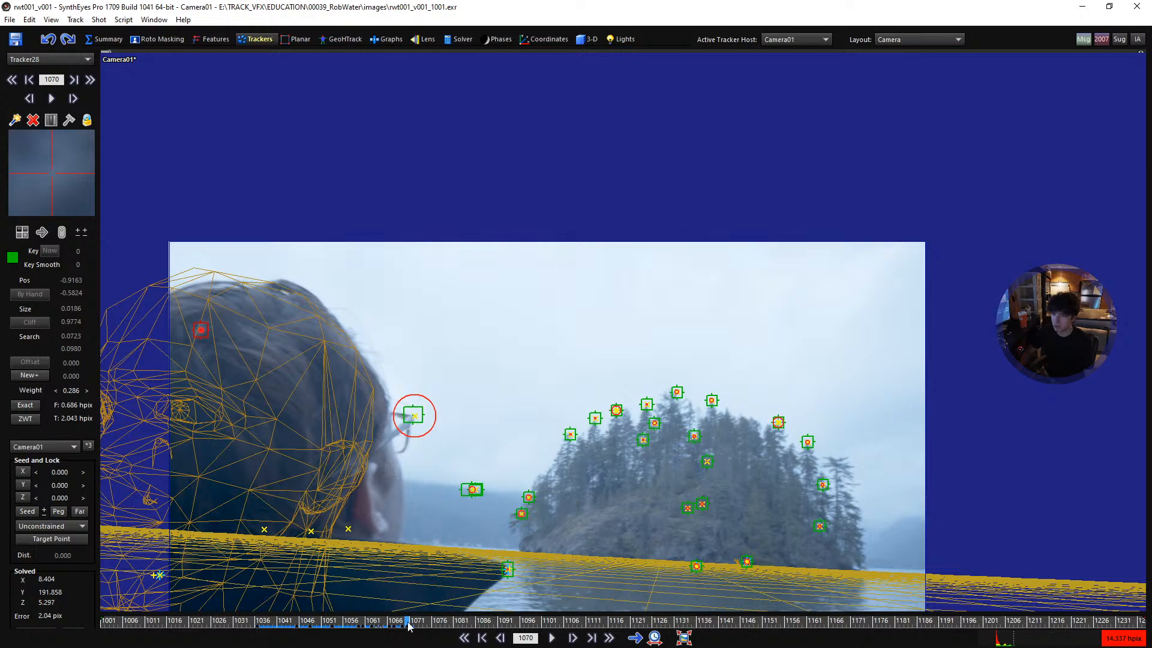
key(d)
key(d)
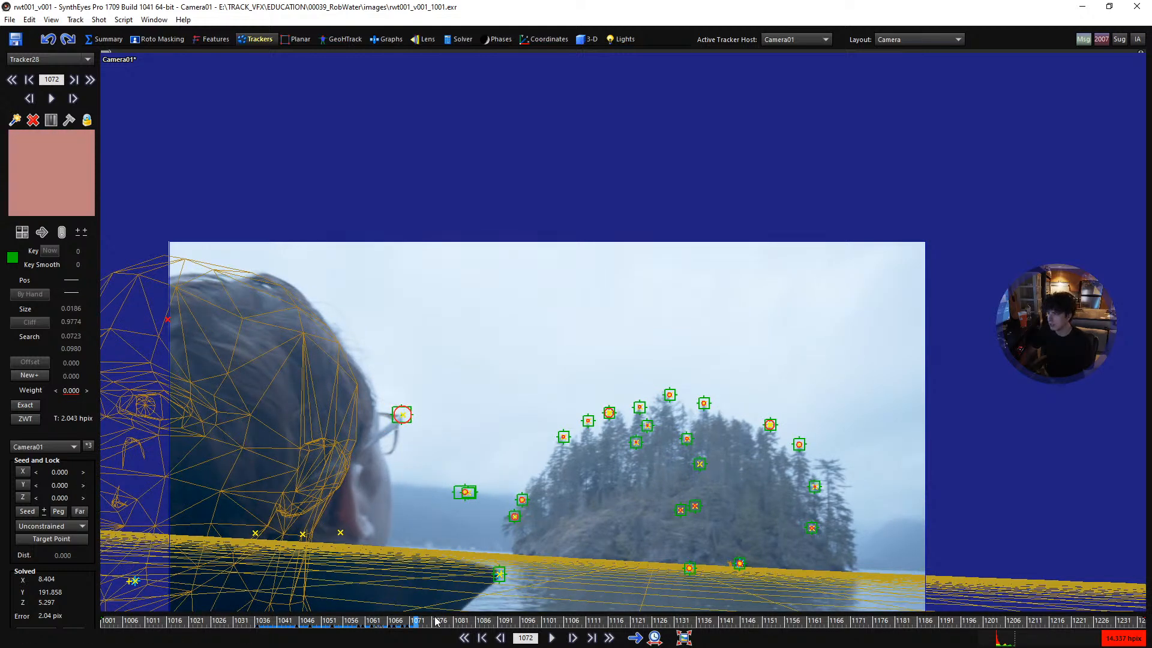
key(s)
key(s)
key(d)
key(d)
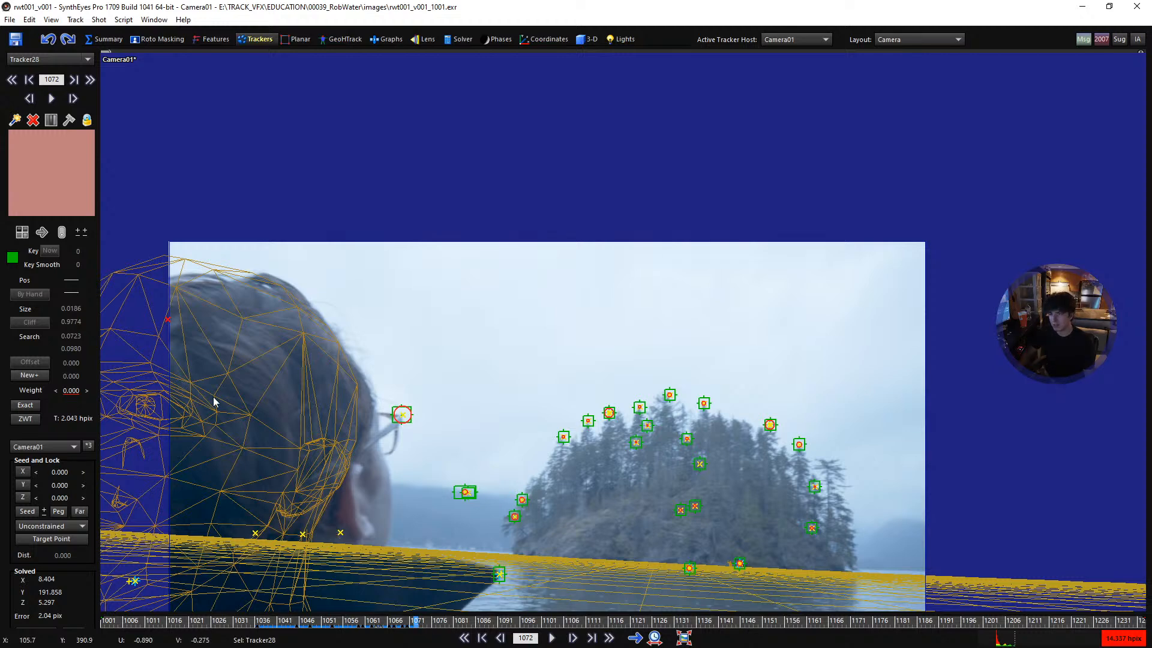
- Step back and forth between frames 1066 and 1072 to examine how the head mesh shifts when the hair tracker ends
key(s)
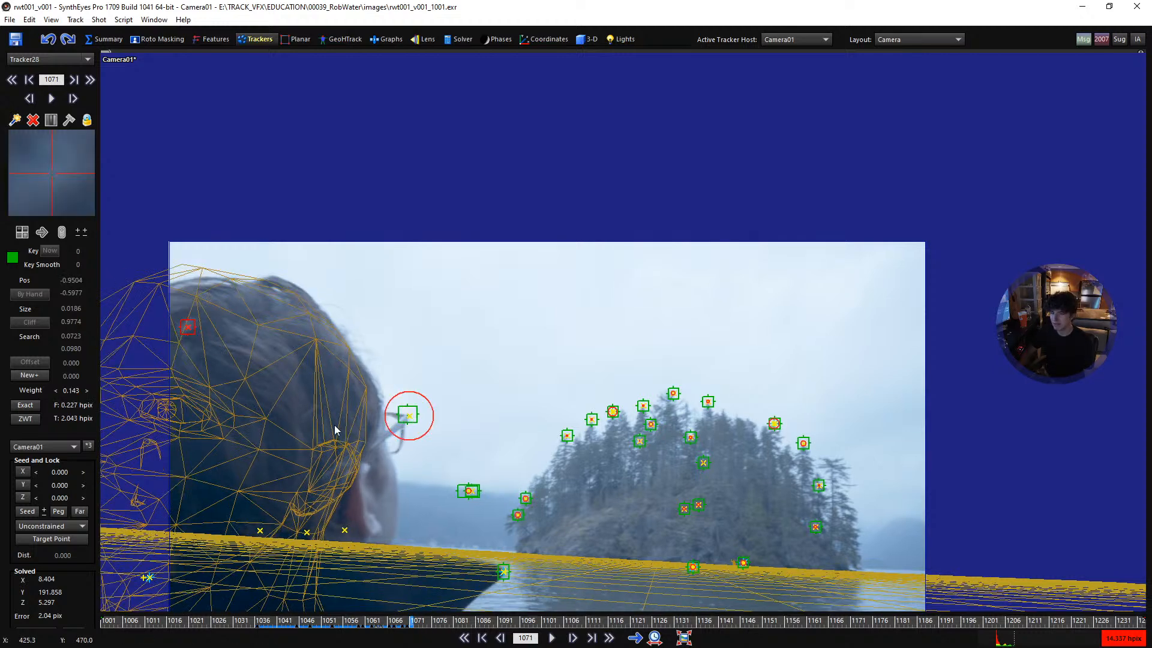
key(d)
key(d)
key(d)
key(d)
key(d)
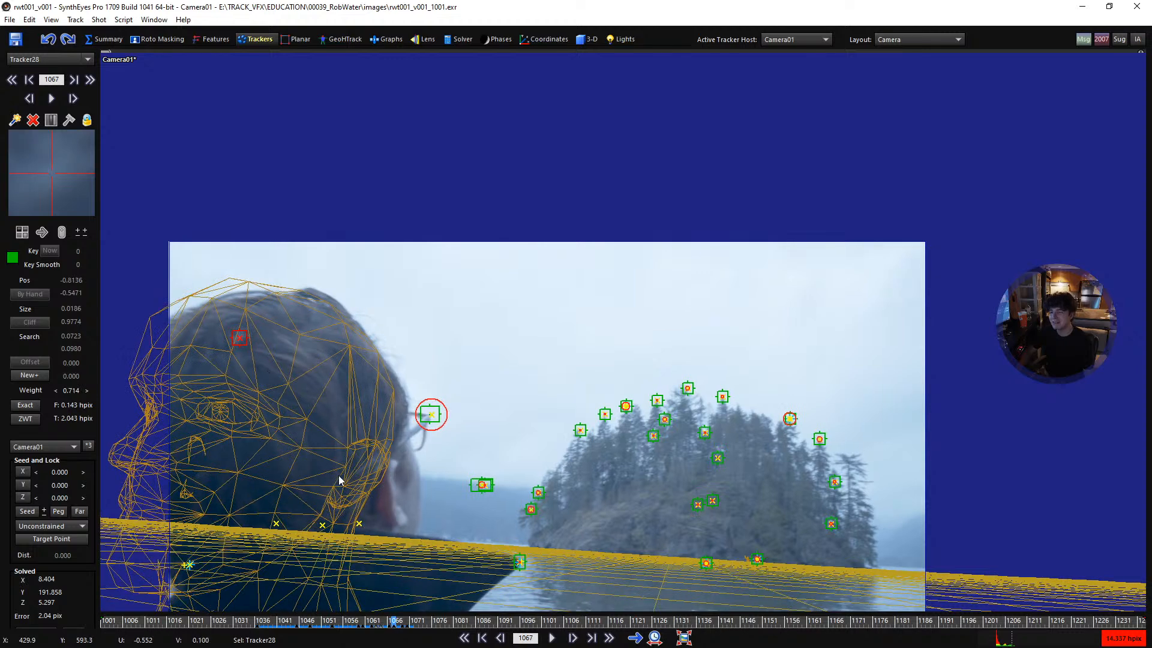
key(s)
key(s)
key(s)
key(s)
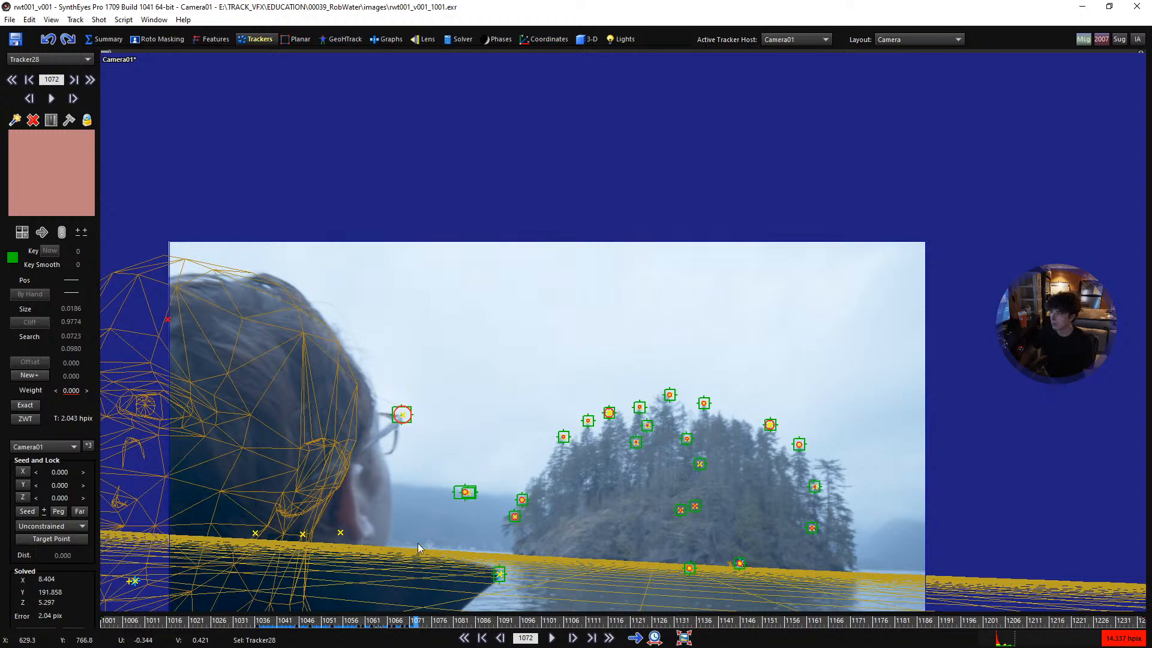
key(s)
key(s)
key(s)
key(s)
key(s)
key(s)
key(s)
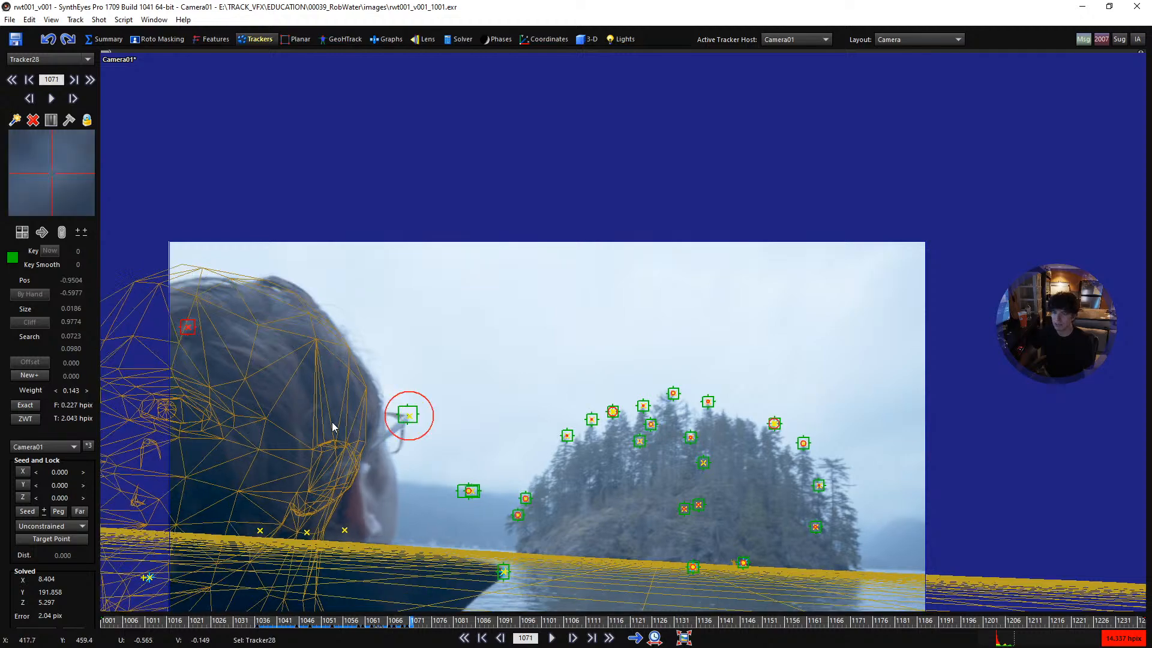
key(d)
key(d)
key(d)
key(d)
key(d)
key(d)
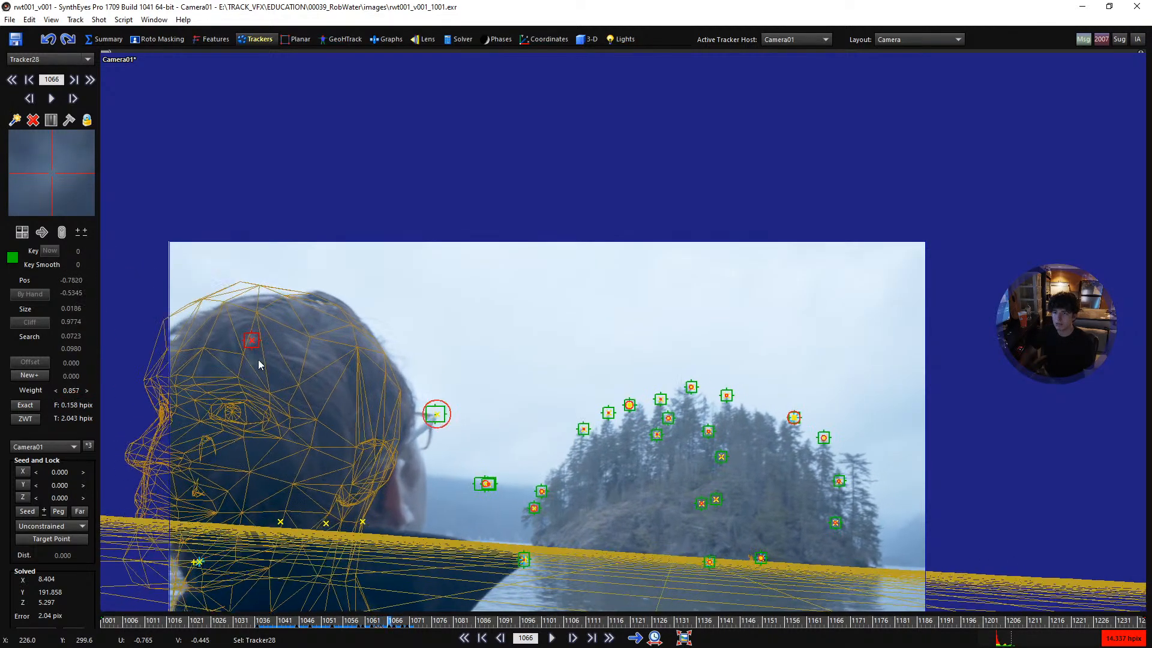
key(d)
key(d)
key(s)
key(s)
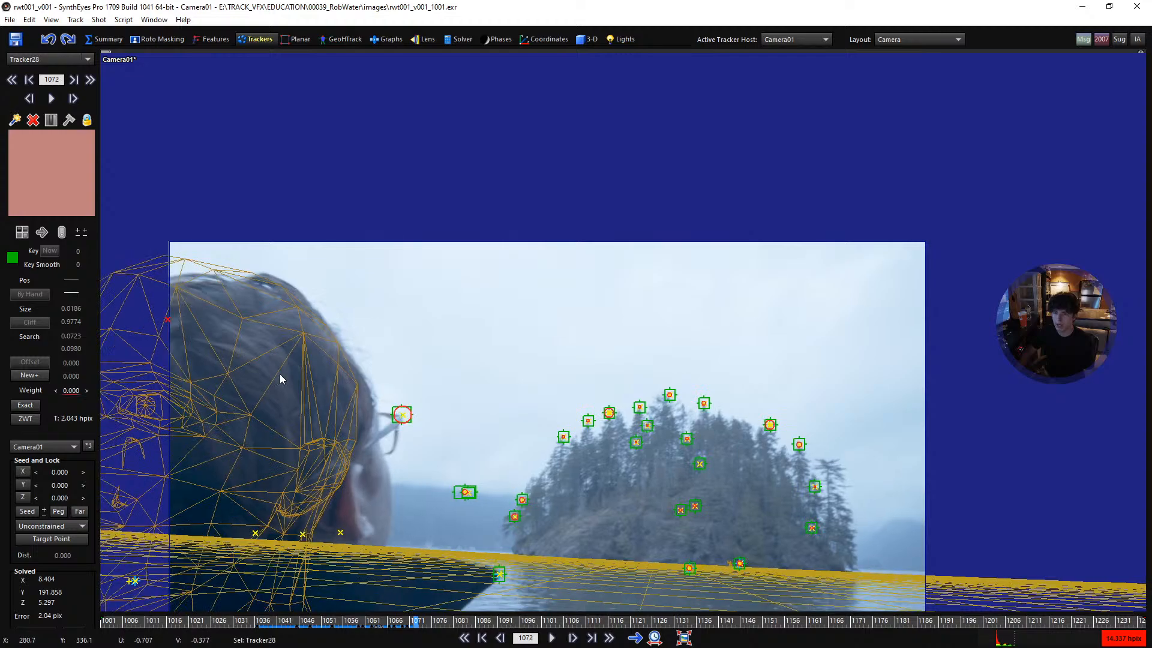
key(5)
key(d)
key(s)
key(s)
key(d)
key(d)
key(d)
key(s)
key(s)
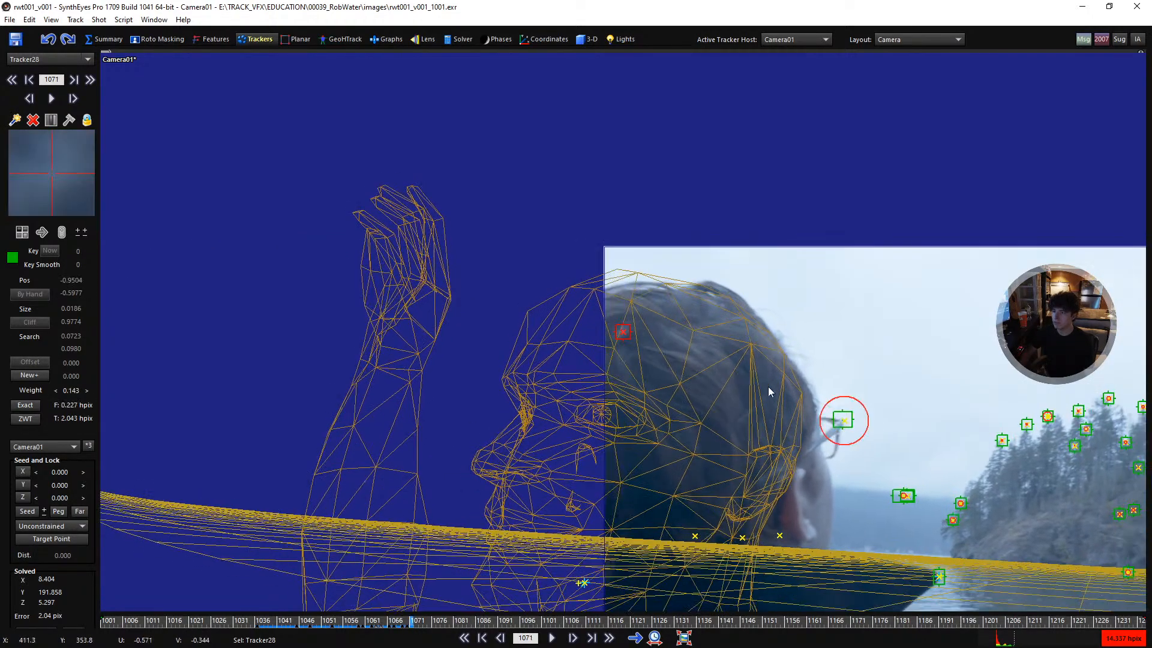
- Select the glasses tracker and examine its error circle and the head mesh on the frames around 1071
click(844, 416)
key(d)
key(d)
key(s)
key(s)
key(s)
key(d)
key(d)
key(d)
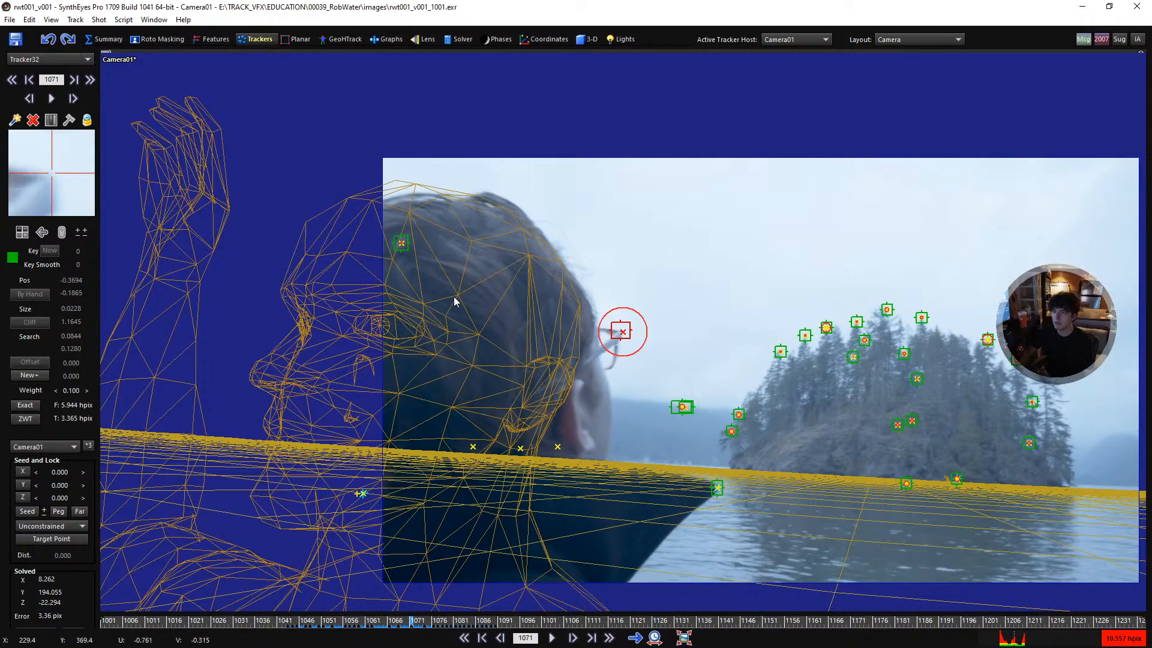
key(s)
key(s)
key(s)
key(d)
key(d)
key(d)
key(s)
key(s)
key(s)
- Step through the frames around 1070 to 1072 to check the head mesh against the footage with the refined solve
key(d)
key(s)
key(s)
key(s)
- Solve the scene again in Refine mode and accept the result
key(F9)
click(245, 215)
scroll(397, 432, up, 3)
middle_drag(397, 431, 448, 412)
key(d)
key(d)
key(d)
key(d)
key(d)
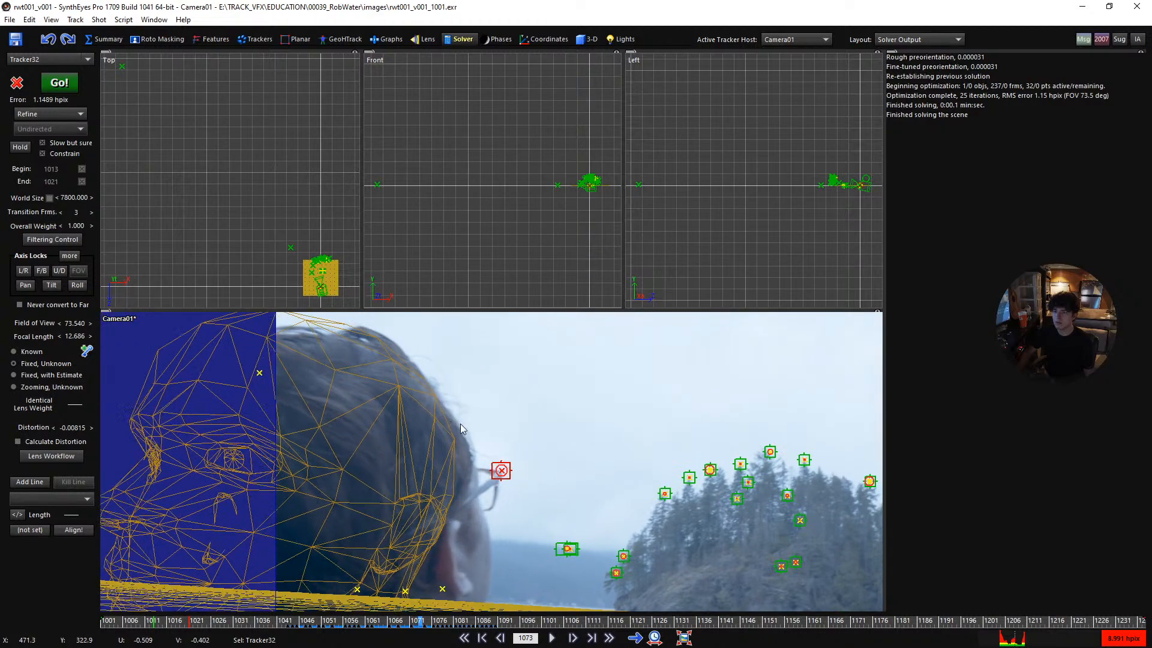
key(s)
key(s)
key(s)
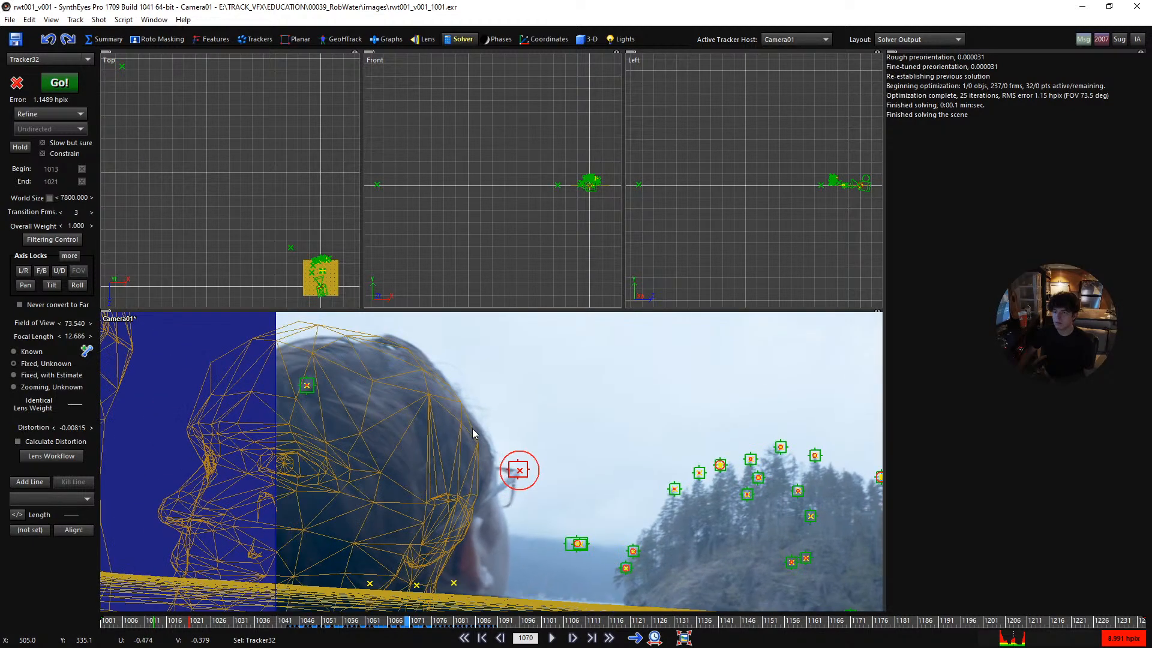
key(d)
key(d)
key(d)
key(s)
key(s)
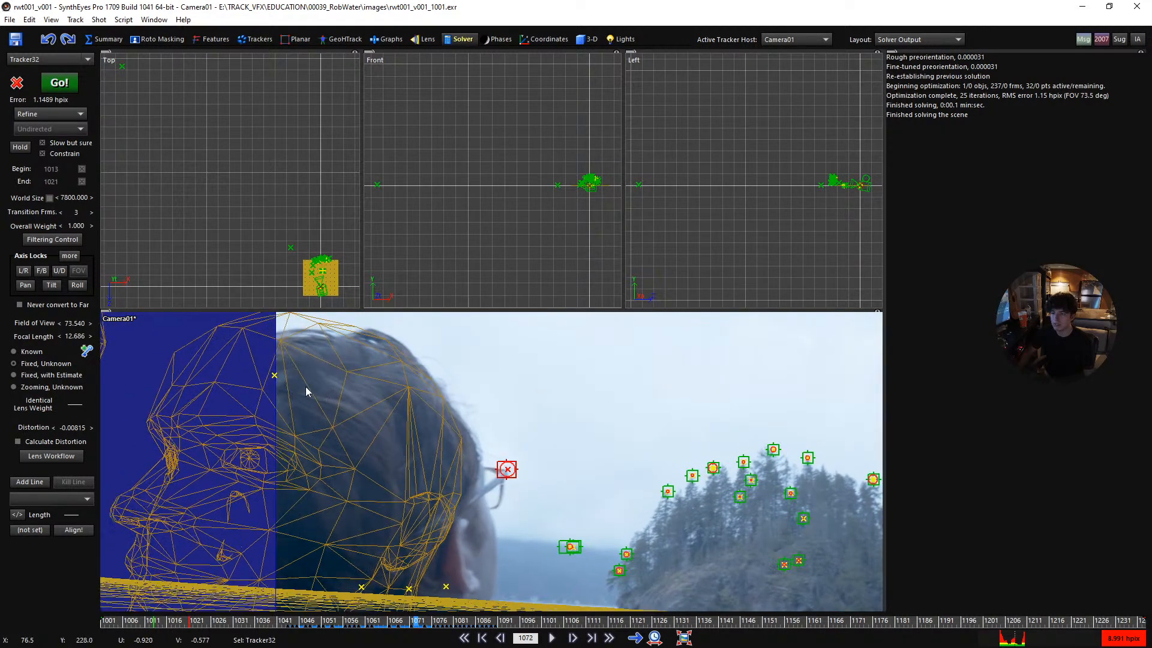
- Select the hair tracker and compare its error circle on the frames around 1071
click(294, 377)
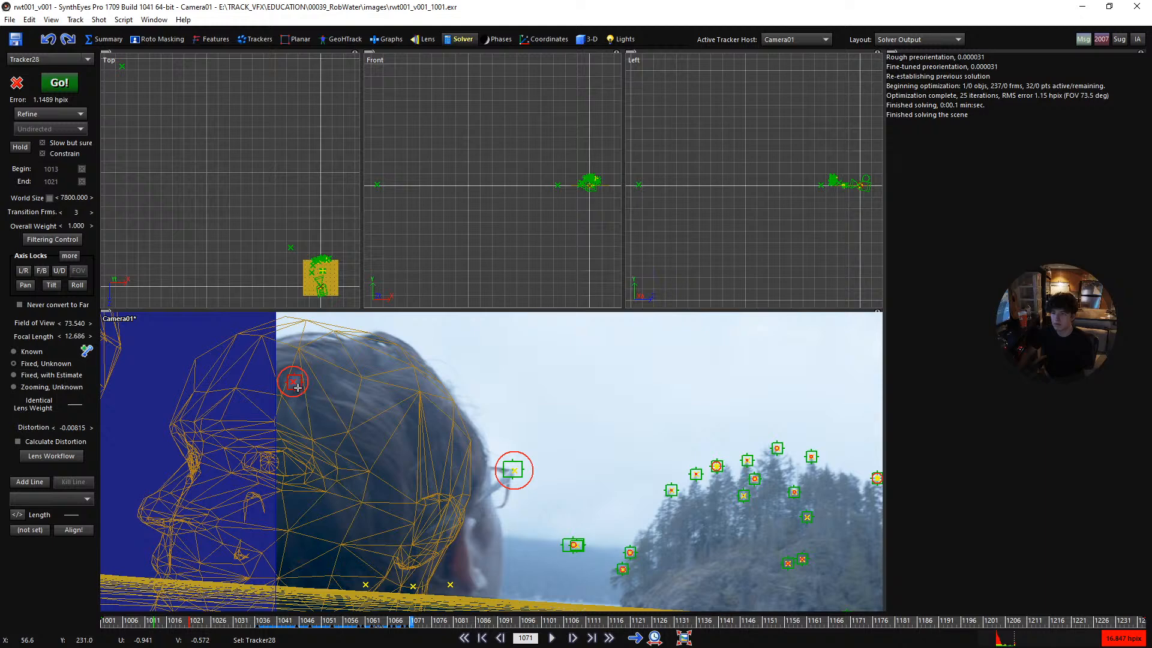
key(d)
key(d)
key(s)
key(s)
key(s)
scroll(330, 388, down, 3)
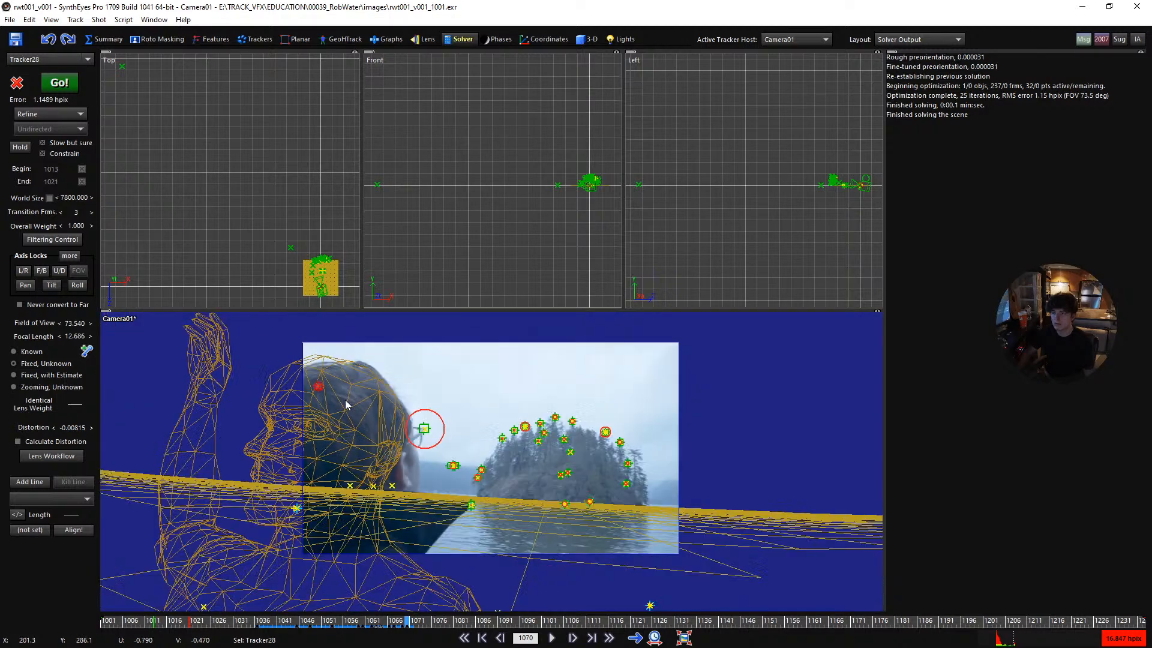
- Set the solver's transition frames to 5 and refine the solve again
scroll(367, 414, up, 2)
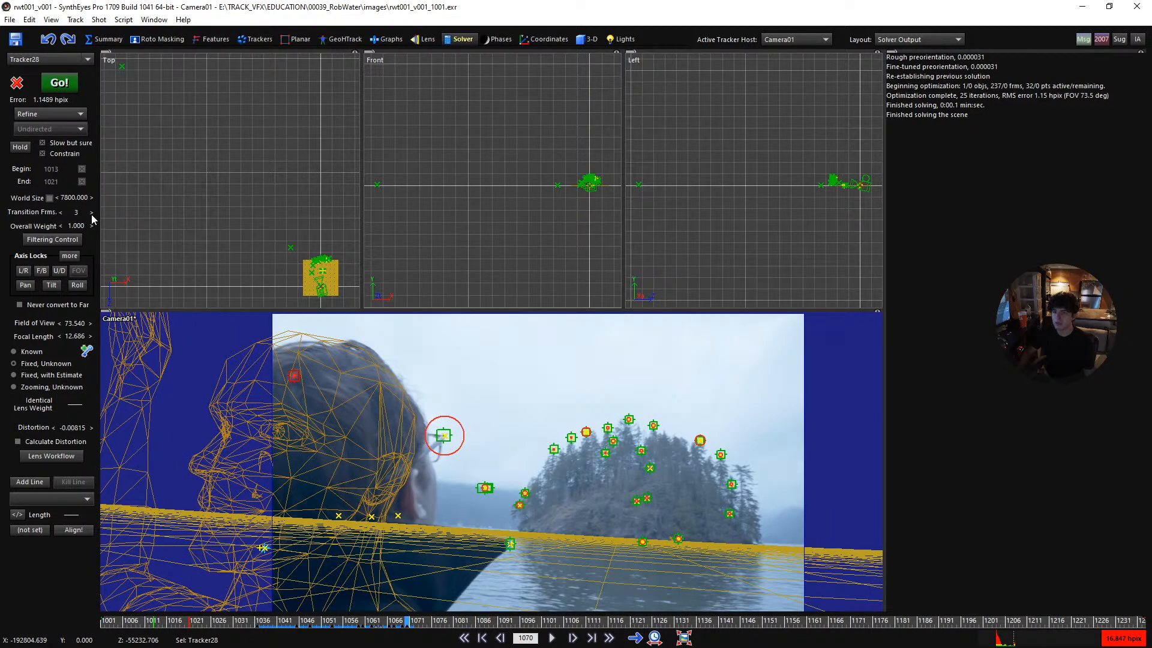
key(F9)
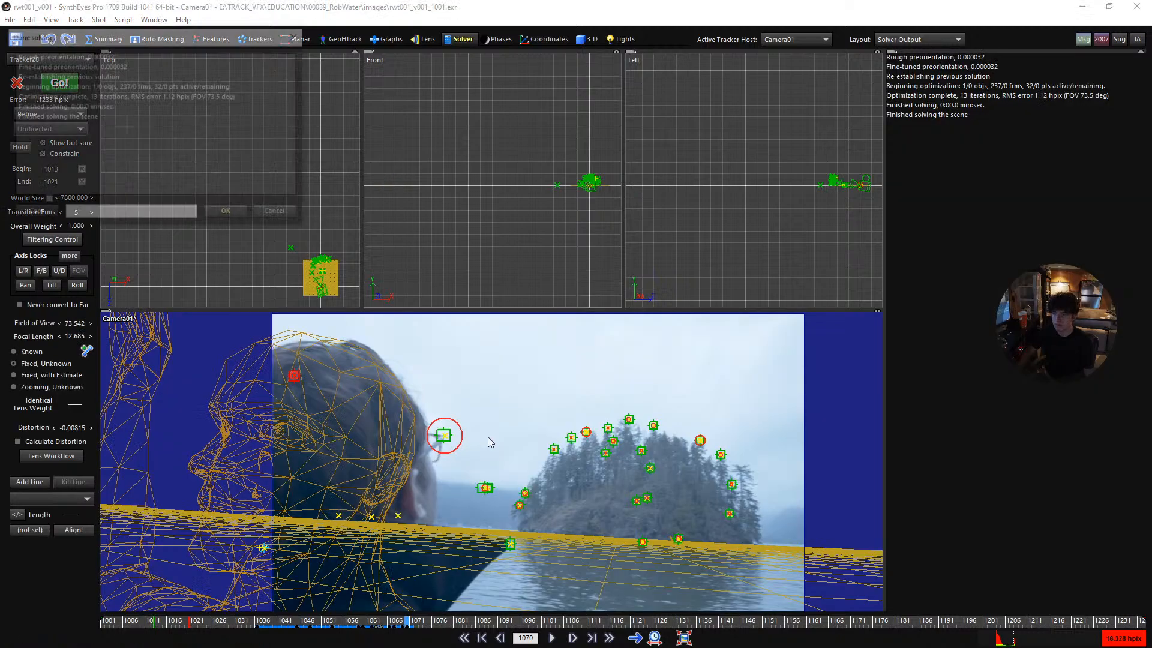
click(229, 214)
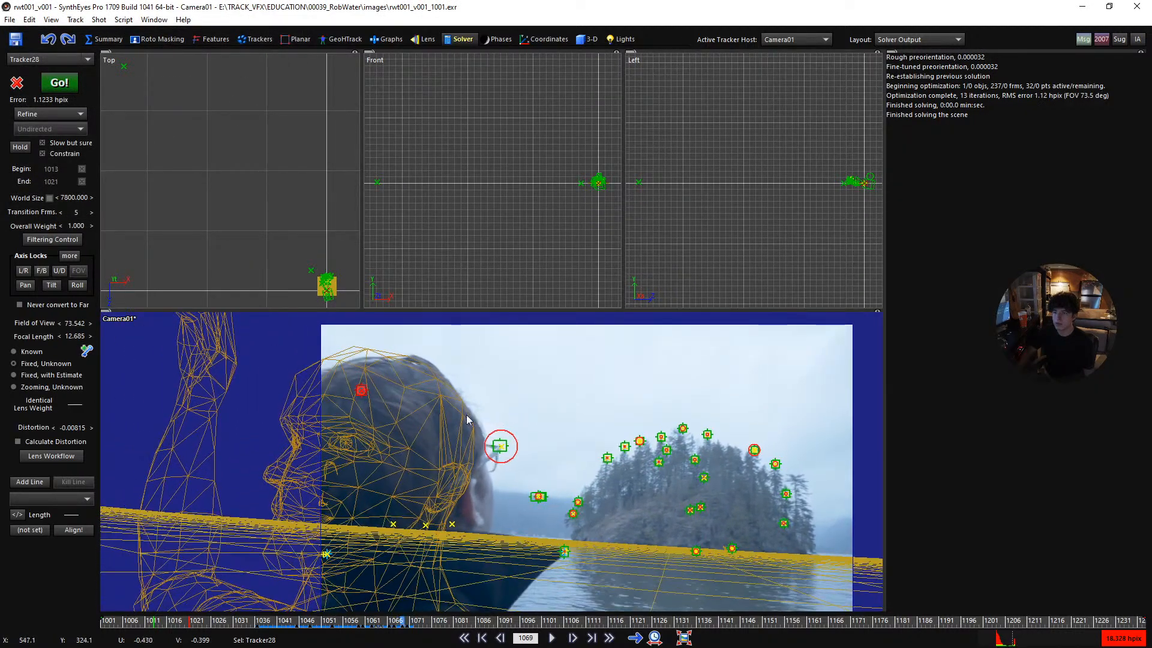
- Step through the frames around 1069 to 1071 to examine the hair tracker's error with the longer transition
scroll(317, 402, down, 2)
key(Right)
key(Right)
key(Right)
key(Left)
key(Left)
key(Left)
- Show only the camera view and check the head mesh's motion on the frames around 1073
key(Left)
key(Left)
scroll(341, 401, up, 2)
key(Right)
key(Right)
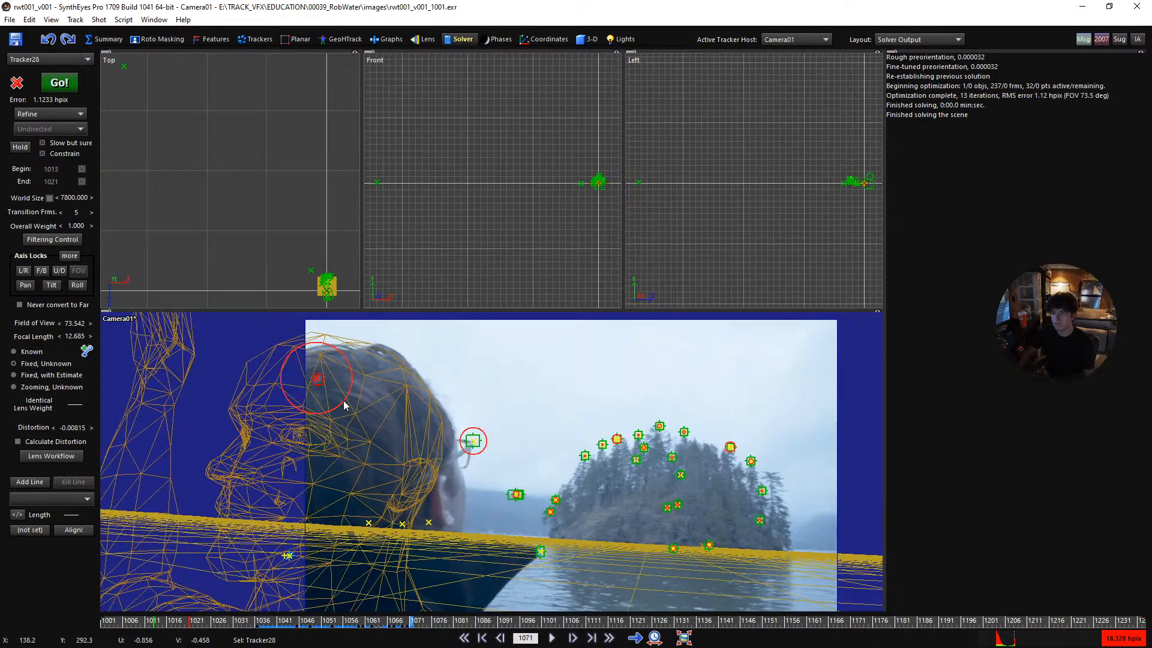
key(c)
scroll(360, 402, down, 2)
middle_drag(359, 402, 224, 402)
key(Left)
key(Left)
key(Right)
key(Right)
key(Right)
key(Right)
key(Right)
key(Right)
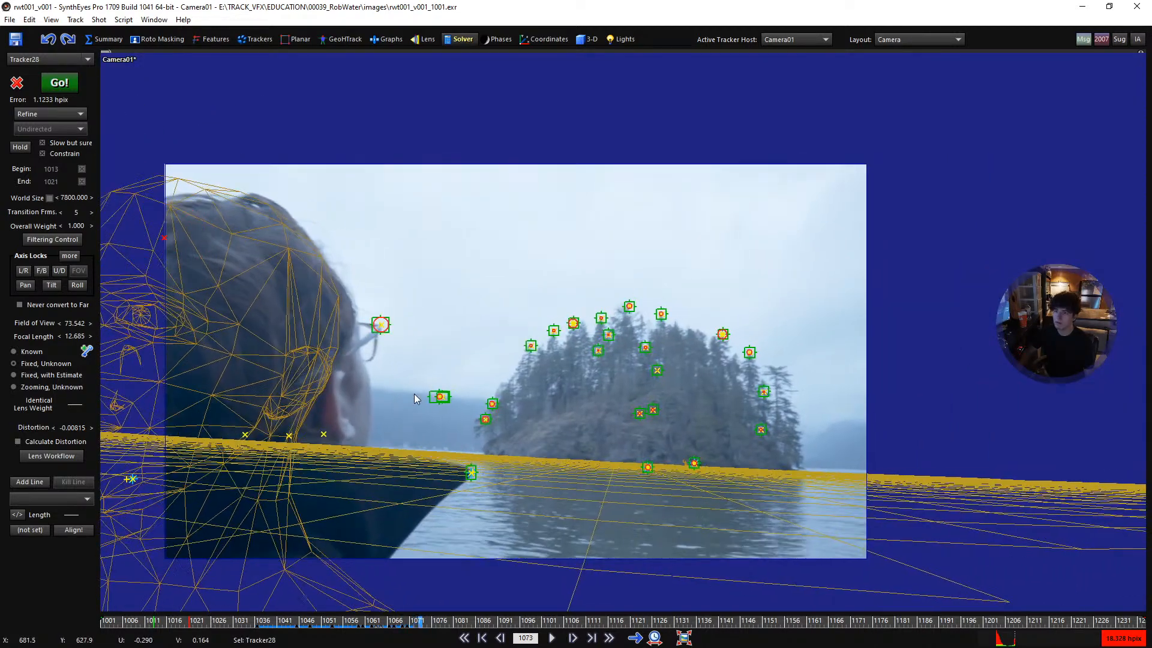
key(Left)
key(Left)
key(Left)
key(Left)
key(Left)
key(Left)
key(Left)
key(Left)
key(Right)
key(Right)
key(Right)
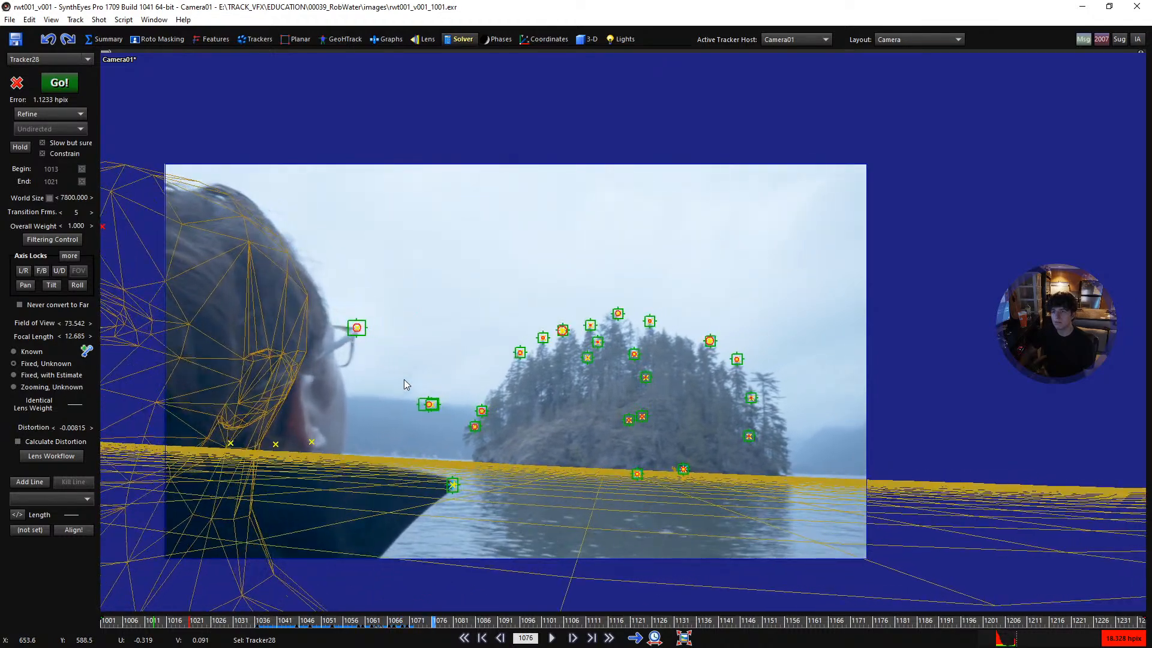
- Review the frames around 1076, and scrub from frame 1032 to 1088 to check the body mesh and tracker errors
key(Left)
key(Left)
key(Right)
key(Right)
key(Right)
key(Right)
key(Right)
key(Right)
key(Right)
key(Right)
key(Right)
key(Right)
key(Right)
key(Right)
key(Right)
key(Right)
key(Right)
key(Right)
key(Right)
key(Left)
key(Left)
key(Left)
key(Left)
key(Left)
key(Left)
key(Left)
key(Left)
key(Left)
key(Left)
key(Left)
key(Left)
key(Left)
key(Left)
key(Left)
key(Left)
key(Left)
key(Left)
key(Left)
key(Left)
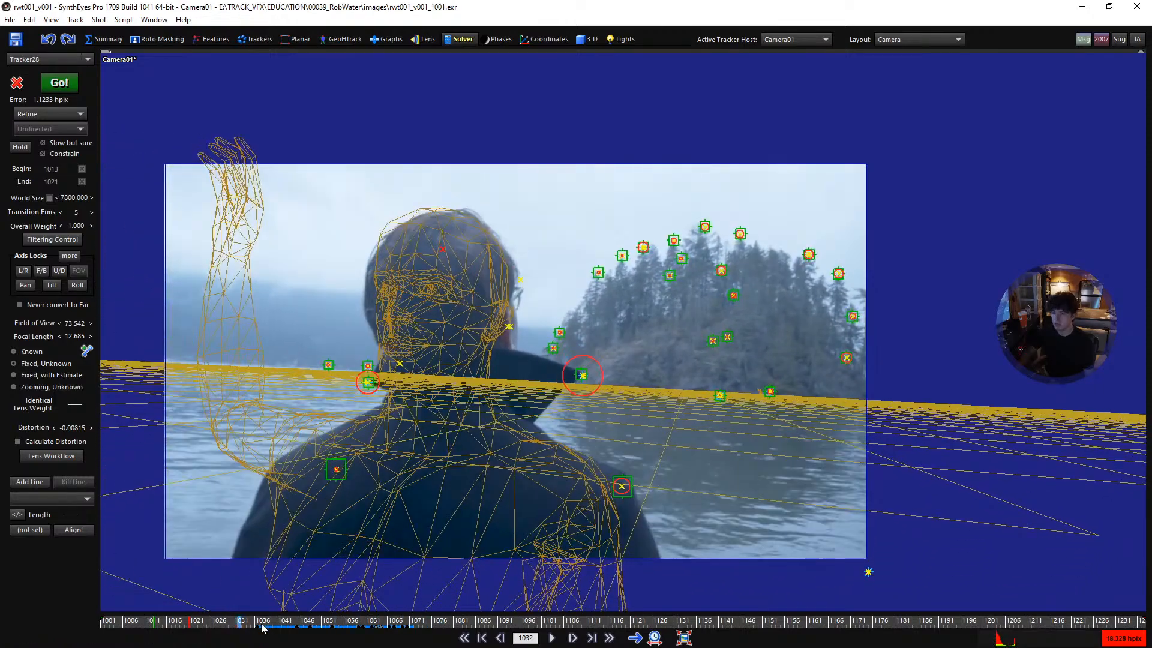
drag(260, 627, 485, 624)
scroll(393, 401, down, 3)
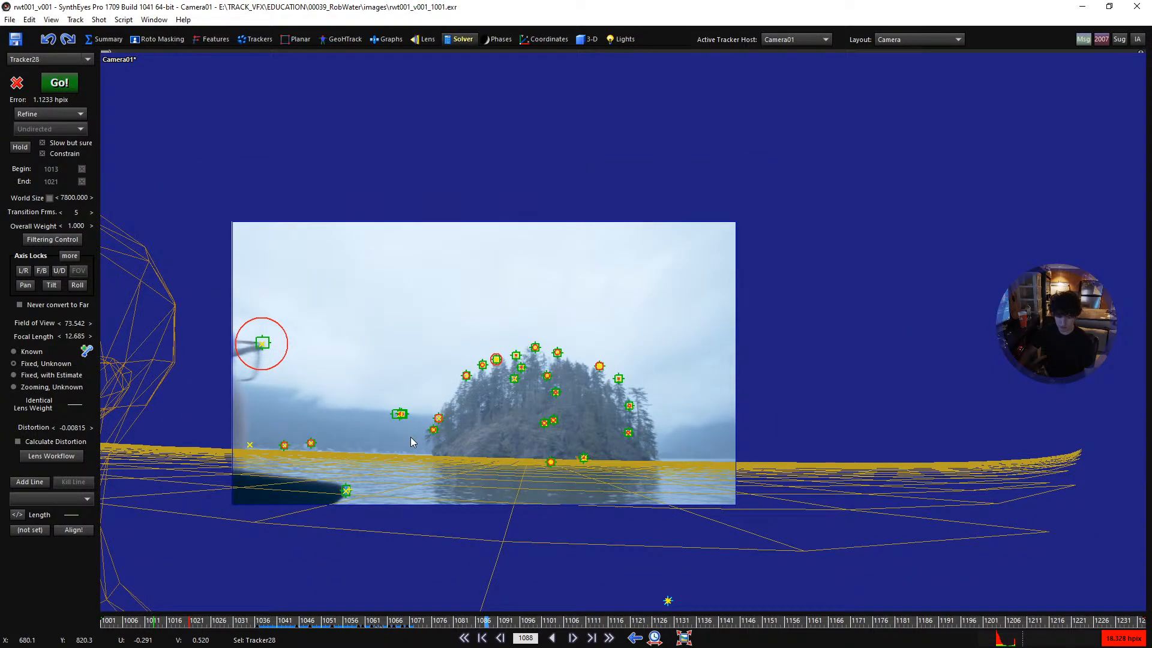
- Create a matrix object about 956 by 840 around the scene in the Top view and scale its height to about 926
key(q)
click(577, 39)
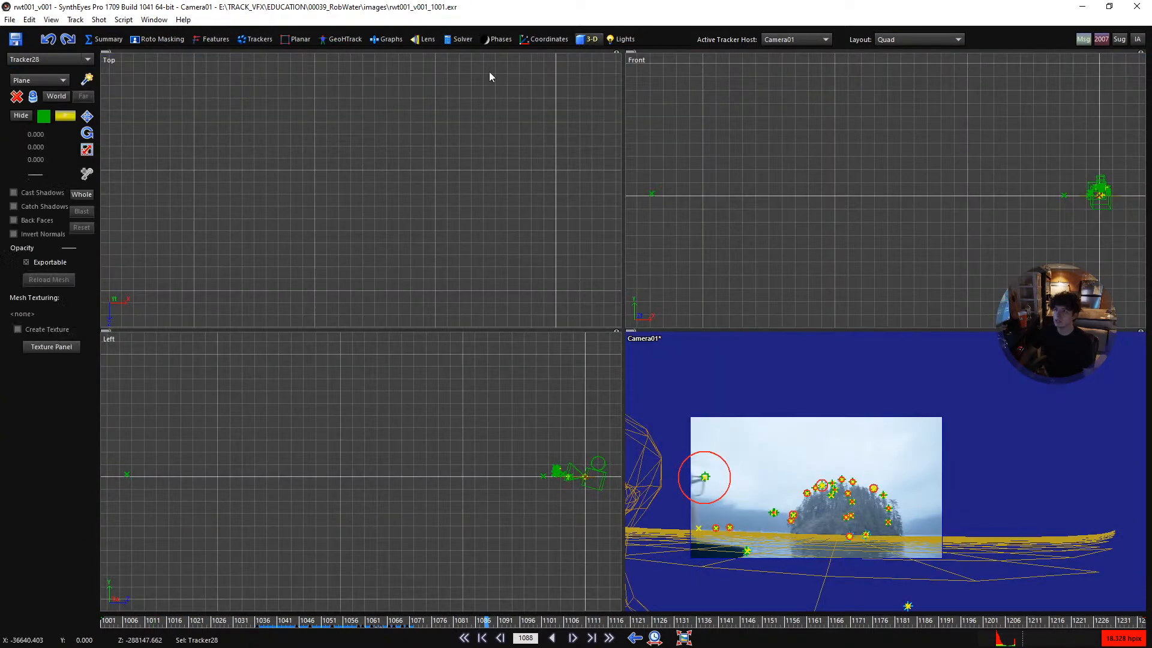
click(44, 80)
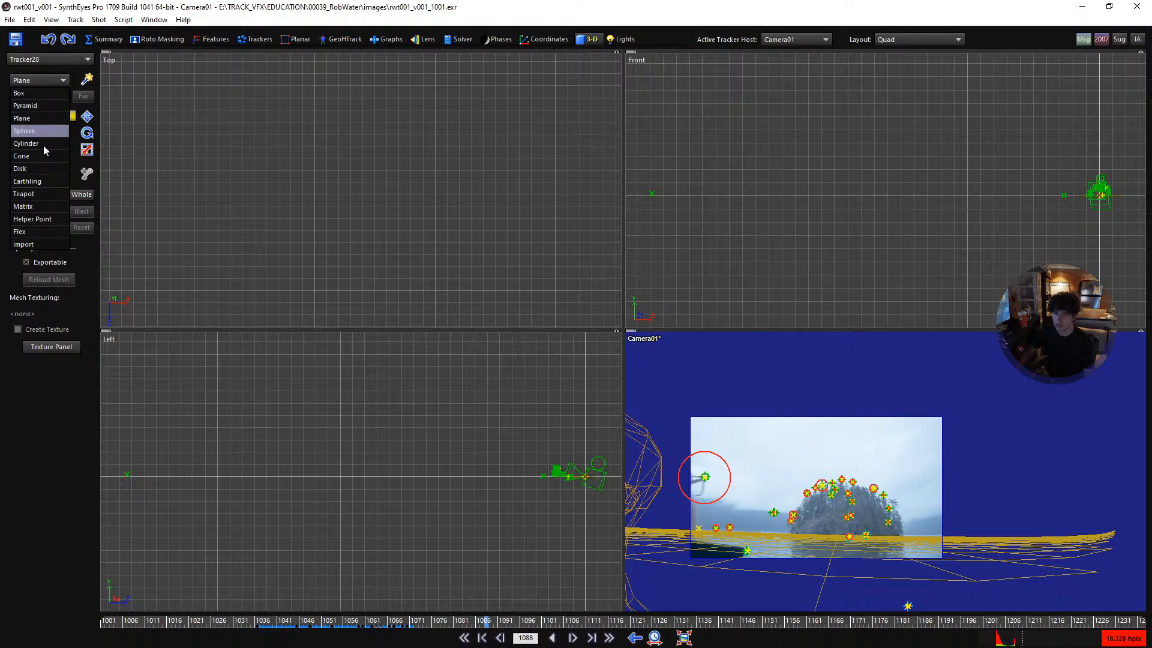
click(42, 209)
scroll(309, 174, down, 8)
scroll(366, 201, up, 8)
scroll(477, 195, up, 5)
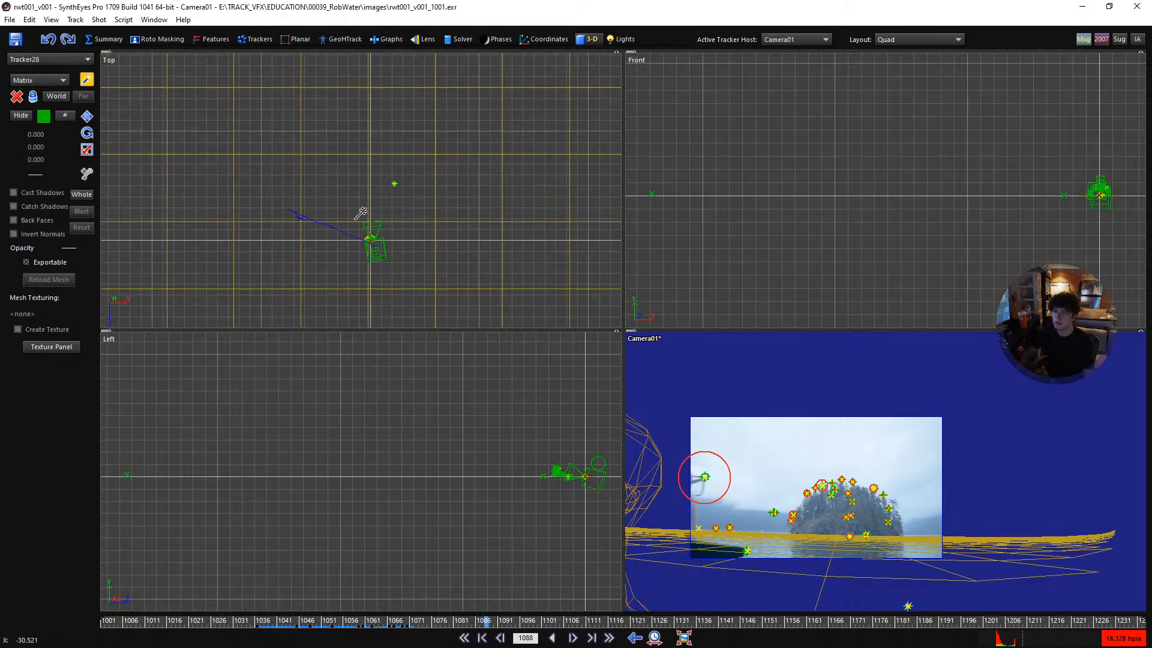
scroll(380, 213, up, 2)
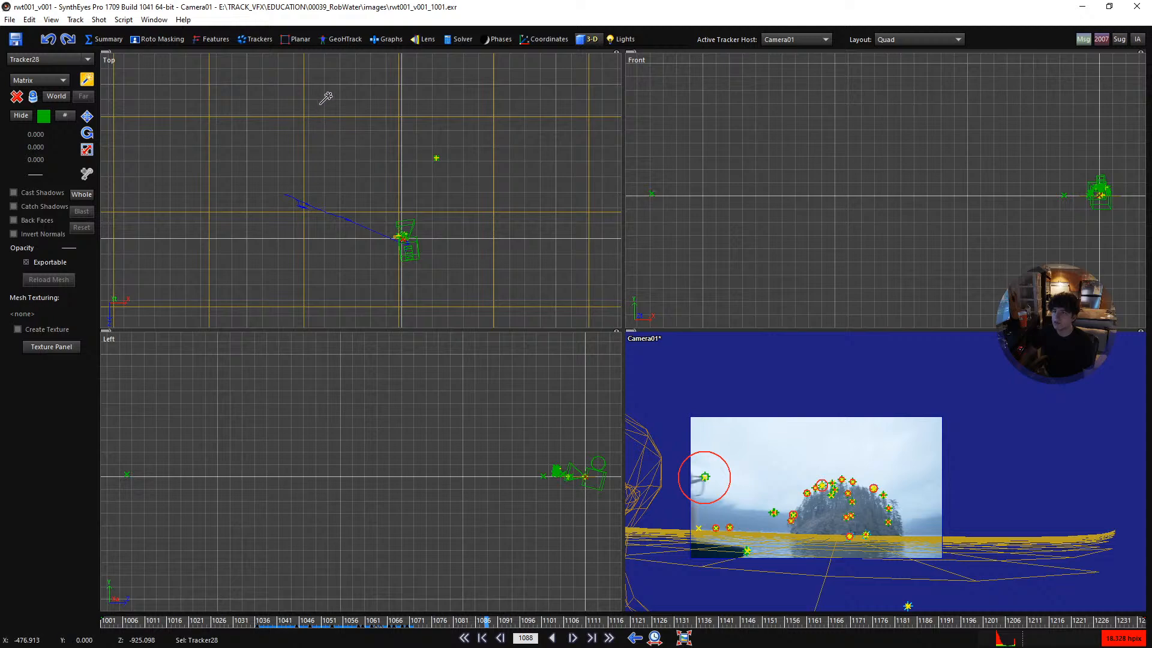
drag(331, 100, 486, 341)
scroll(960, 216, down, 6)
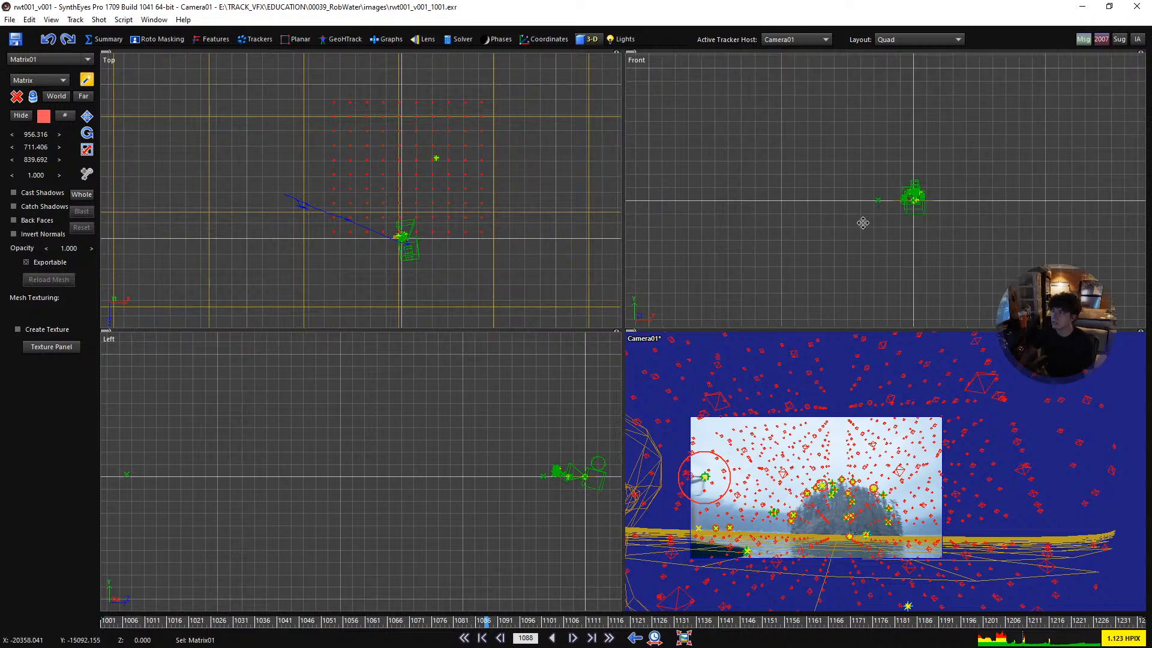
scroll(840, 214, up, 10)
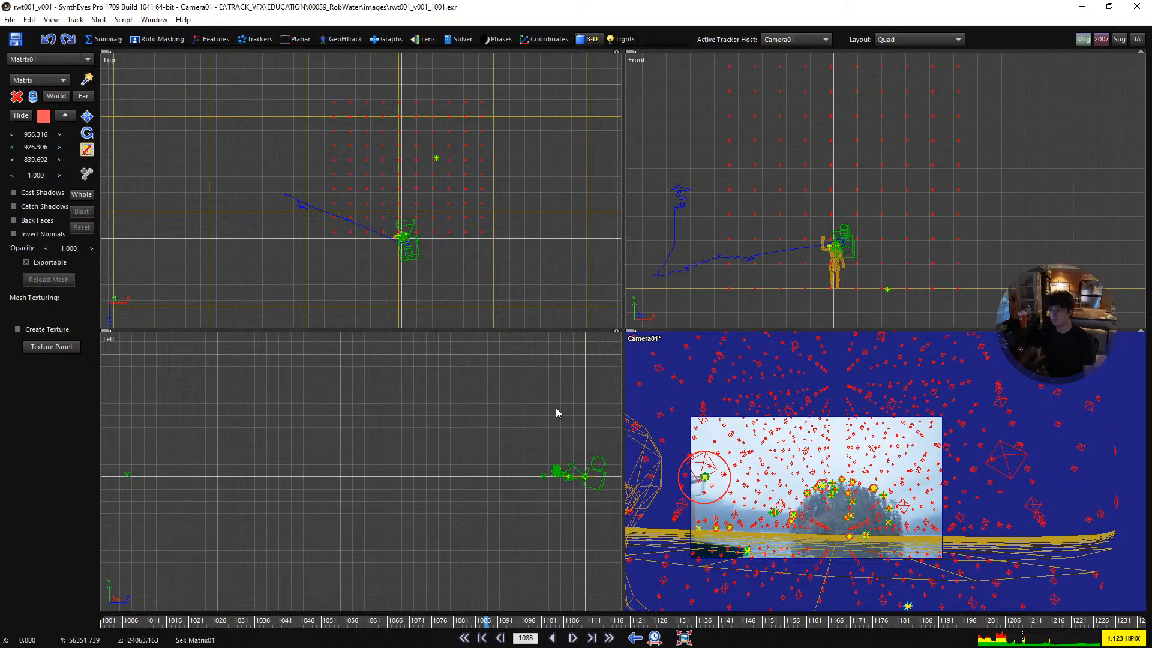
- Play the shot from the start in the full camera view to check how the matrix object sticks to the footage
key(1)
key(shift+a)
scroll(545, 396, up, 6)
middle_drag(445, 409, 603, 395)
scroll(582, 390, up, 1)
key(space)
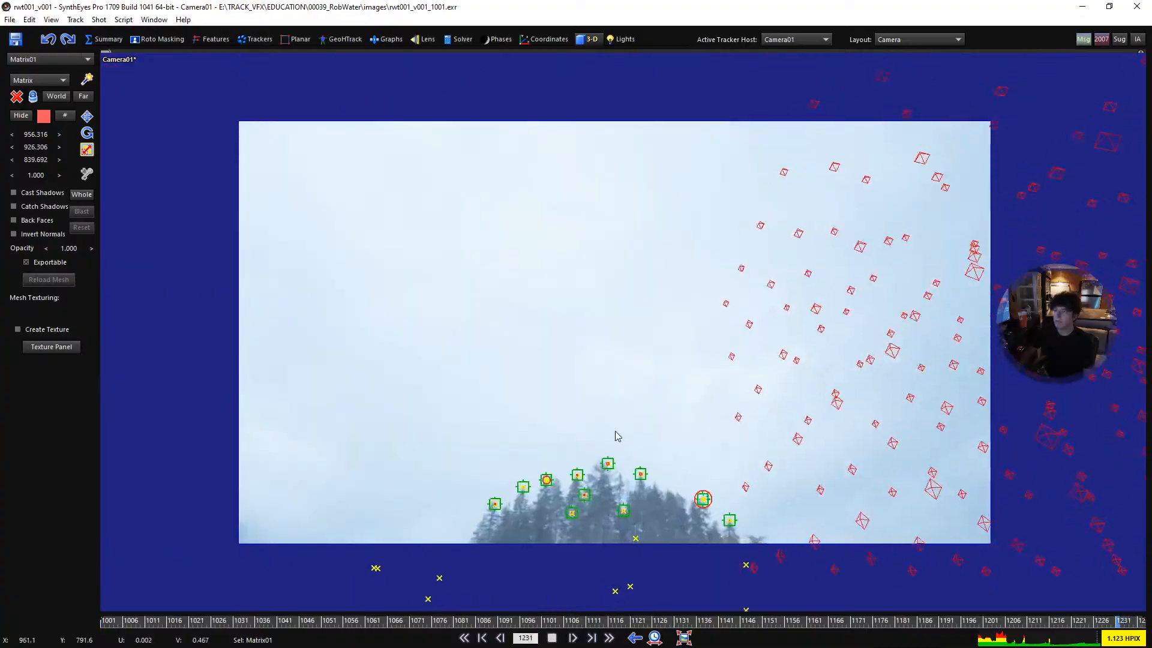
key(space)
key(shift+a)
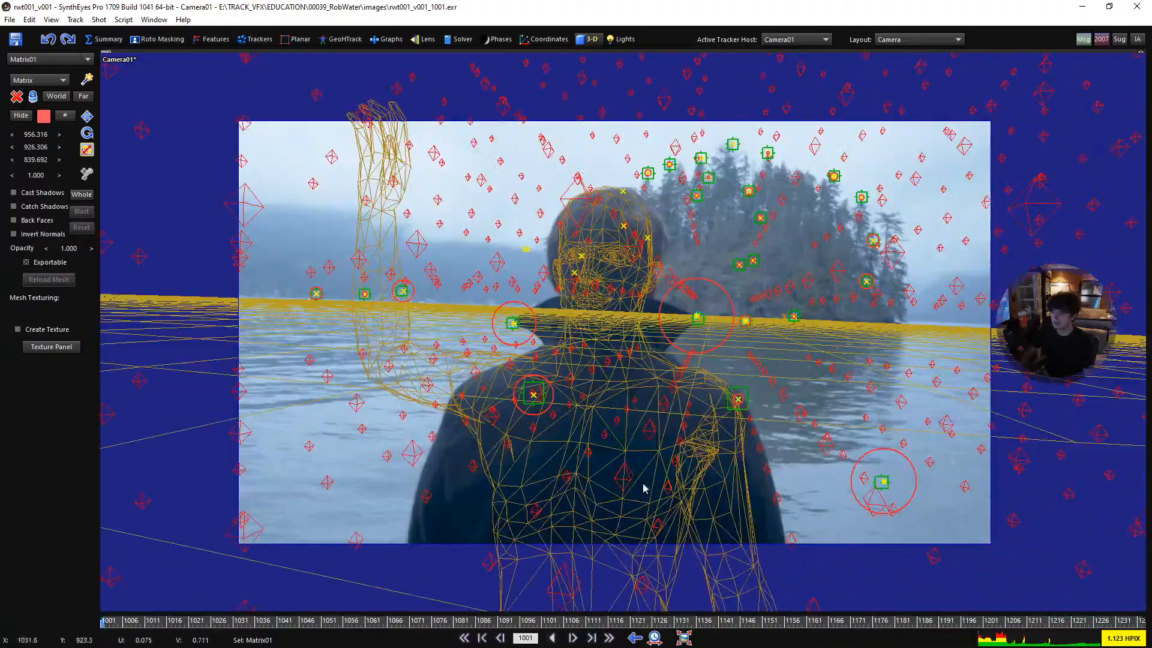
key(space)
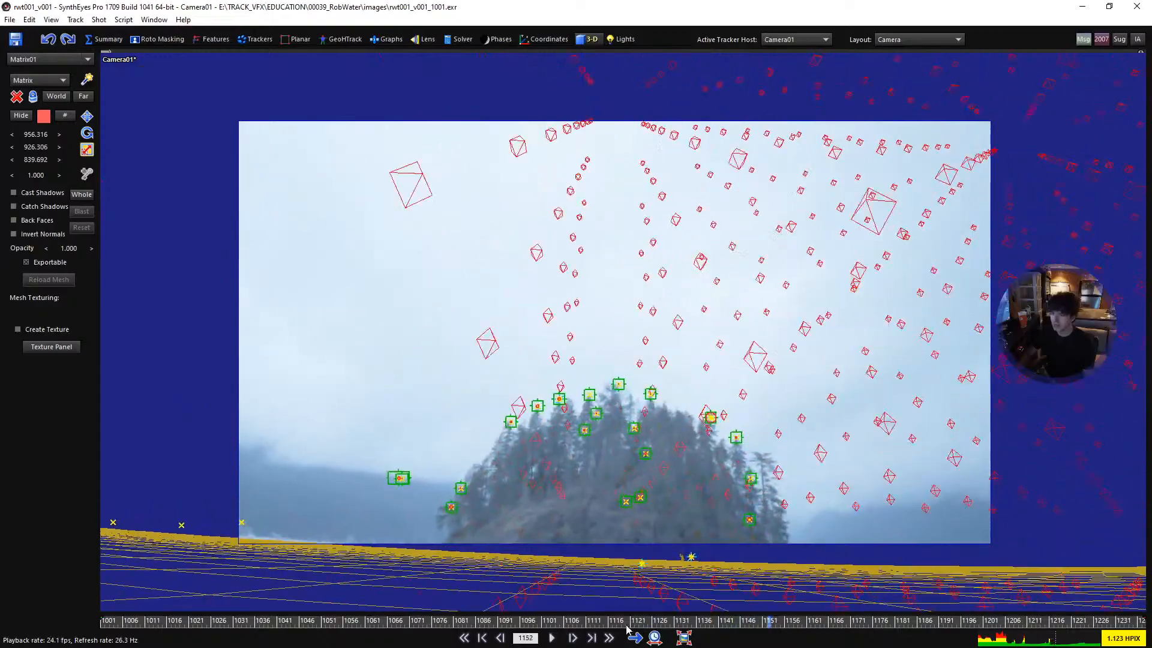
- Scrub back to frame 1037, open the Graph Editor and expand Camera01 under Cameras & Objects with the active trackers collapsed
drag(626, 627, 298, 609)
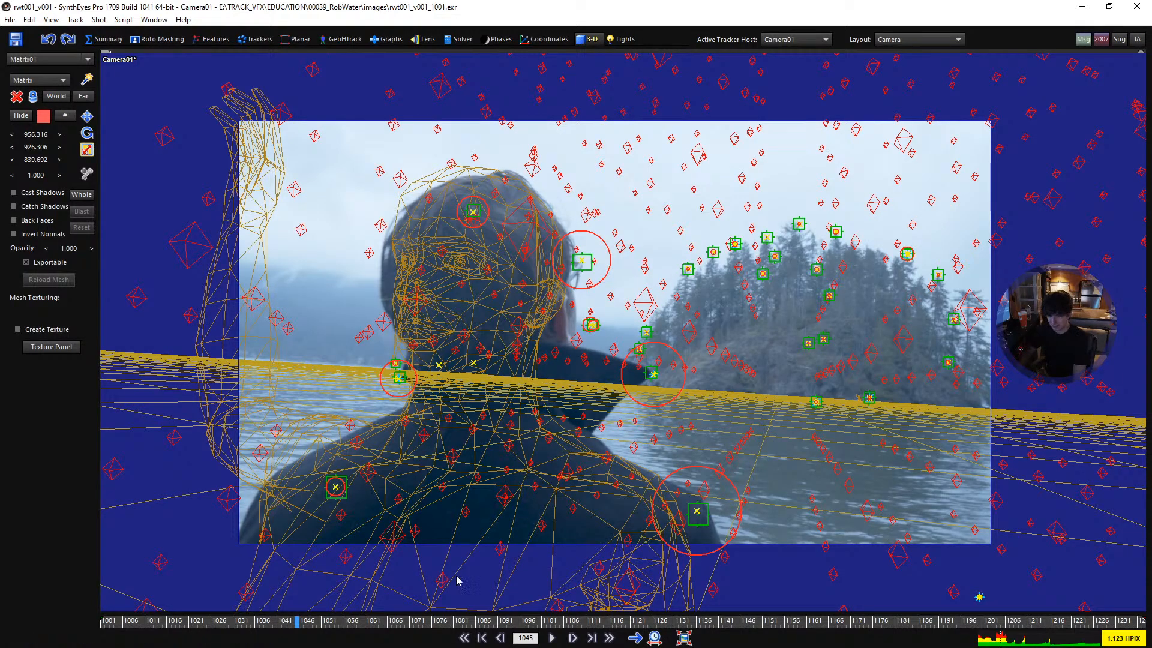
drag(285, 628, 259, 625)
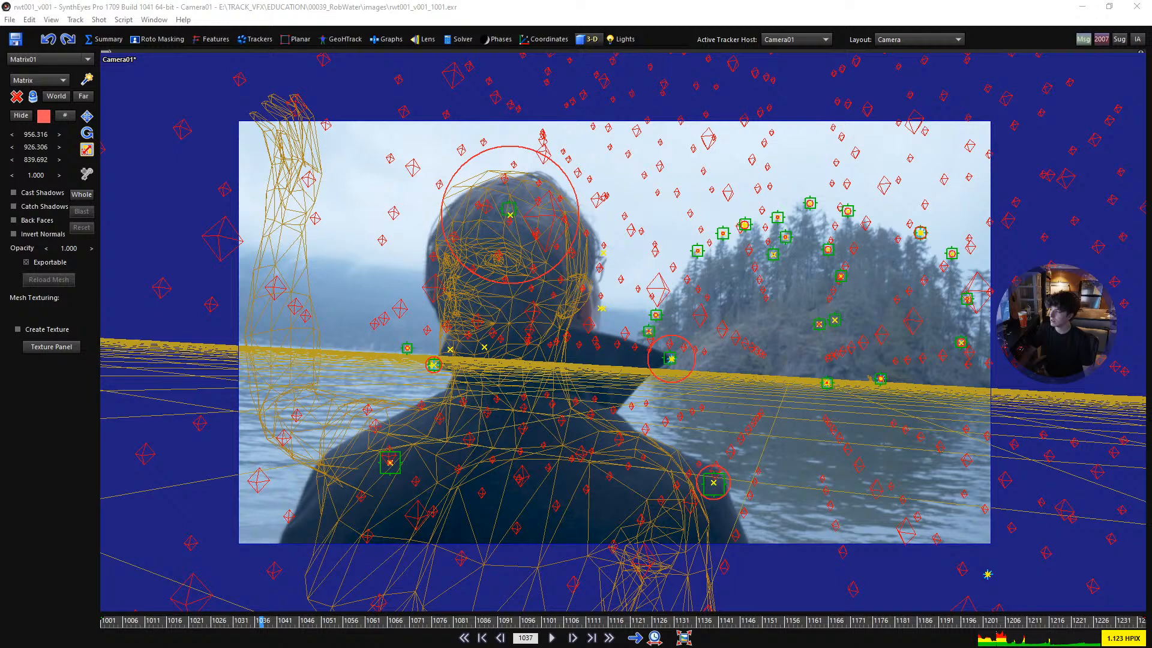
drag(1151, 360, 206, 78)
drag(463, 82, 430, 88)
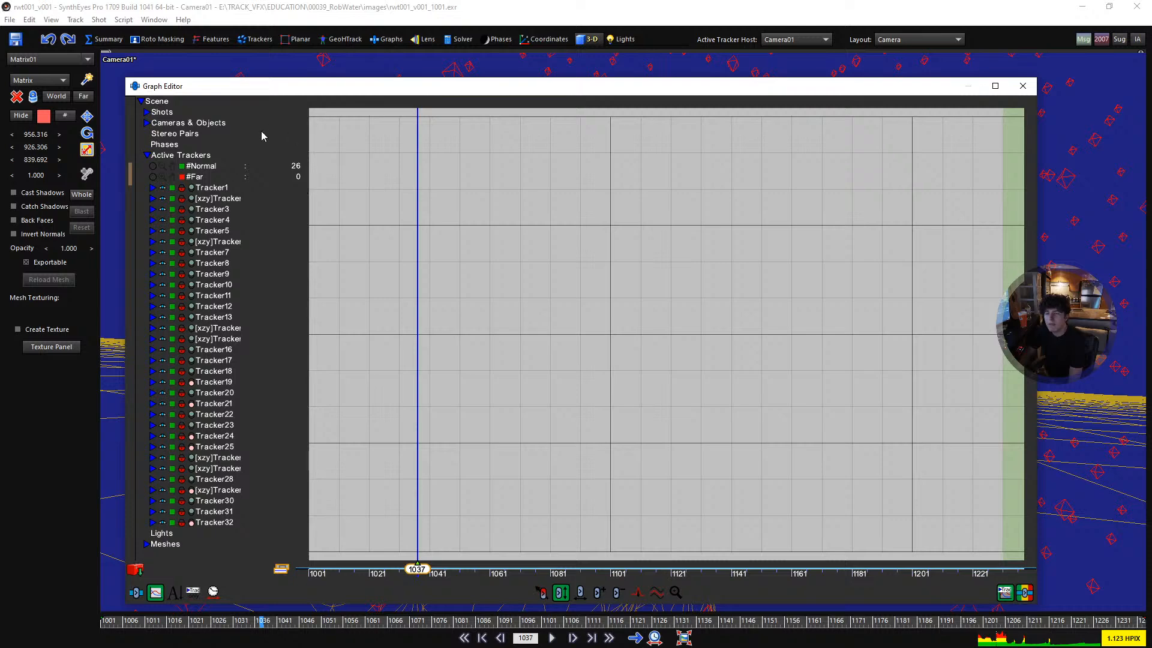
click(147, 155)
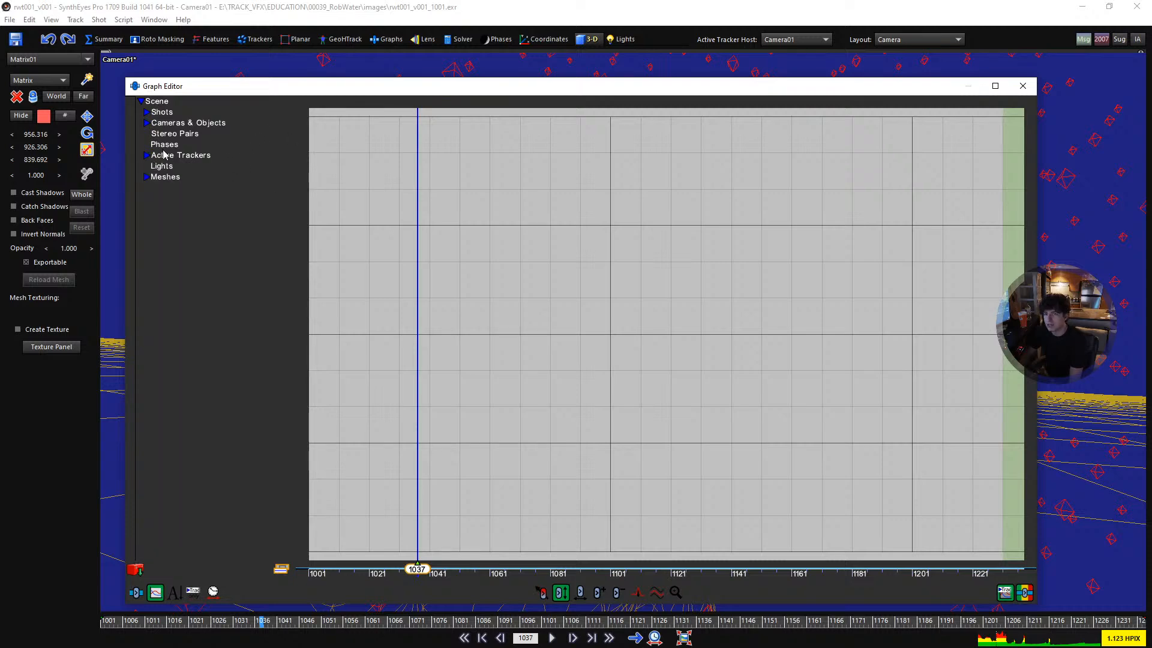
click(147, 123)
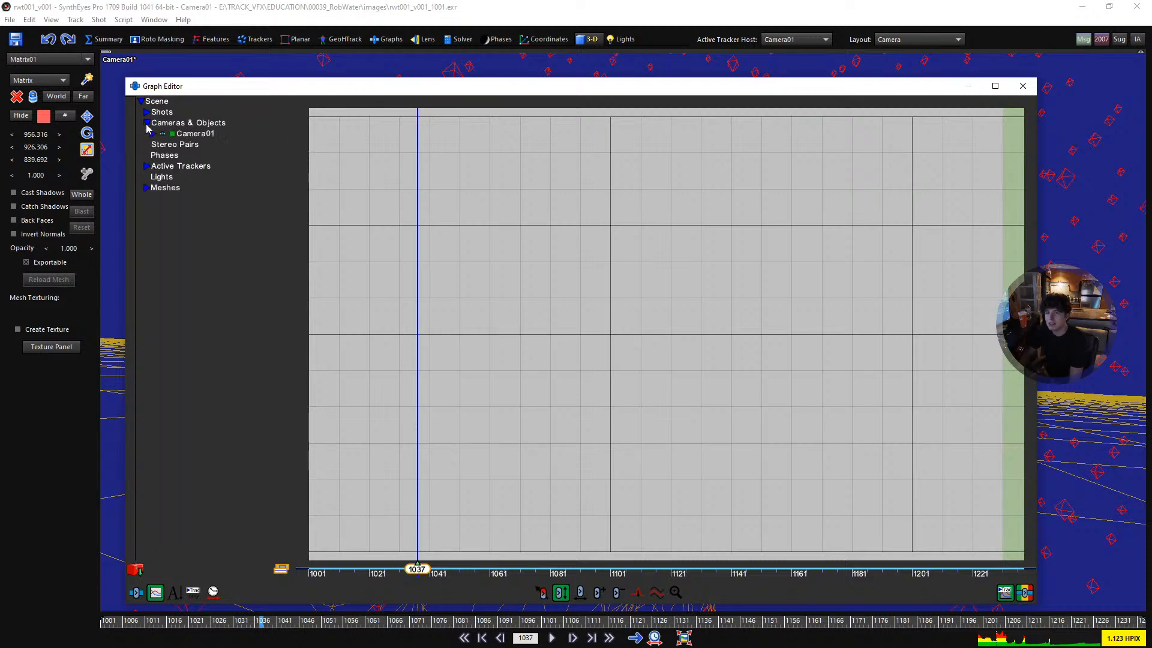
click(153, 134)
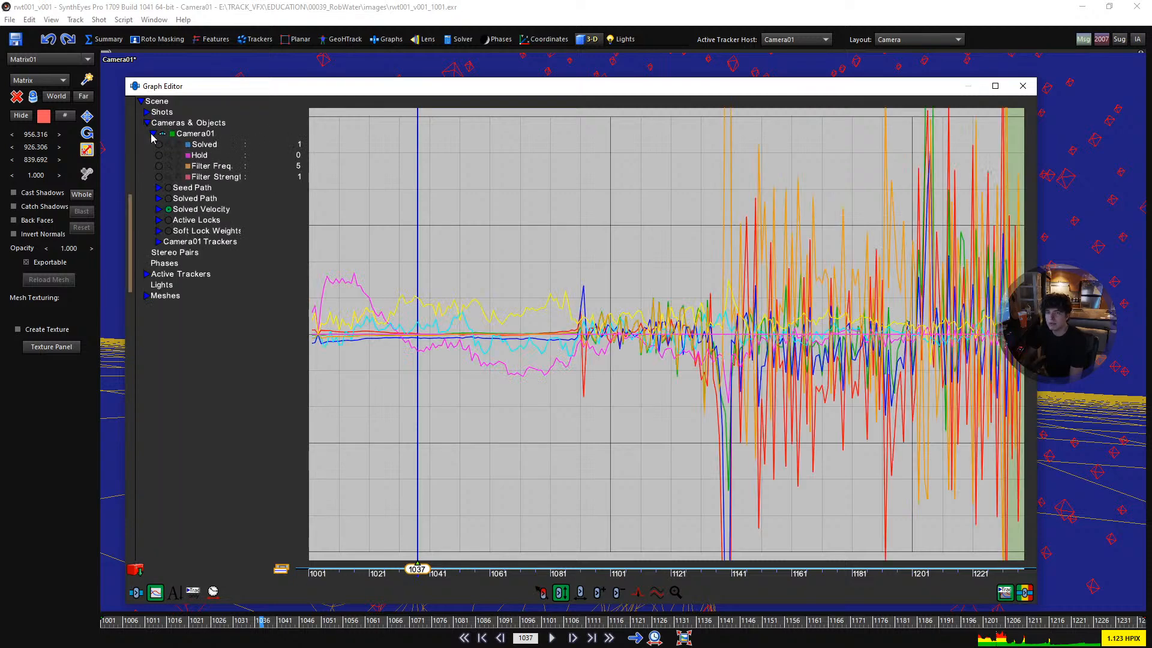
- Examine Camera01's solved velocity curves from the start to the end of the shot
click(168, 209)
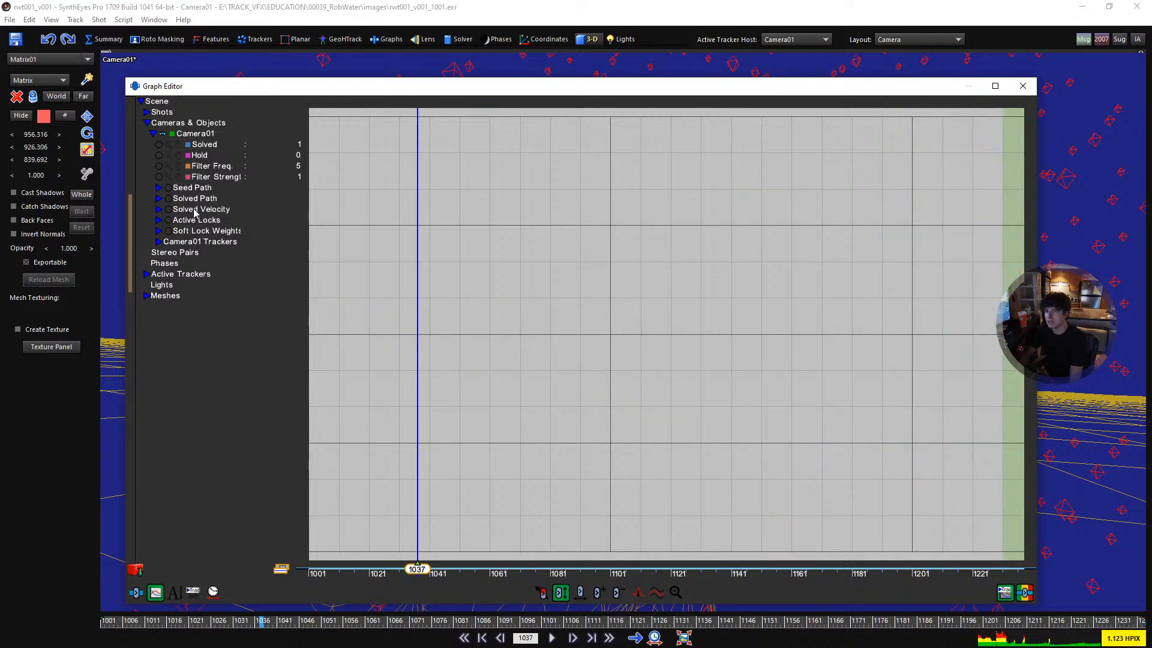
click(169, 210)
middle_drag(521, 339, 567, 324)
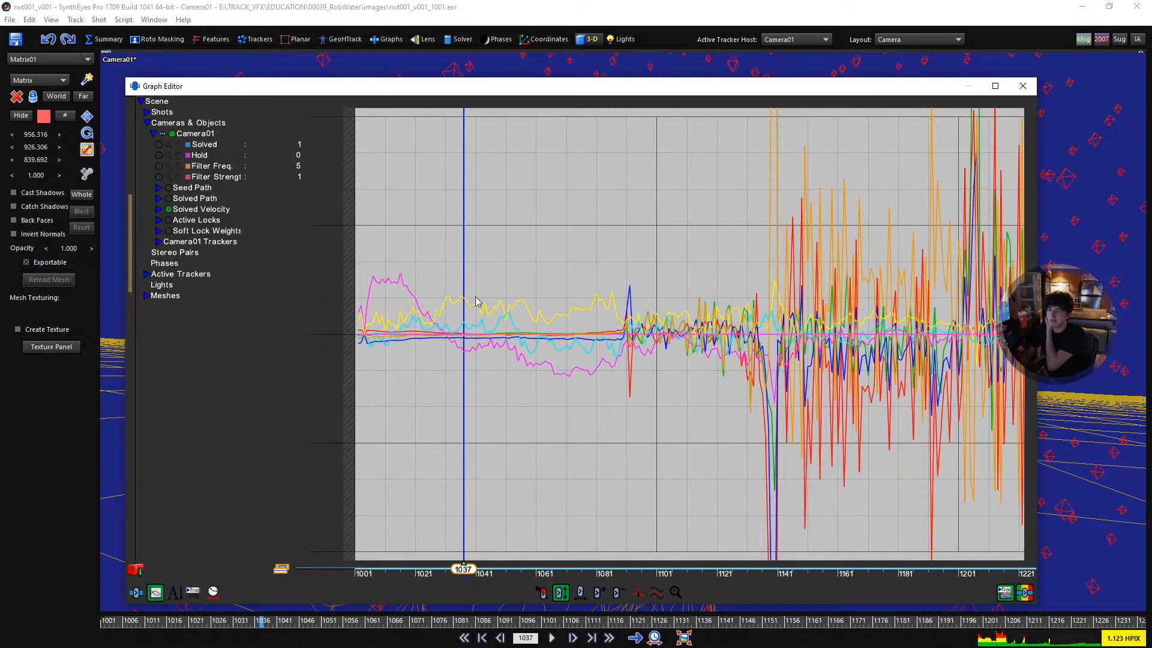
middle_drag(801, 300, 589, 260)
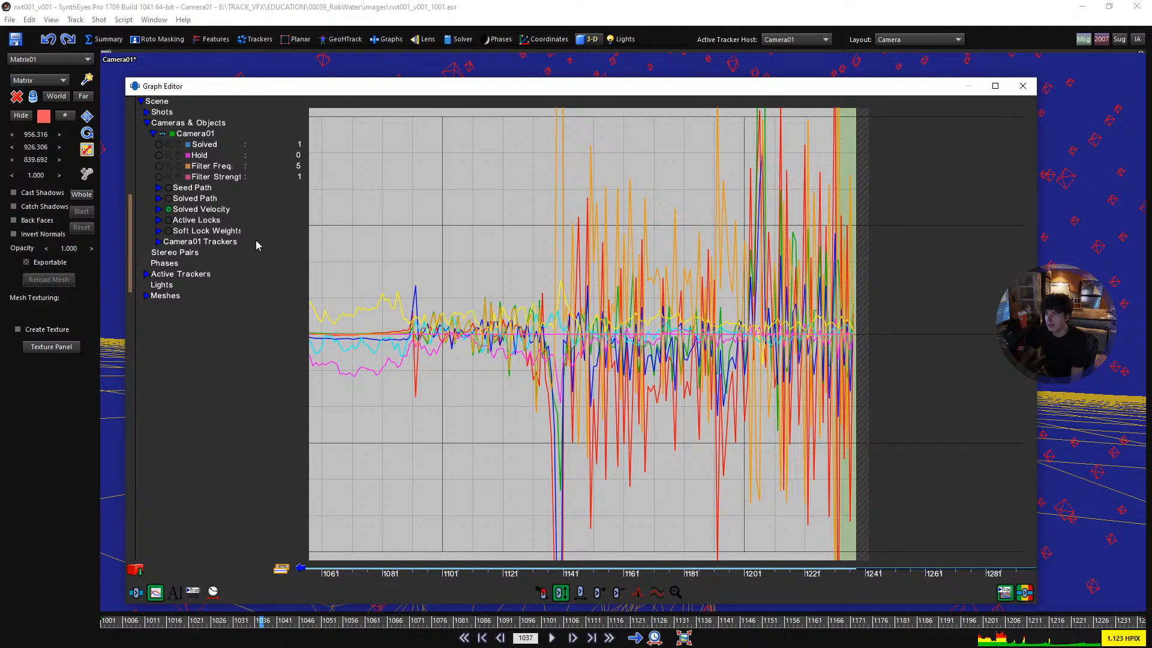
- Show Camera01's solved path curves instead of the solved velocity, expand their channels and switch the graph to the dark background
click(168, 210)
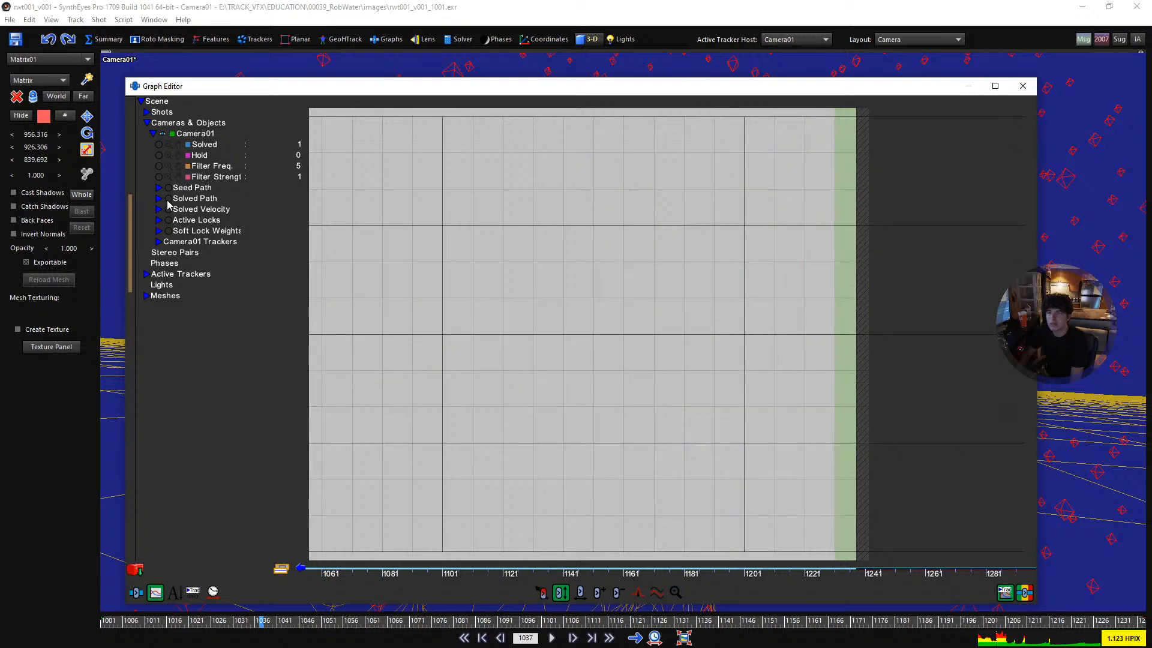
click(168, 200)
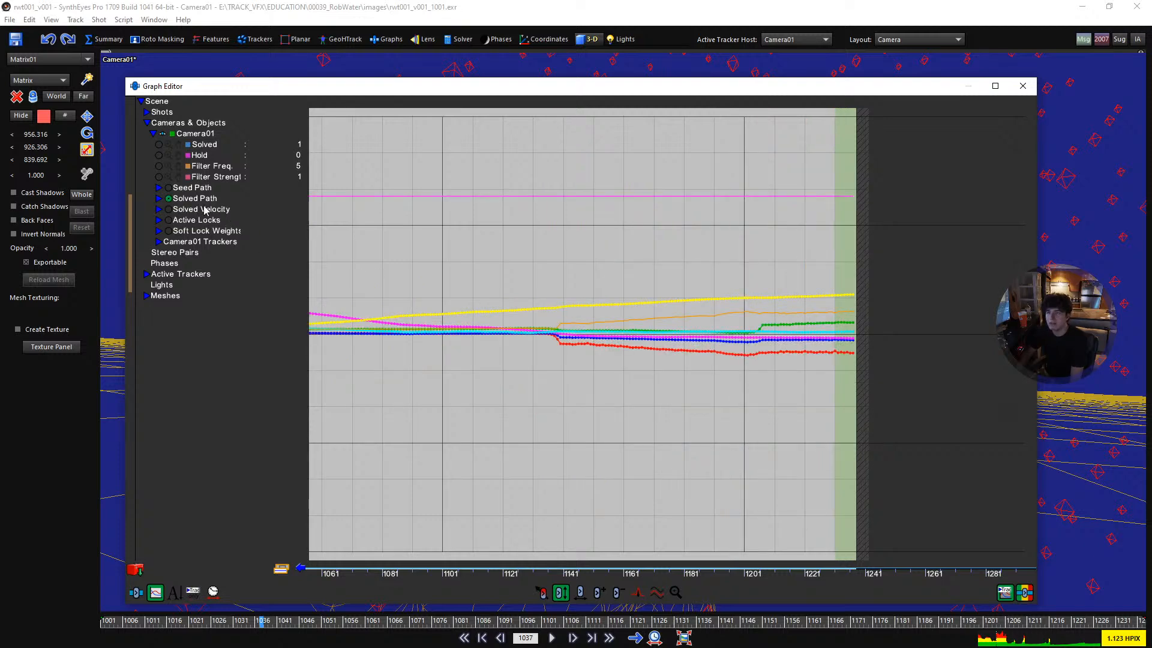
click(159, 199)
middle_drag(592, 338, 823, 413)
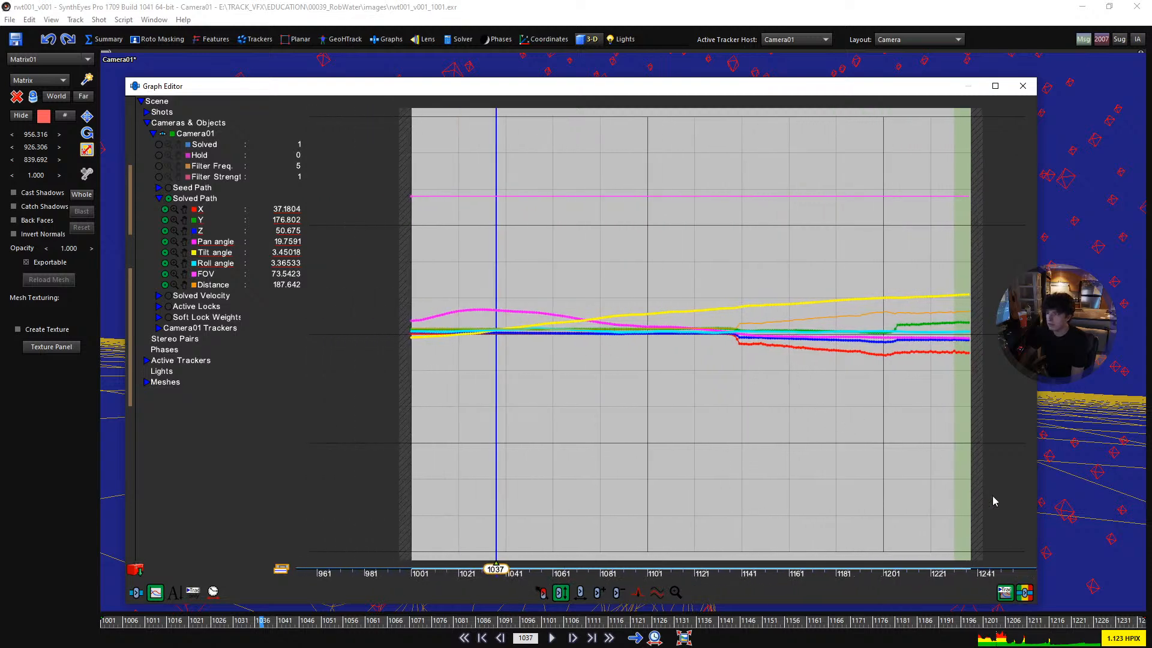
click(1023, 593)
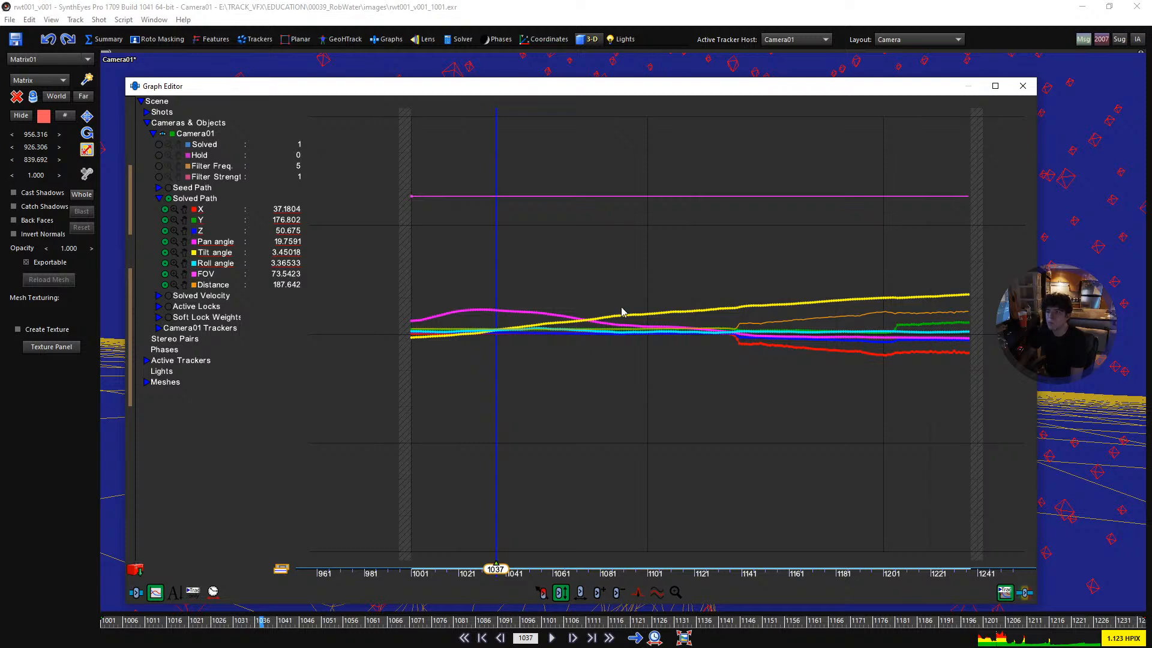
- Show only the X, Y and Z curves of the camera's solved path and fit them to the graph height
click(168, 199)
click(165, 210)
click(165, 220)
click(165, 230)
double_click(185, 222)
click(389, 77)
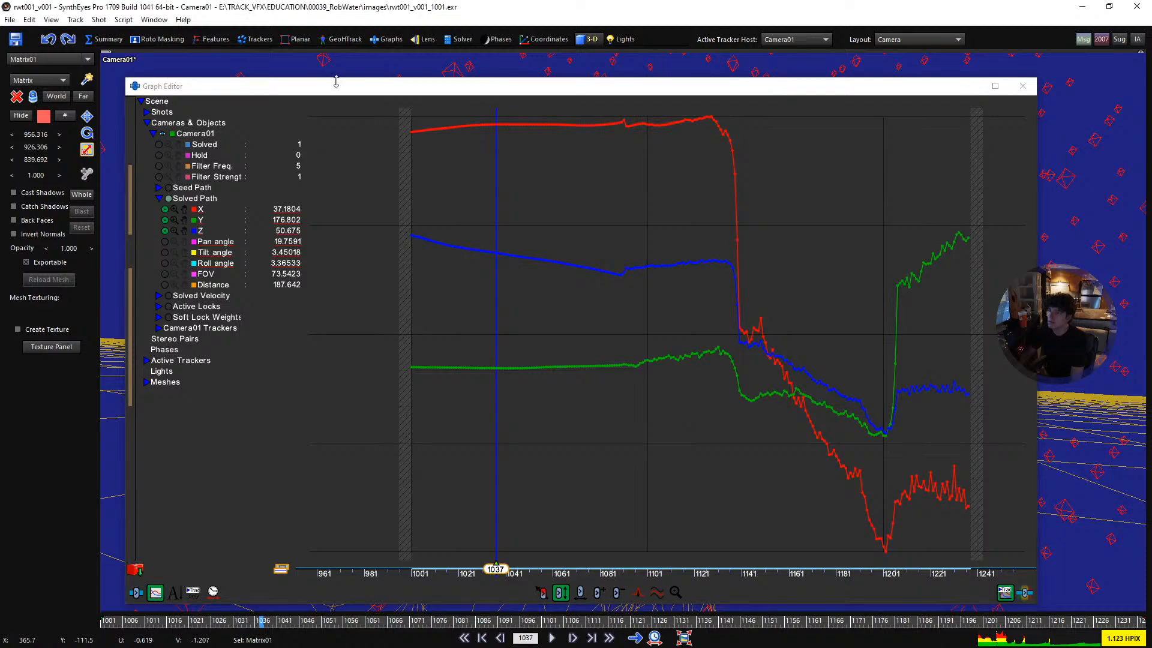
- Shrink the Graph Editor so the footage fits above it, and scrub to frame 1093
drag(124, 76, 110, 384)
drag(401, 575, 594, 569)
middle_drag(459, 334, 479, 221)
scroll(534, 214, down, 3)
drag(465, 621, 508, 620)
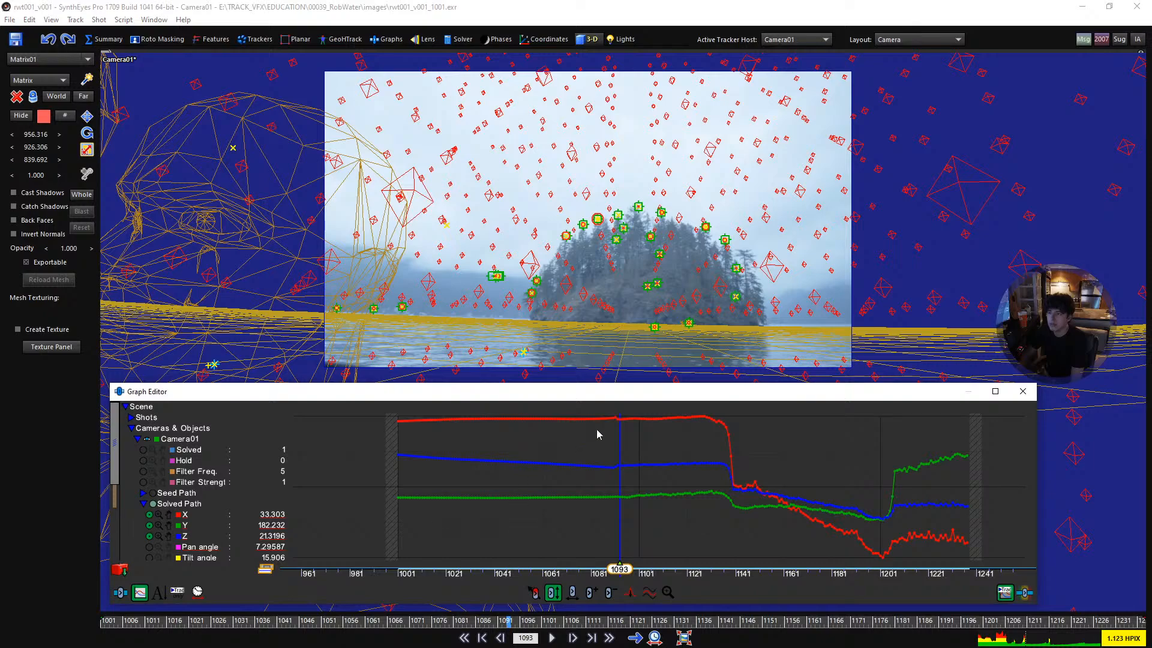
- Move to frame 1087 and delete all of the camera's X, Y and Z position keys after it
right_drag(604, 481, 628, 514)
drag(631, 571, 543, 577)
mouse_move(542, 576)
right_down()
mouse_move(447, 575)
mouse_move(459, 572)
right_up()
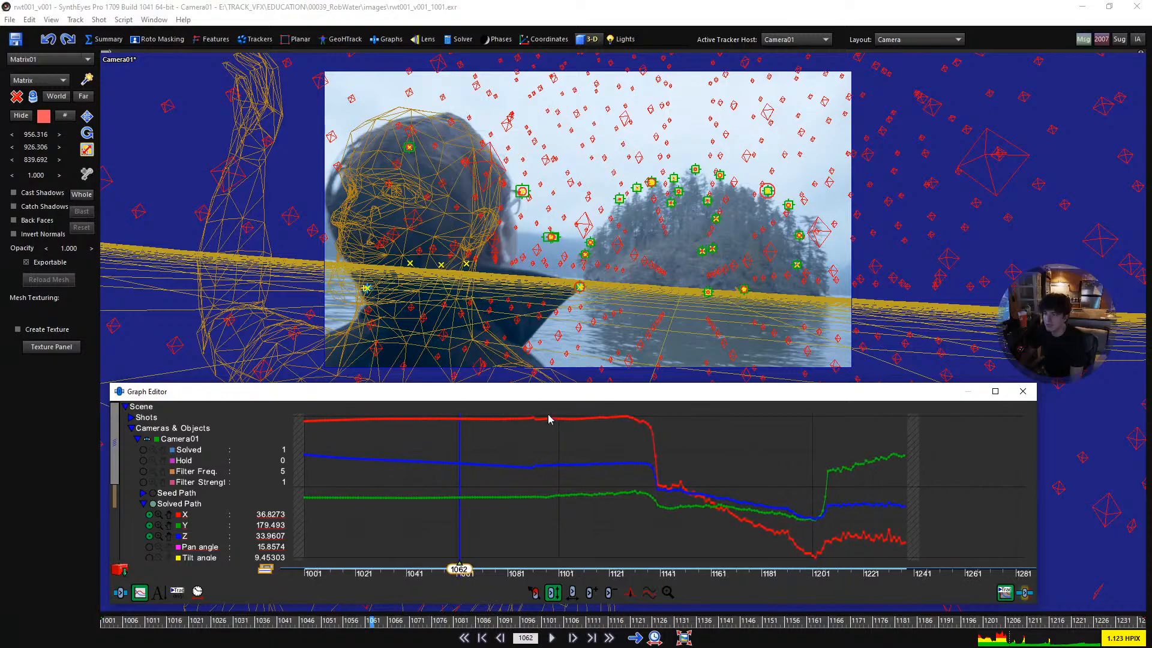
mouse_move(502, 577)
mouse_down()
mouse_move(537, 583)
mouse_move(523, 583)
mouse_up()
drag(942, 422, 525, 403)
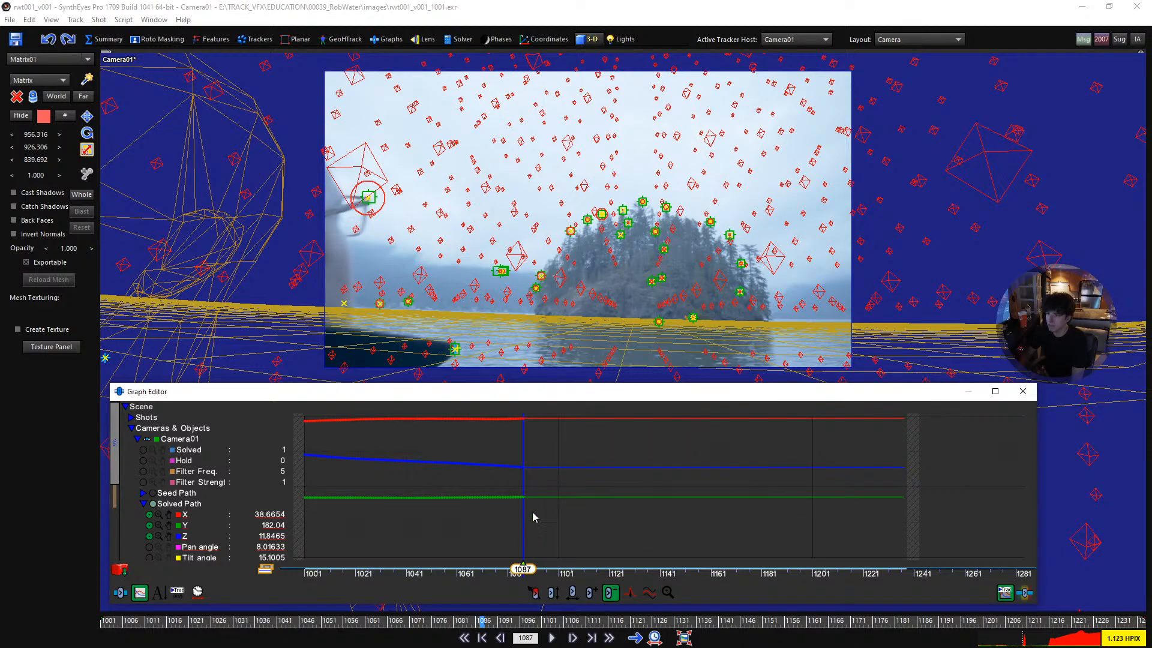
- Play the shot through to check the camera motion and tracker errors with the position keys removed
drag(521, 572, 473, 573)
click(551, 637)
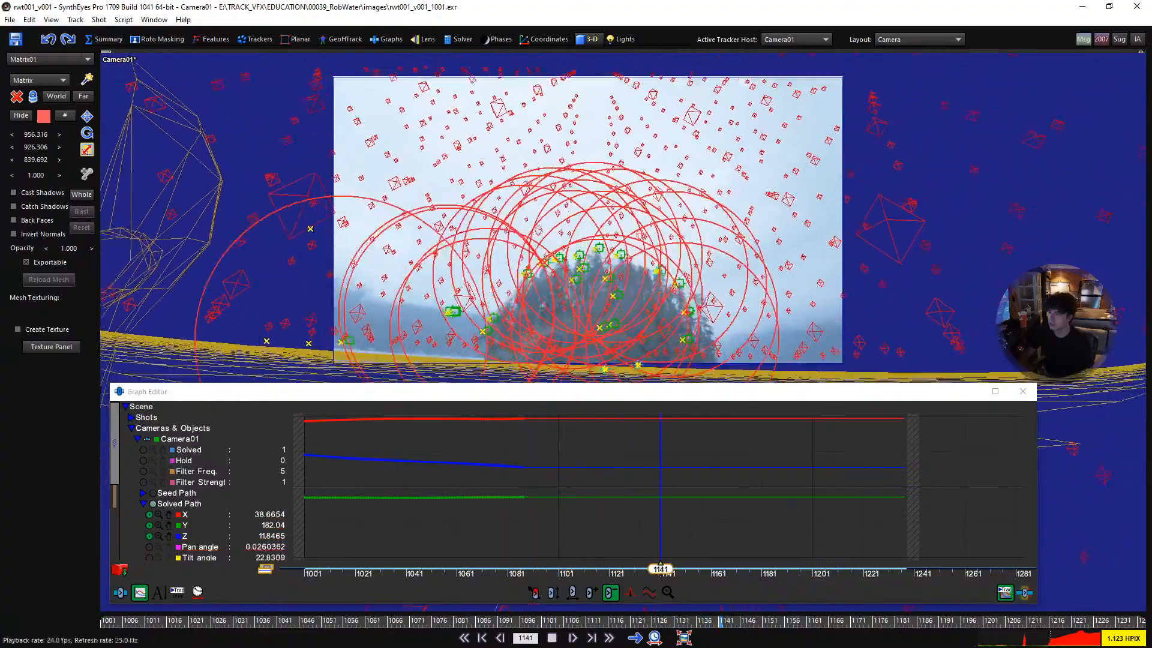
key(space)
mouse_move(618, 266)
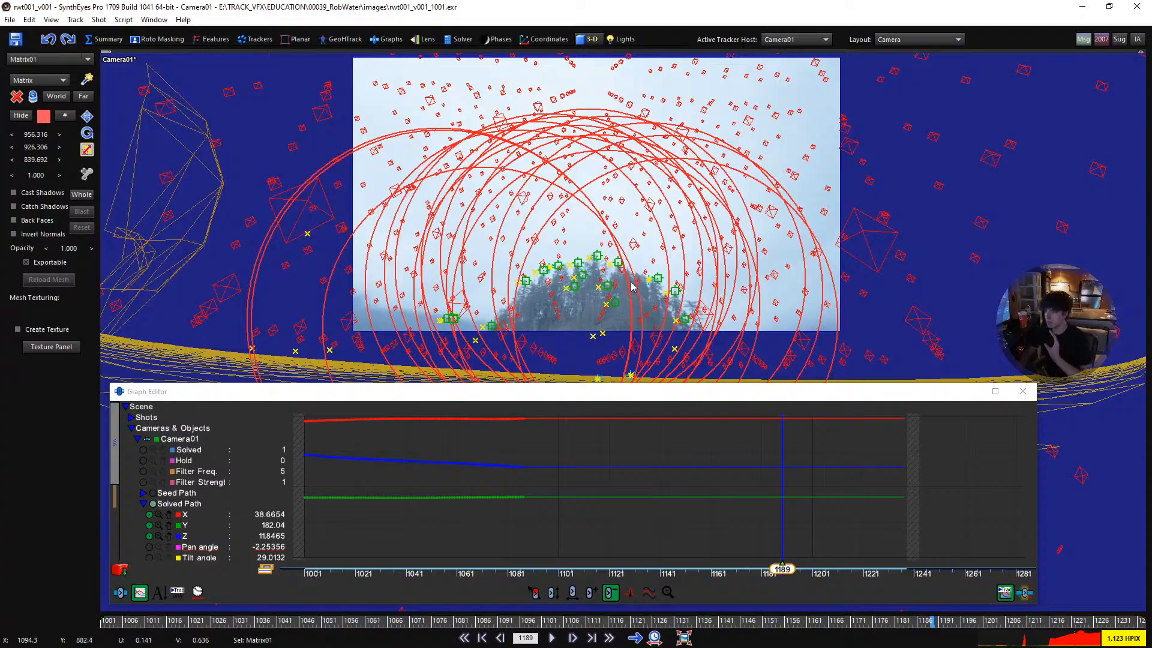
key(space)
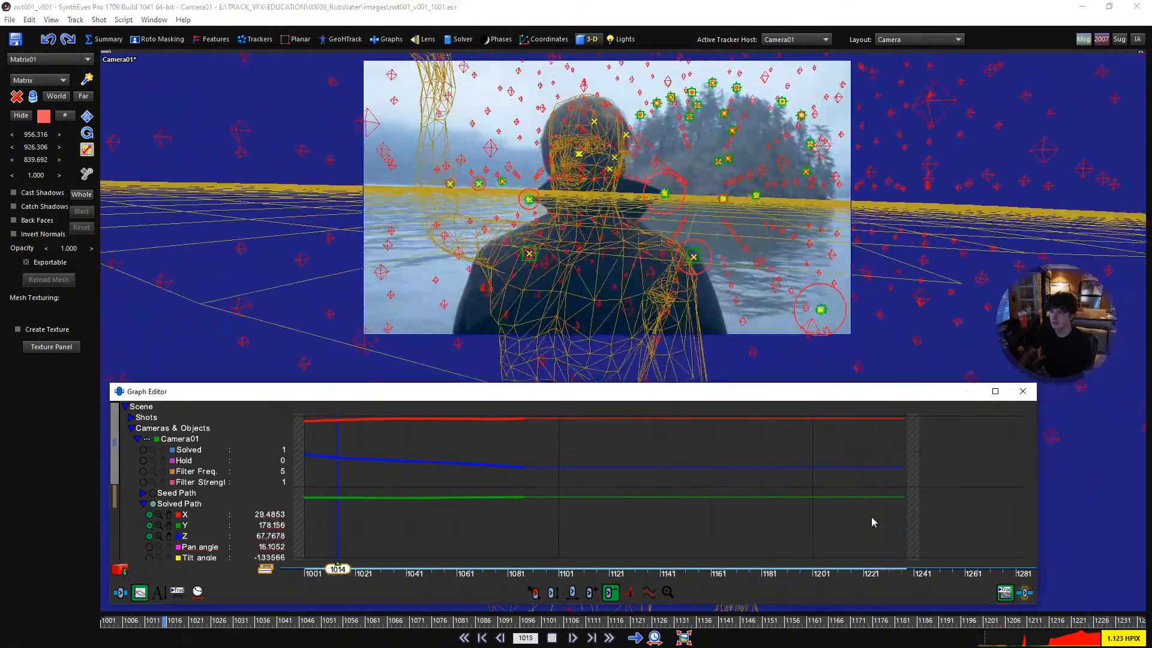
key(space)
- Enlarge the Graph Editor and rescale the X, Y and Z position curves to examine the keys up to frame 1087
right_drag(576, 453, 710, 462)
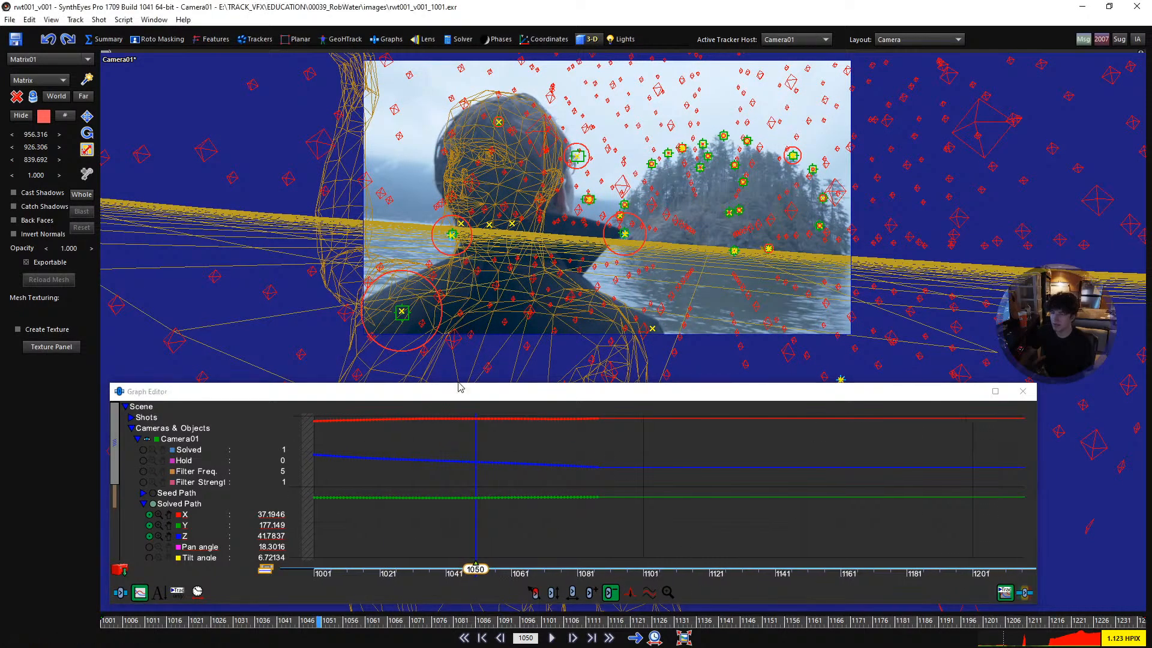
drag(111, 383, 307, 242)
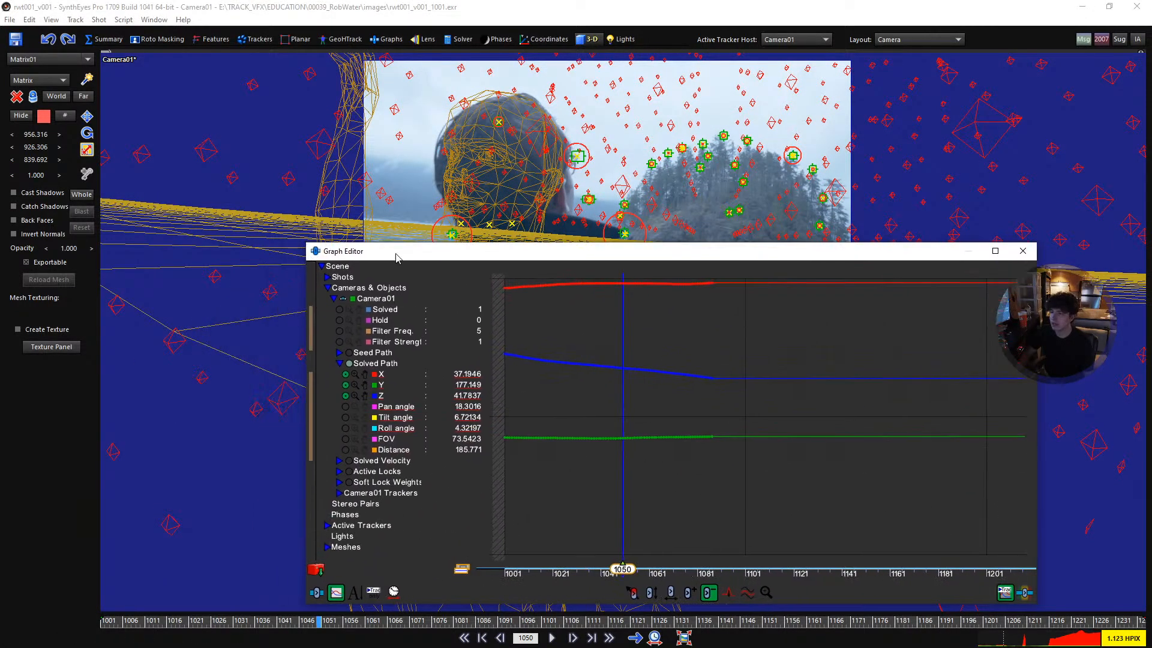
double_click(365, 375)
right_drag(682, 396, 700, 396)
middle_drag(553, 380, 587, 379)
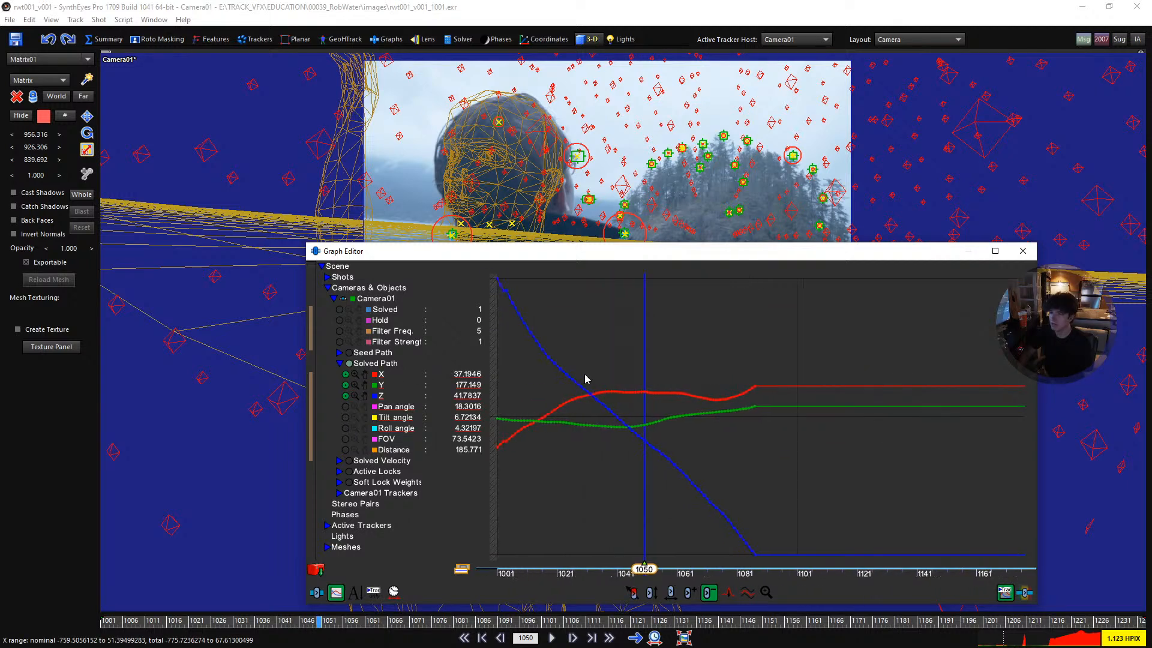
right_drag(739, 508, 751, 508)
- Arrange the camera view beside the Graph Editor and scrub to frame 1068 to compare the footage with the position curves
drag(549, 260, 586, 255)
middle_drag(485, 159, 233, 128)
scroll(233, 127, down, 1)
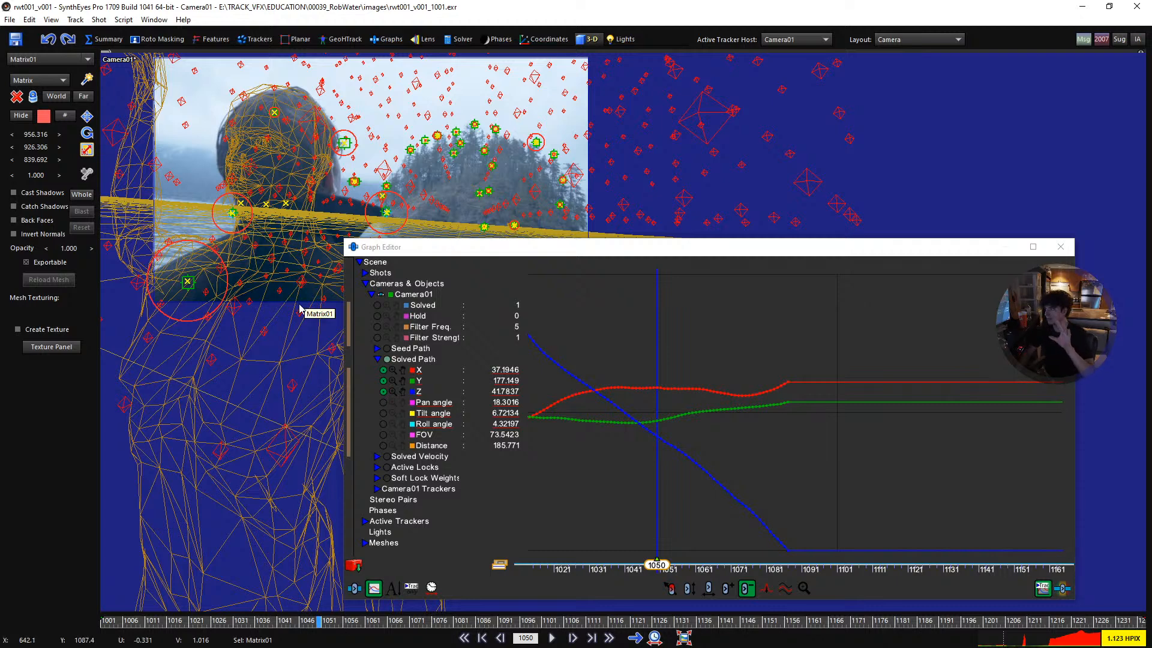
drag(270, 623, 398, 606)
drag(356, 250, 369, 260)
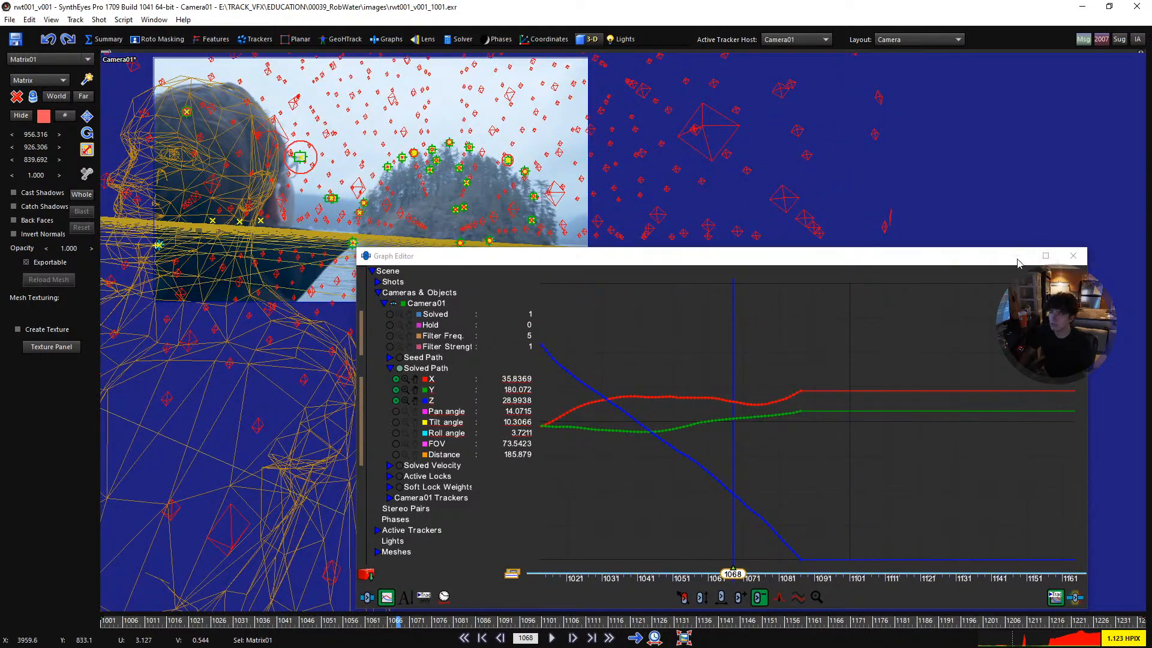
- Close the Graph Editor and play the enlarged camera view from frame 1068 to 1194 to check the matrix object and tracker errors
click(1073, 256)
middle_drag(355, 195, 565, 341)
scroll(529, 327, up, 2)
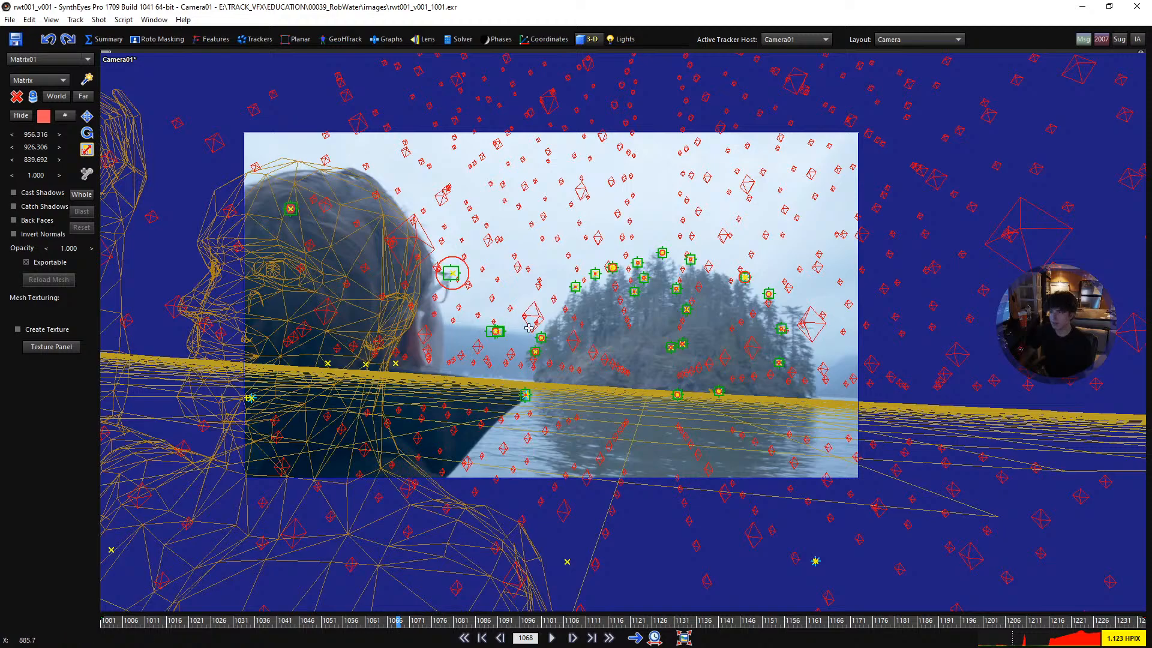
scroll(565, 341, up, 1)
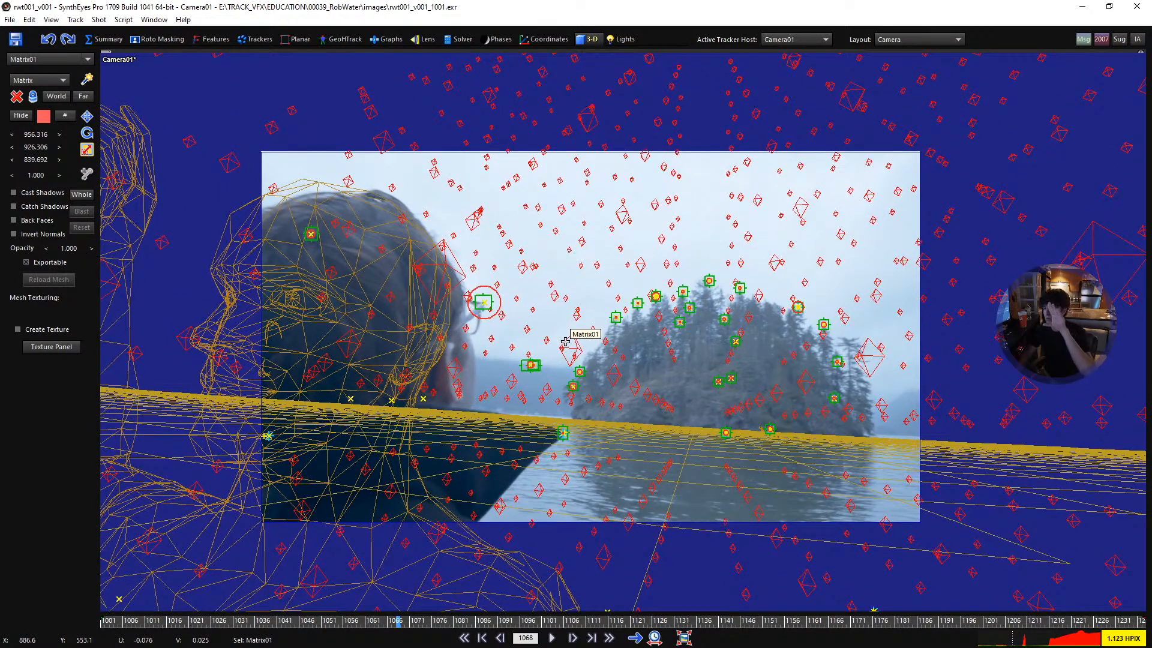
middle_drag(566, 339, 633, 317)
scroll(586, 341, up, 1)
key(space)
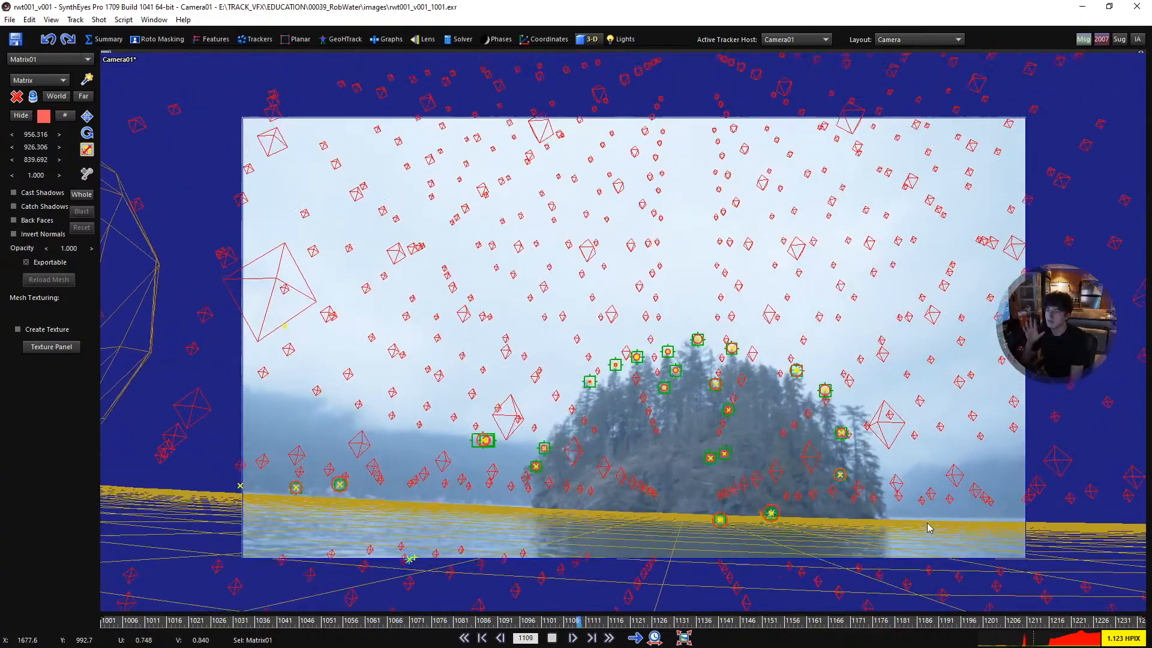
key(space)
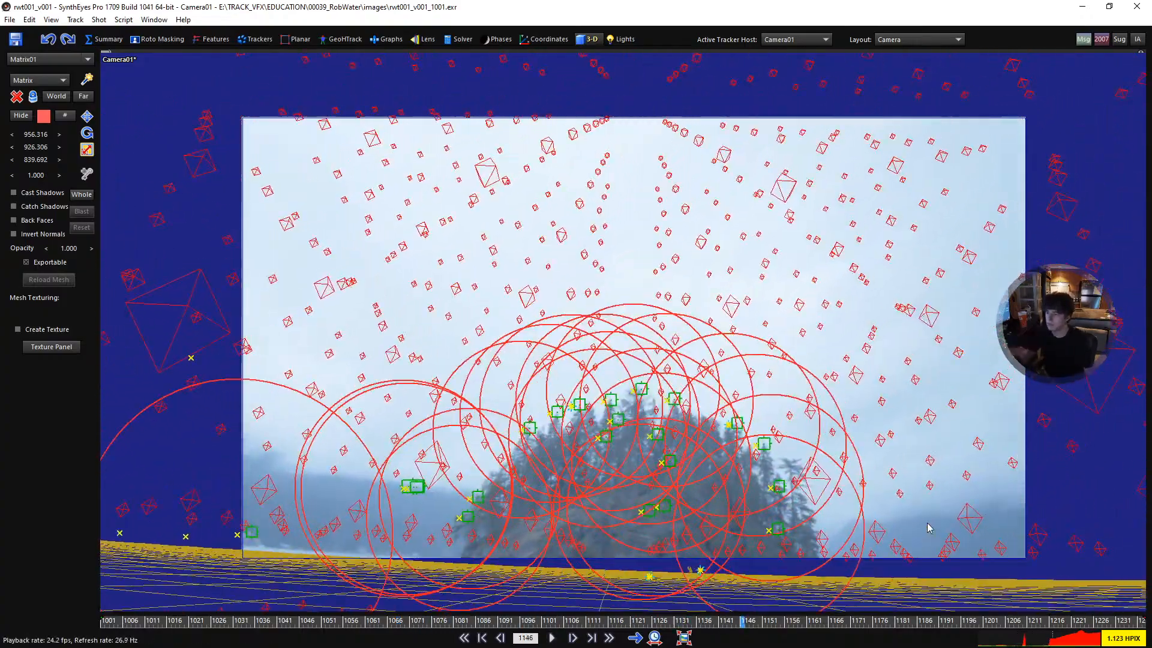
key(space)
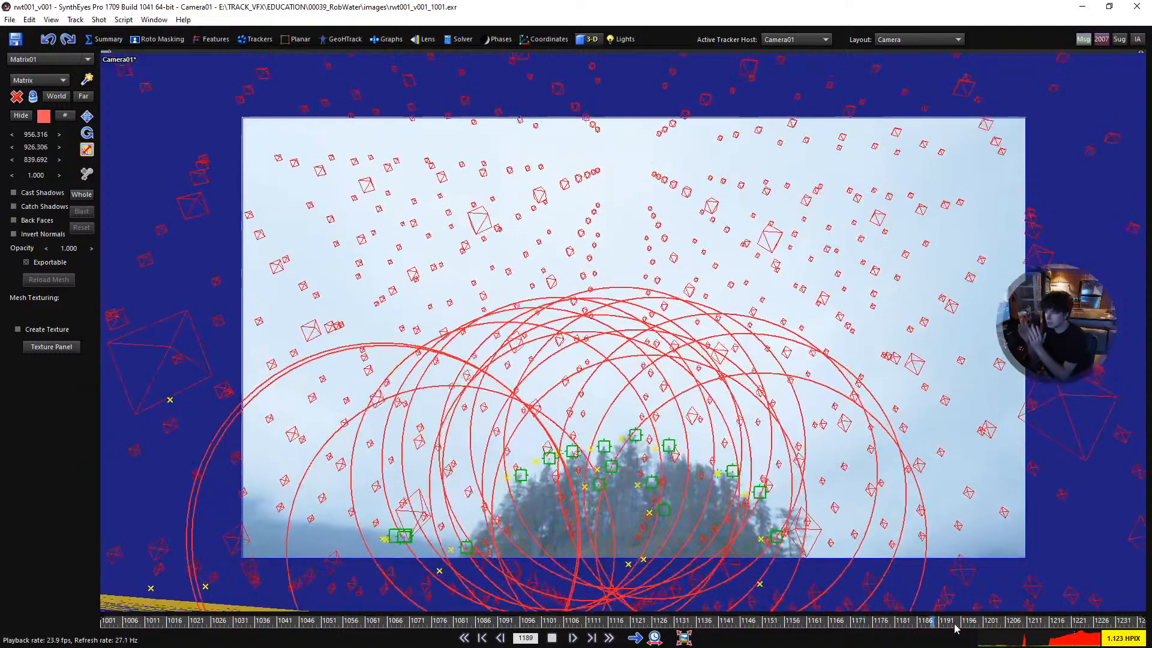
click(954, 623)
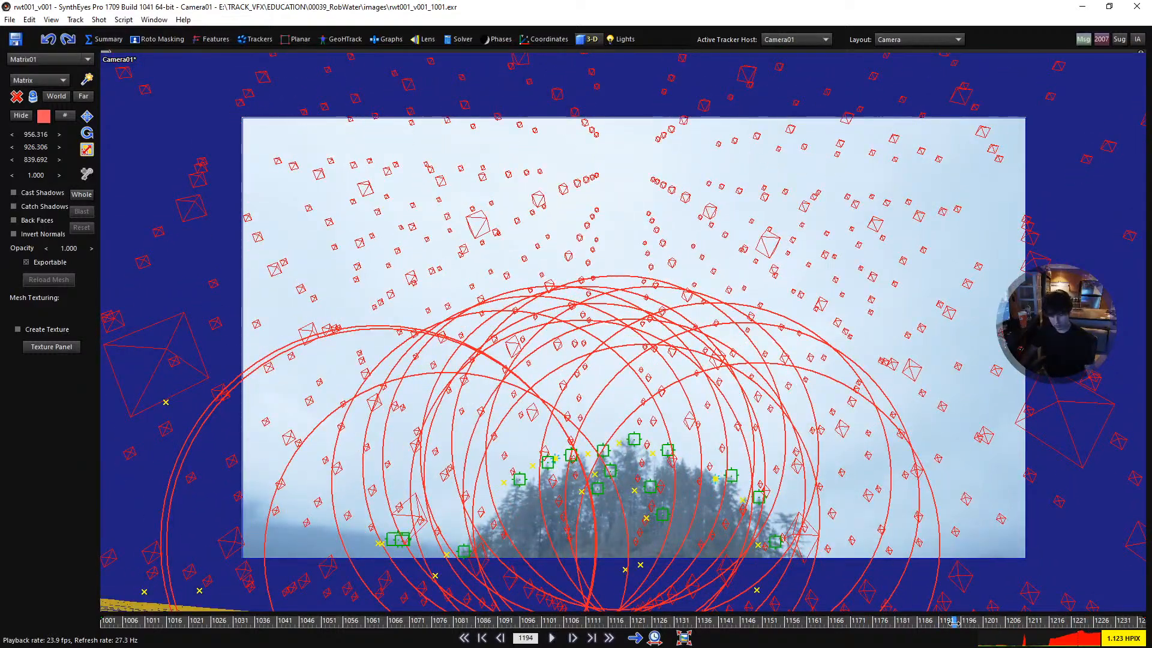
- Reopen the Graph Editor and review the camera's X, Y and Z curves across the whole shot
key(F7)
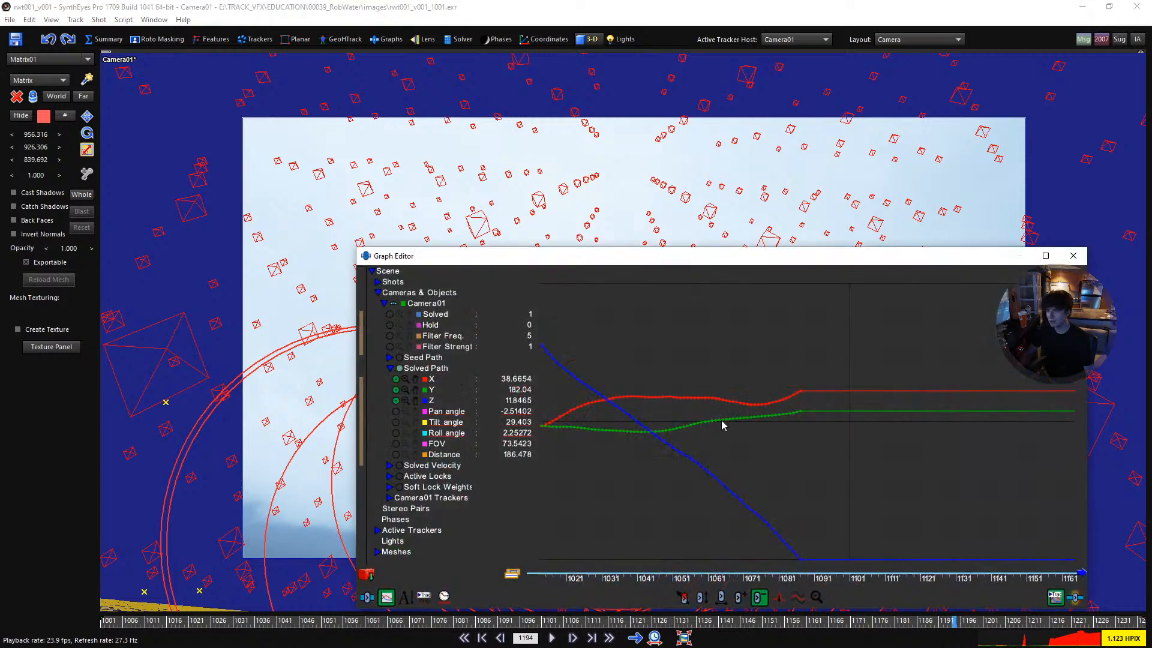
scroll(775, 477, down, 5)
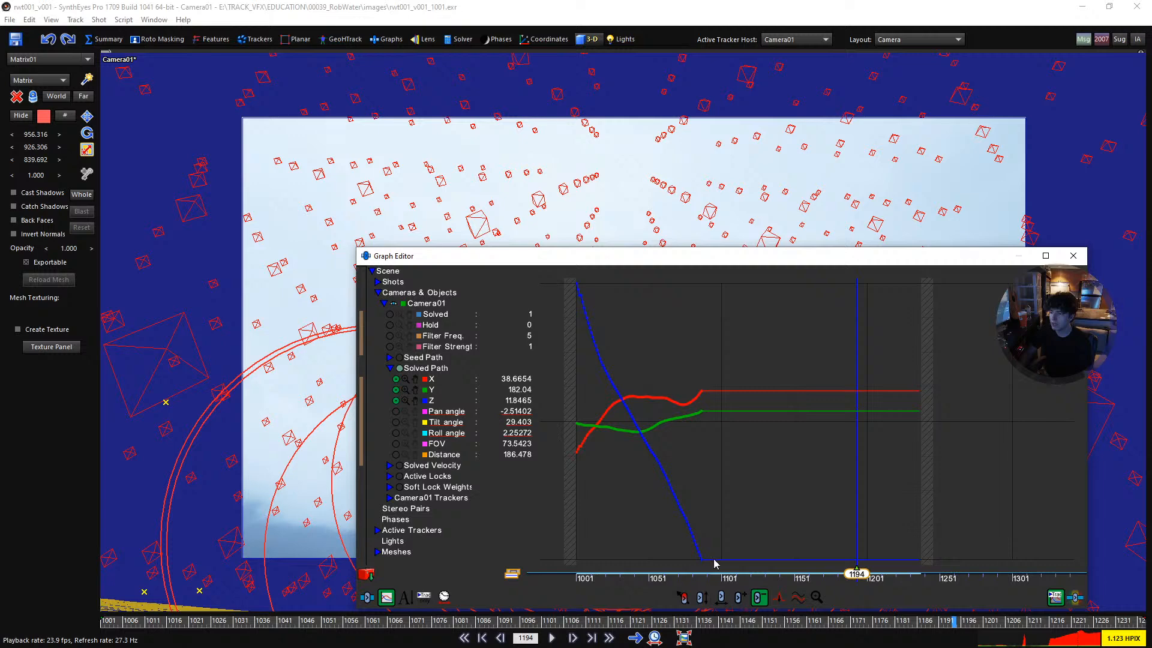
scroll(715, 450, up, 3)
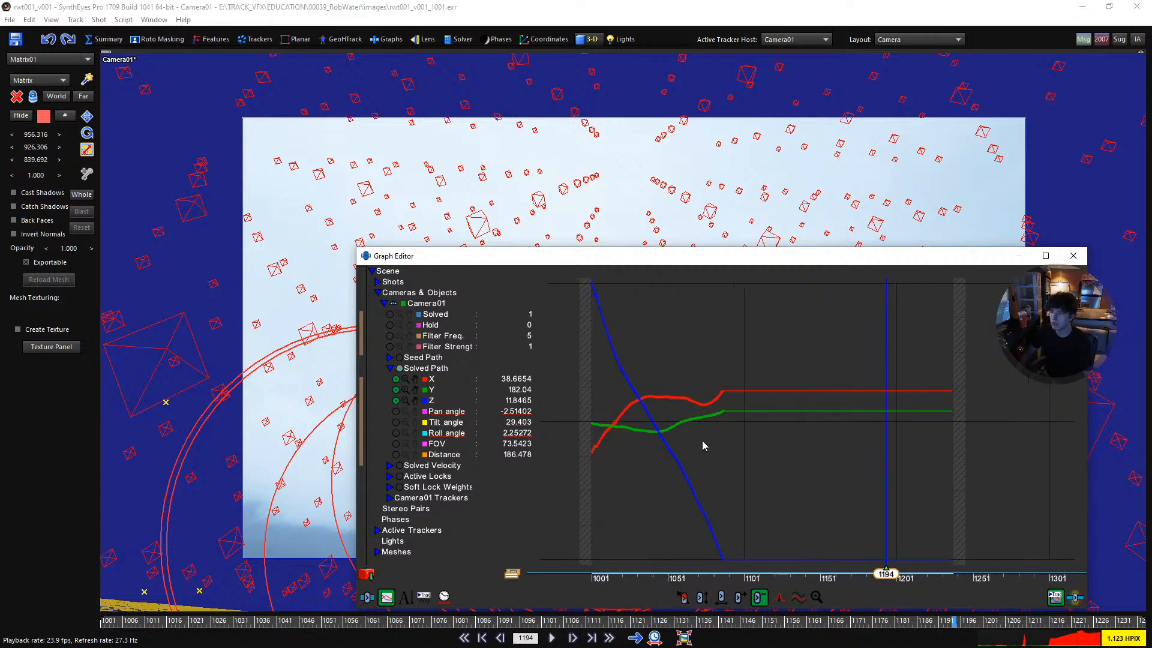
scroll(723, 450, up, 1)
middle_drag(517, 245, 460, 235)
- Switch to the Quad layout, move the Graph Editor clear of the Top view and zoom in around the camera
key(7)
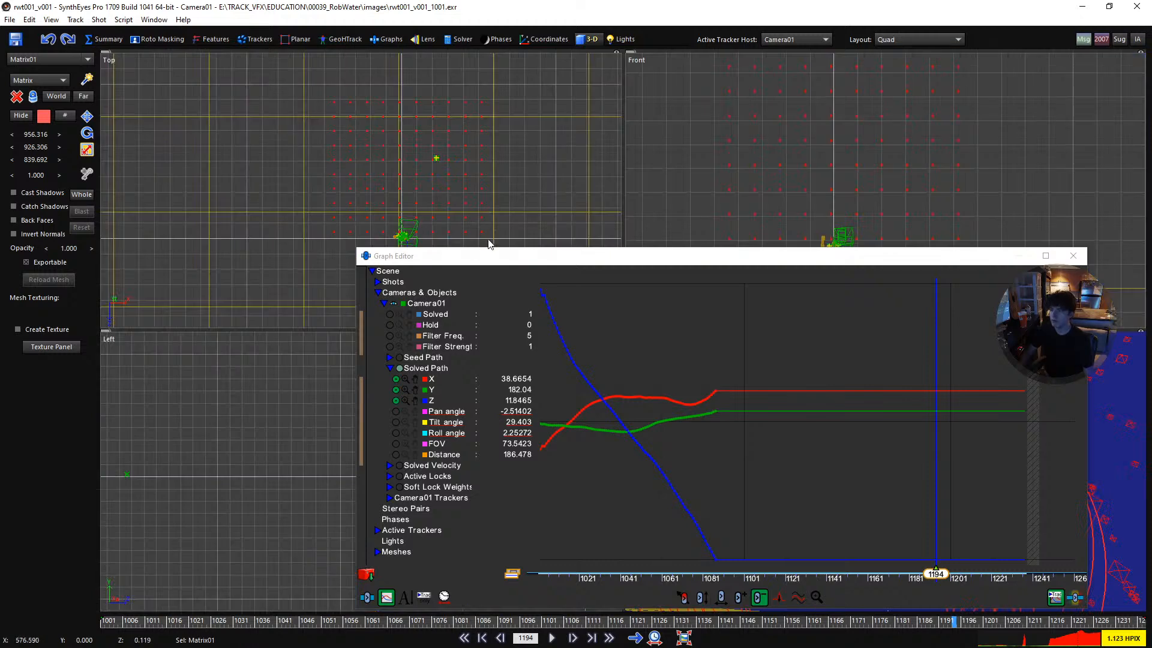
drag(370, 255, 429, 275)
scroll(324, 262, up, 5)
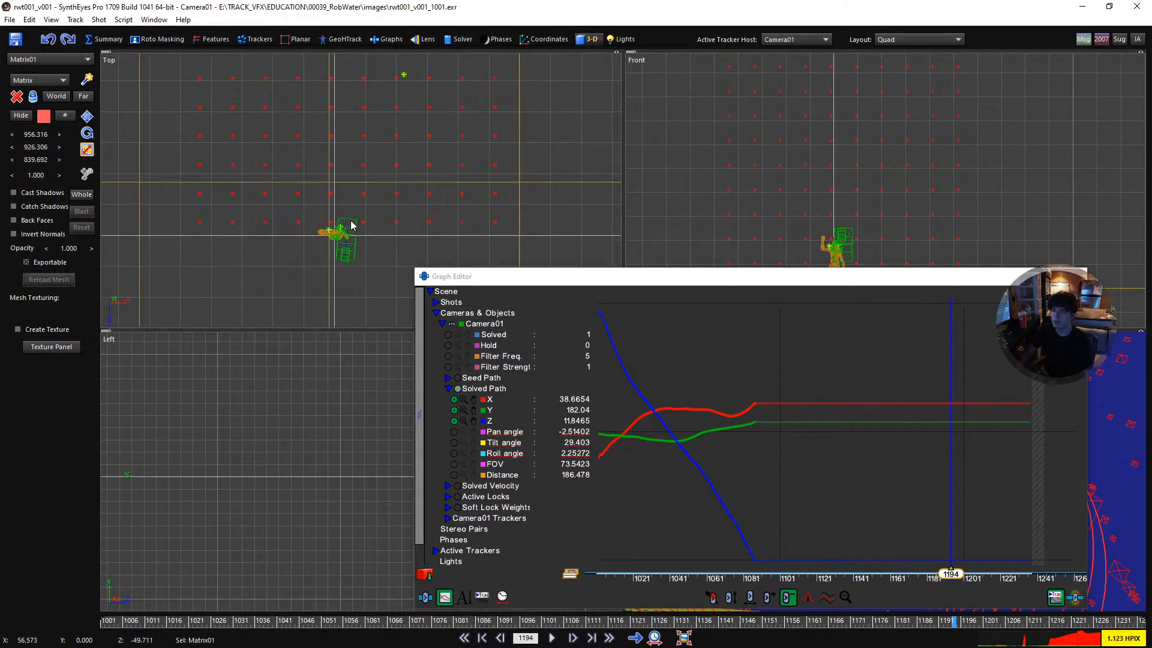
- Play the shot to frame 1202 while checking the camera's position beside the body mesh in a close Top view
scroll(353, 259, up, 3)
middle_drag(354, 259, 354, 194)
key(space)
key(space)
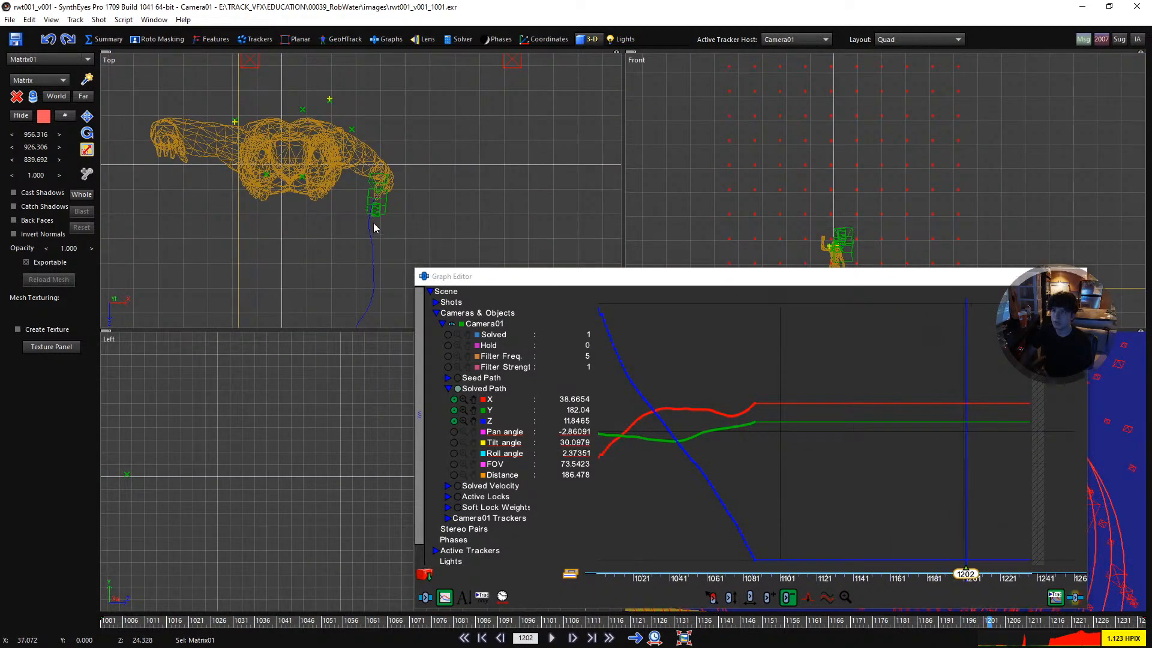
scroll(804, 486, down, 3)
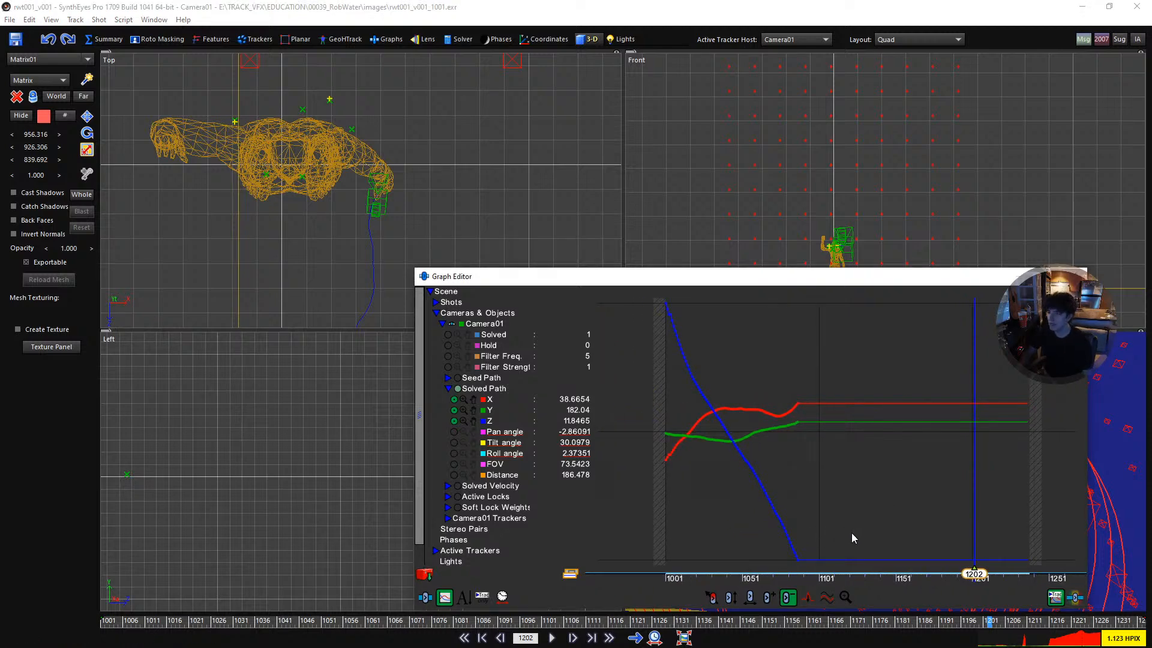
- Play on to frame 1214 and switch the Graph Editor from deleting keys to adding keys
scroll(876, 481, up, 1)
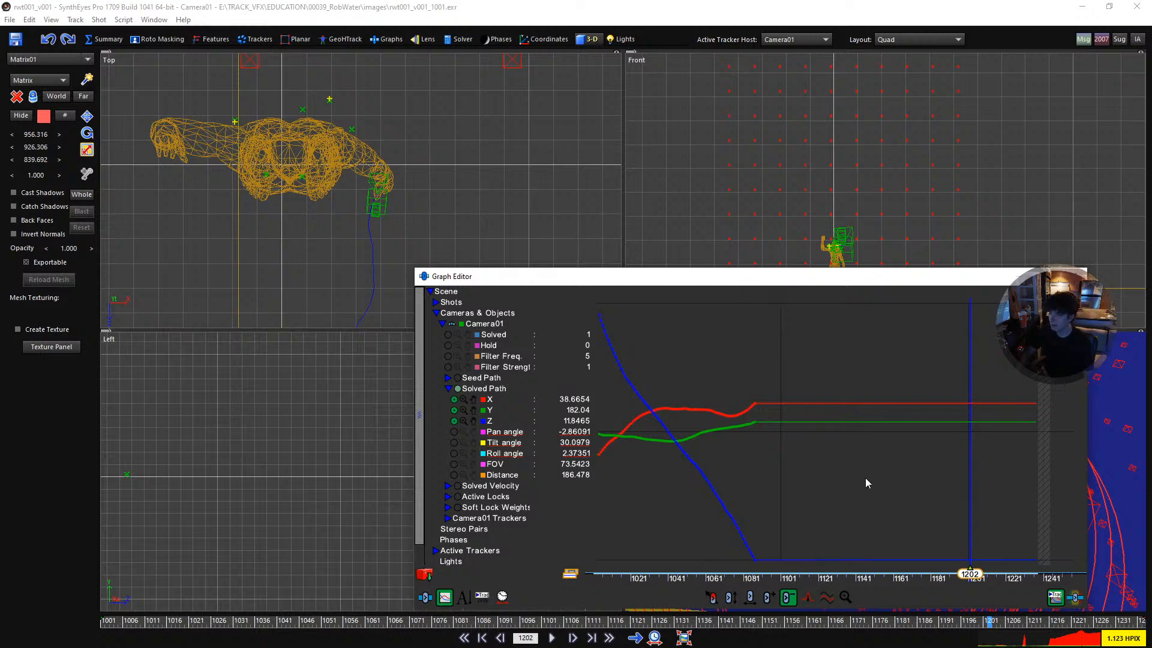
scroll(826, 493, up, 1)
key(space)
key(space)
click(767, 598)
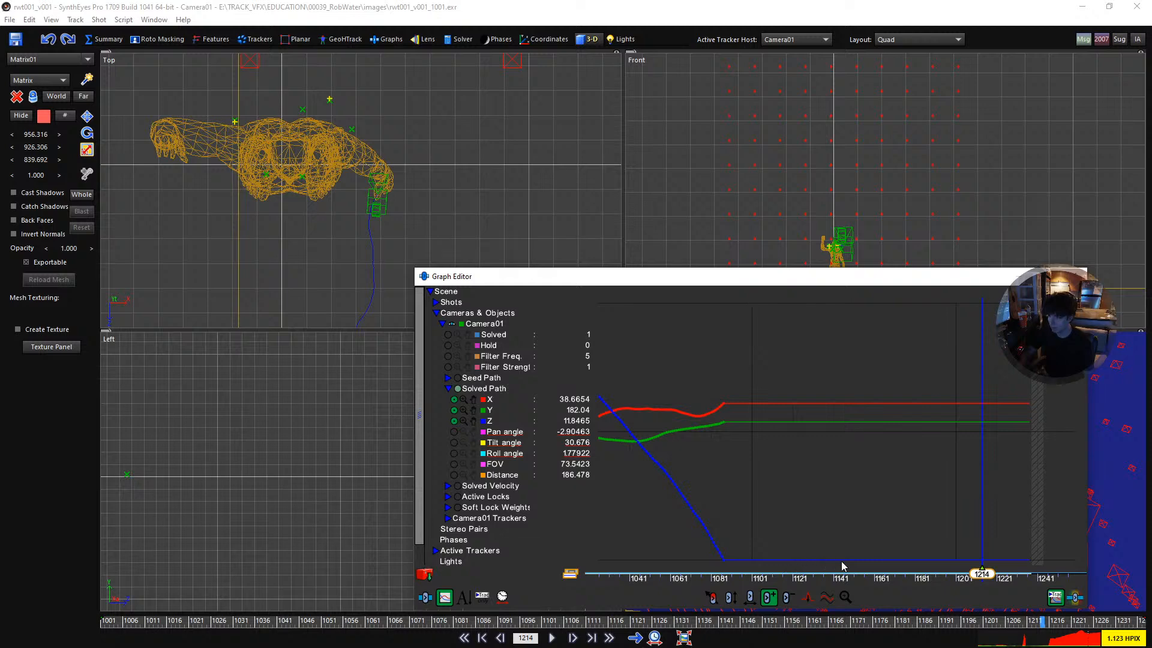
scroll(348, 213, down, 3)
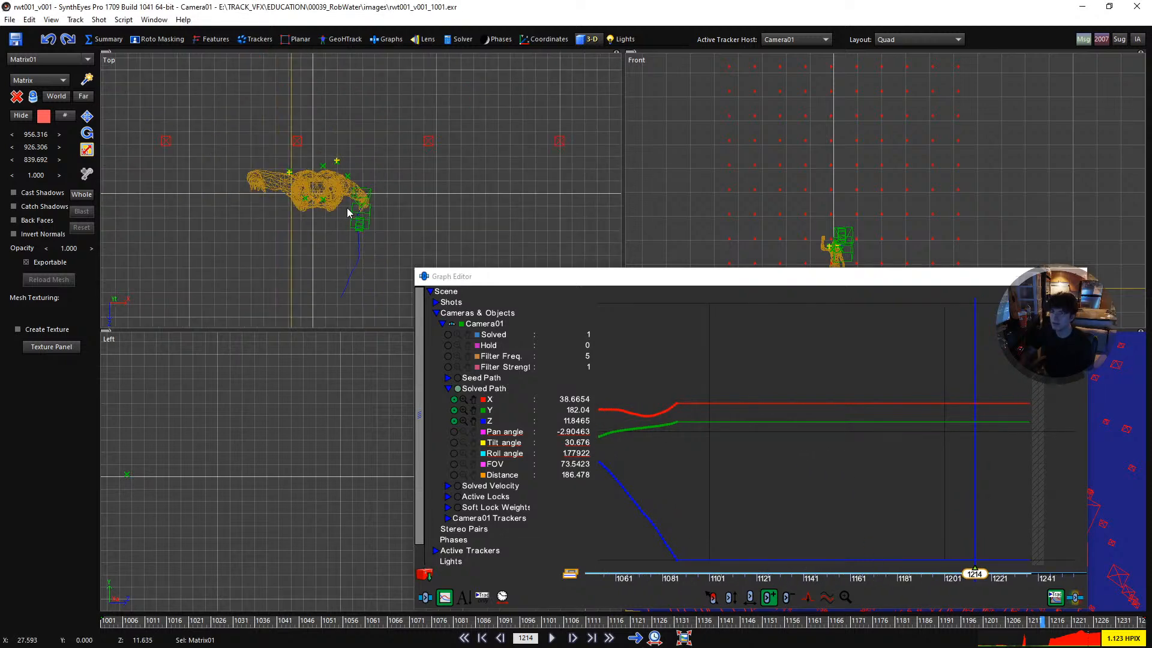
- Scrub back to frame 1082, move the Graph Editor off the viewports and centre the camera path in the Top view
drag(602, 624, 460, 621)
drag(518, 282, 208, 299)
drag(303, 295, 1151, 306)
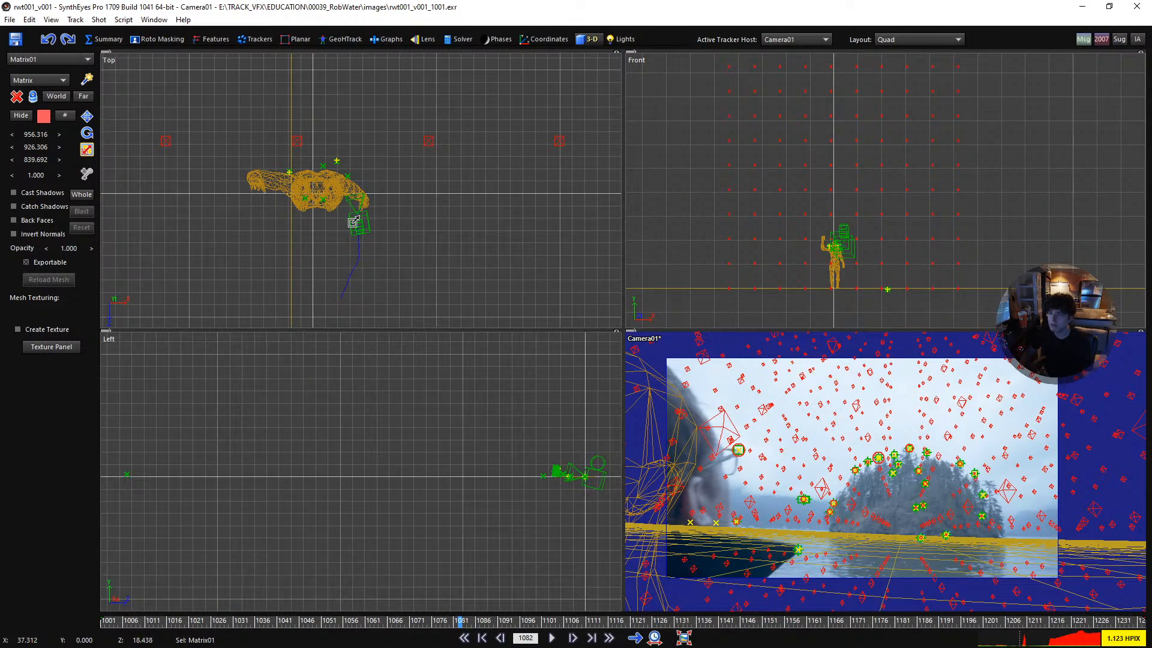
middle_drag(354, 222, 339, 258)
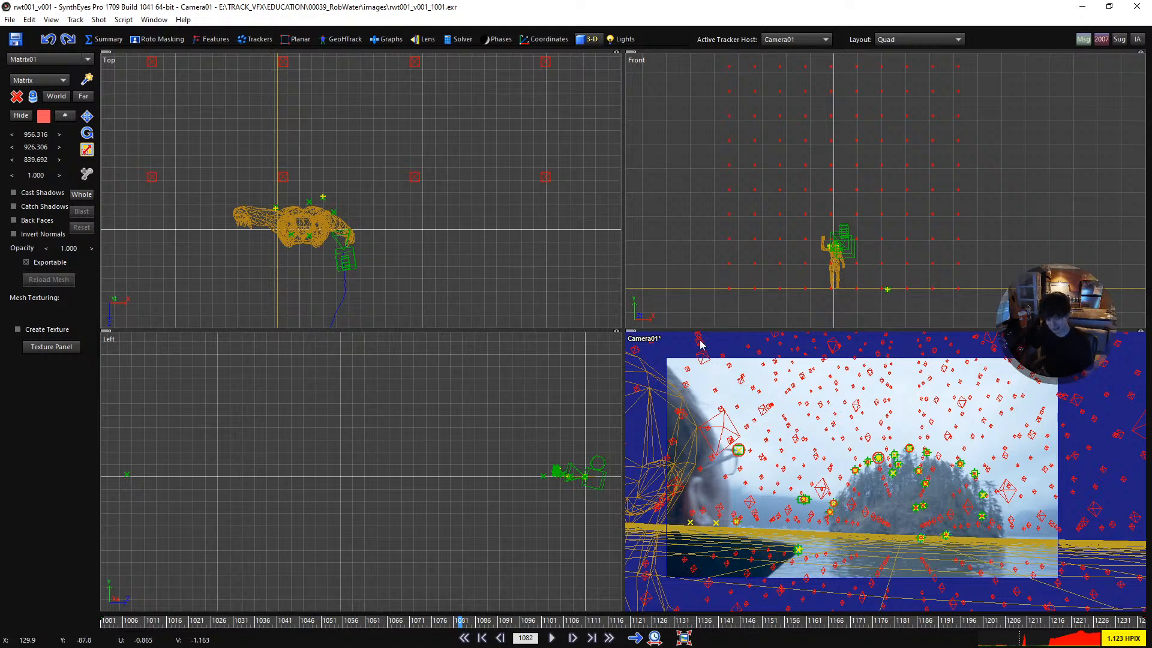
- Play to frame 1211, select Camera01 in the Top view and move it forward past the body mesh
key(space)
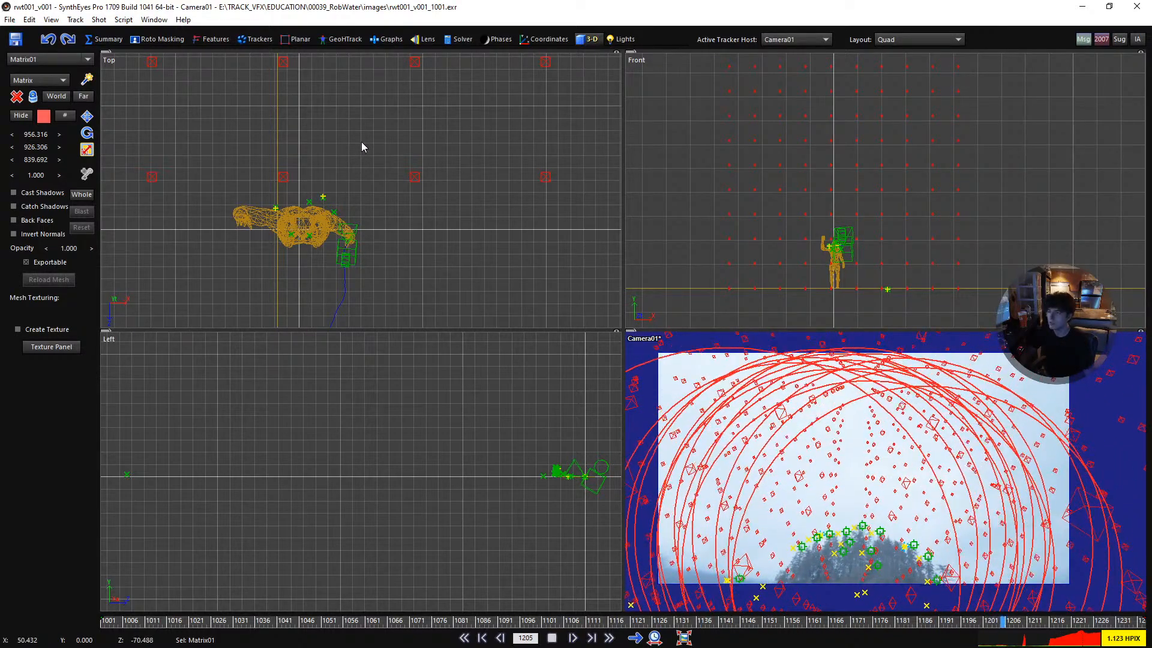
click(349, 258)
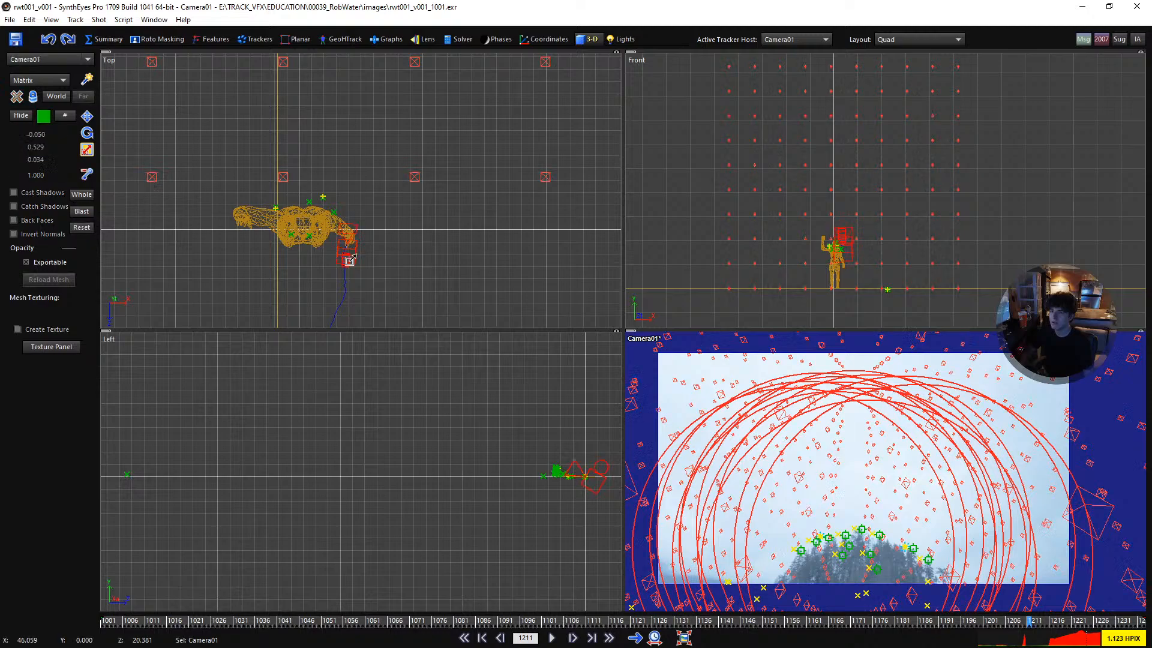
key(w)
drag(353, 257, 354, 220)
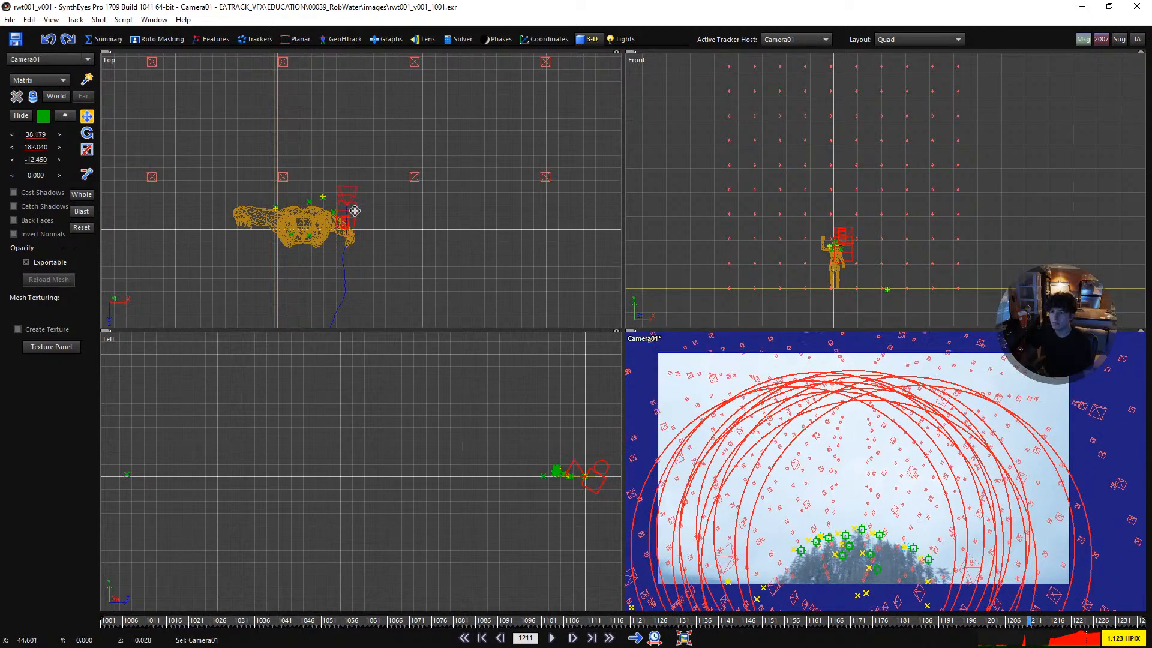
- Enlarge the camera view and replay and scrub the end of the shot to check the trackers with the extended camera move
key(space)
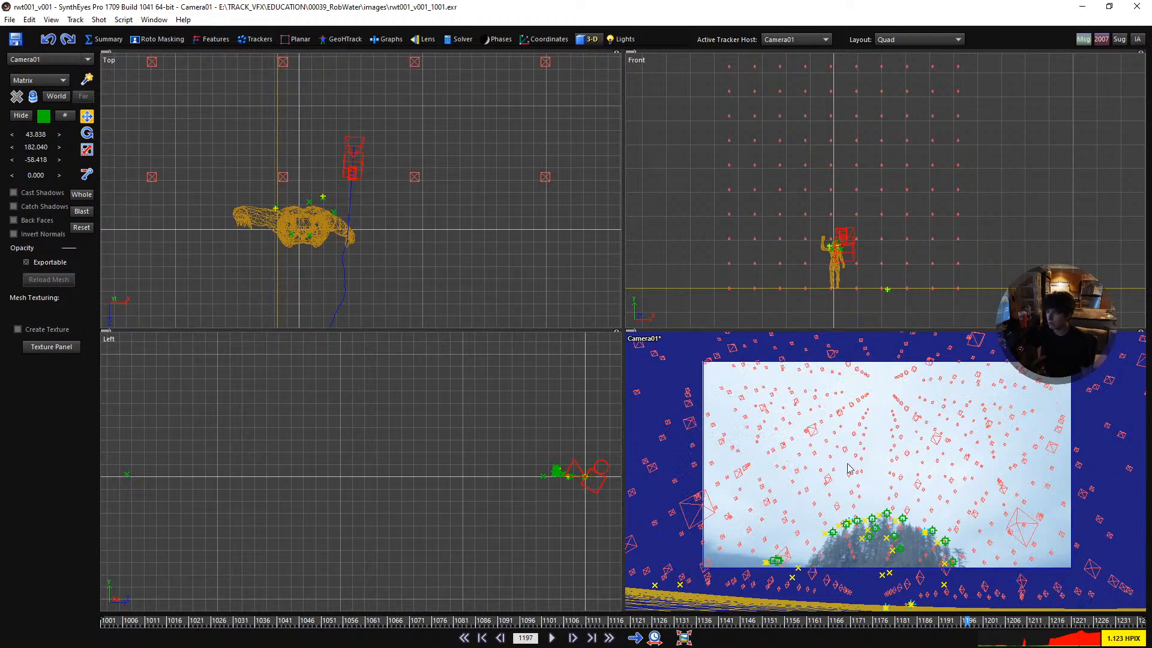
drag(623, 329, 443, 244)
key(space)
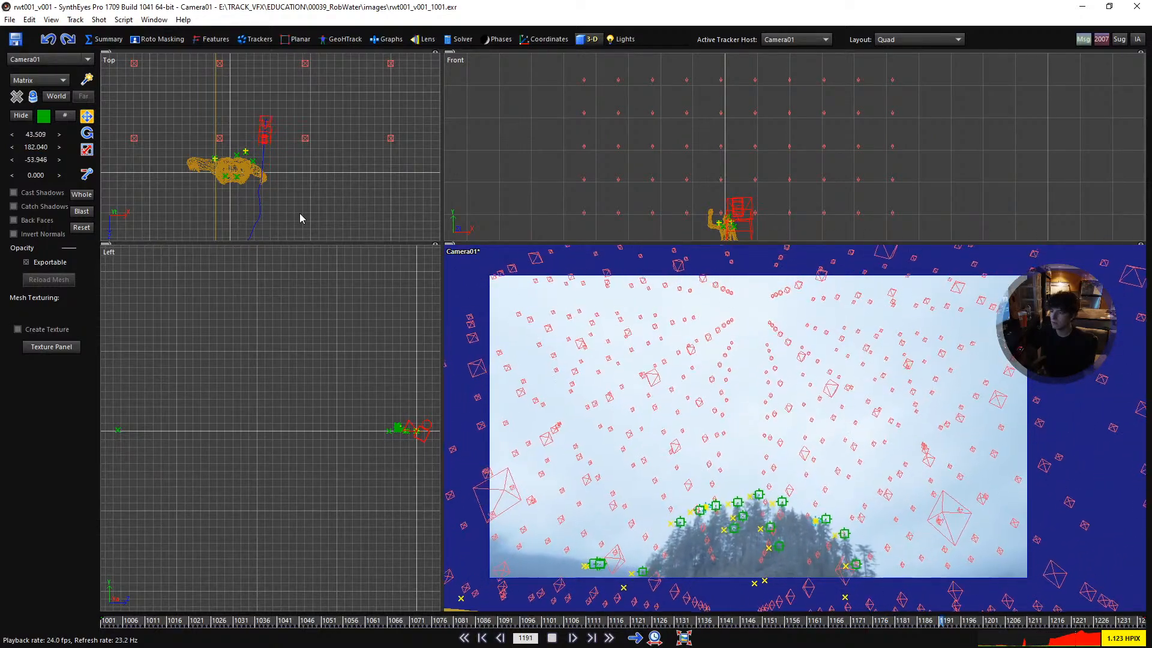
click(1075, 626)
drag(1075, 625, 813, 643)
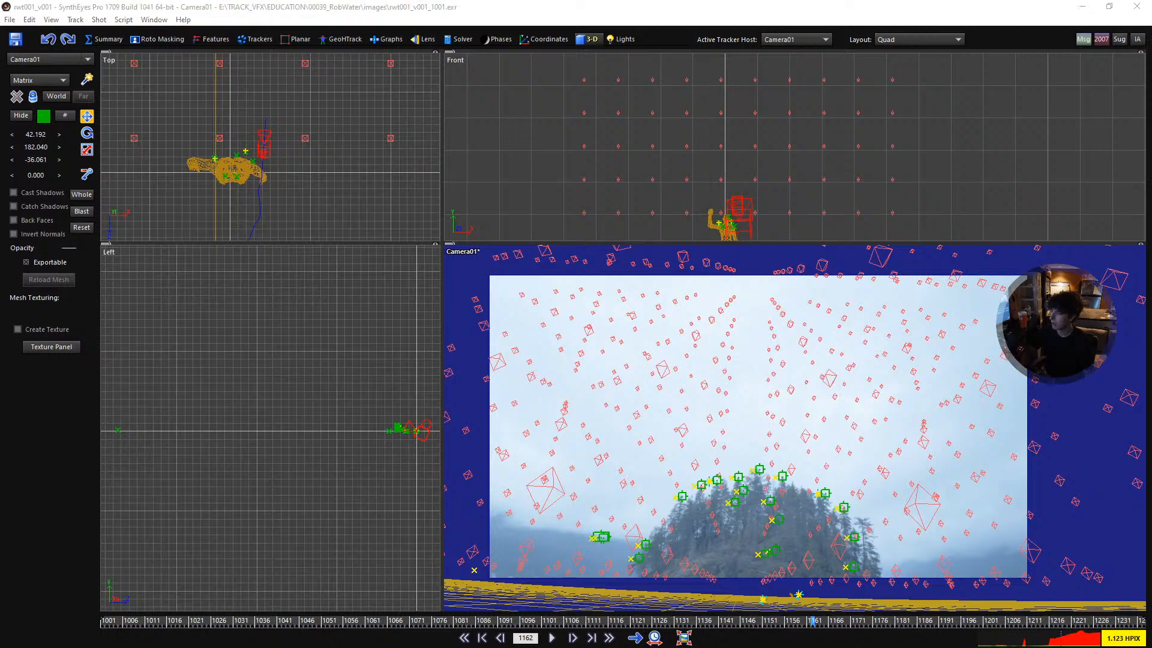
drag(973, 628, 910, 624)
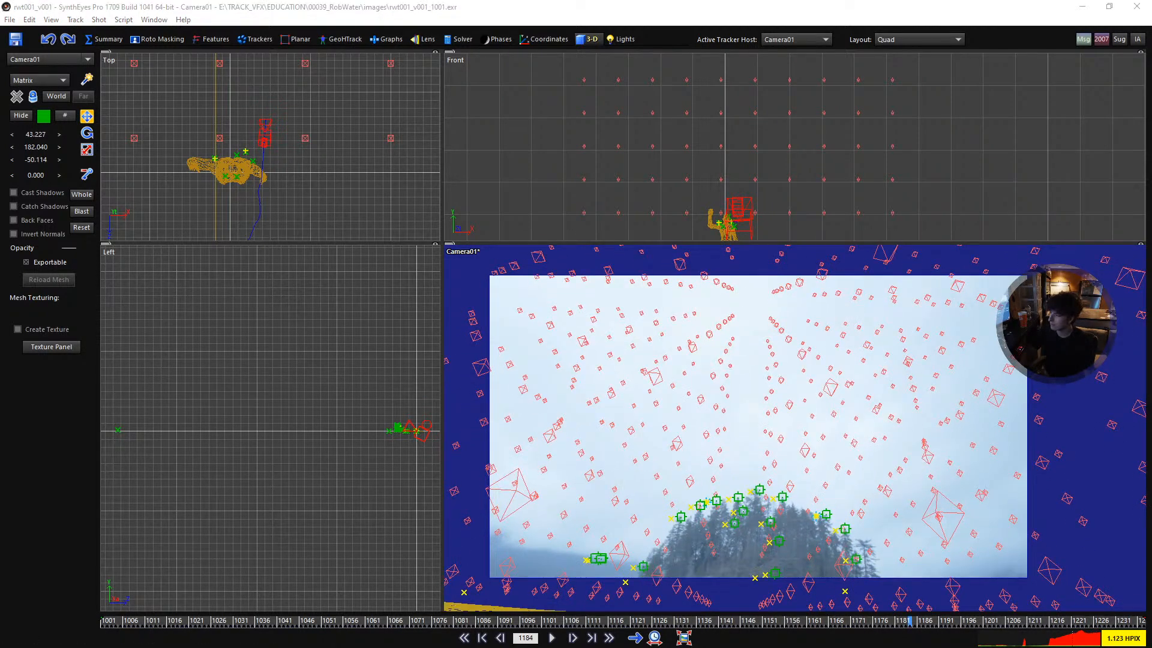
- Look over the camera curves, clear the Graph Editor away and play from frame 1001 to 1065 to check the head mesh alignment
drag(1151, 455, 337, 43)
scroll(611, 311, up, 3)
middle_drag(566, 282, 722, 335)
right_drag(487, 281, 527, 298)
key(Home)
drag(637, 58, 1151, 231)
click(705, 438)
key(space)
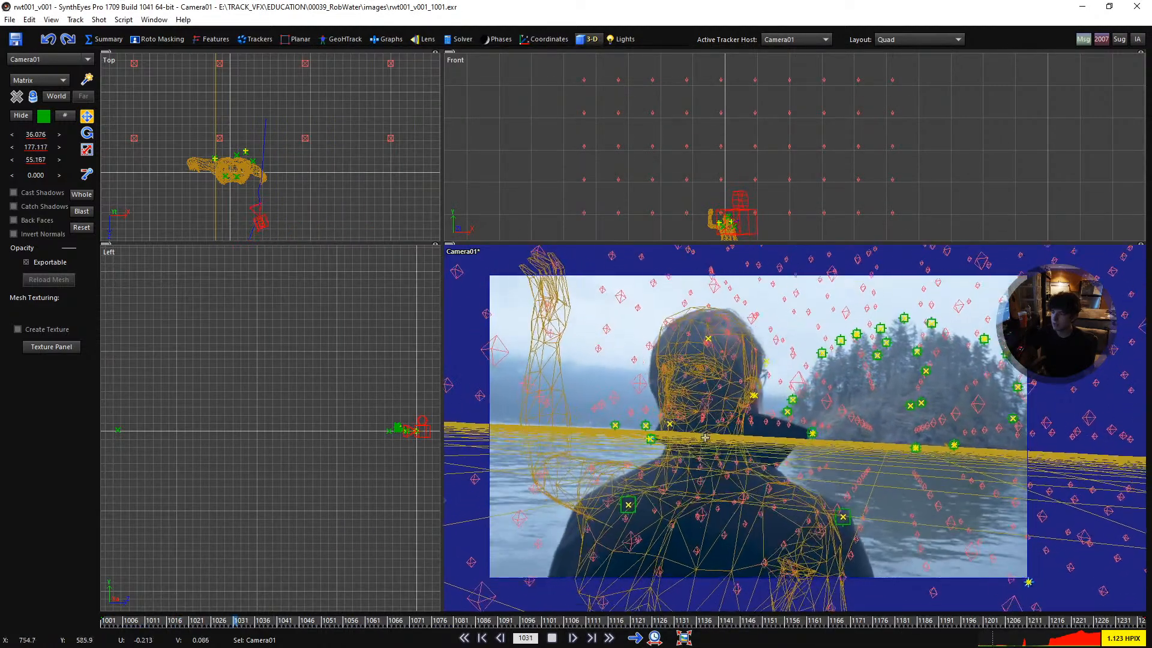
key(space)
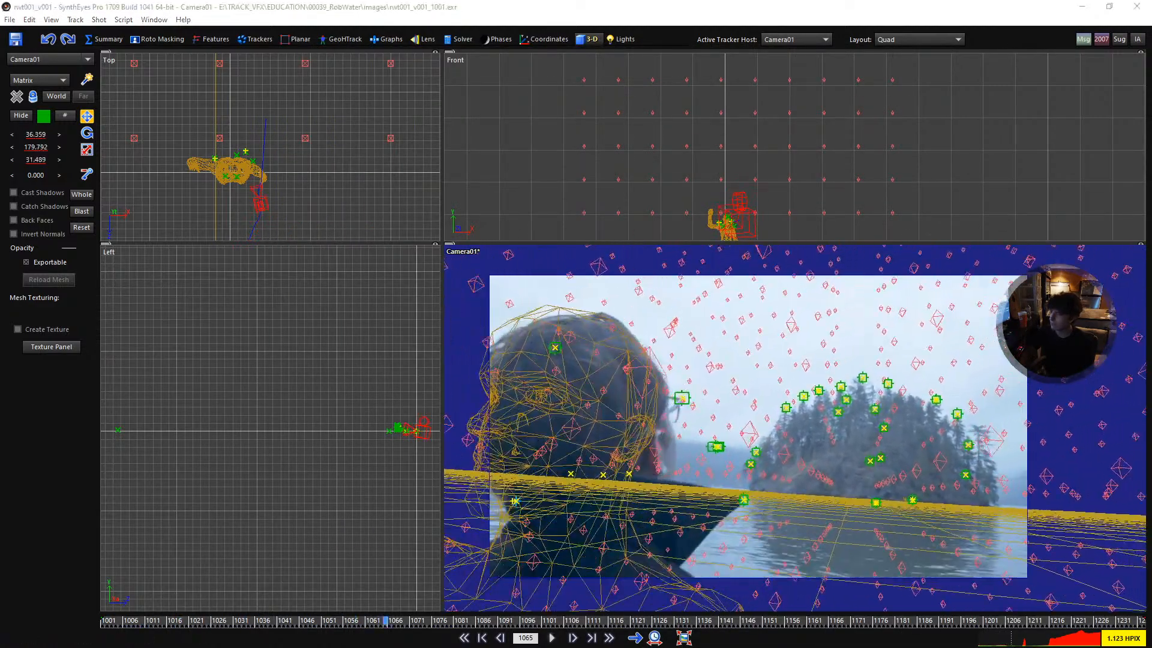
- Return to frame 1001 and set the solver's path filtering to filter the X, Y and Z axes, keeping the curves in view
drag(1151, 216, 477, 110)
click(413, 42)
key(Home)
click(460, 40)
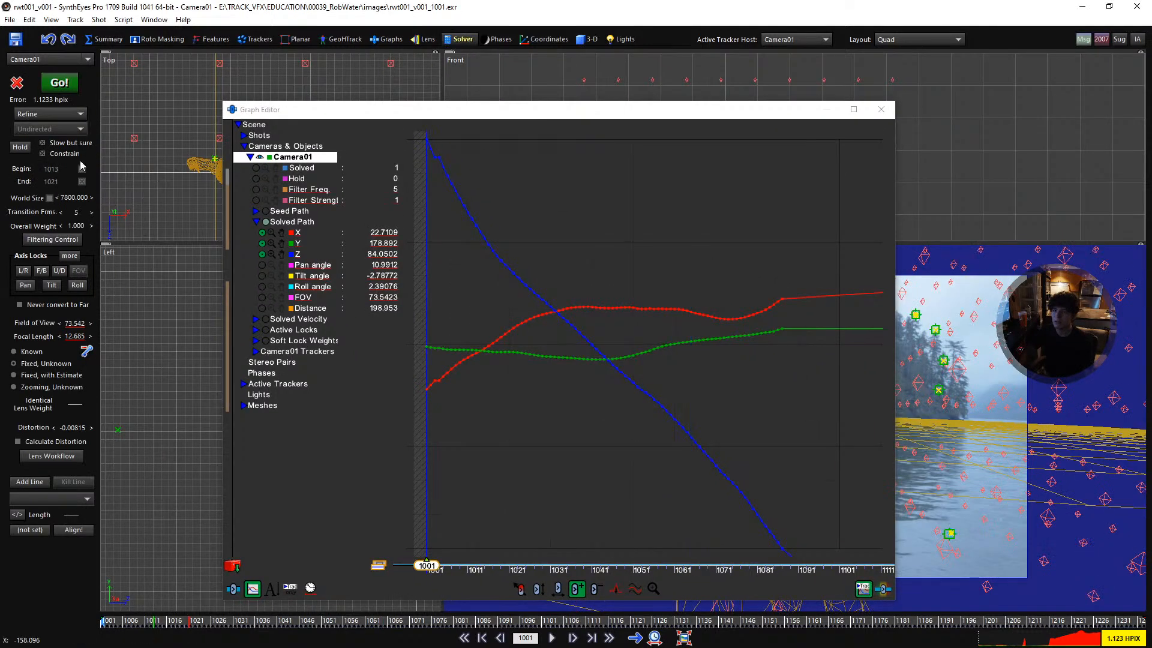
click(60, 239)
drag(228, 111, 488, 194)
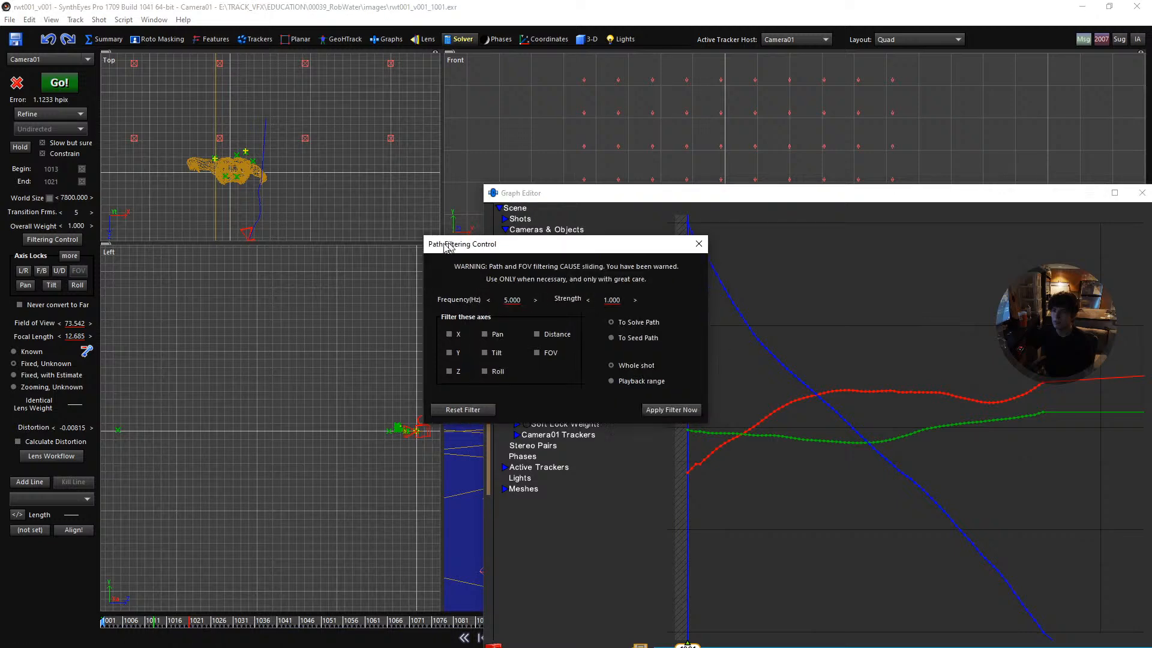
drag(474, 235, 205, 210)
click(193, 302)
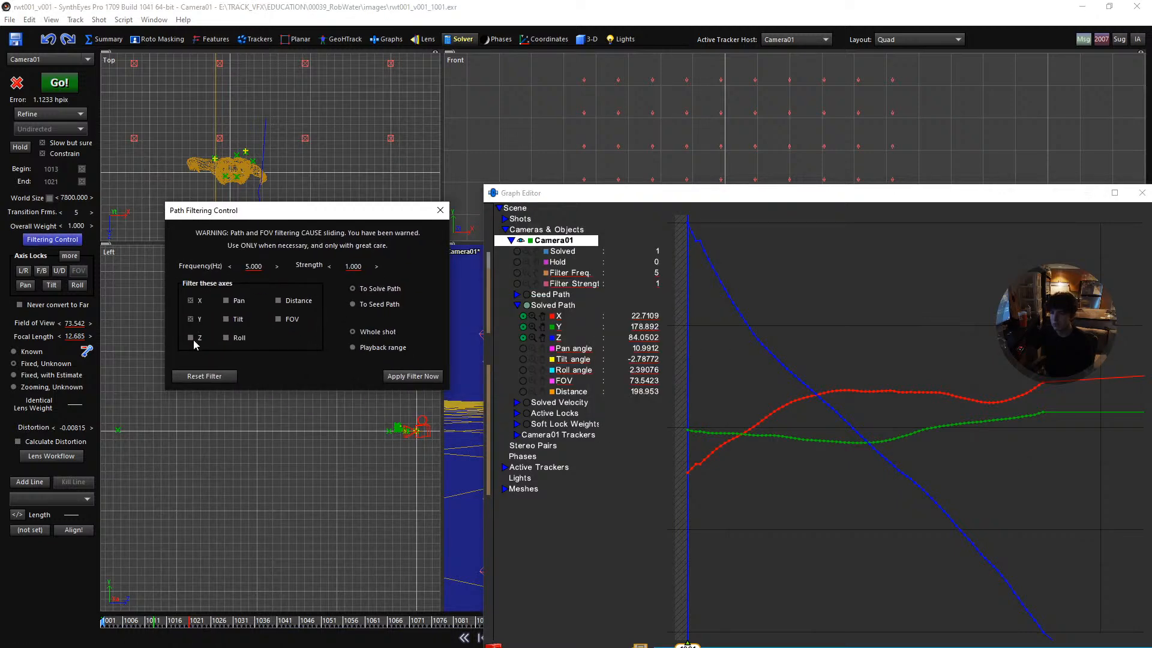
- Set the path filter strength to 0.7 and apply the filter to the solved path
click(352, 267)
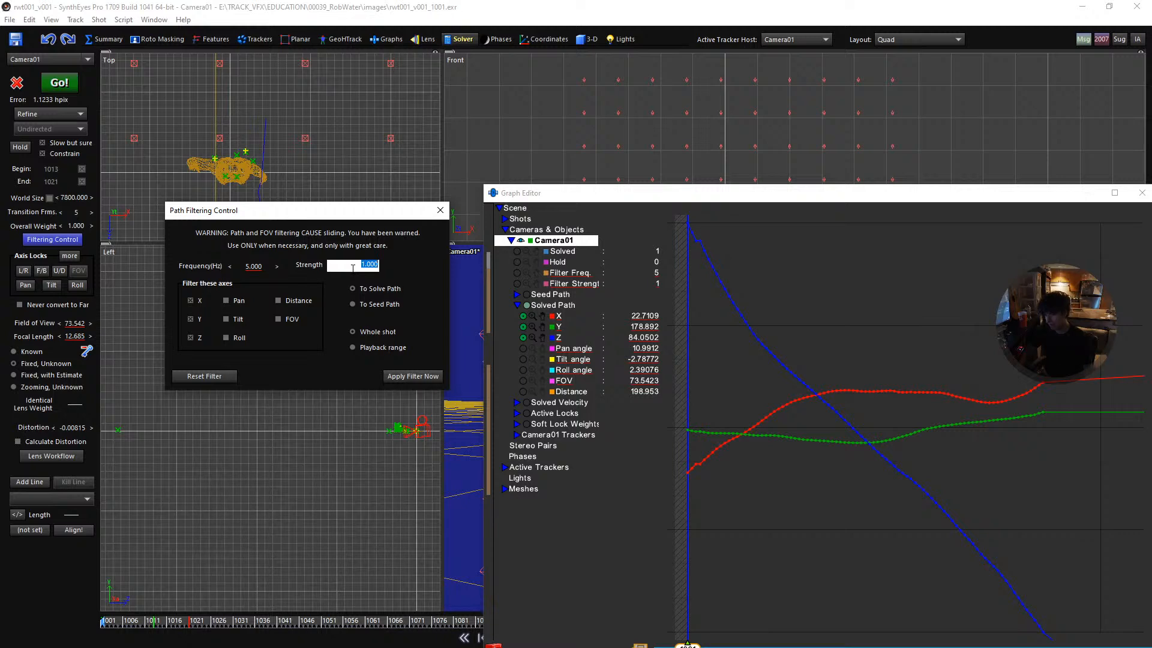
text(0.7)
key(Return)
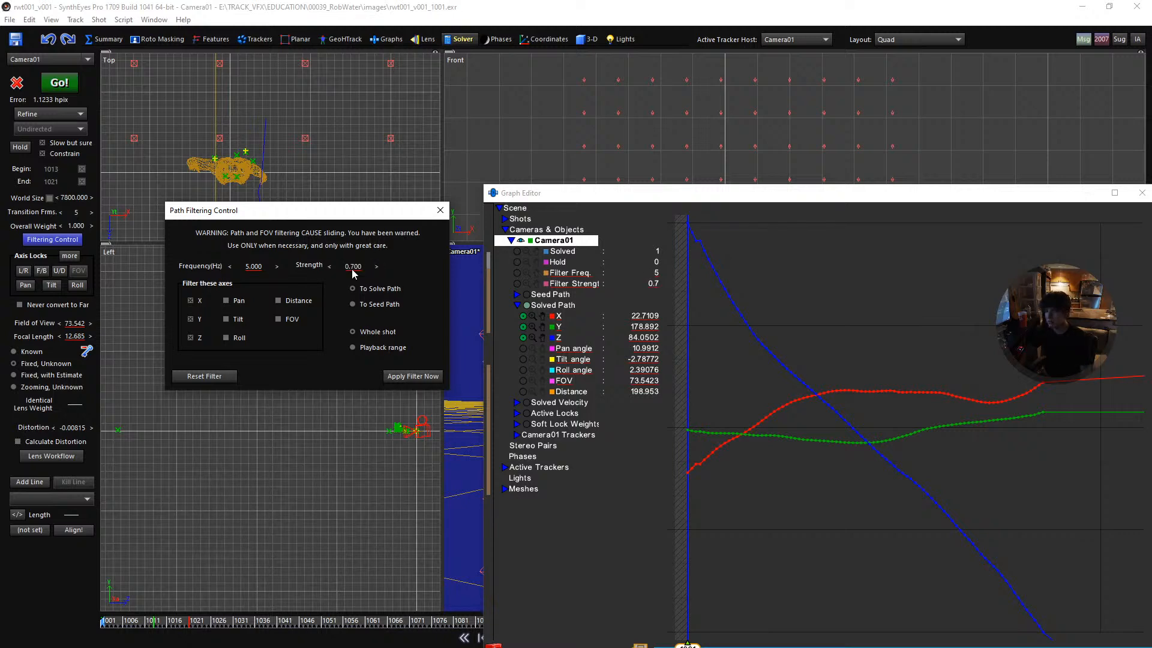
click(402, 374)
- Play the shot to frame 1083 and inspect the filtered X, Y and Z curves in the Graph Editor
middle_drag(1009, 348, 873, 347)
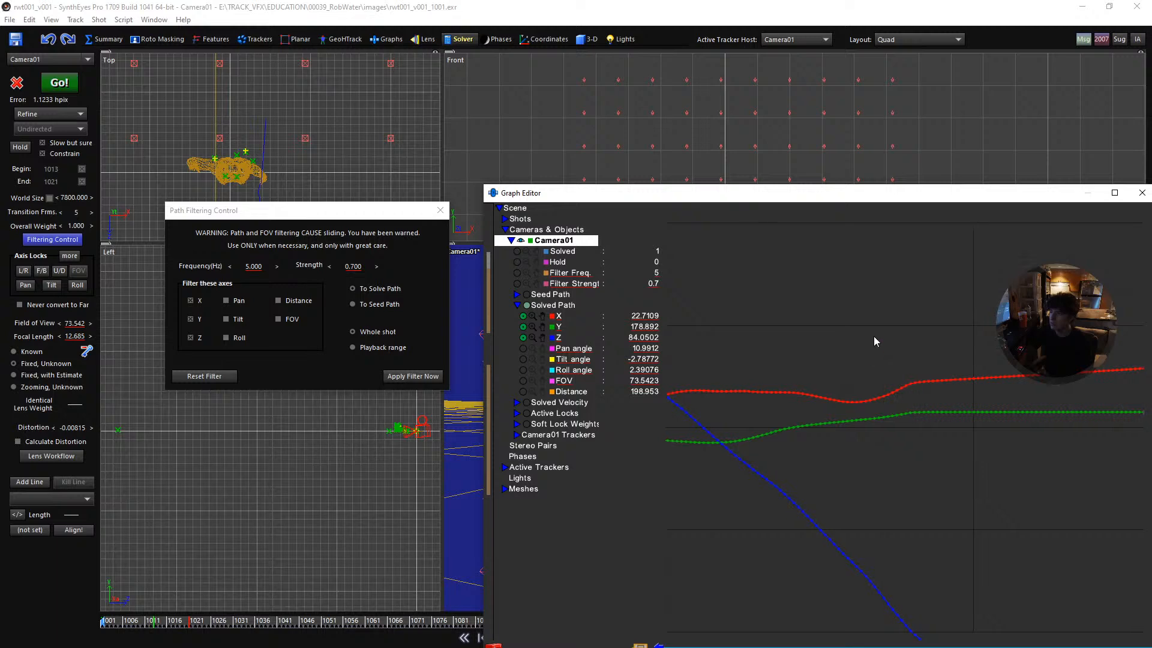
key(space)
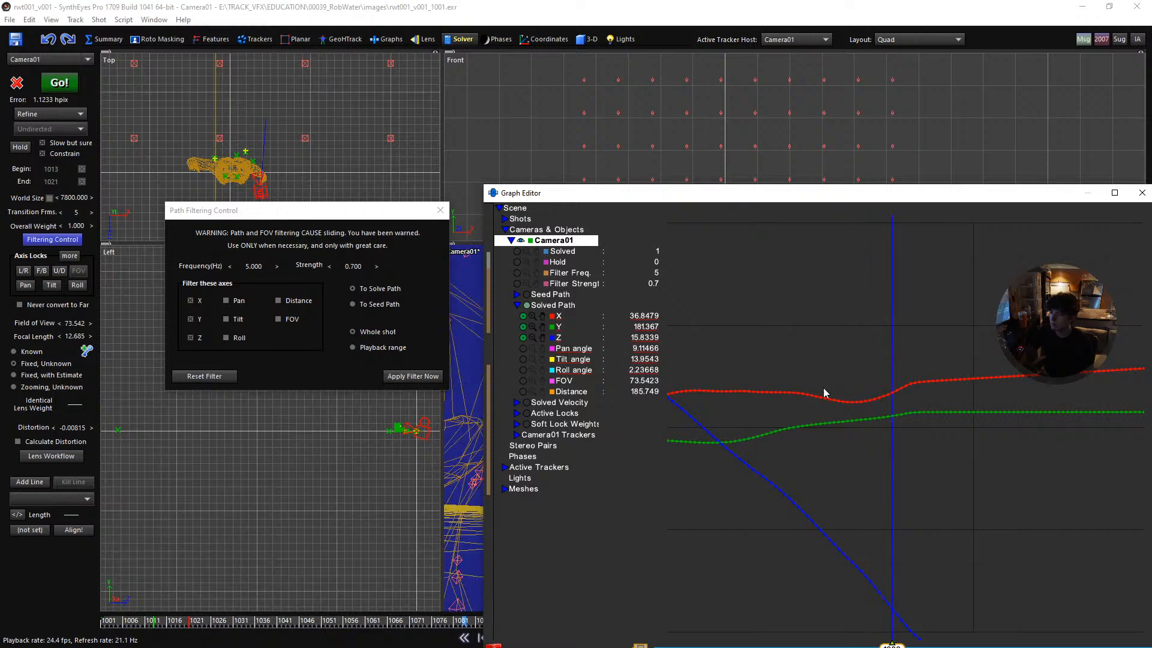
drag(801, 205, 717, 187)
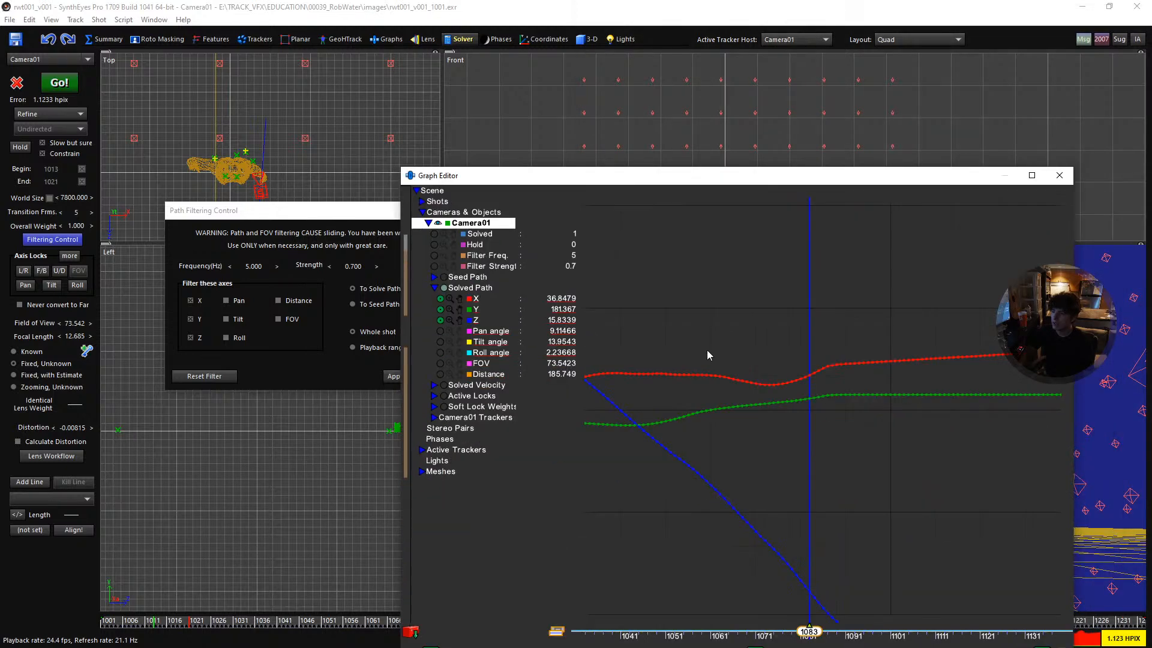
middle_drag(699, 360, 736, 361)
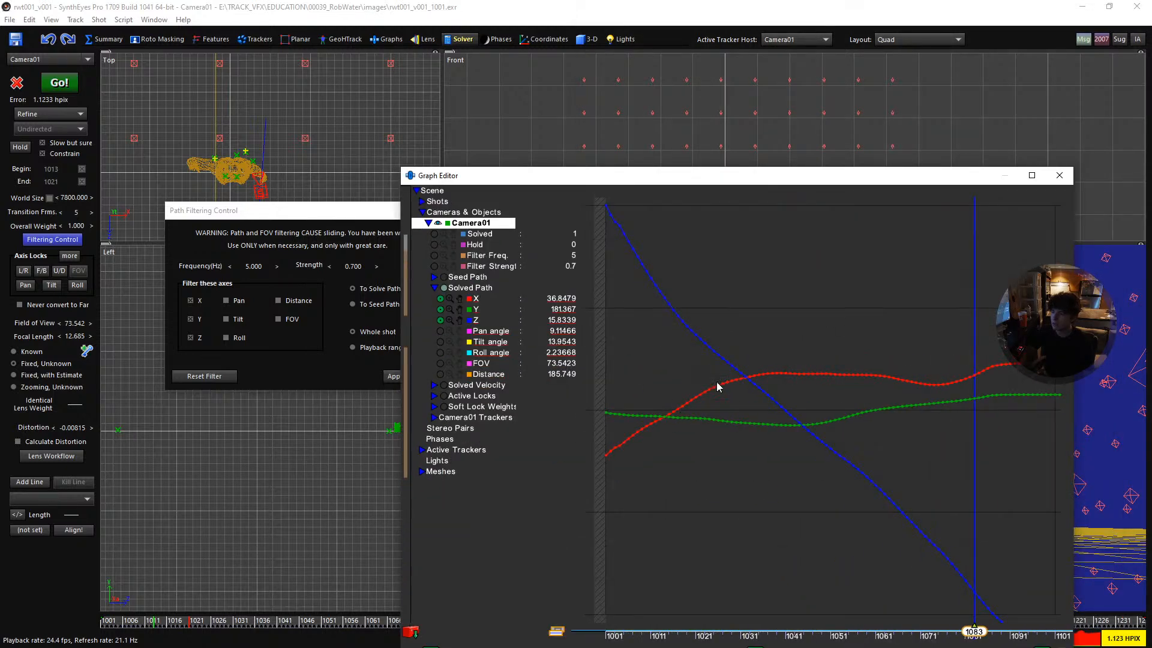
scroll(790, 397, up, 2)
drag(538, 185, 560, 119)
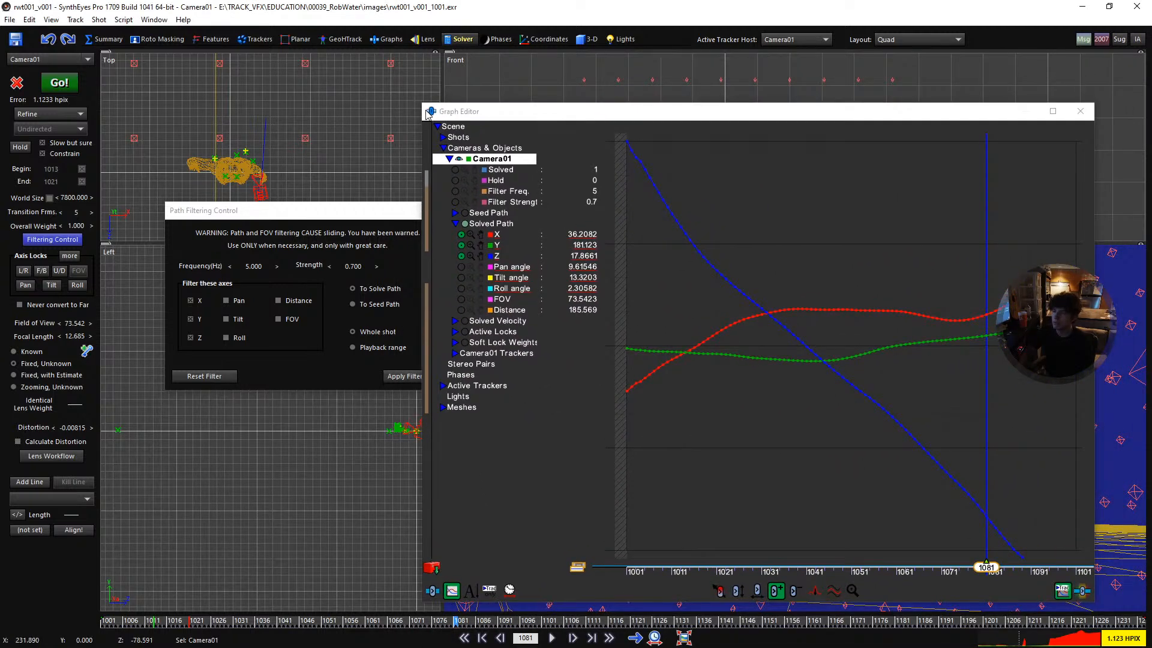
- Clear the floating windows from the camera view and scrub to frame 1089 to check the footage where the original keys end
drag(427, 114, 683, 324)
drag(375, 210, 357, 142)
click(861, 307)
drag(875, 359, 828, 302)
scroll(564, 558, down, 1)
middle_drag(552, 567, 491, 539)
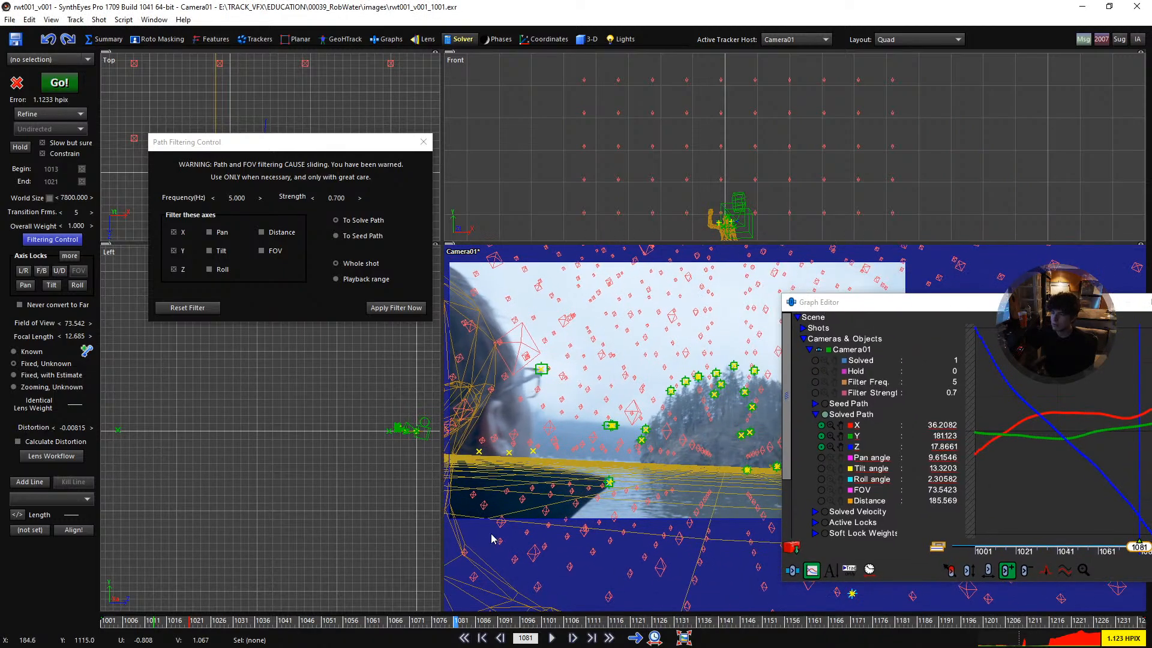
drag(454, 624, 490, 619)
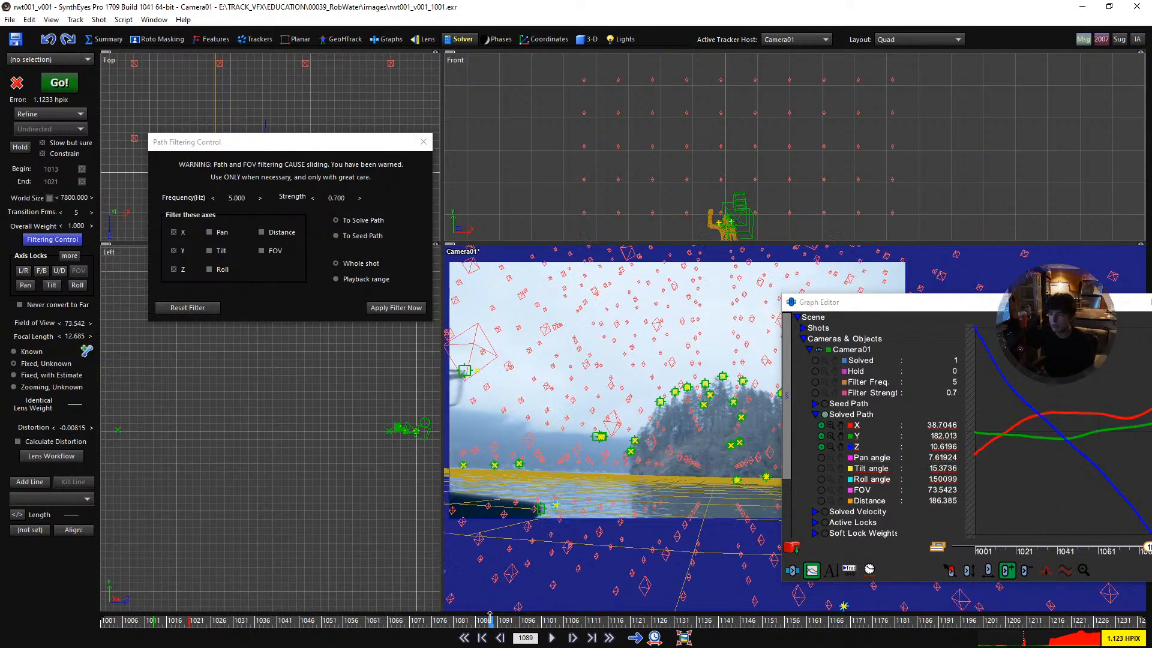
click(1009, 439)
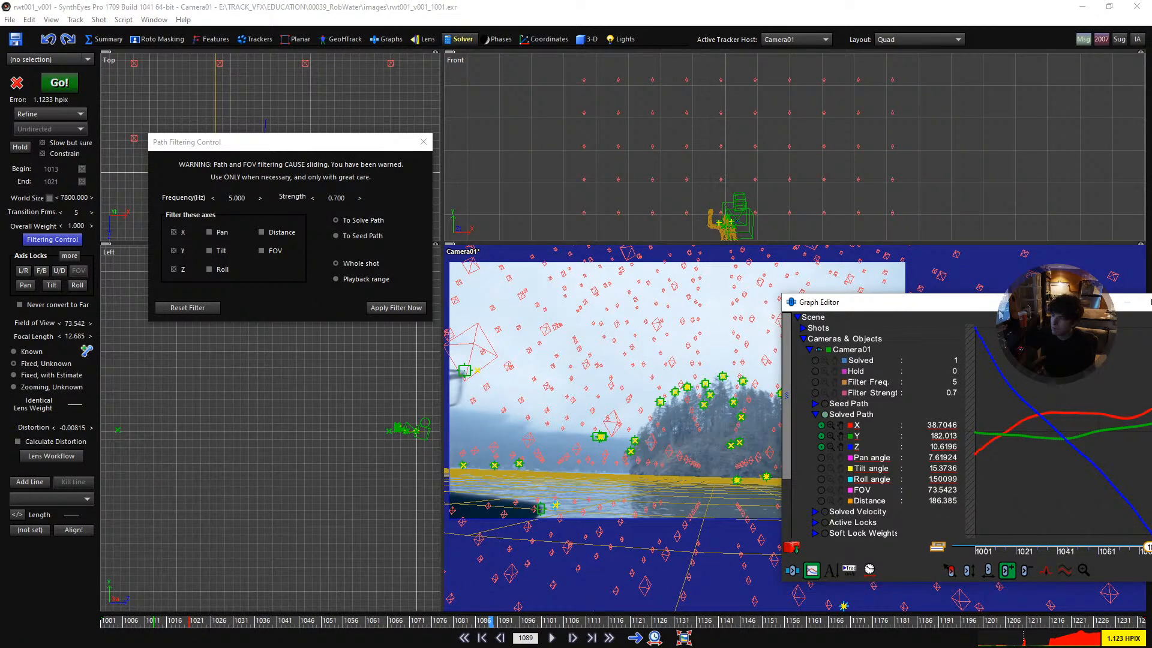
- Show Camera01's curves beside the footage and step through the frames around 1089 to examine the kink in the path
drag(999, 307, 784, 286)
click(636, 328)
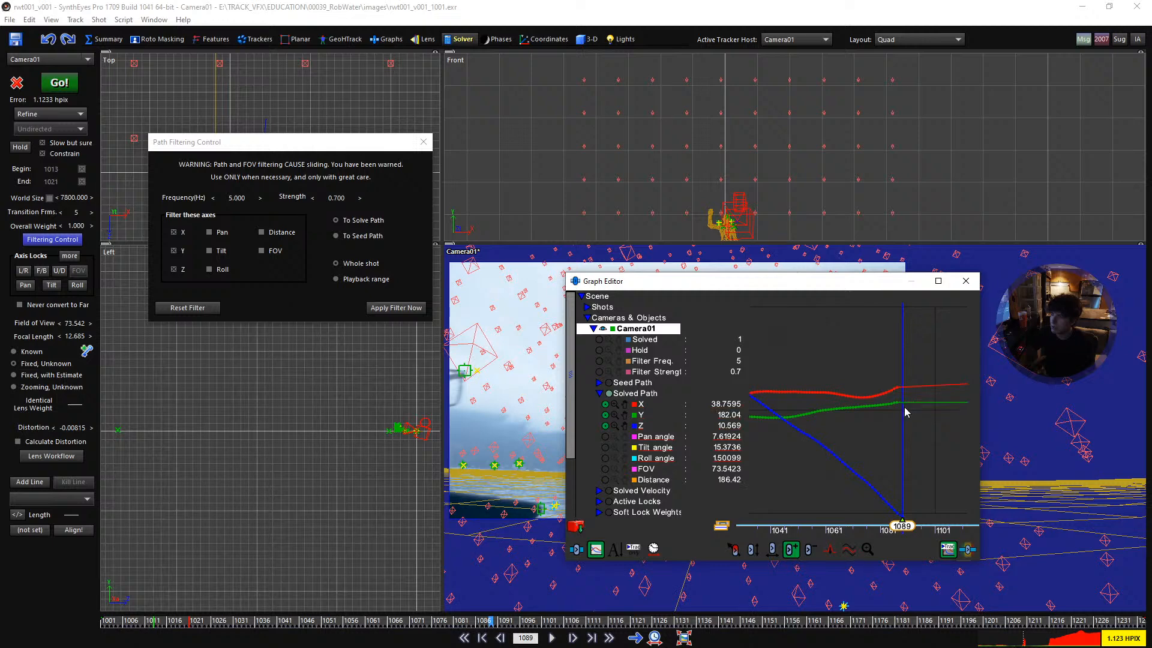
key(Left)
key(Left)
key(Right)
key(Right)
middle_drag(492, 420, 477, 398)
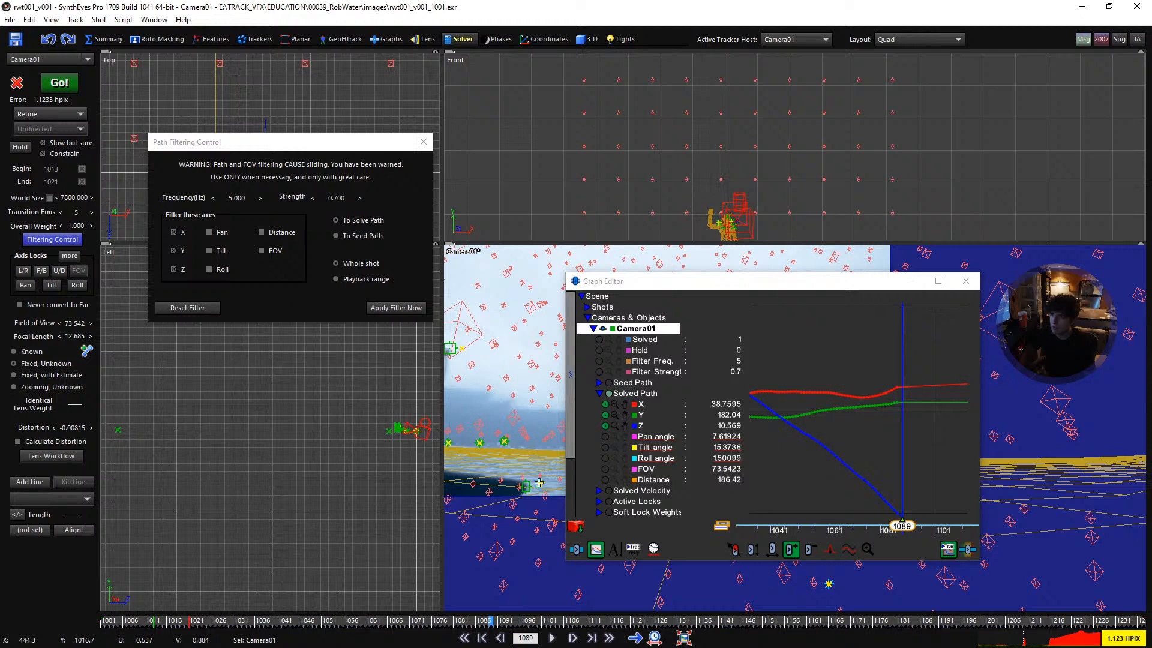
- Move Camera01 slightly in the Top view at frame 1089, to about X 39.87 and Z 10.01, using the 3-D controls
drag(292, 151, 259, 335)
right_drag(260, 145, 241, 123)
right_drag(248, 168, 217, 56)
click(577, 41)
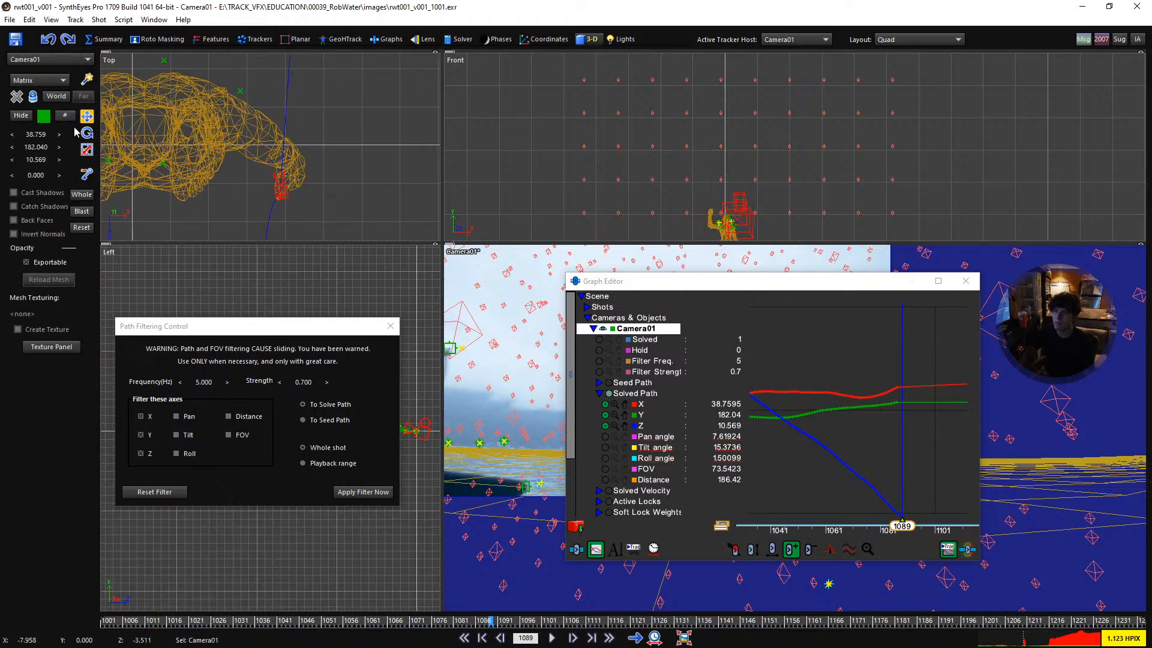
scroll(278, 179, up, 1)
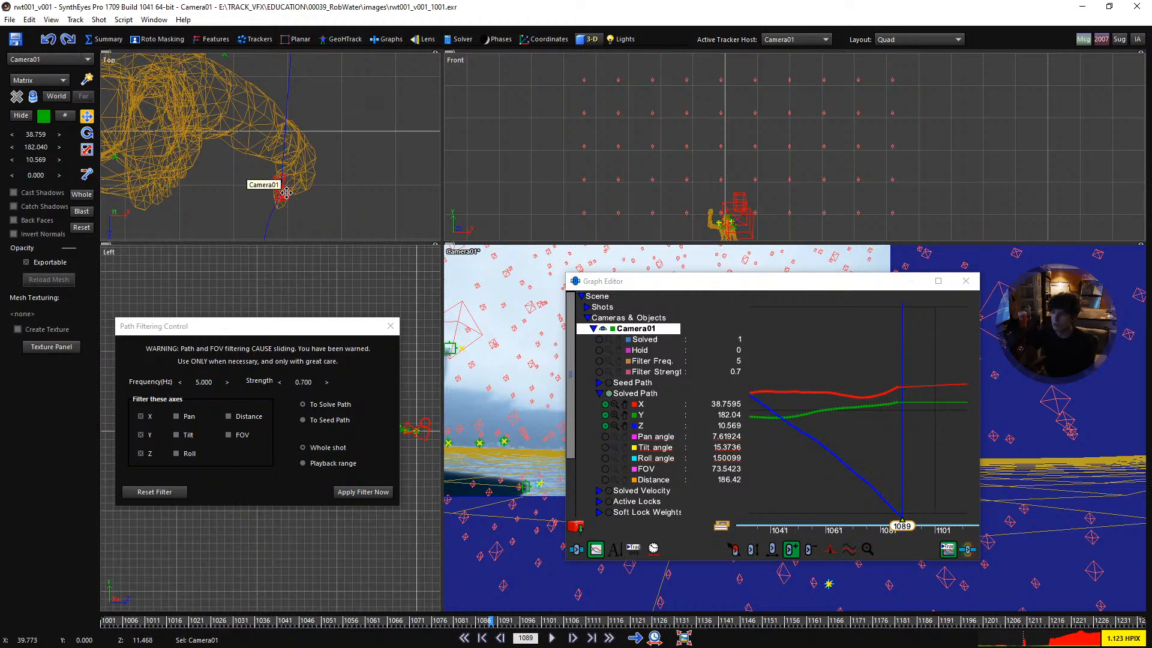
mouse_move(286, 192)
mouse_down()
mouse_move(285, 176)
mouse_move(290, 187)
mouse_up()
- Raise the camera's X curve with a key near frame 1101 to round off the kink after frame 1089
scroll(889, 498, up, 3)
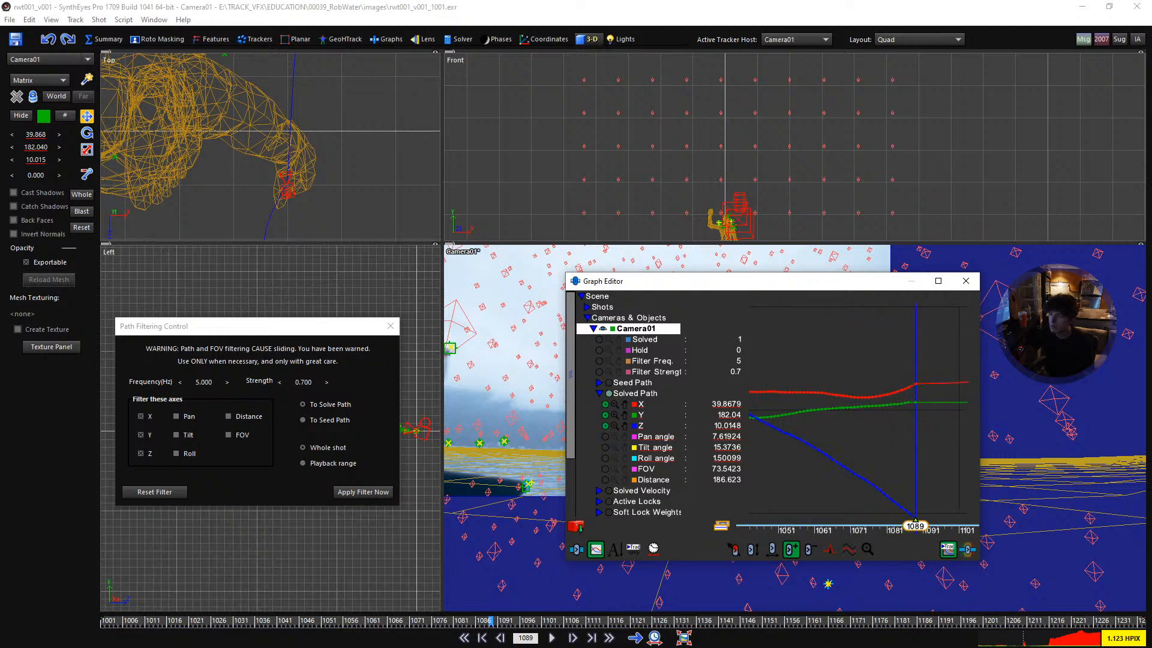
middle_drag(947, 402, 900, 417)
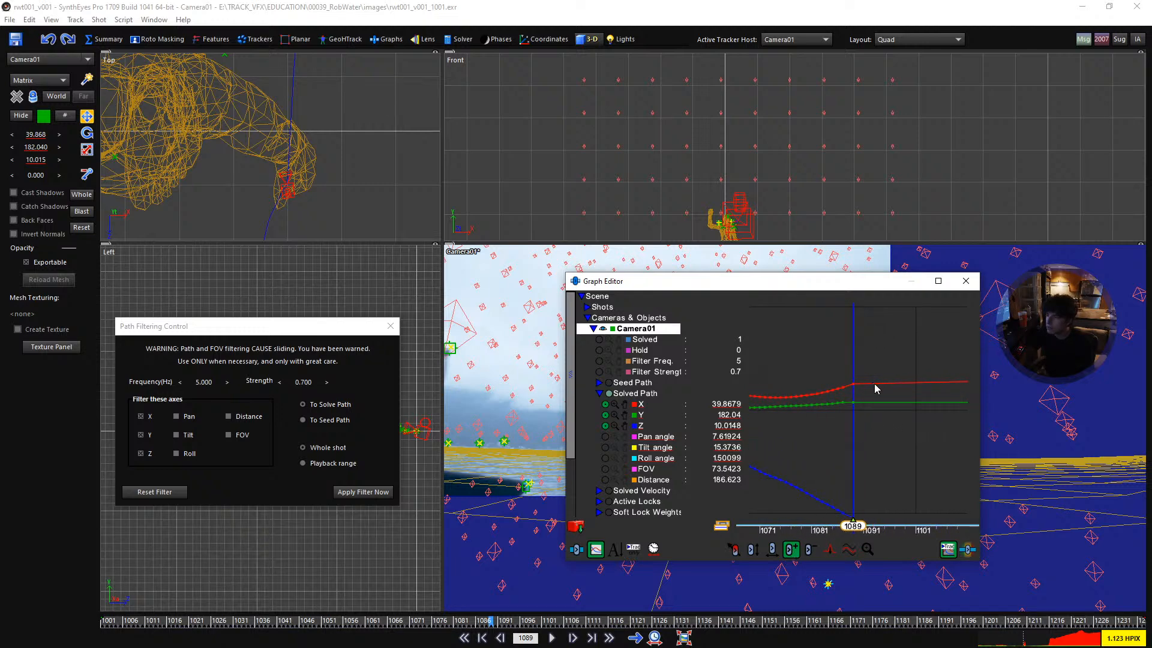
drag(880, 384, 927, 370)
scroll(825, 400, down, 3)
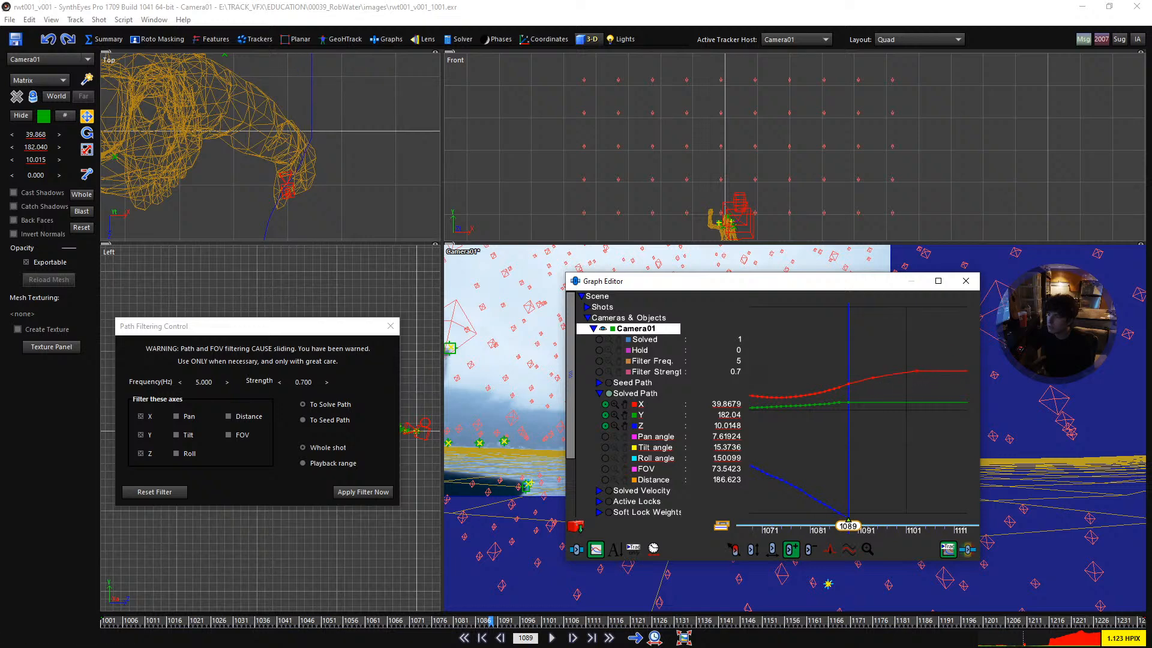
- Lower Camera01's Z curve slightly with a key near frame 1099 to smooth the bend after frame 1089
key(Left)
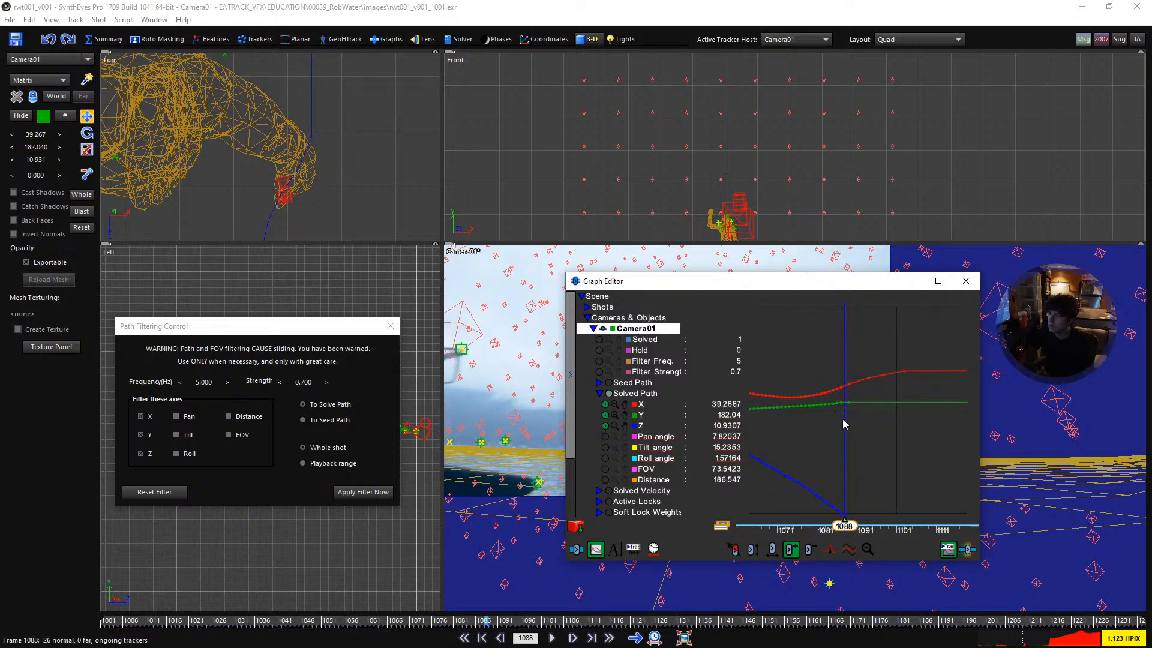
key(Right)
key(Right)
key(Right)
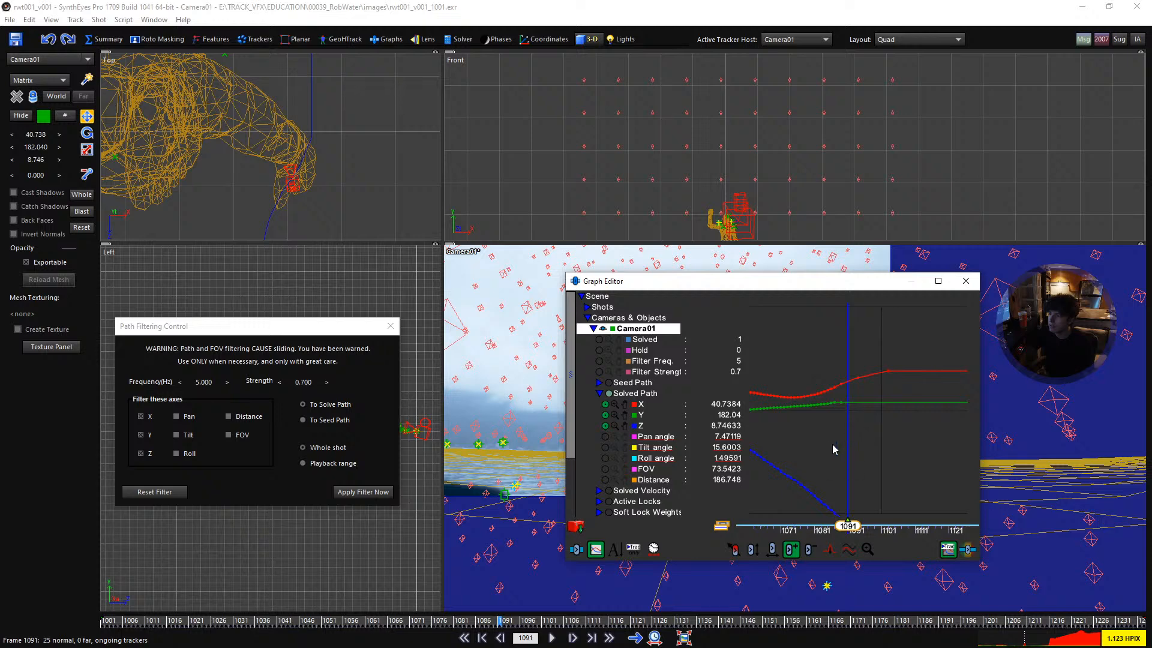
double_click(625, 427)
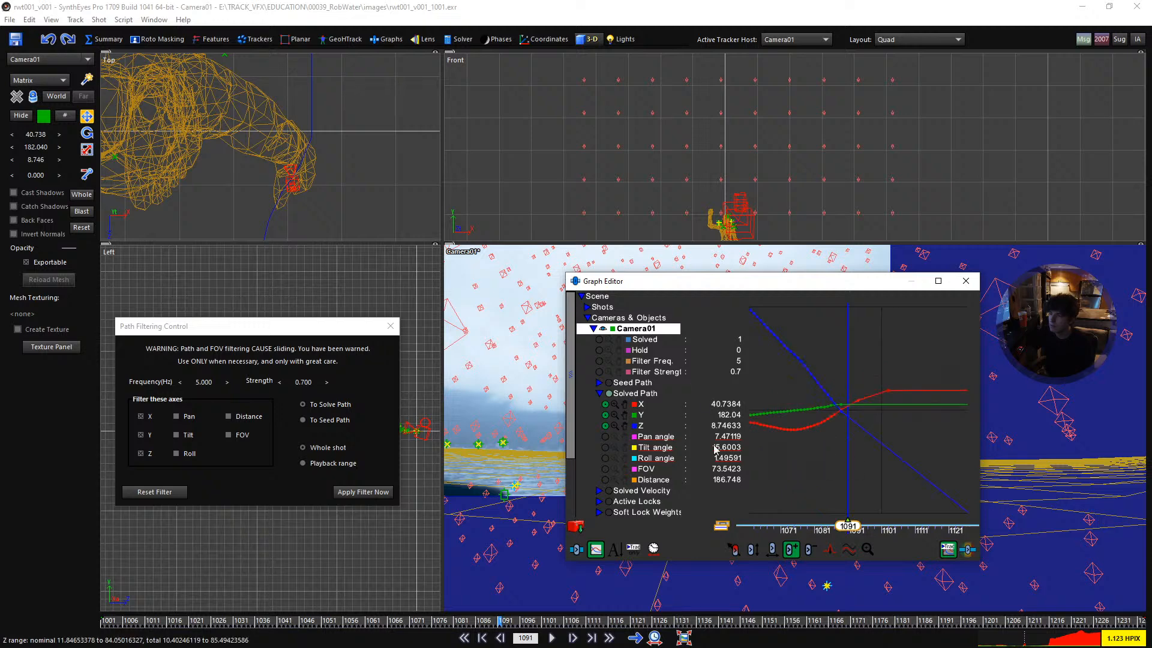
scroll(857, 423, up, 2)
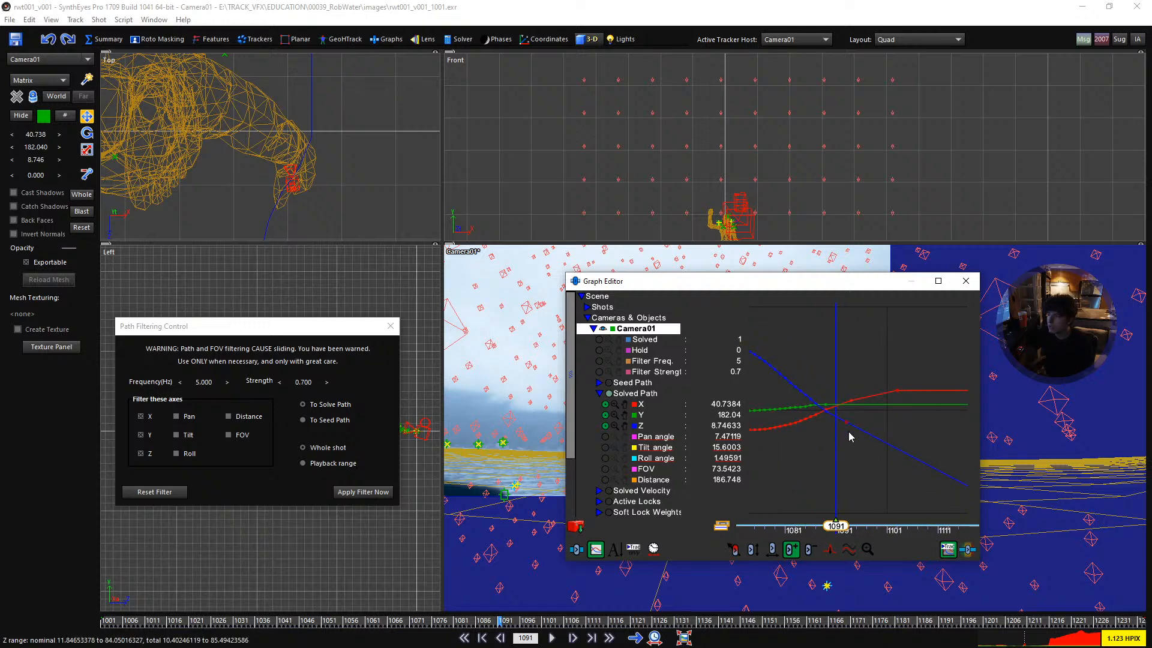
drag(847, 422, 846, 425)
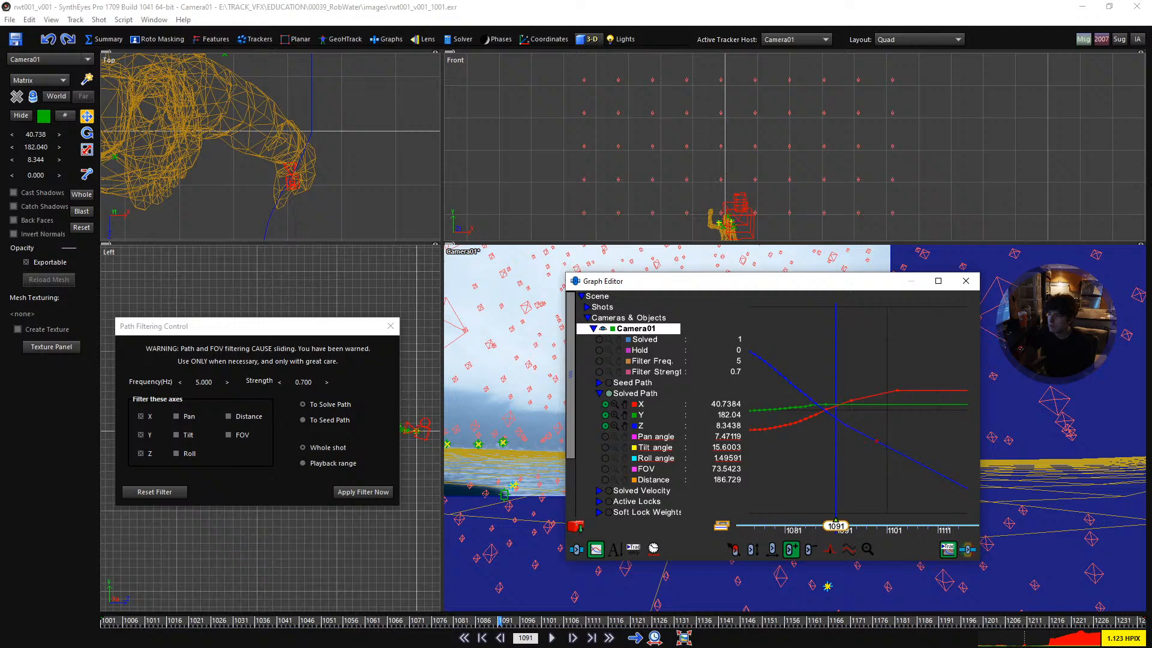
scroll(872, 446, down, 4)
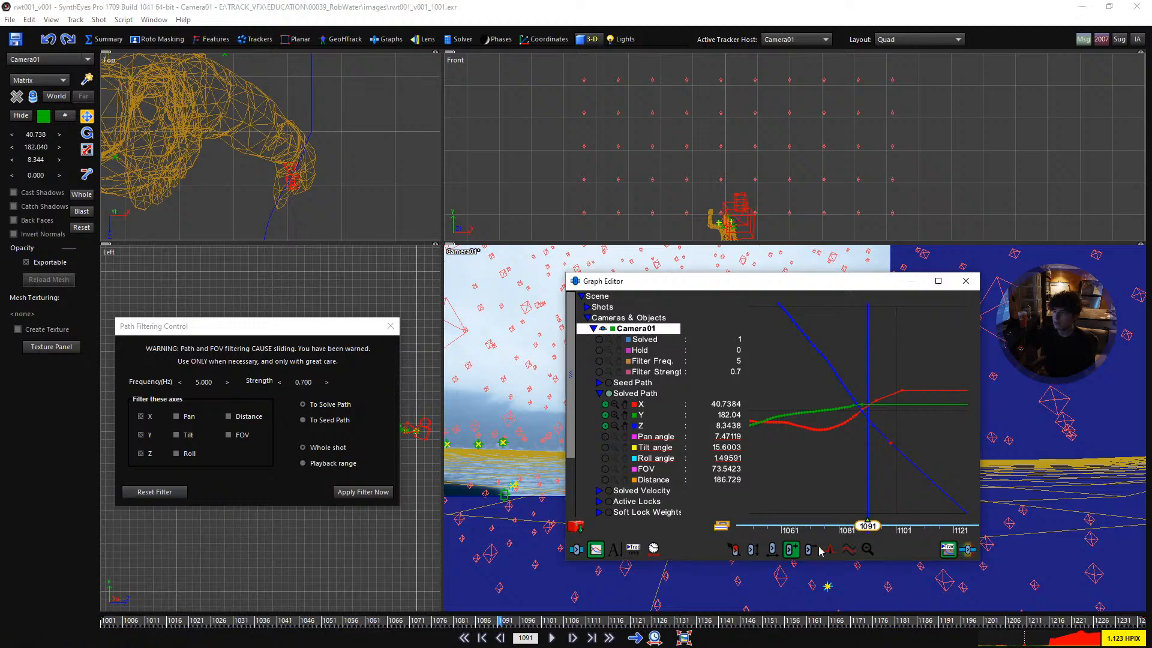
- Close the path filtering dialog, clear the camera view, and play the shot from the start, stopping around frame 1093 to check the path
key(shift+a)
click(388, 327)
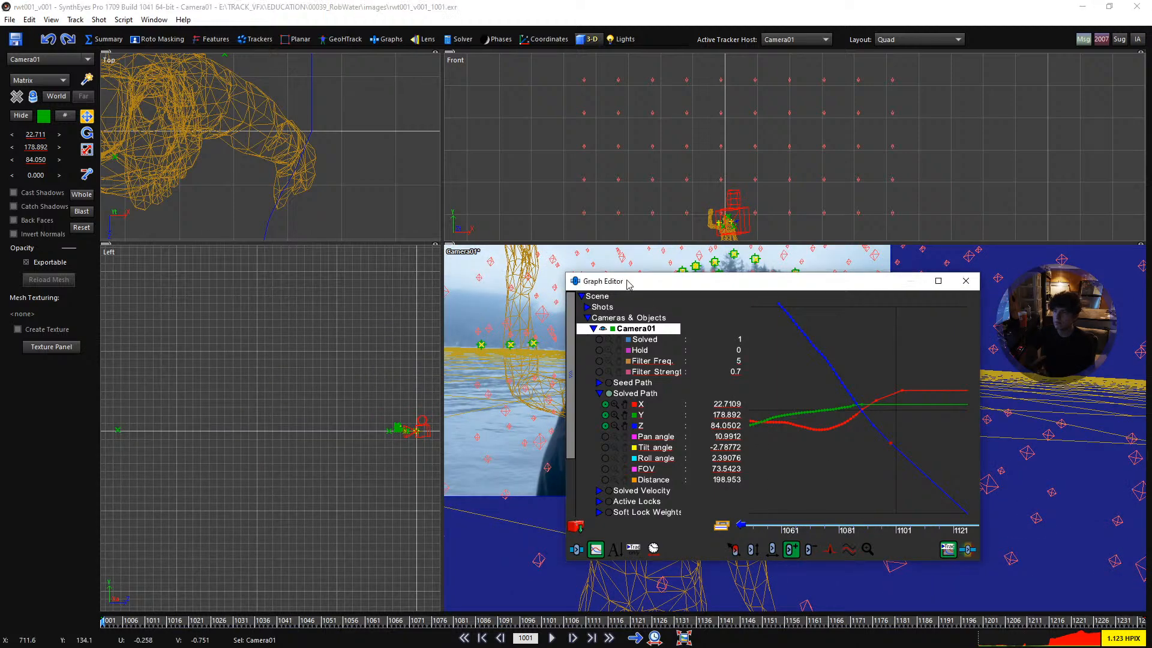
drag(625, 281, 757, 331)
scroll(678, 324, down, 1)
middle_drag(678, 324, 714, 354)
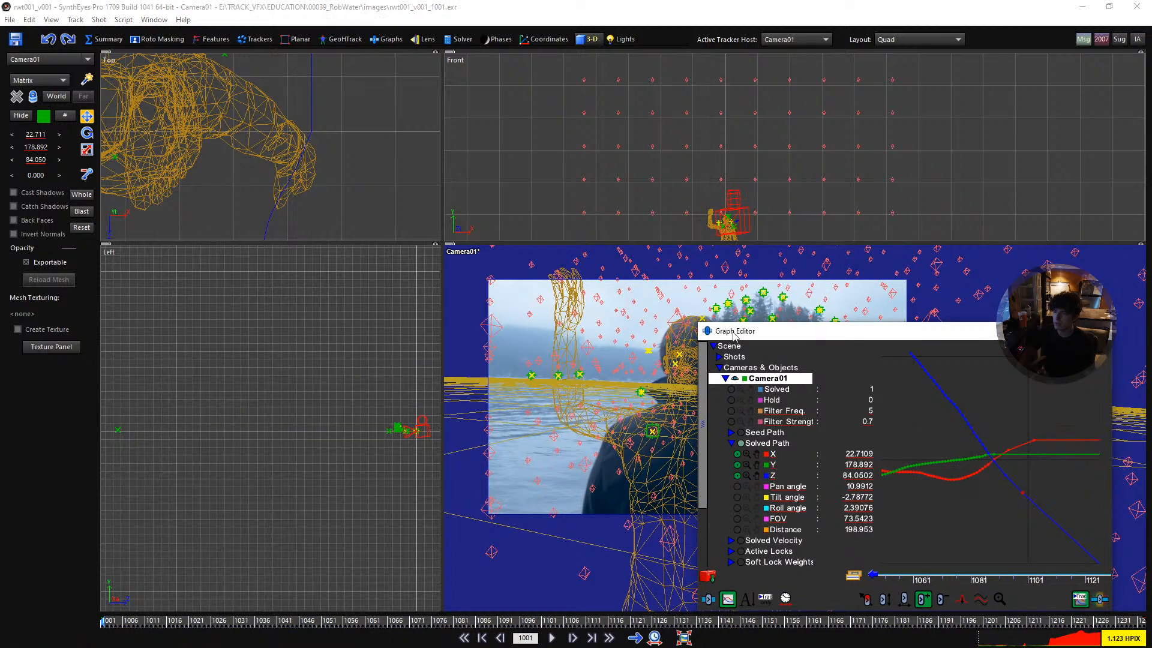
drag(733, 334, 873, 342)
scroll(678, 396, up, 3)
key(space)
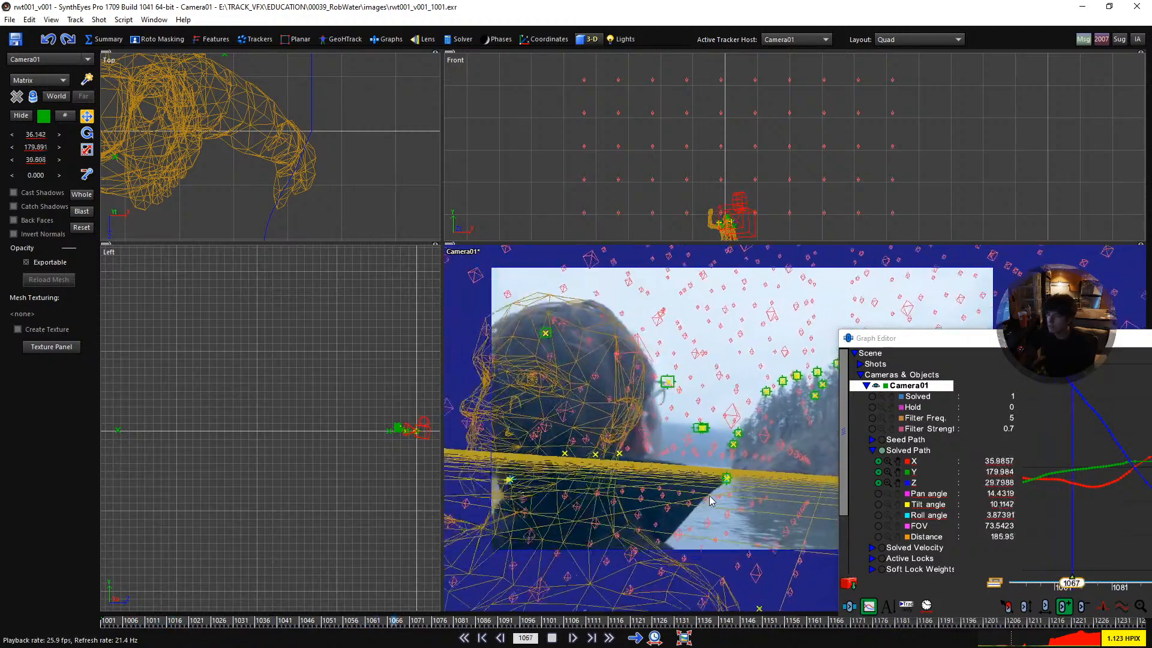
key(space)
drag(552, 622, 508, 620)
click(982, 491)
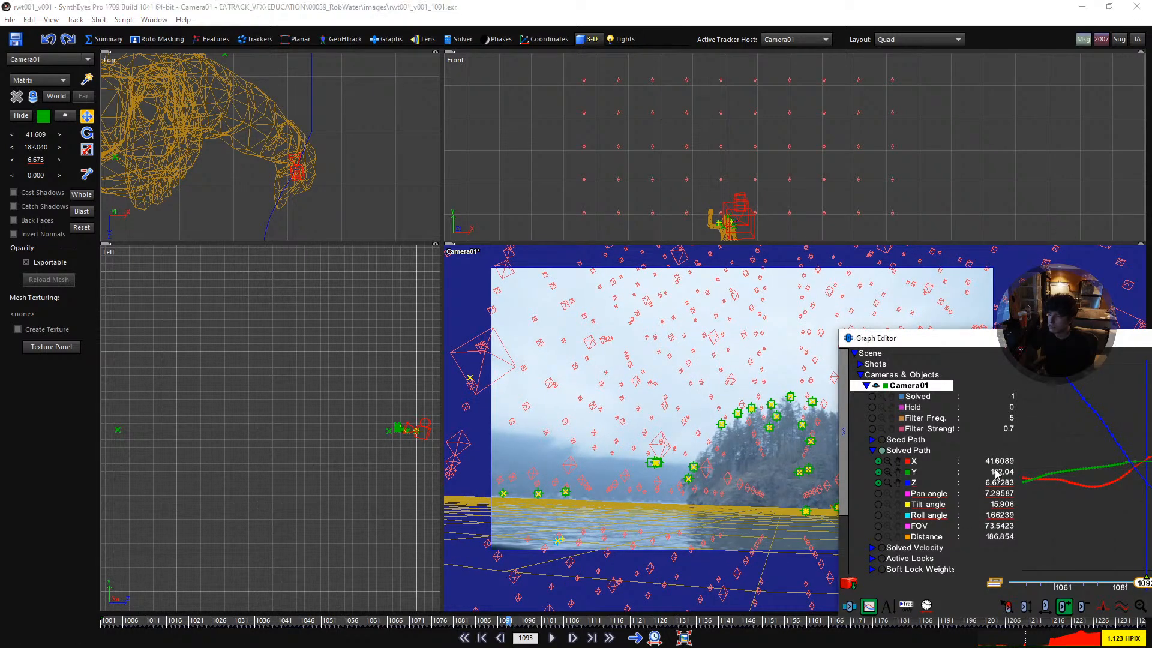
- Isolate the solved path's Y curve and raise its key at frame 1089 to about 182.18
drag(1064, 338, 885, 285)
scroll(940, 412, up, 3)
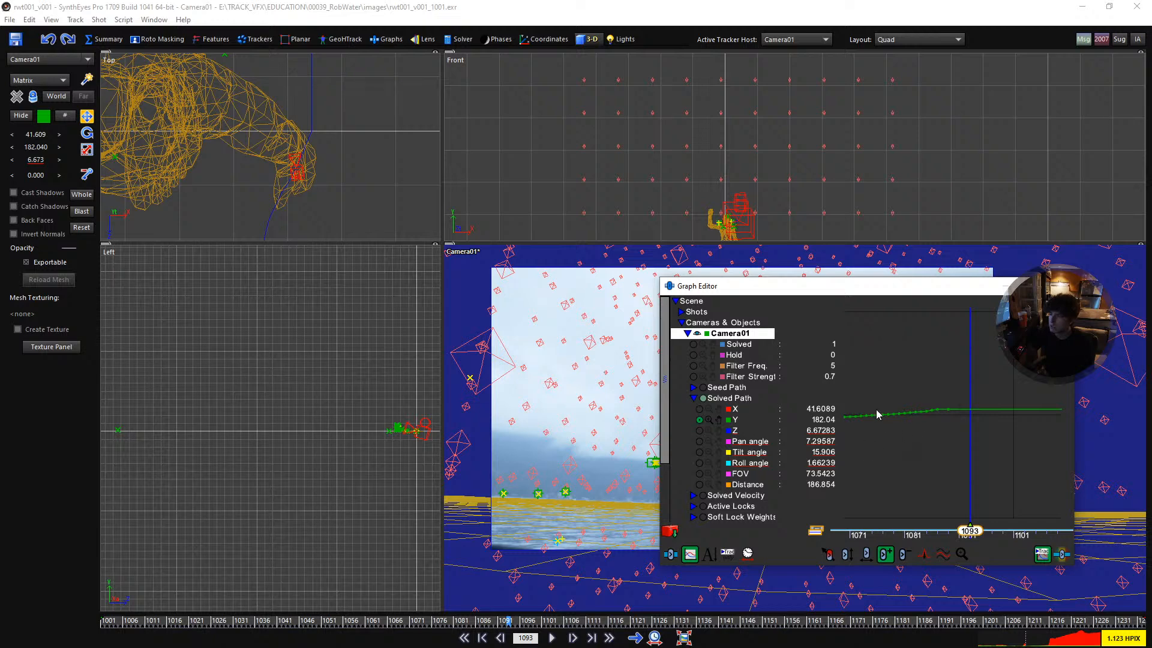
double_click(719, 422)
scroll(954, 414, up, 2)
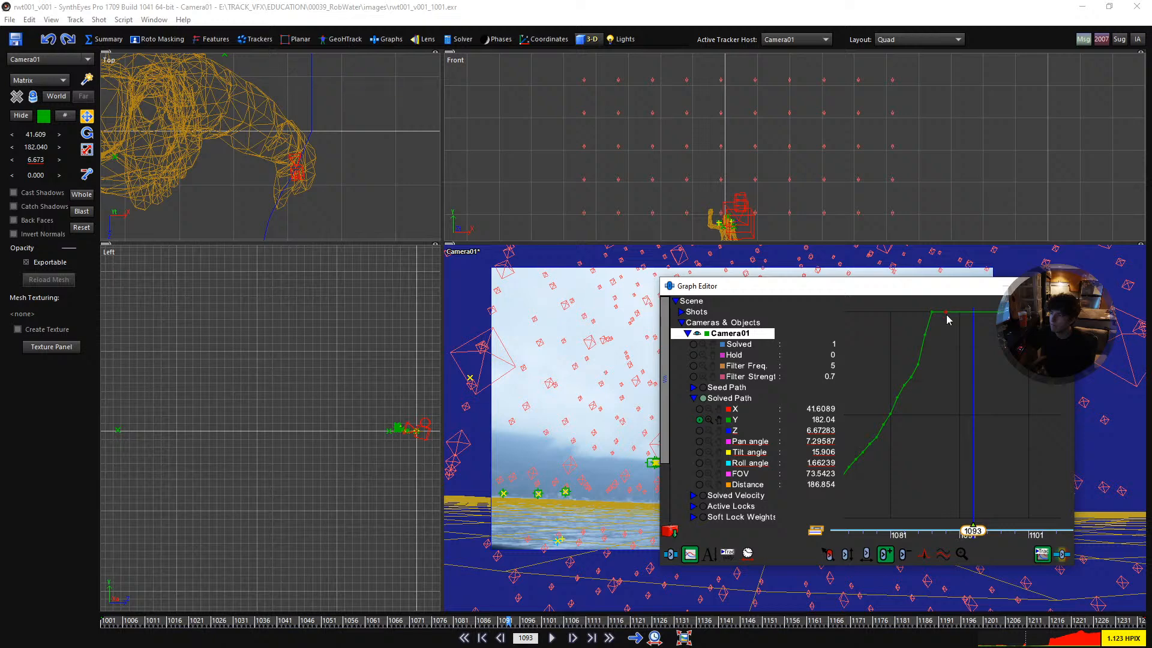
drag(945, 312, 945, 298)
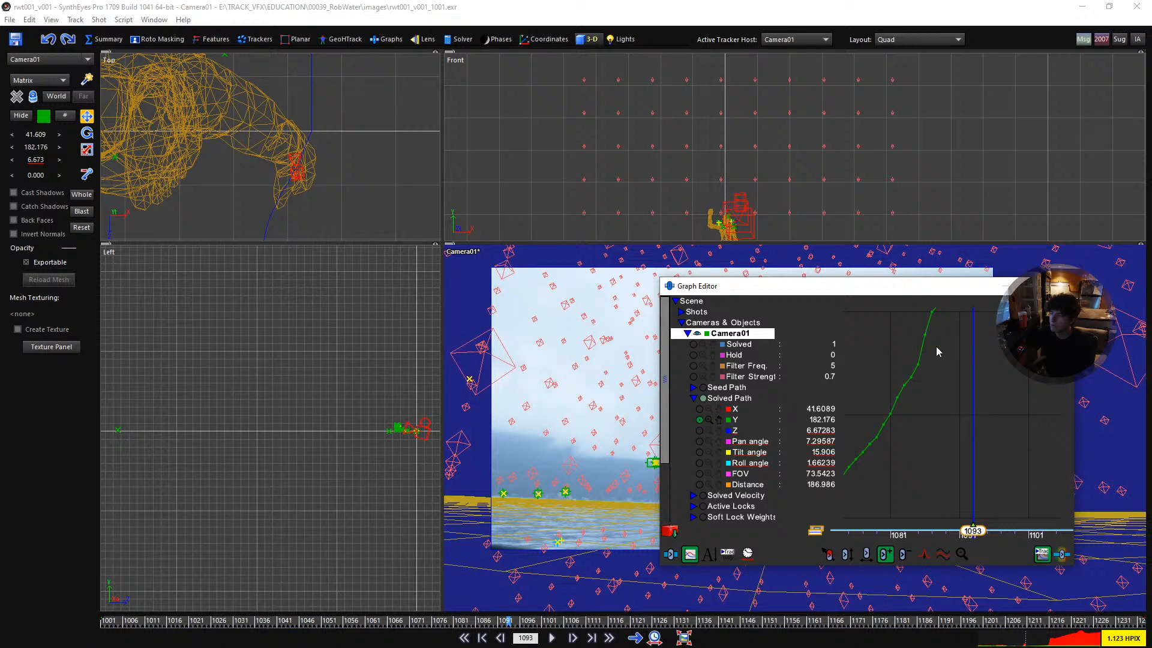
click(718, 421)
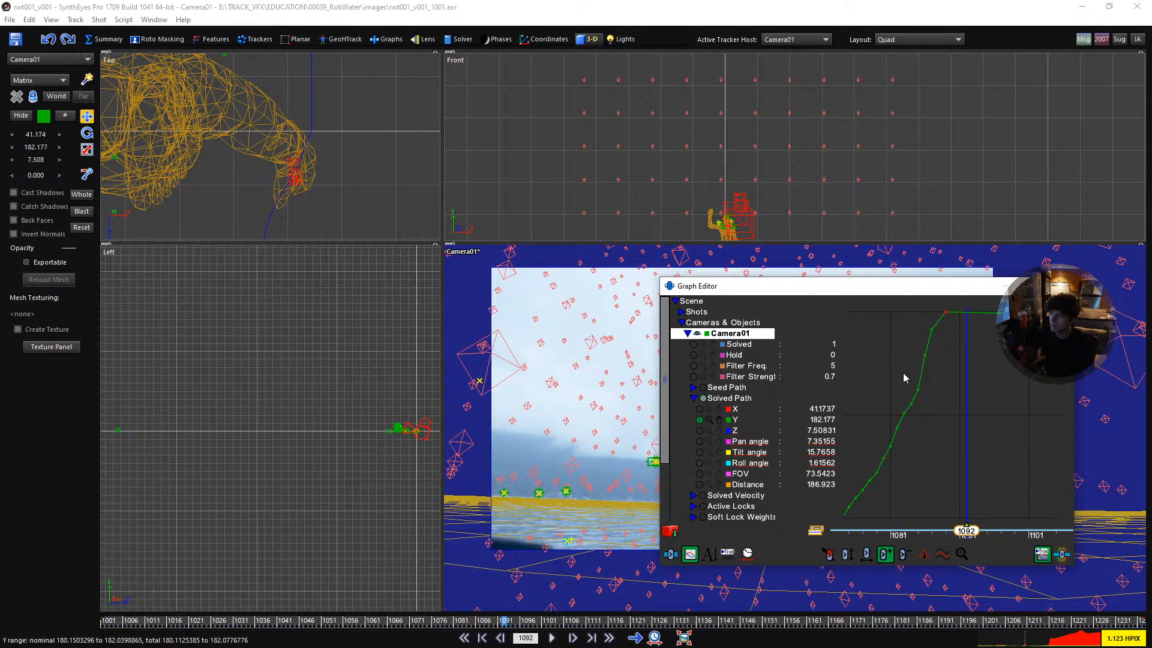
- Raise the Y curve with a key at frame 1094 to about 184.1, checking the neighbouring frames
key(Left)
key(Left)
key(Left)
key(Left)
key(Right)
key(Right)
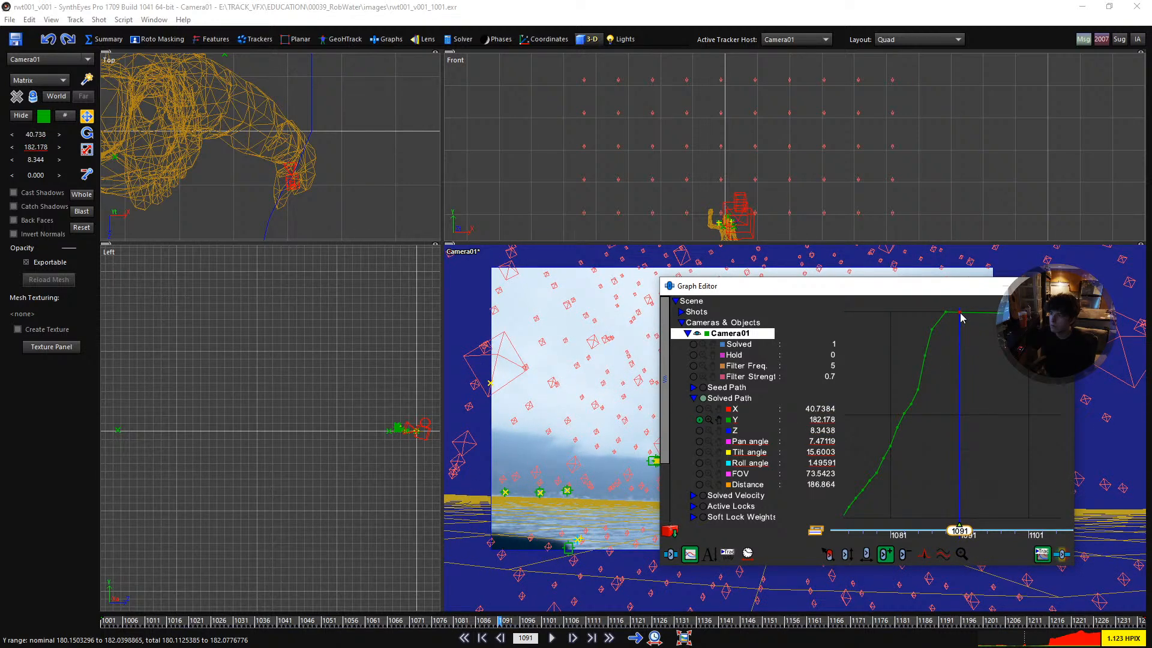
drag(981, 317, 981, 322)
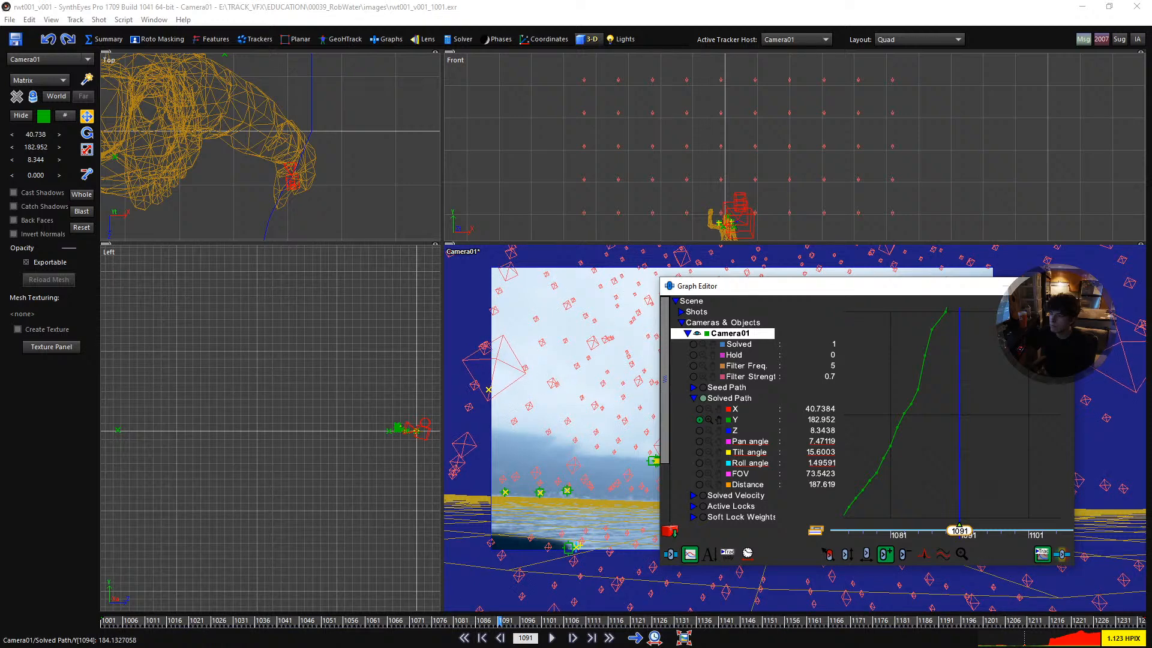
key(Right)
key(Left)
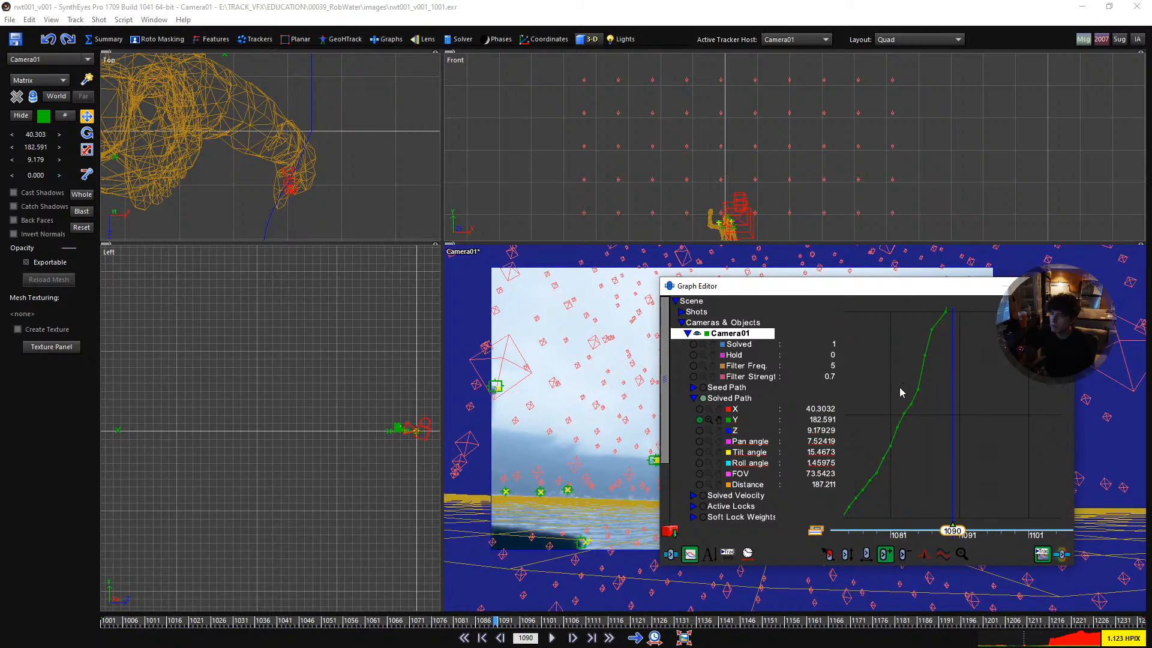
- Show the Z curve alongside Y and lower Z at frame 1093 to about 4.3
click(709, 430)
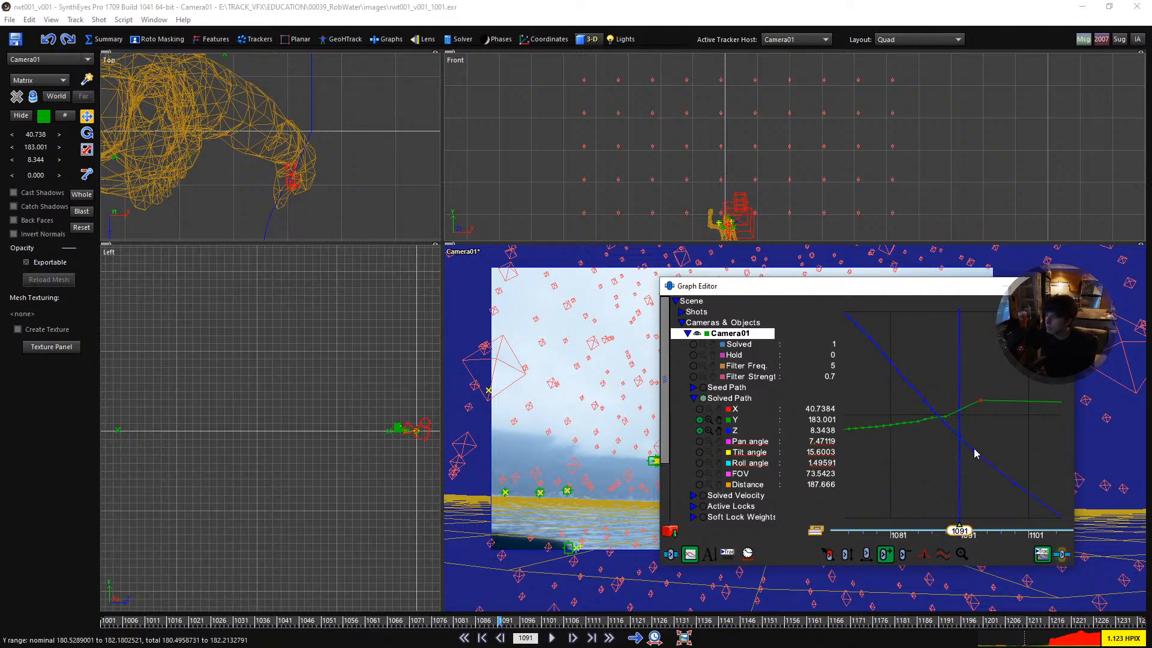
drag(972, 450, 973, 467)
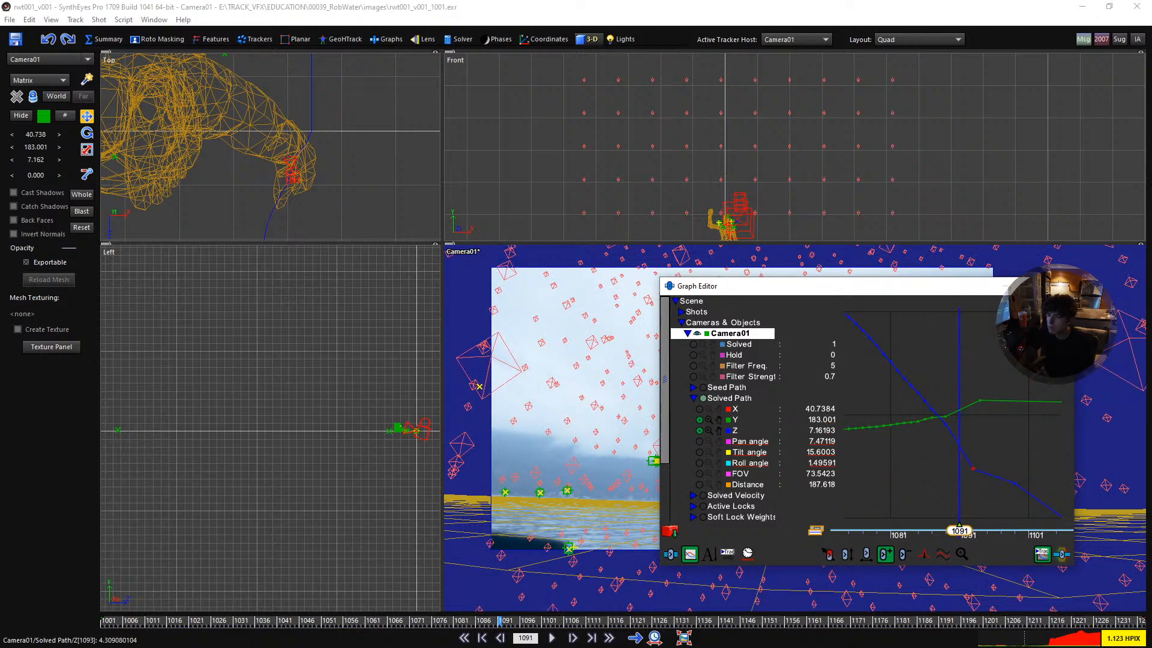
click(579, 538)
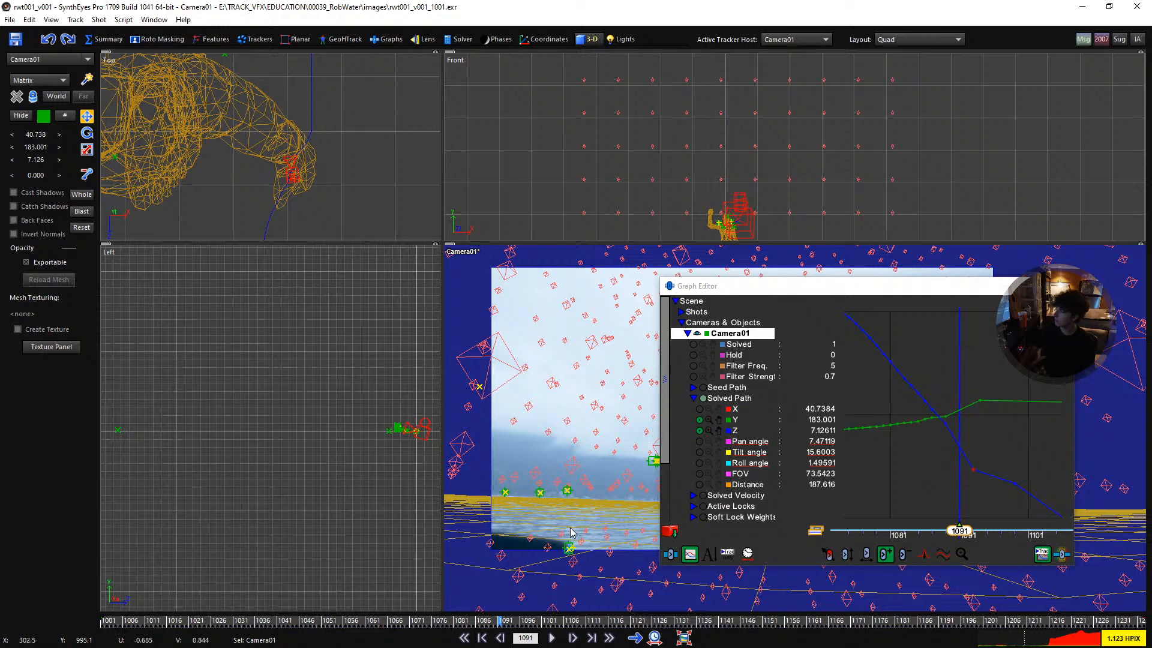
click(720, 504)
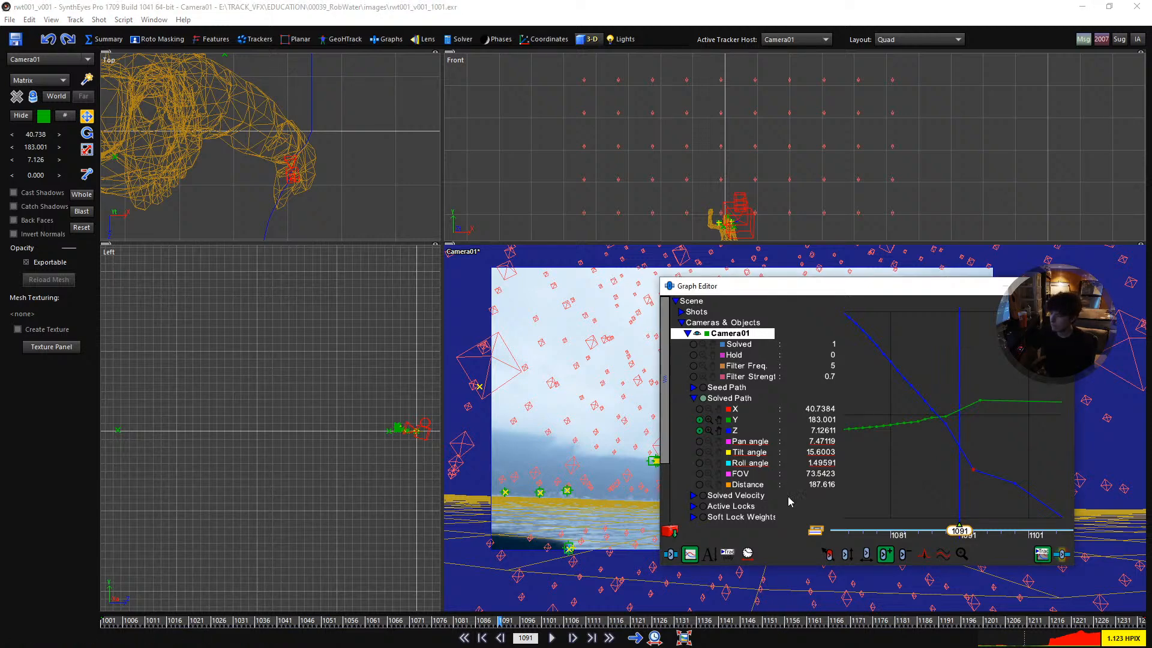
- Lower the Z curve's key at frame 1099 so the descent continues from frame 1093
middle_drag(1005, 447, 948, 429)
scroll(951, 482, up, 1)
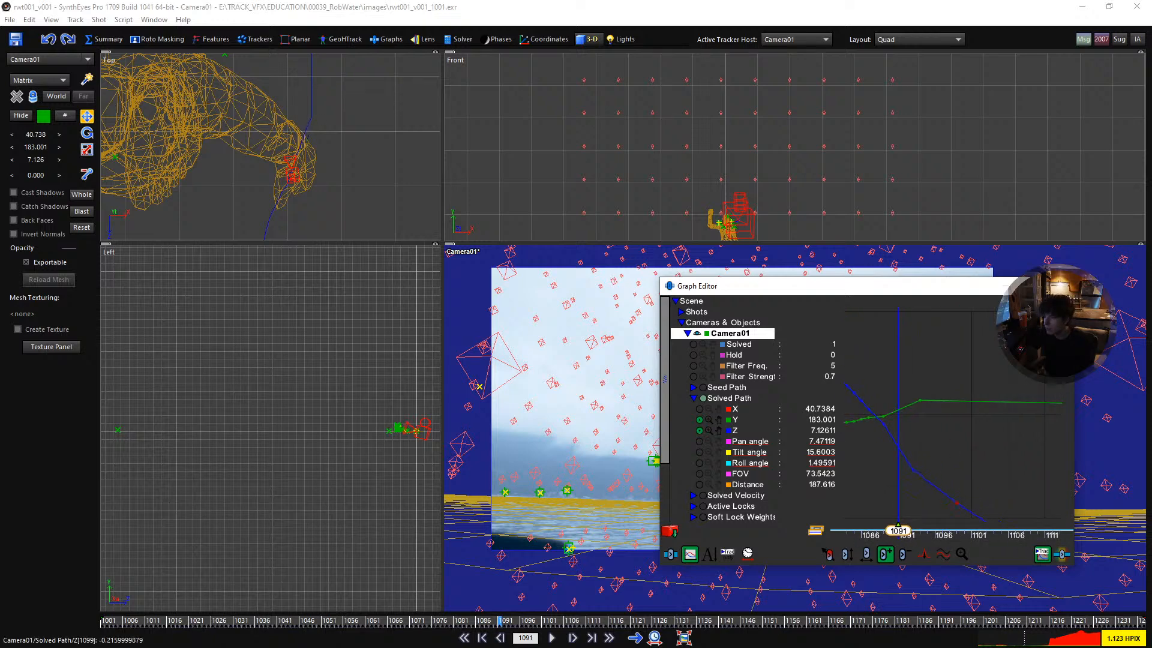
key(ctrl+z)
scroll(844, 431, down, 2)
scroll(965, 445, down, 5)
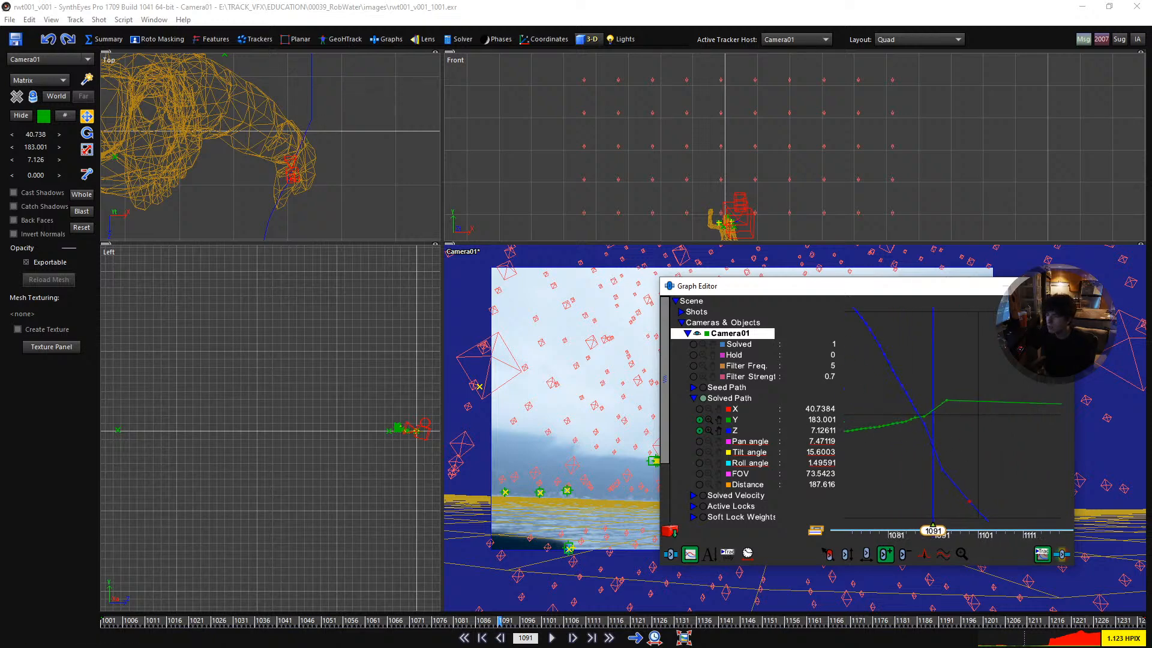
- Raise the Y curve with a key near frame 1120 and lift its end at frame 1211 to about 188.27
middle_drag(965, 445, 917, 457)
scroll(918, 456, down, 4)
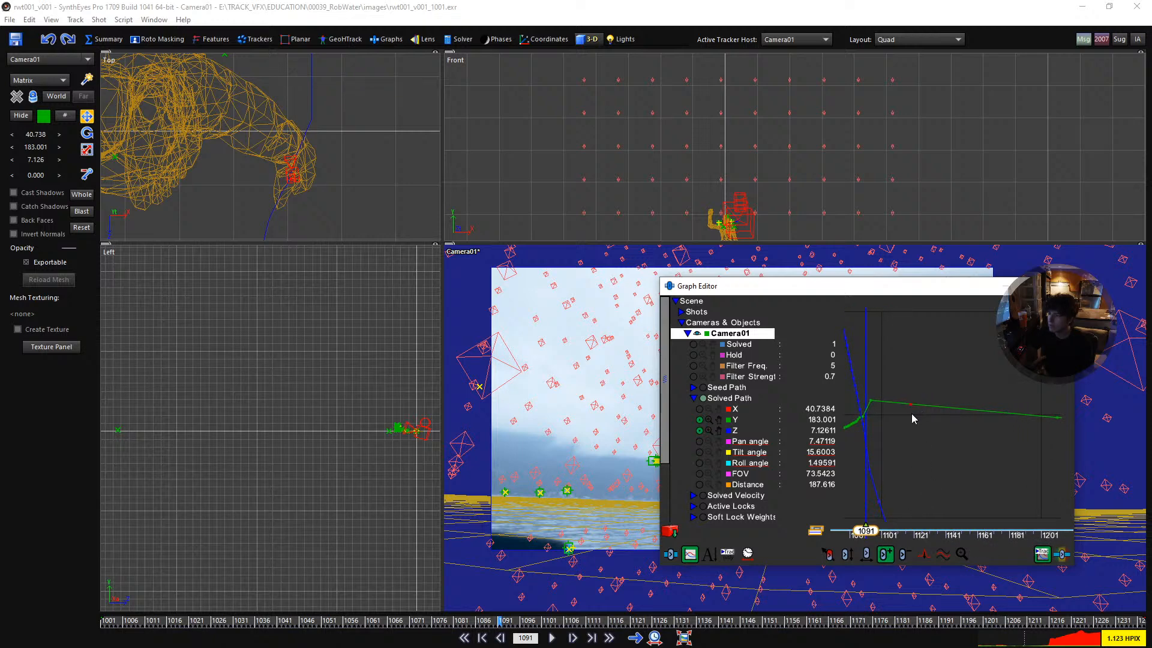
drag(912, 404, 915, 384)
drag(1058, 422, 1058, 367)
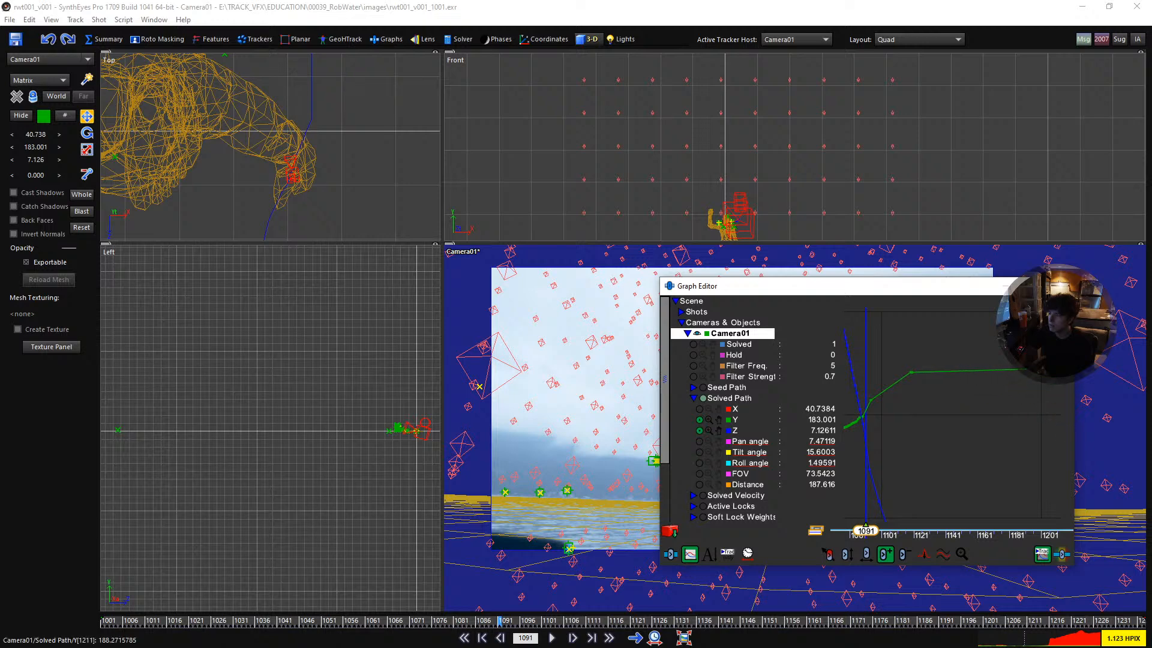
middle_drag(922, 410, 975, 409)
right_drag(975, 408, 1001, 408)
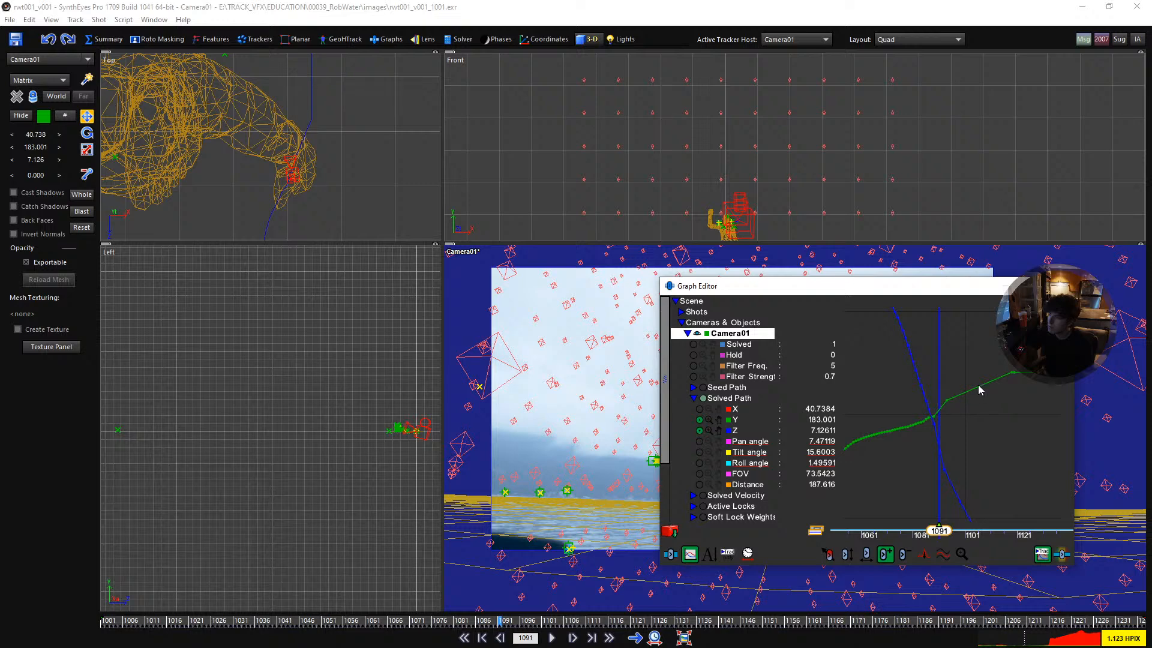
- Raise the Y curve slightly with a key near frame 1106 to round off the rise
drag(978, 387, 978, 380)
middle_drag(952, 410, 963, 409)
right_drag(963, 409, 915, 409)
middle_drag(914, 409, 910, 409)
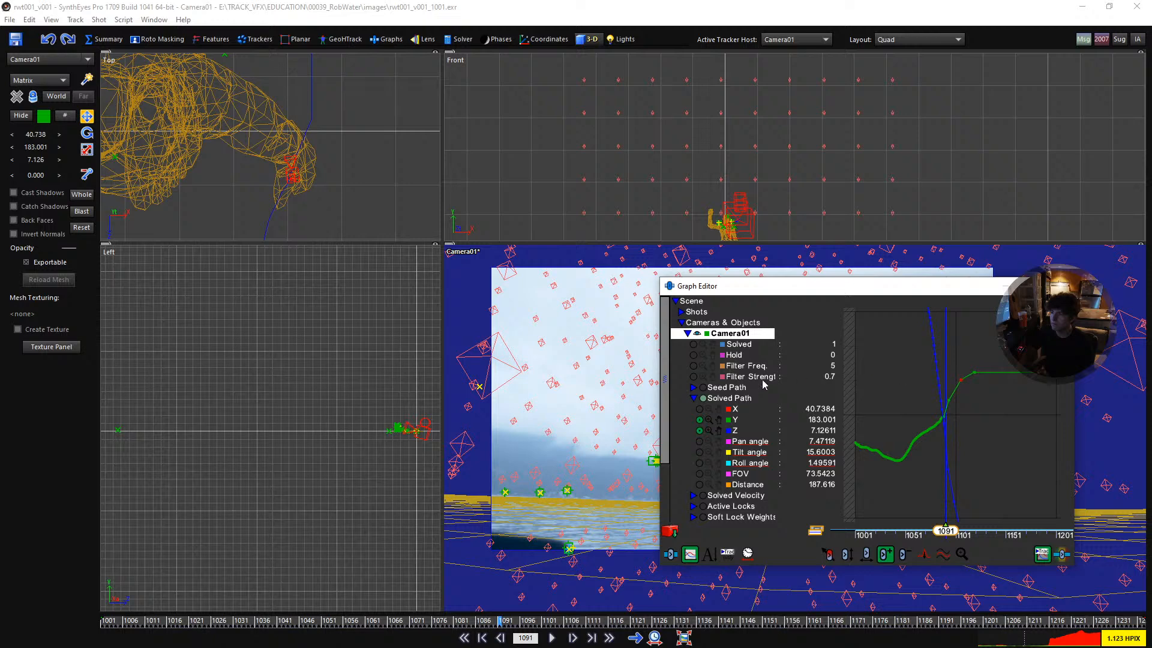
- Display the X, Y and Z curves together and step through frames 1089 to 1094 to check the camera motion
double_click(718, 421)
right_drag(979, 409, 1012, 409)
middle_drag(936, 399, 954, 397)
right_drag(954, 398, 978, 400)
middle_drag(918, 410, 948, 411)
key(s)
key(s)
key(s)
key(s)
key(d)
key(d)
key(d)
key(d)
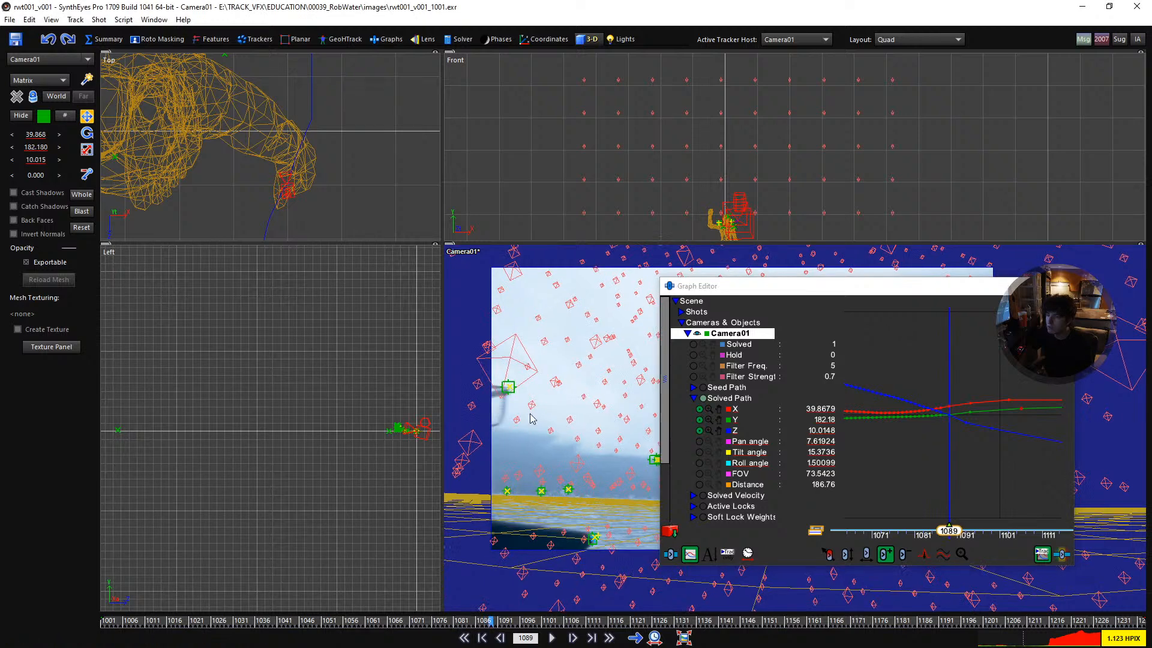
key(d)
key(d)
key(d)
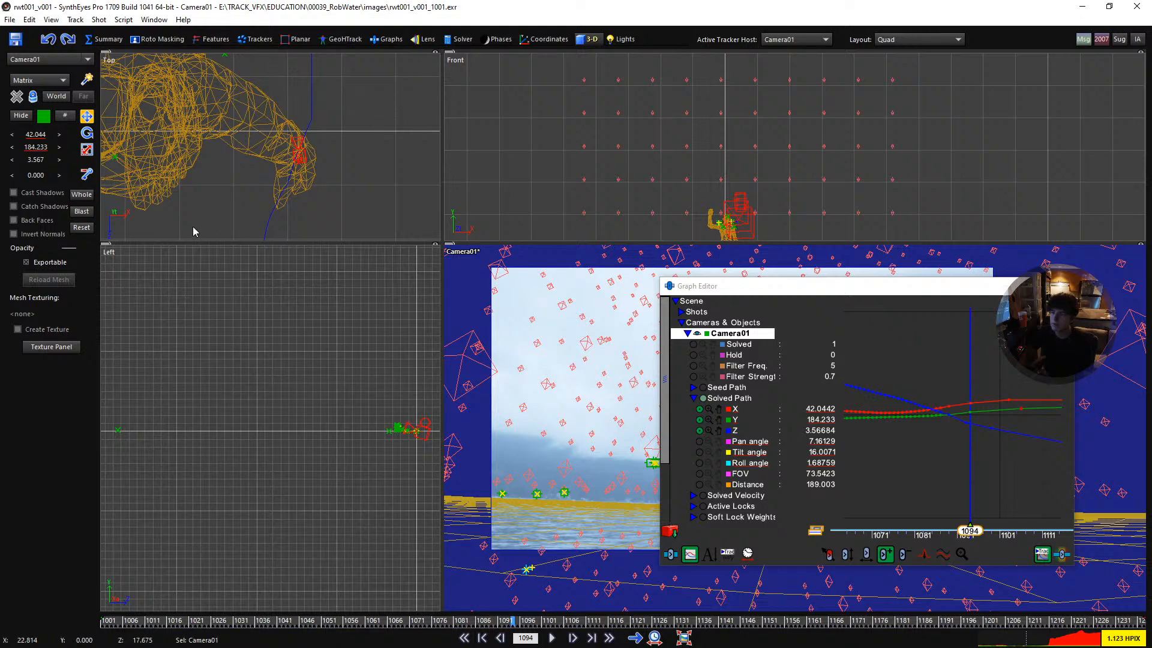
- Open the solver's path filtering controls and set the filter strength to 1 at frame 1094
click(459, 39)
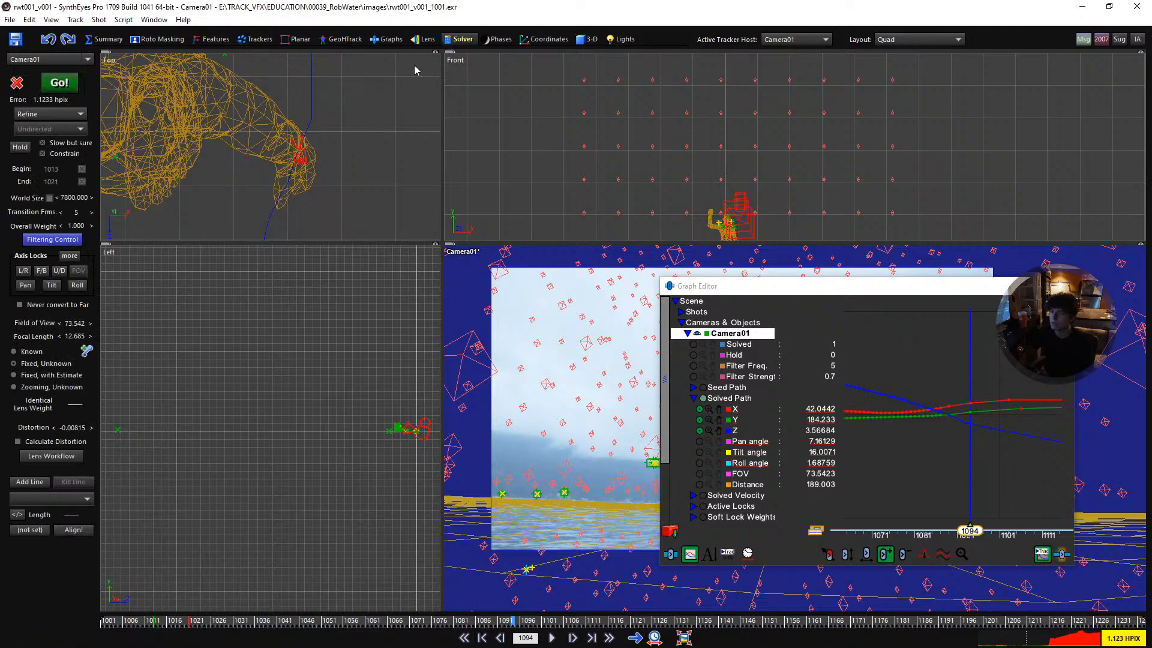
click(60, 240)
drag(198, 327, 256, 405)
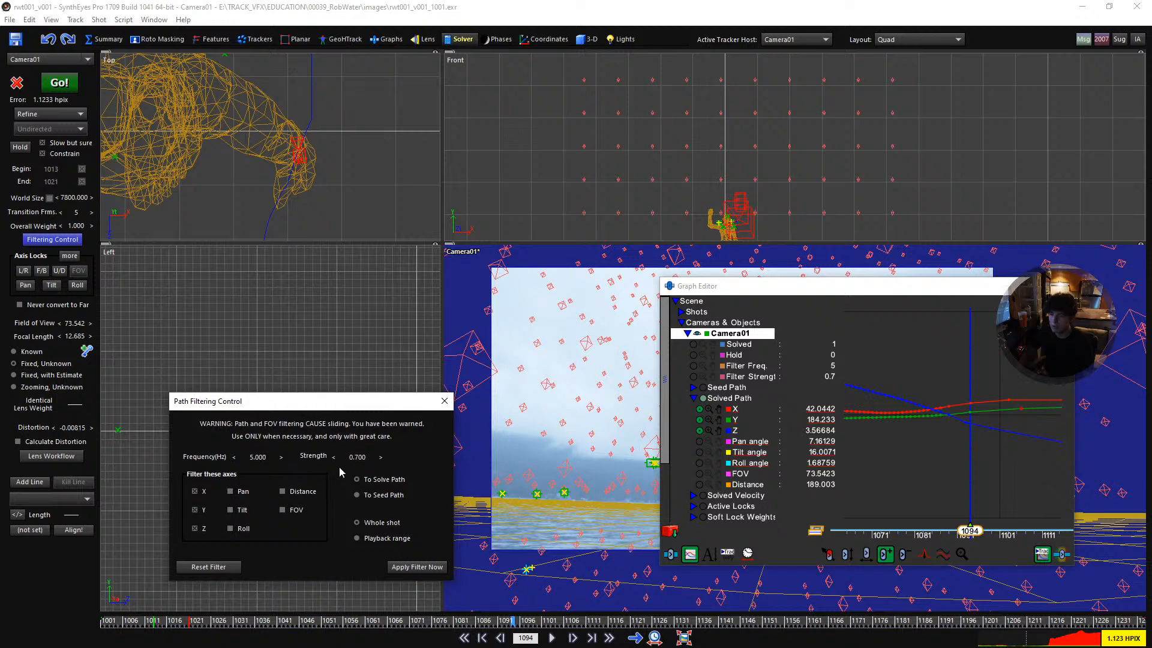
double_click(356, 459)
text(1)
key(Return)
- Set the path filter strength to 0 at frame 1090 and return to the first frame of the shot
key(s)
key(s)
key(s)
key(s)
key(s)
key(s)
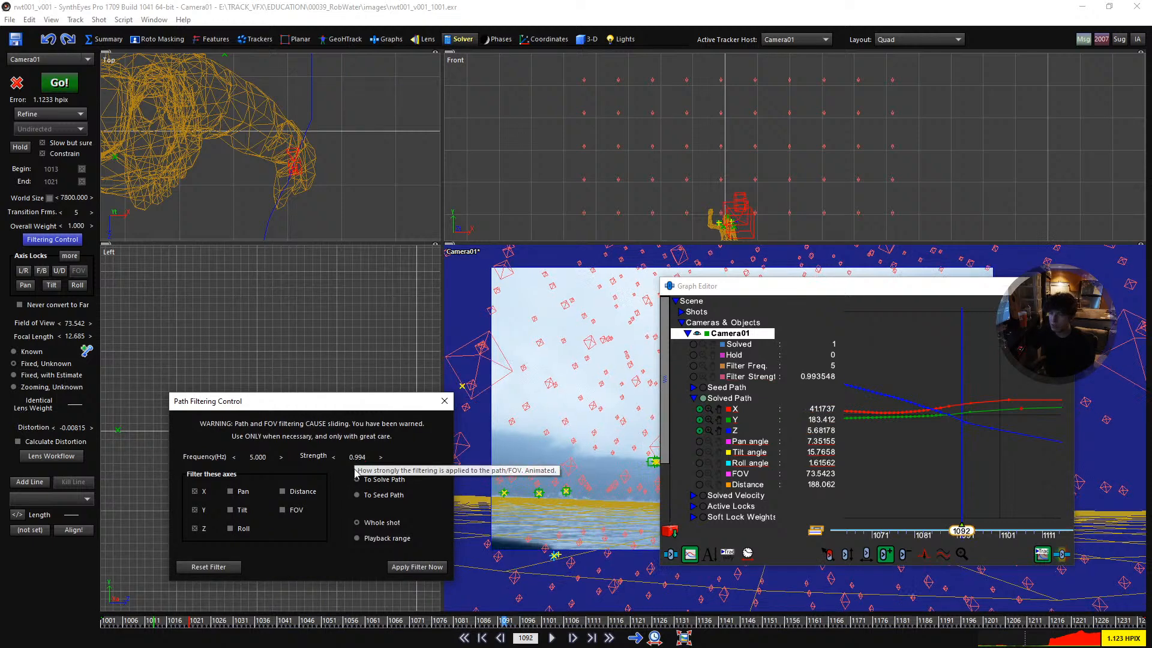
key(d)
key(d)
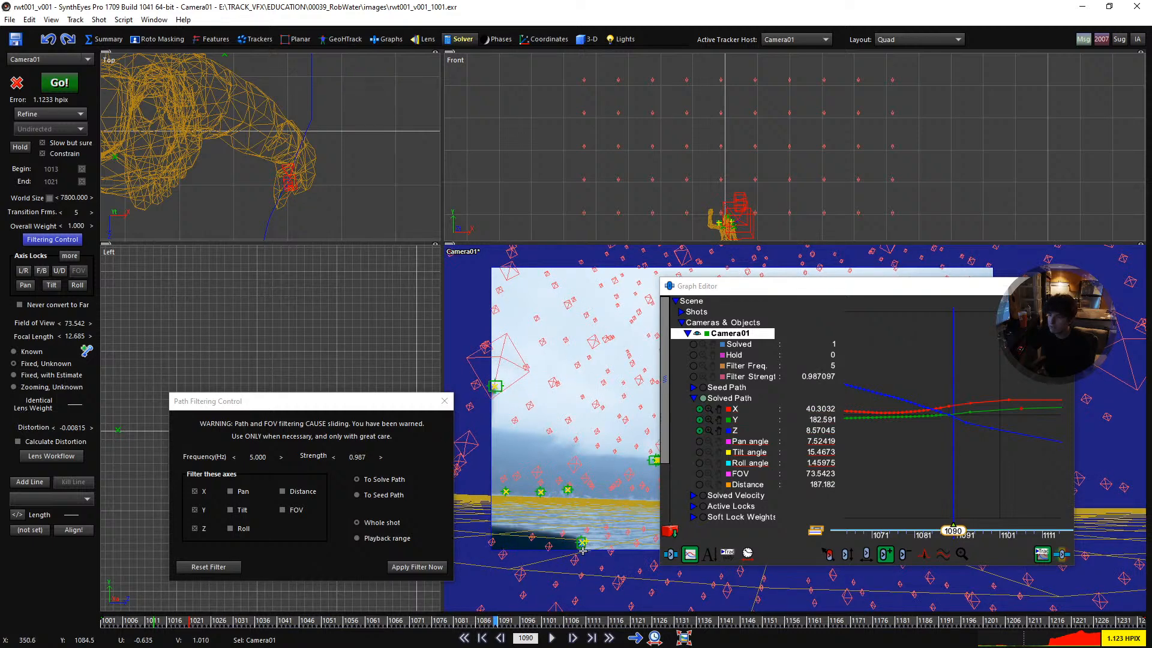
double_click(357, 460)
text(0)
key(Return)
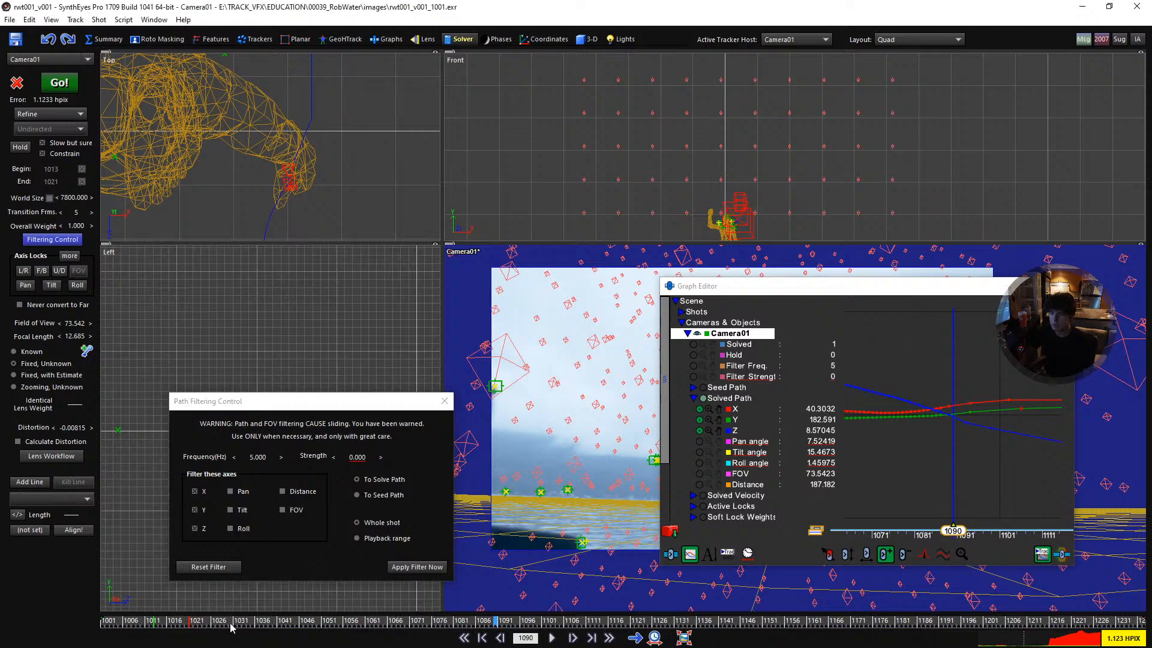
drag(497, 628, 109, 621)
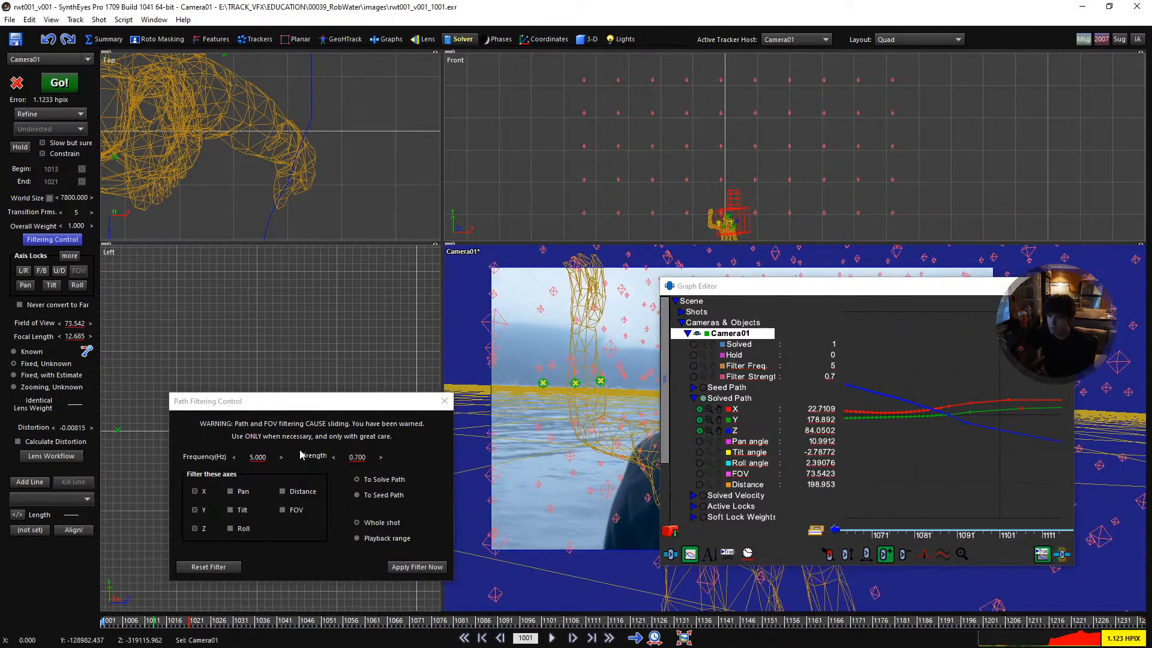
- Clear the filter strength key at the first frame and apply the path filter to the solved path
right_click(366, 459)
drag(152, 625, 971, 608)
scroll(949, 495, down, 7)
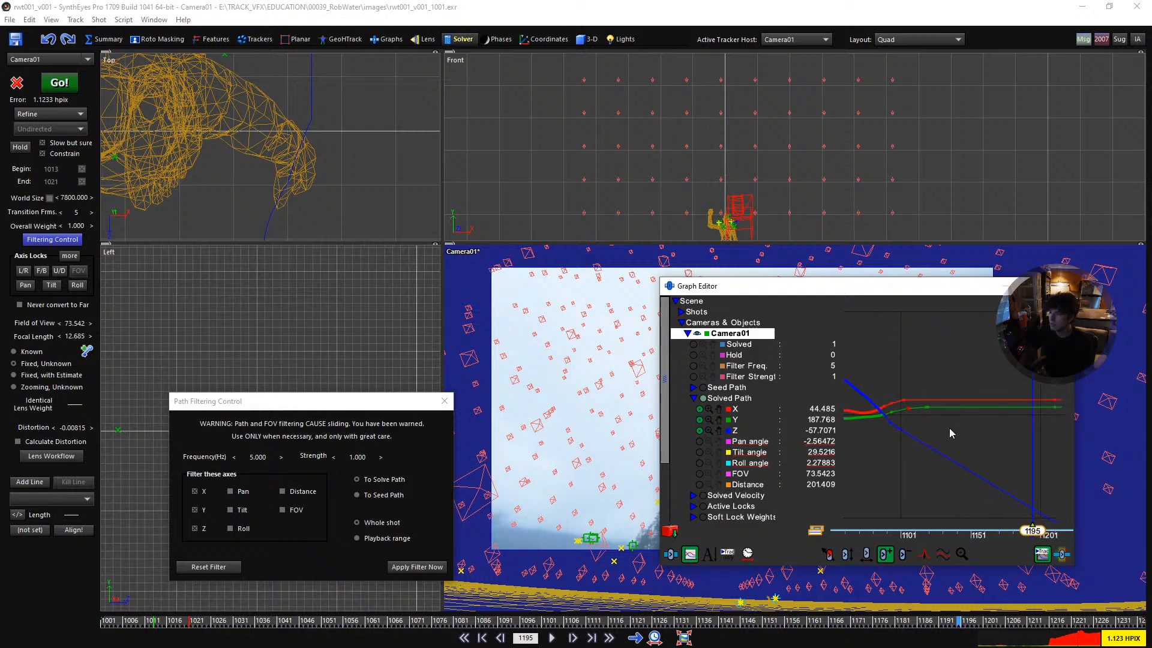
click(407, 567)
click(407, 570)
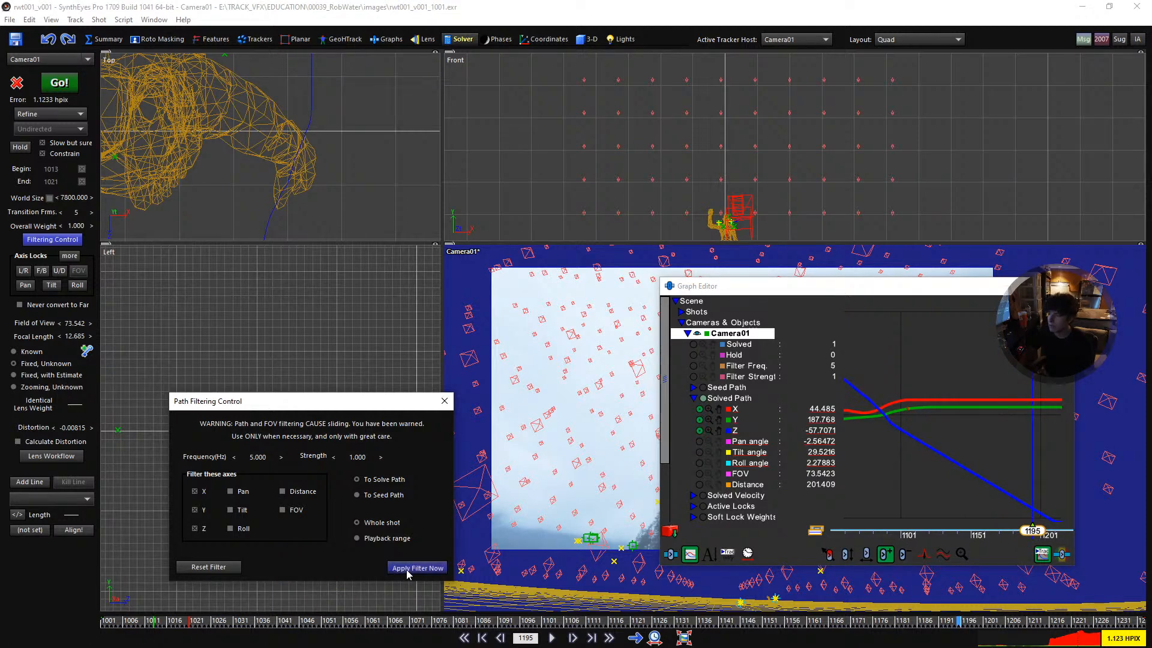
- Apply the path filter once more and inspect the X, Y and Z curves around the kink
scroll(996, 444, up, 1)
middle_drag(996, 444, 1071, 446)
scroll(973, 445, up, 4)
scroll(1061, 447, down, 4)
middle_drag(900, 444, 933, 442)
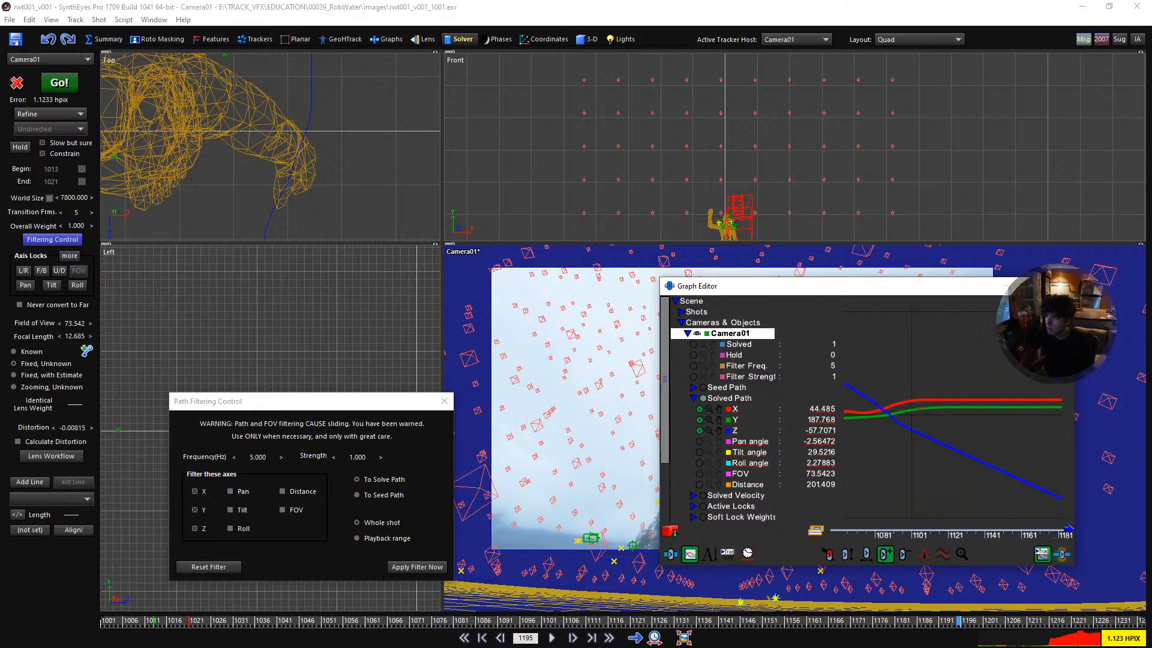
click(416, 567)
scroll(927, 469, down, 2)
middle_drag(1029, 469, 950, 468)
- Close the path filtering controls and play the shot in the full camera view to check the filtered motion
key(space)
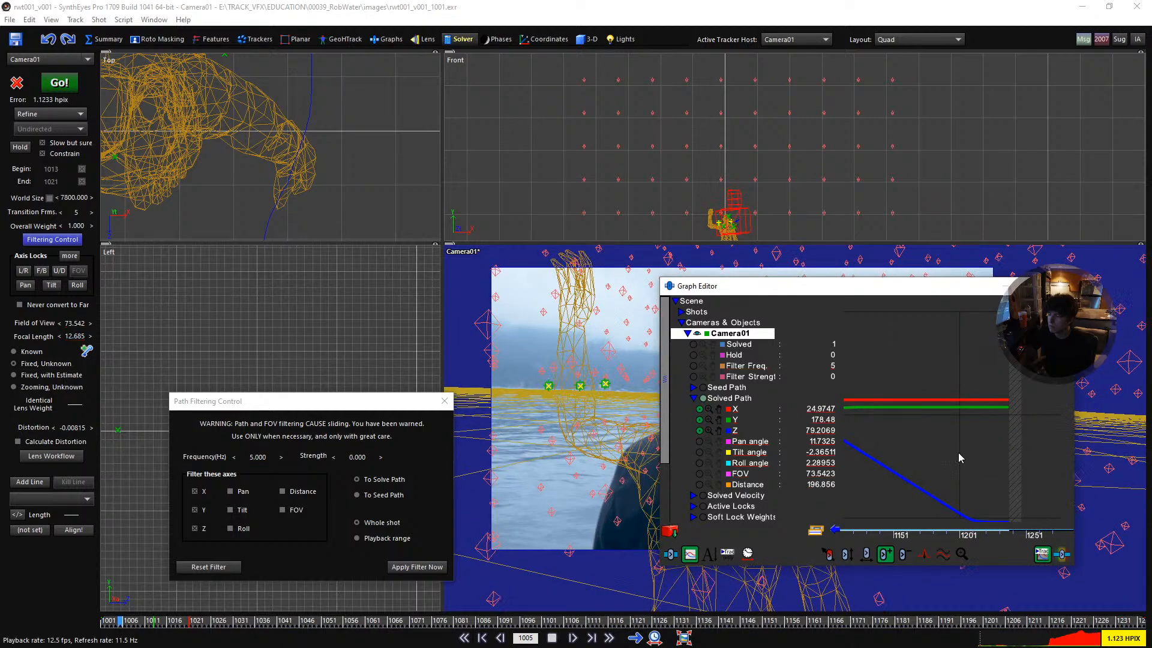
key(F5)
scroll(524, 341, down, 3)
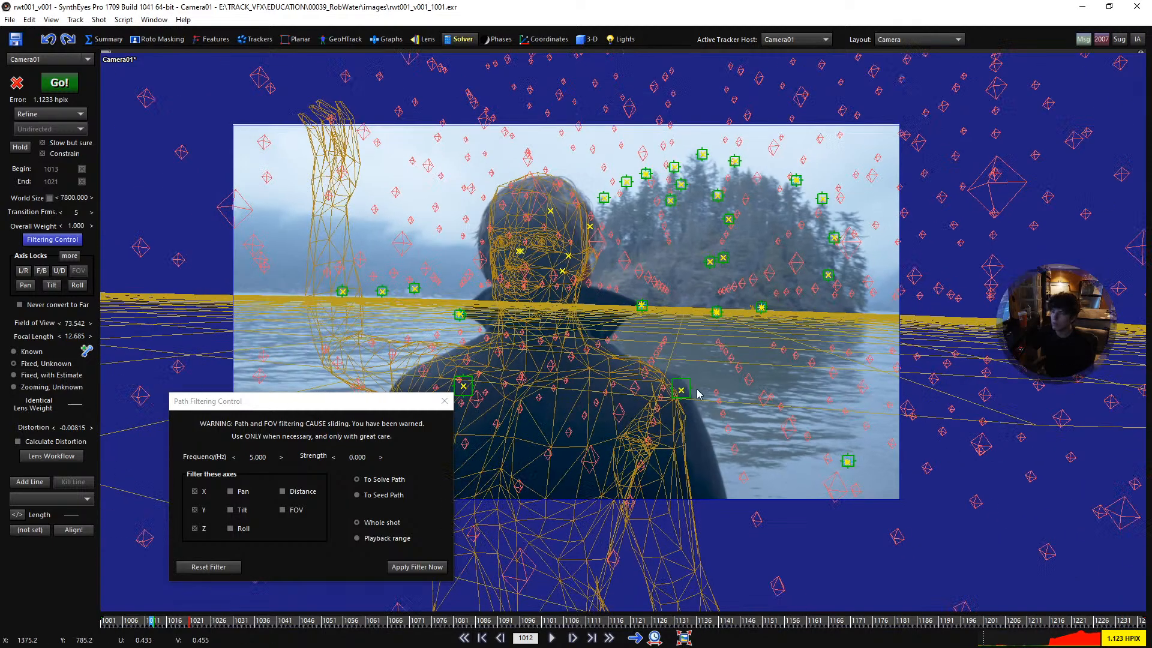
middle_drag(524, 342, 573, 365)
scroll(573, 365, up, 2)
click(444, 401)
key(space)
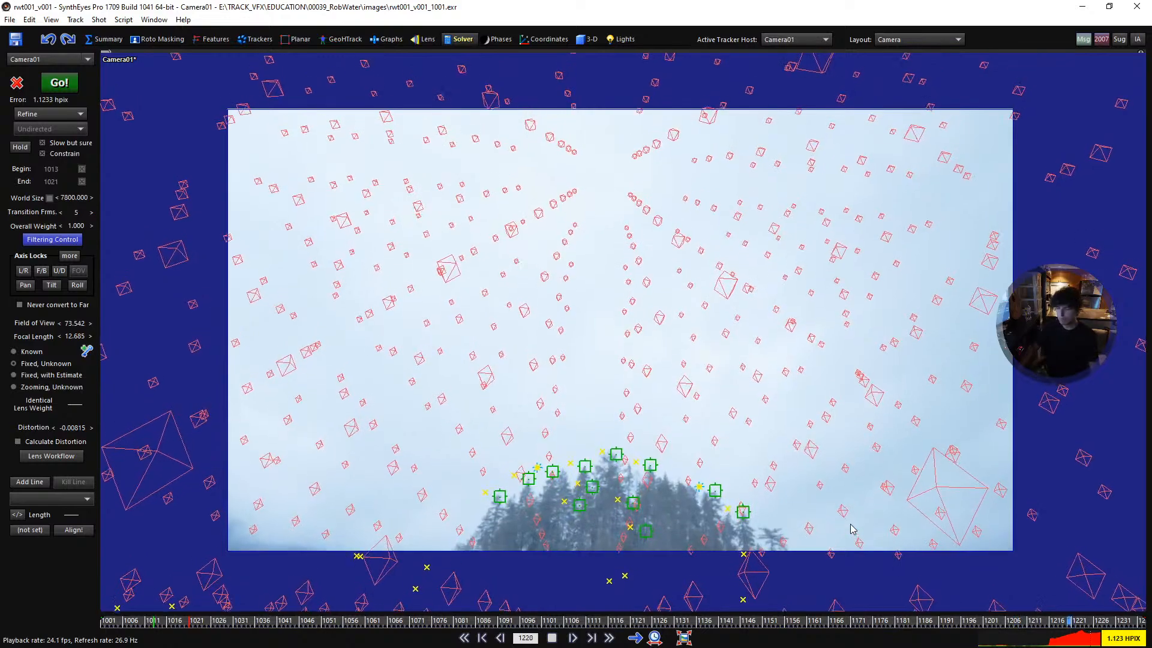
key(space)
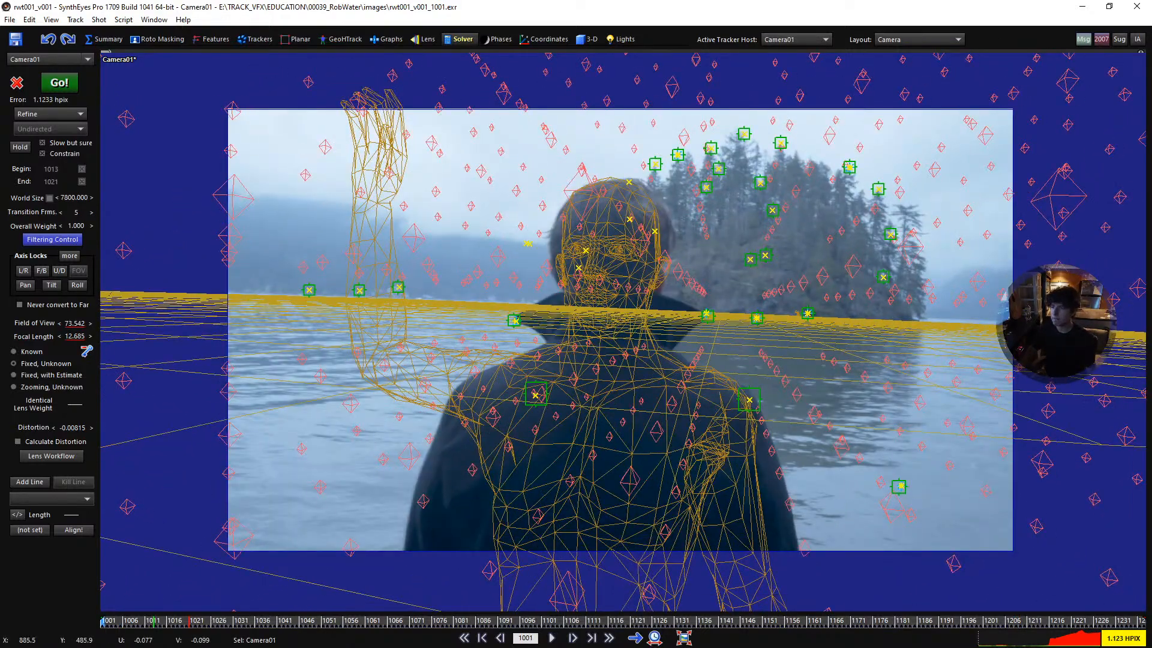
scroll(589, 307, up, 1)
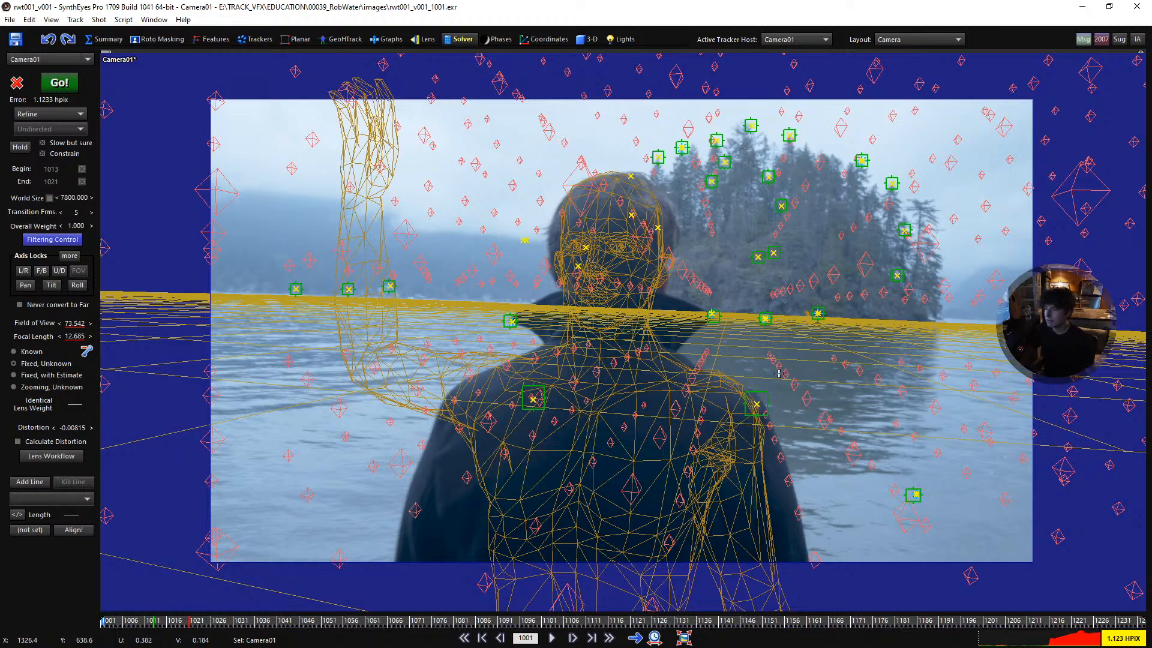
key(space)
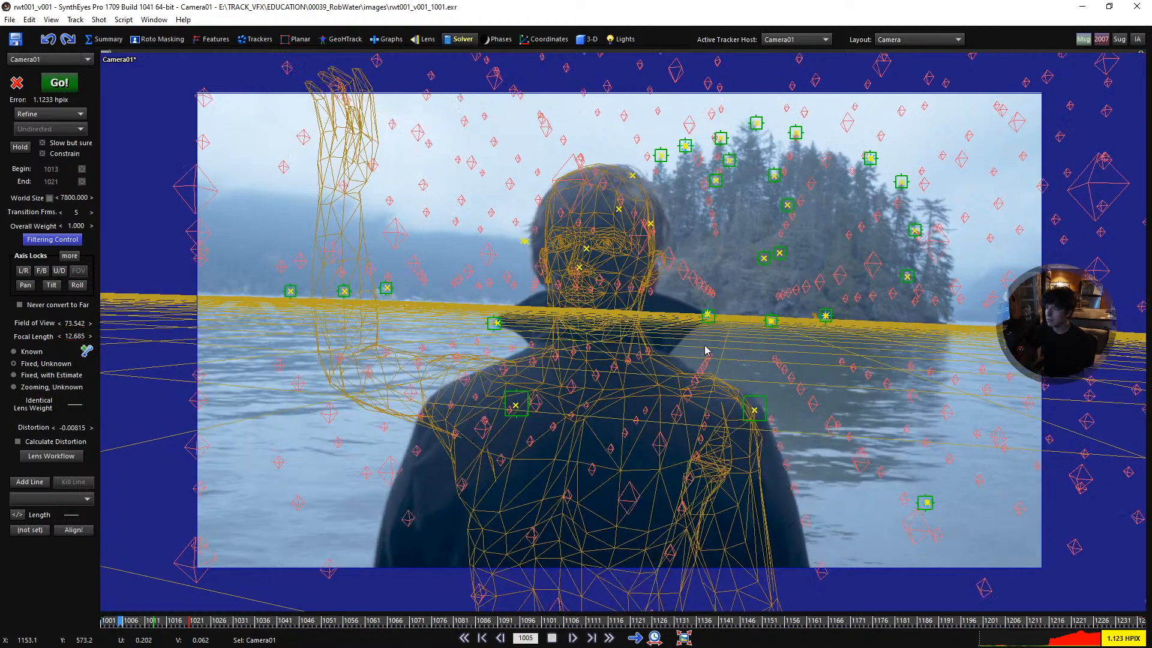
key(space)
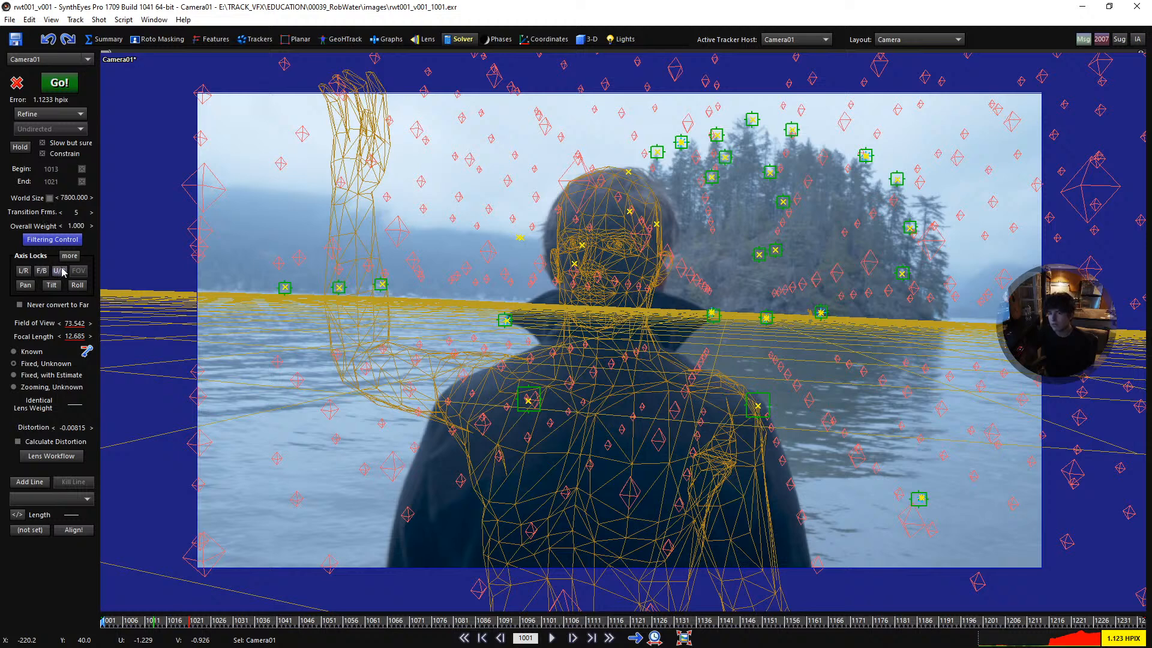
- Open the hard and soft lock controls, lock all three camera position axes from frame 1001, and copy the solved path into the seed path
click(77, 256)
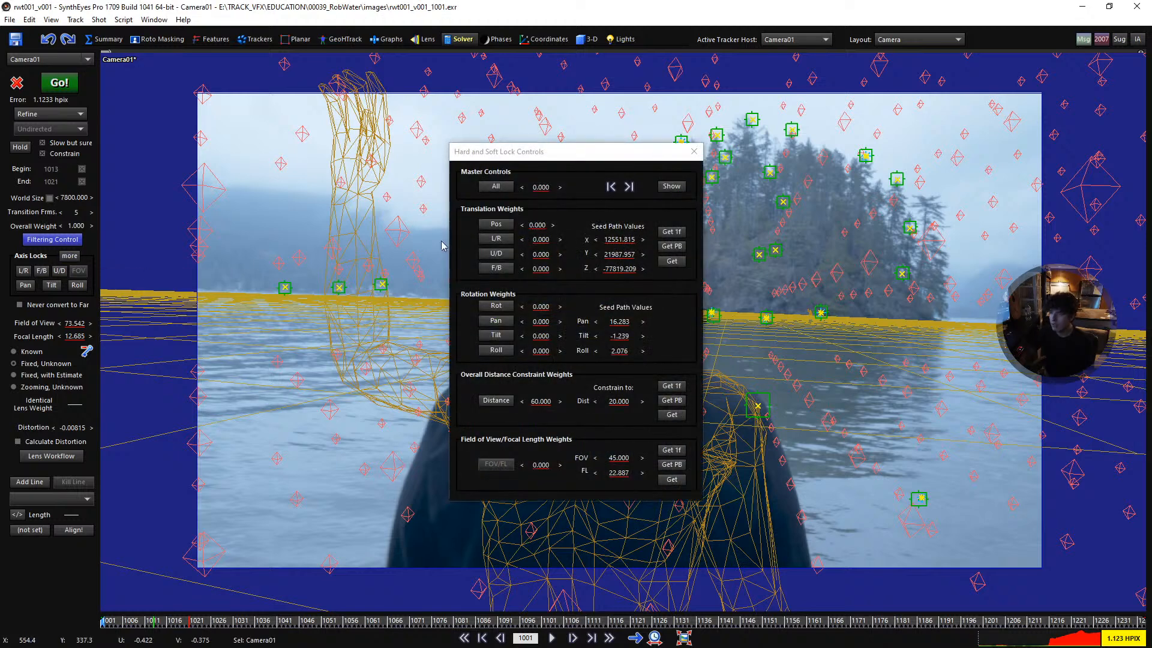
drag(505, 157, 543, 161)
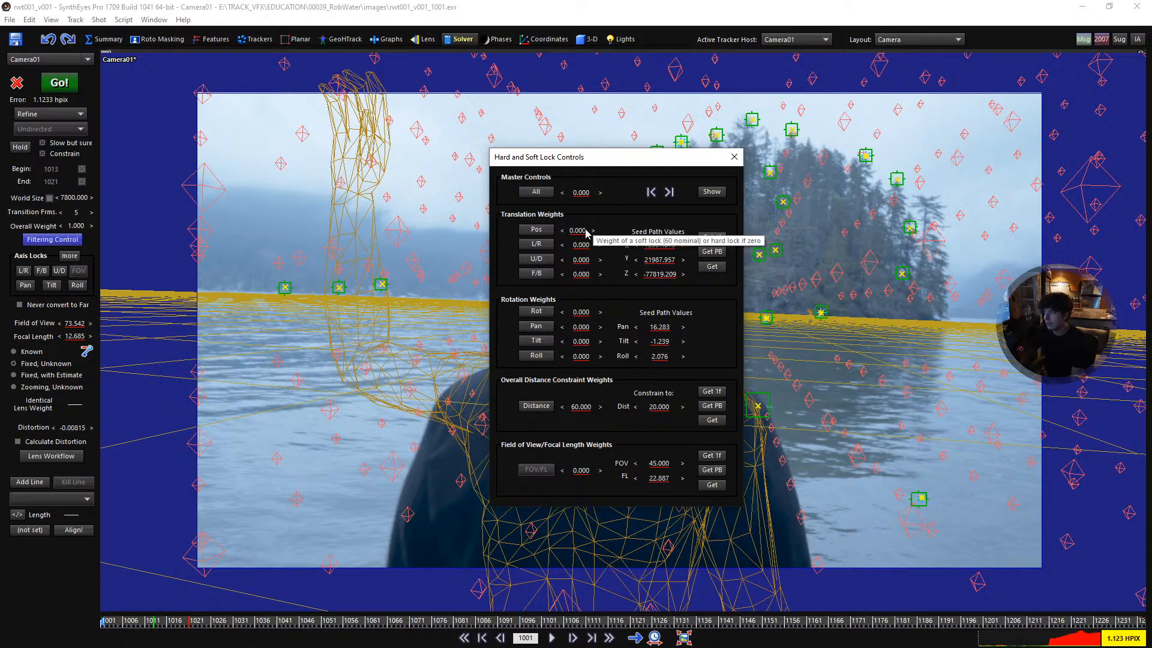
drag(126, 626, 102, 528)
click(538, 230)
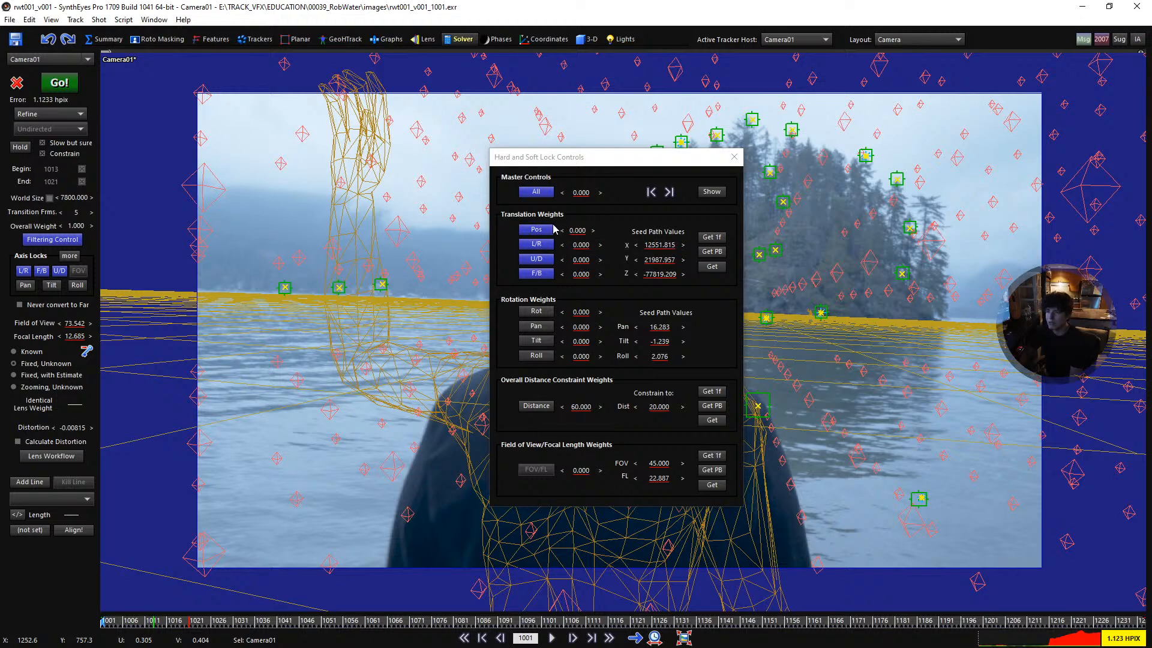
click(711, 267)
click(580, 364)
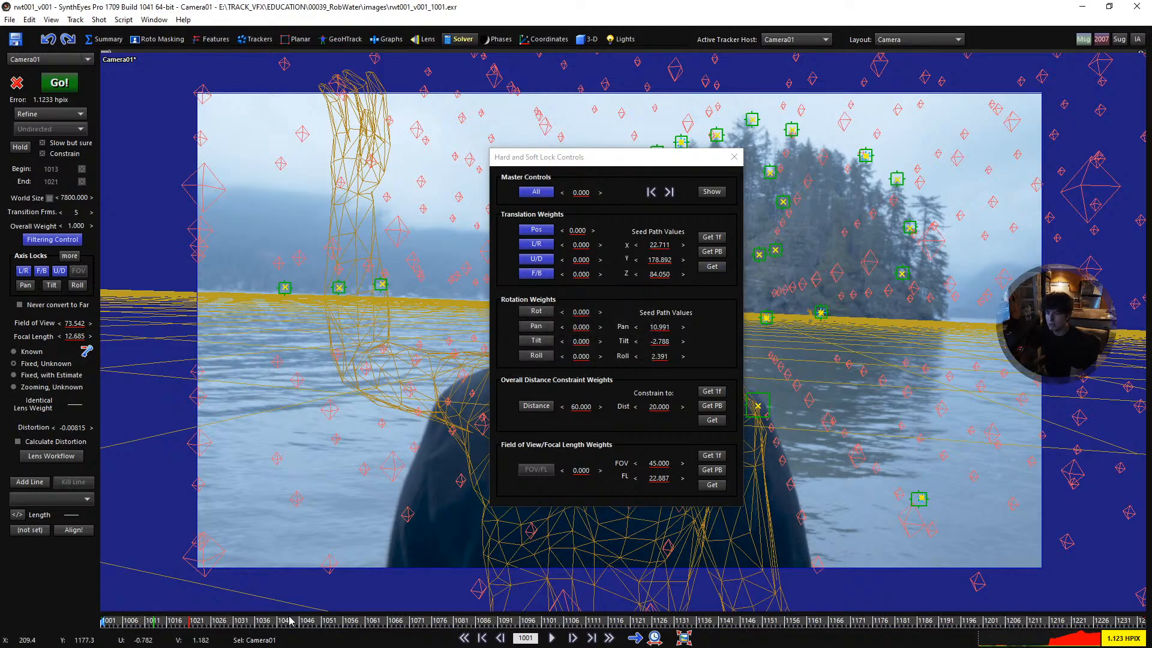
- Scrub through the shot to check the position locks and seed path values, return to frame 1001 and close the lock controls
click(668, 192)
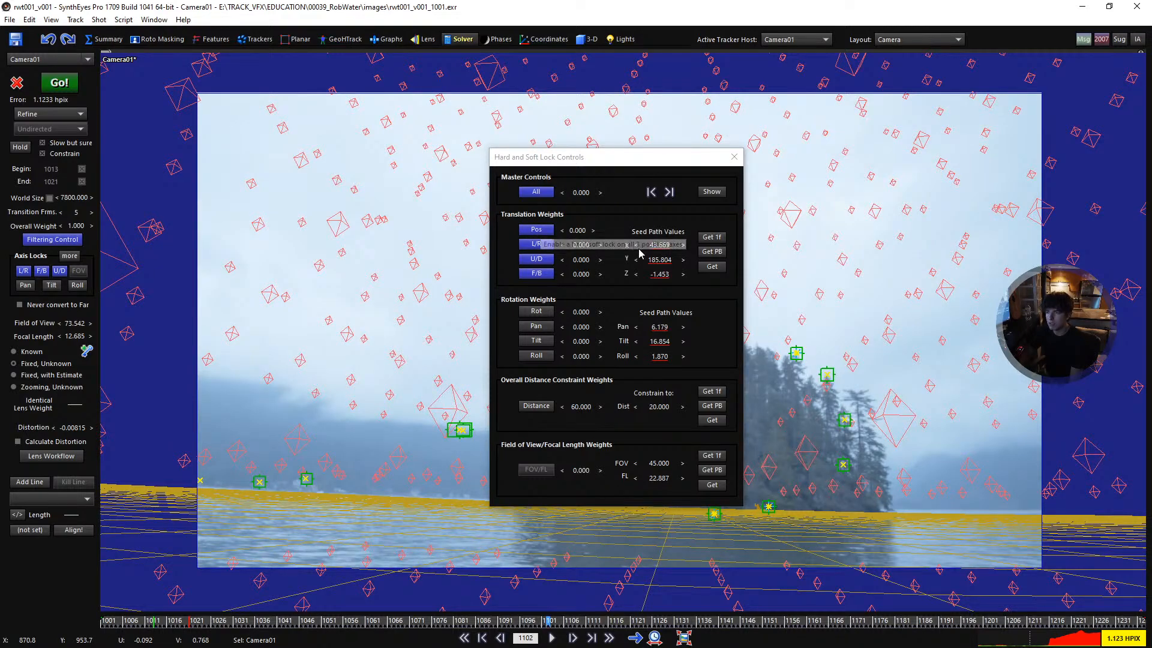
drag(519, 623, 92, 582)
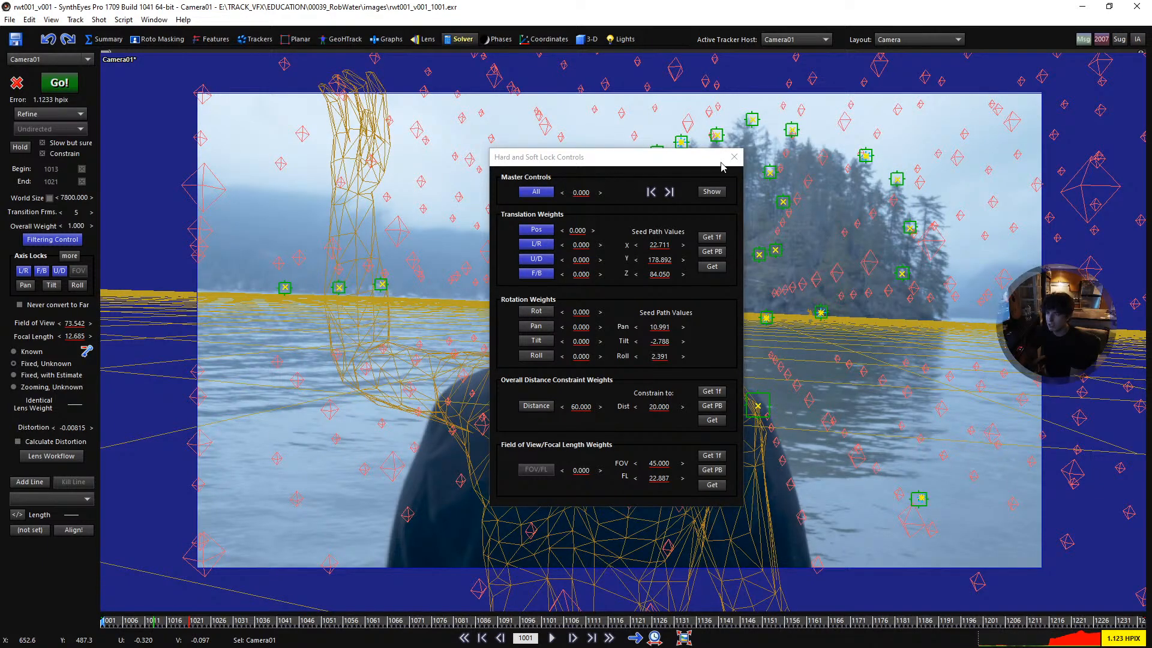
drag(264, 624, 415, 575)
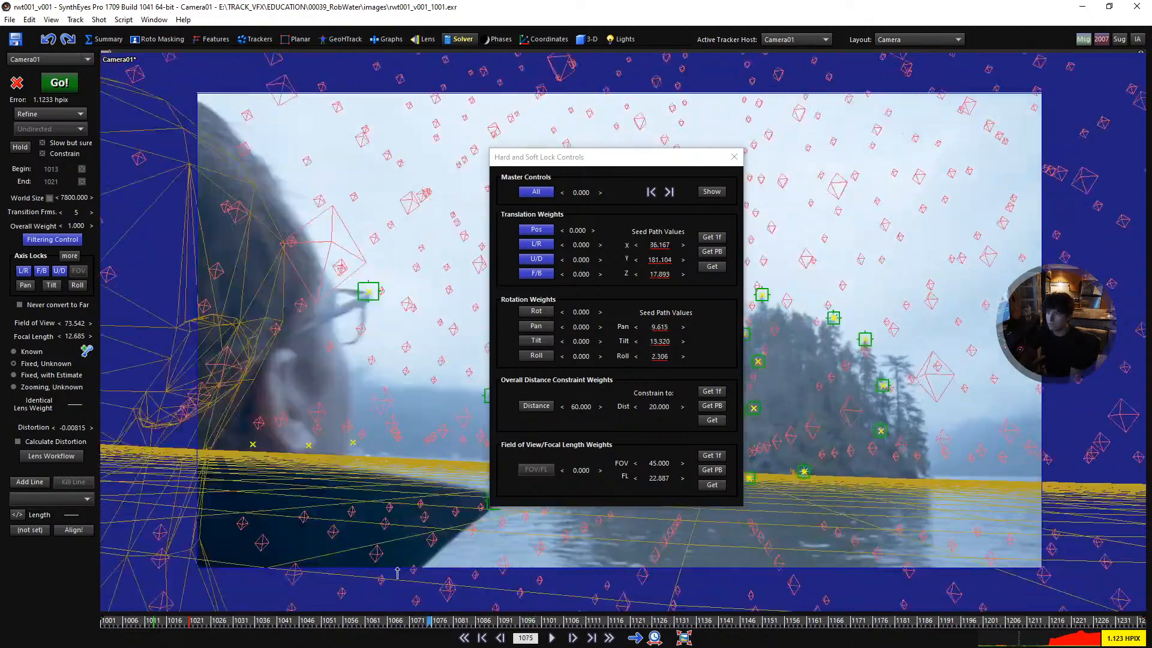
click(539, 232)
click(420, 622)
drag(425, 622, 10, 611)
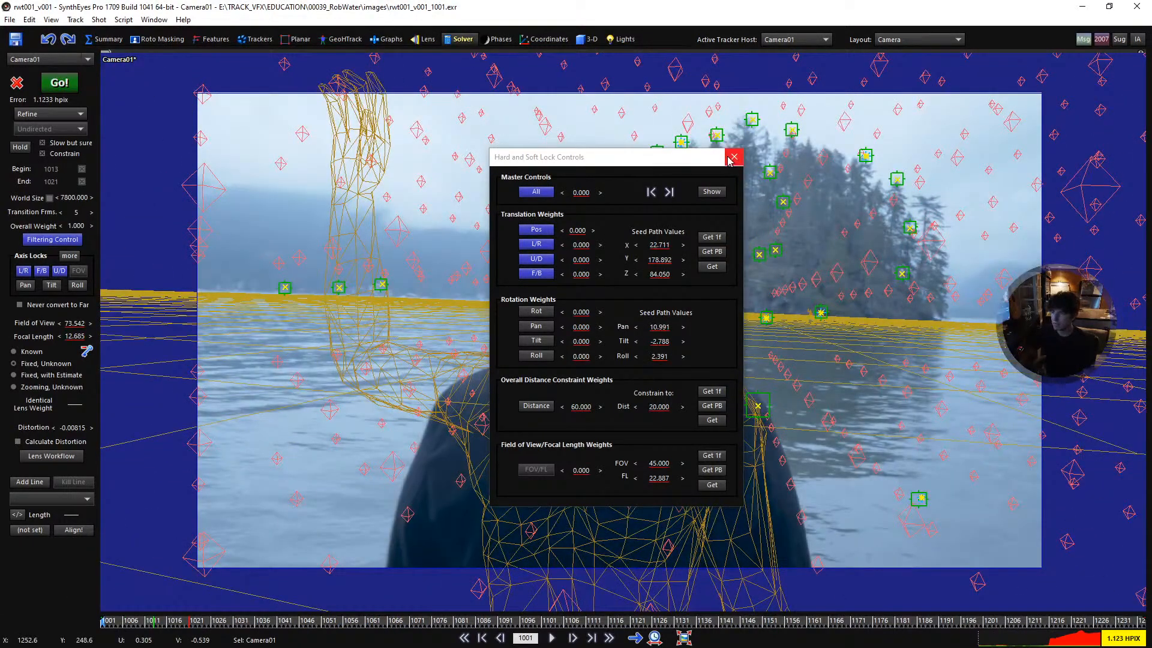
click(733, 158)
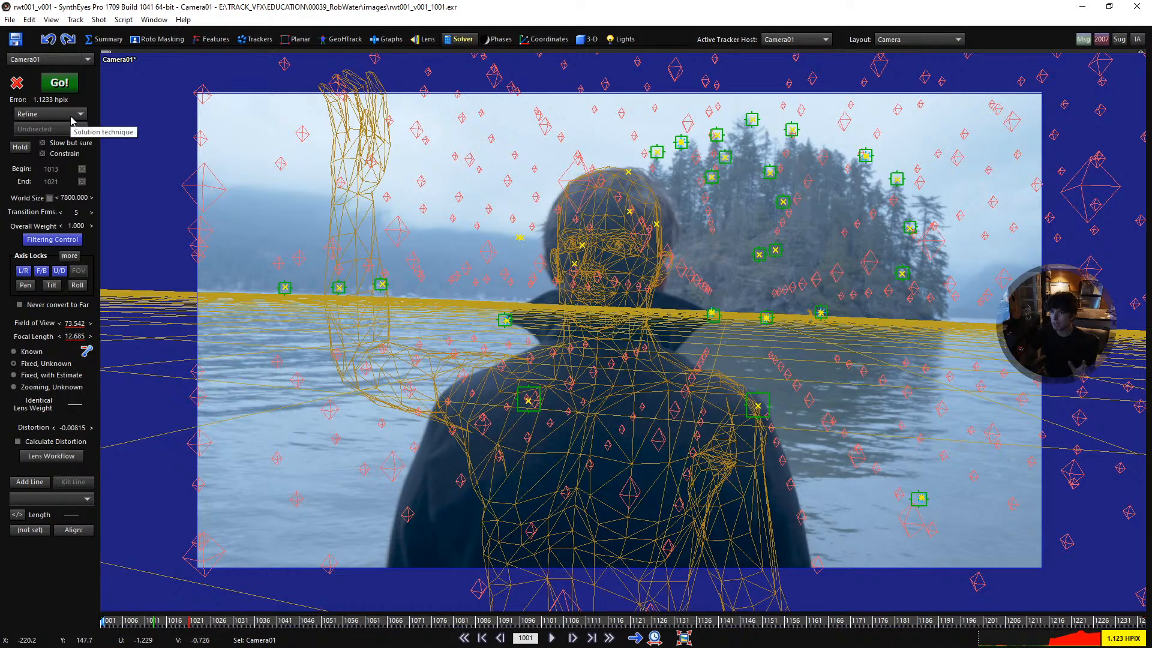
- Run the Refine solve with the camera position locked and return to the camera view
click(60, 83)
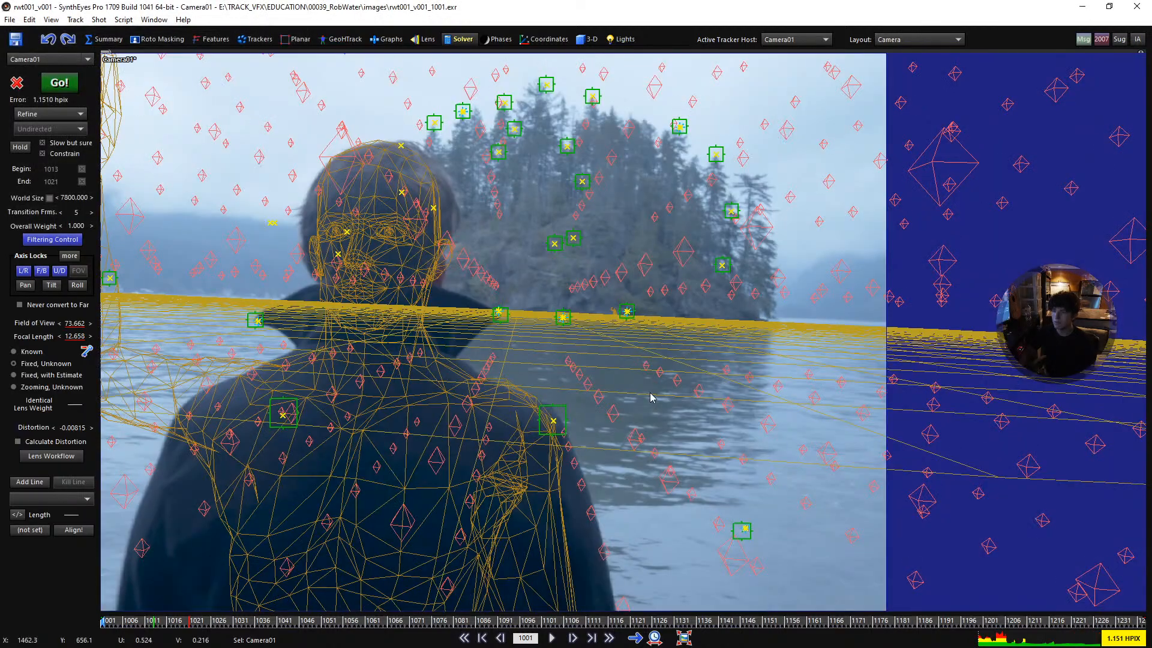
scroll(653, 398, down, 2)
middle_drag(356, 371, 555, 360)
scroll(520, 378, up, 1)
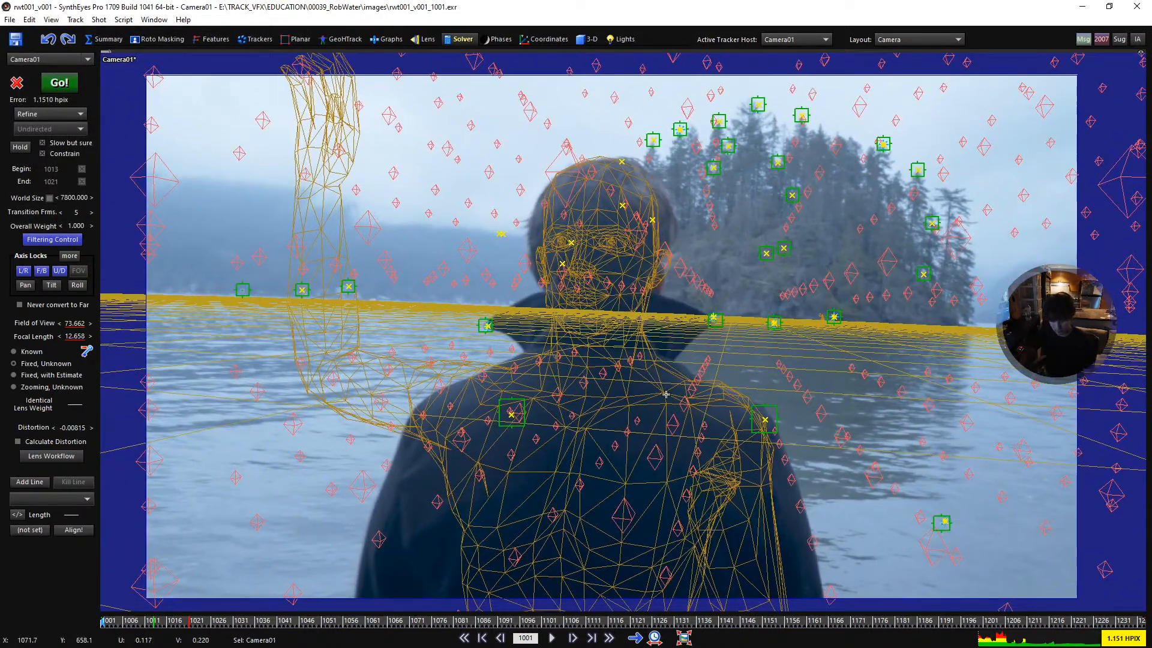
- Switch to the perspective view locked to Camera01 and bring the whole shot image into frame
key(p)
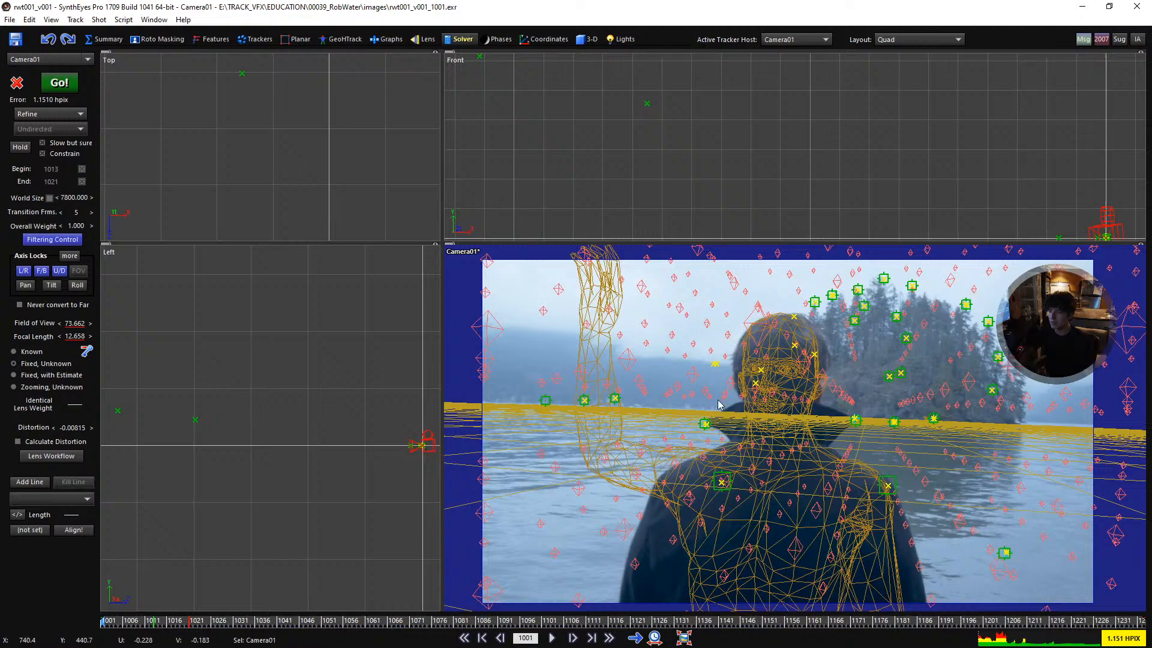
key(p)
scroll(581, 343, down, 3)
middle_drag(501, 360, 533, 363)
key(w)
mouse_move(445, 360)
middle_down()
mouse_move(545, 358)
mouse_move(562, 371)
middle_up()
scroll(527, 376, down, 1)
- Reduce the tracker size in the scene settings so the tracker markers no longer cover the perspective view
right_click(752, 334)
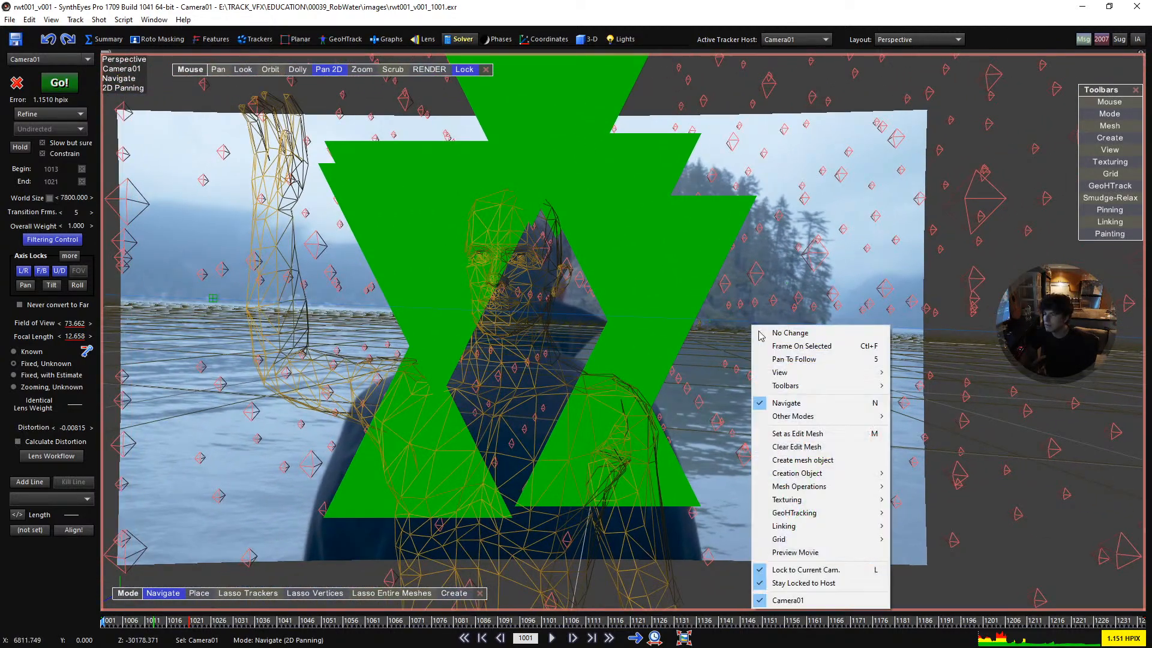
mouse_move(851, 389)
mouse_move(861, 504)
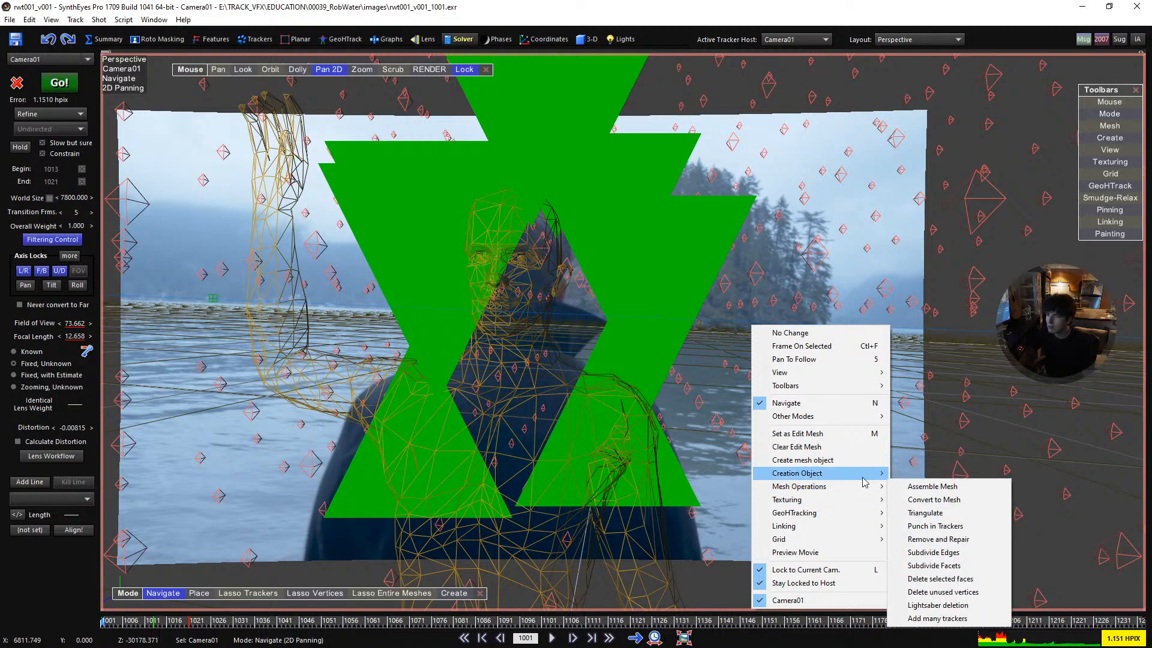
click(36, 22)
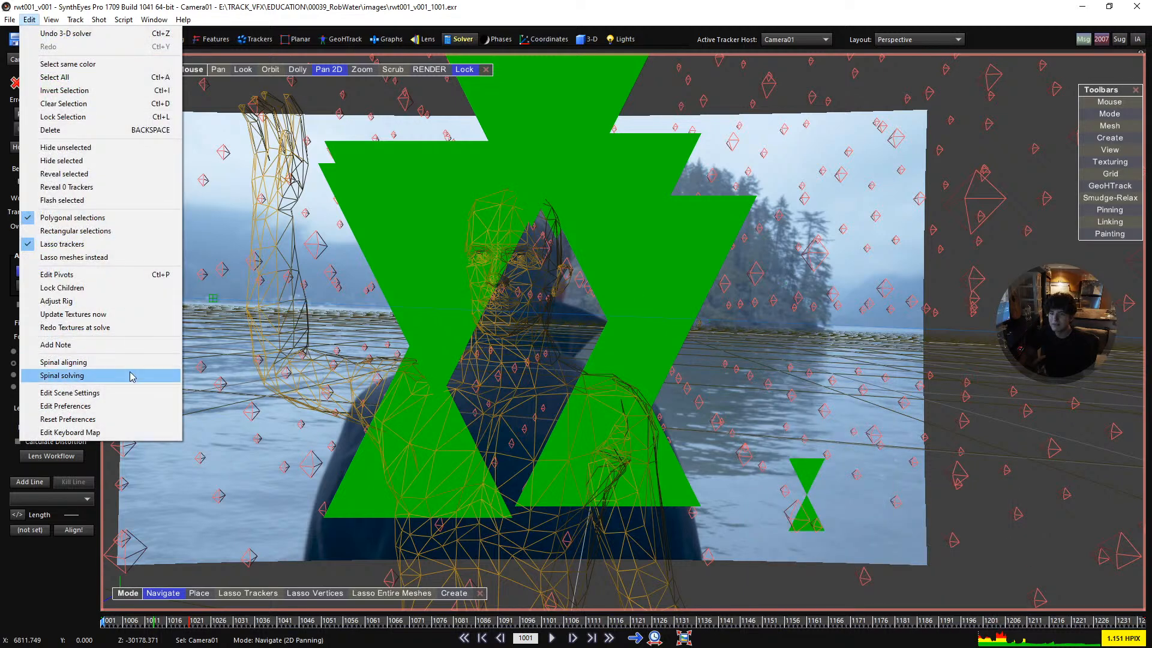
click(129, 391)
drag(550, 199, 800, 262)
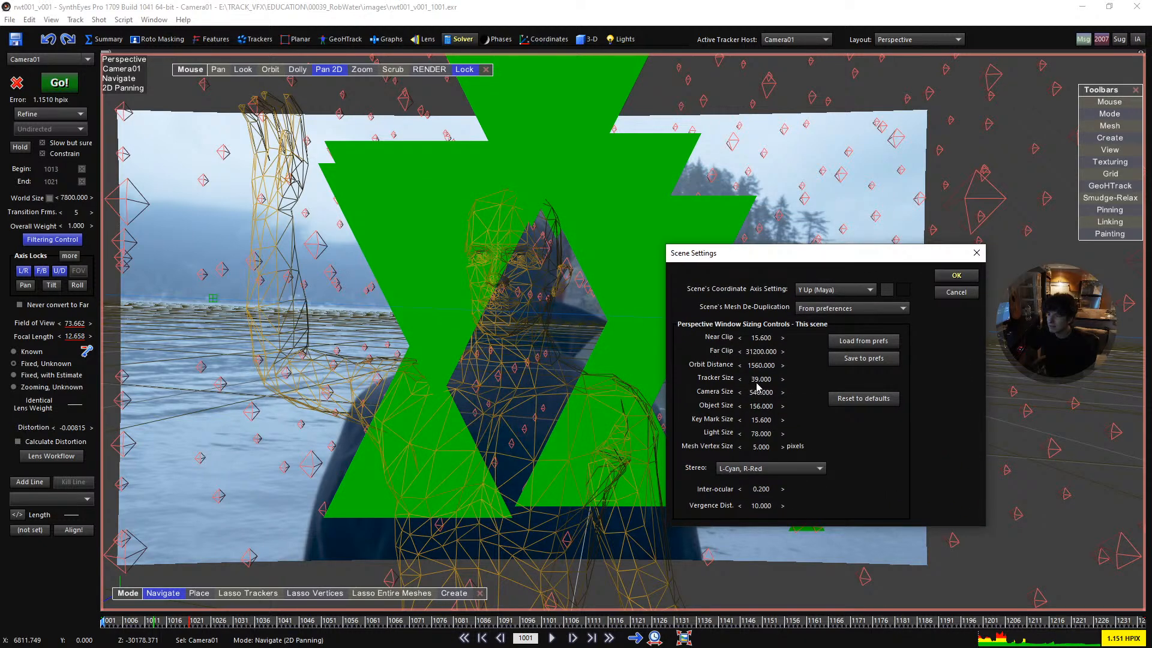
drag(761, 379, 661, 379)
click(956, 275)
- Turn off lit wireframes in the perspective view and centre the shot image
right_click(732, 243)
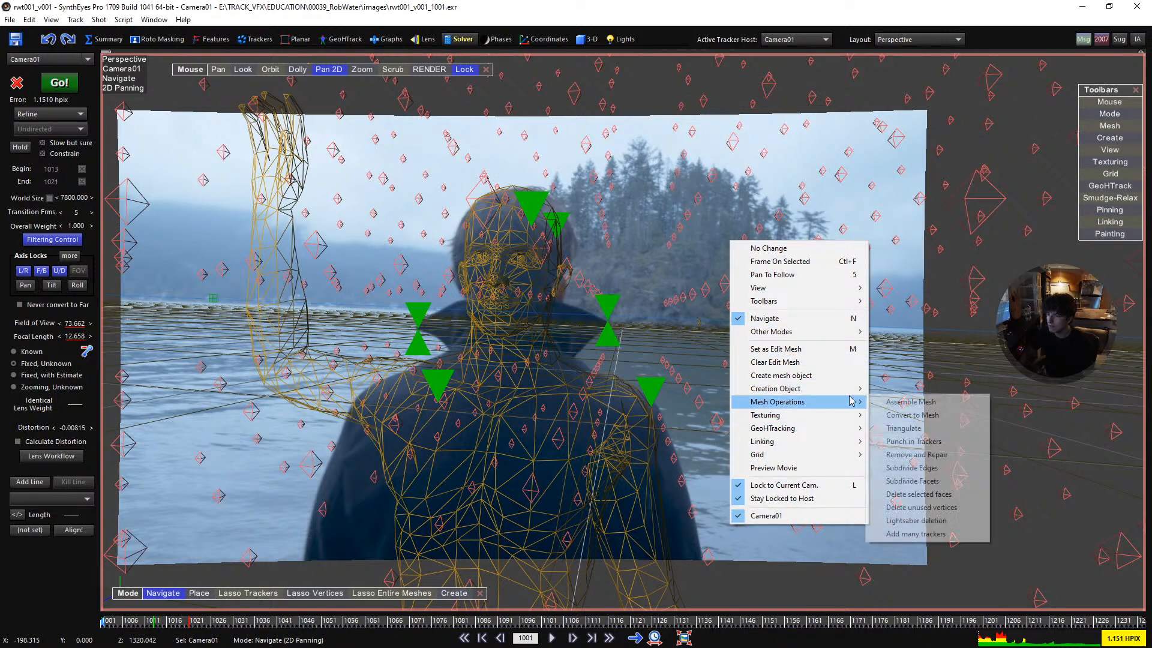
mouse_move(834, 289)
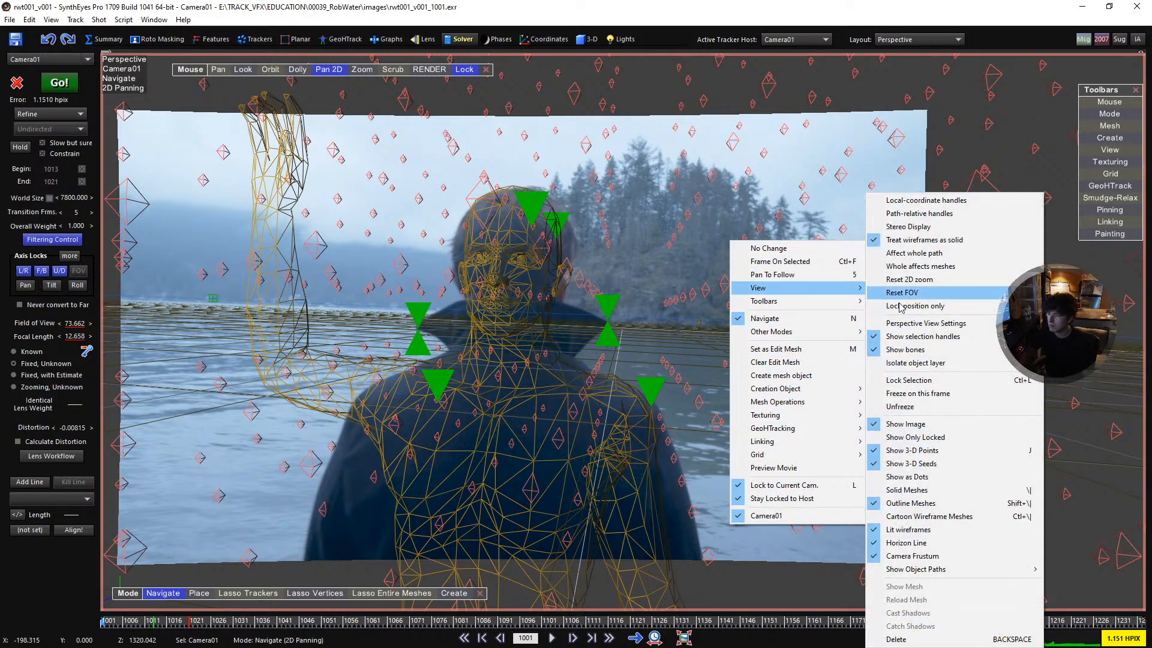
click(922, 530)
drag(571, 350, 662, 344)
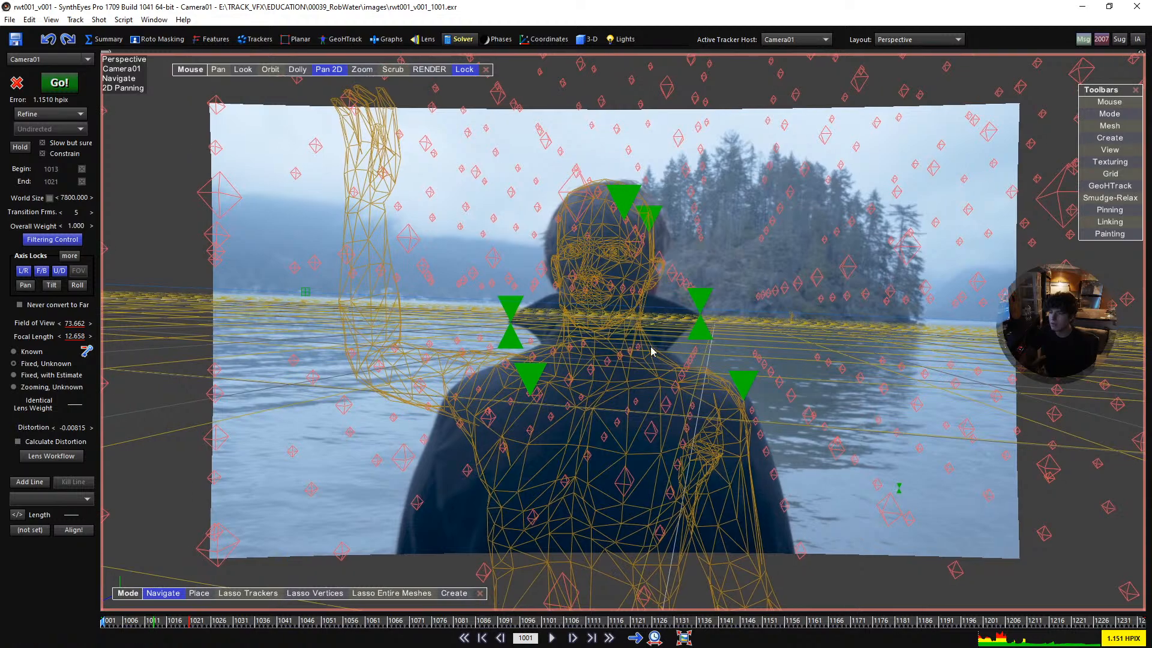
- Play the shot in the perspective view to check the mesh and grid points against the footage
key(5)
key(6)
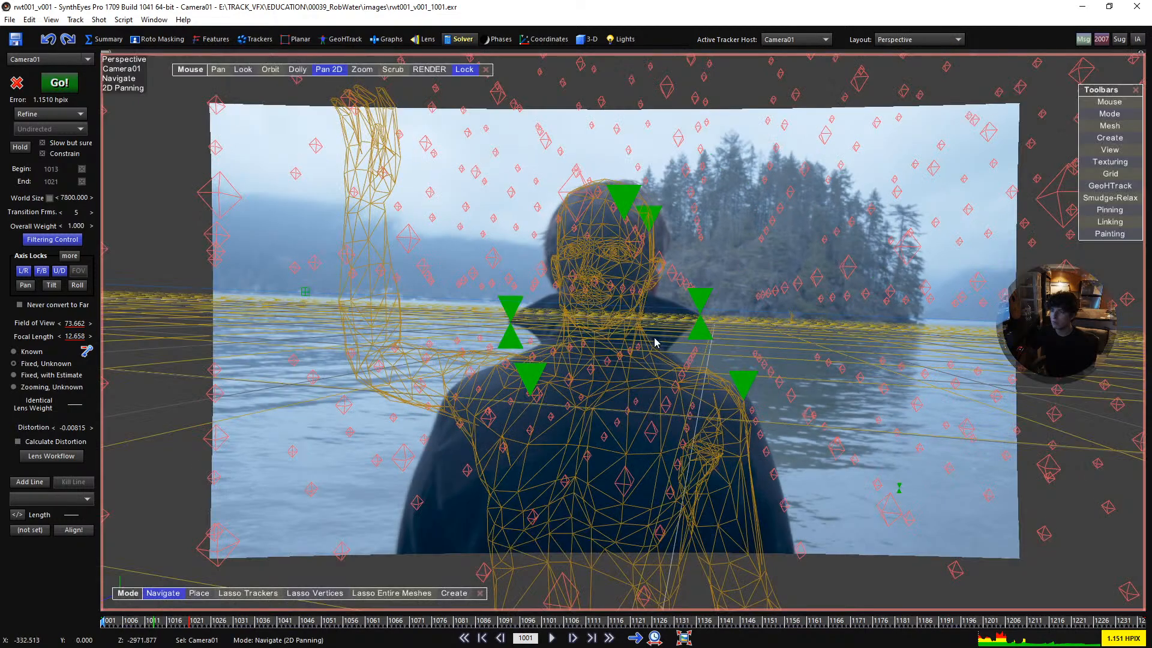
scroll(654, 340, up, 1)
key(space)
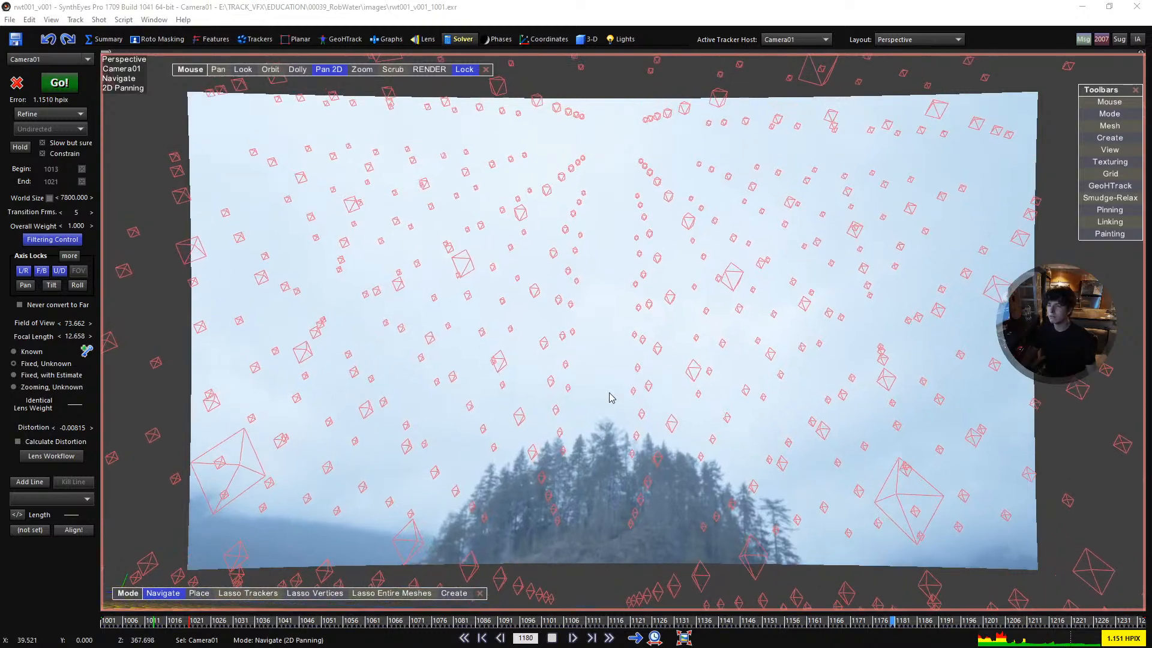
click(552, 638)
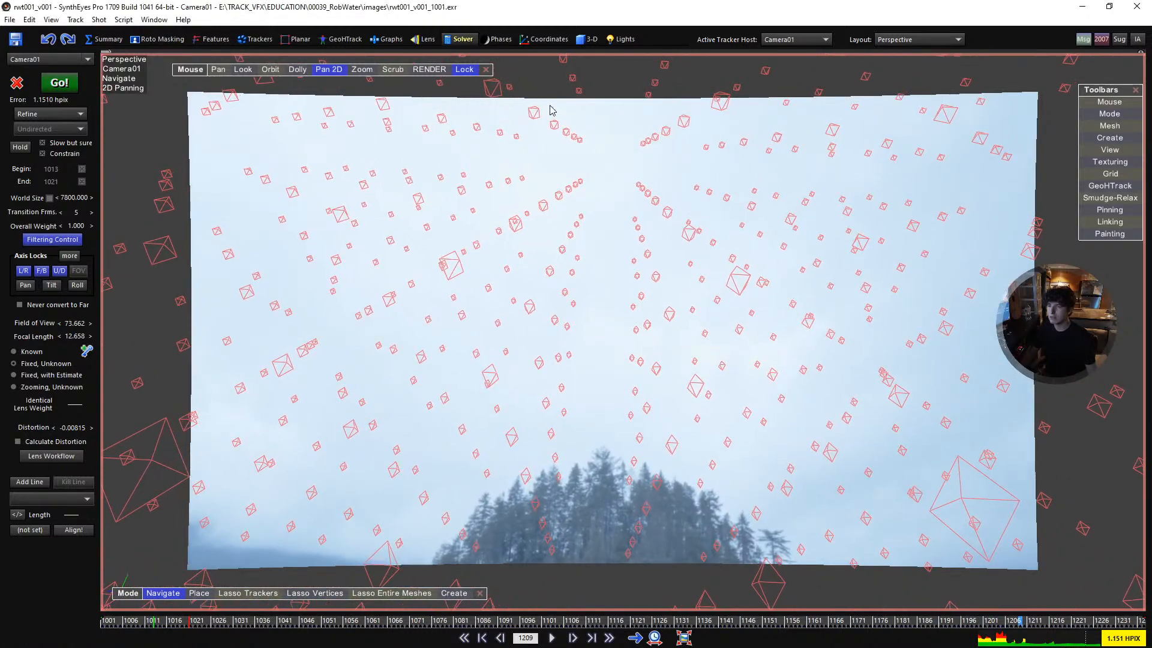
- Create a giant sphere mesh in the Top view, drawn outward from the camera area to enclose the whole scene
click(585, 40)
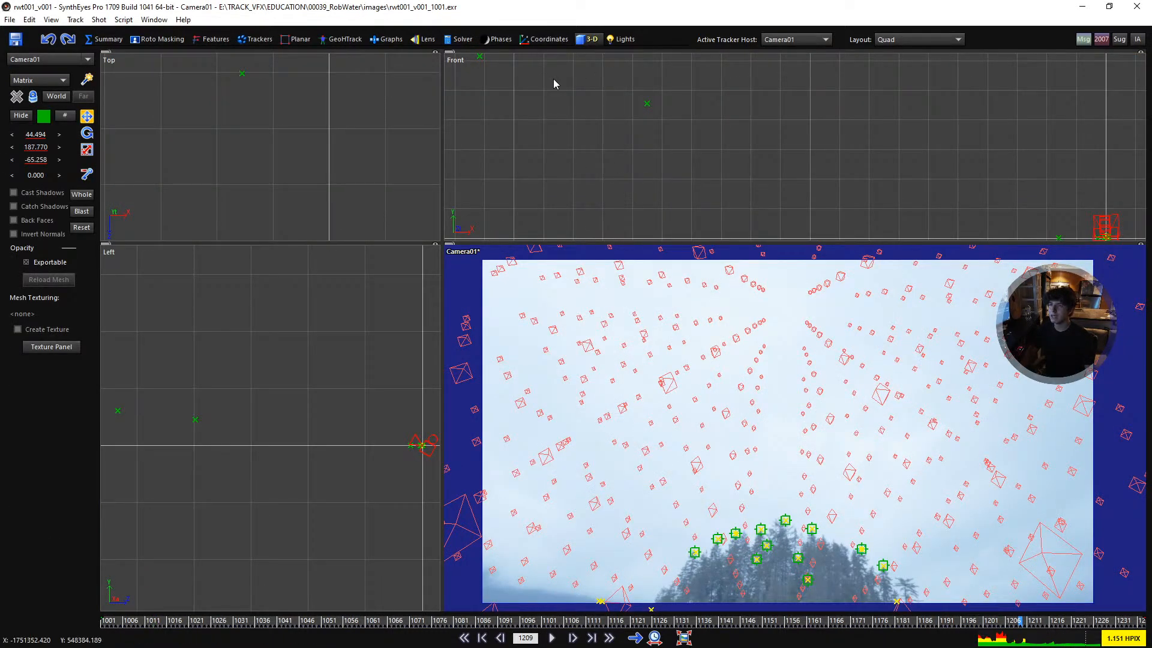
click(60, 80)
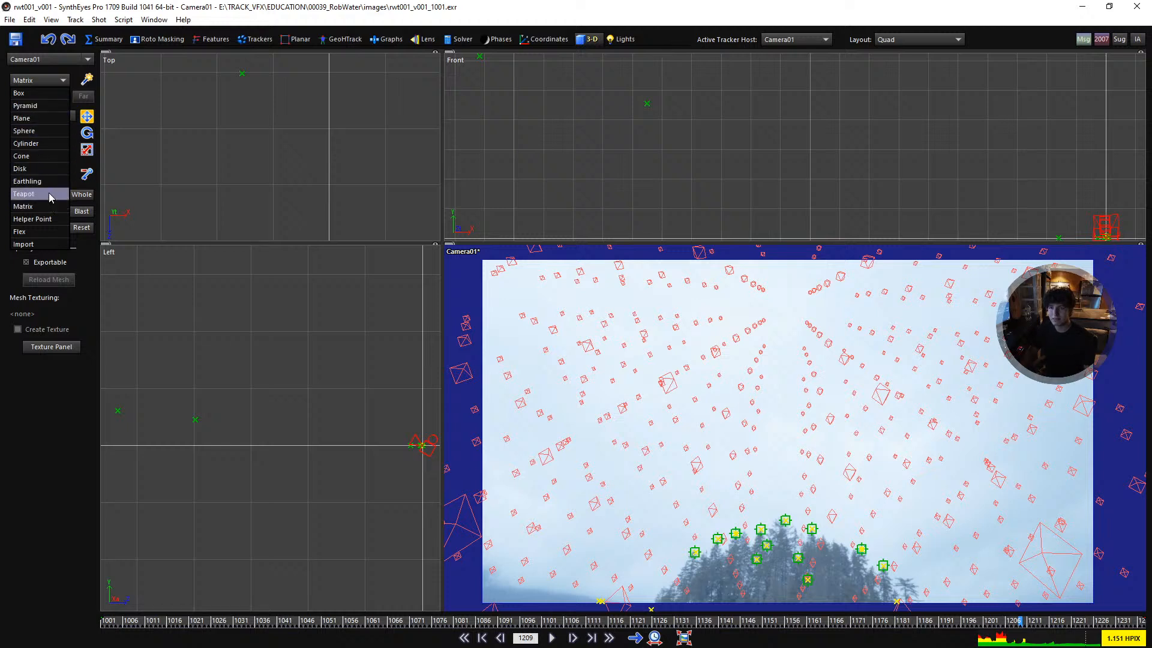
click(50, 133)
scroll(331, 147, down, 8)
scroll(333, 158, down, 4)
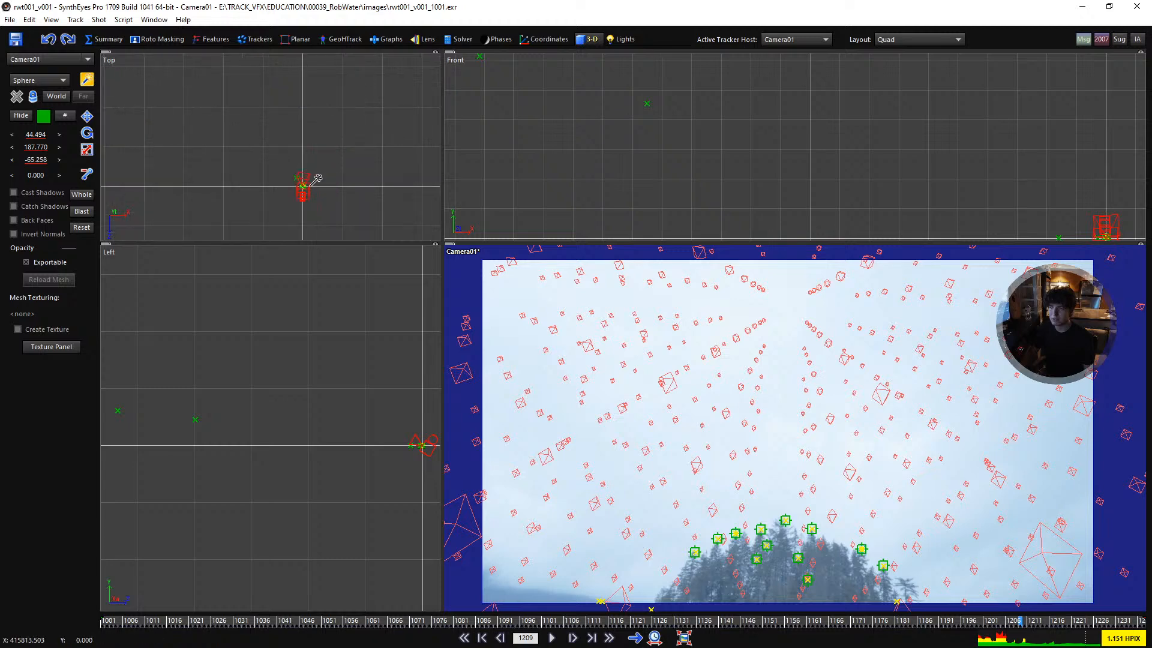
click(317, 175)
drag(318, 175, 421, 128)
scroll(308, 170, up, 4)
- Move the sphere in the Front view until its centre line is level with the human figure's head, at about X 42
click(87, 116)
scroll(864, 139, down, 2)
middle_drag(999, 148, 866, 142)
scroll(900, 163, up, 6)
drag(881, 154, 884, 220)
middle_drag(887, 179, 889, 50)
drag(880, 96, 792, 205)
scroll(884, 139, up, 15)
scroll(795, 201, up, 15)
middle_drag(822, 150, 864, 105)
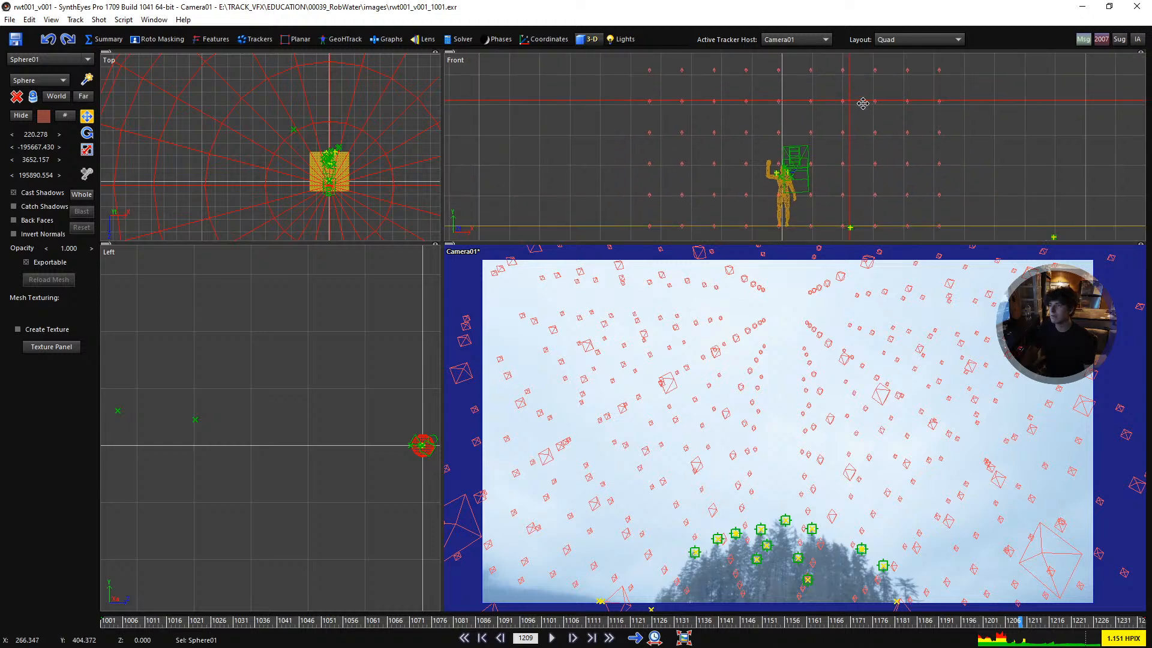
drag(853, 101, 800, 191)
scroll(801, 191, up, 8)
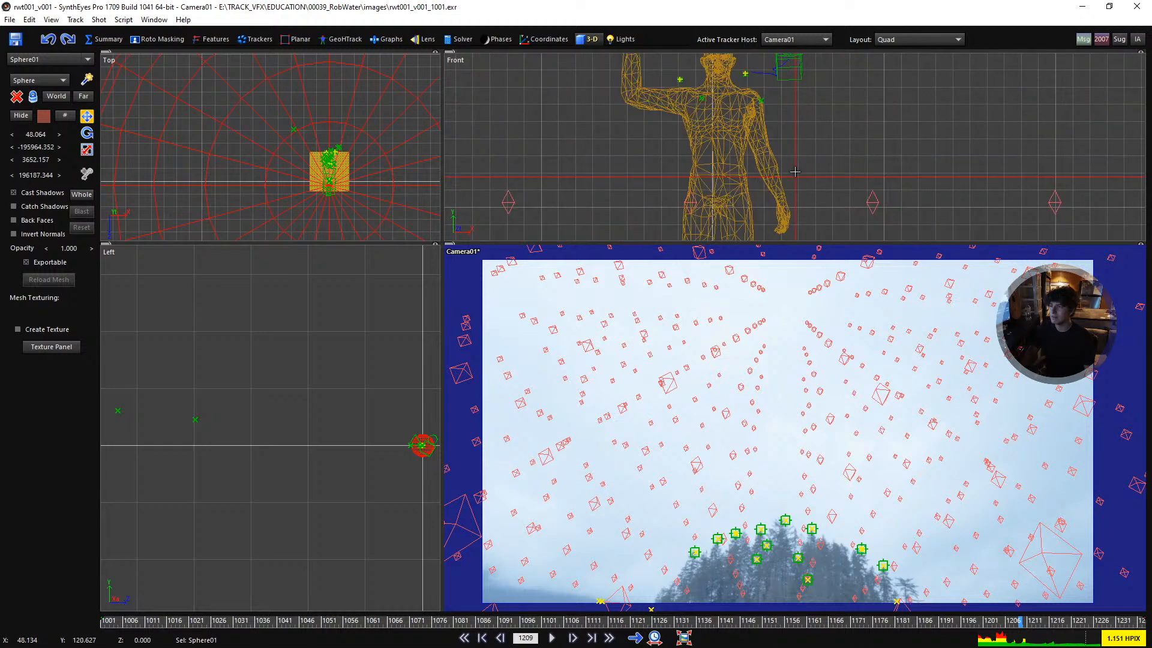
drag(788, 73, 788, 60)
middle_drag(789, 80, 794, 144)
scroll(793, 149, up, 2)
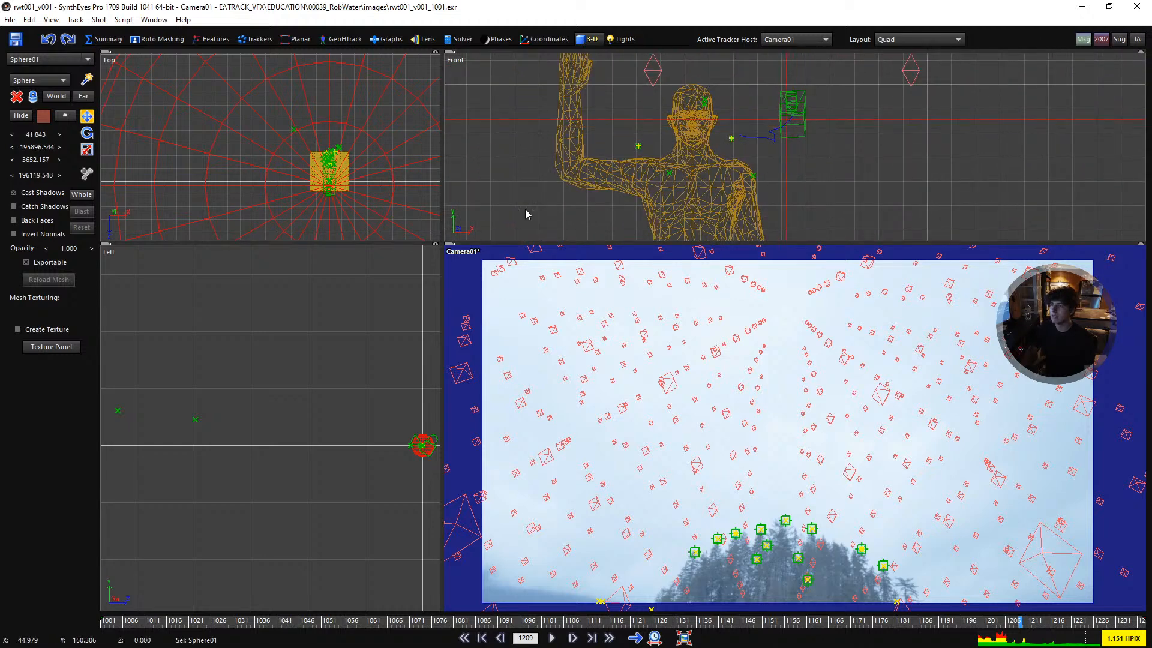
- Move the sphere in the Top view onto the camera, at about X 12 and Z -39, and invert its normals
scroll(334, 185, up, 11)
scroll(303, 157, up, 6)
drag(293, 174, 282, 43)
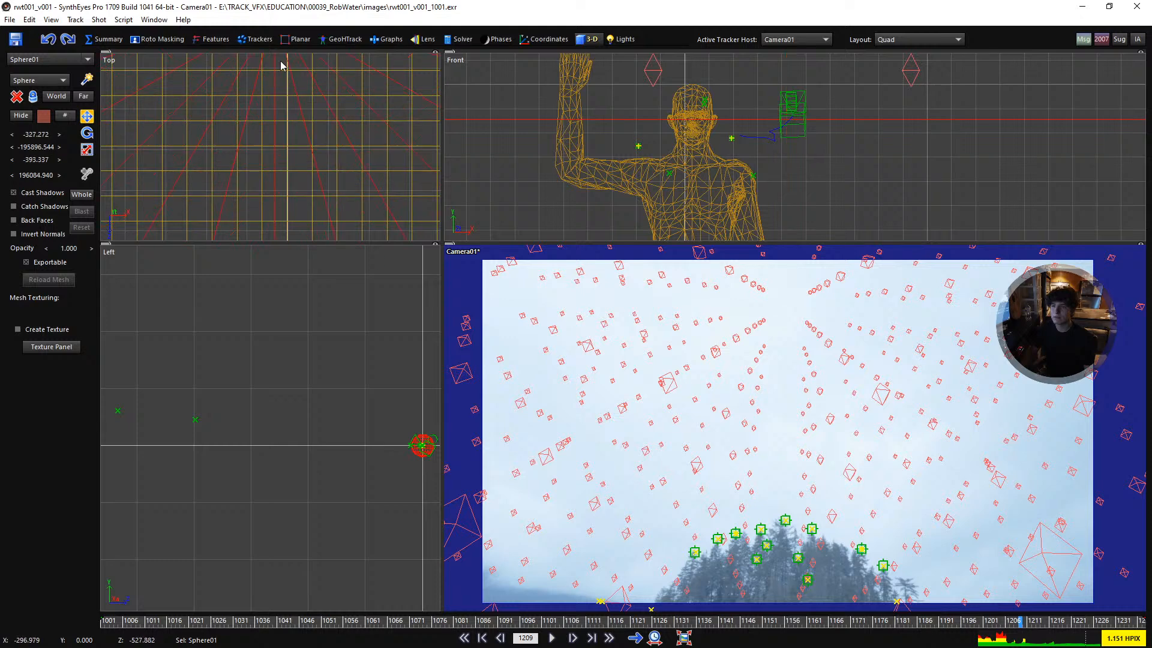
middle_drag(285, 87, 284, 237)
scroll(279, 208, up, 1)
drag(279, 209, 294, 223)
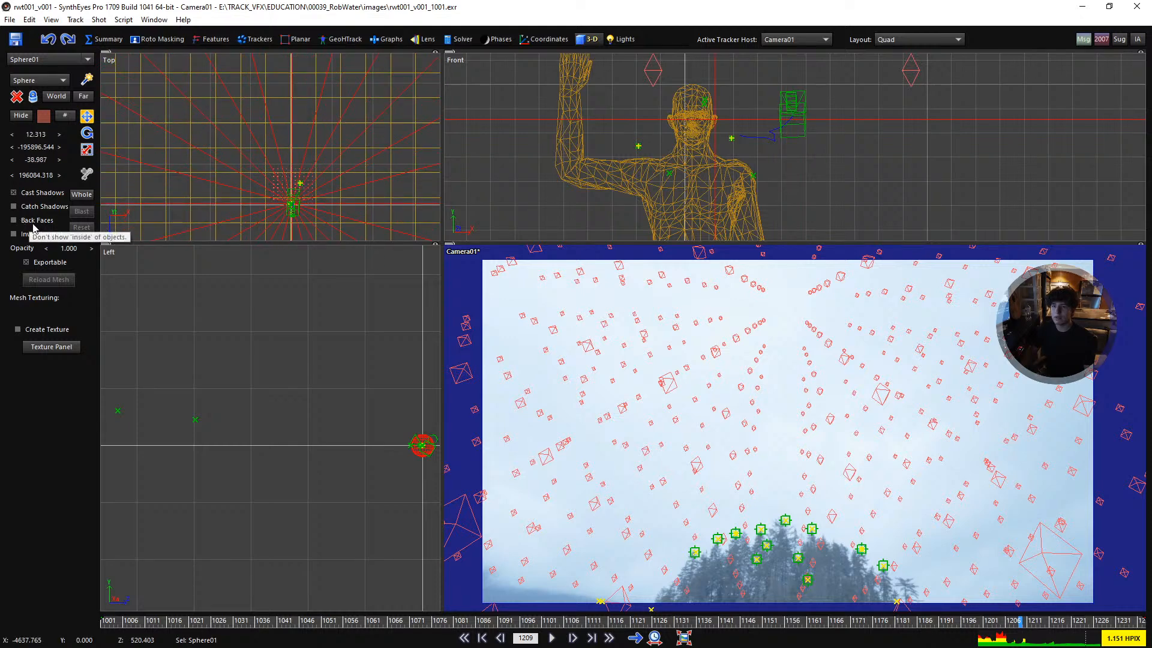
click(37, 235)
scroll(786, 411, down, 2)
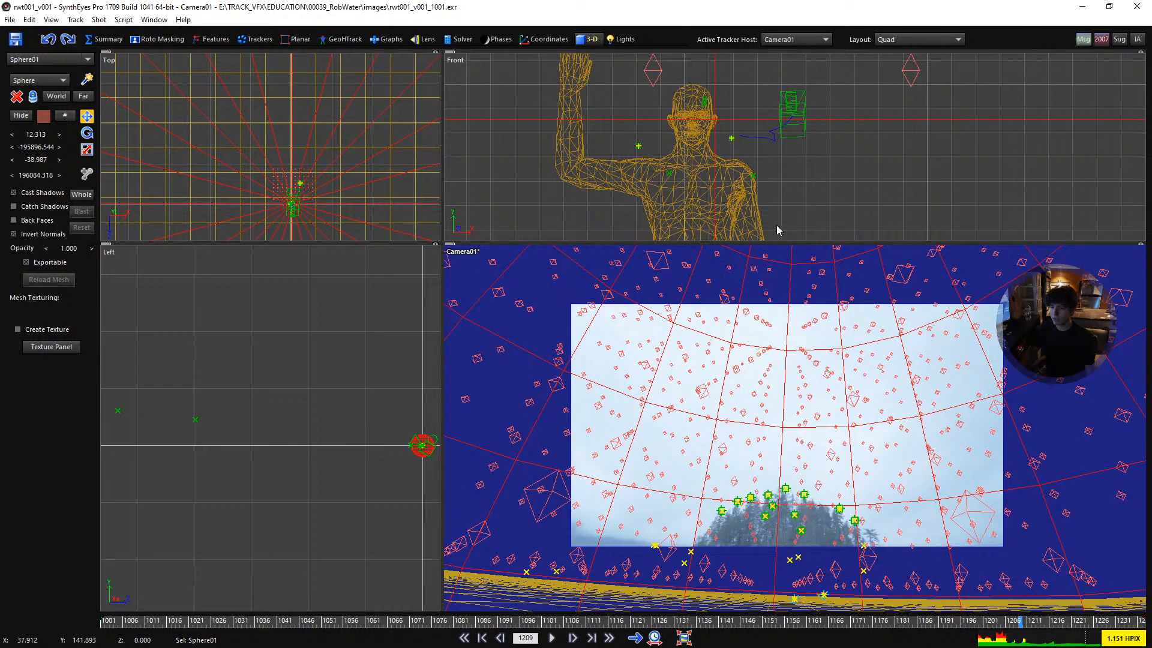
- Unlock the perspective view from the camera and orbit around the scene to look for the whole sphere
key(p)
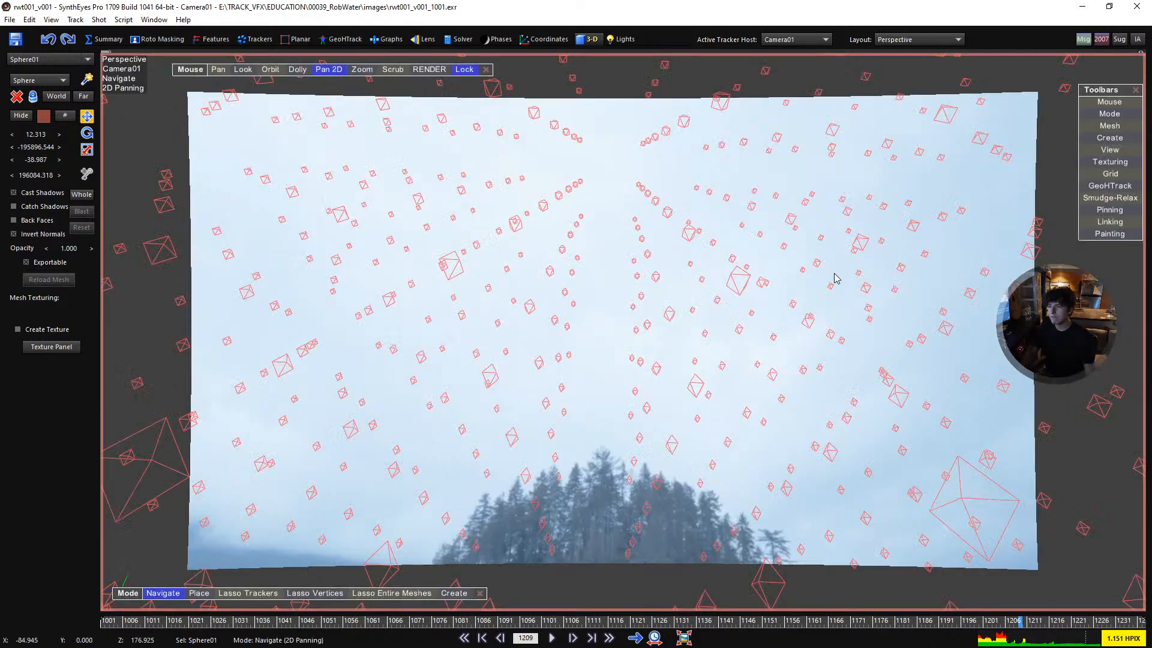
click(271, 70)
scroll(553, 184, down, 8)
middle_drag(657, 432, 721, 290)
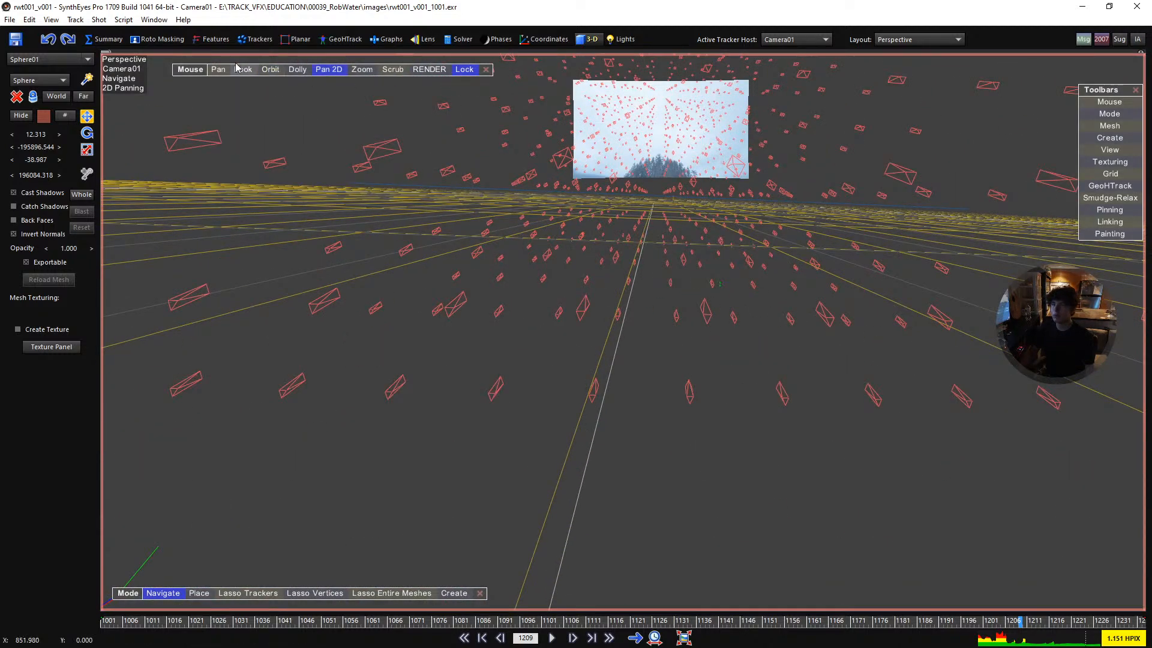
click(270, 71)
key(l)
mouse_move(753, 379)
mouse_down()
mouse_move(734, 367)
mouse_move(744, 384)
mouse_up()
middle_drag(744, 379, 754, 390)
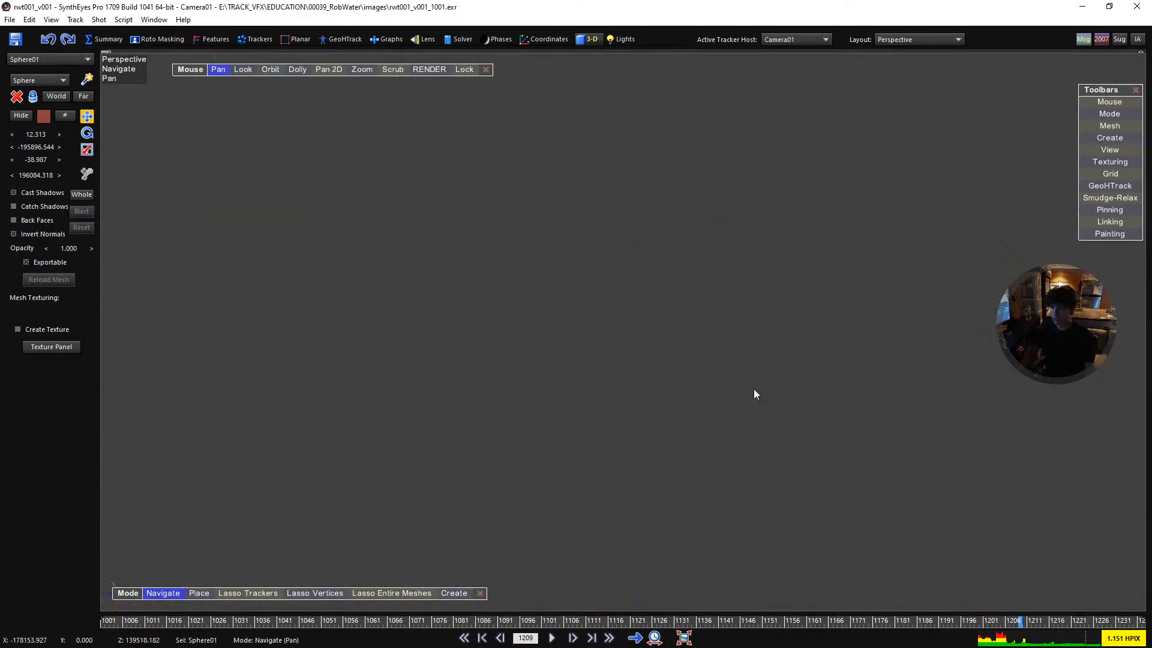
- Raise the world size to 57710 and compare how the sphere displays in the camera and perspective views
click(461, 41)
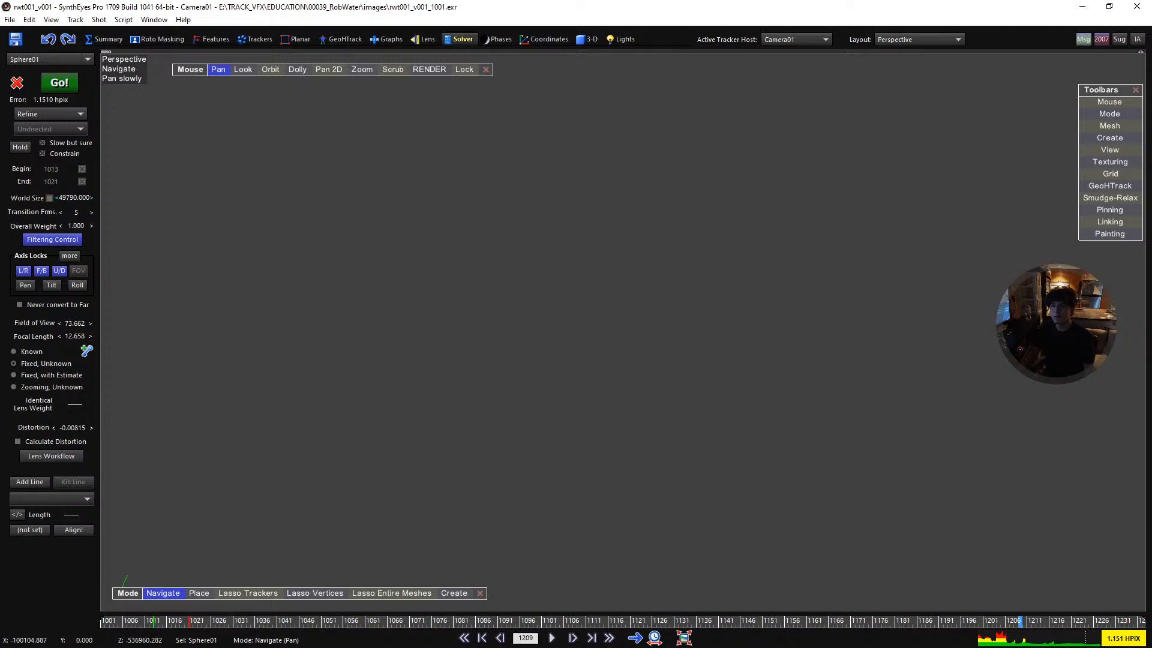
alt+middle_drag(637, 383, 628, 373)
key(5)
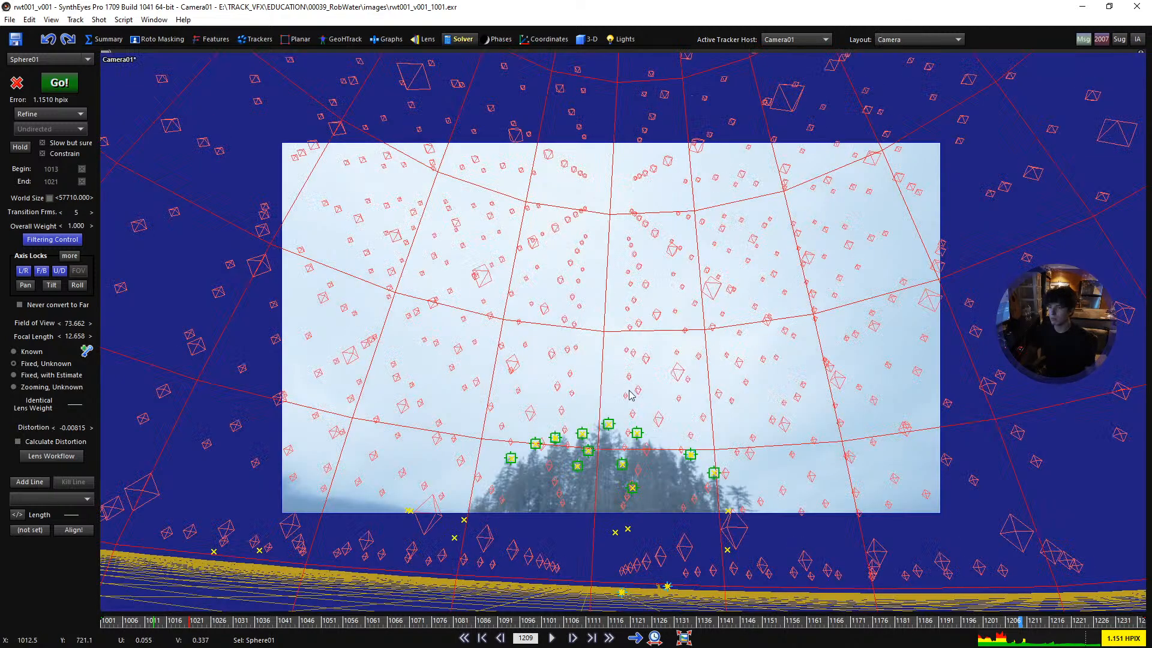
key(p)
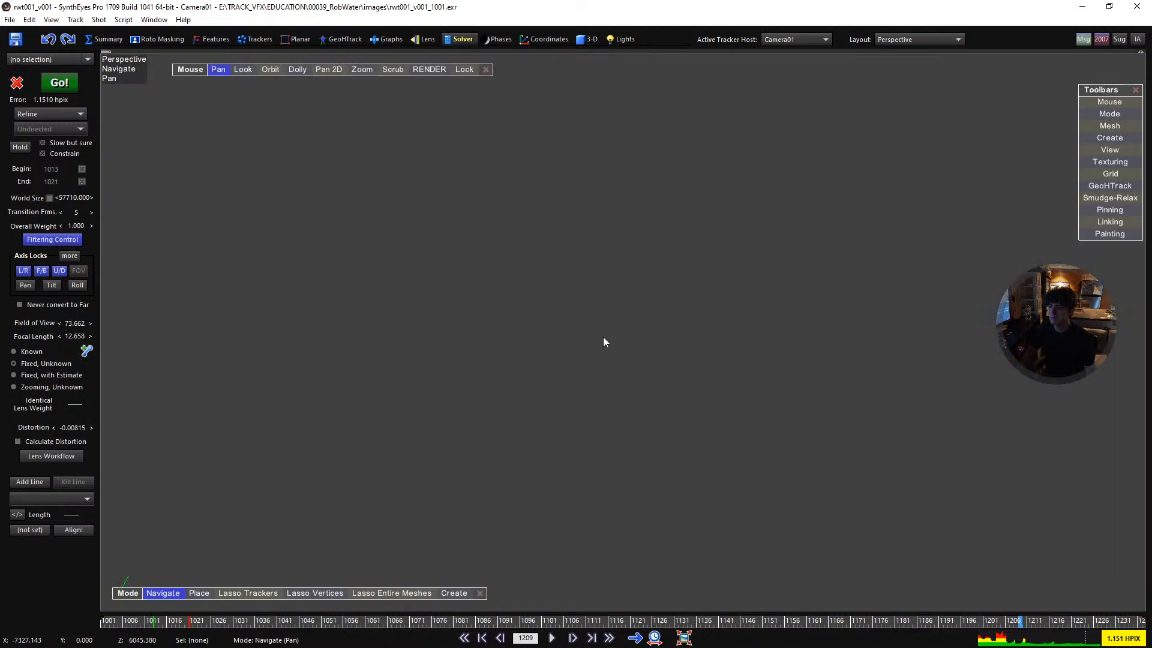
key(m)
key(p)
- Set the Far Clip in the scene settings to 1273833.950
click(29, 19)
click(90, 392)
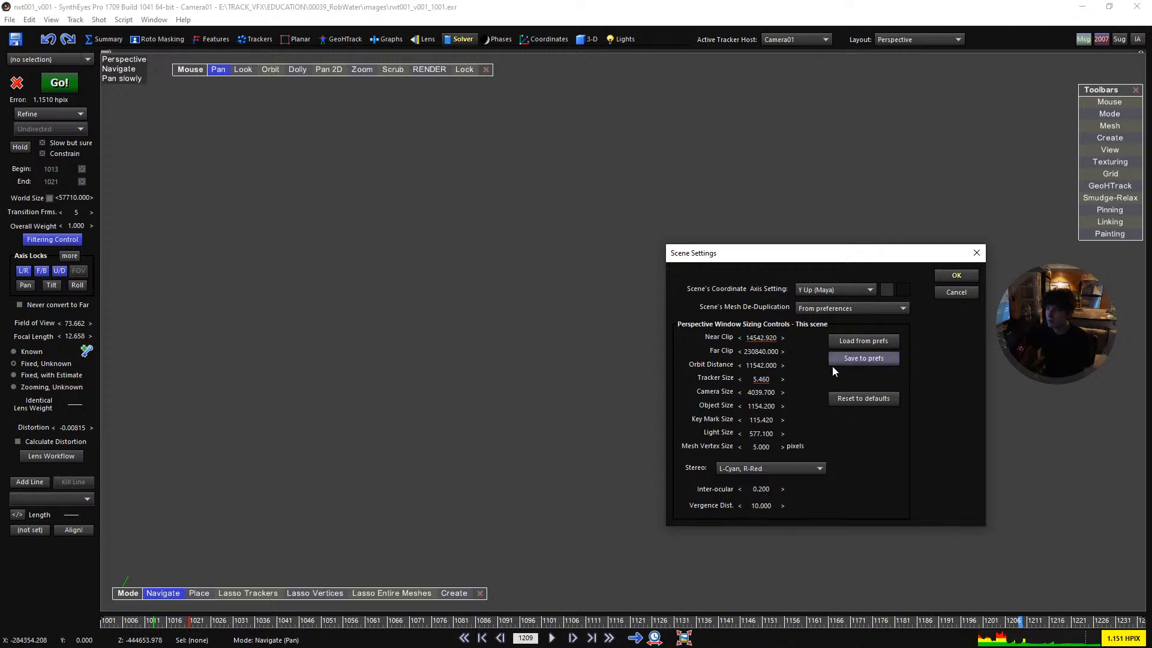
click(761, 352)
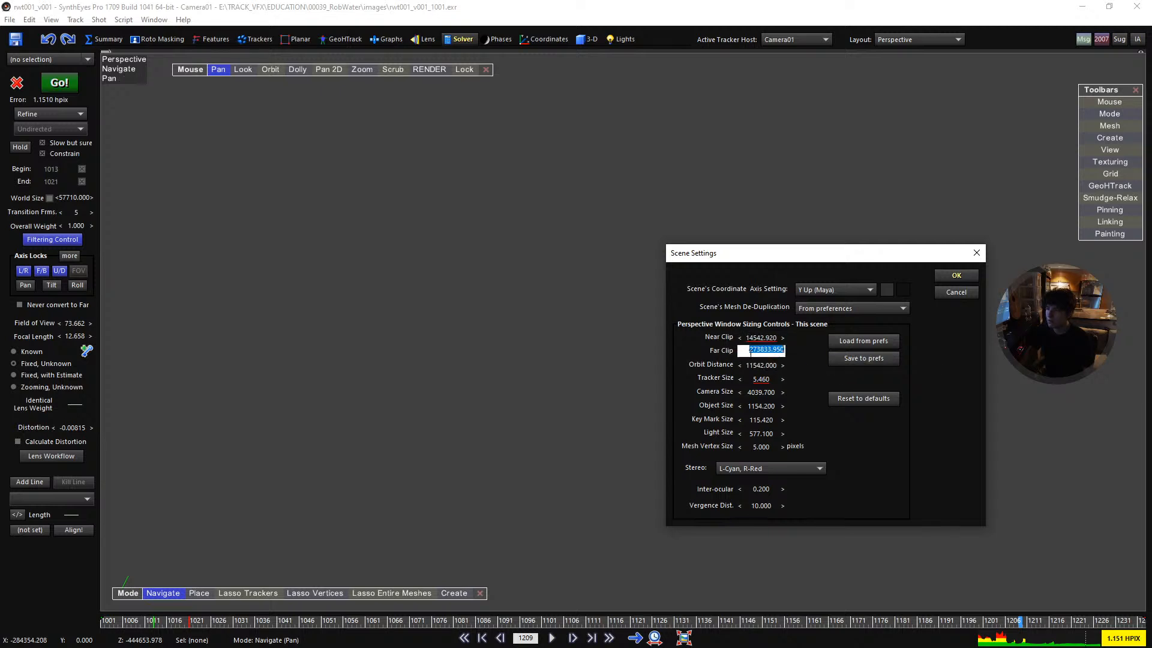
key(Return)
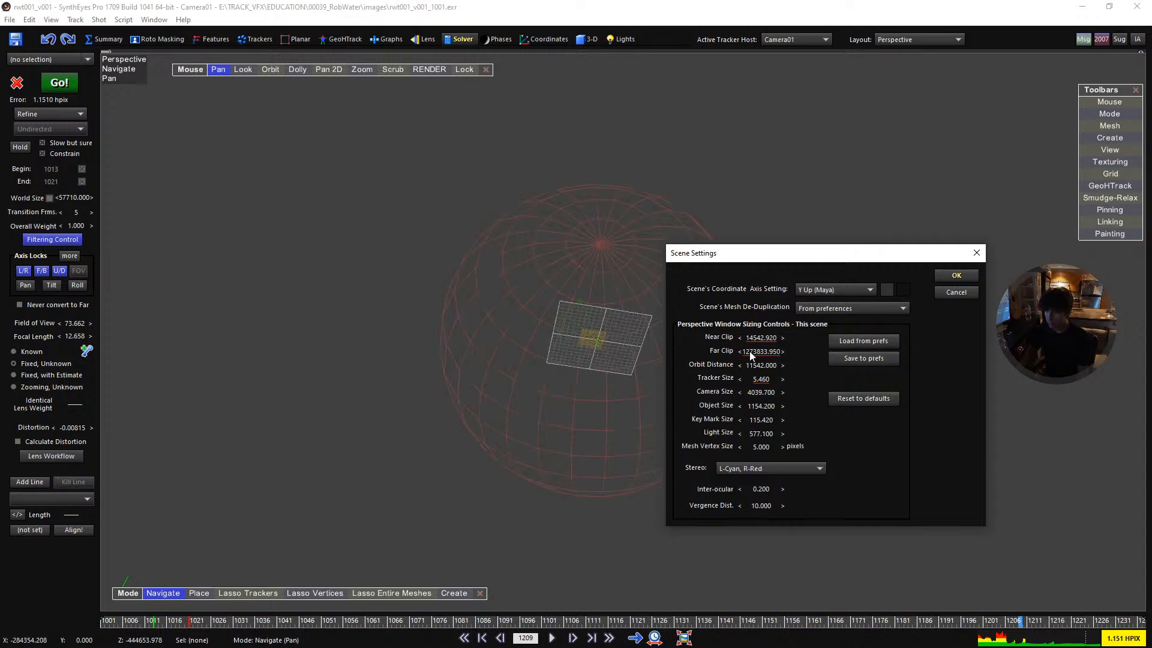
click(956, 275)
- Select the sphere, view it from the side and cut away its lower half with Lightsaber deletion
click(659, 287)
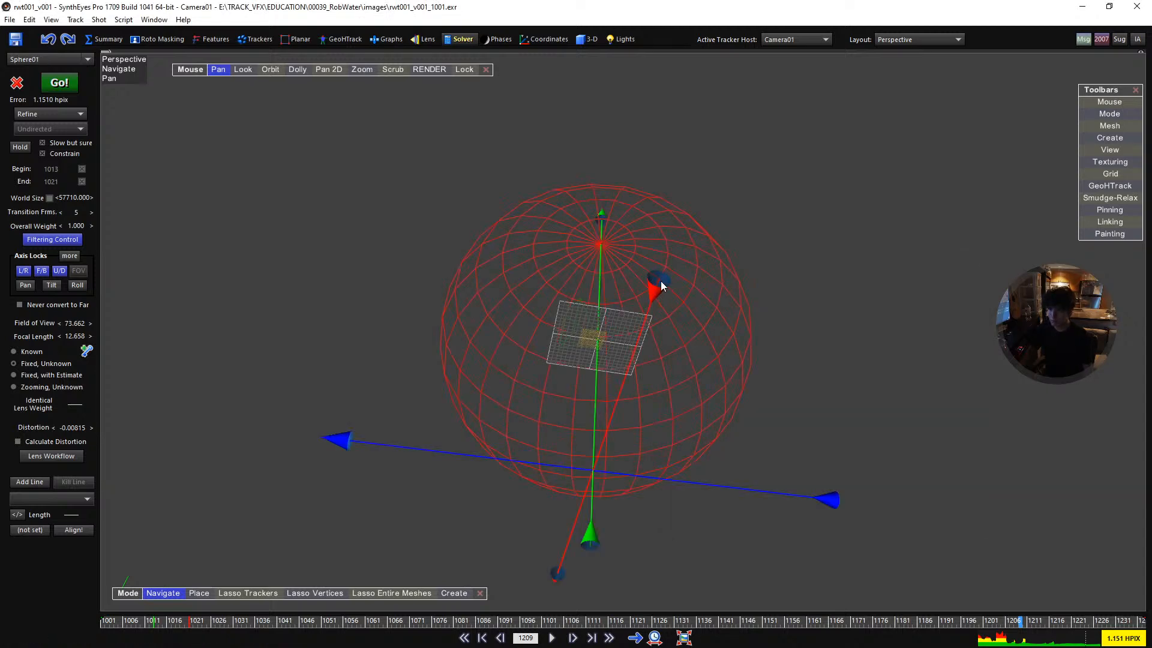
alt+drag(711, 361, 741, 245)
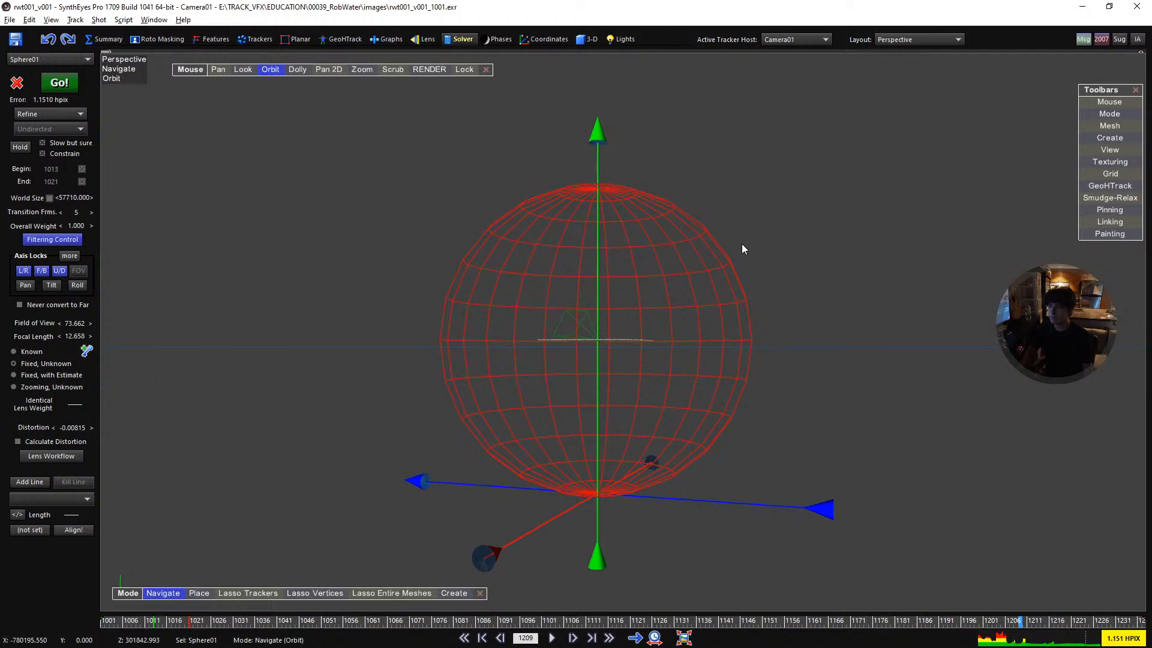
click(1102, 128)
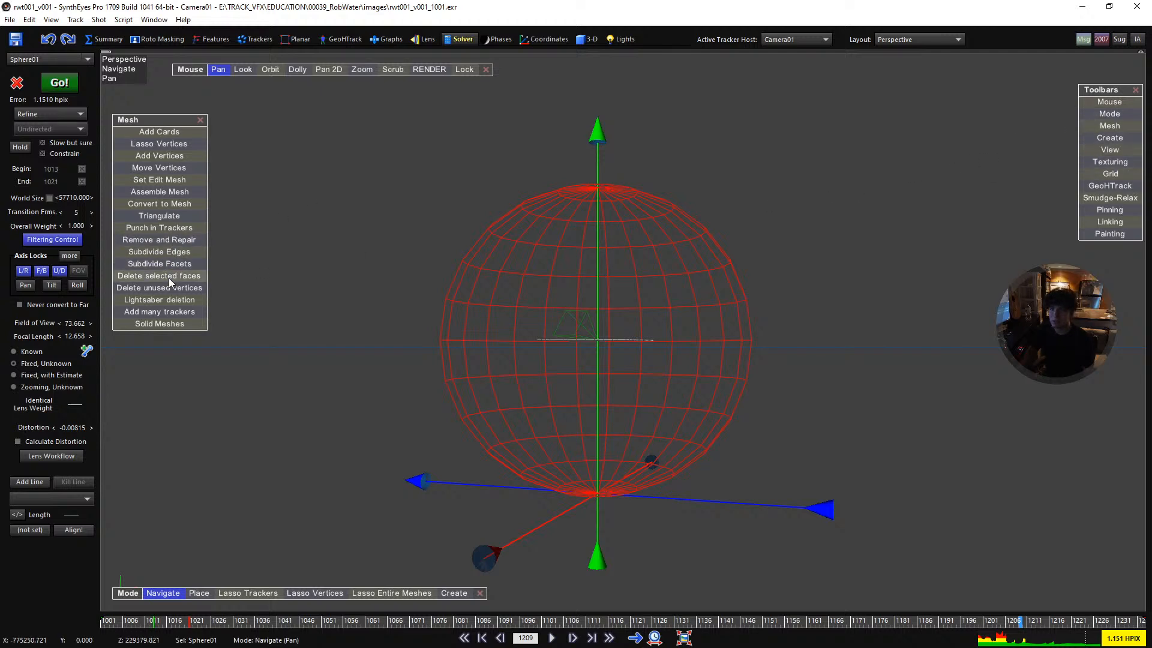
click(168, 300)
mouse_move(728, 562)
mouse_down()
mouse_move(774, 535)
mouse_move(807, 366)
mouse_move(671, 360)
mouse_move(437, 474)
mouse_move(735, 558)
mouse_up()
alt+drag(955, 448, 959, 318)
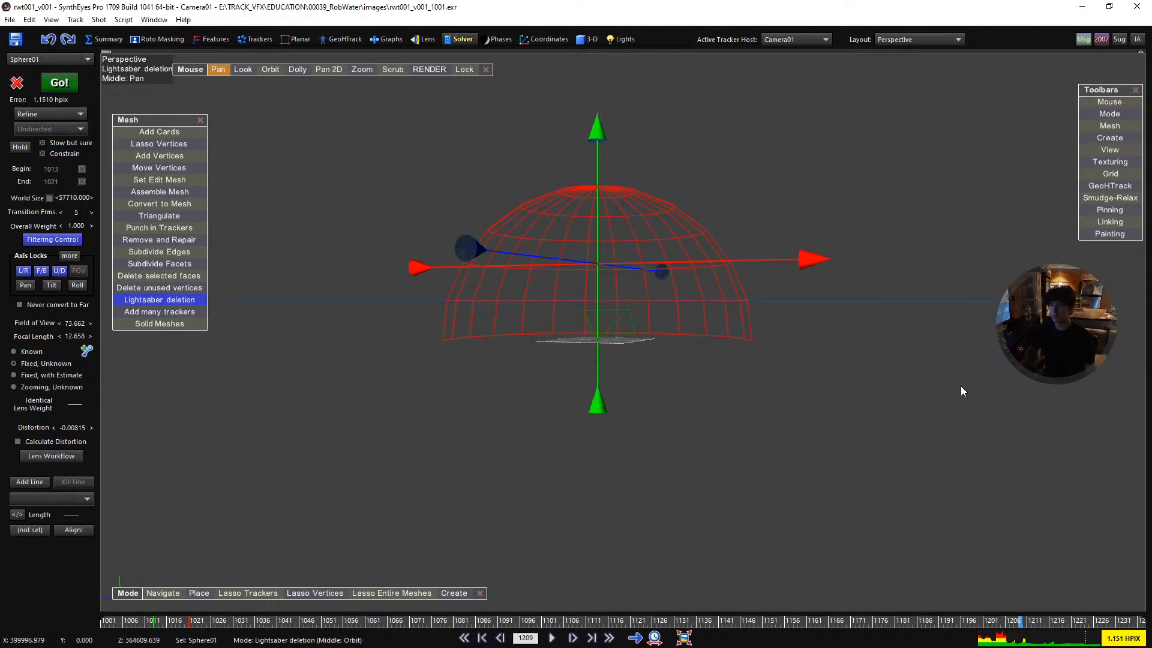
click(201, 121)
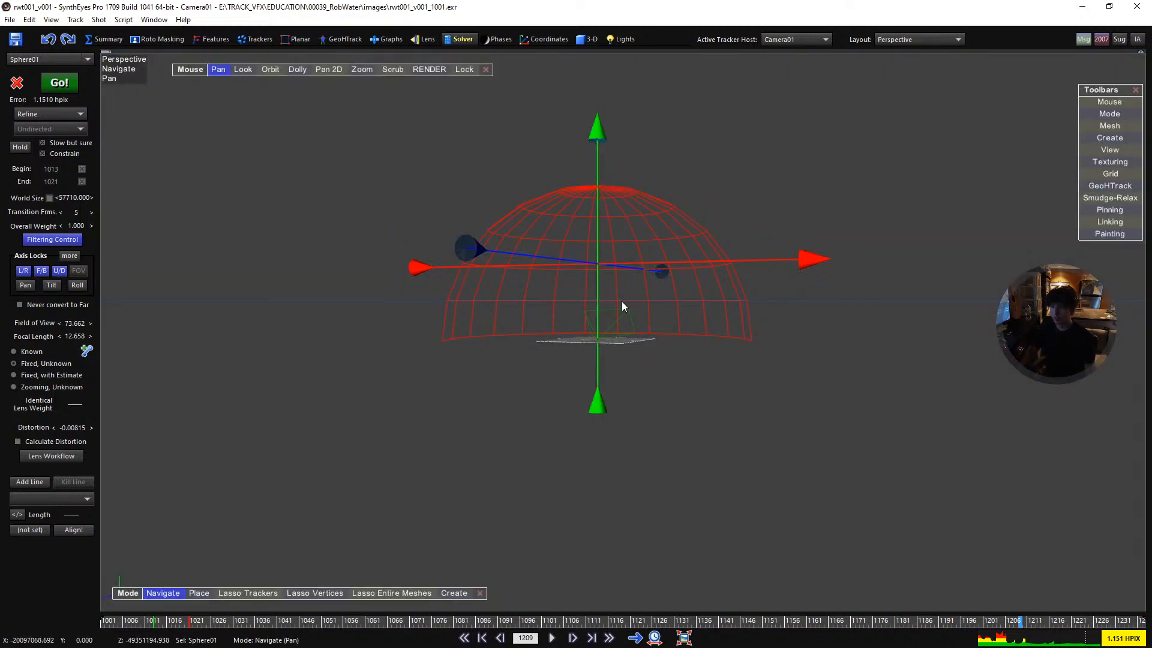
- Lock the perspective view to Camera01 at frame 1031, with the world size set to 1000 and the Near Clip set to 100
key(l)
drag(444, 619, 235, 621)
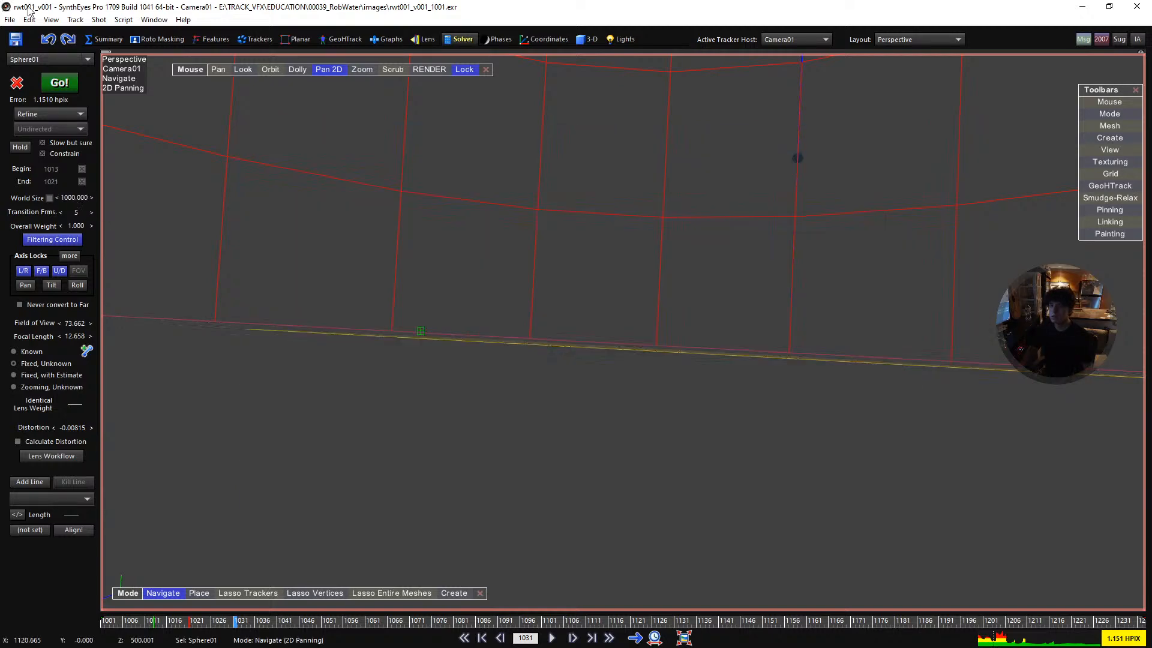
click(28, 19)
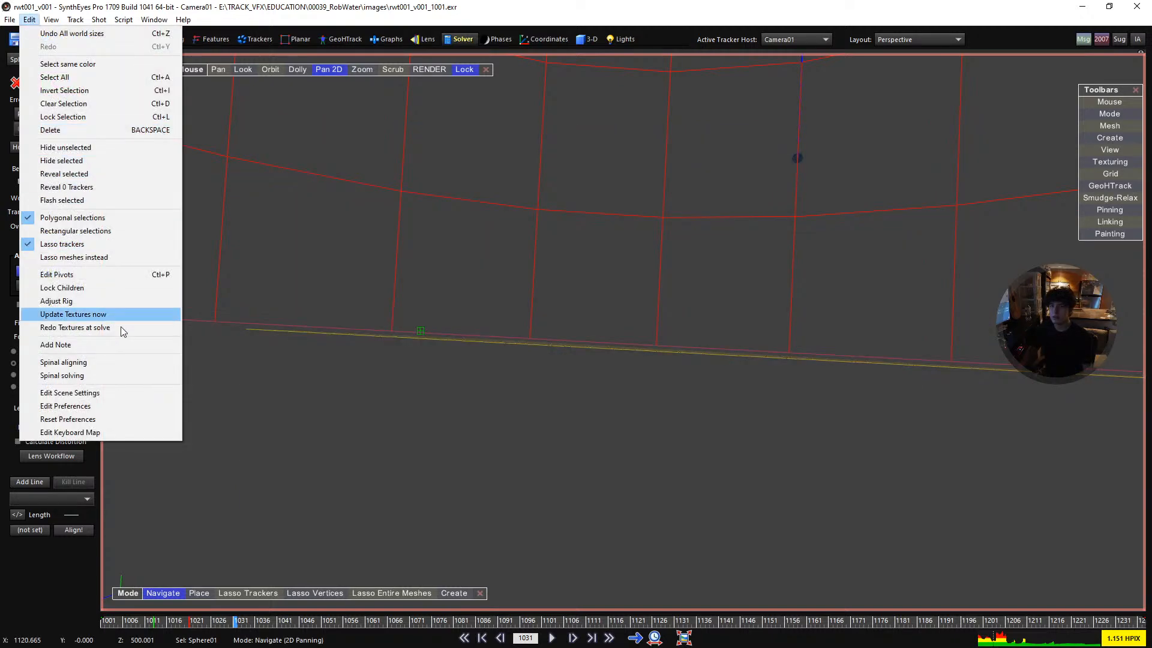
click(123, 392)
click(758, 341)
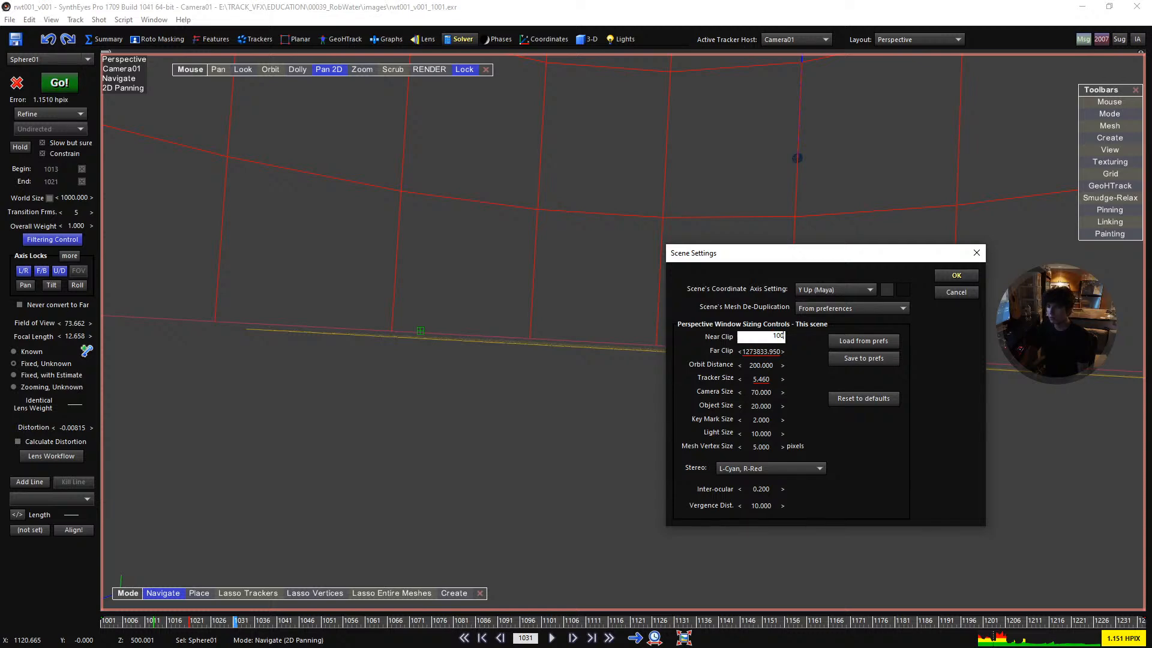
key(Return)
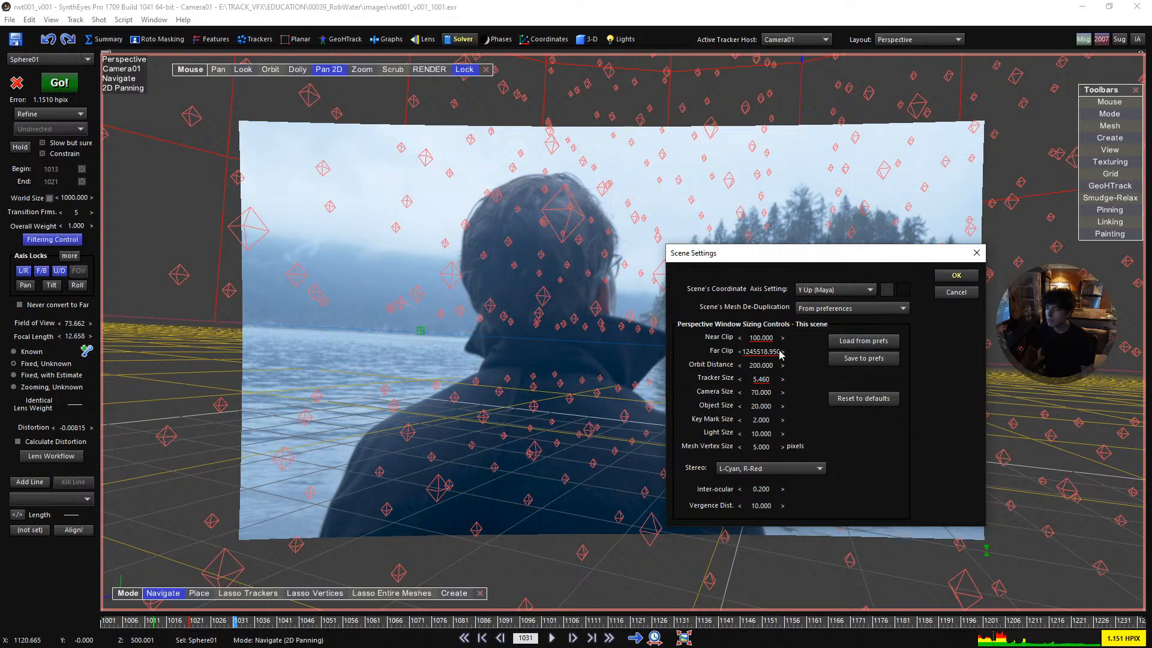
- Reduce the Far Clip in the scene settings to 245518.950
click(760, 353)
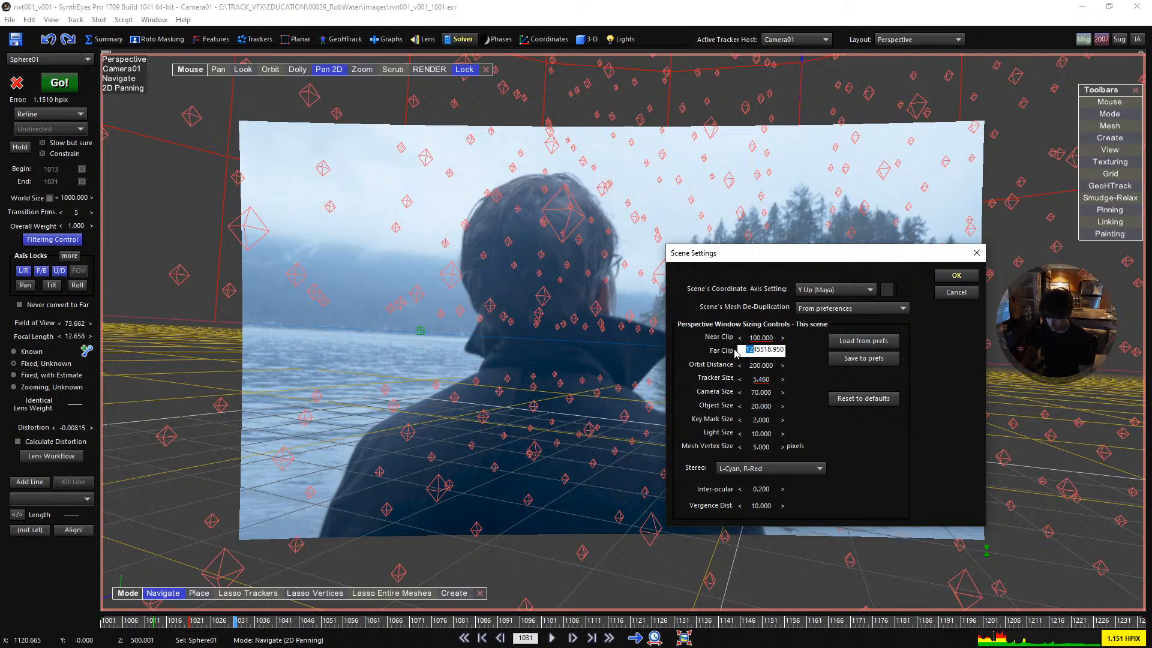
key(BackSpace)
key(Return)
click(751, 353)
text(1)
key(Return)
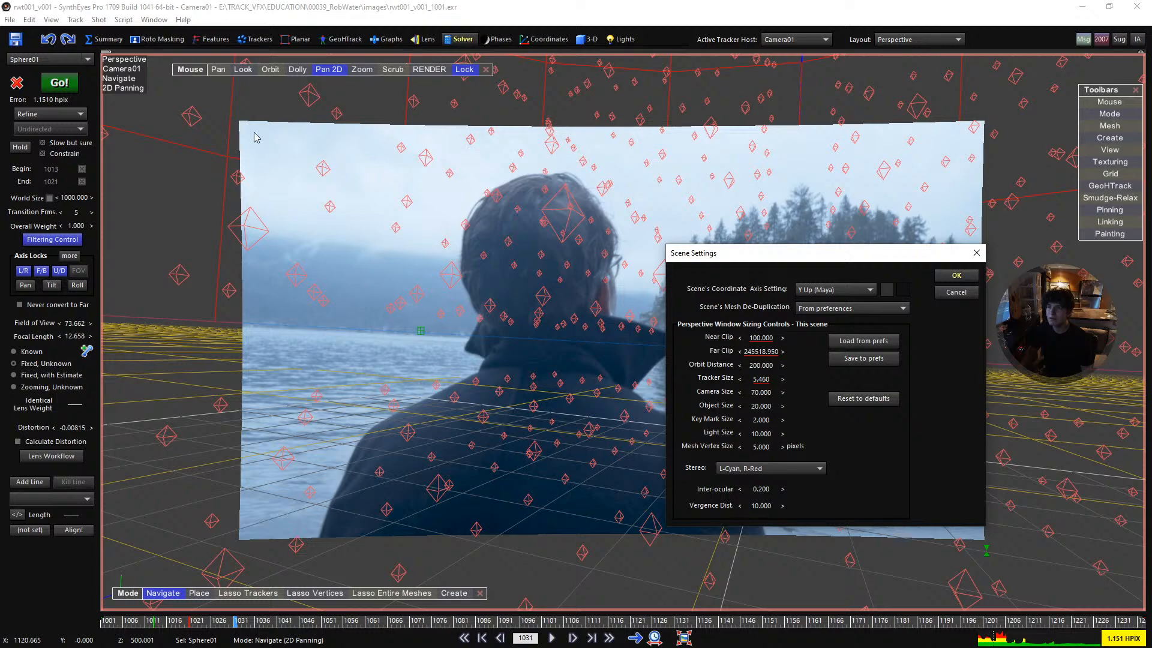
click(976, 253)
- Set the world size to 8810 and play the shot in the camera view to check the dome against the footage
drag(530, 212, 1149, 212)
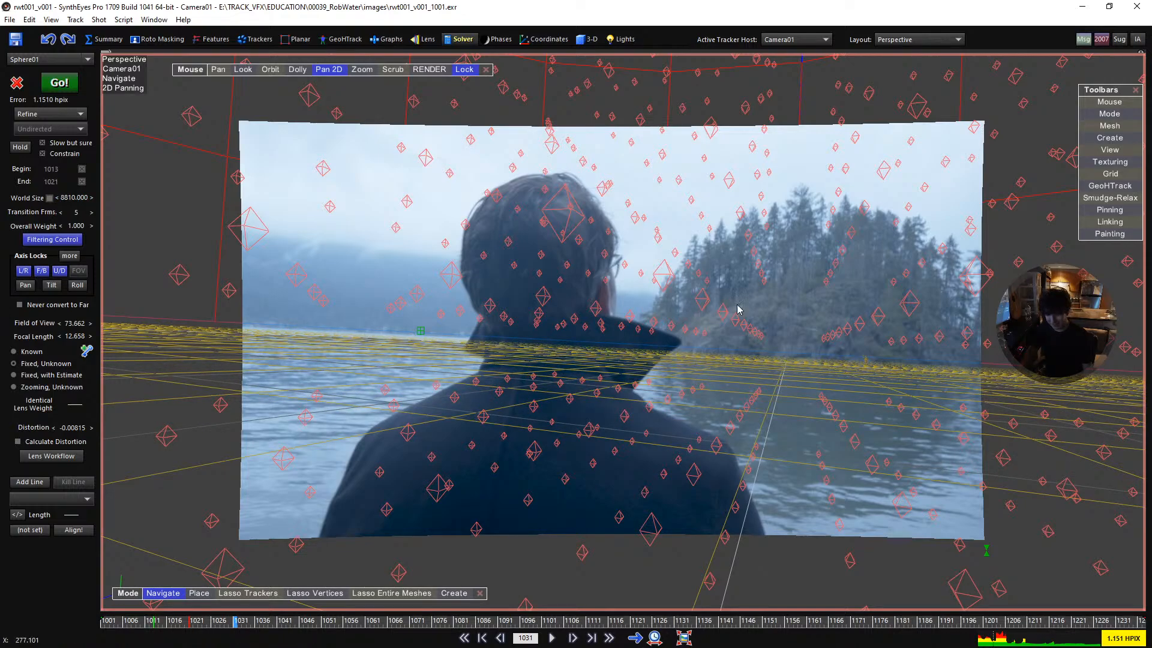
key(1)
key(space)
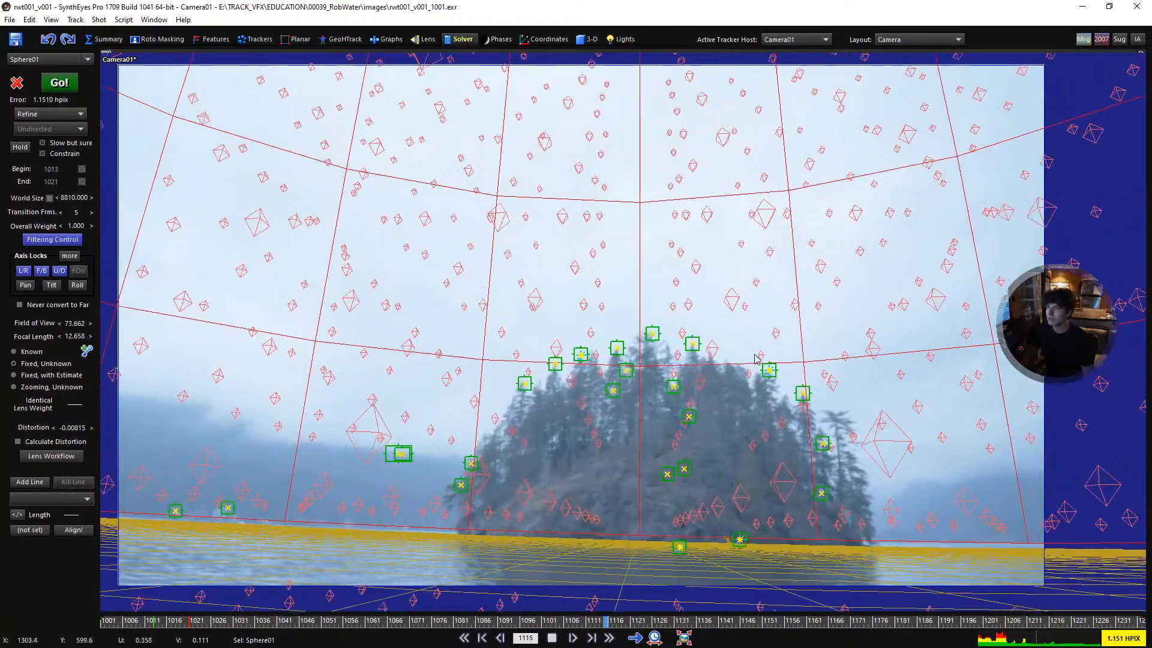
key(space)
- Enable OpenGL rendering for the camera view and play the shot again
click(51, 19)
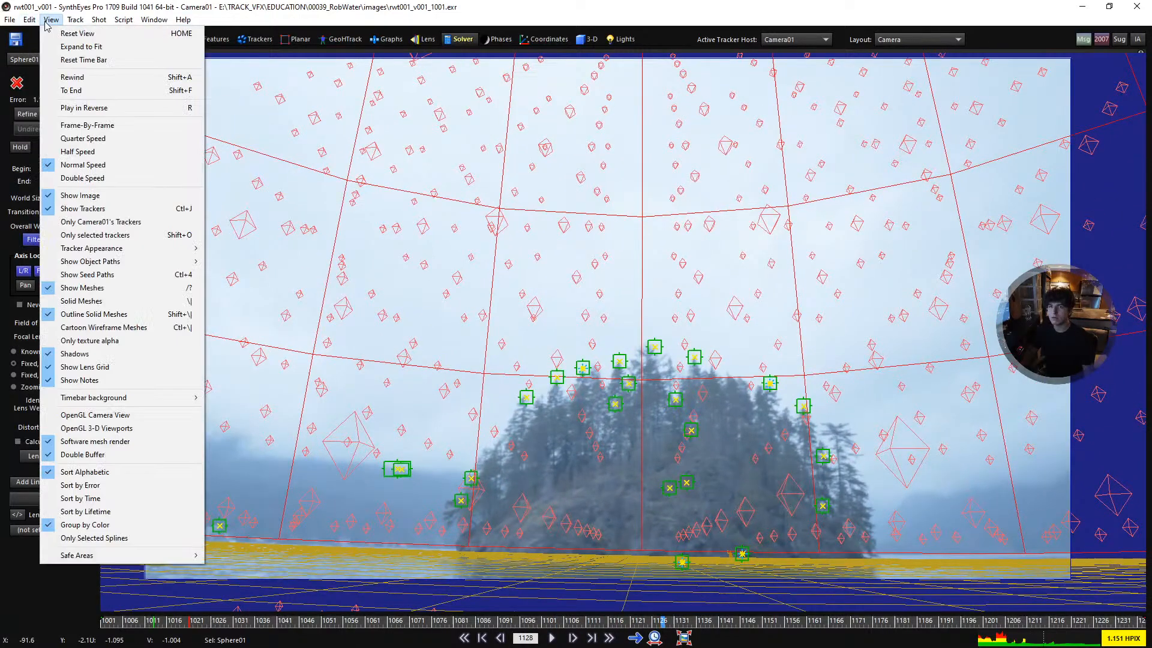
click(114, 415)
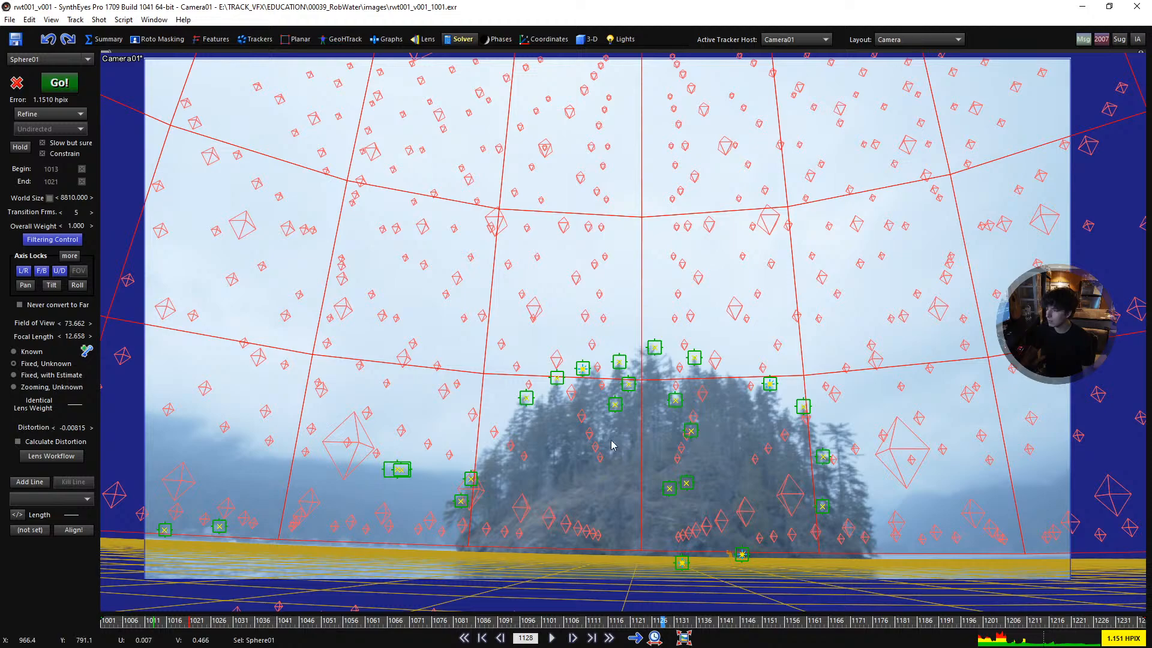
key(space)
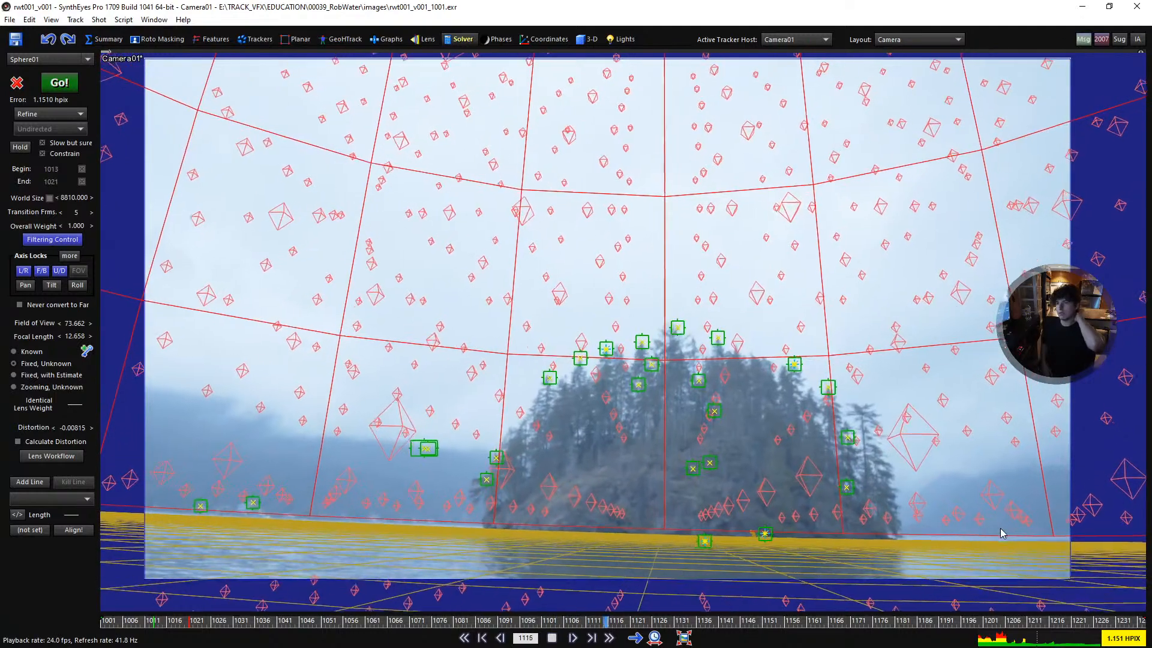
key(space)
- Change the sky dome sphere's display colour to bright cyan so its wireframe stands out against the footage
click(492, 225)
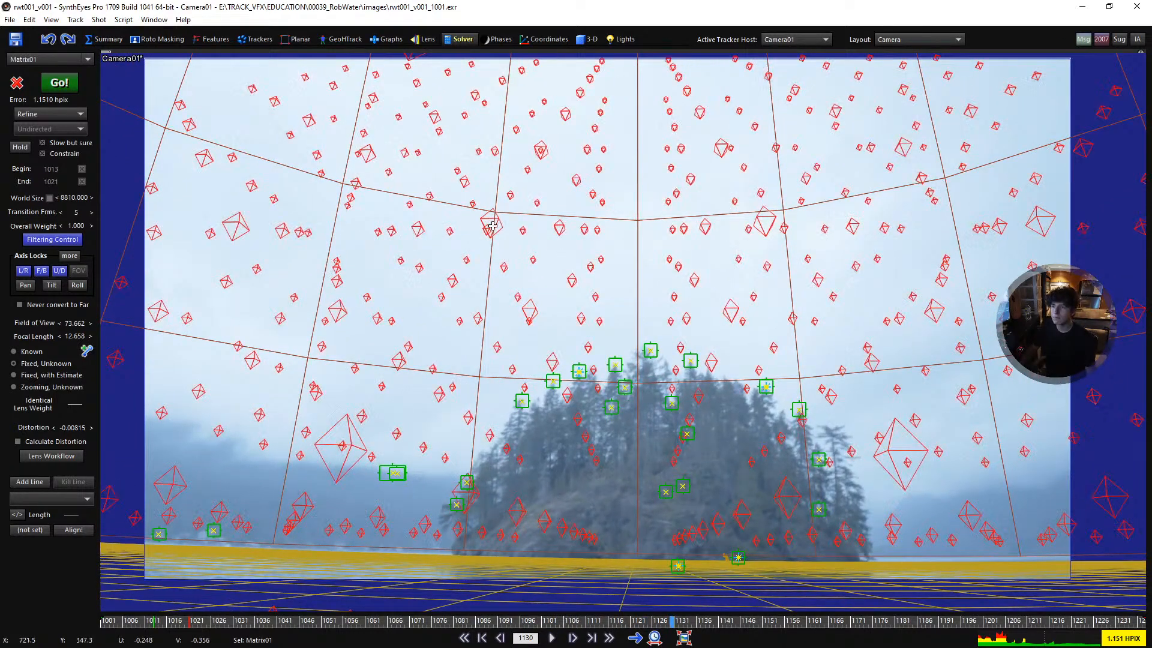
click(567, 39)
click(579, 40)
click(43, 118)
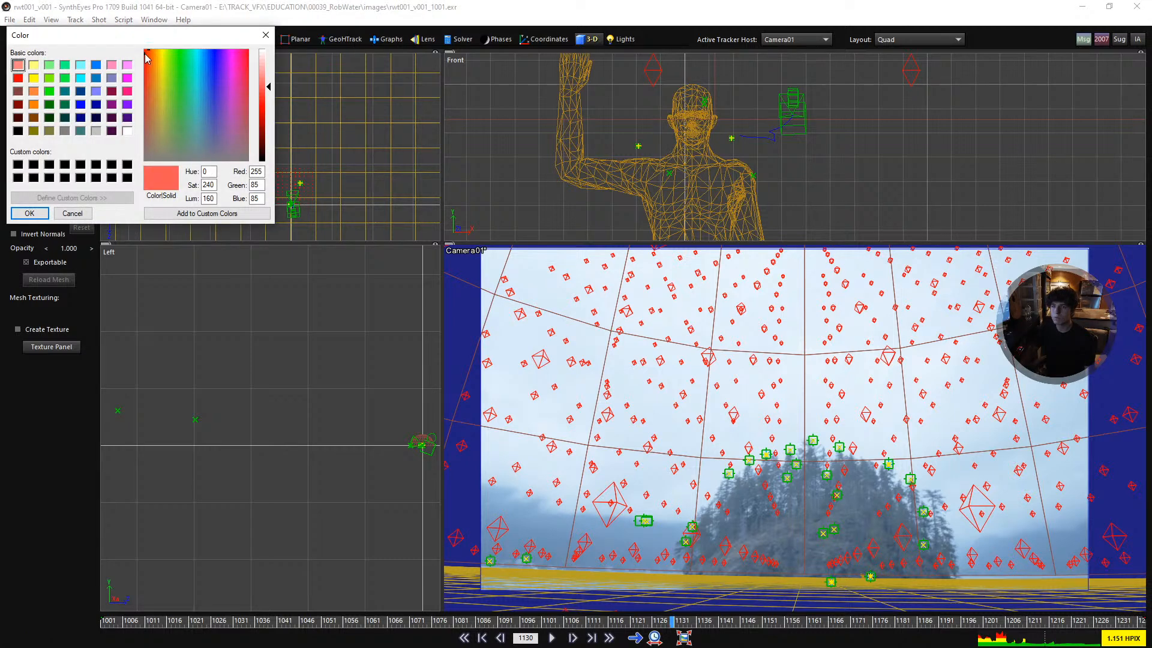
click(267, 107)
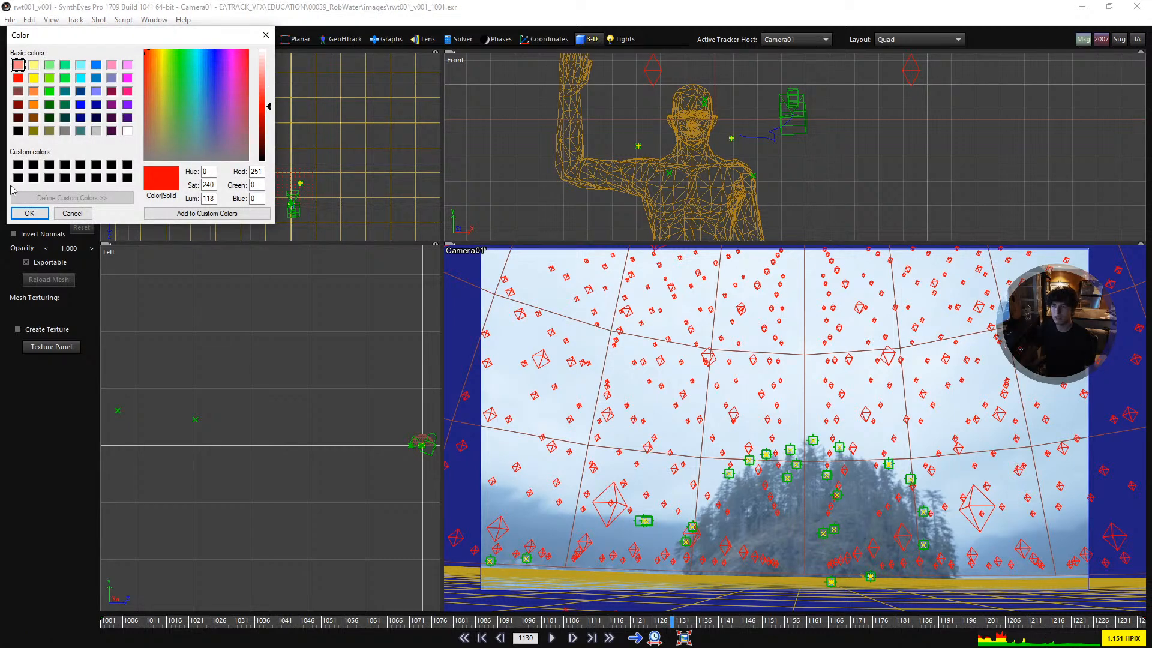
click(30, 214)
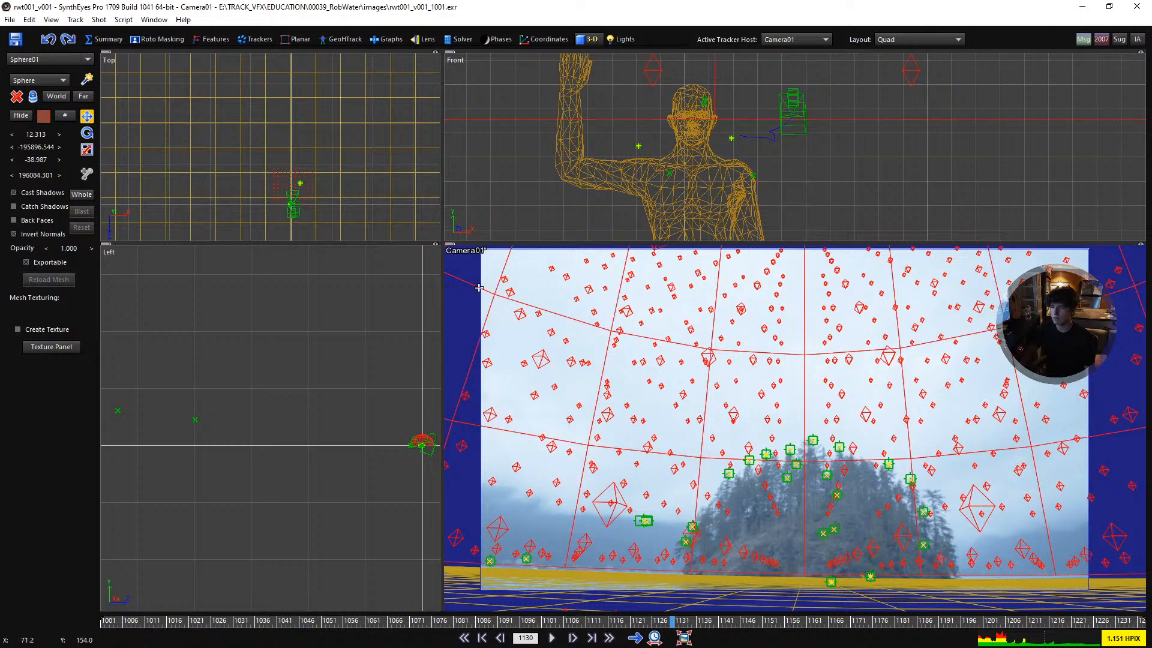
click(47, 118)
click(198, 53)
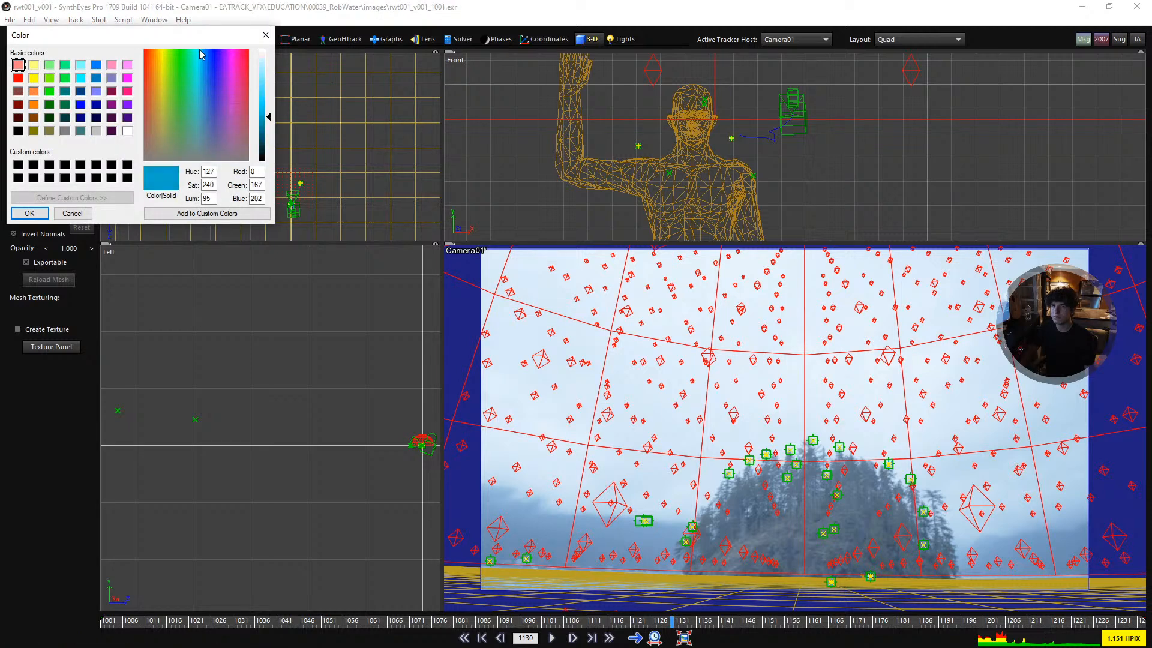
click(264, 105)
click(32, 213)
click(546, 390)
- Recolour the ground plane mesh over the water to blue (red 0, green 44, blue 219), working in the camera view at frame 1001
key(1)
key(shift+a)
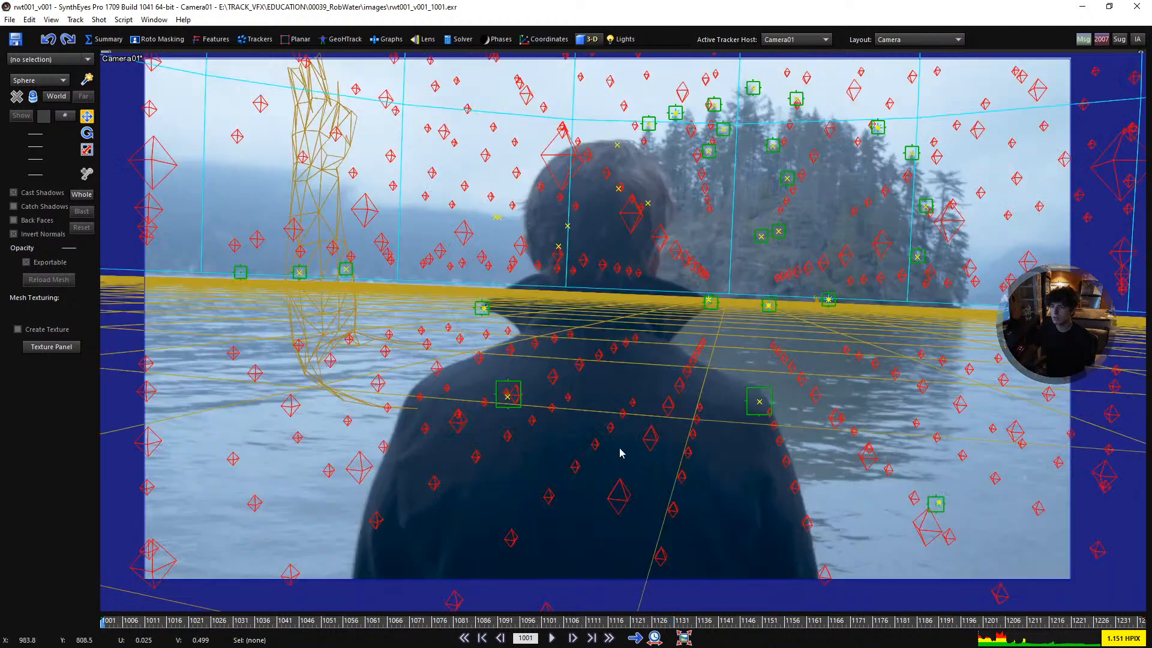
click(620, 453)
click(44, 116)
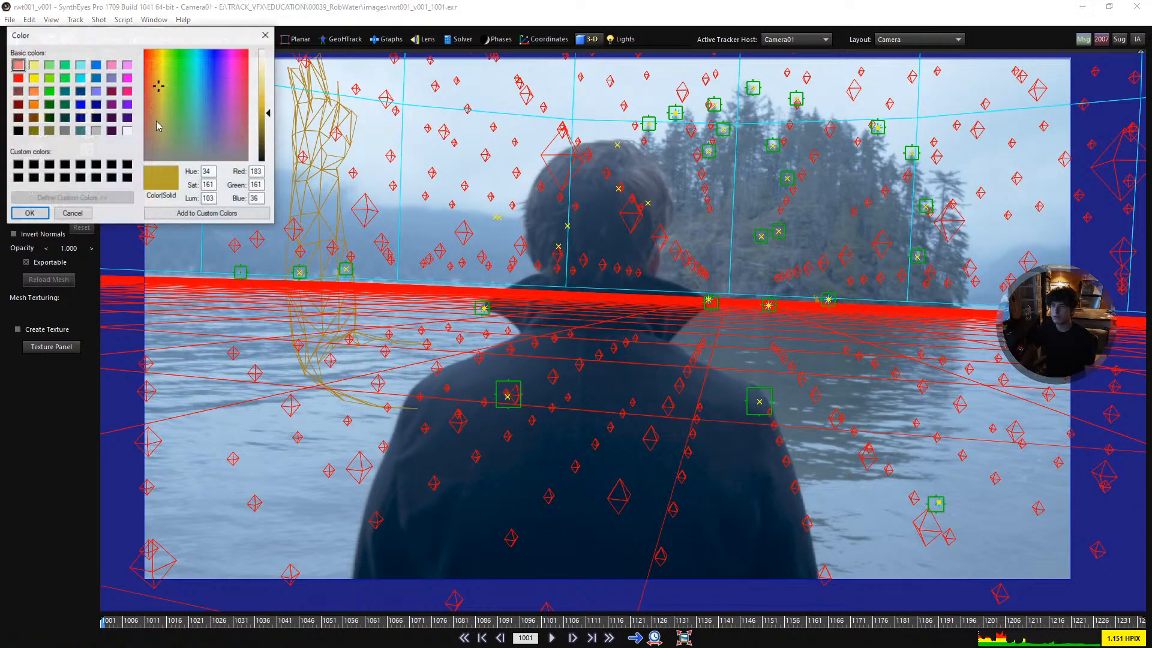
click(212, 54)
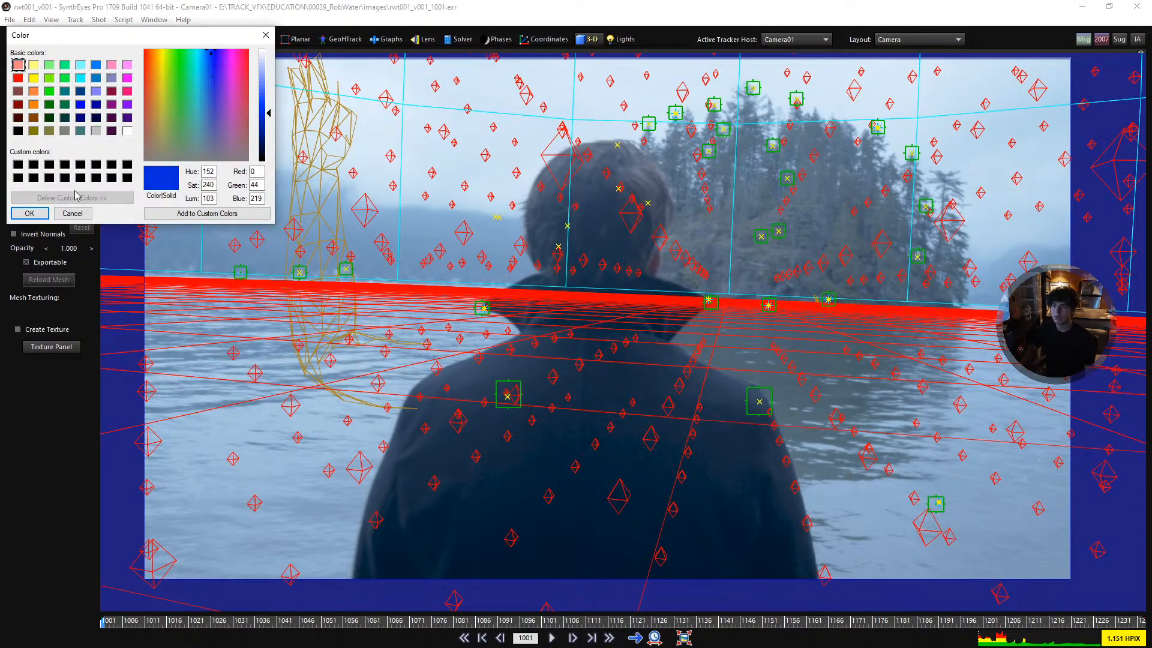
click(30, 214)
click(414, 235)
- Play the shot in the camera view to check the recoloured dome and ground plane, and return to the first frame
scroll(682, 335, down, 1)
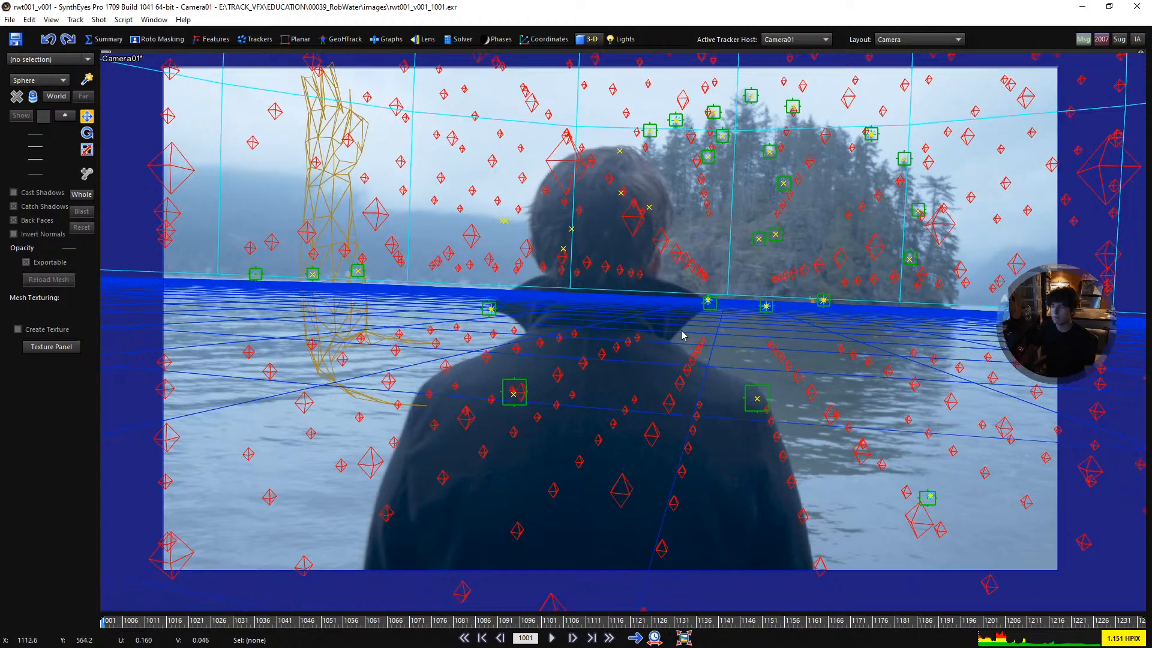
key(space)
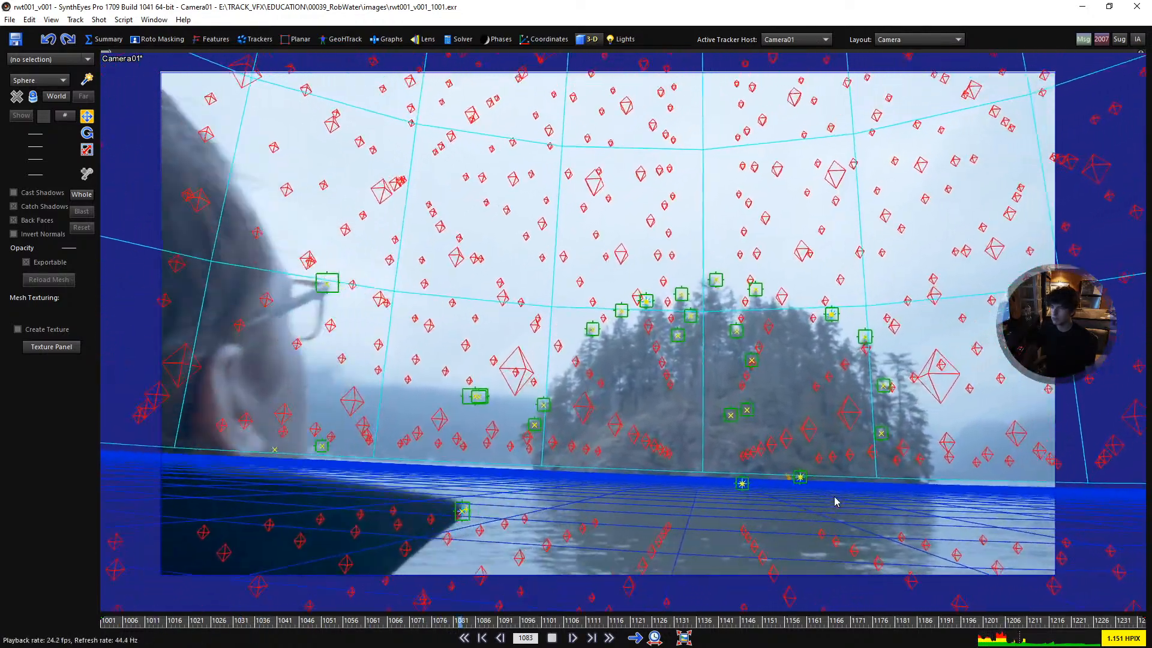
key(space)
key(shift+a)
- Run the Lens Workflow script to undistort the shot's footage
click(90, 40)
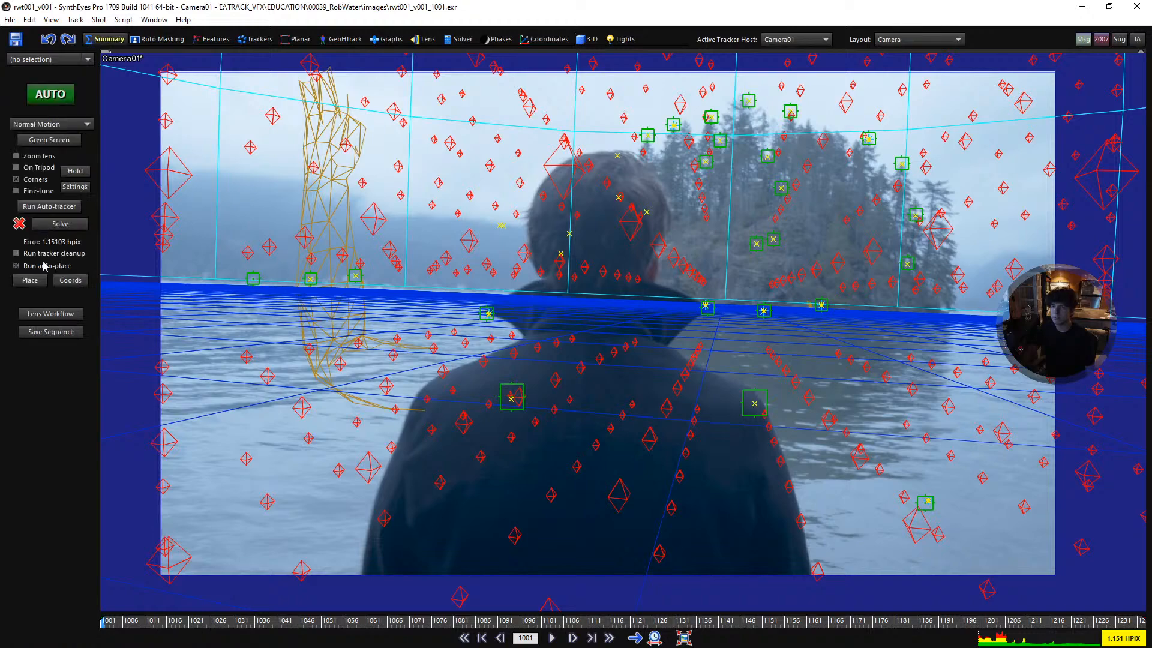
click(41, 312)
click(336, 58)
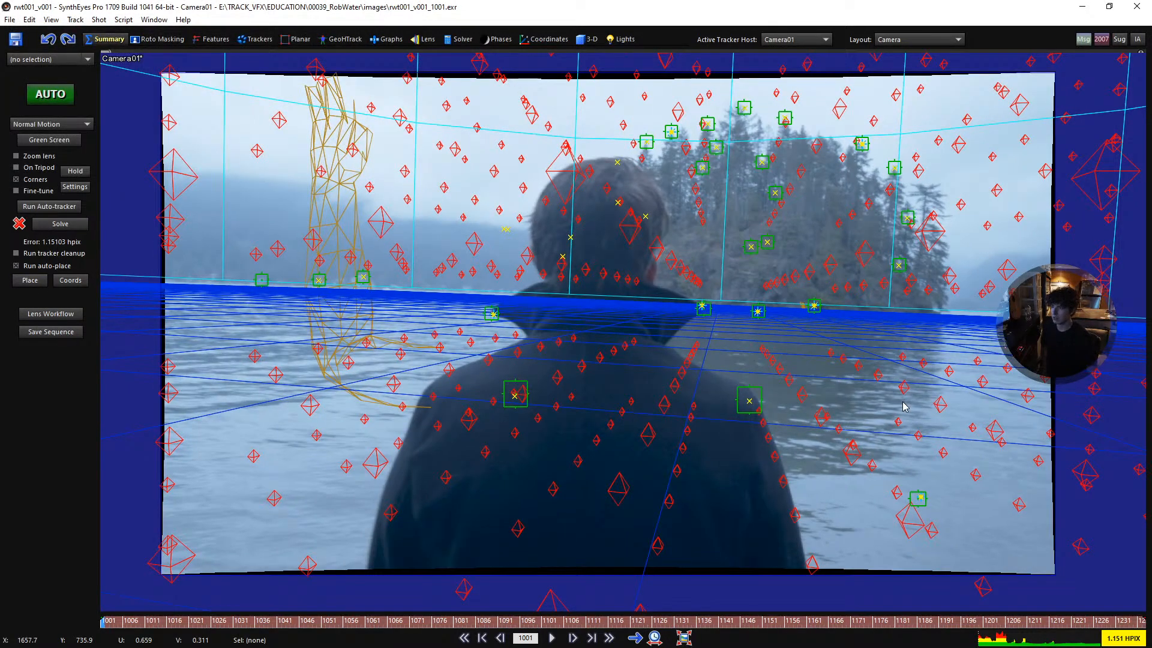
- Play the undistorted shot from the first frame to check how the dome and ground plane stick to the footage
key(space)
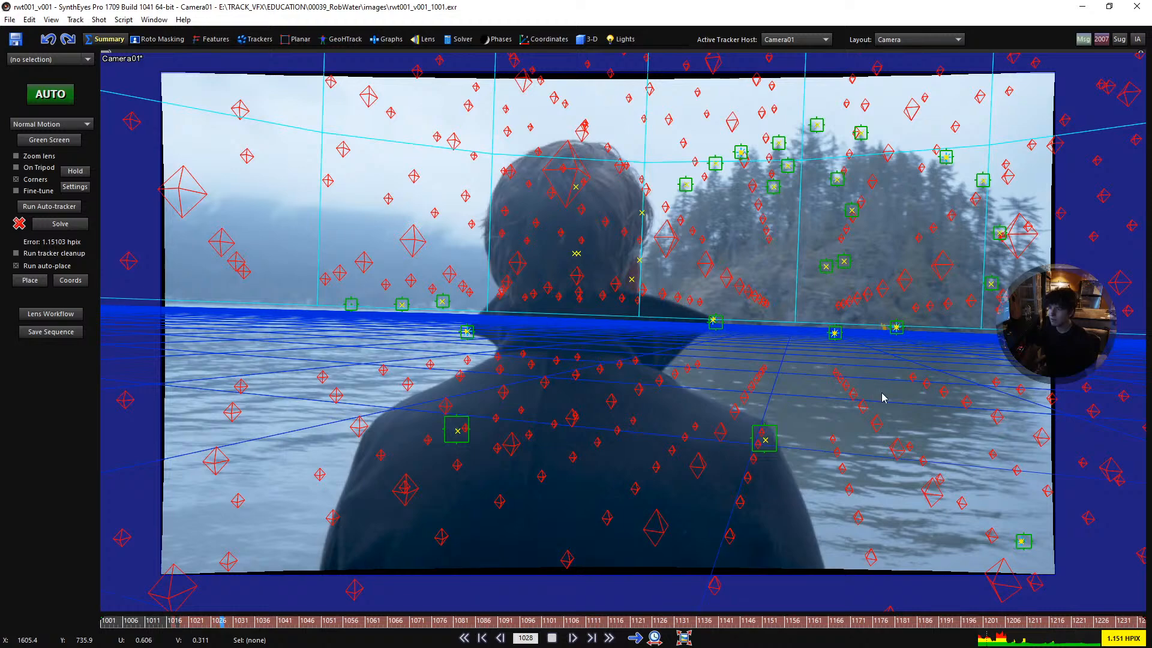
key(space)
key(shift+a)
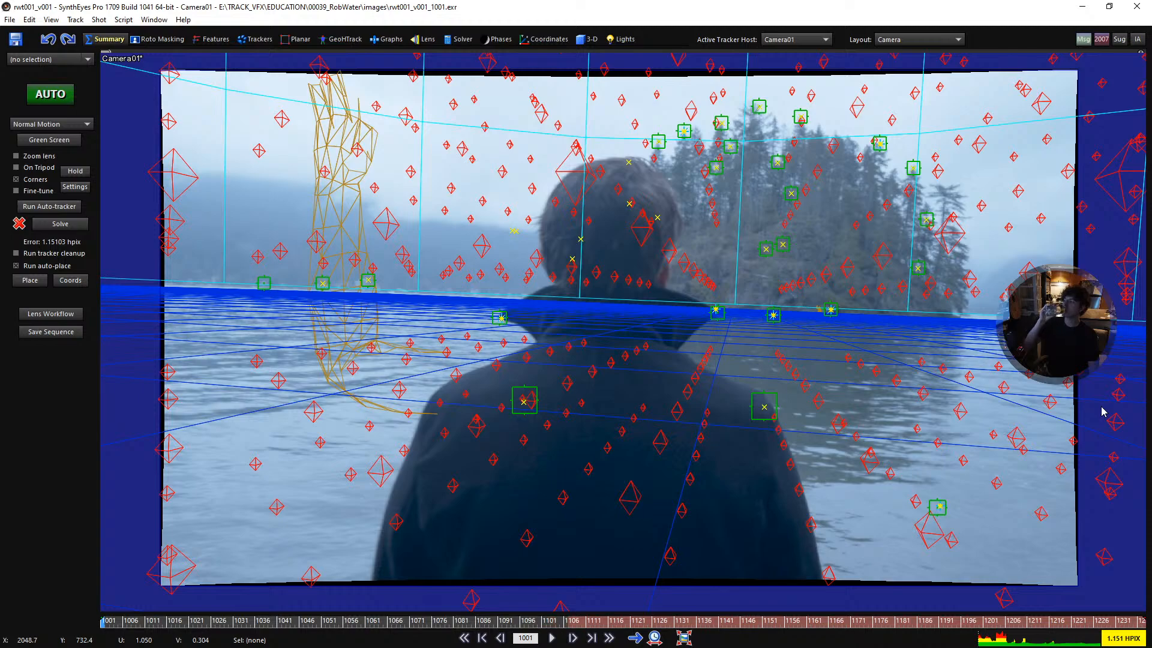
key(space)
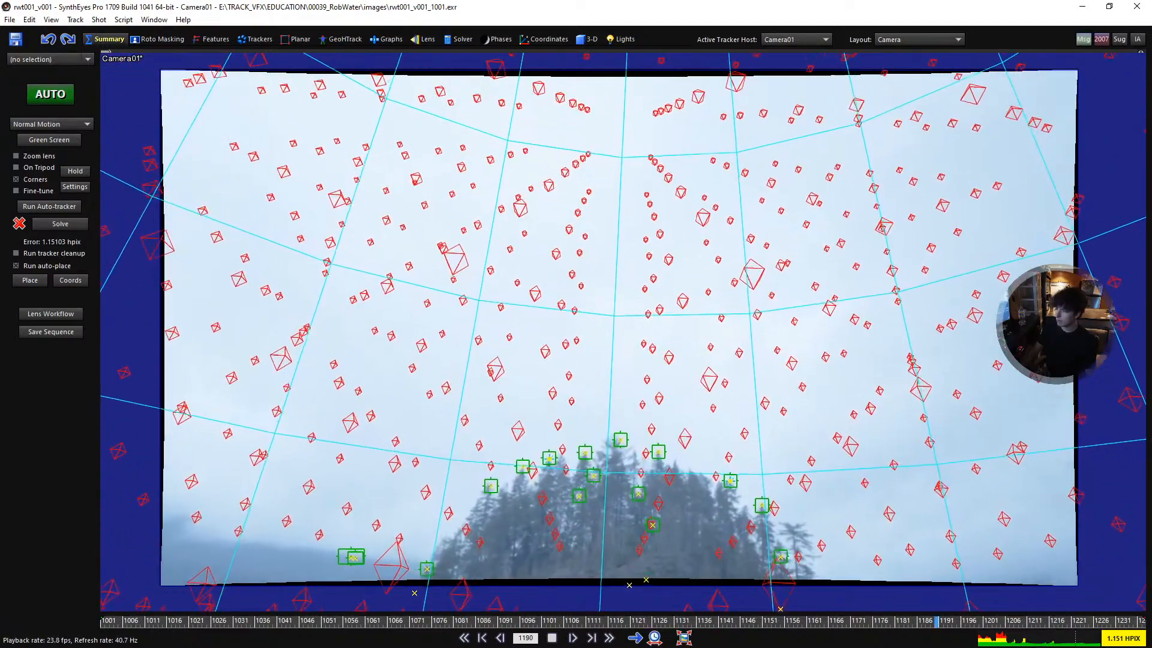
click(797, 413)
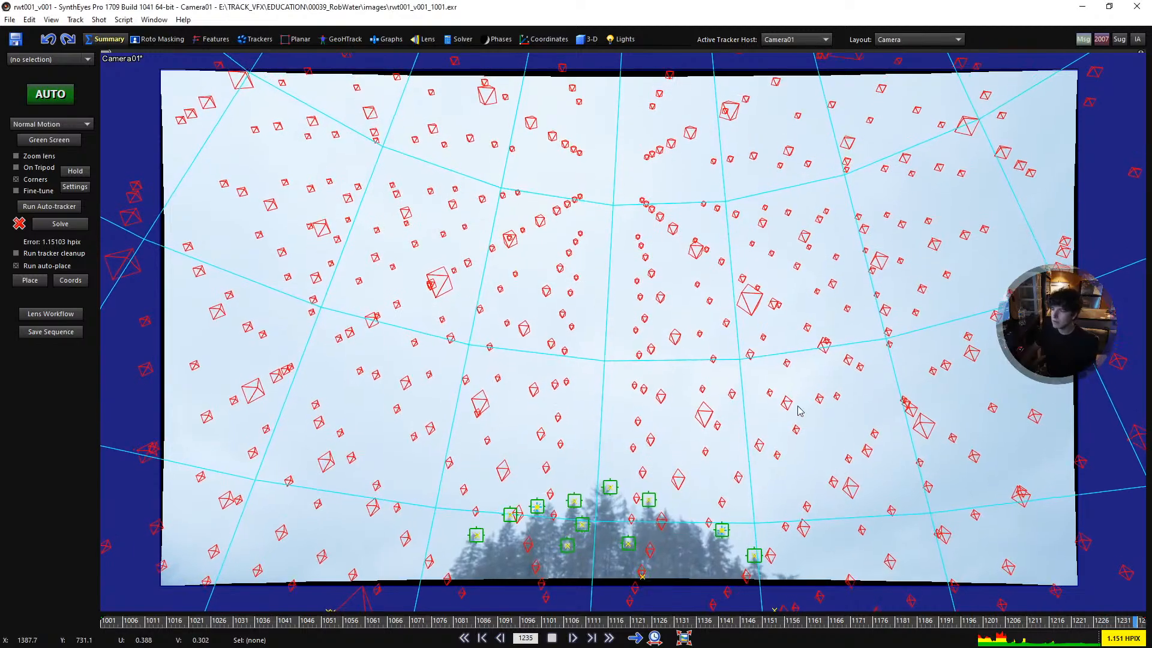
- Switch to the quad layout and back to the full camera view, and play from frame 1043 to 1087
key(4)
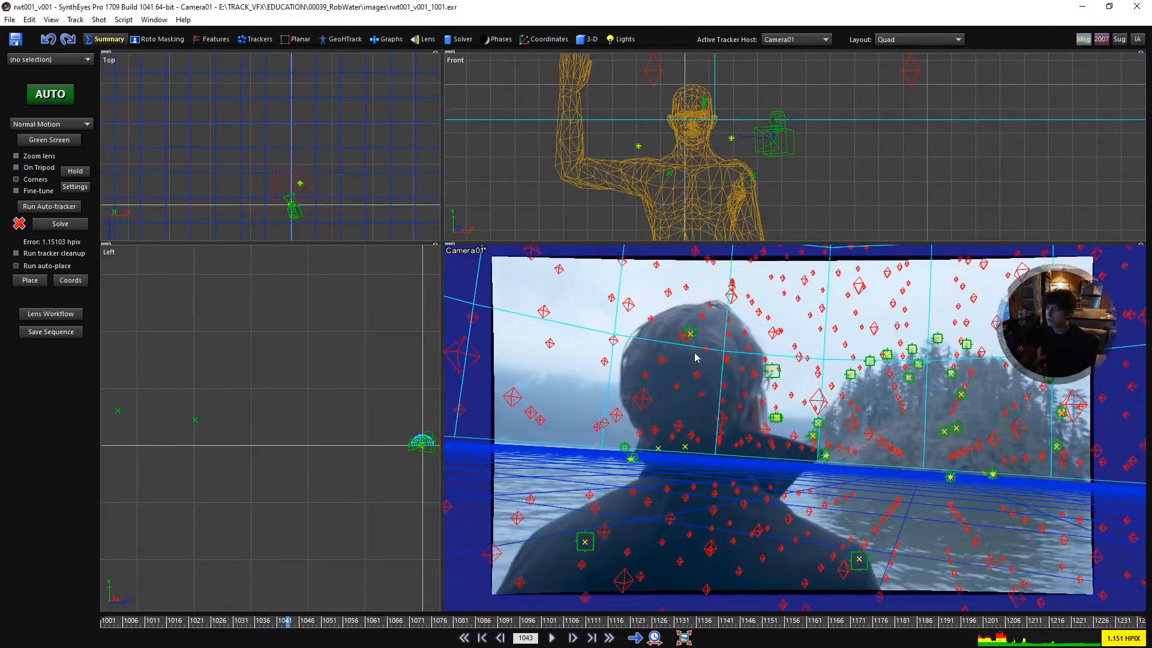
key(5)
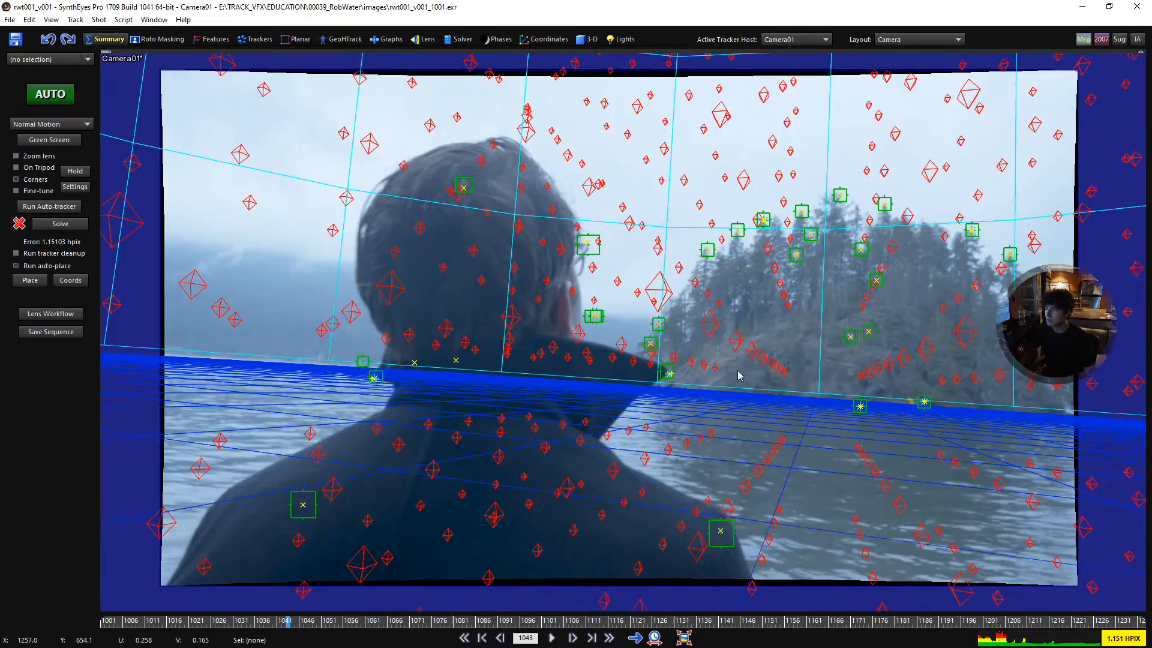
key(space)
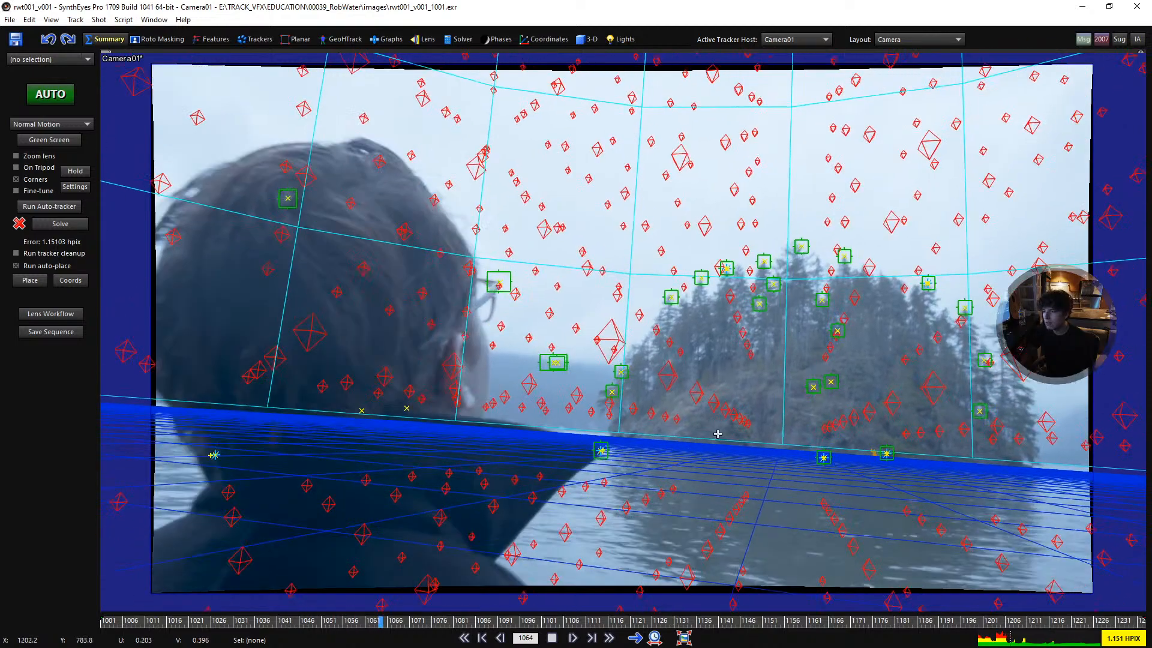
key(space)
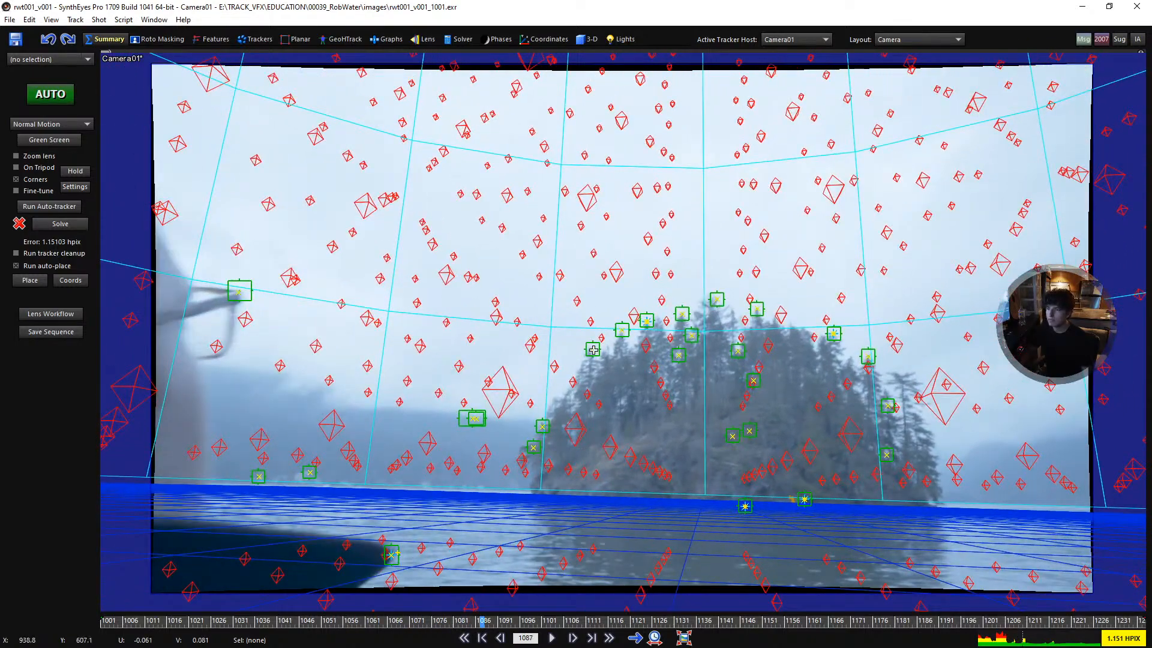
- Select the two trackers on opposite sides of the island and play the shot in close-up to inspect the tracking there
click(593, 350)
ctrl+click(886, 455)
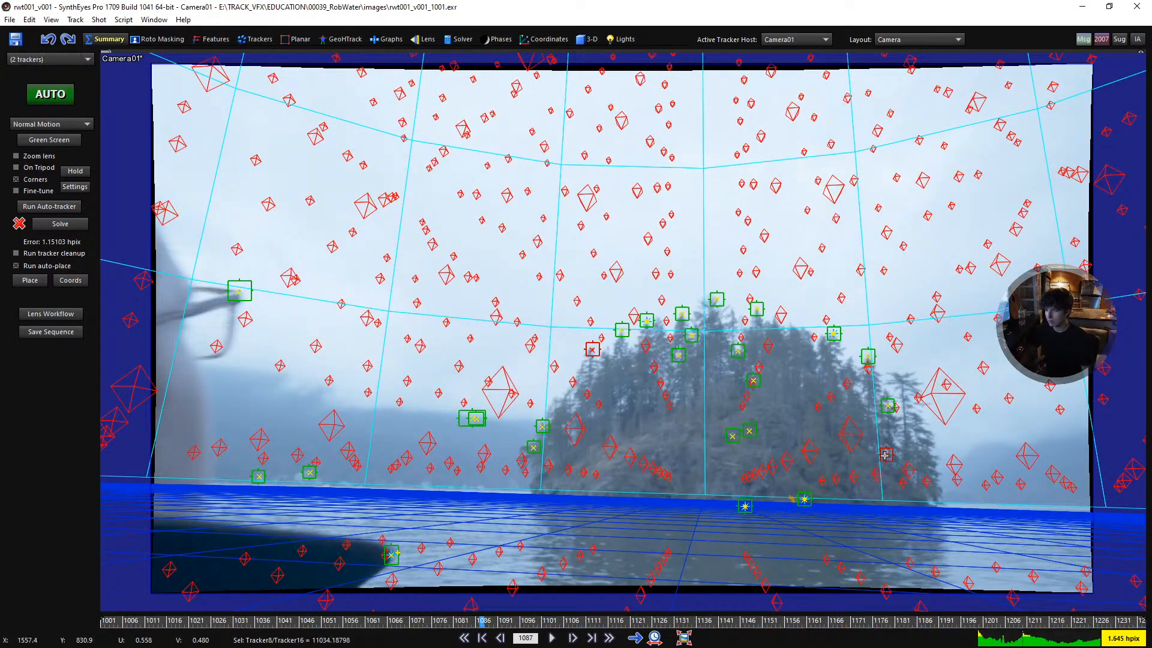
middle_drag(938, 535, 820, 465)
scroll(648, 334, up, 4)
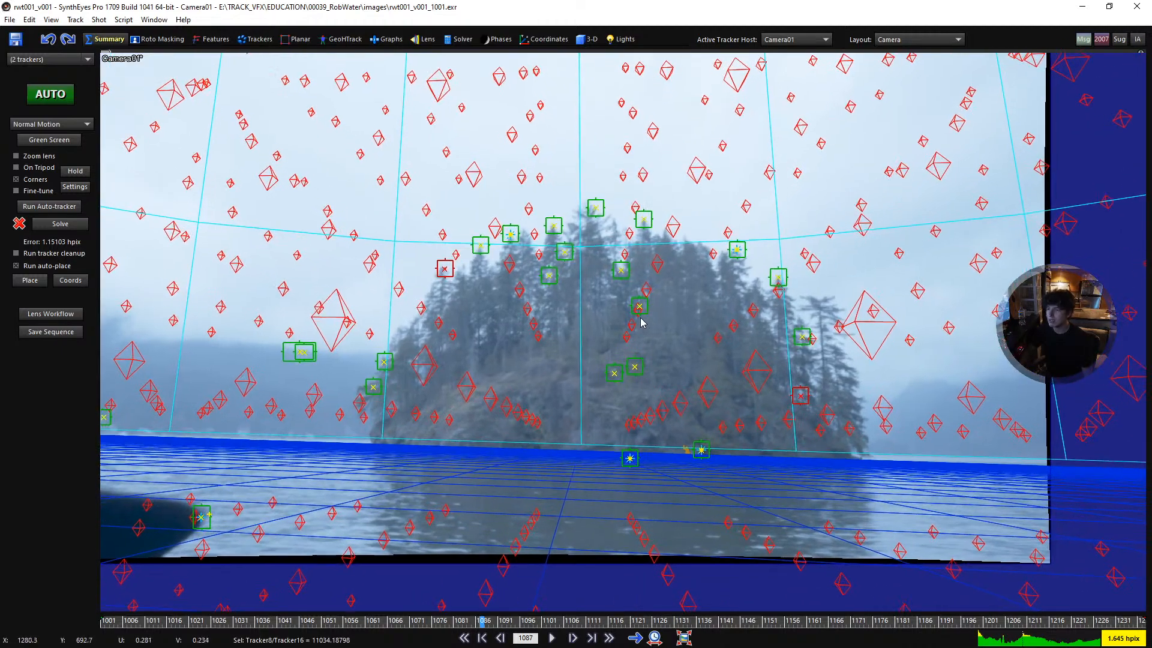
scroll(639, 319, up, 1)
key(space)
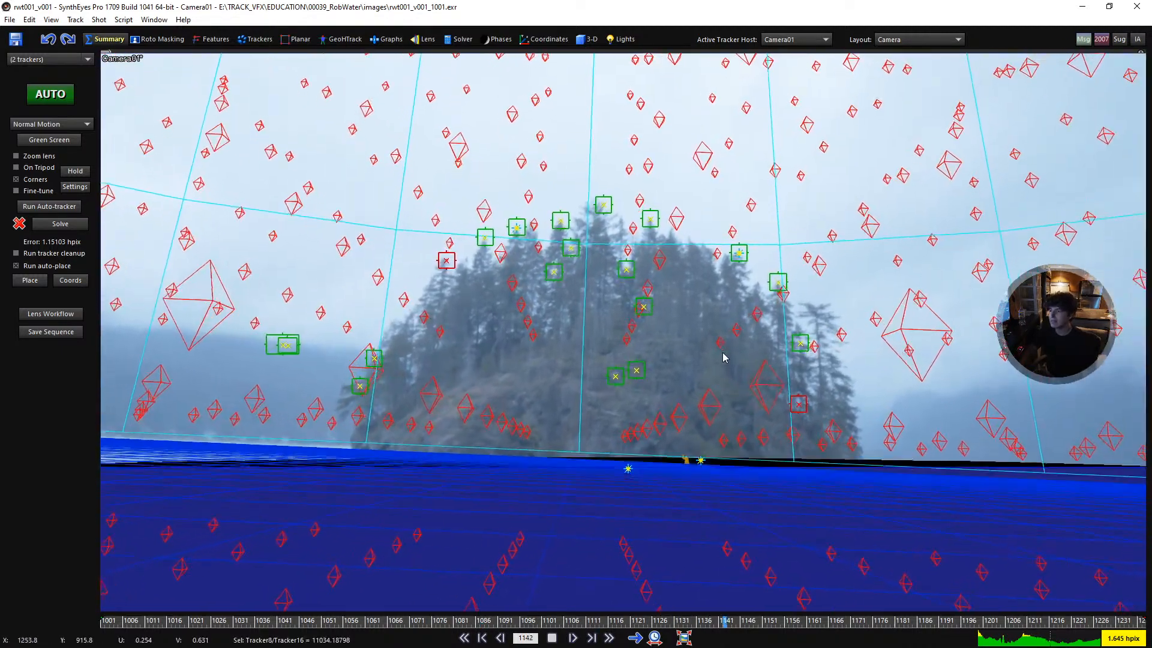
scroll(677, 282, up, 5)
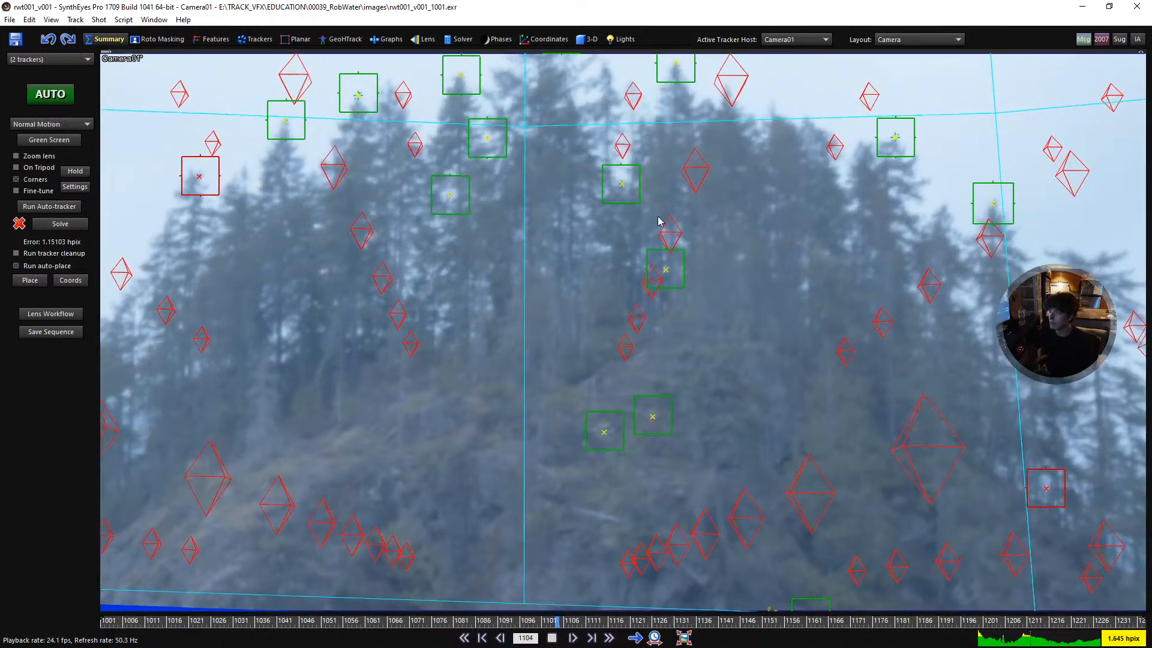
key(space)
key(space)
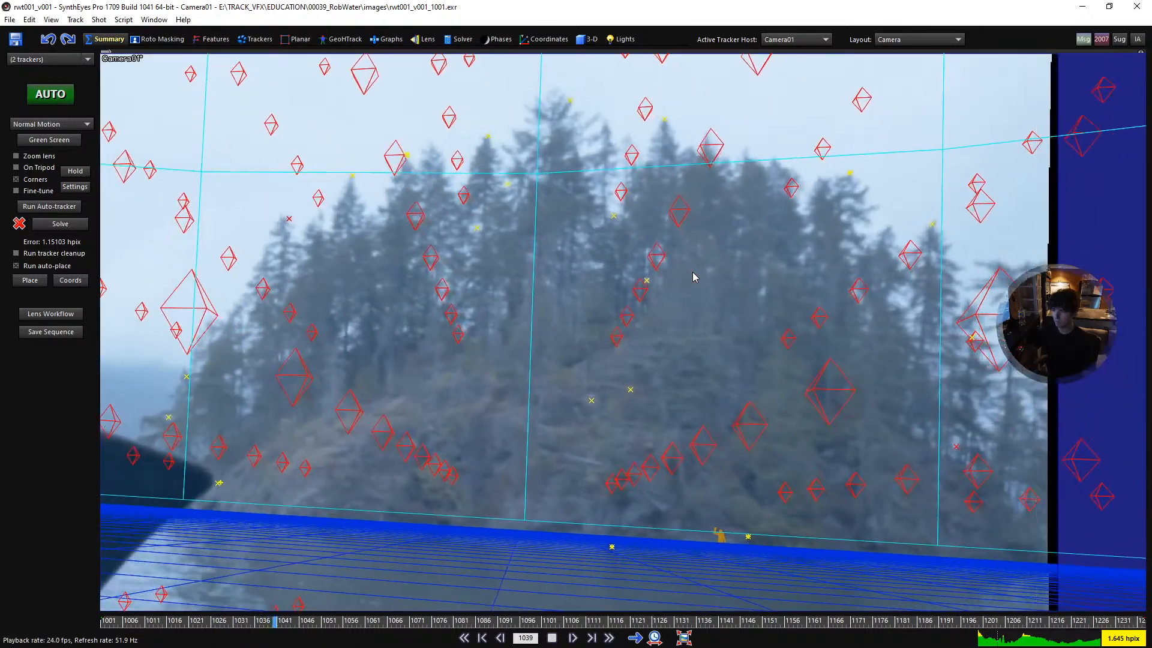
- Select Tracker24 on the man's head and play the shot in close-up around his head to inspect the track
scroll(604, 371, down, 2)
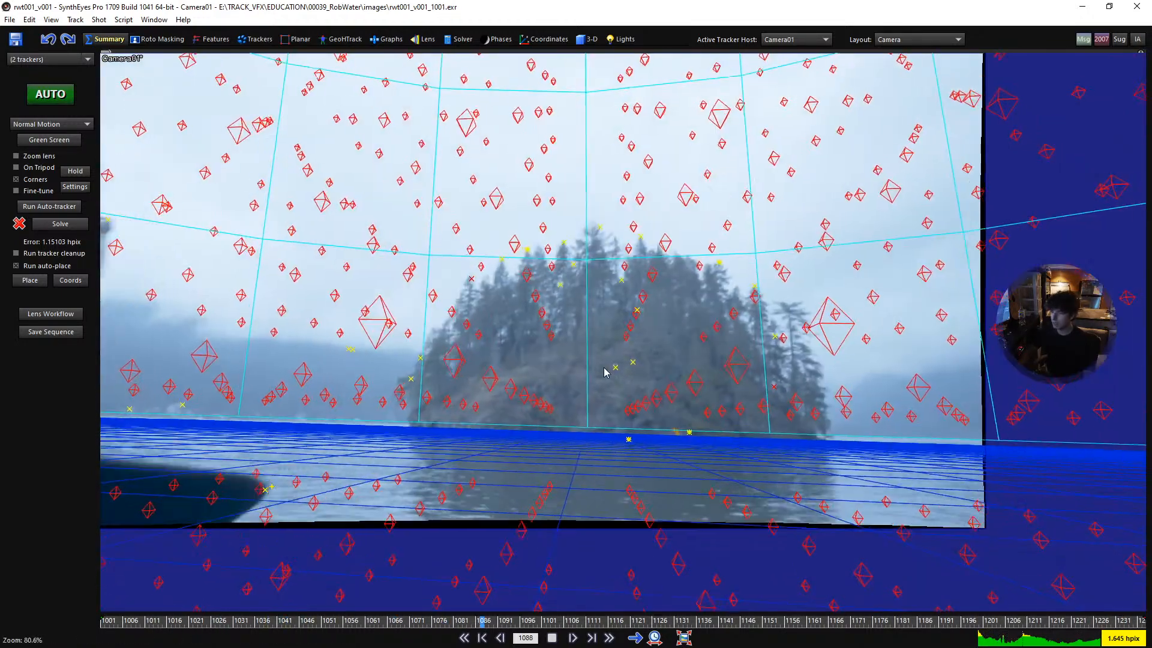
key(space)
click(351, 348)
middle_drag(247, 366, 520, 350)
key(space)
scroll(520, 351, up, 2)
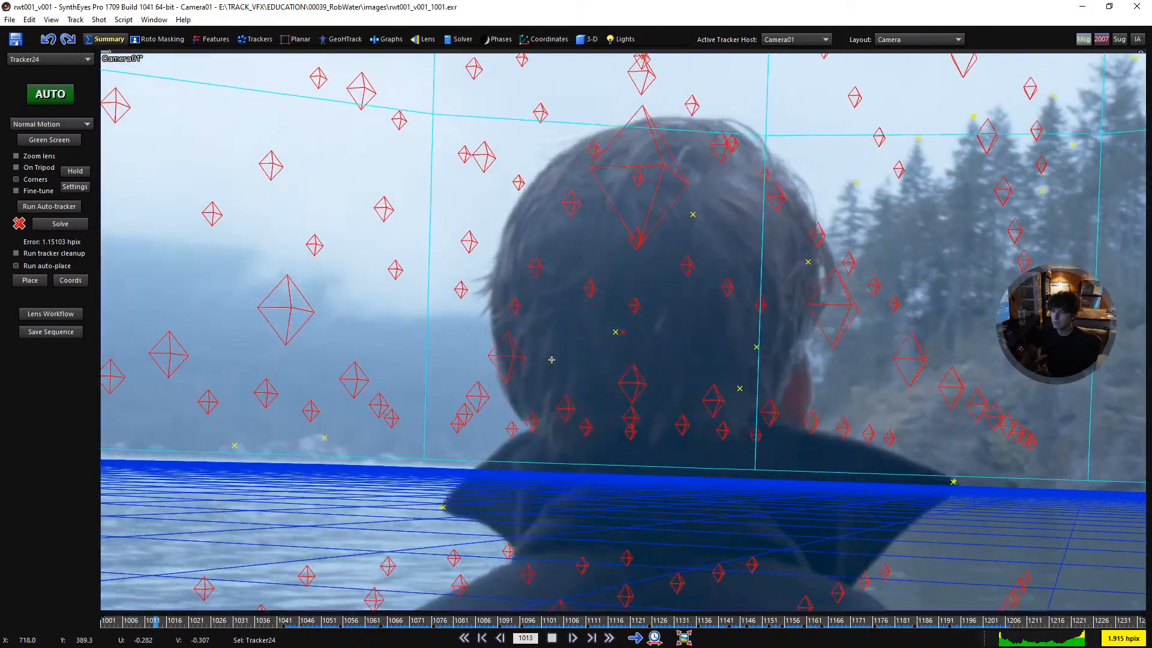